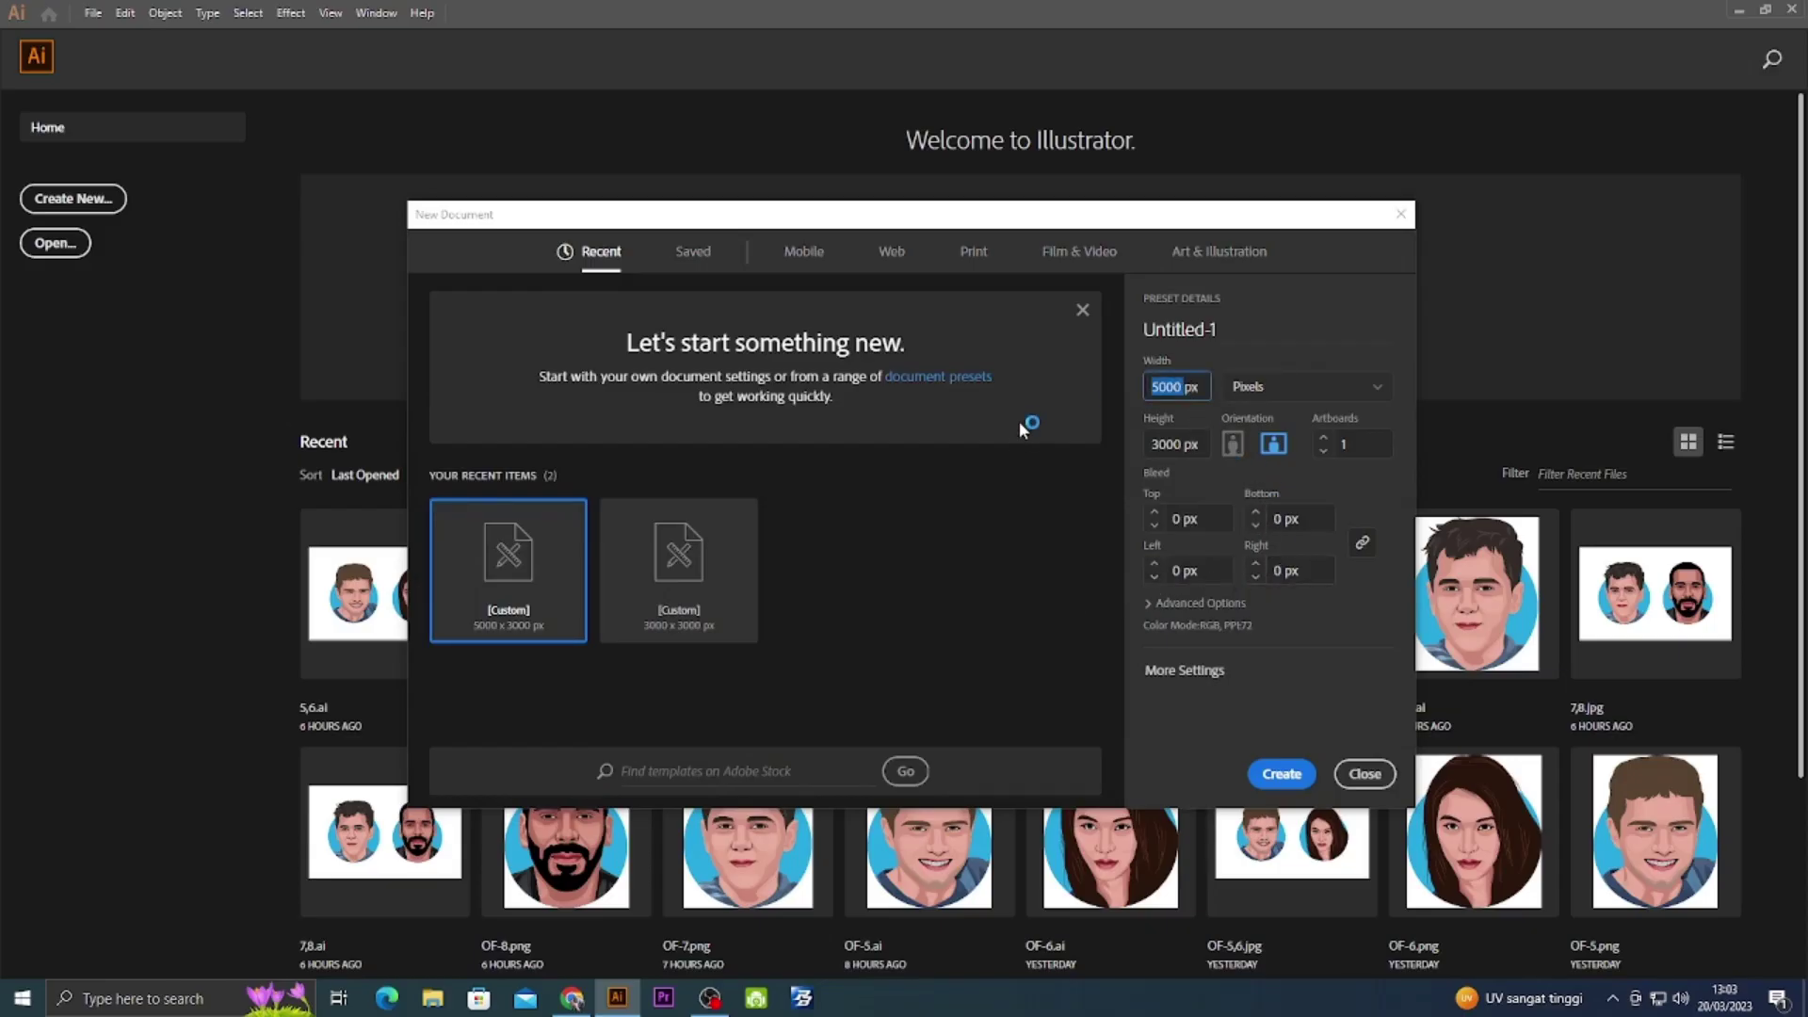
Enter 3000 px for the size and create the blank 3000 × 3000 px document.
text(3000)
click(1277, 786)
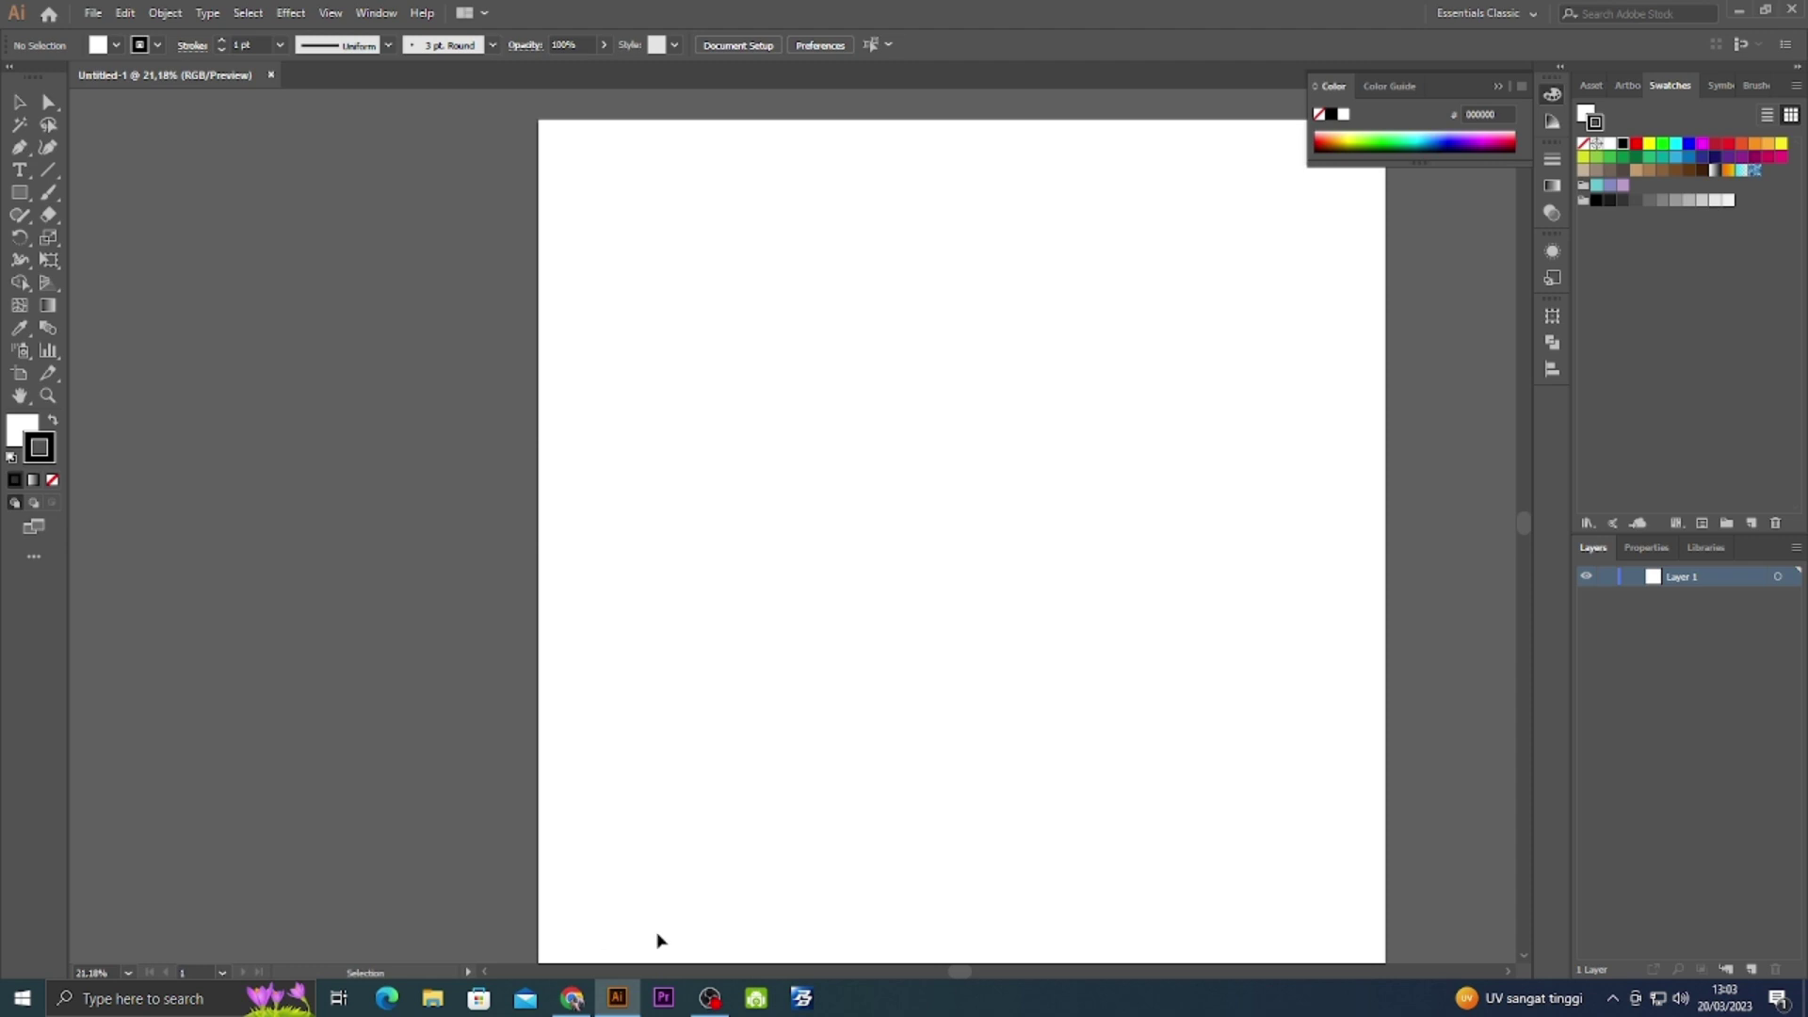
Drag the bearded man's photo from the Pictures folder onto the canvas, then minimize File Explorer.
click(439, 995)
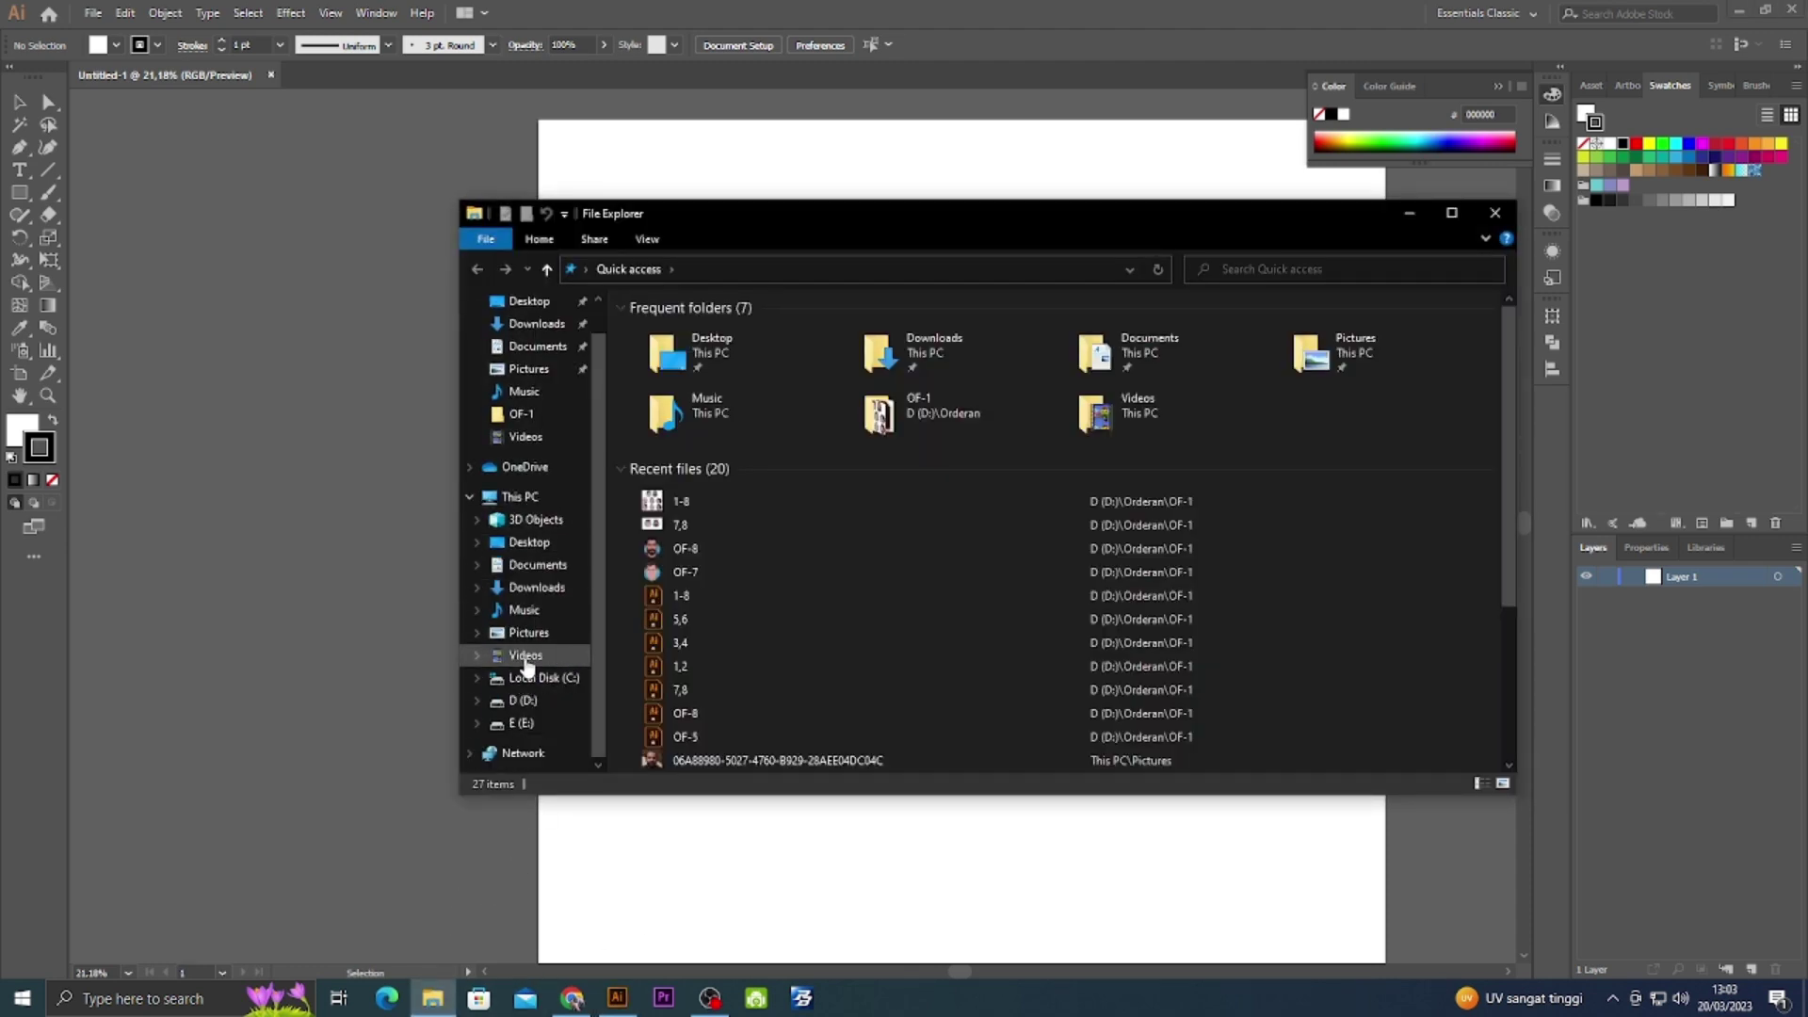
click(528, 632)
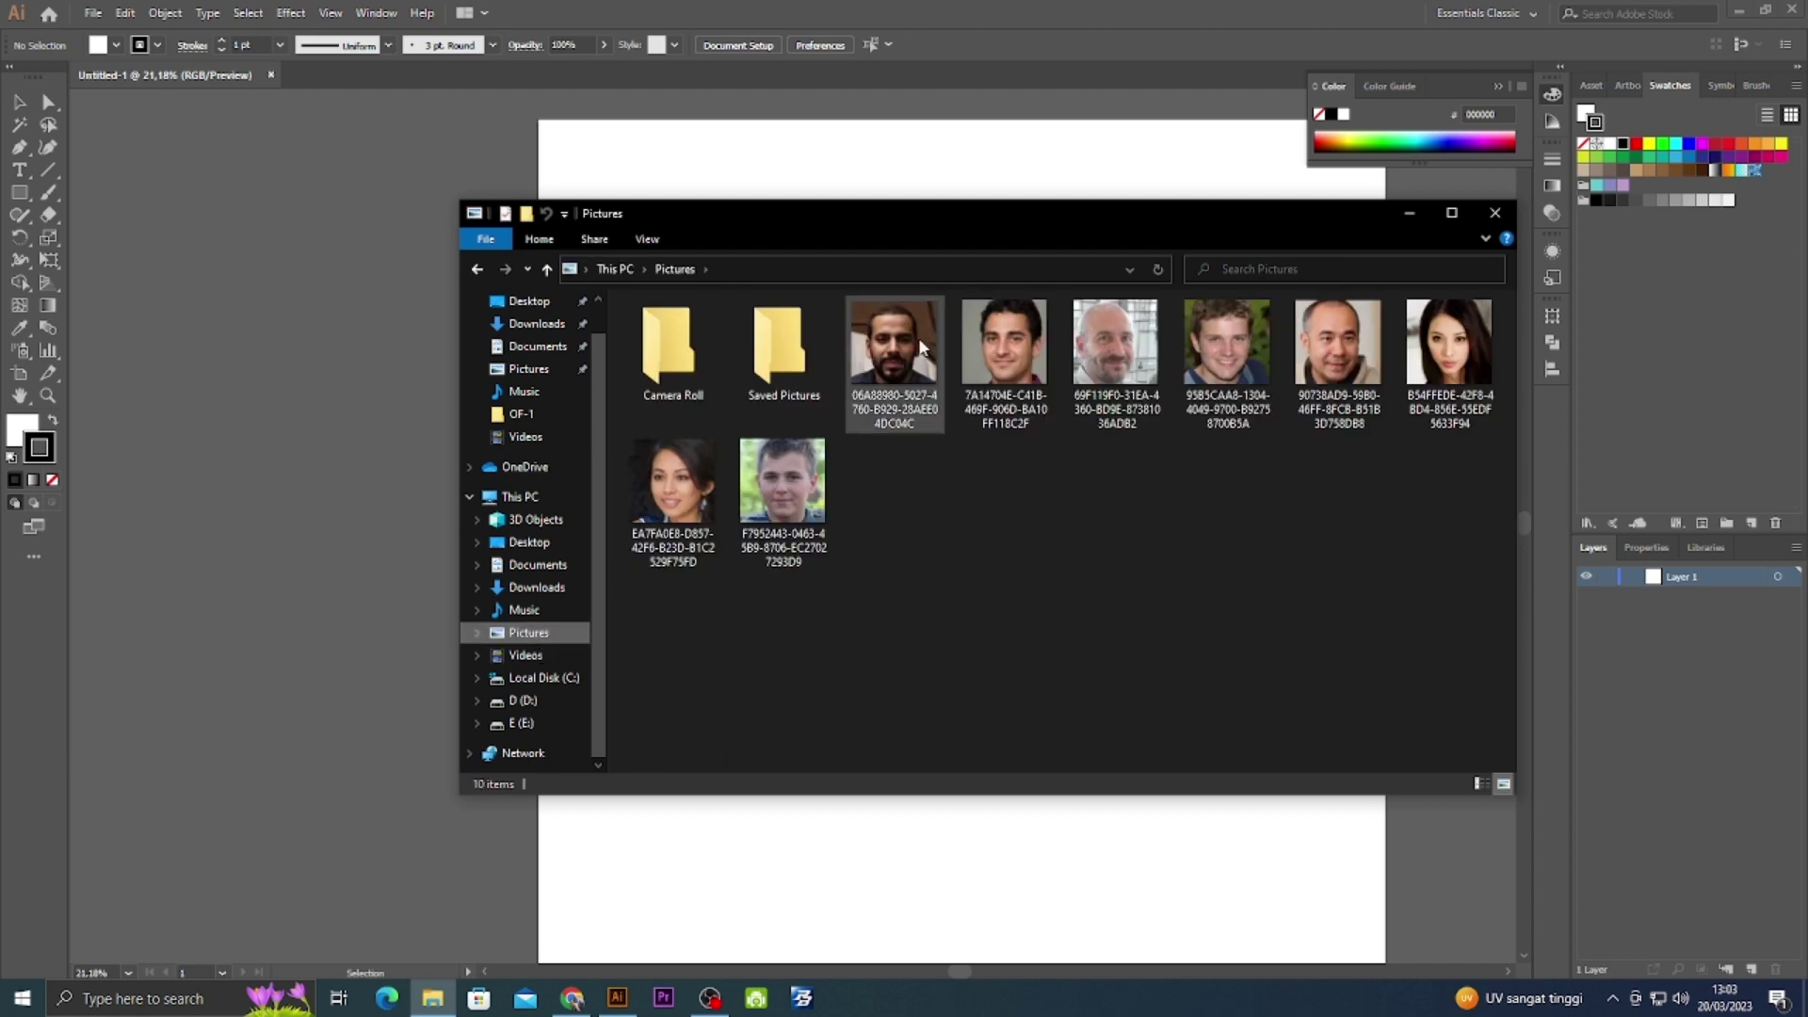
drag(920, 348, 313, 536)
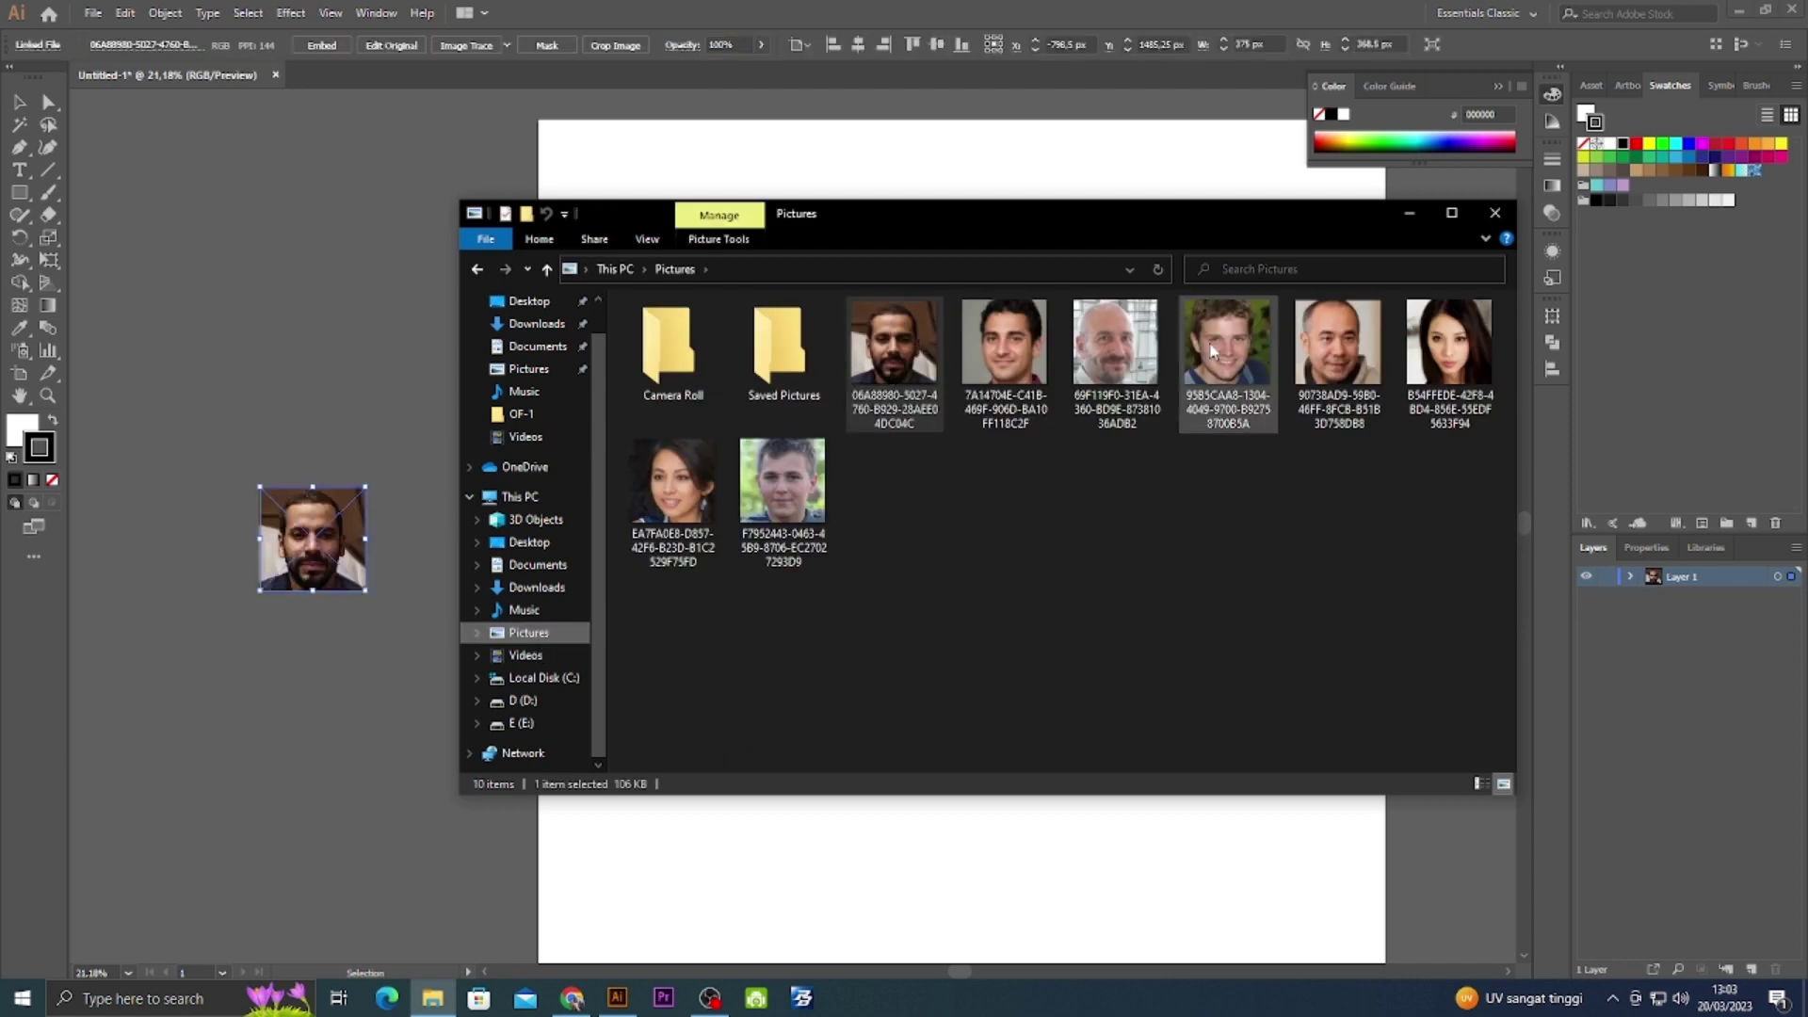
click(1412, 218)
Align the photo to the artboard centre and scale it up to fill most of the page.
click(859, 49)
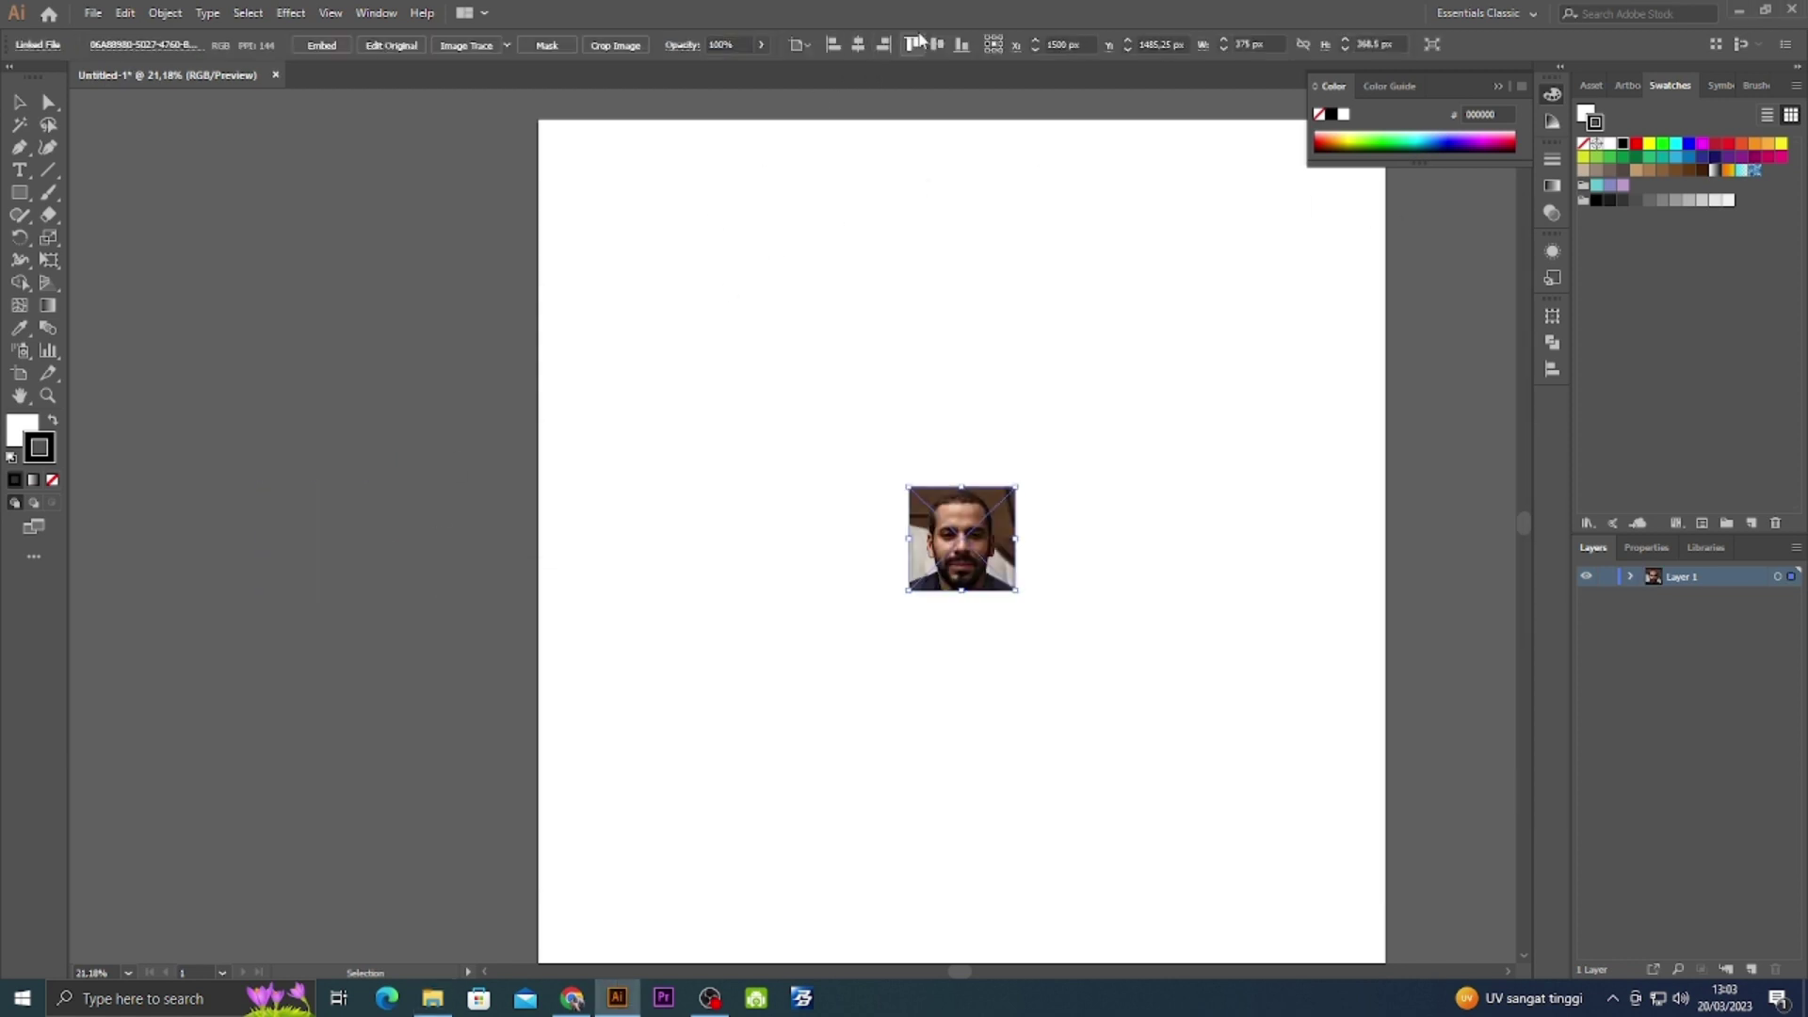
click(937, 47)
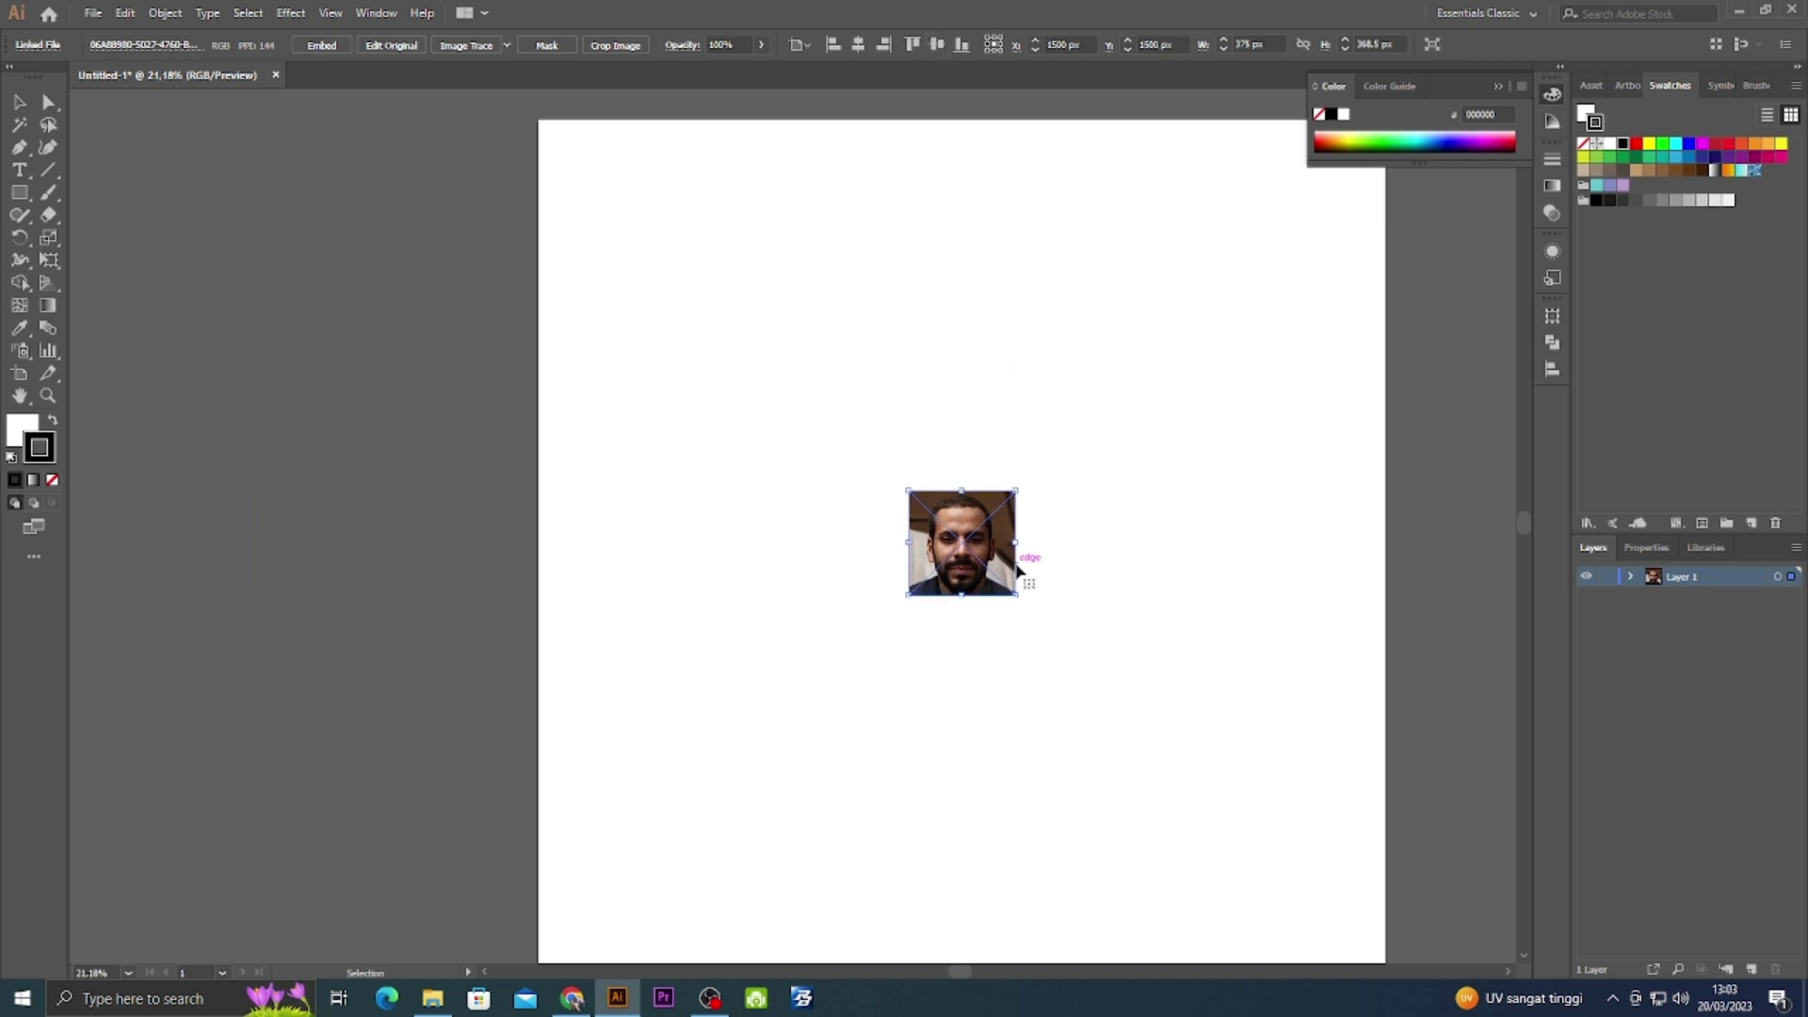
drag(1015, 596, 1327, 908)
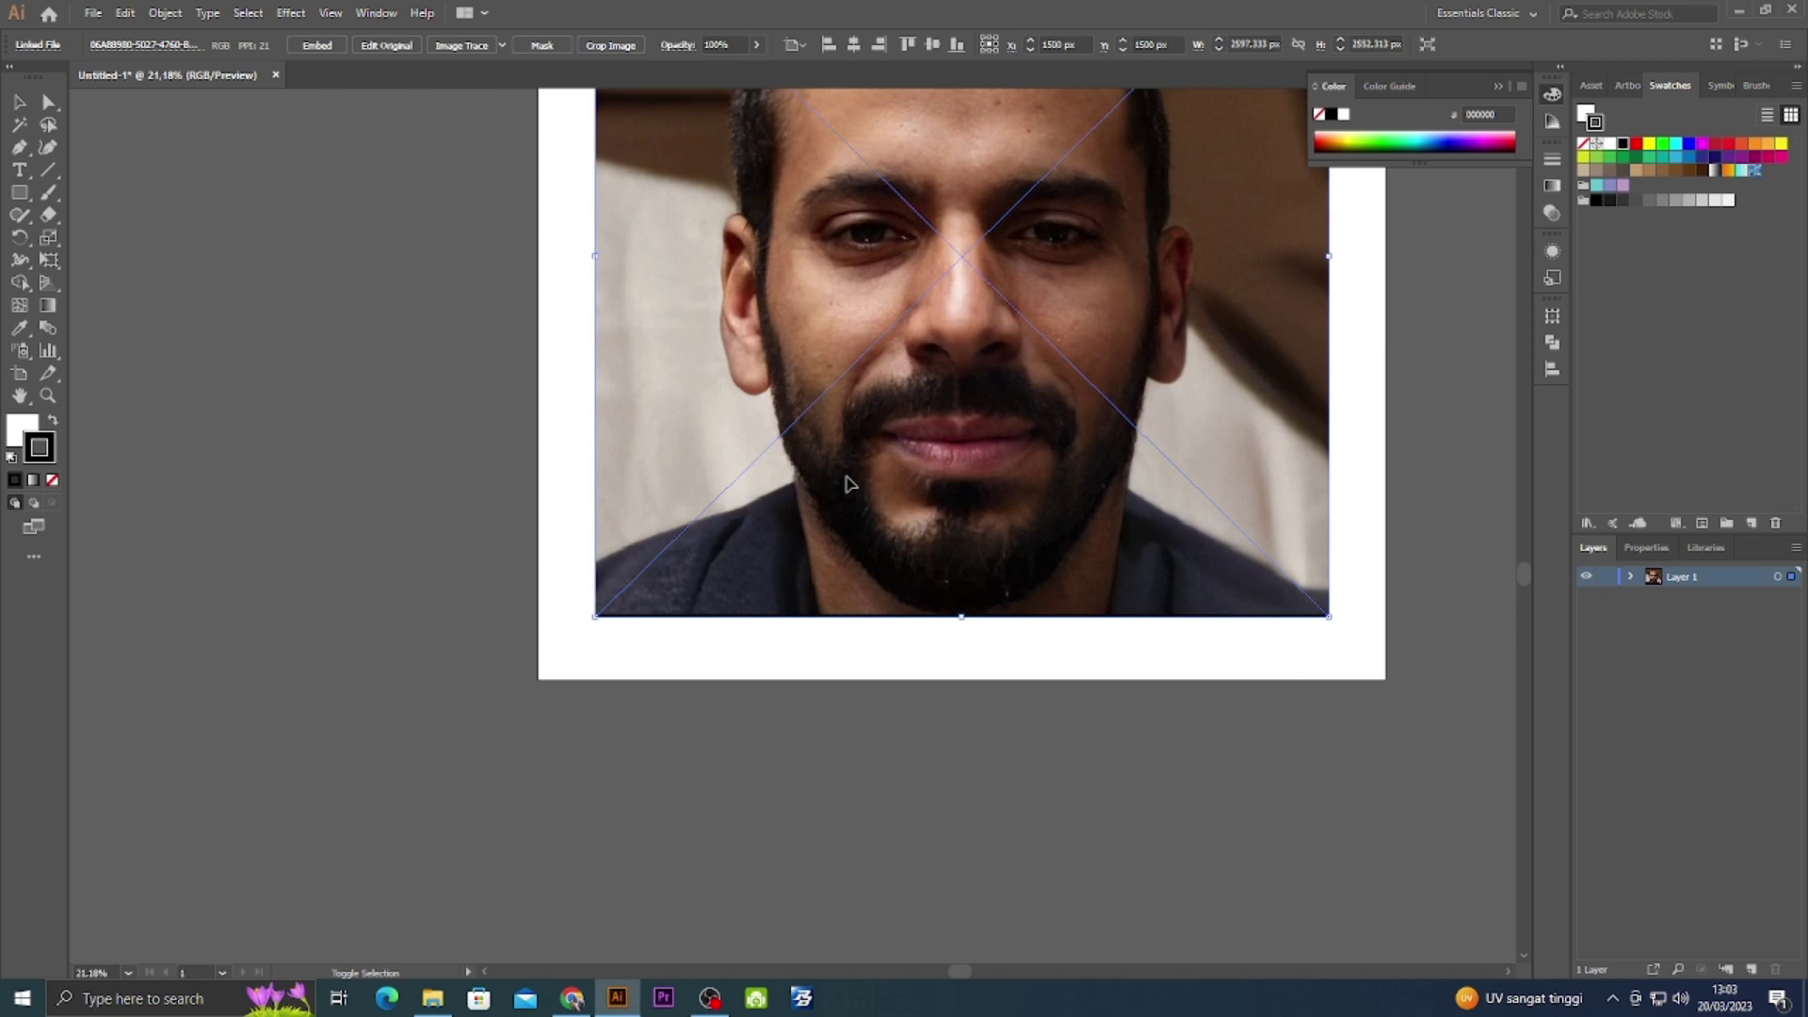
click(330, 386)
key(ctrl+0)
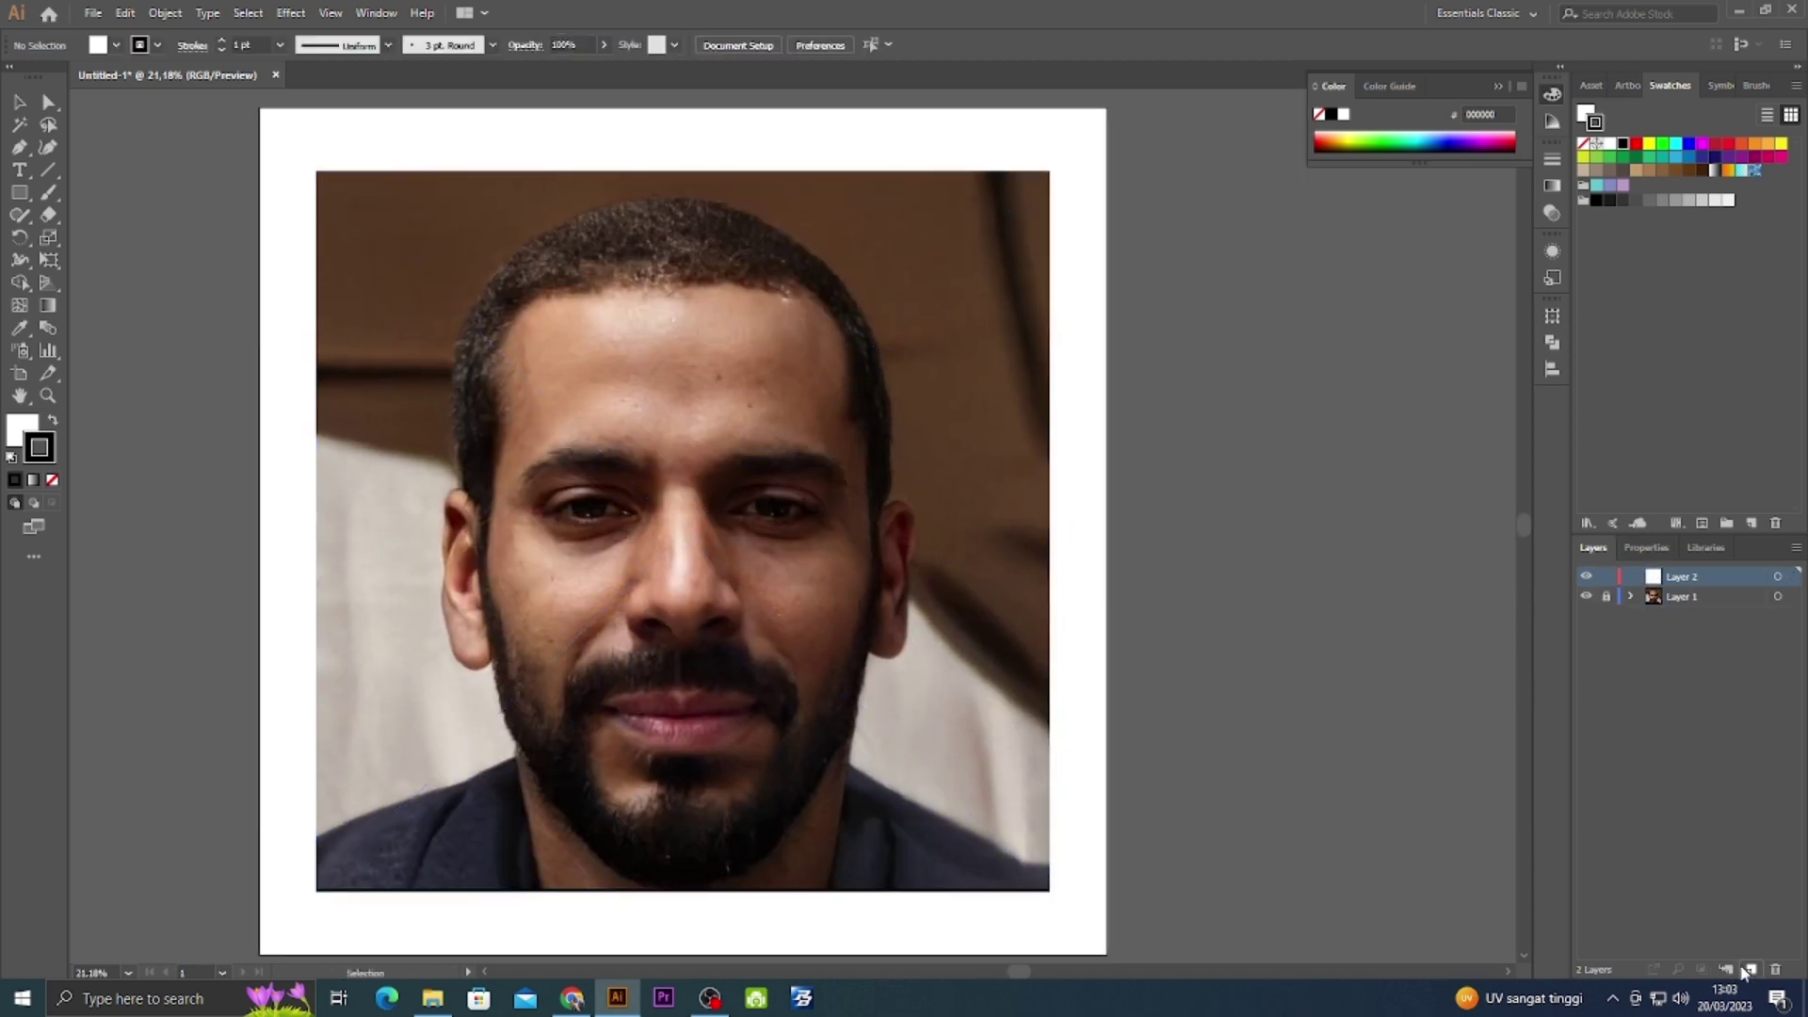
drag(938, 597, 1122, 636)
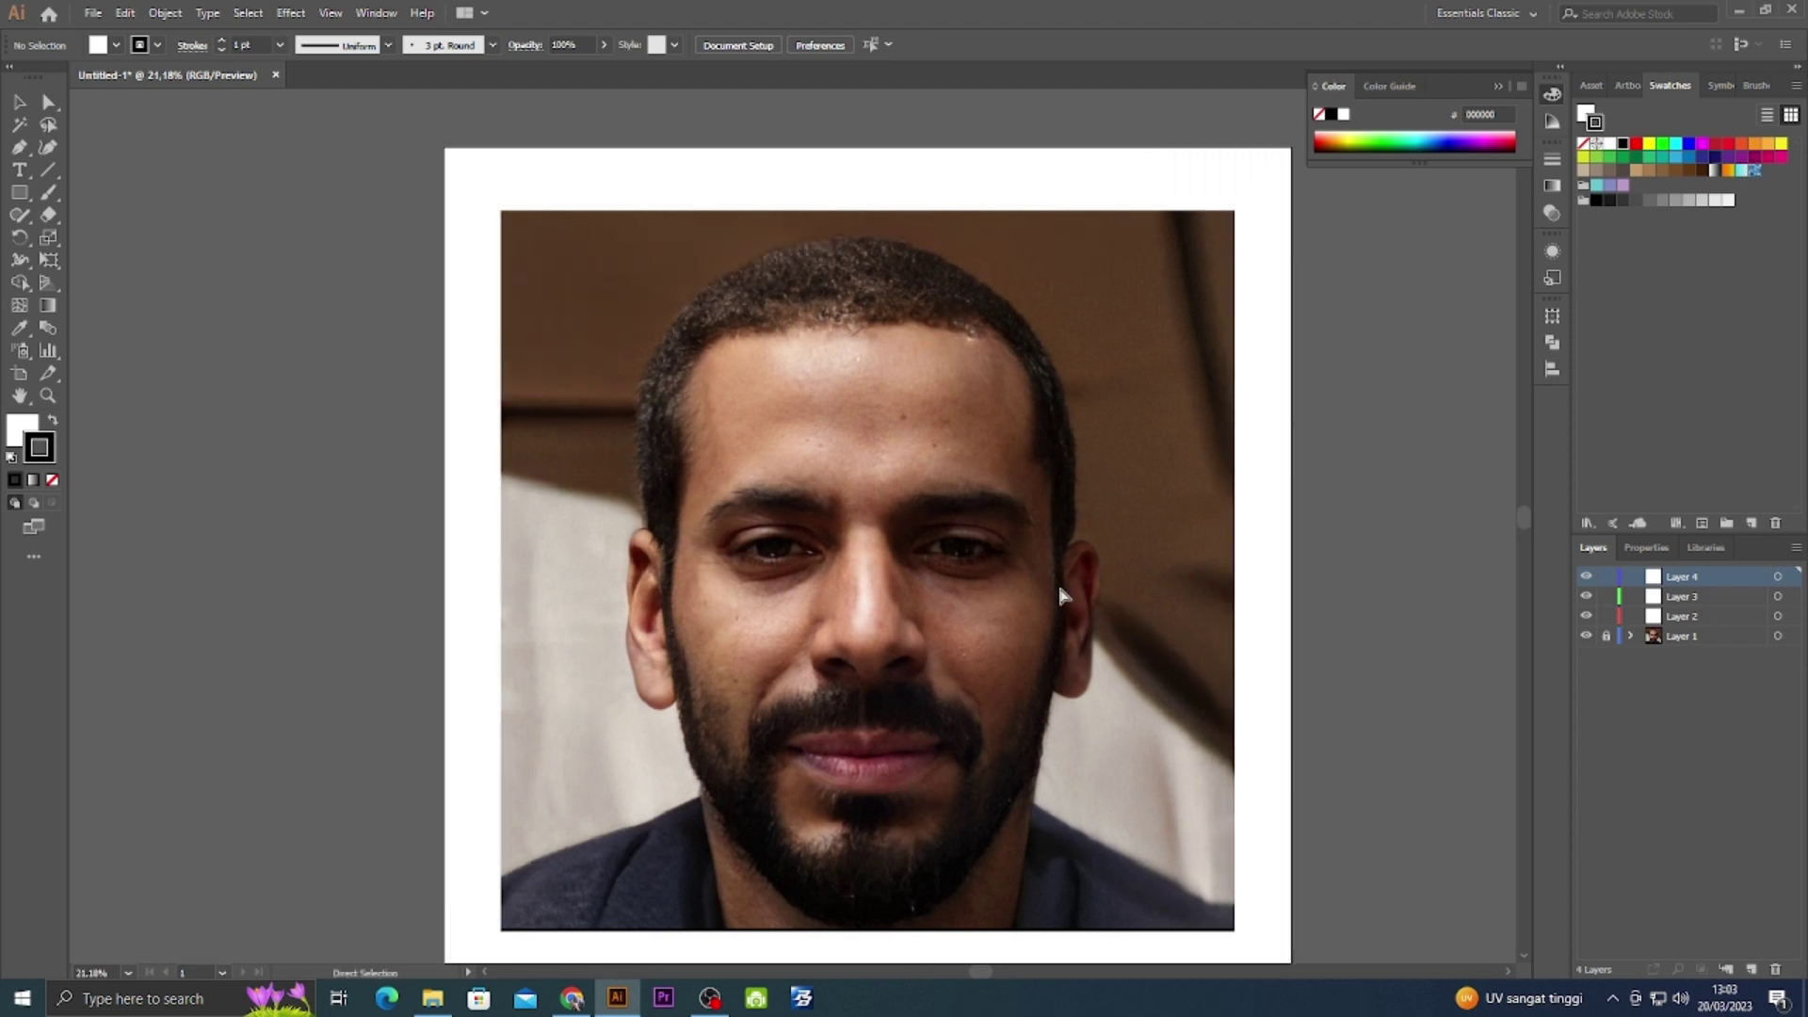
Trace the first eyebrow as an unfilled closed Pen outline over the photo.
key(ctrl+plus)
key(ctrl+plus)
key(ctrl+plus)
key(ctrl+plus)
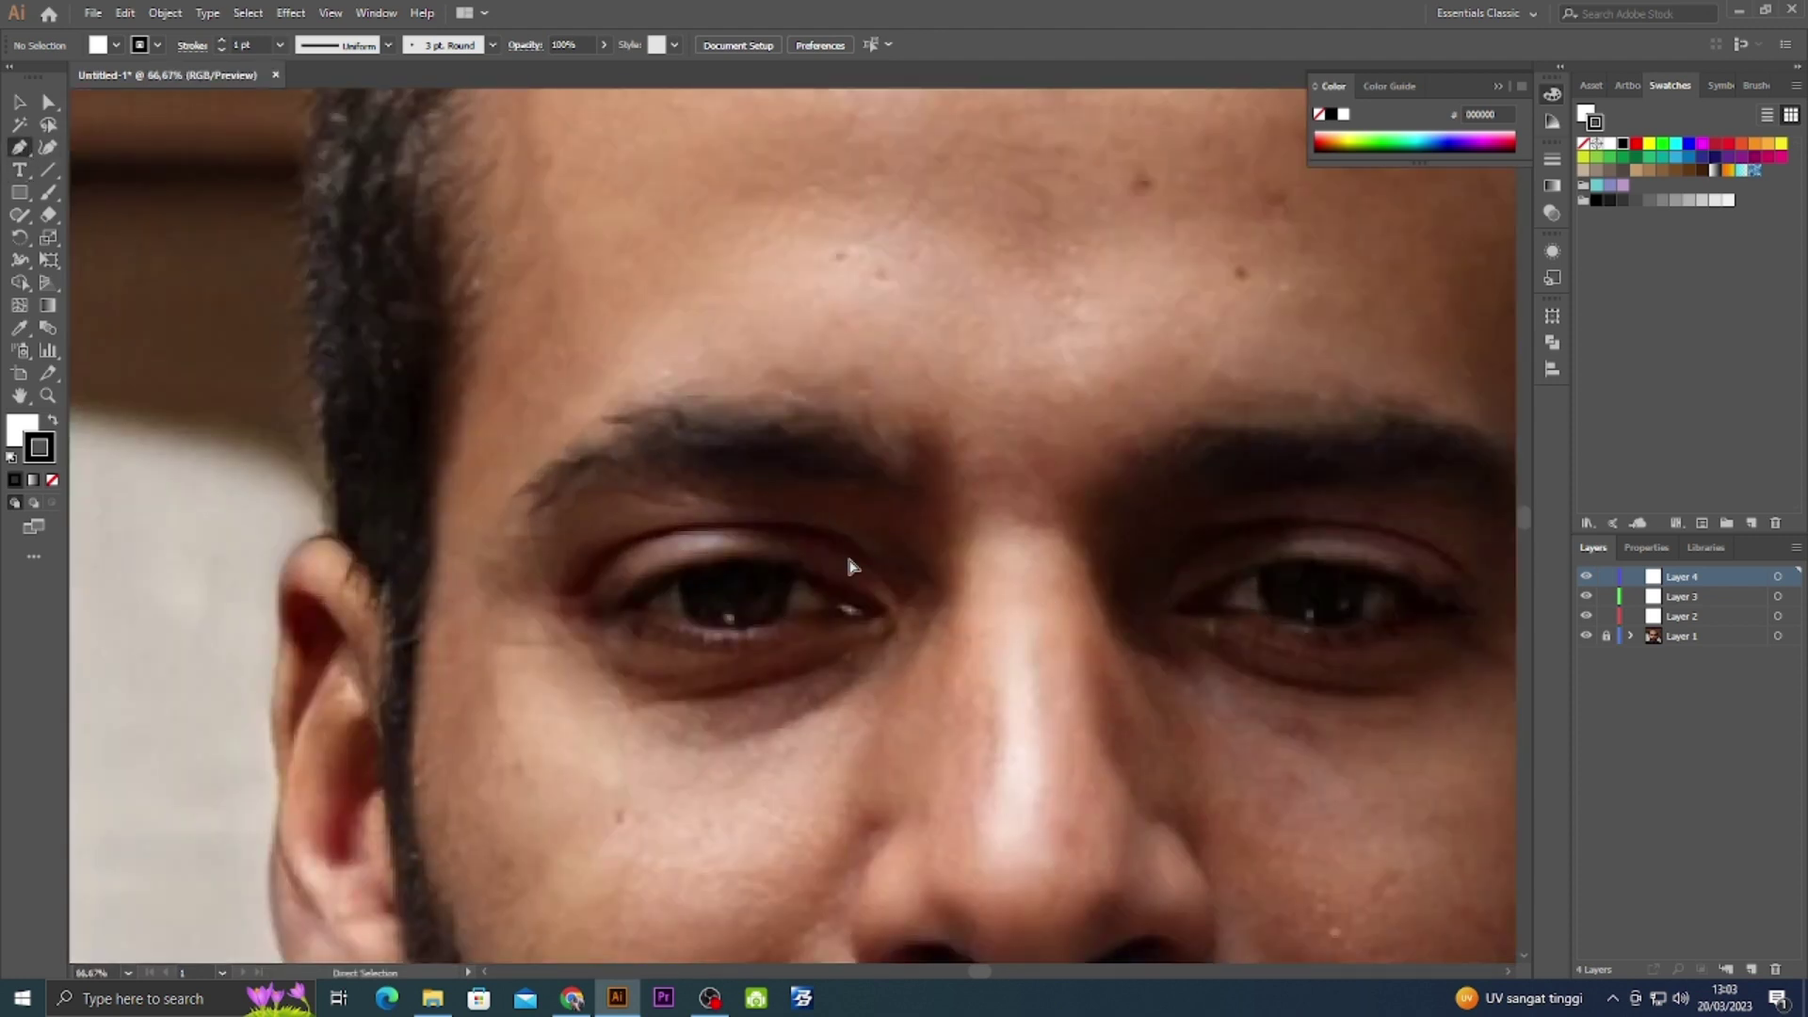
key(ctrl+plus)
key(ctrl+plus)
drag(1029, 459, 1039, 546)
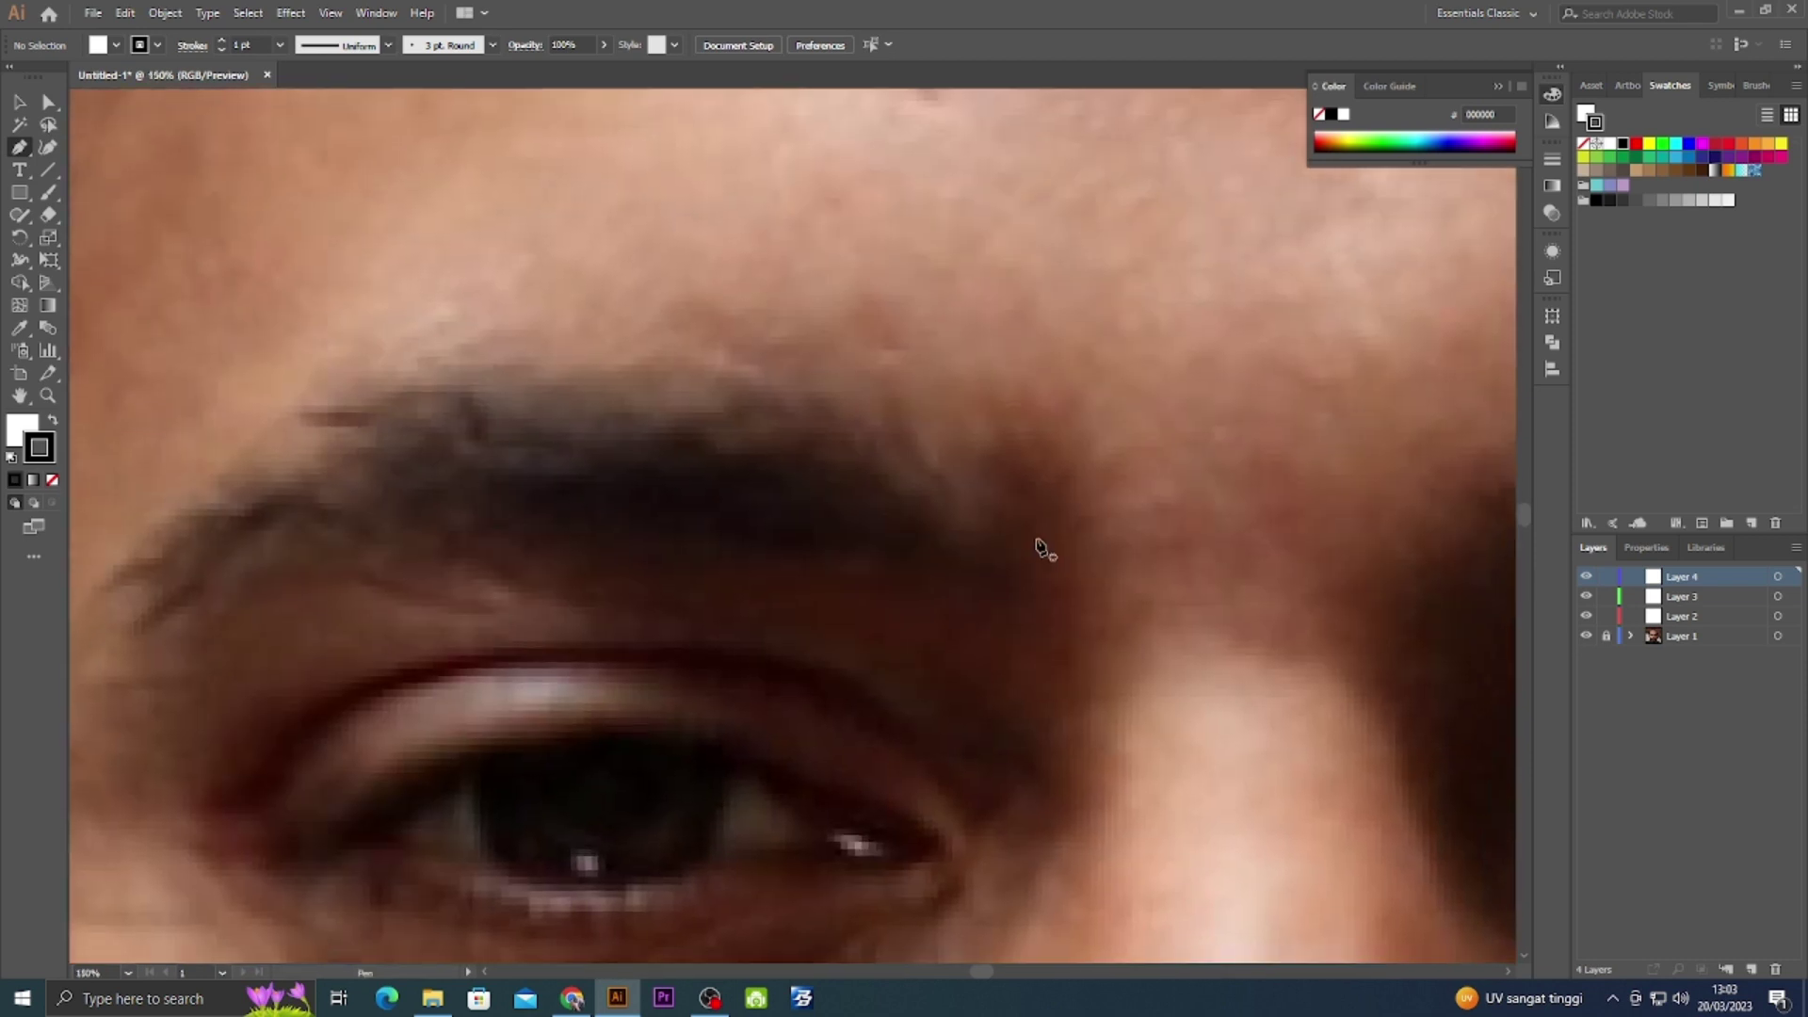
click(1045, 573)
drag(982, 397, 991, 414)
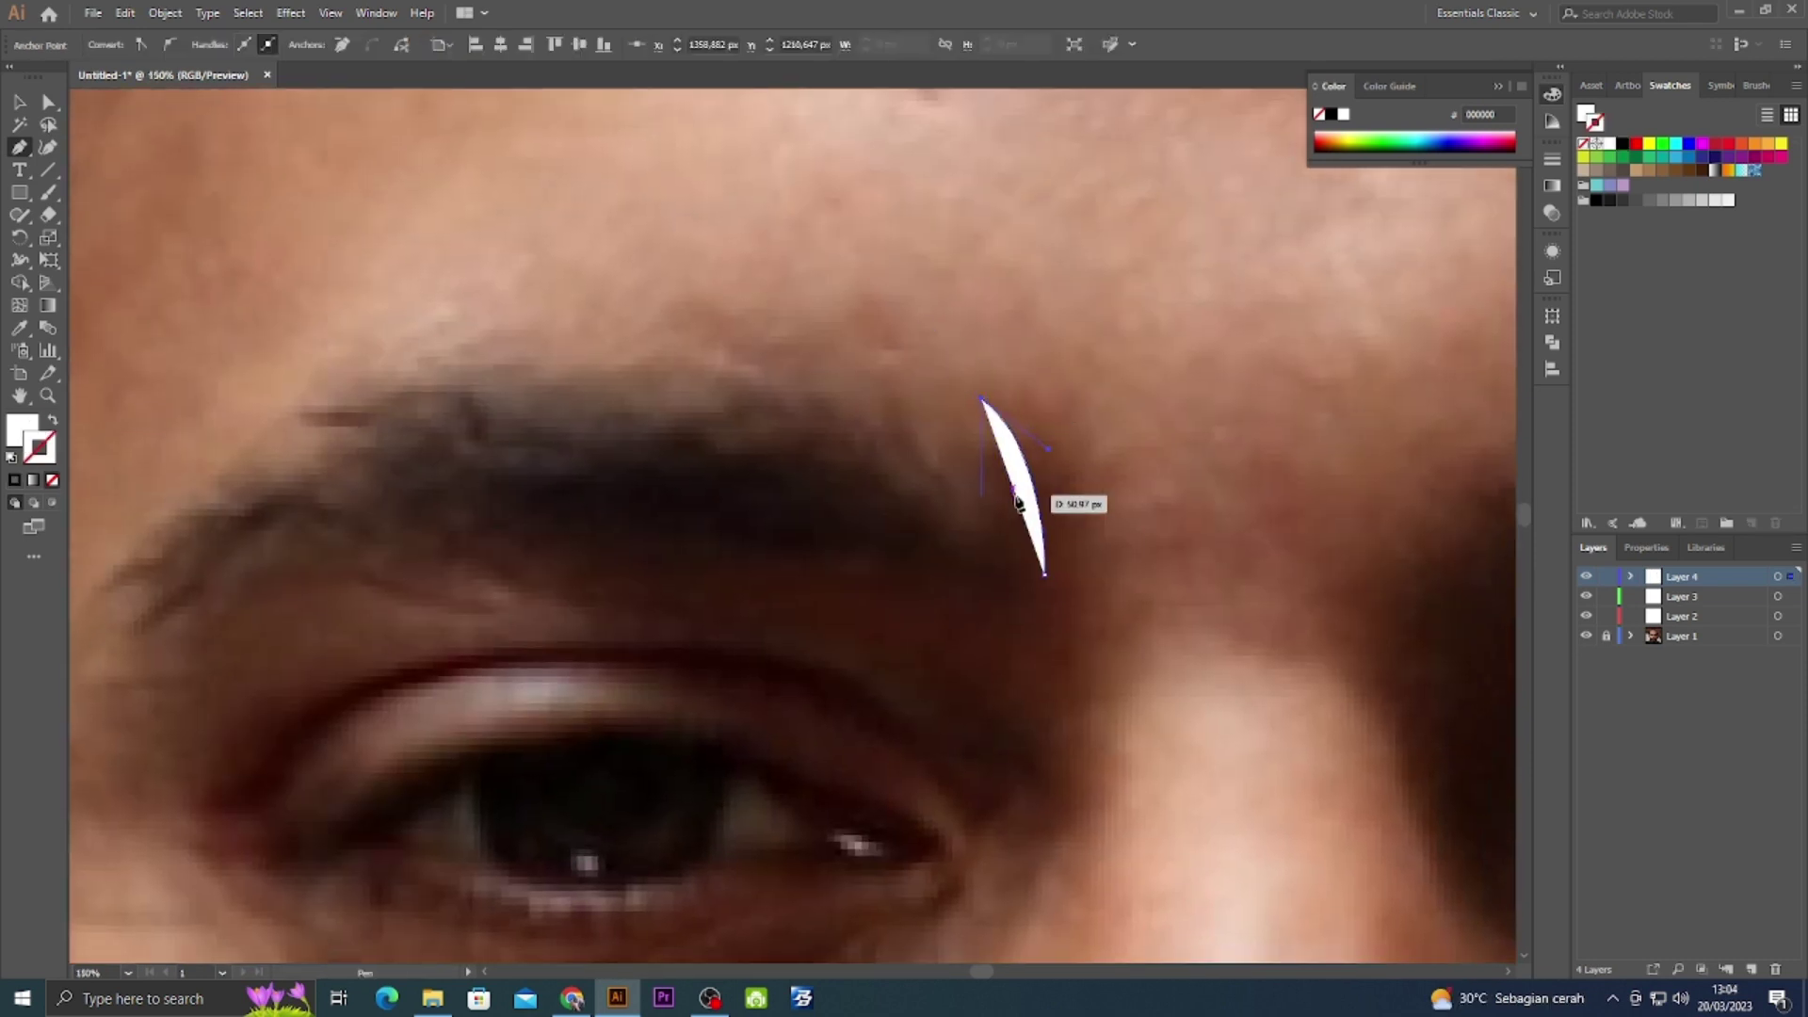
key(shift+x)
click(1171, 444)
drag(790, 468, 690, 539)
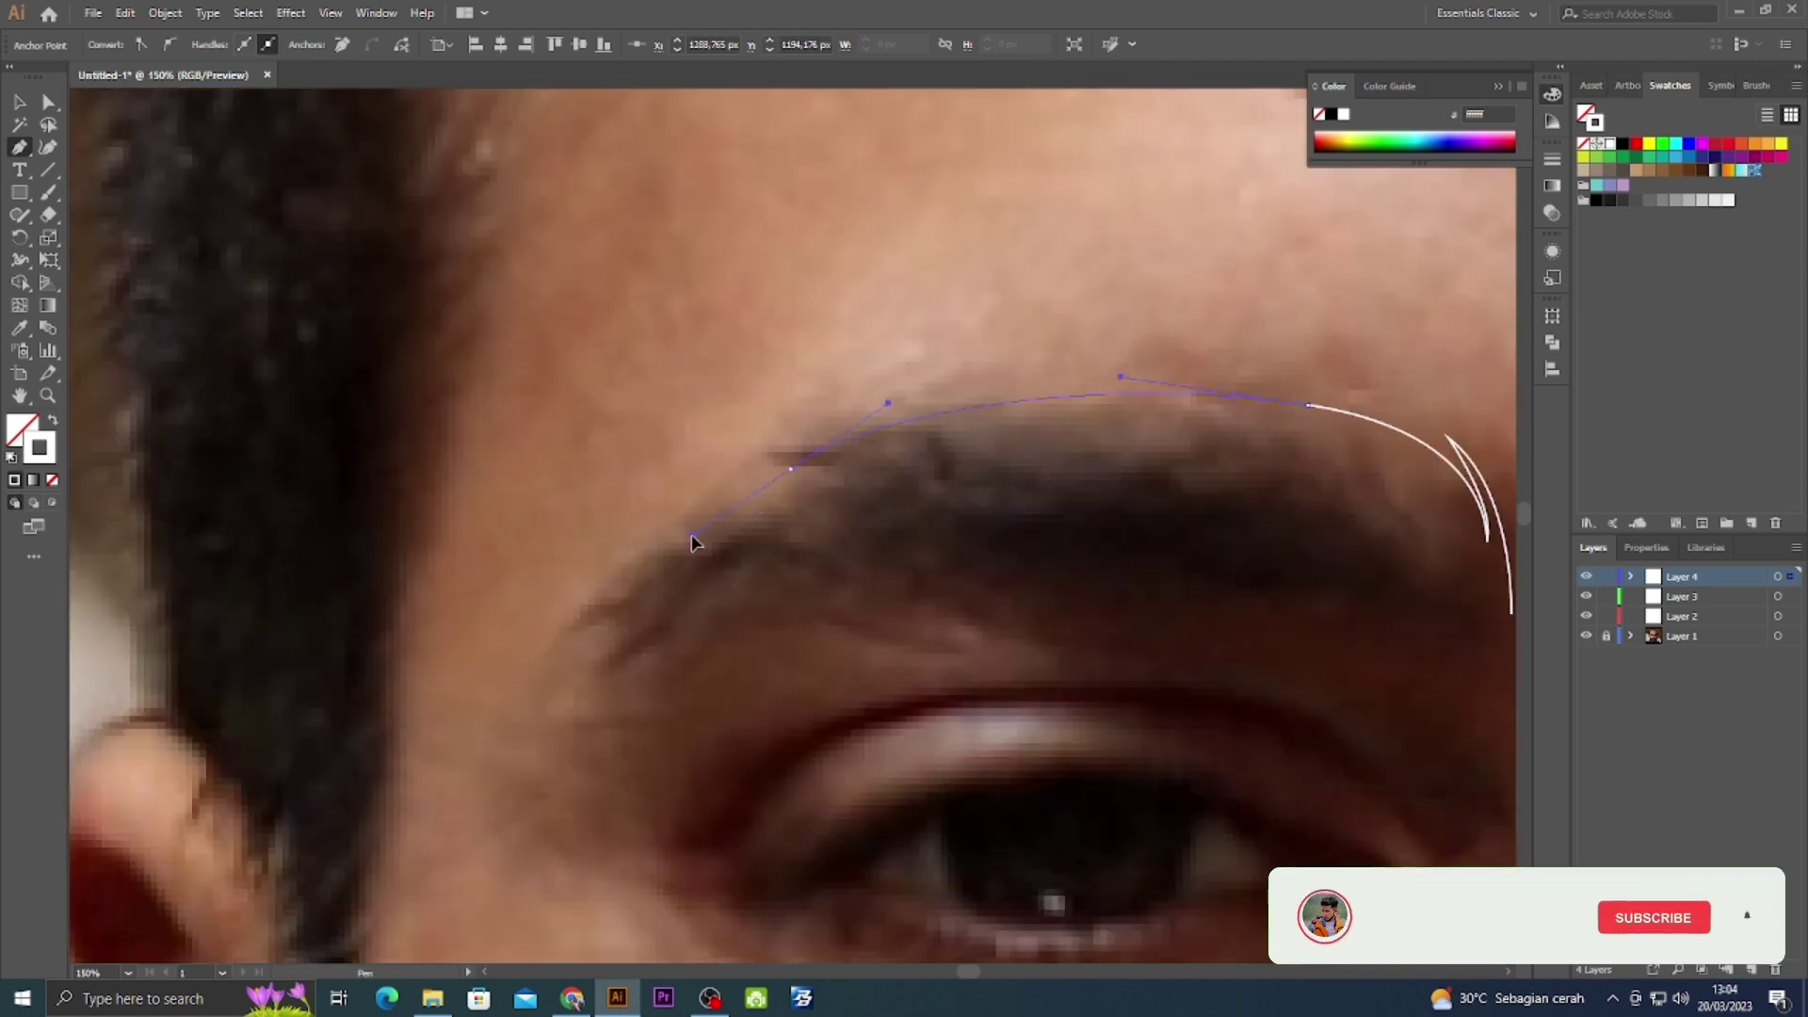
click(613, 577)
drag(844, 465, 986, 482)
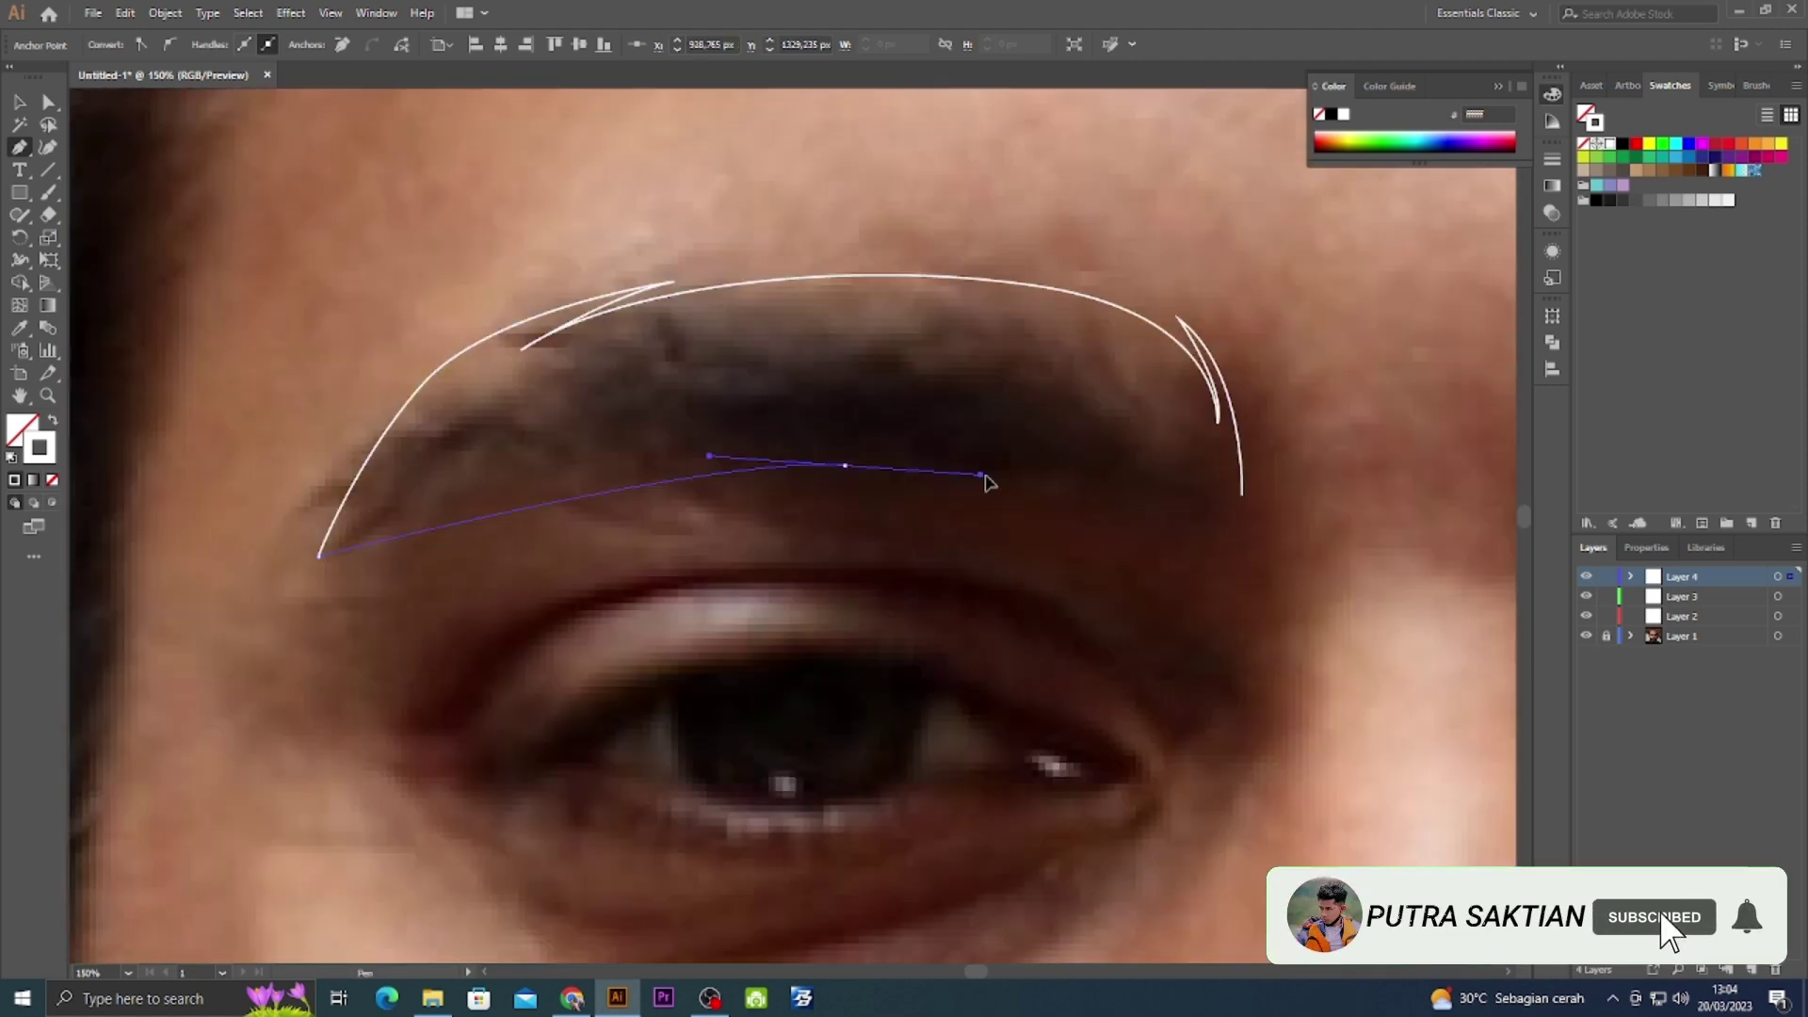
scroll(986, 482, right, 5)
click(718, 460)
scroll(637, 533, right, 8)
Trace the second eyebrow as a closed outline, then zoom out to review the face.
click(569, 573)
drag(702, 399, 783, 375)
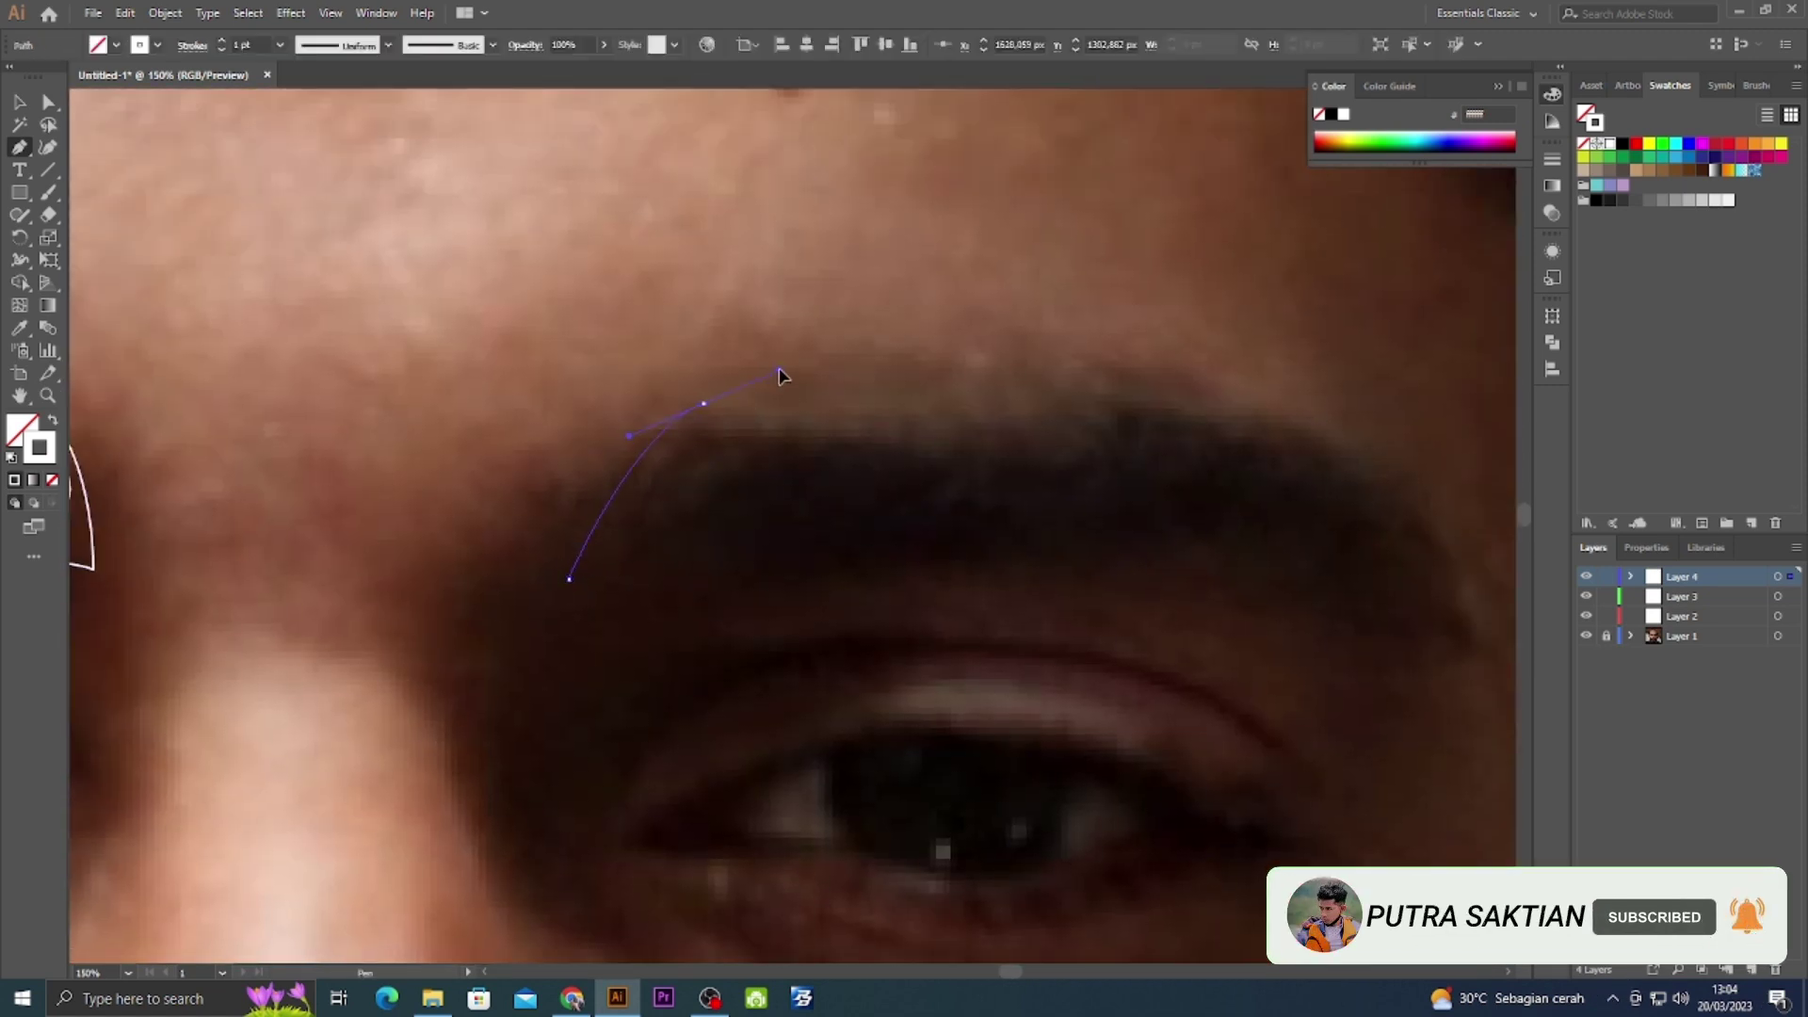
drag(750, 452, 540, 474)
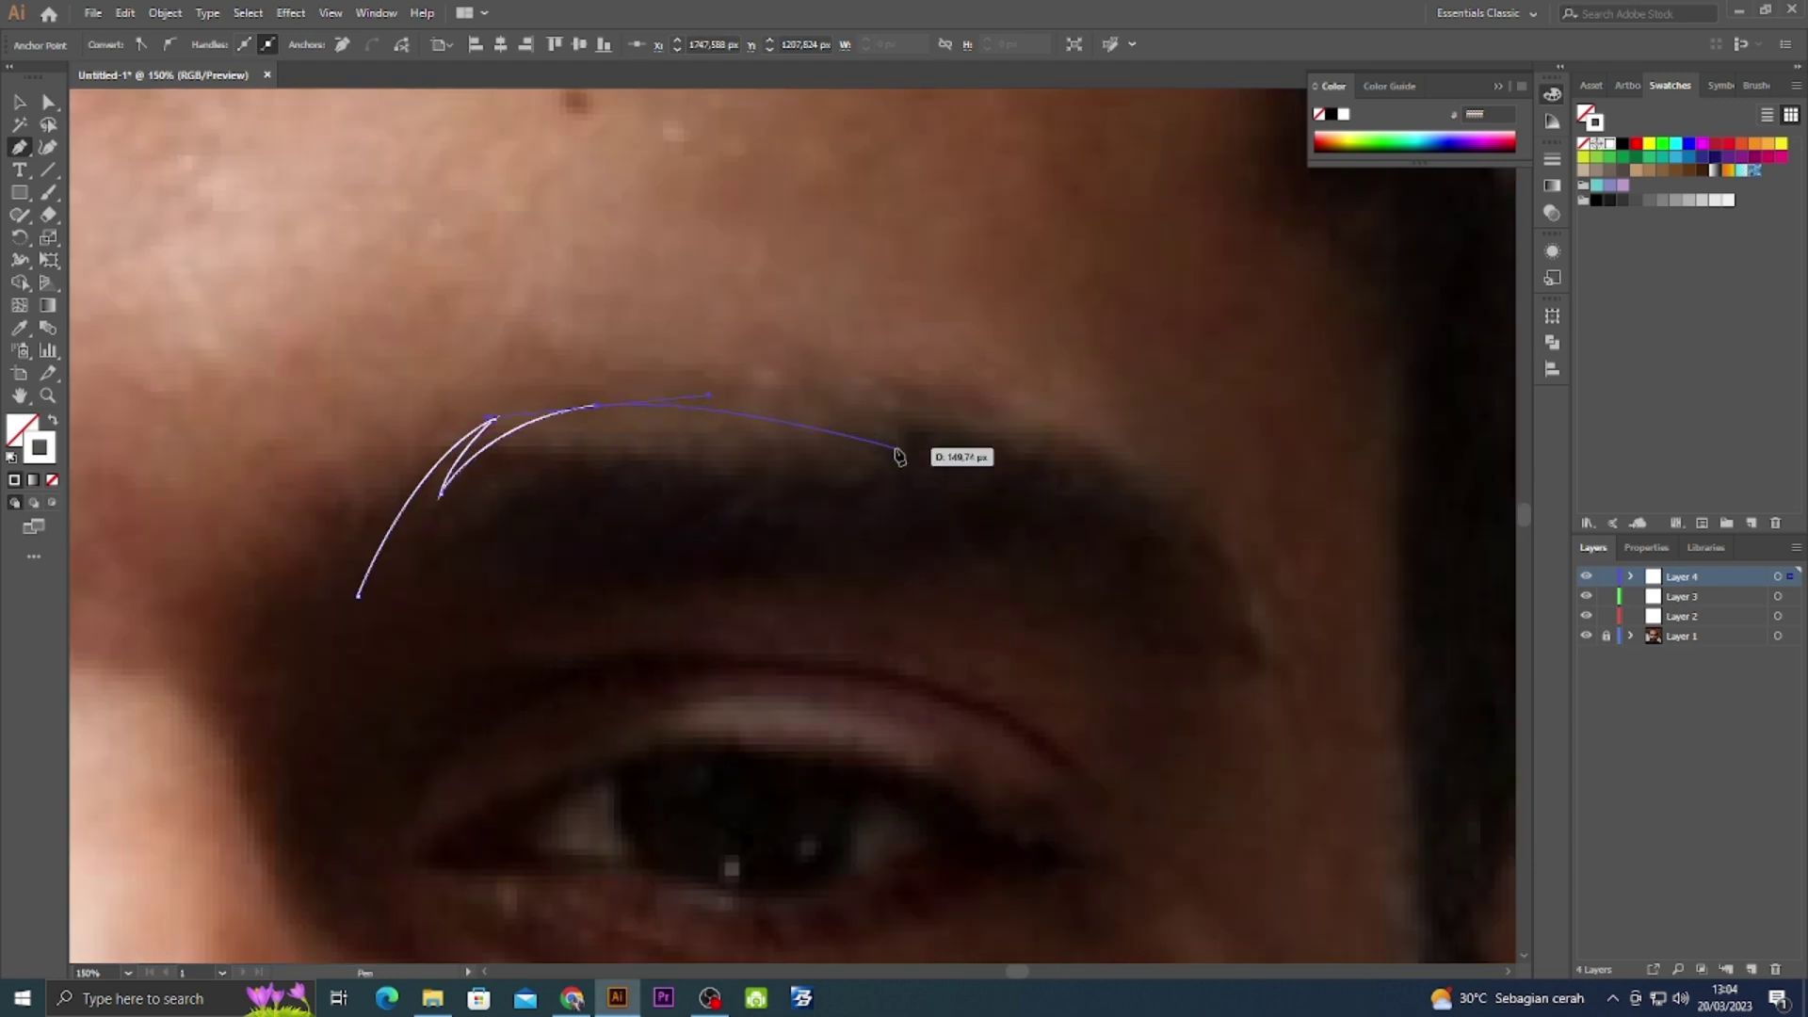
scroll(788, 400, right, 5)
drag(879, 396, 1008, 456)
scroll(1008, 456, right, 5)
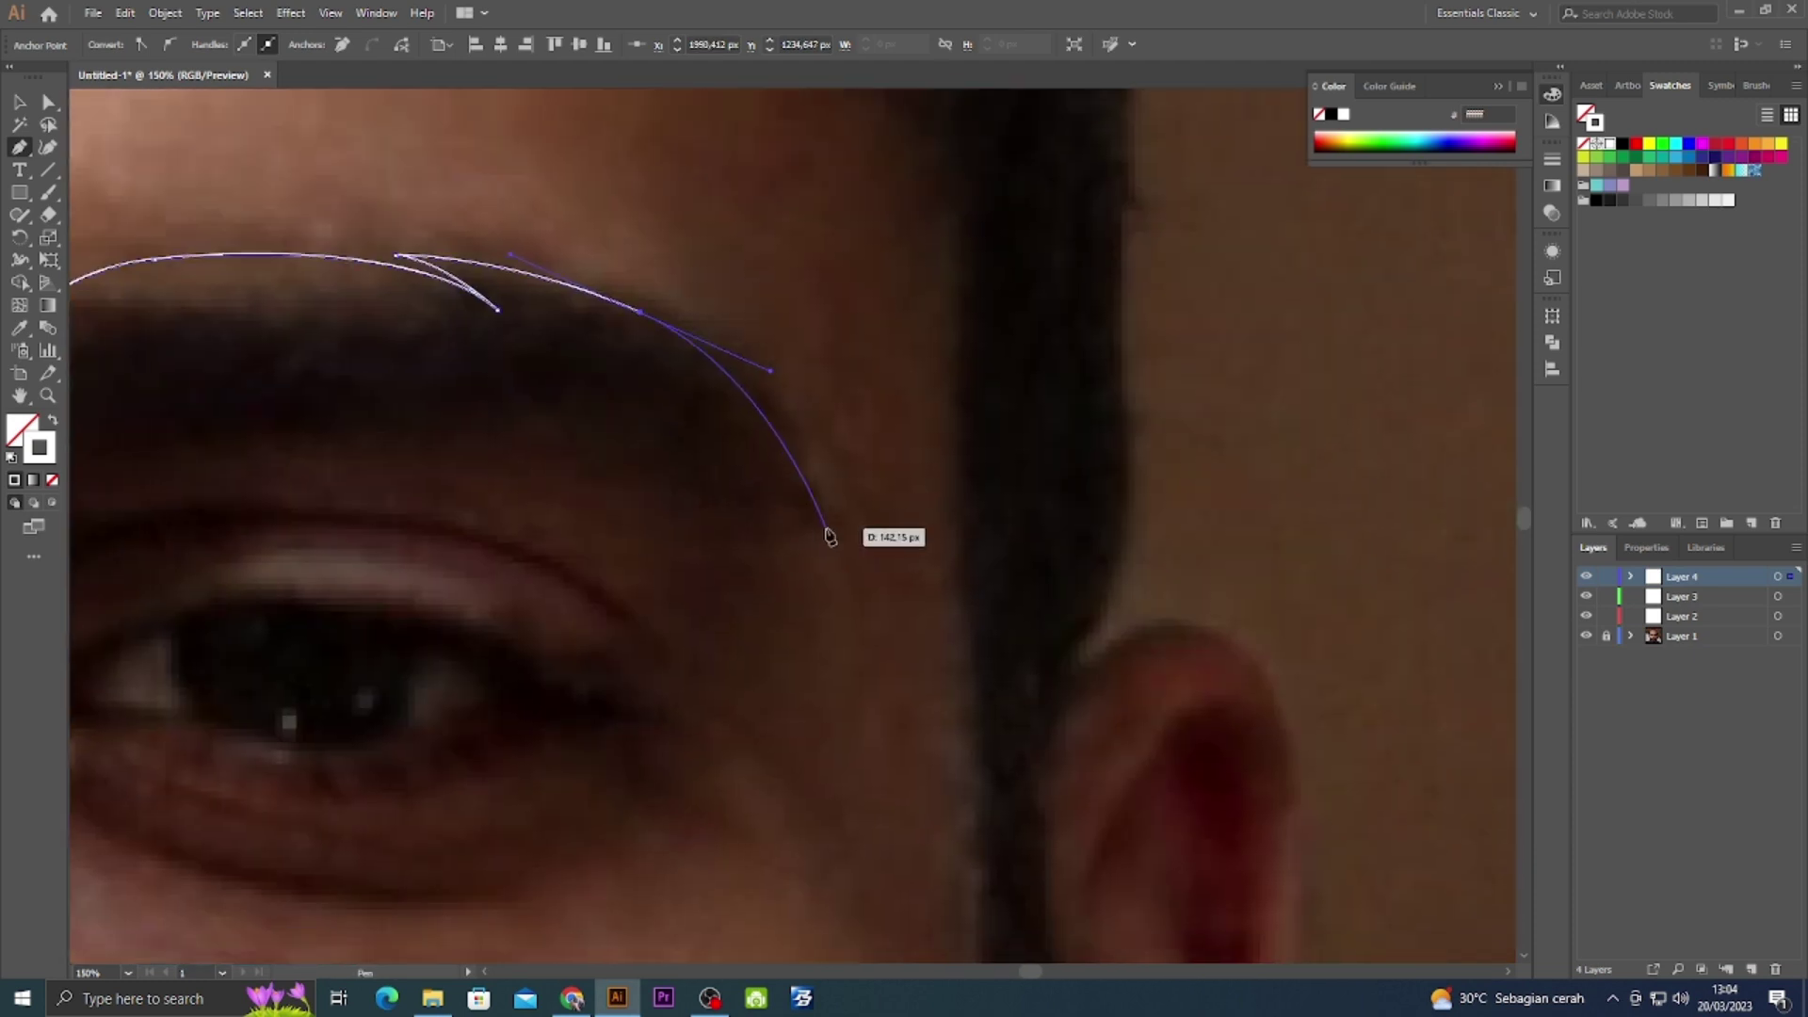
scroll(612, 503, left, 4)
scroll(549, 505, left, 6)
drag(474, 500, 477, 509)
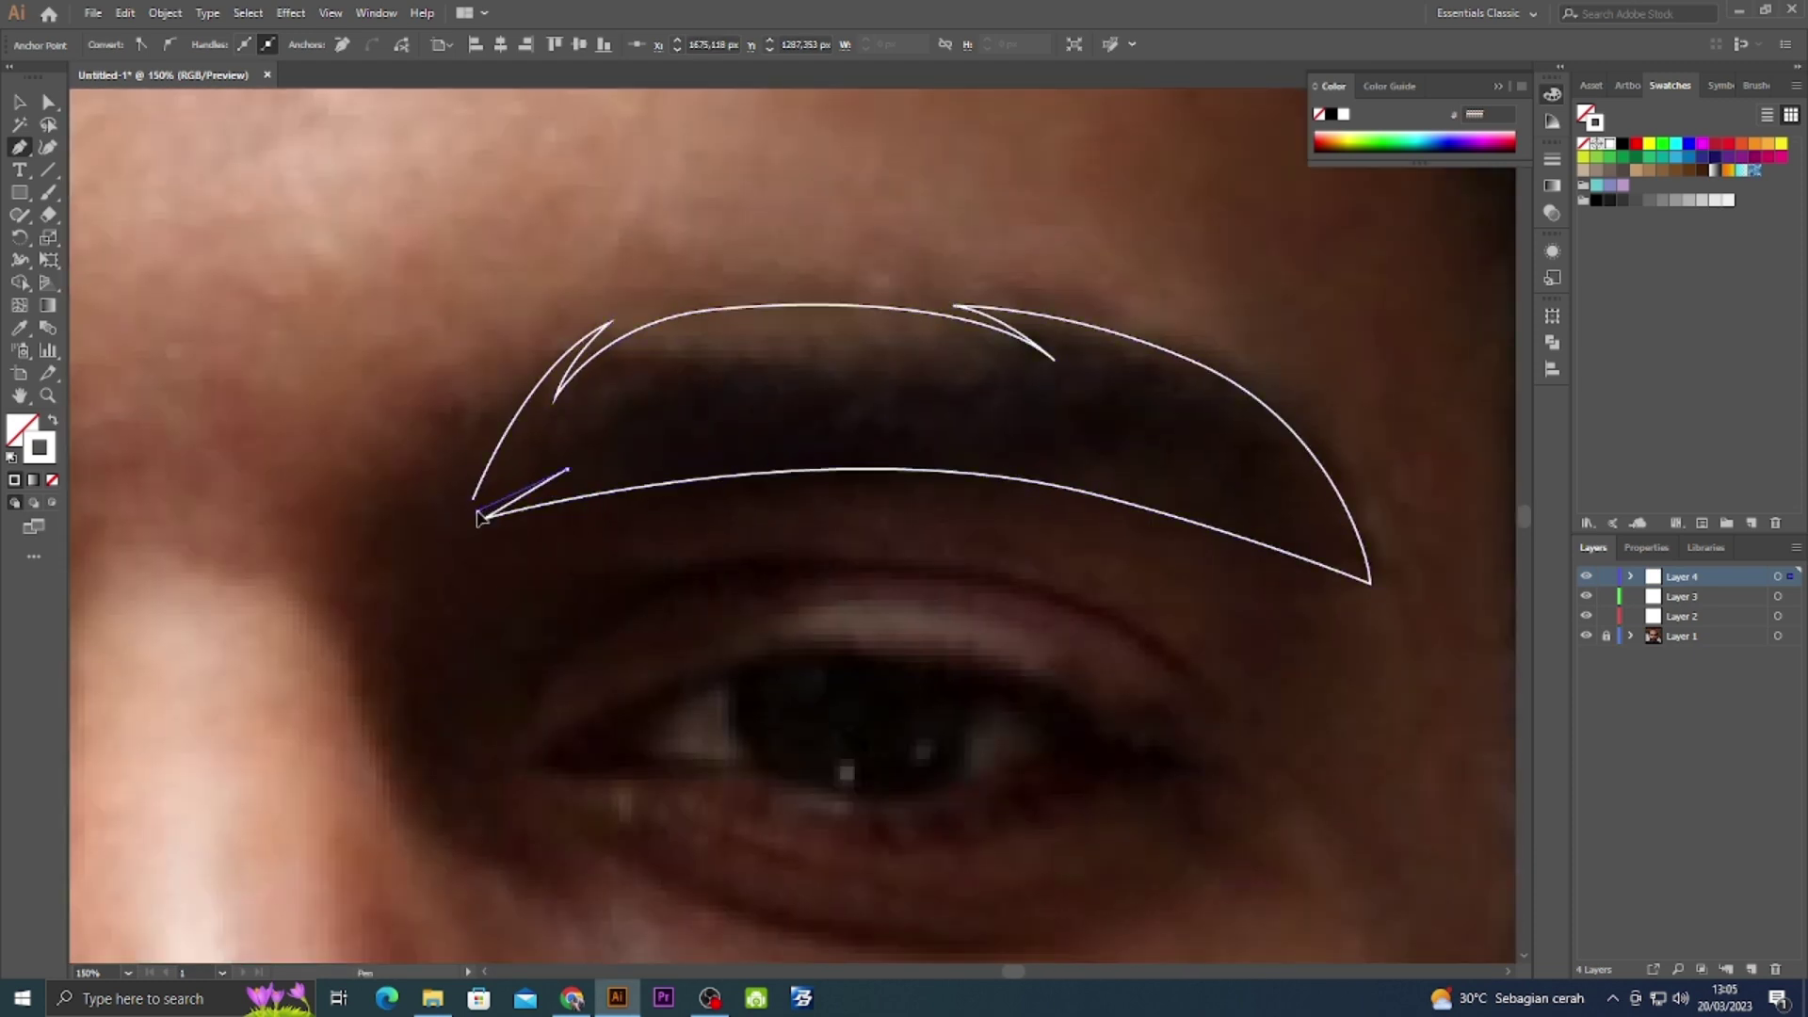
key(ctrl+minus)
key(ctrl+minus)
key(ctrl+minus)
key(v)
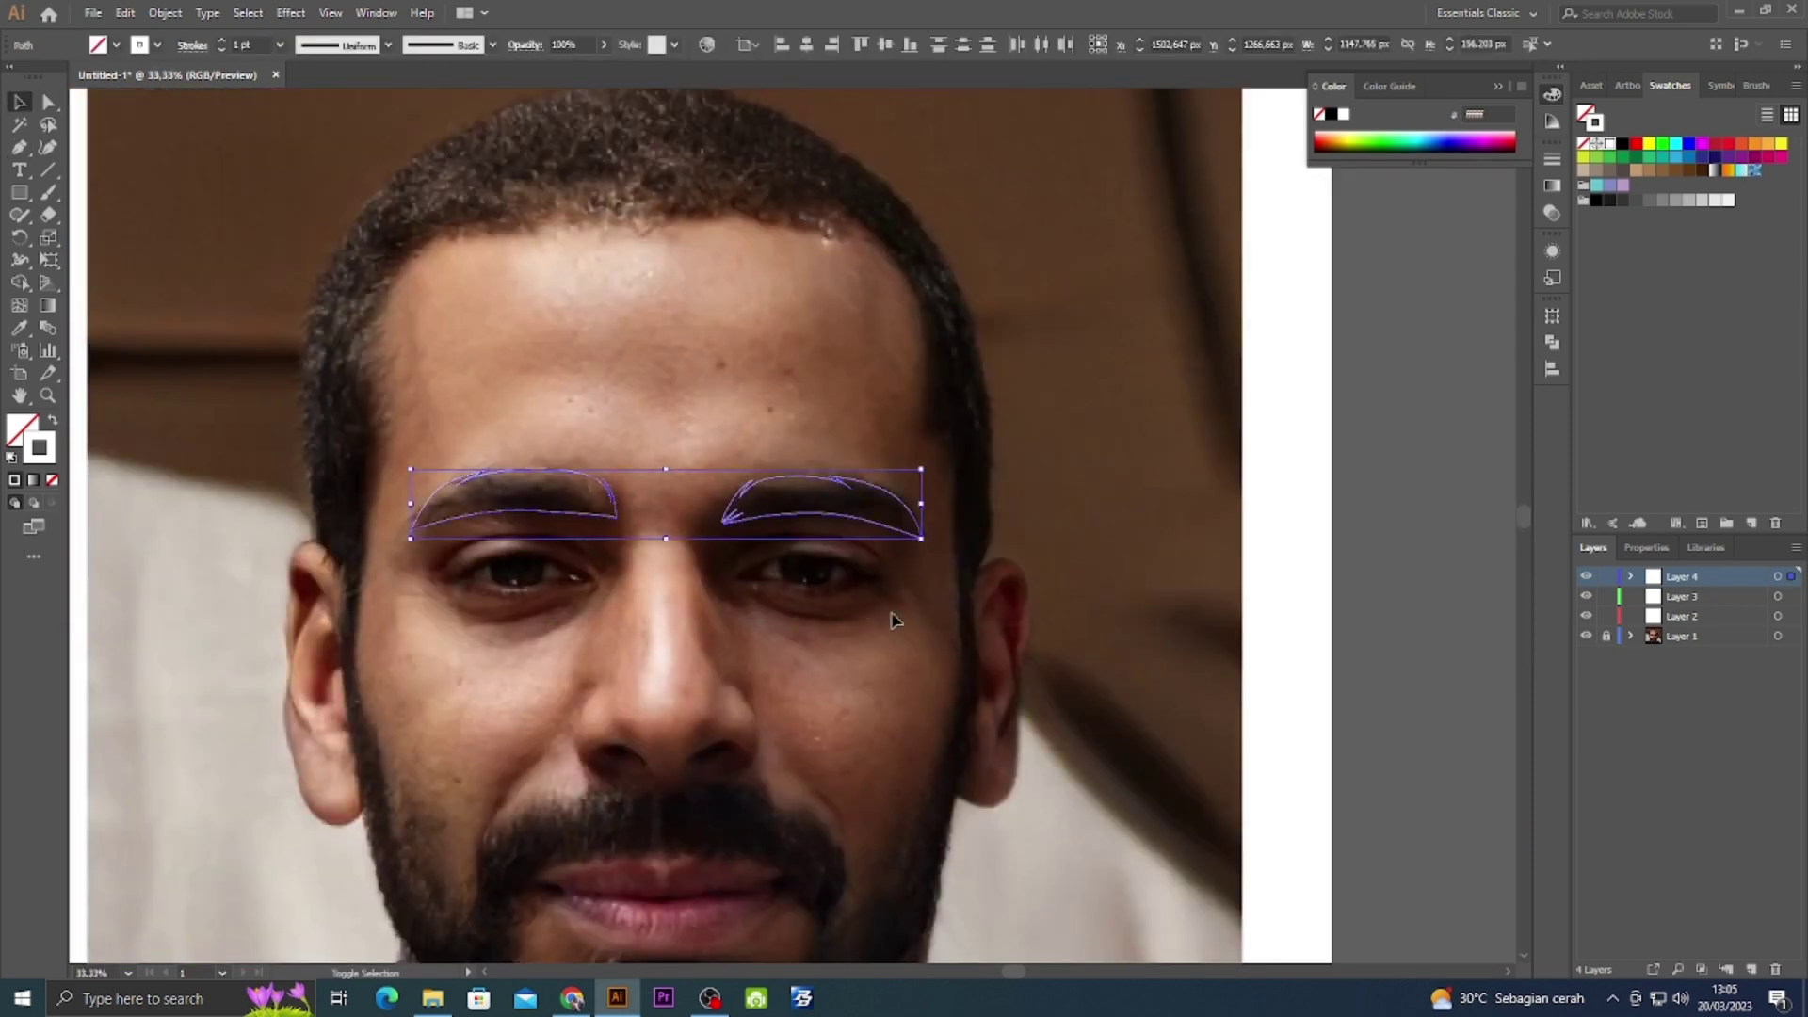
key(shift+x)
key(Escape)
key(ctrl+plus)
key(ctrl+plus)
key(ctrl+plus)
Draw the left and right nostrils as black-filled Pen shapes.
key(p)
scroll(787, 666, down, 10)
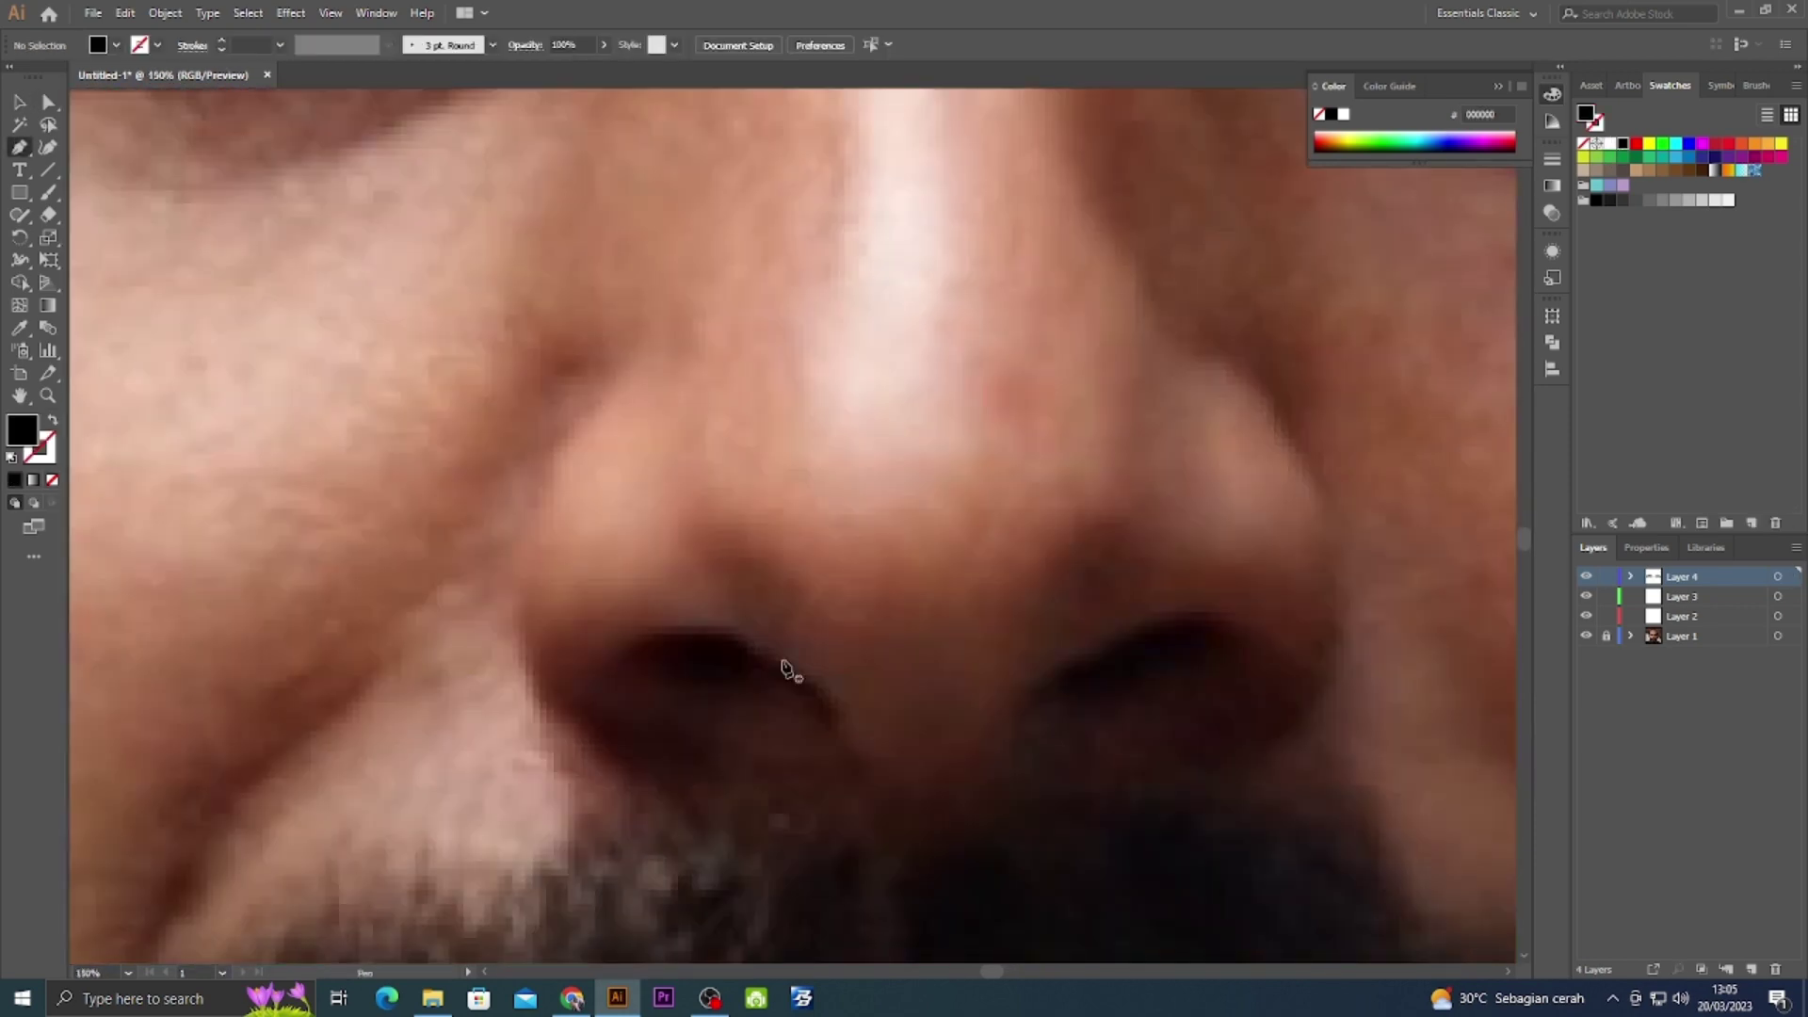
click(842, 726)
drag(717, 637, 640, 623)
click(842, 726)
click(1013, 728)
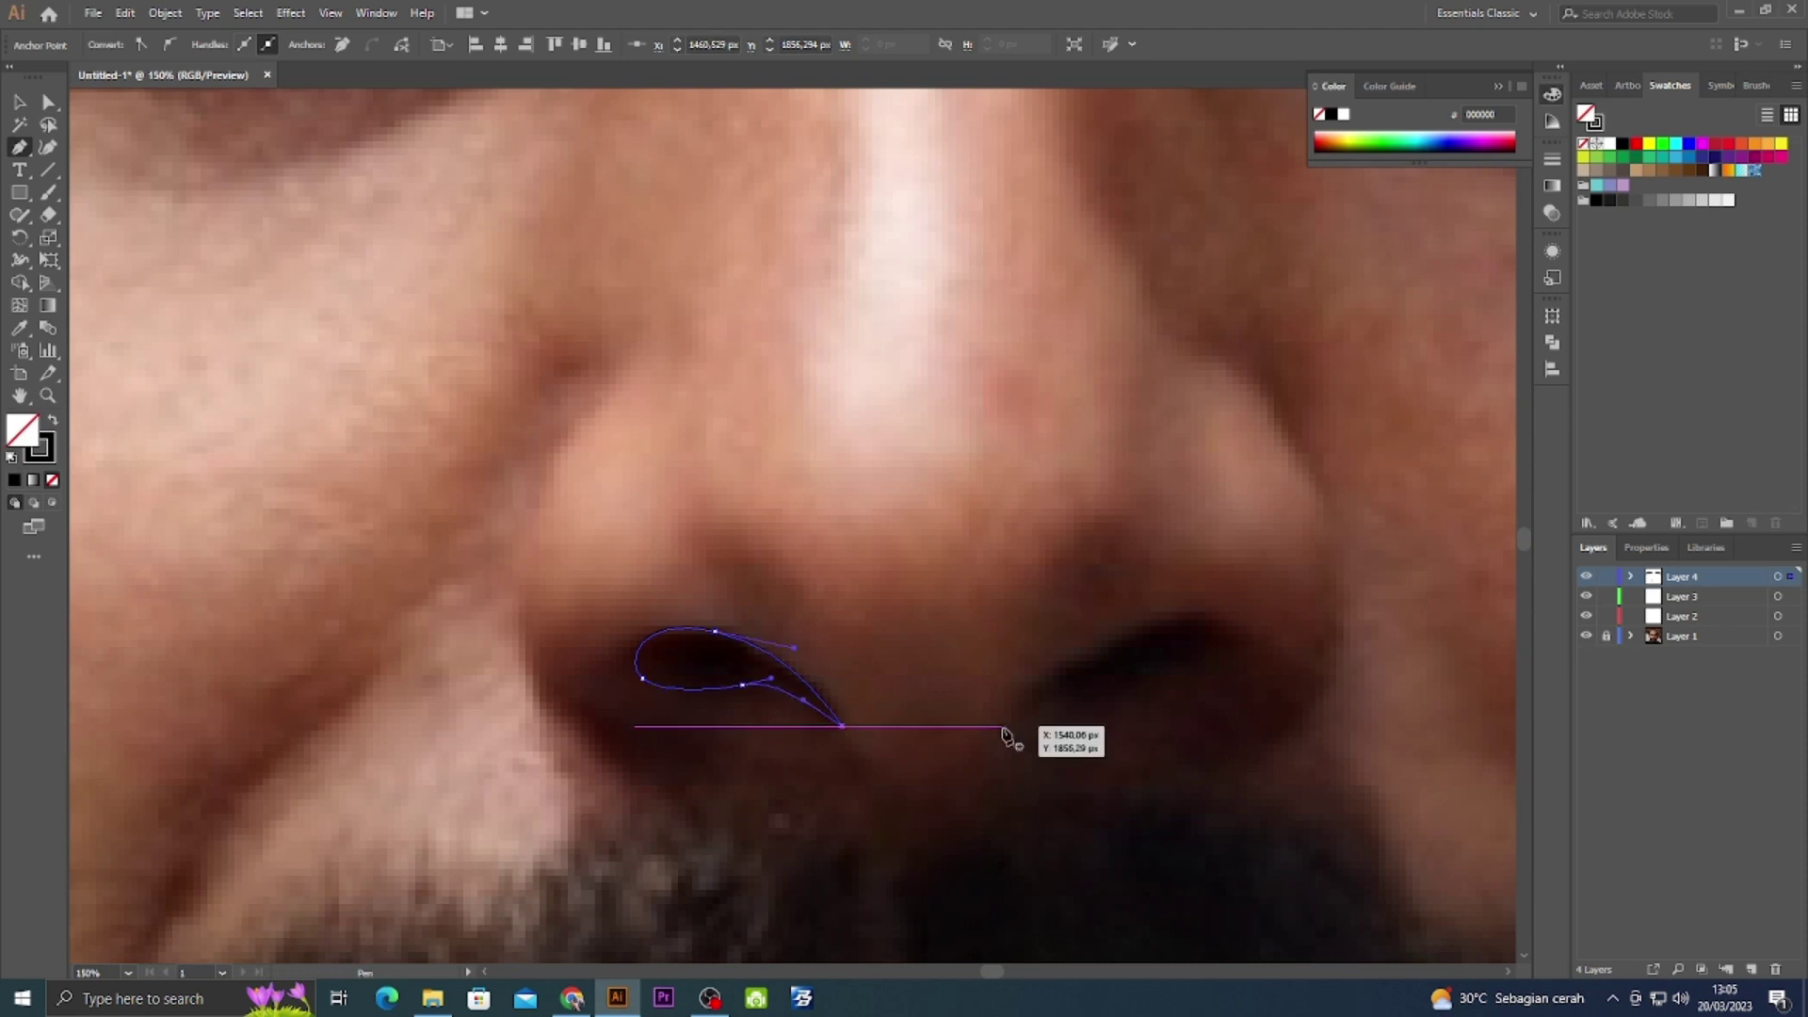
scroll(942, 659, right, 3)
mouse_move(920, 575)
mouse_down()
mouse_move(1002, 557)
mouse_move(984, 619)
mouse_up()
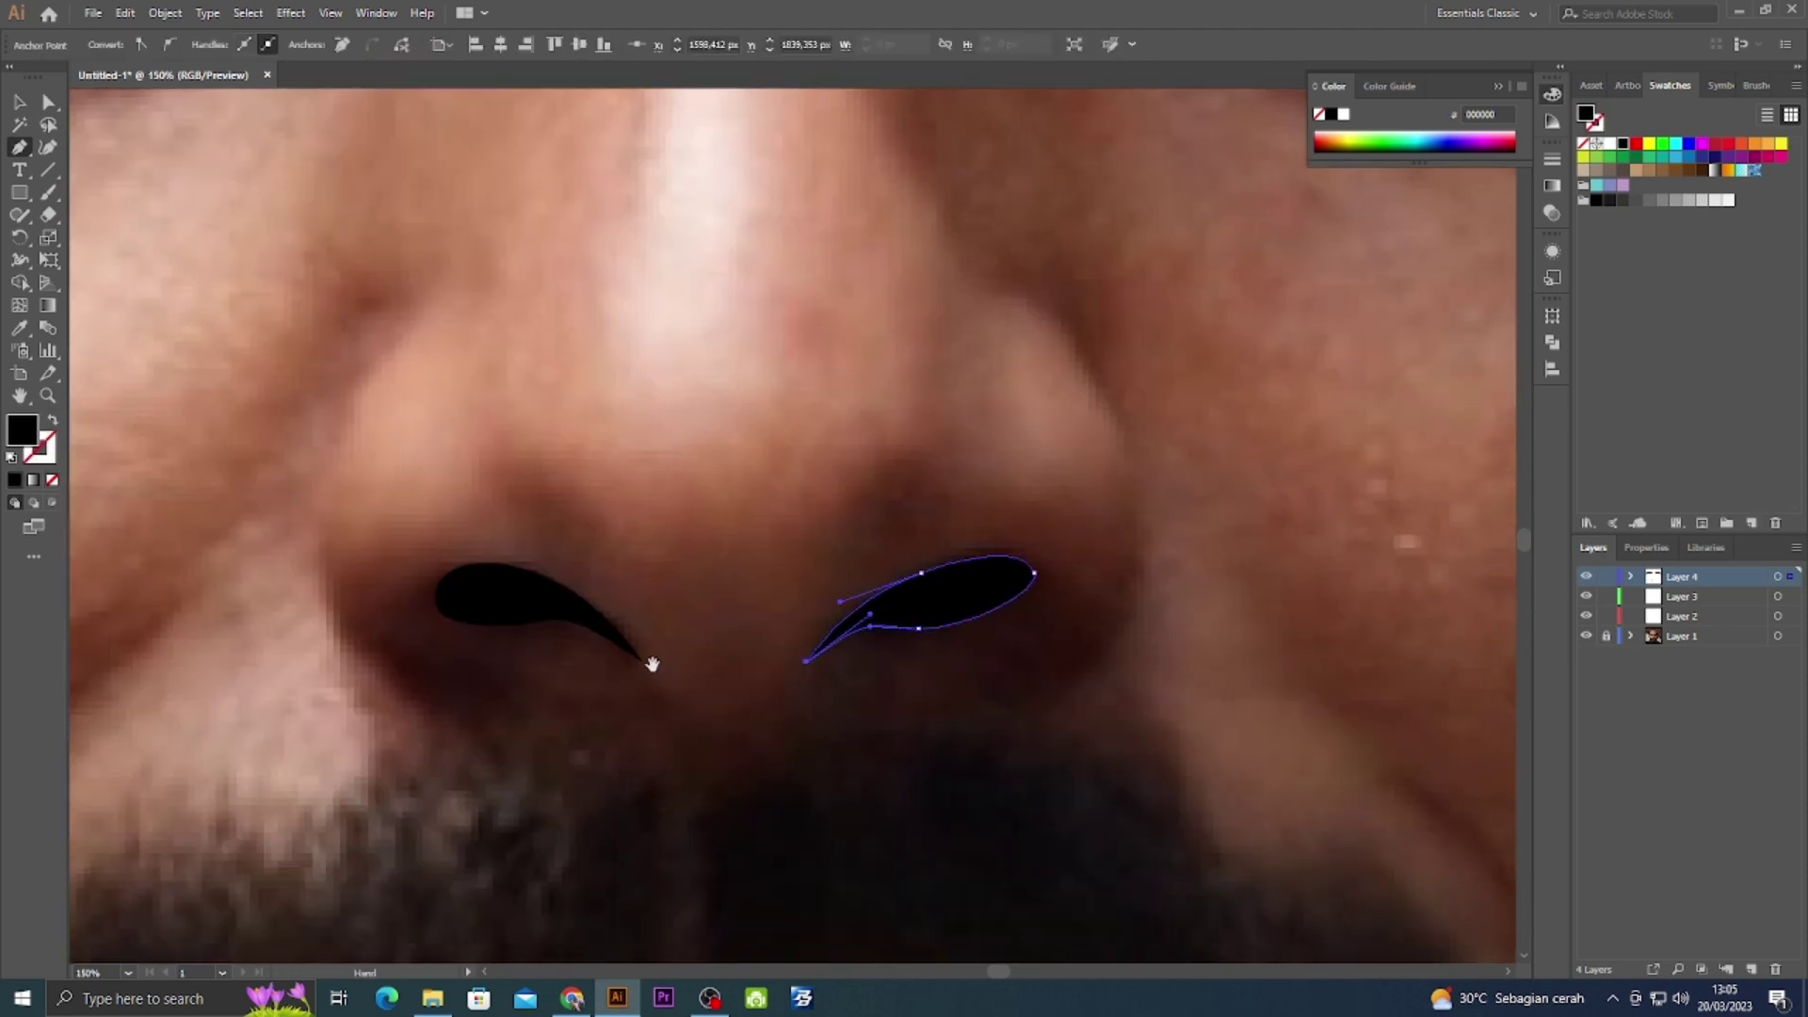
drag(652, 664, 809, 692)
key(Escape)
key(shift+x)
click(492, 471)
Draw the curved nose-side line and give it a 4 pt tapered-profile stroke.
drag(521, 671, 617, 749)
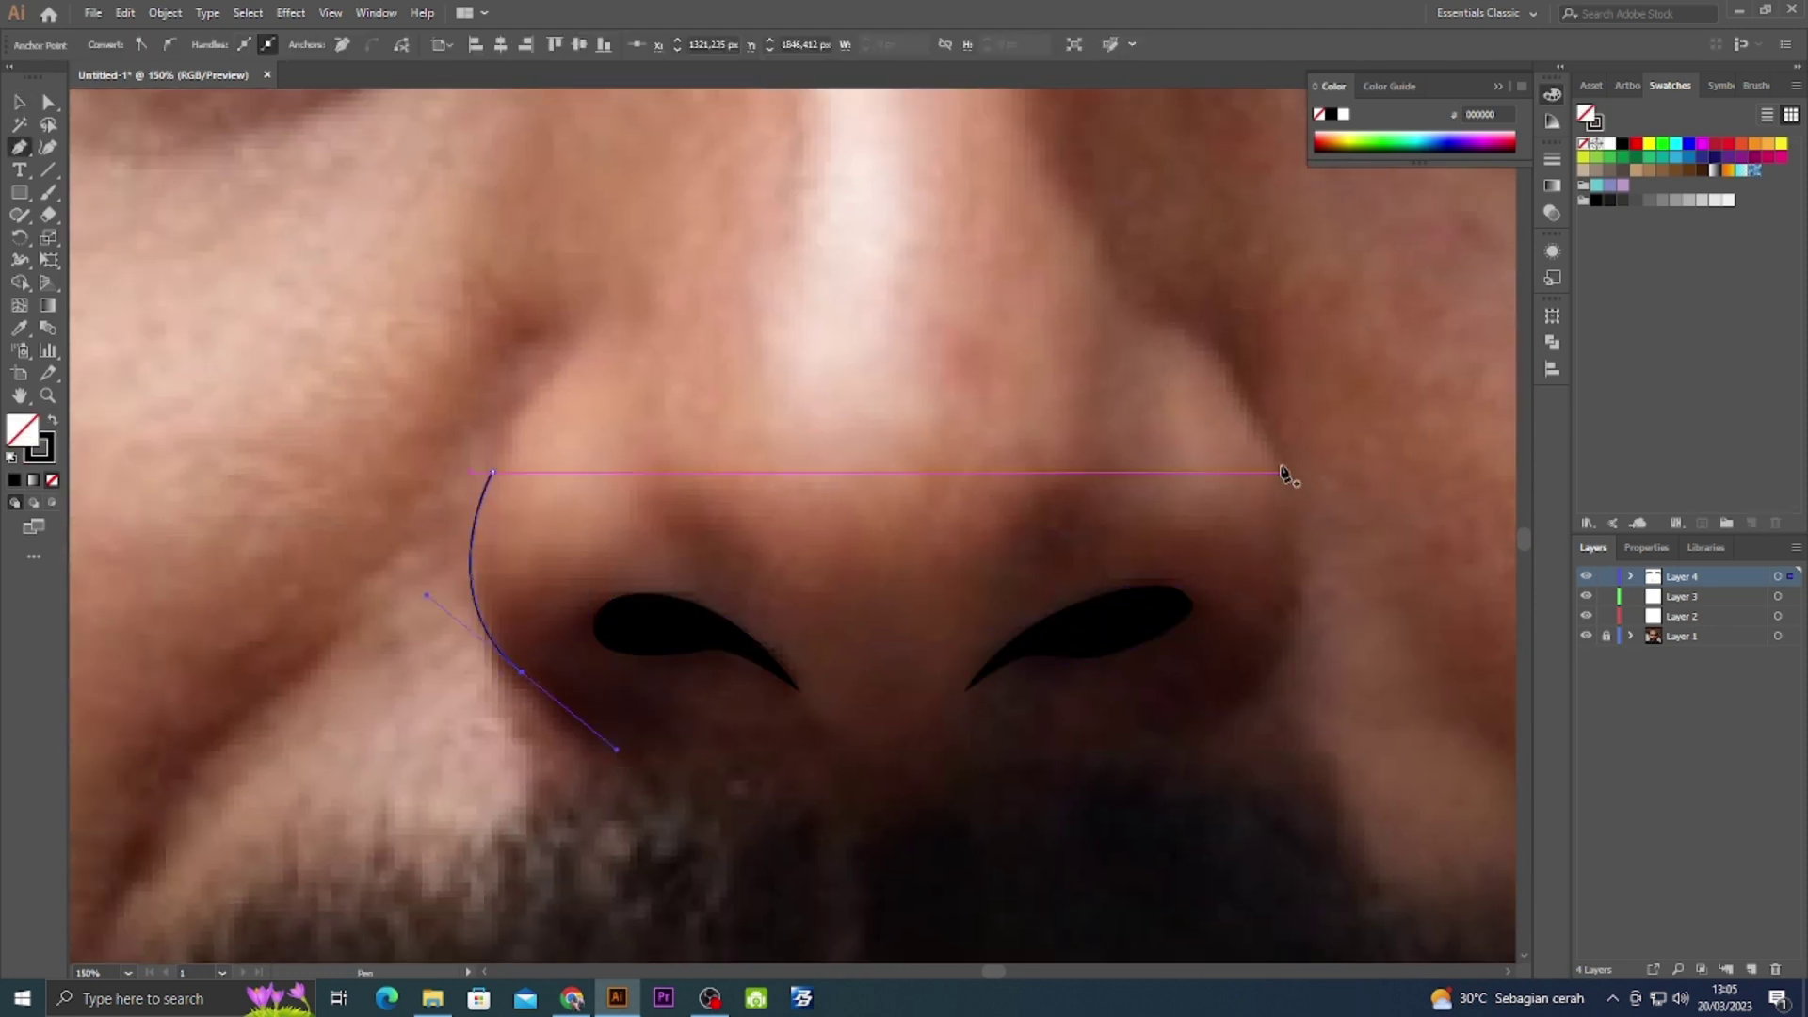
drag(1282, 472, 1213, 759)
key(v)
click(1300, 528)
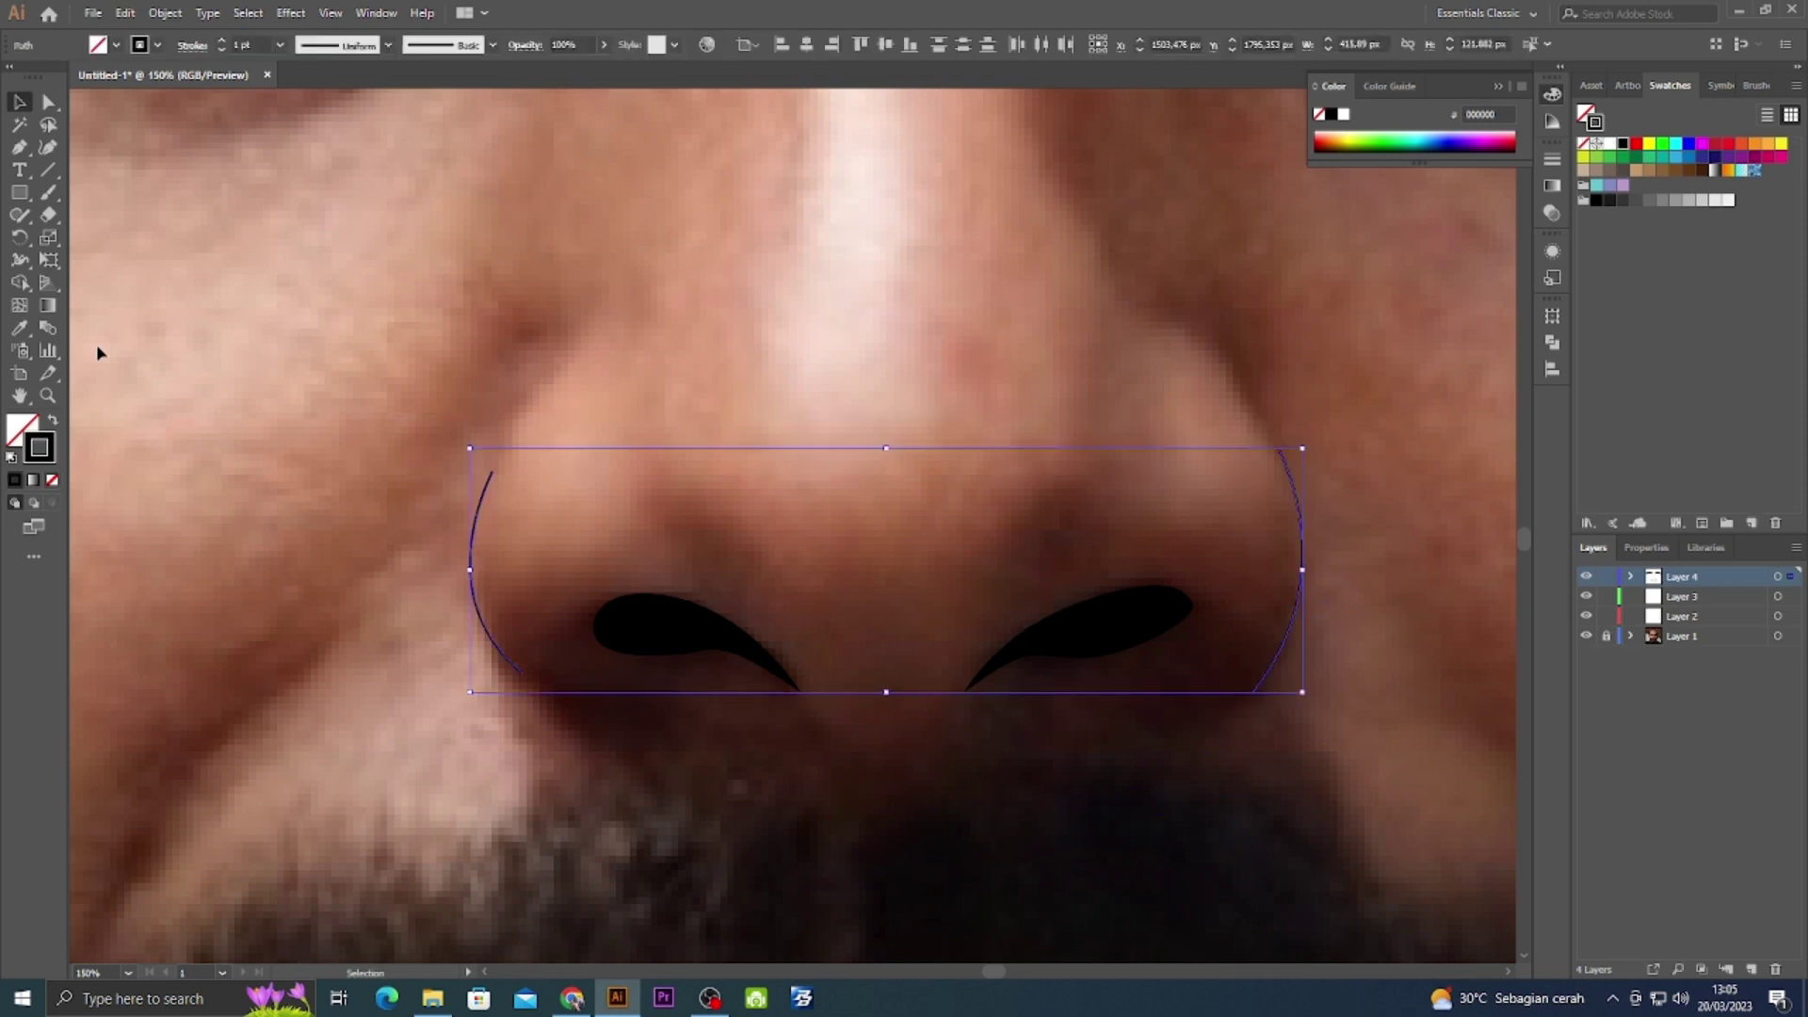
click(222, 40)
click(388, 45)
click(403, 254)
key(ctrl+0)
Trace the upper eyelid and inner eye corner with Pen paths over the photo.
scroll(509, 633, up, 5)
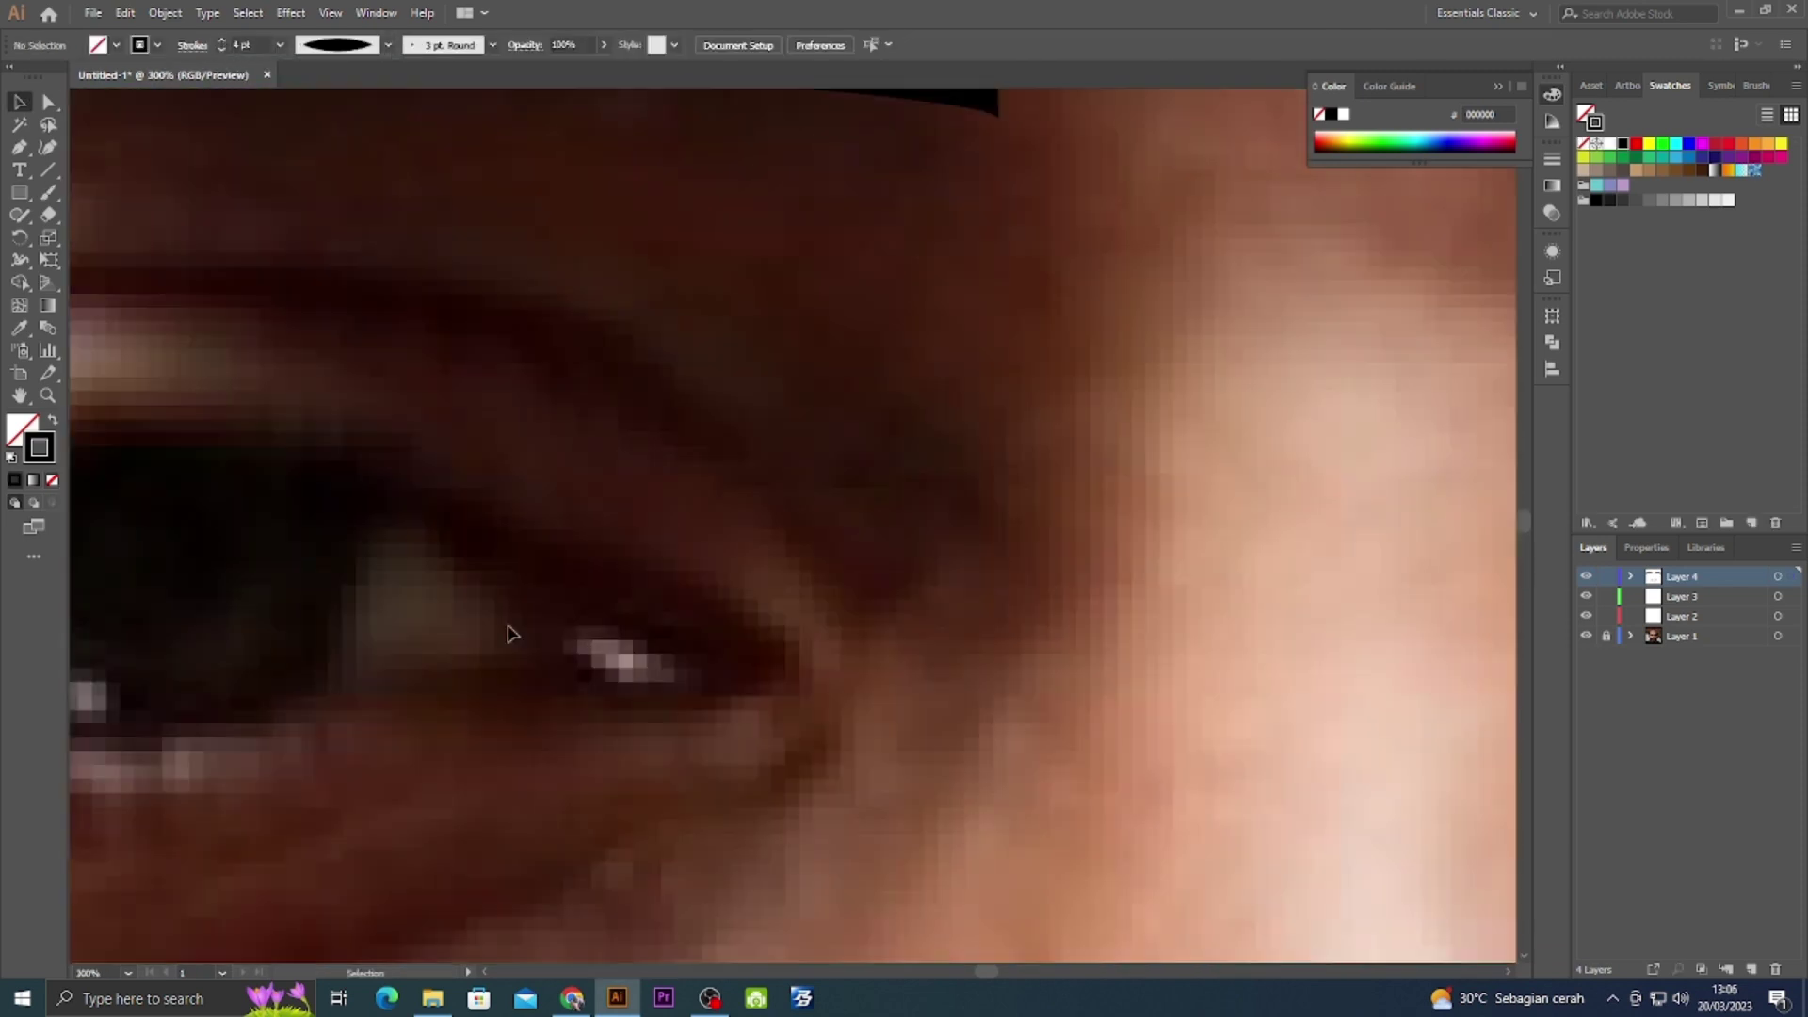
key(p)
drag(843, 542, 946, 584)
drag(828, 432, 565, 436)
drag(580, 529, 398, 554)
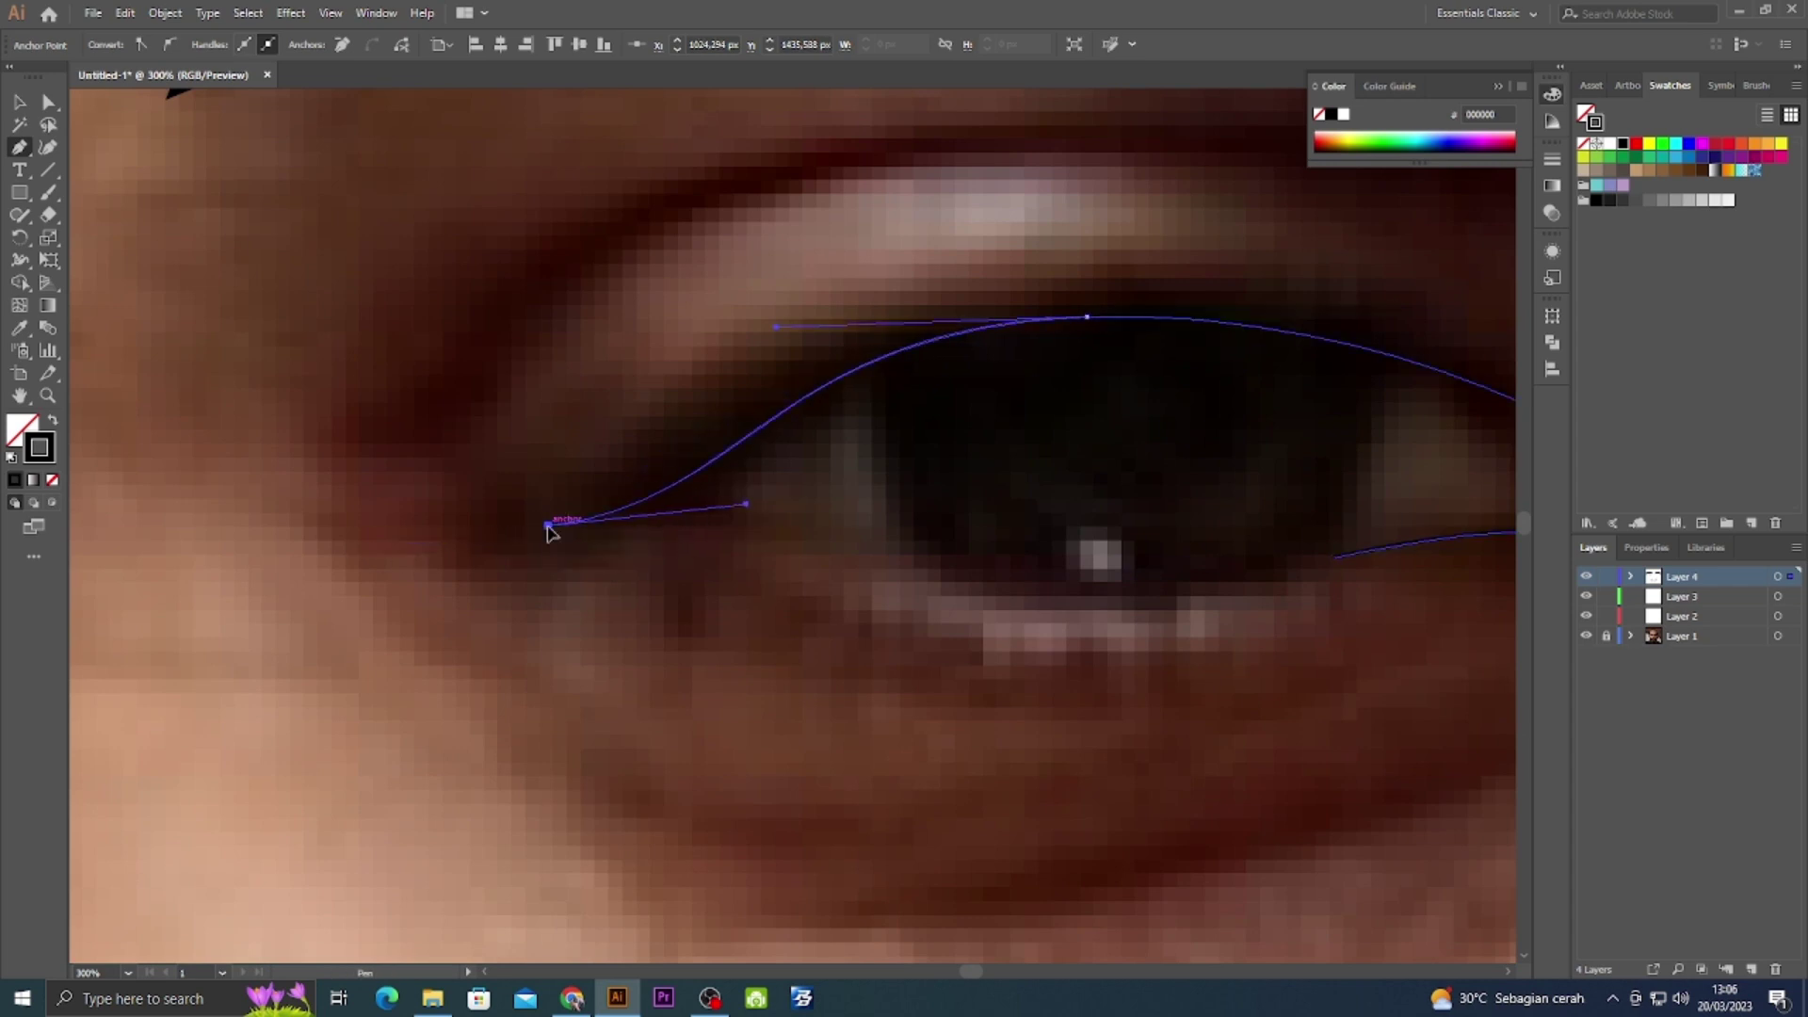
click(547, 524)
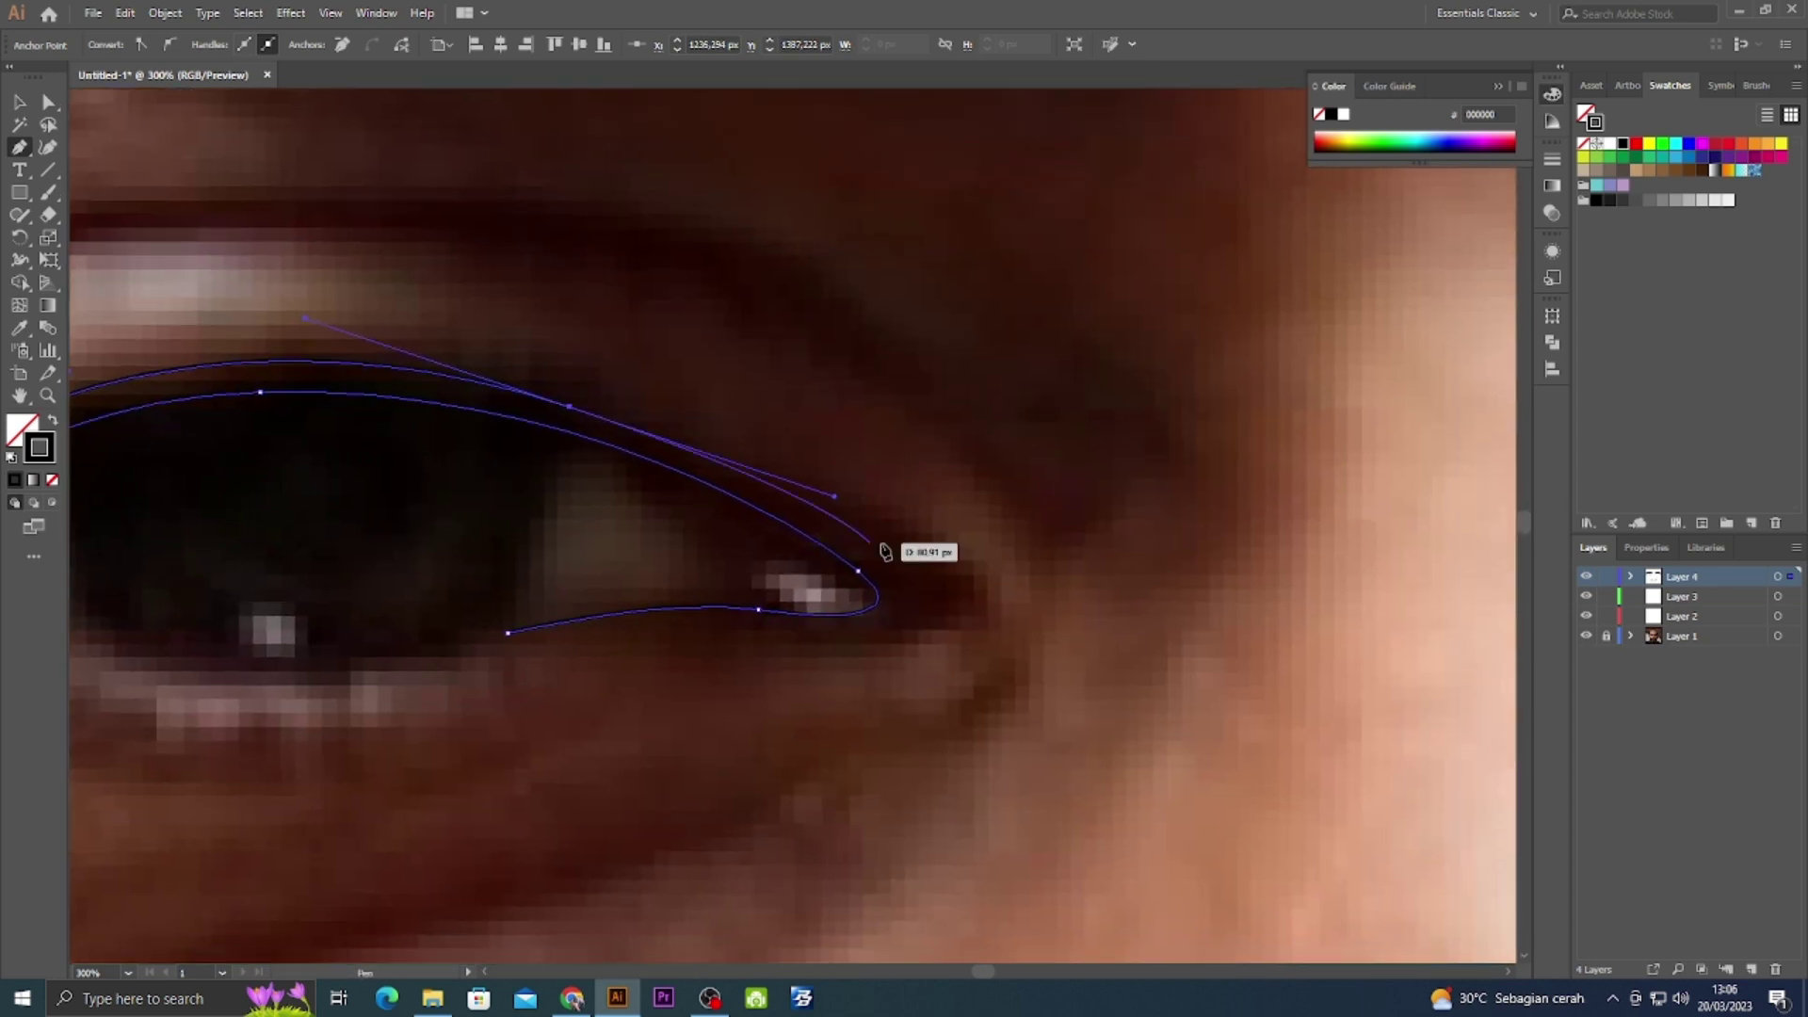
drag(946, 591, 960, 617)
click(842, 632)
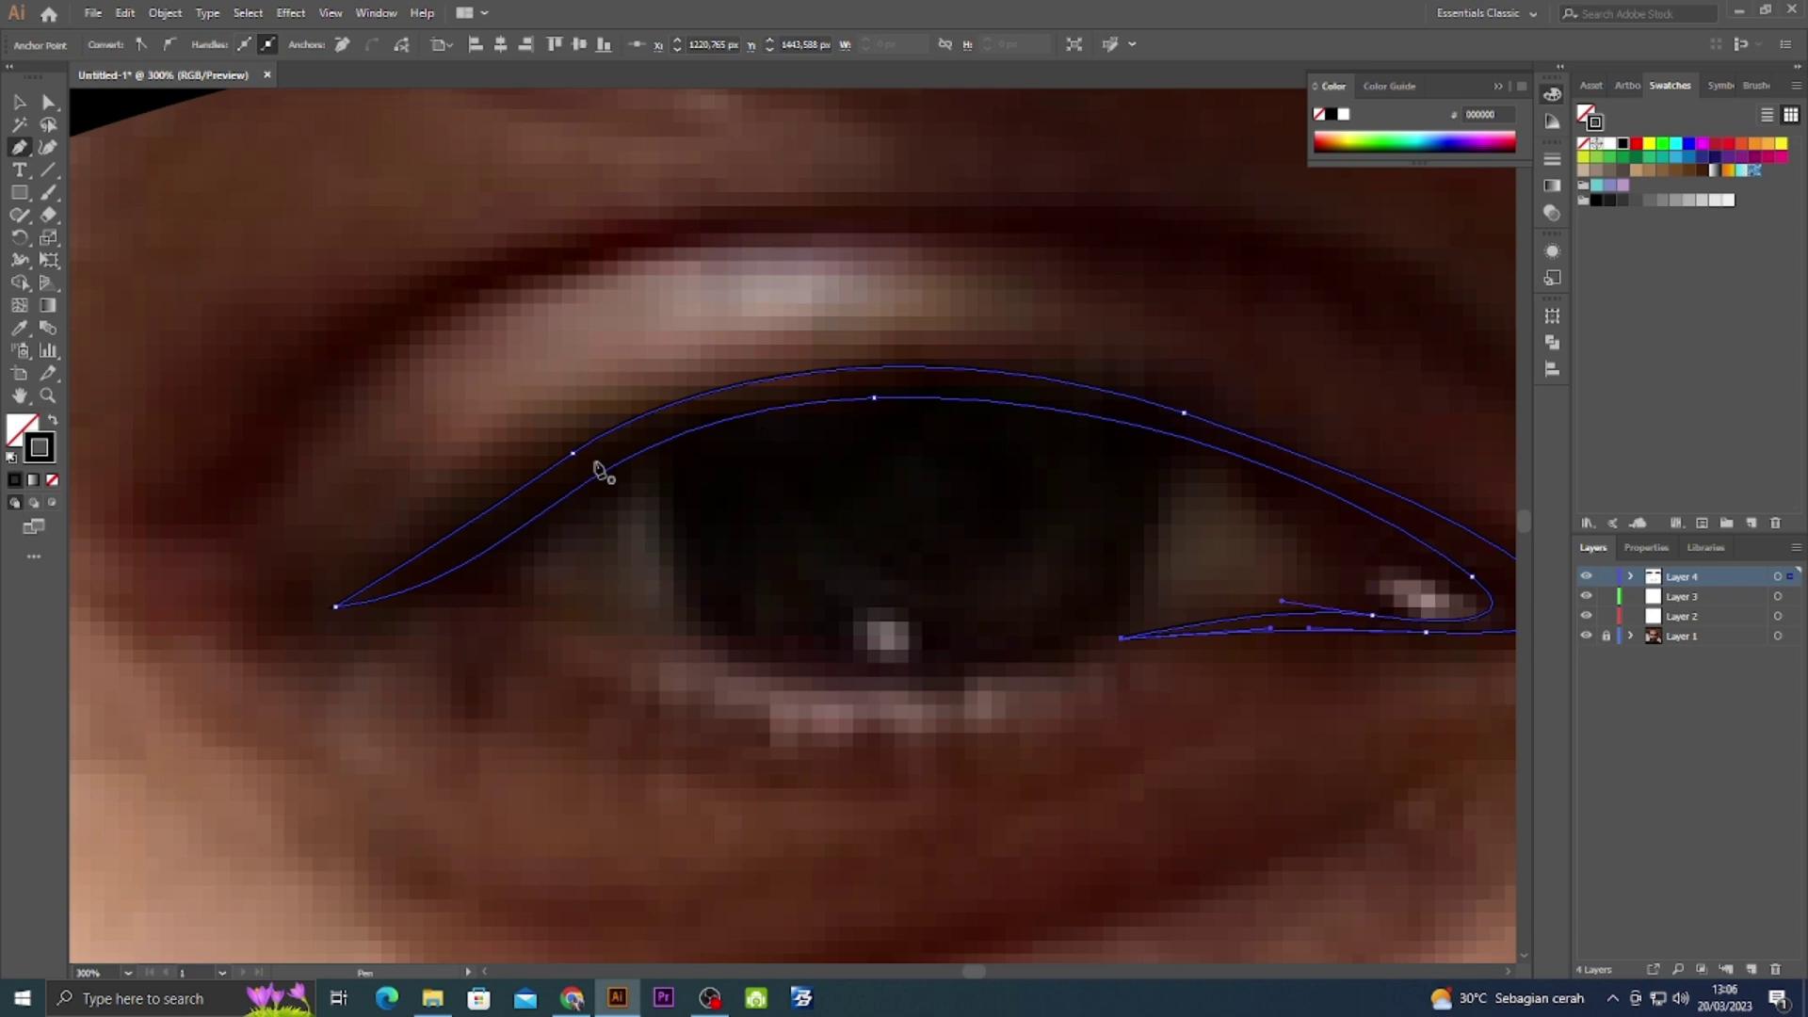
click(595, 462)
mouse_move(709, 639)
mouse_down()
mouse_move(855, 716)
mouse_move(630, 634)
mouse_move(1053, 671)
mouse_up()
drag(873, 591, 871, 530)
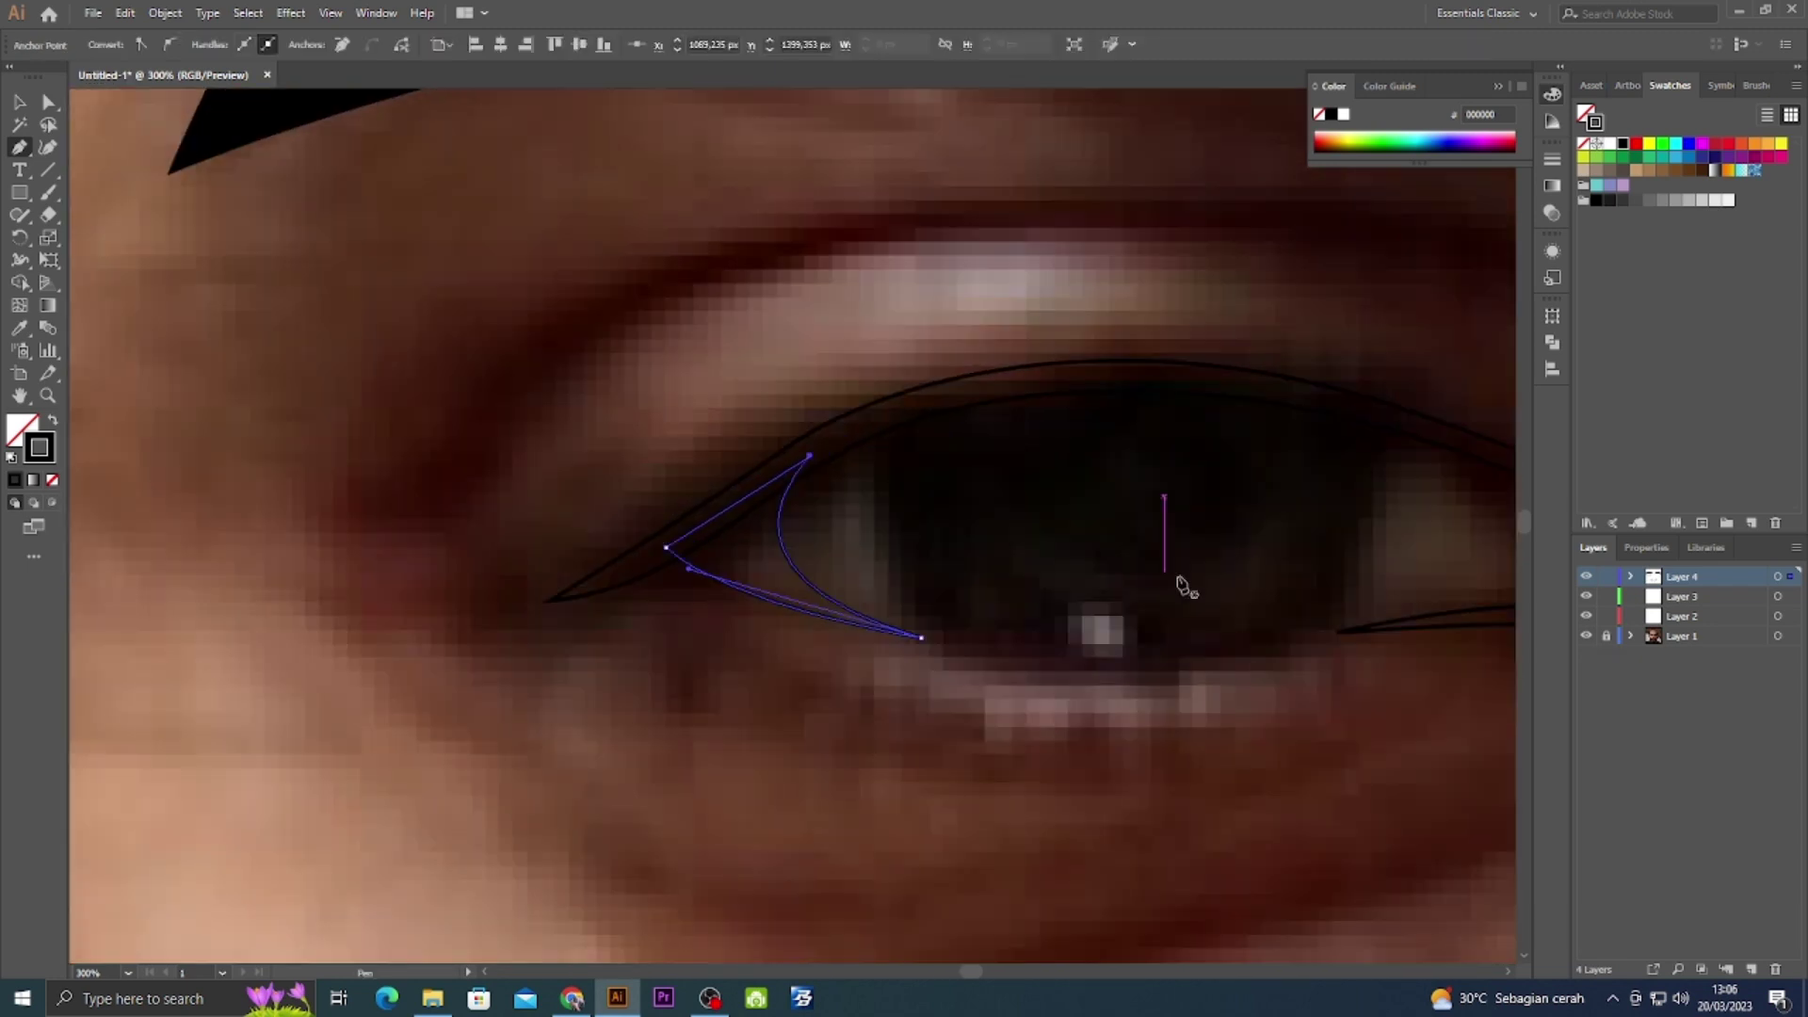
click(1130, 605)
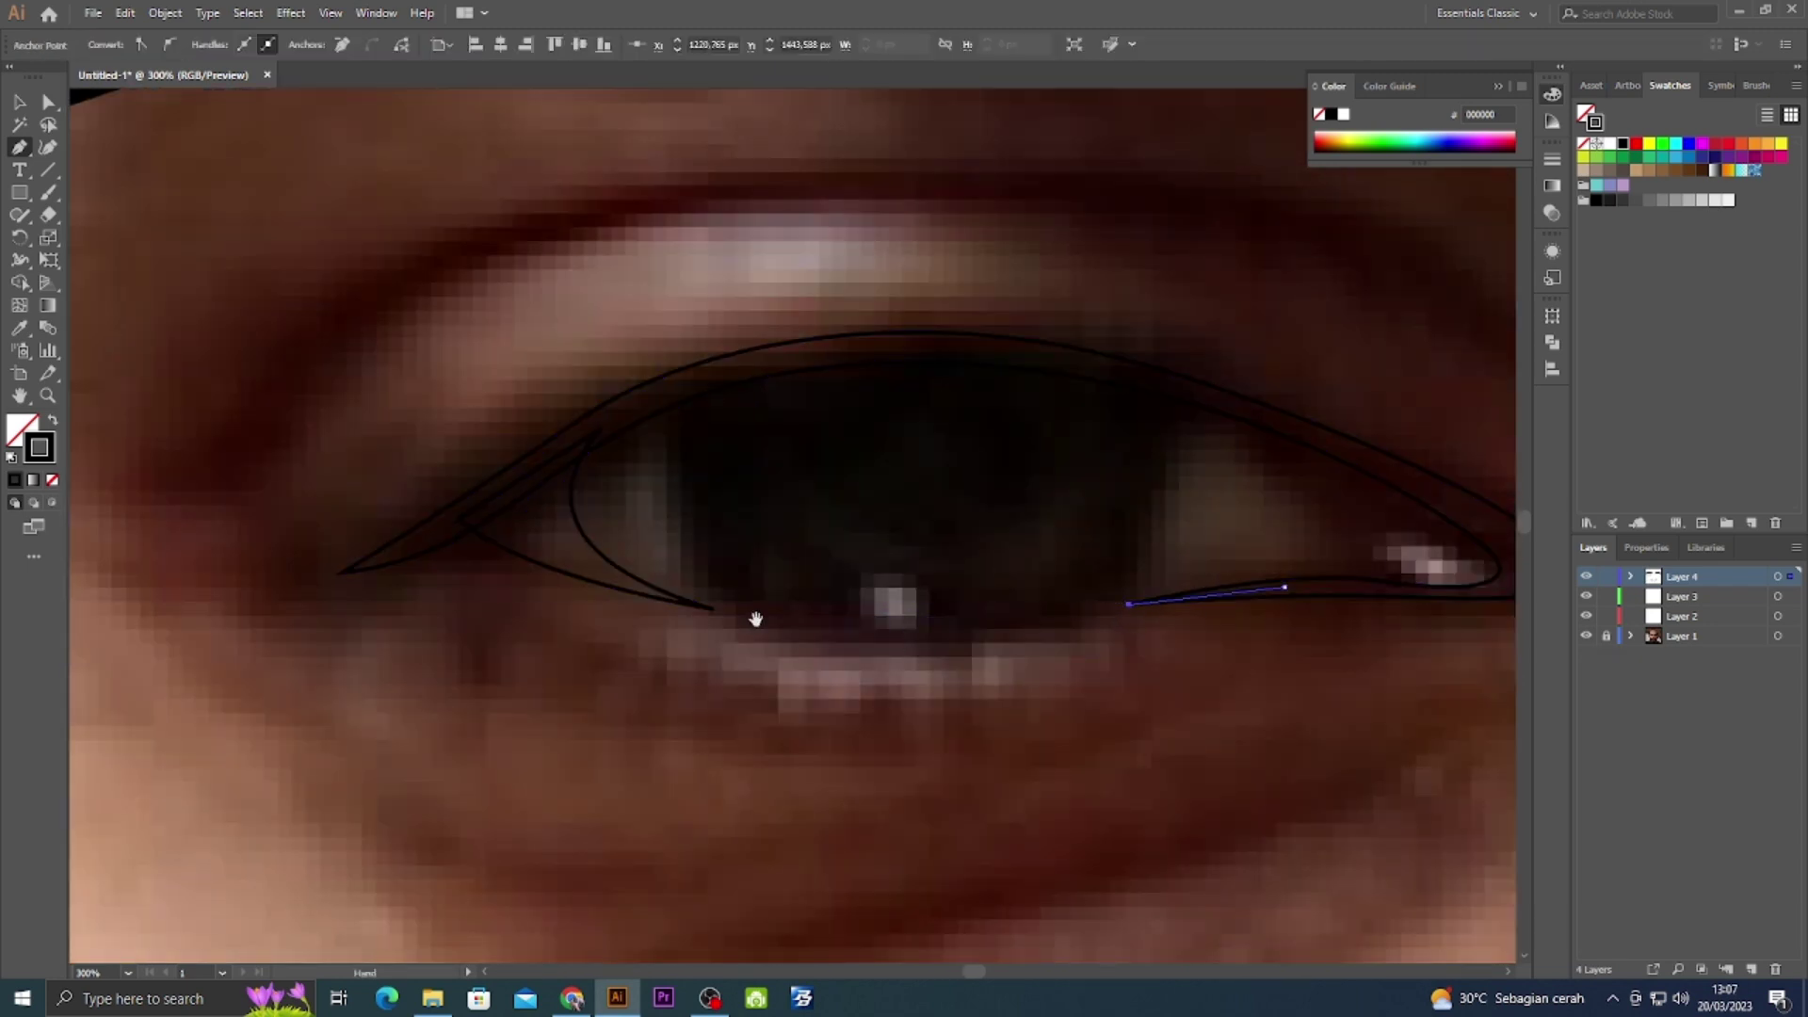
mouse_move(778, 626)
mouse_down()
mouse_move(561, 578)
mouse_move(585, 512)
mouse_up()
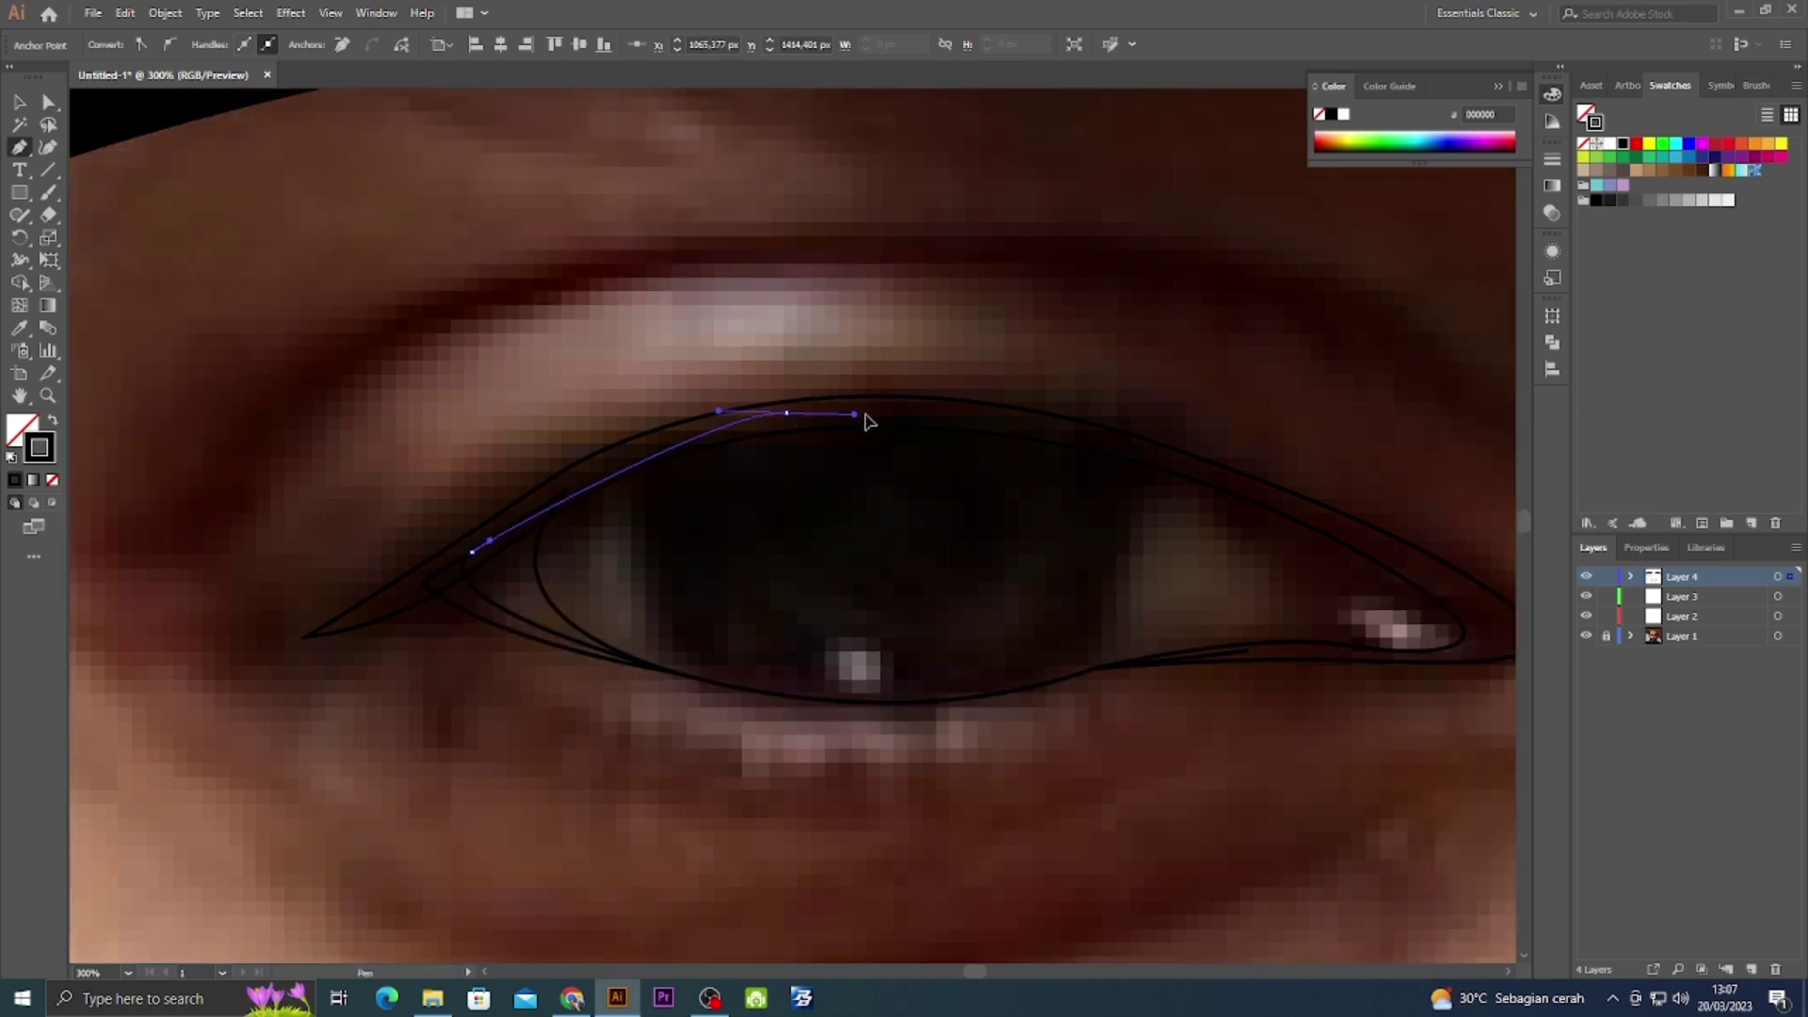
drag(859, 415, 718, 484)
drag(932, 550, 1070, 624)
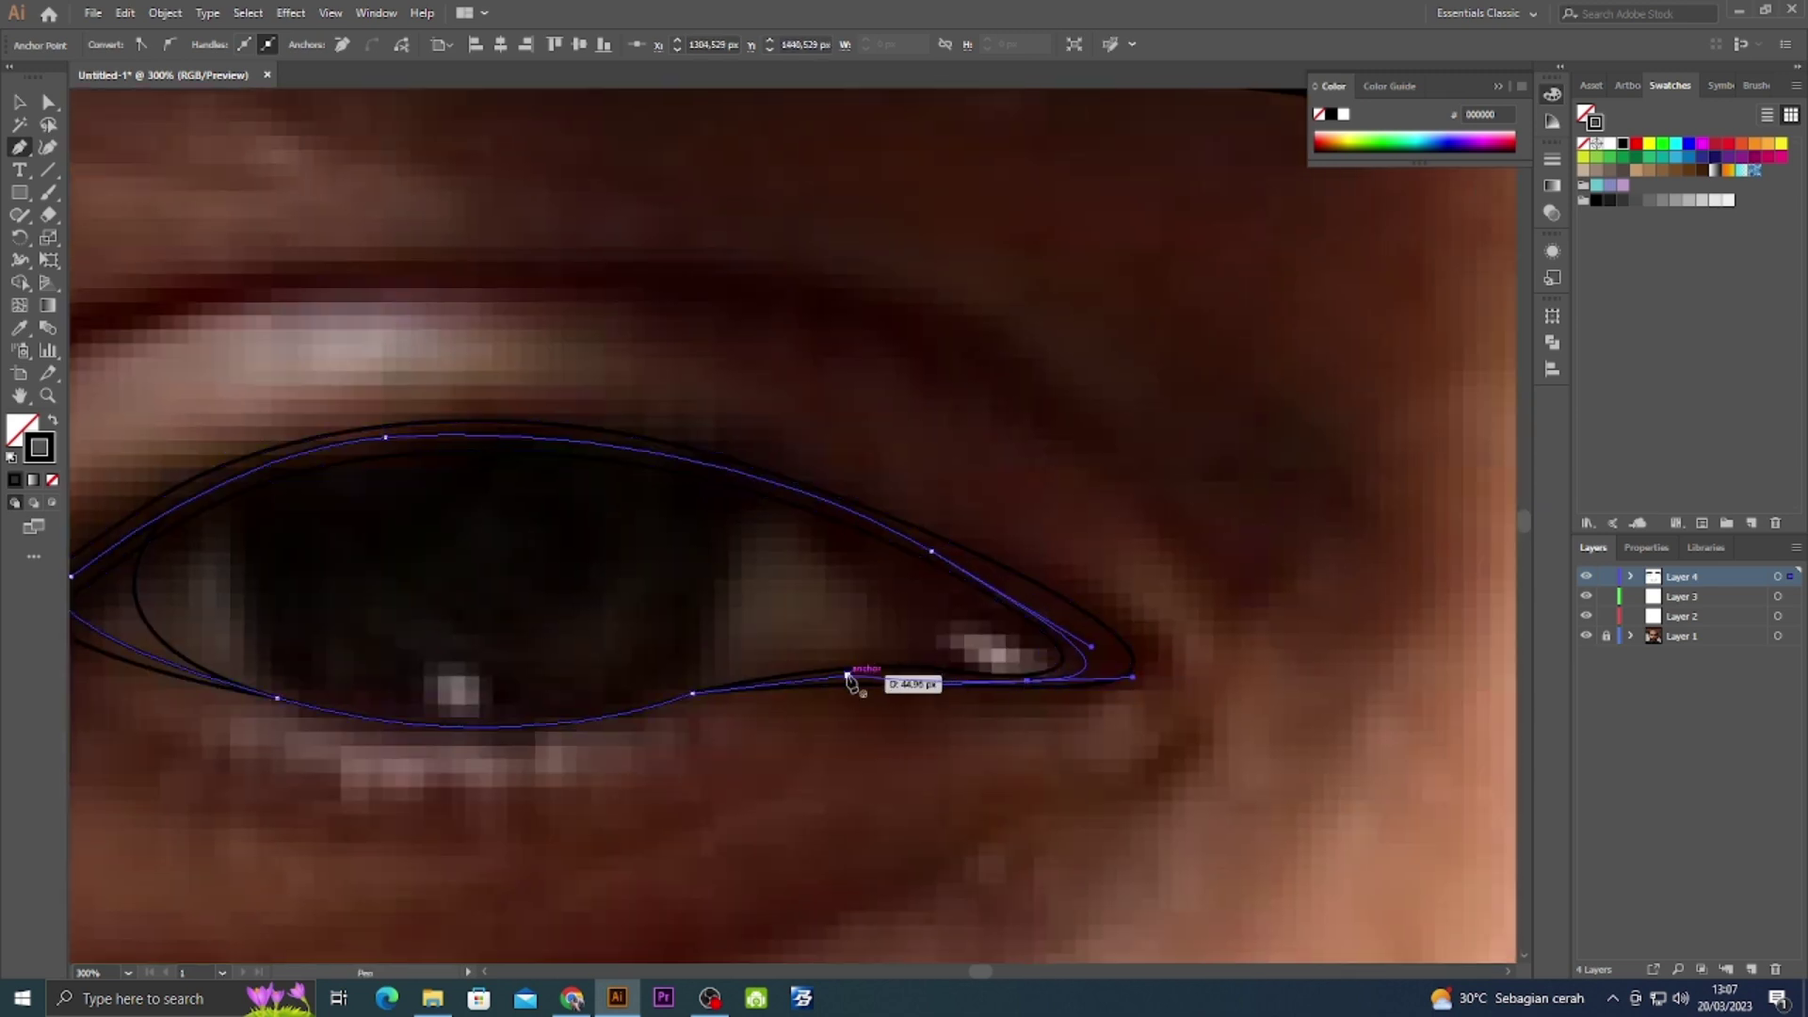
Send the traced eye outline to the back behind the other shapes.
key(v)
right_click(553, 690)
click(848, 759)
drag(639, 639, 693, 852)
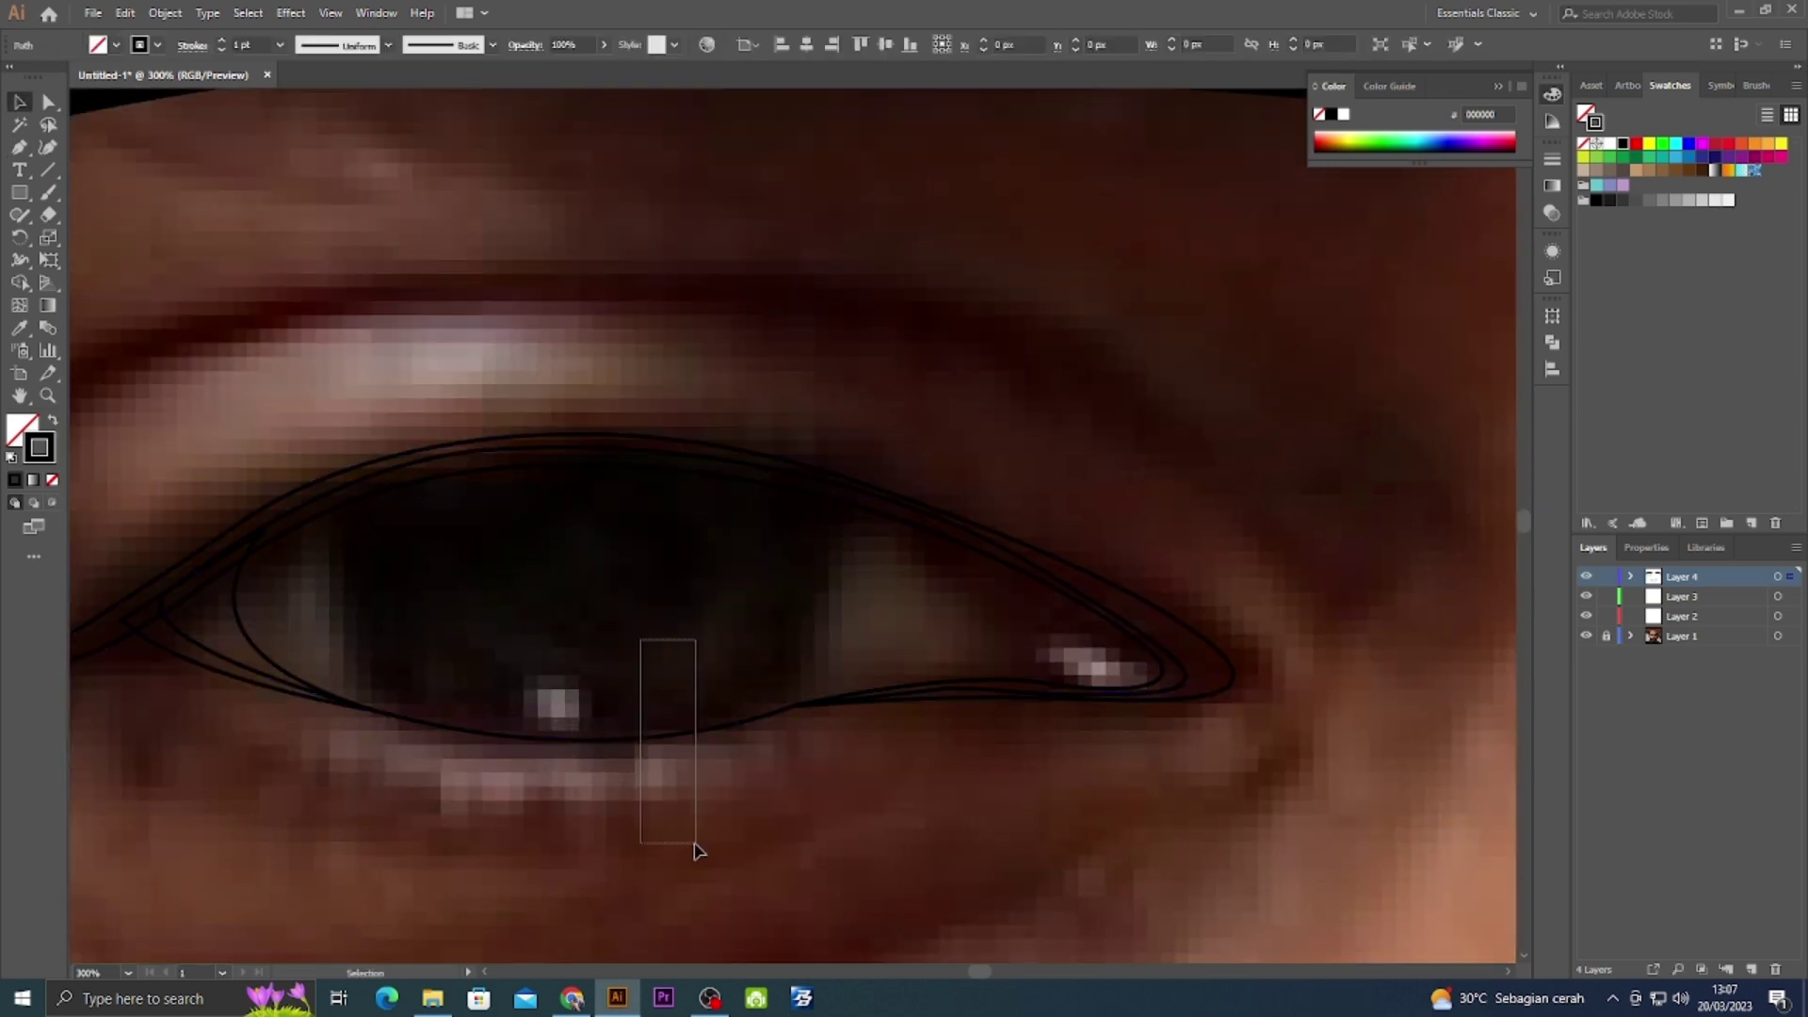
key(ctrl+minus)
key(ctrl+minus)
Start a new unfilled Pen path along the lower eyelid.
key(ctrl+plus)
key(ctrl+plus)
key(ctrl+plus)
key(p)
click(1071, 722)
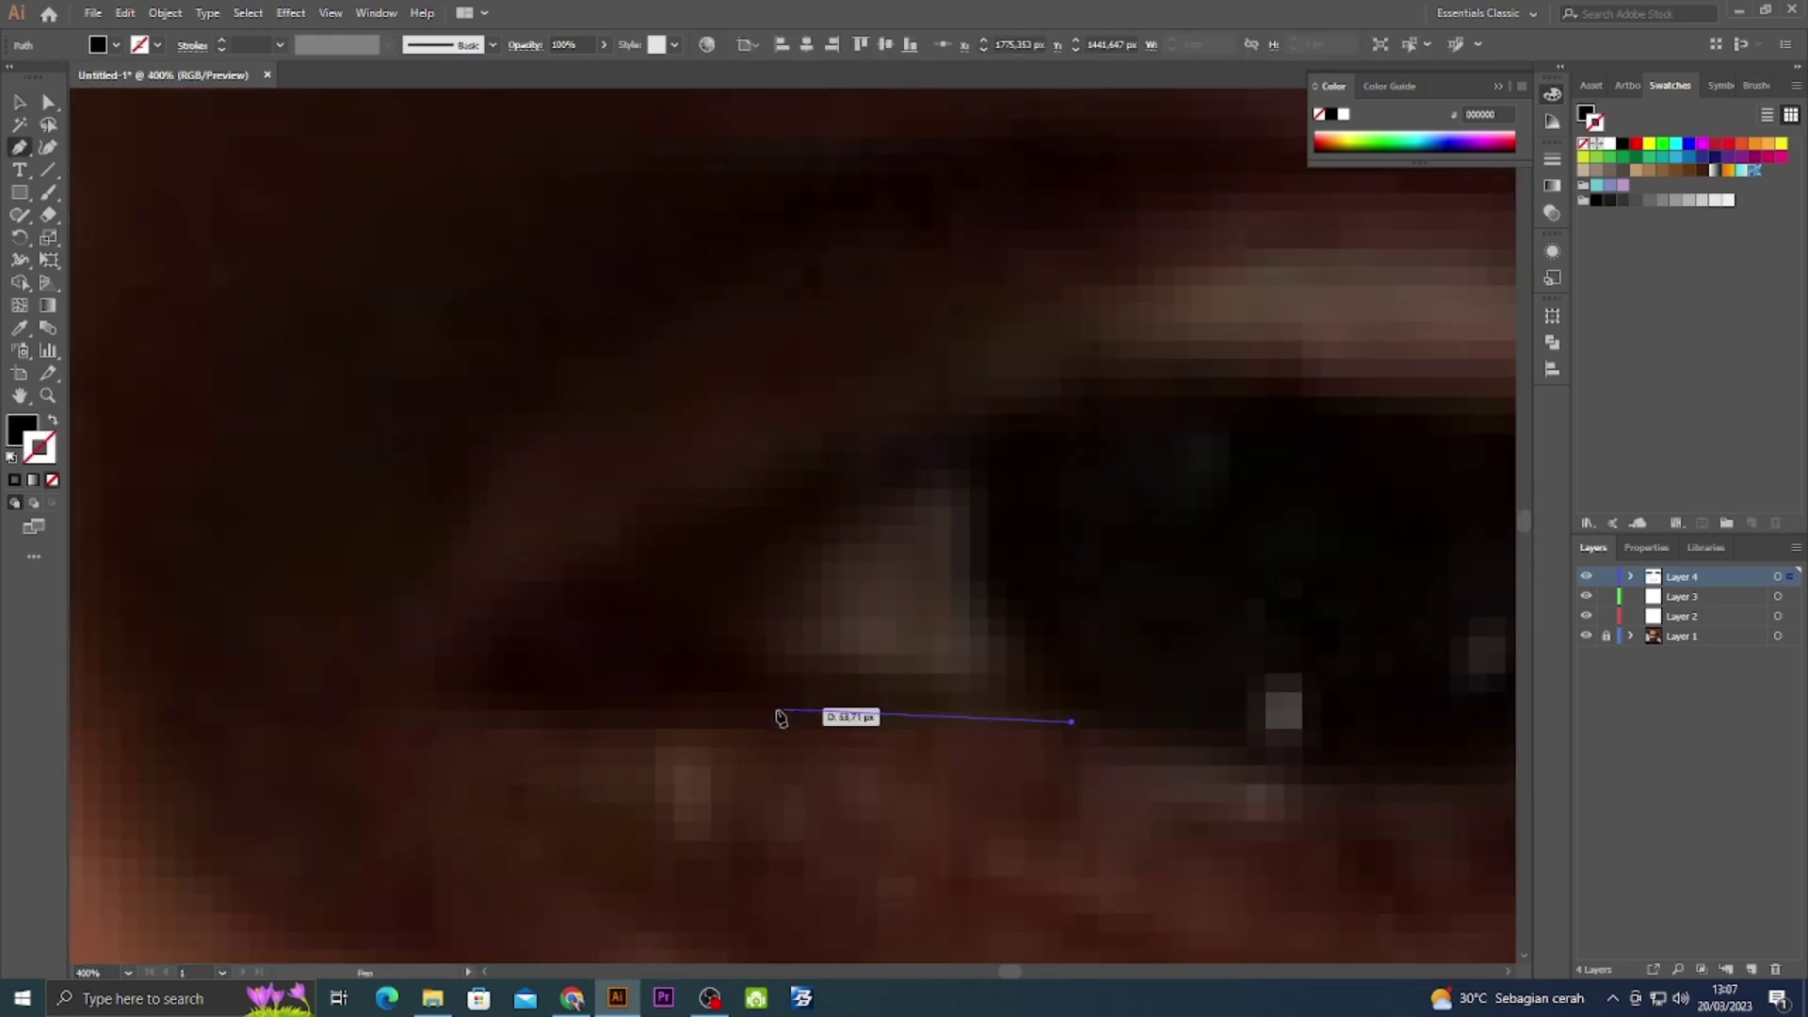
click(762, 708)
drag(468, 691, 380, 659)
mouse_move(774, 509)
mouse_down()
mouse_move(933, 446)
mouse_move(816, 549)
mouse_move(1000, 602)
mouse_up()
key(shift+x)
scroll(999, 602, down, 3)
scroll(1000, 603, right, 3)
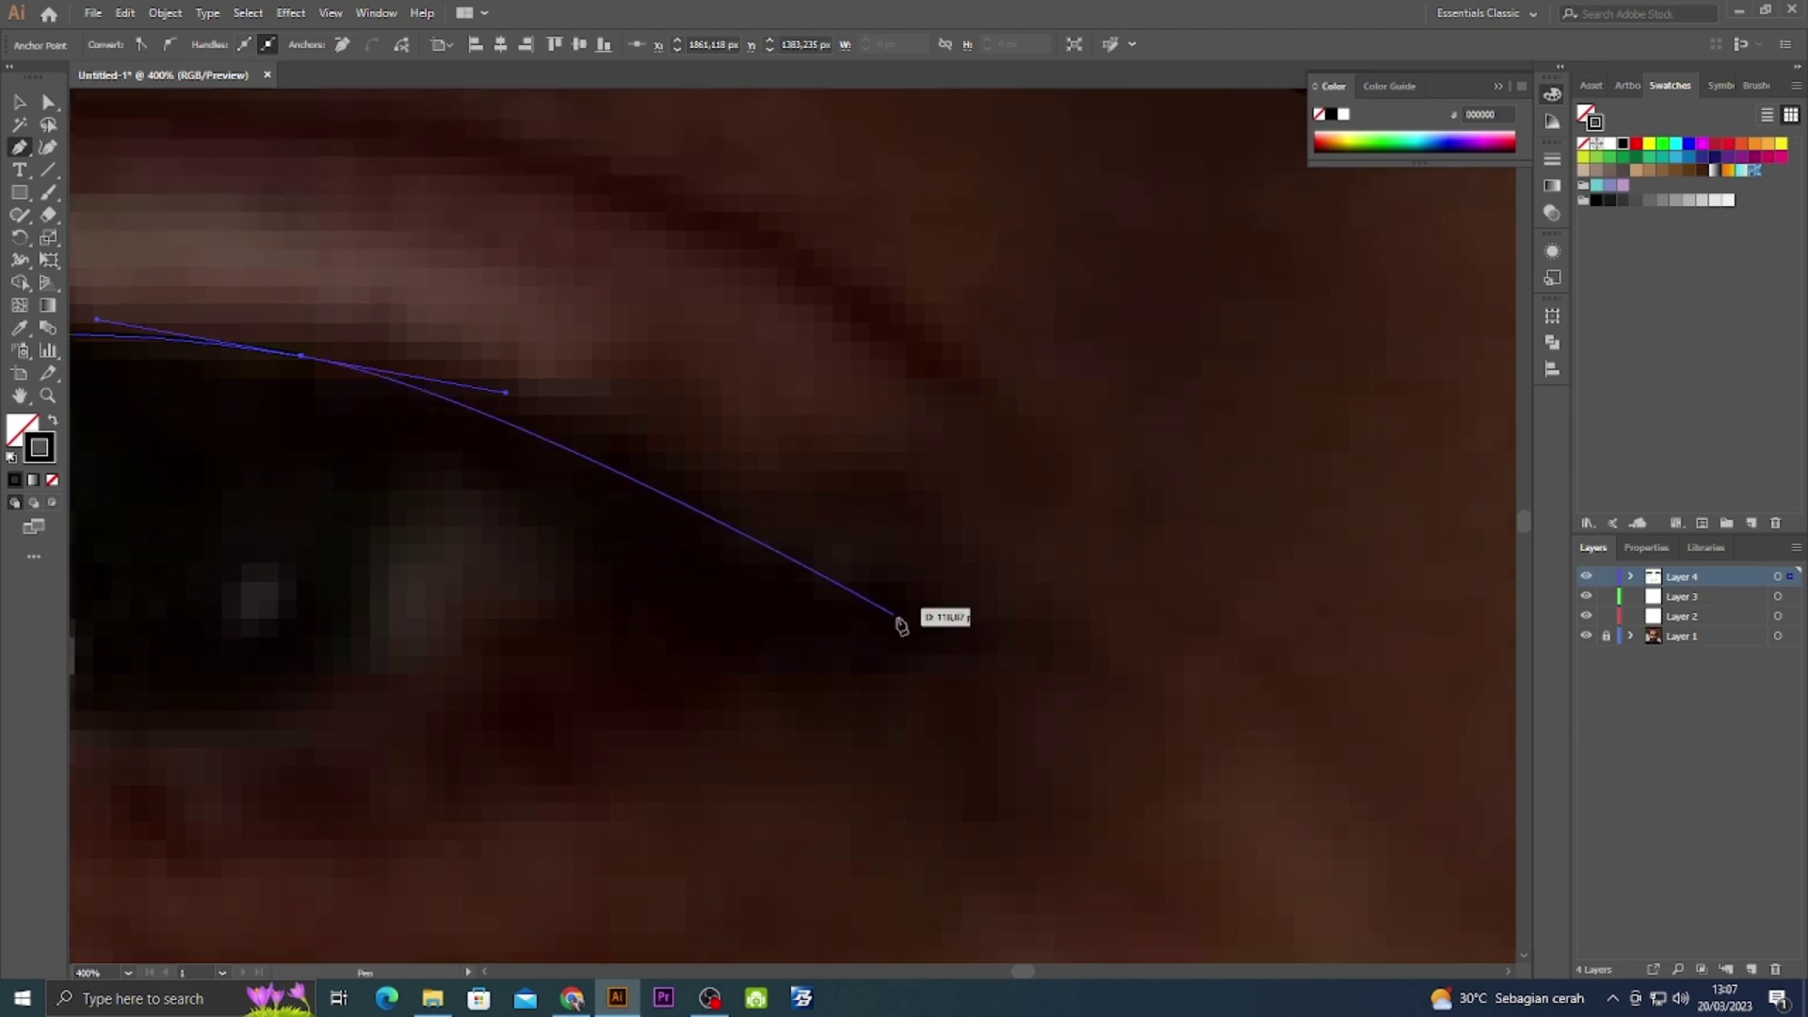
Continue the eyelid path across the upper lid to the outer eye corner and back.
click(915, 639)
drag(621, 544, 541, 500)
scroll(565, 490, left, 5)
drag(633, 443, 251, 452)
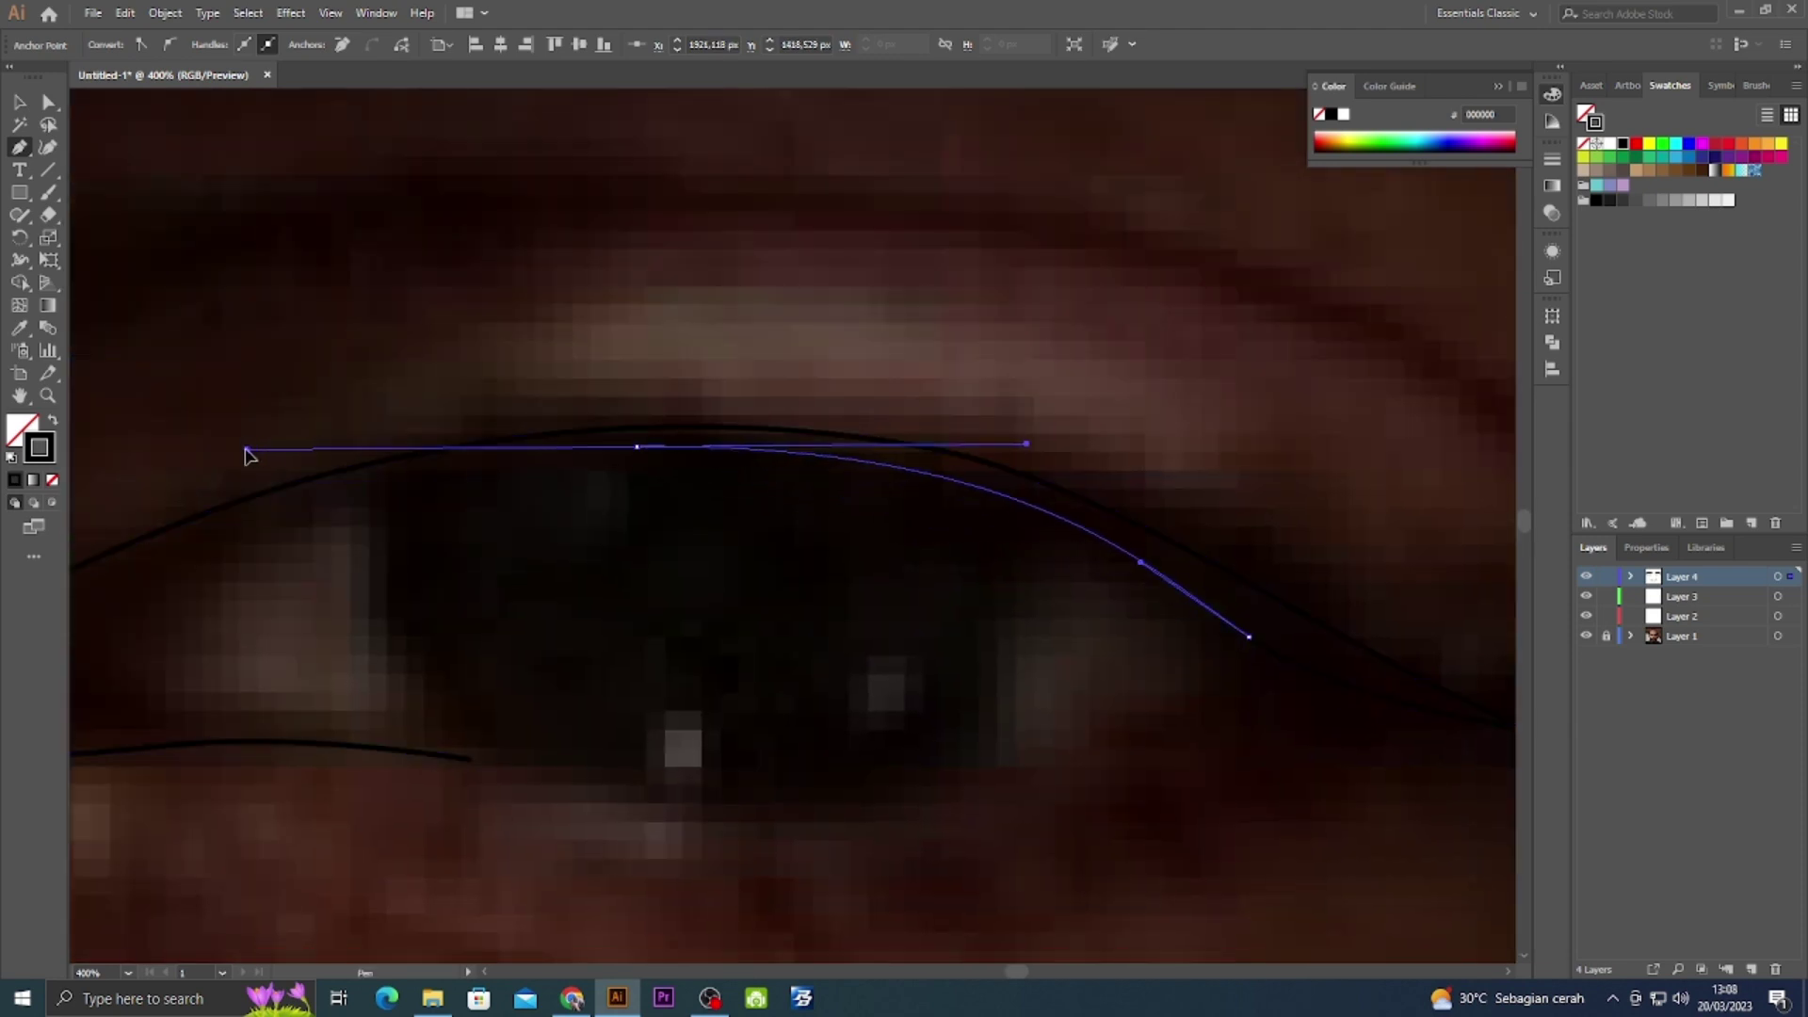
scroll(250, 452, left, 10)
mouse_move(863, 687)
mouse_down()
mouse_move(868, 717)
mouse_move(583, 780)
mouse_up()
scroll(1008, 678, right, 5)
scroll(1131, 517, right, 10)
click(1122, 507)
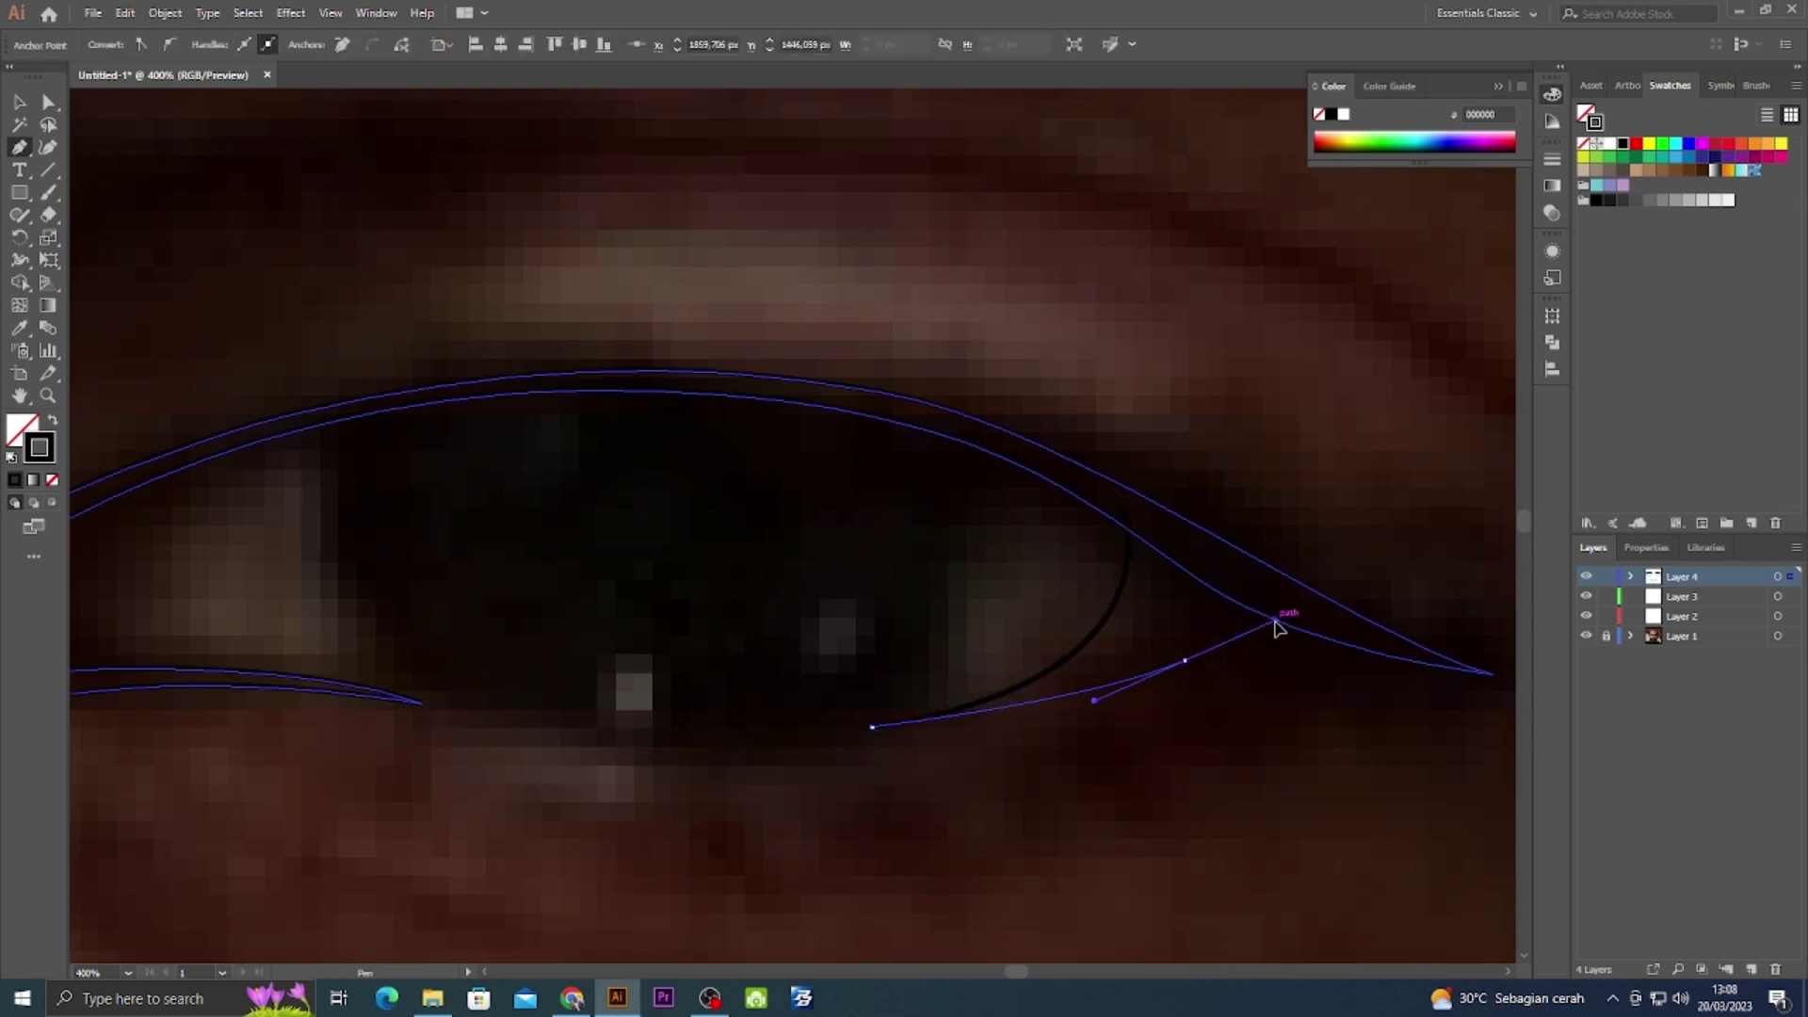
drag(1123, 506, 1171, 517)
scroll(753, 518, left, 5)
Close the eye path and fill it solid black, then view the whole face.
key(v)
click(476, 342)
scroll(475, 342, down, 2)
click(1064, 697)
key(shift+x)
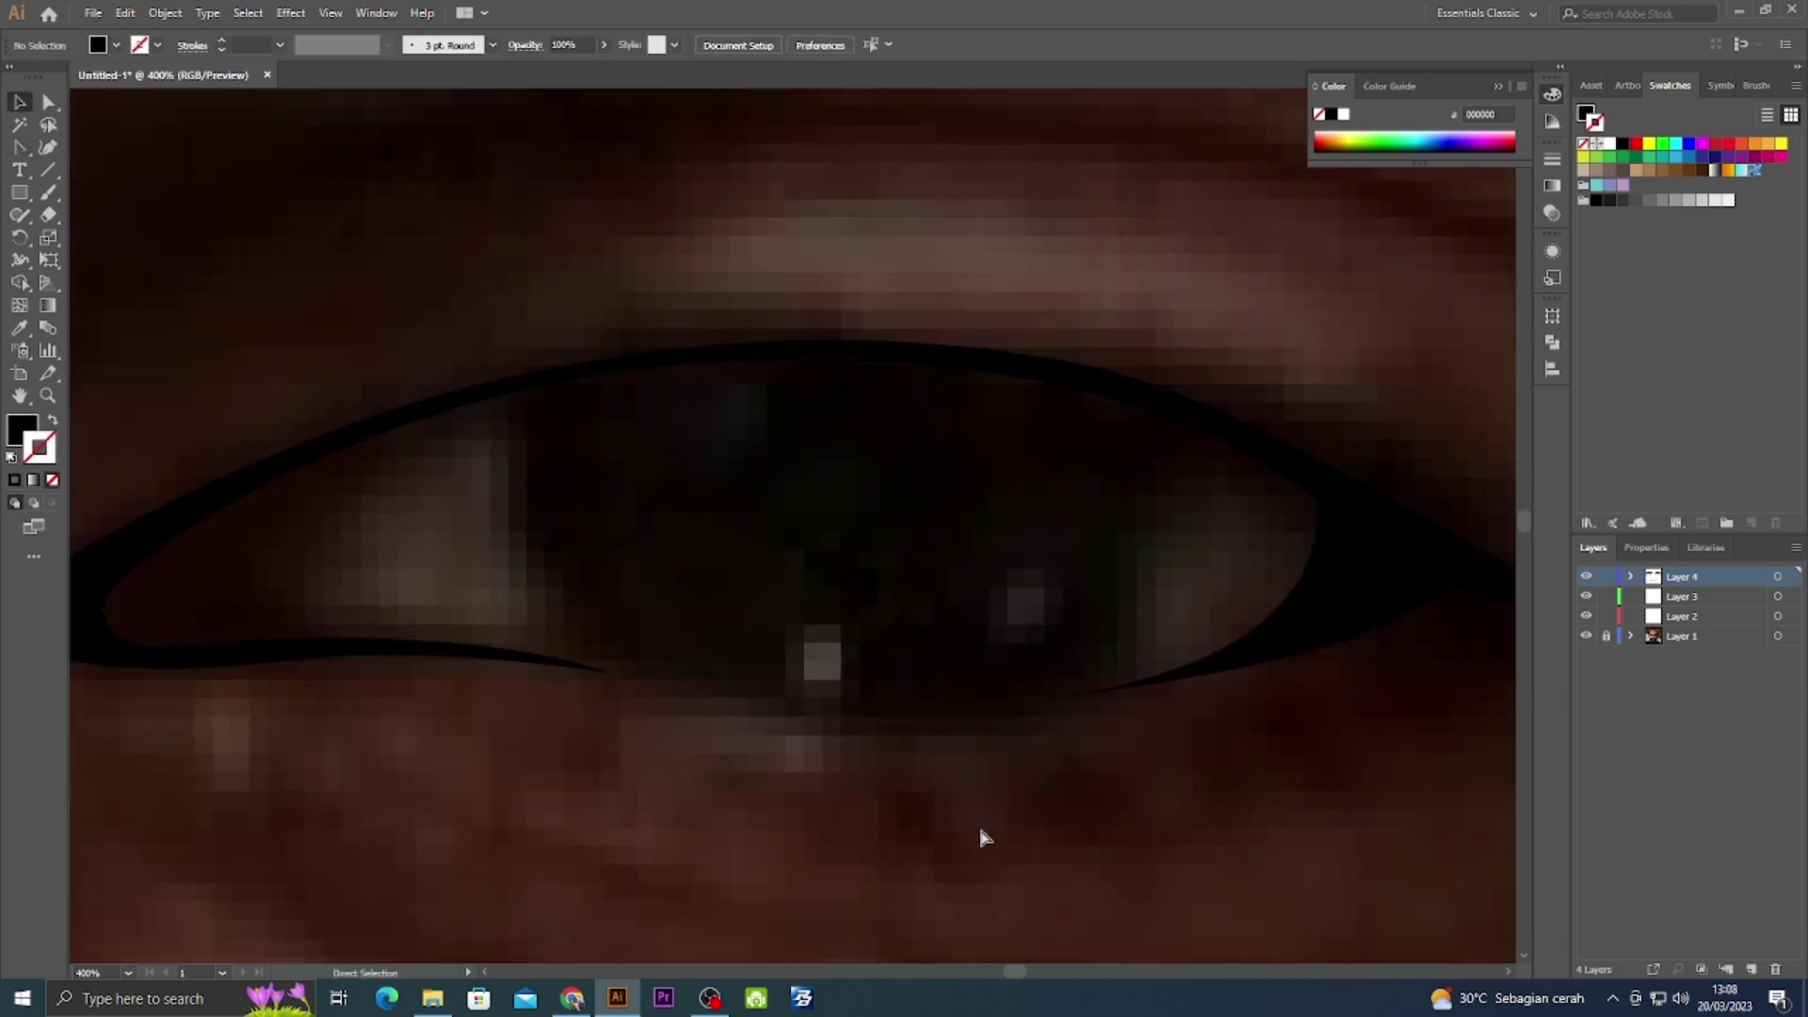
key(ctrl+0)
scroll(606, 509, up, 4)
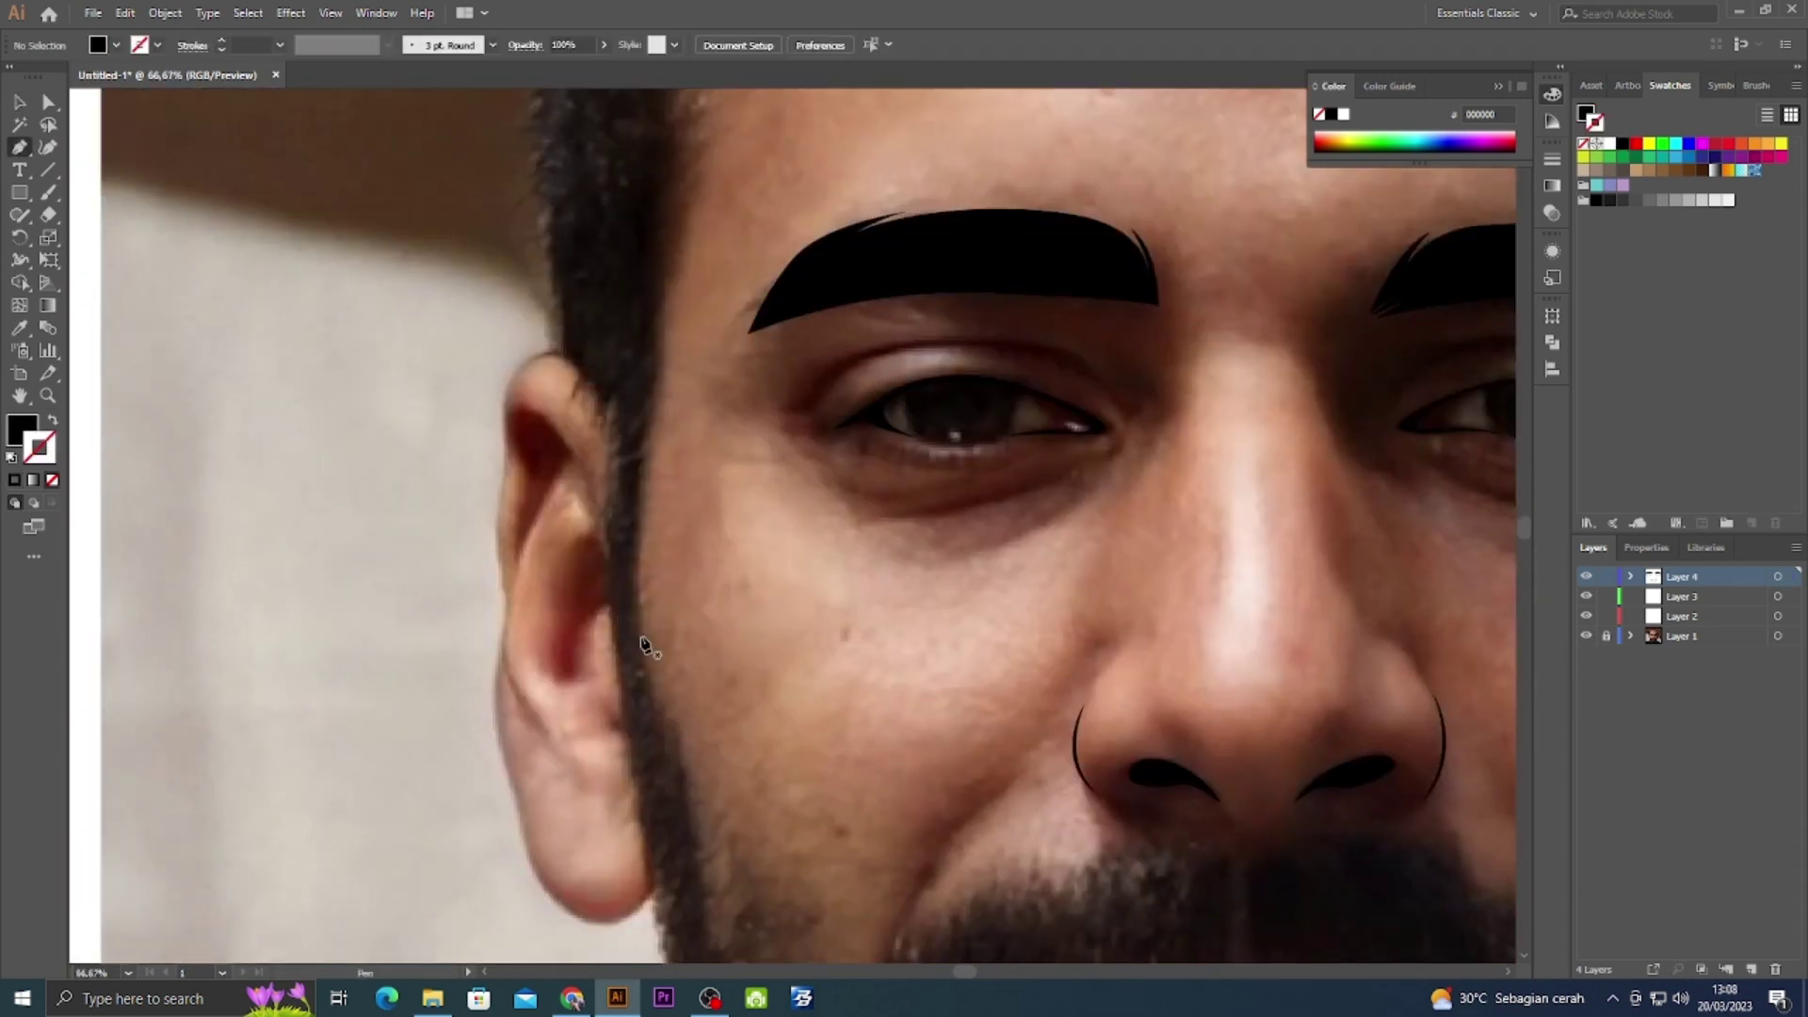
Trace the hair edge from beside the ear up past the spiky temple strands to the hairline.
click(643, 645)
scroll(655, 445, up, 4)
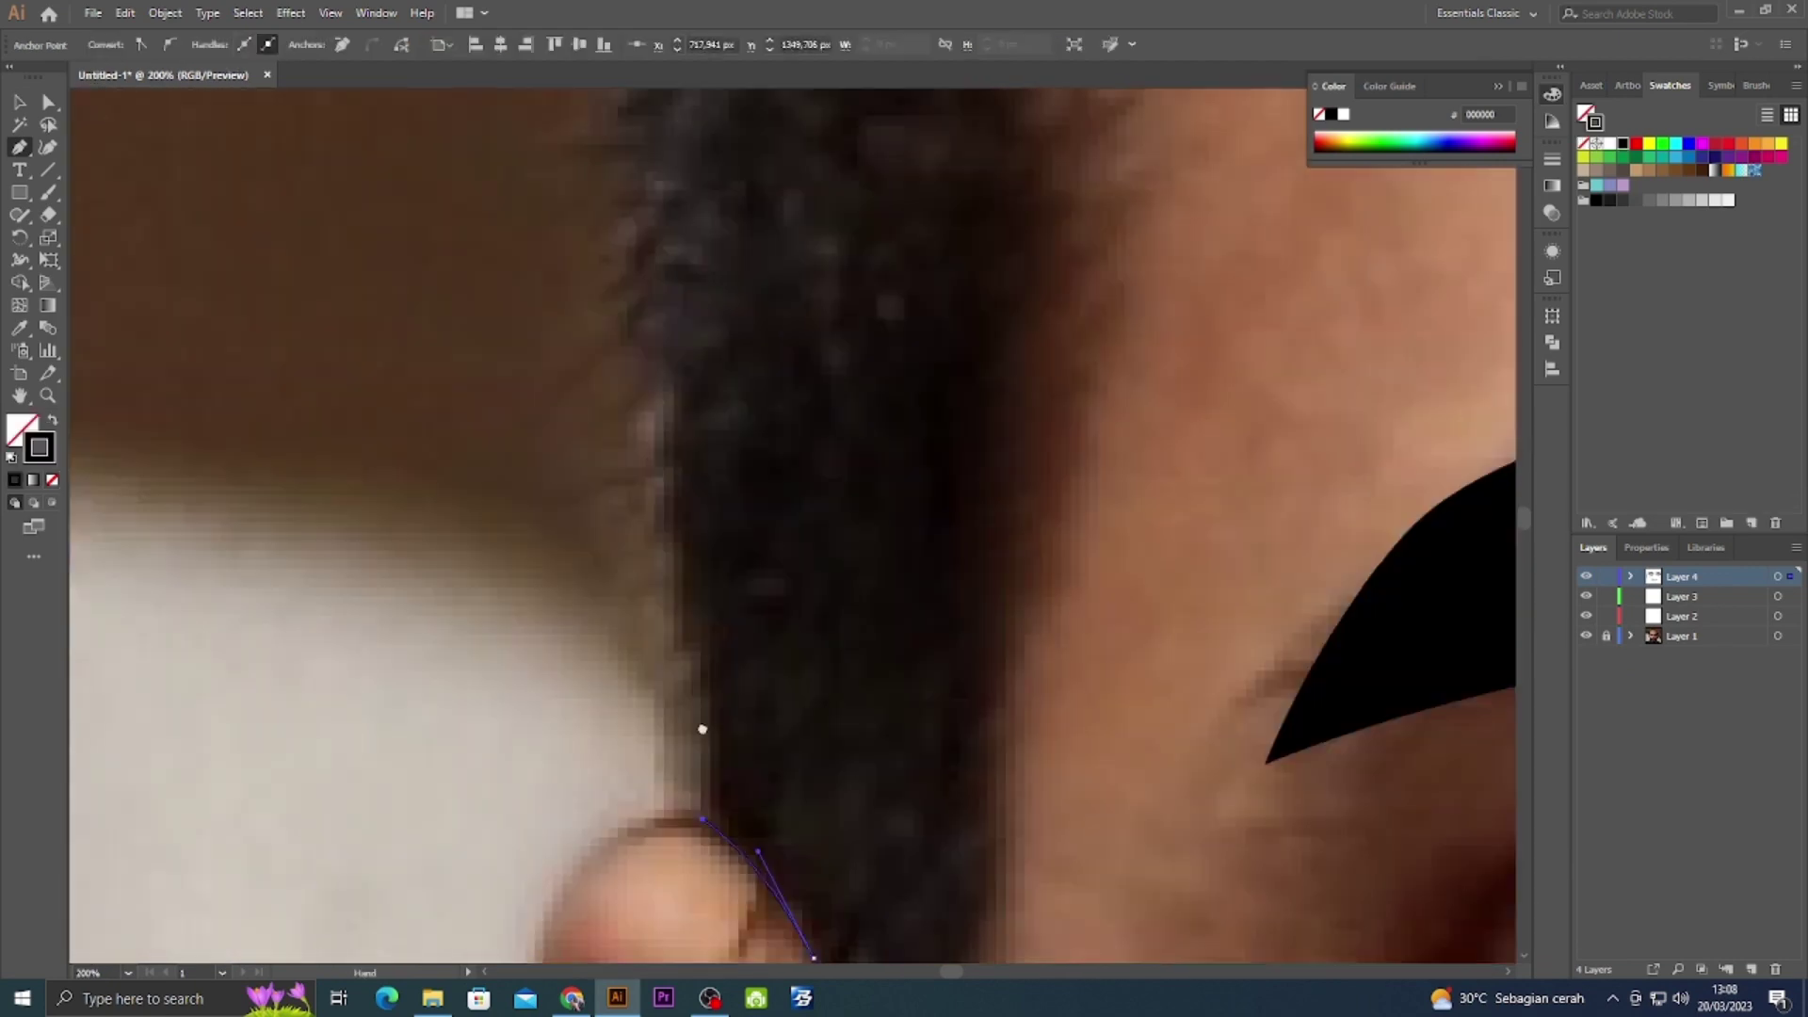
scroll(702, 728, down, 3)
mouse_move(906, 433)
mouse_down()
mouse_move(880, 355)
mouse_move(1171, 351)
mouse_move(731, 331)
mouse_move(596, 457)
mouse_up()
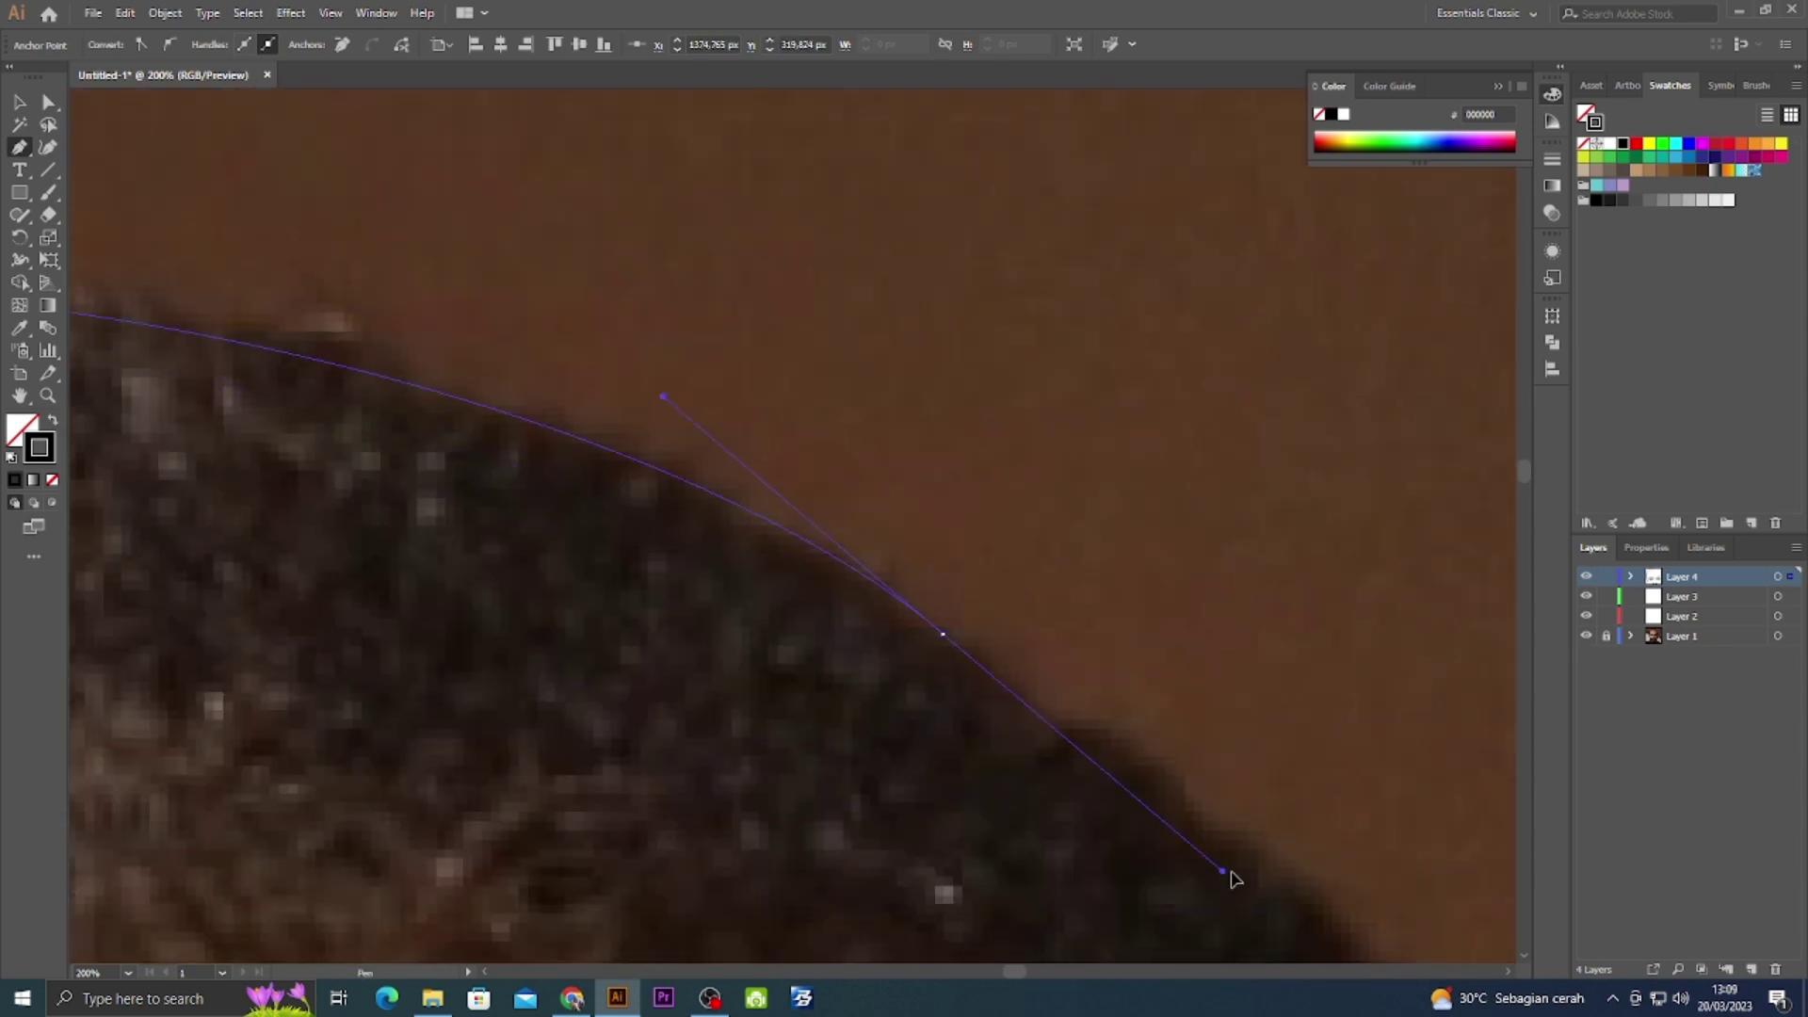
click(802, 794)
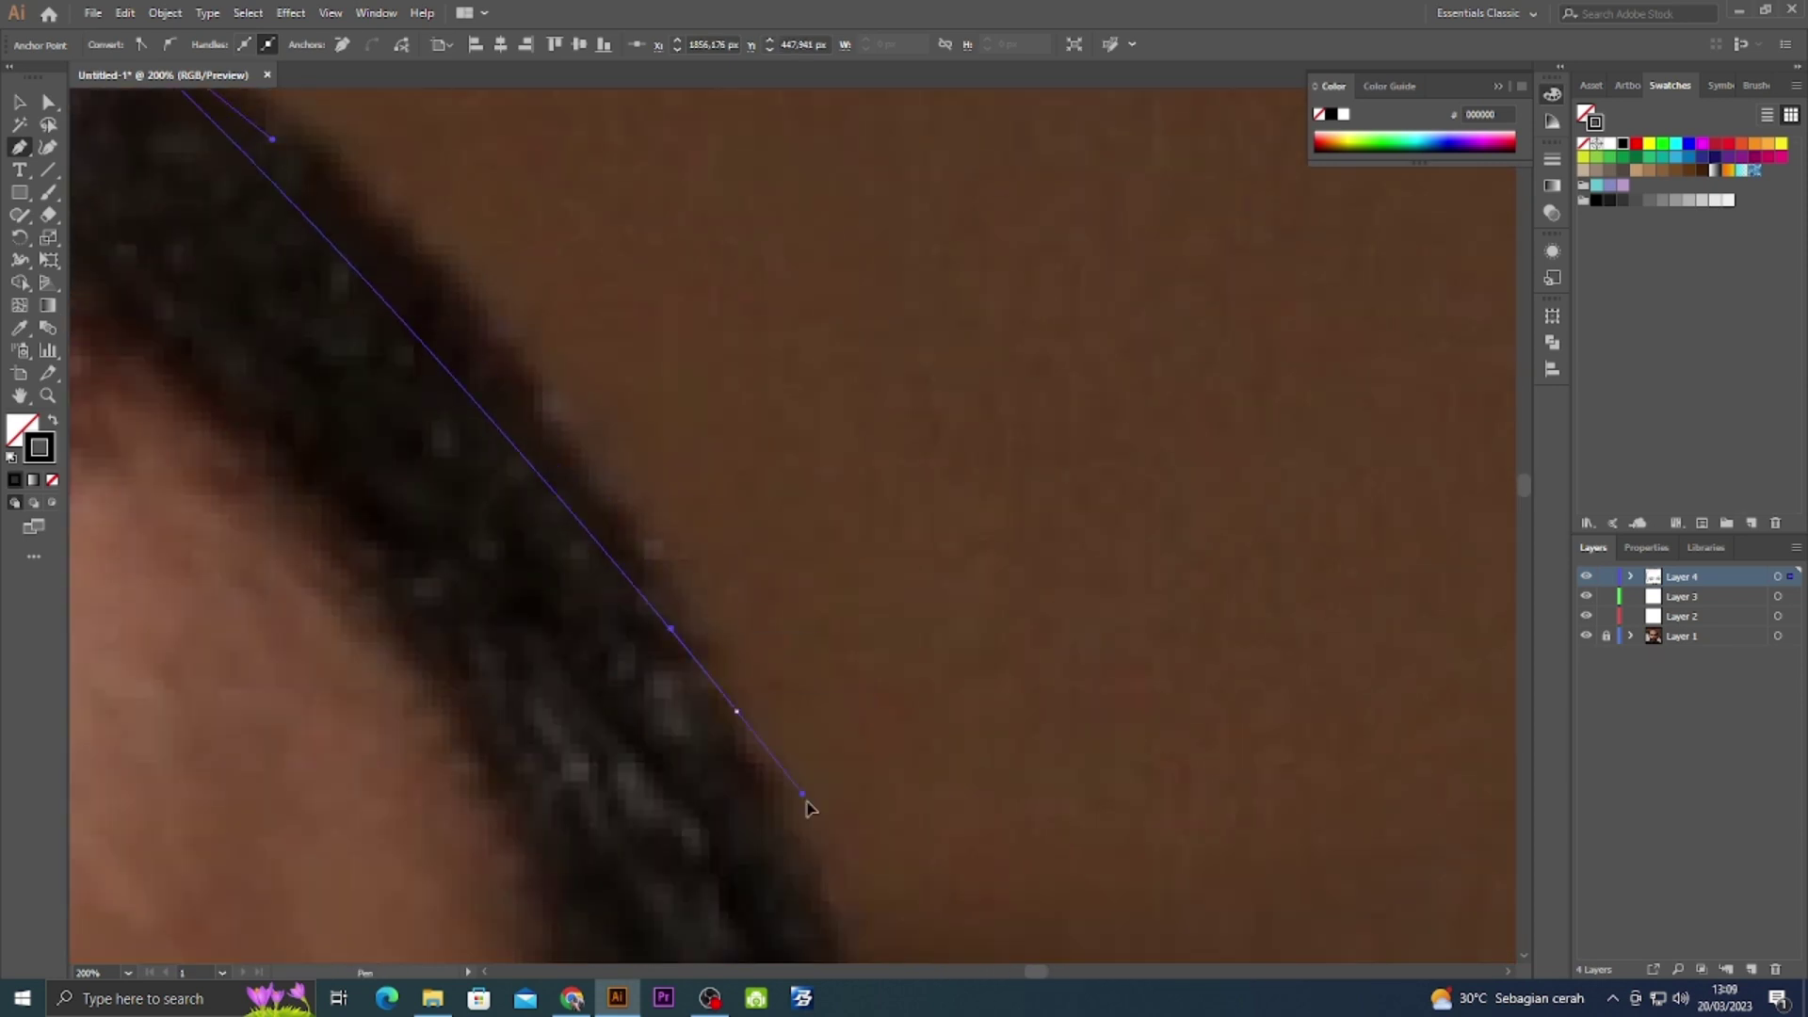
scroll(807, 808, down, 3)
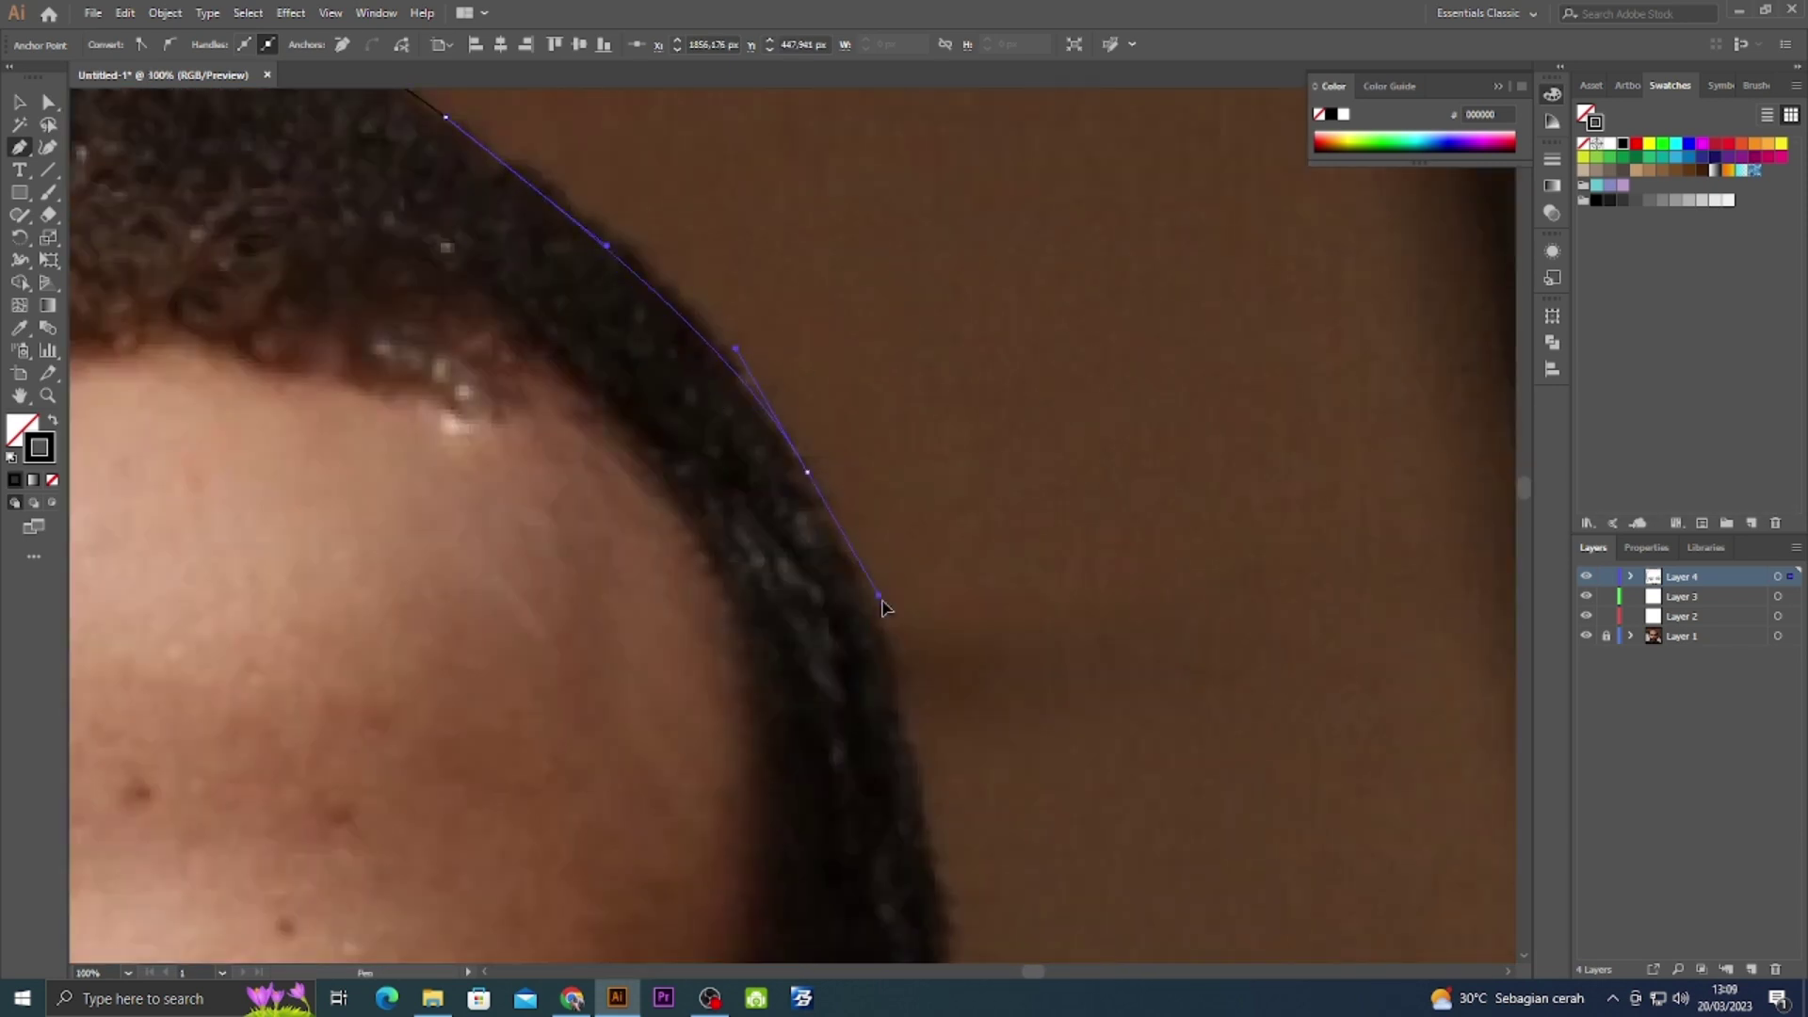
mouse_move(883, 607)
mouse_down()
mouse_move(711, 537)
mouse_move(677, 485)
mouse_move(697, 456)
mouse_move(678, 235)
mouse_up()
click(642, 500)
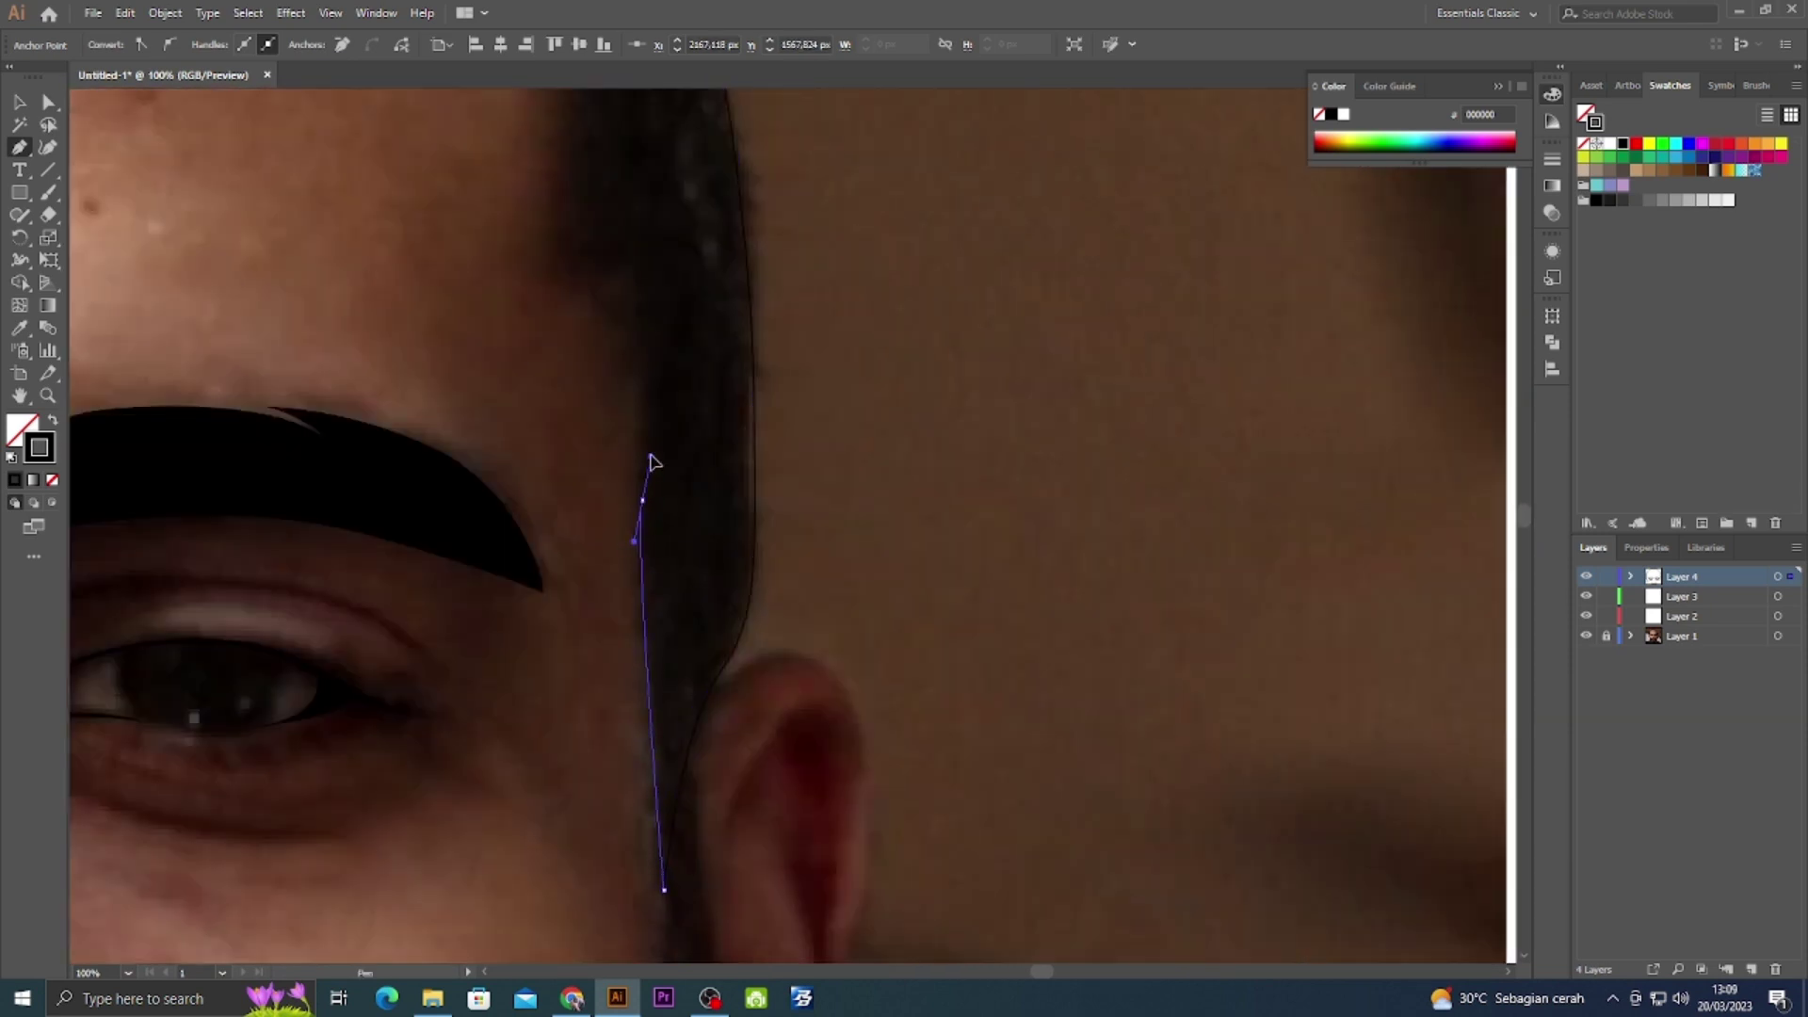
drag(654, 461, 675, 642)
drag(614, 430, 565, 371)
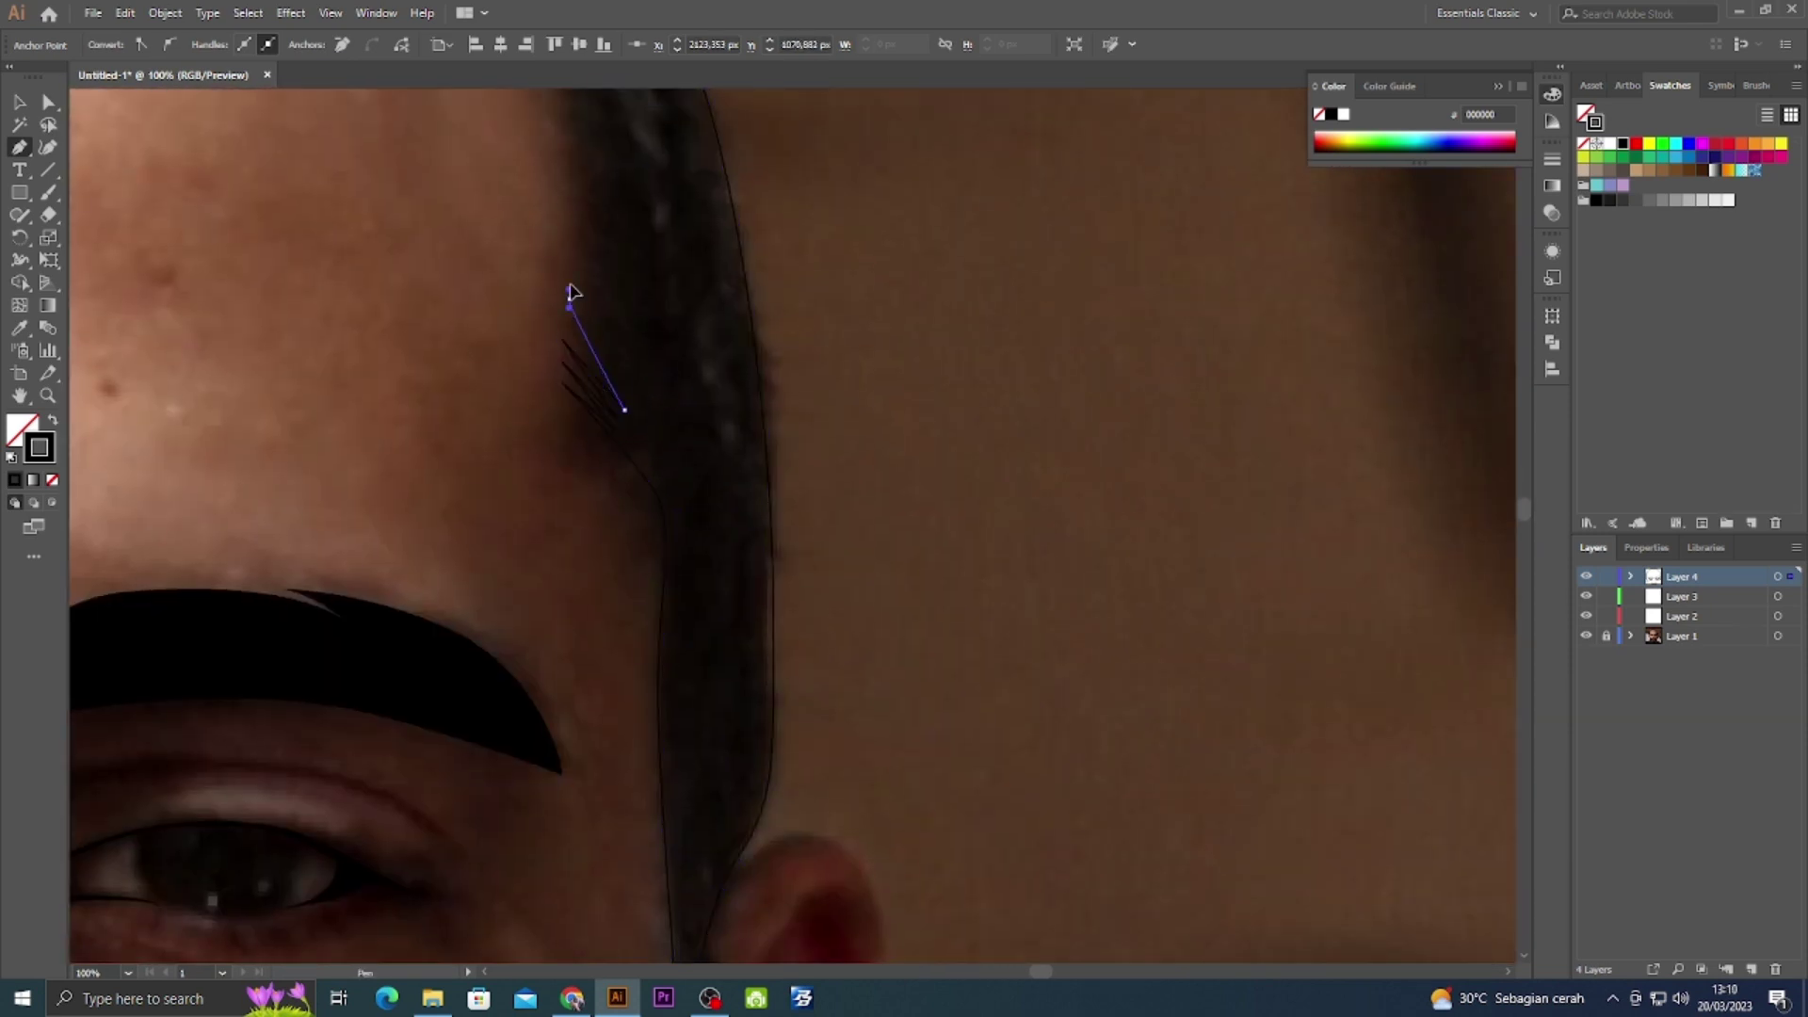
mouse_move(565, 282)
mouse_down()
mouse_move(543, 561)
mouse_move(474, 585)
mouse_move(791, 493)
mouse_up()
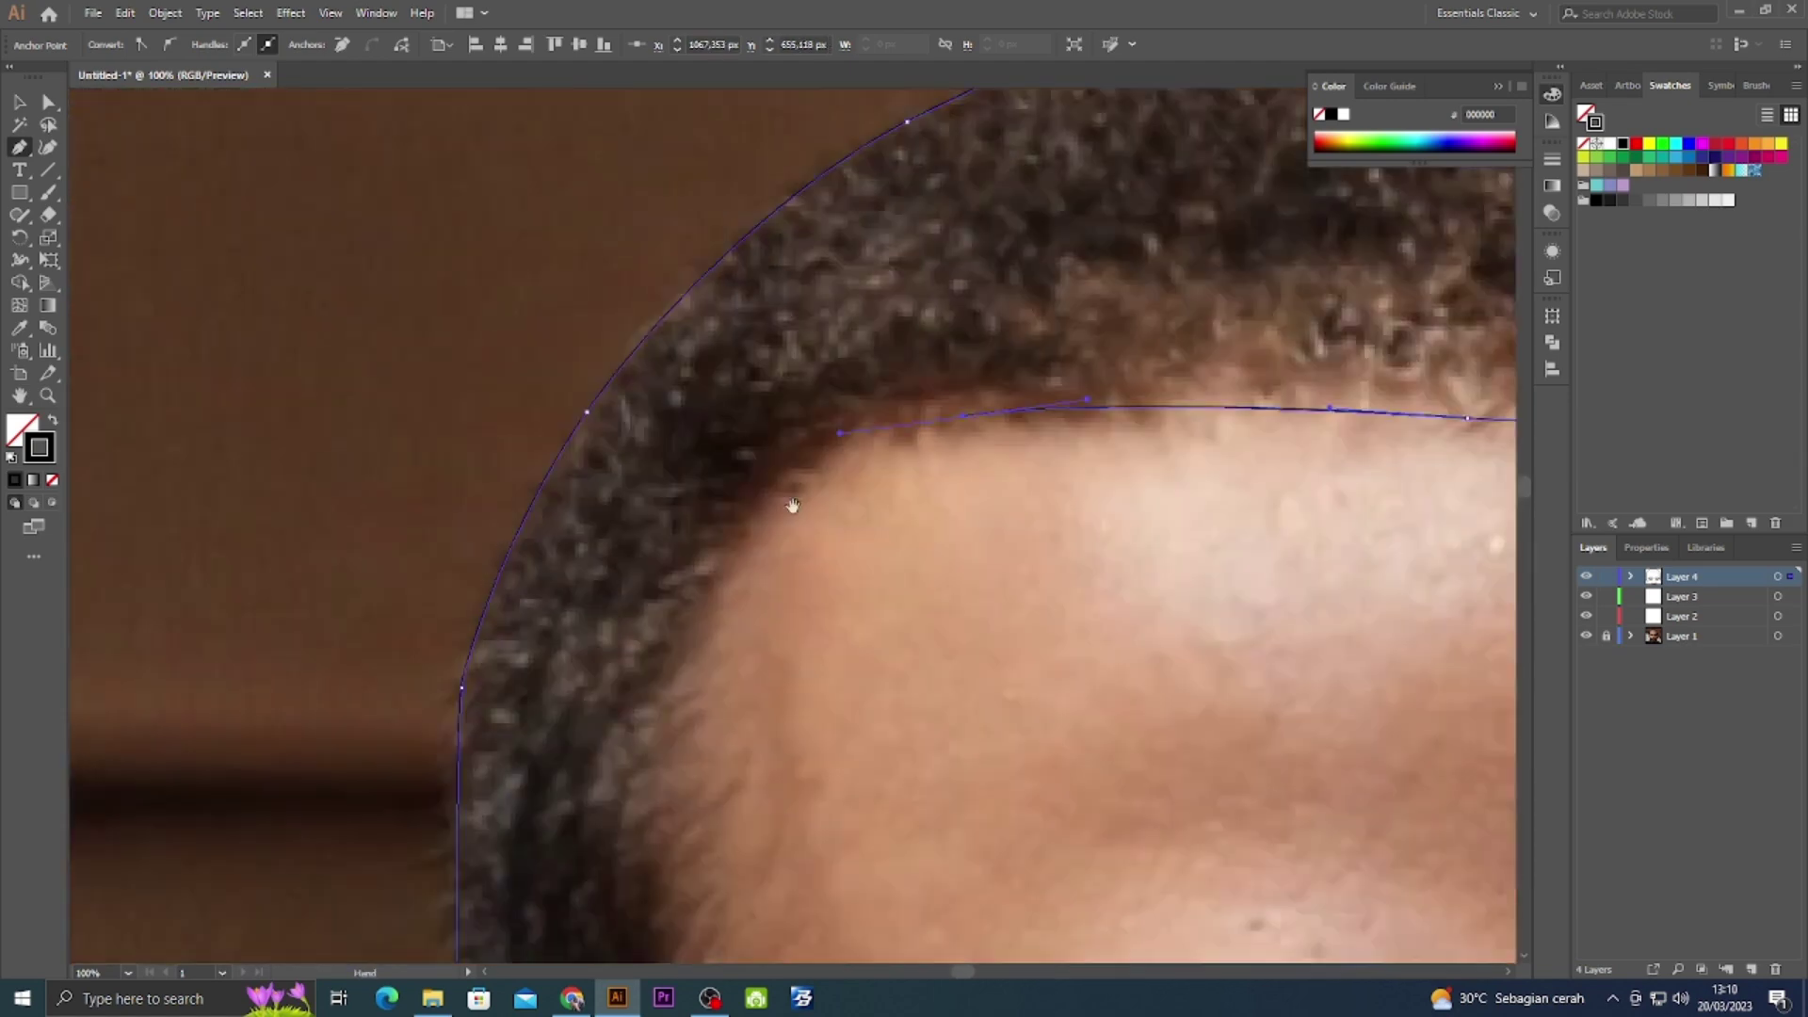
click(780, 534)
Select the hair path, fill it solid black, and toggle the photo's visibility to check it.
scroll(801, 565, down, 5)
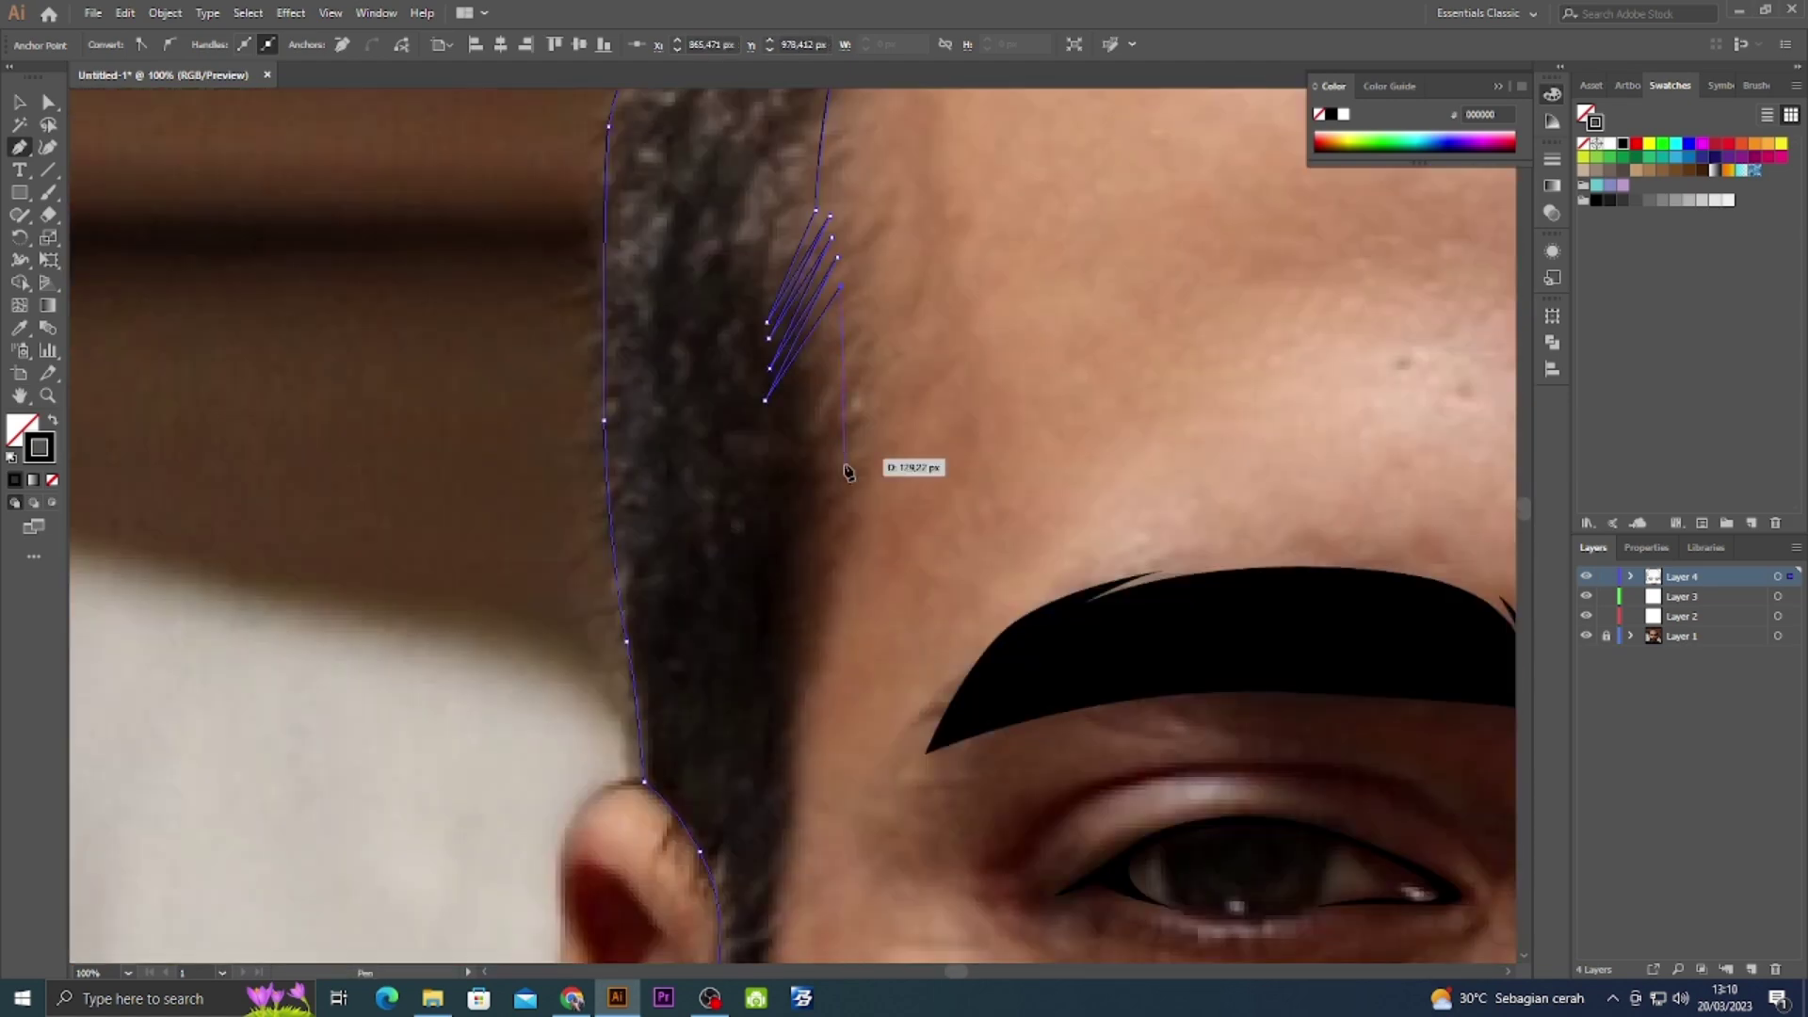
scroll(838, 659, down, 5)
scroll(819, 499, down, 5)
key(ctrl+0)
key(v)
drag(675, 156, 851, 377)
key(shift+x)
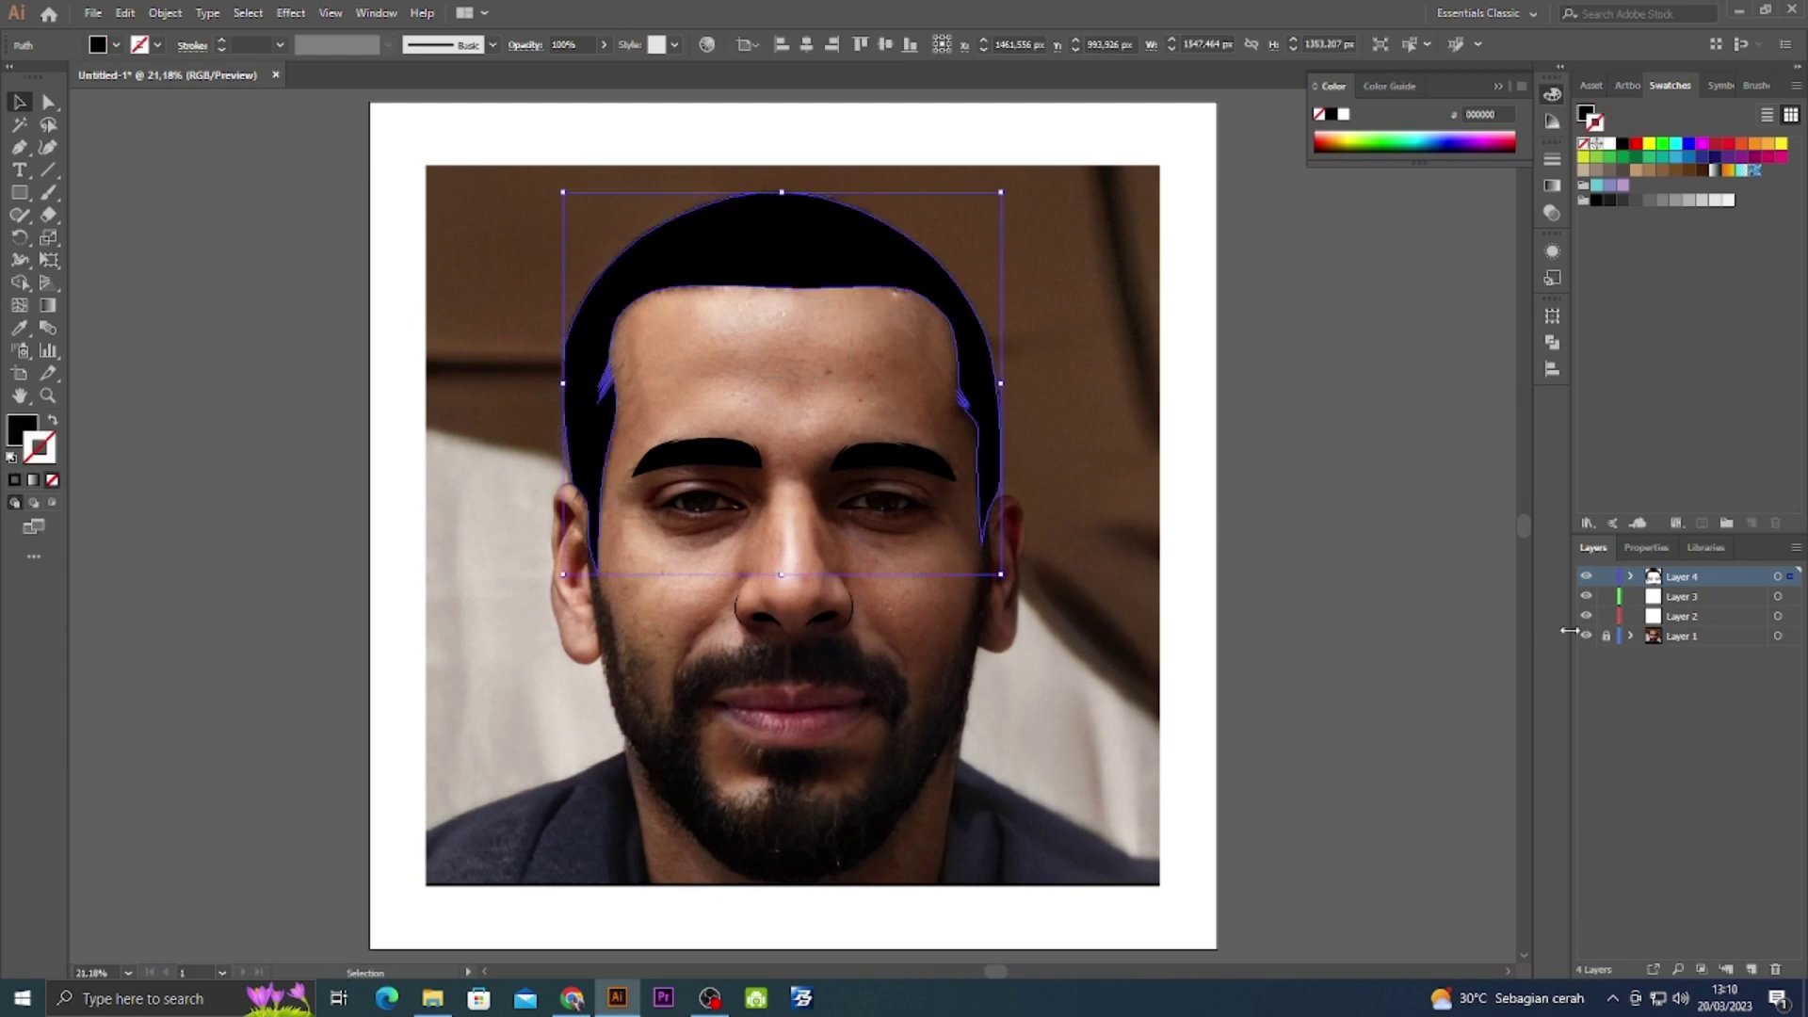
click(1585, 635)
scroll(904, 334, up, 5)
Pen-trace the beard's inner edge from the sideburn down the jaw, around the chin and up the right side.
key(p)
click(693, 237)
drag(708, 347, 739, 450)
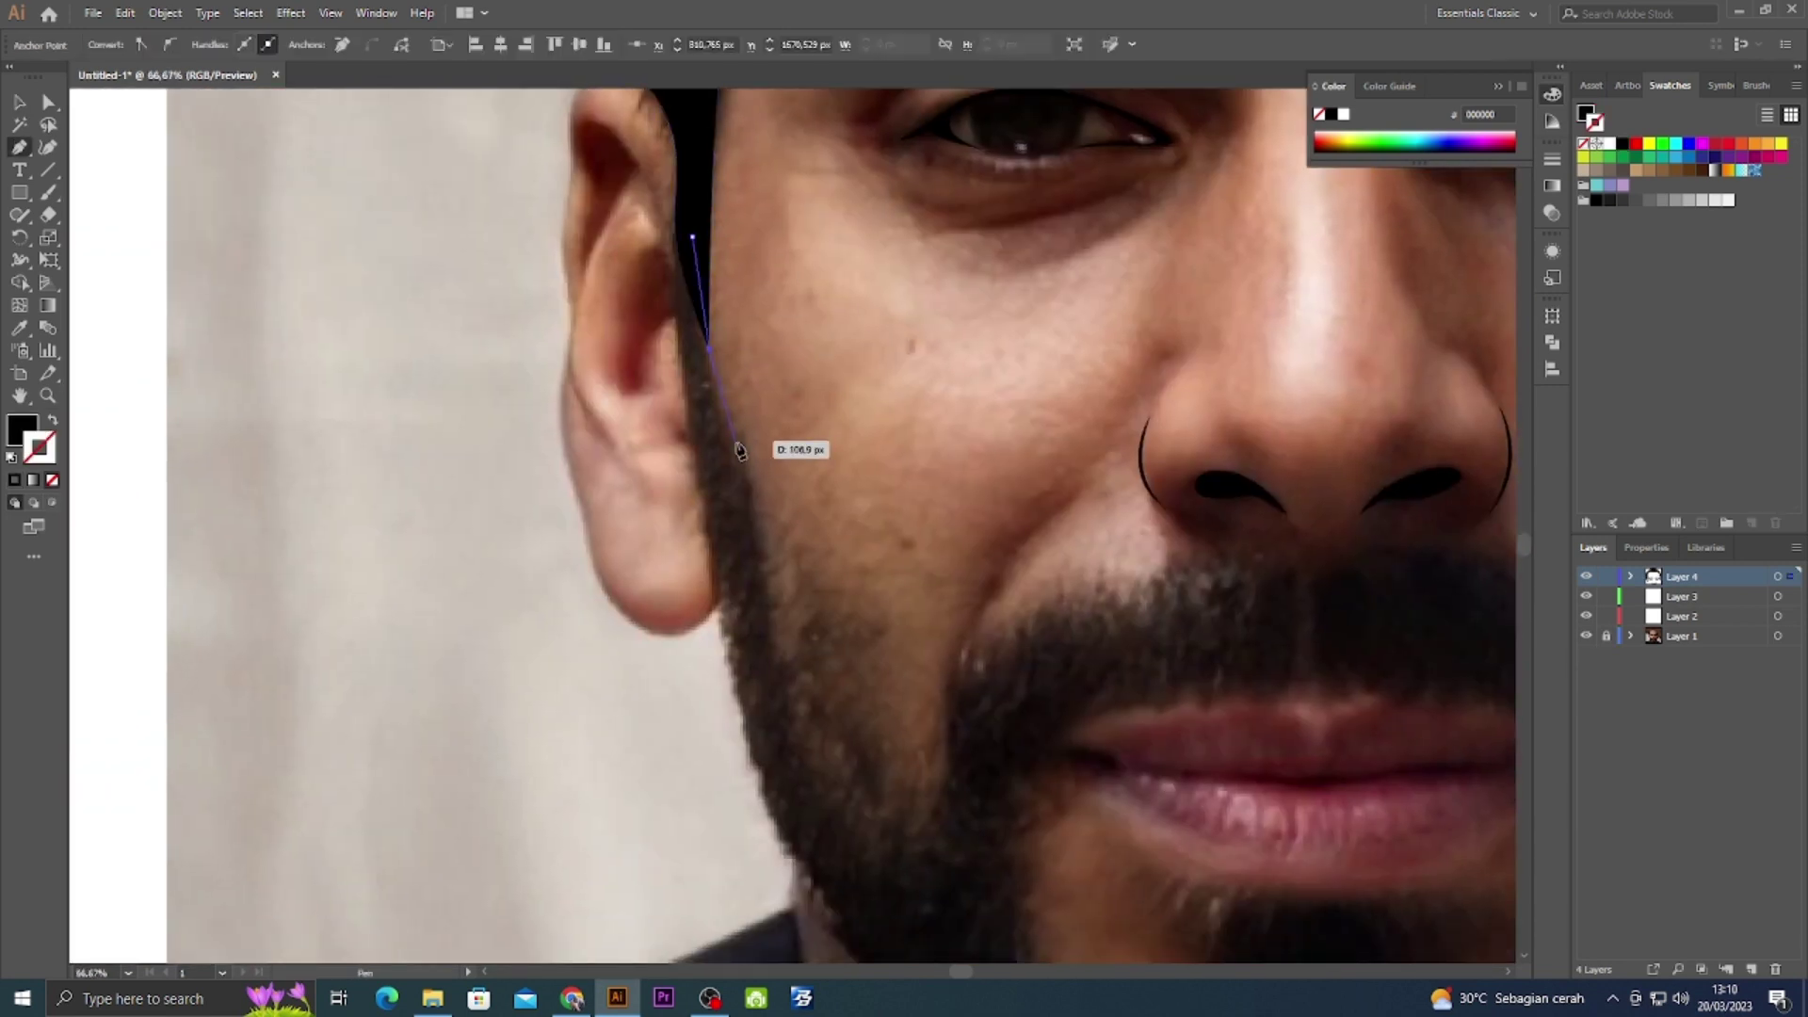
scroll(763, 475, down, 3)
key(shift+x)
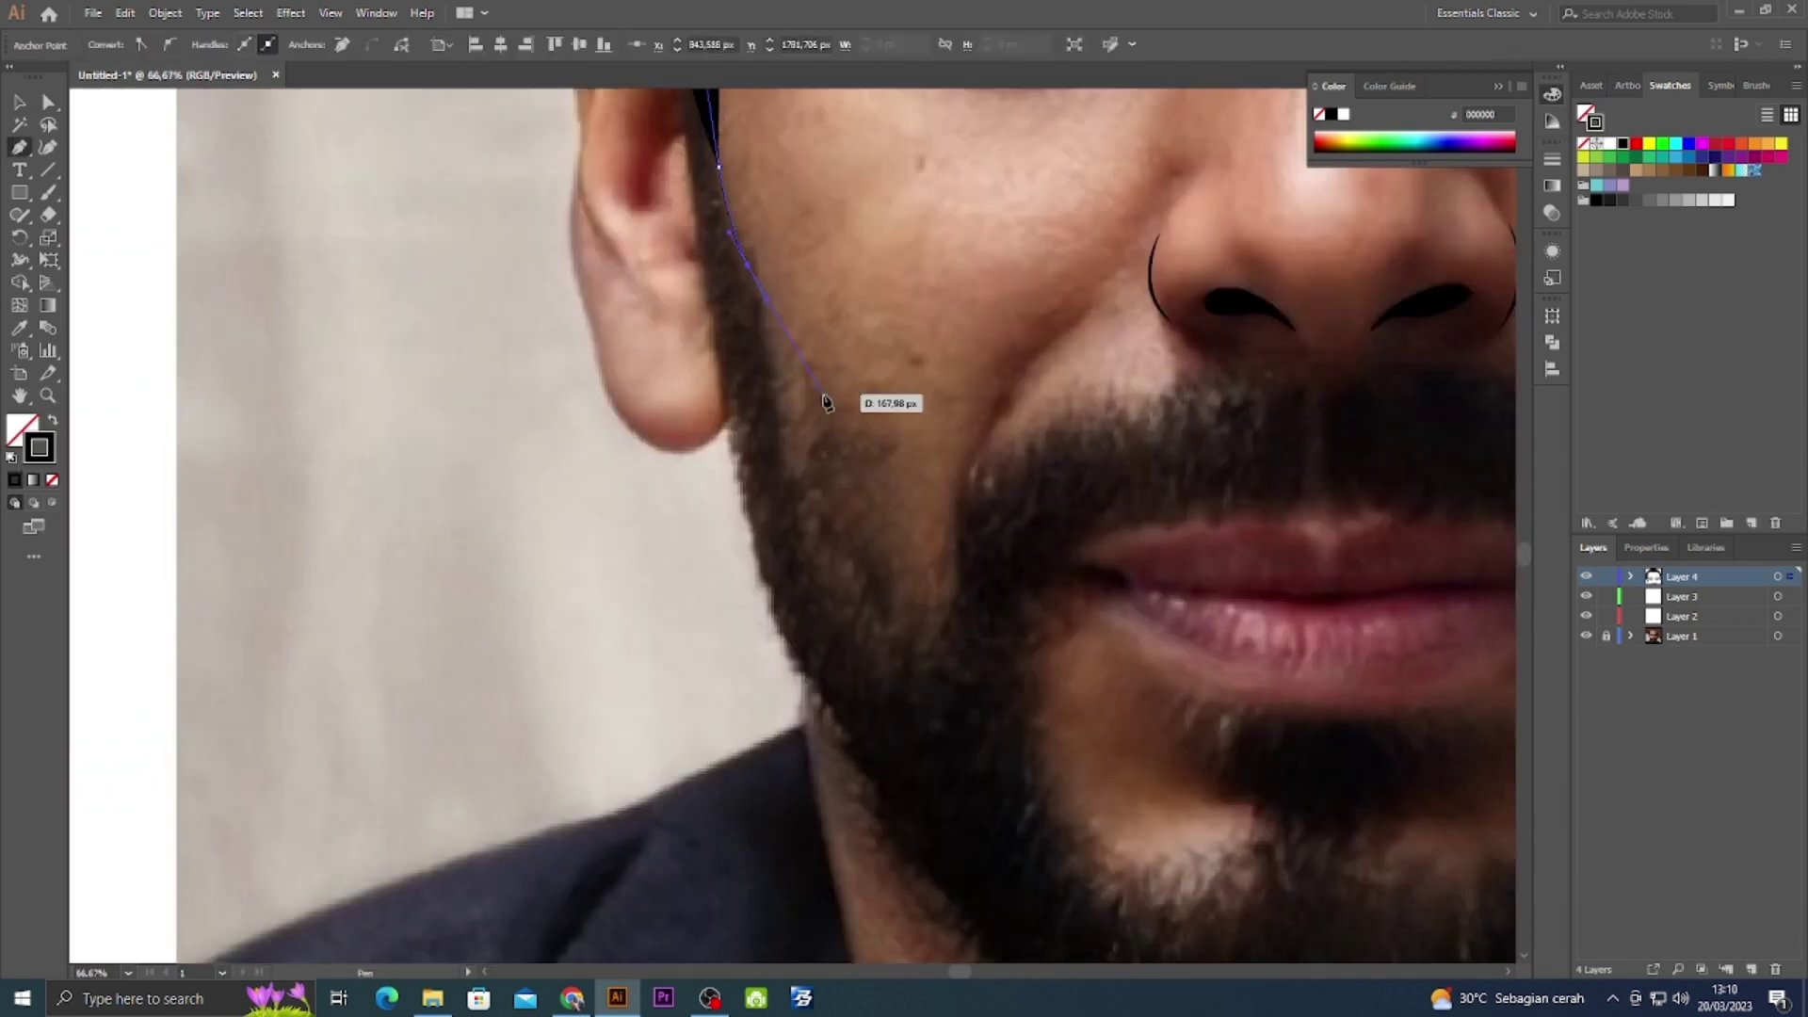
click(911, 633)
scroll(912, 633, down, 3)
scroll(892, 591, down, 2)
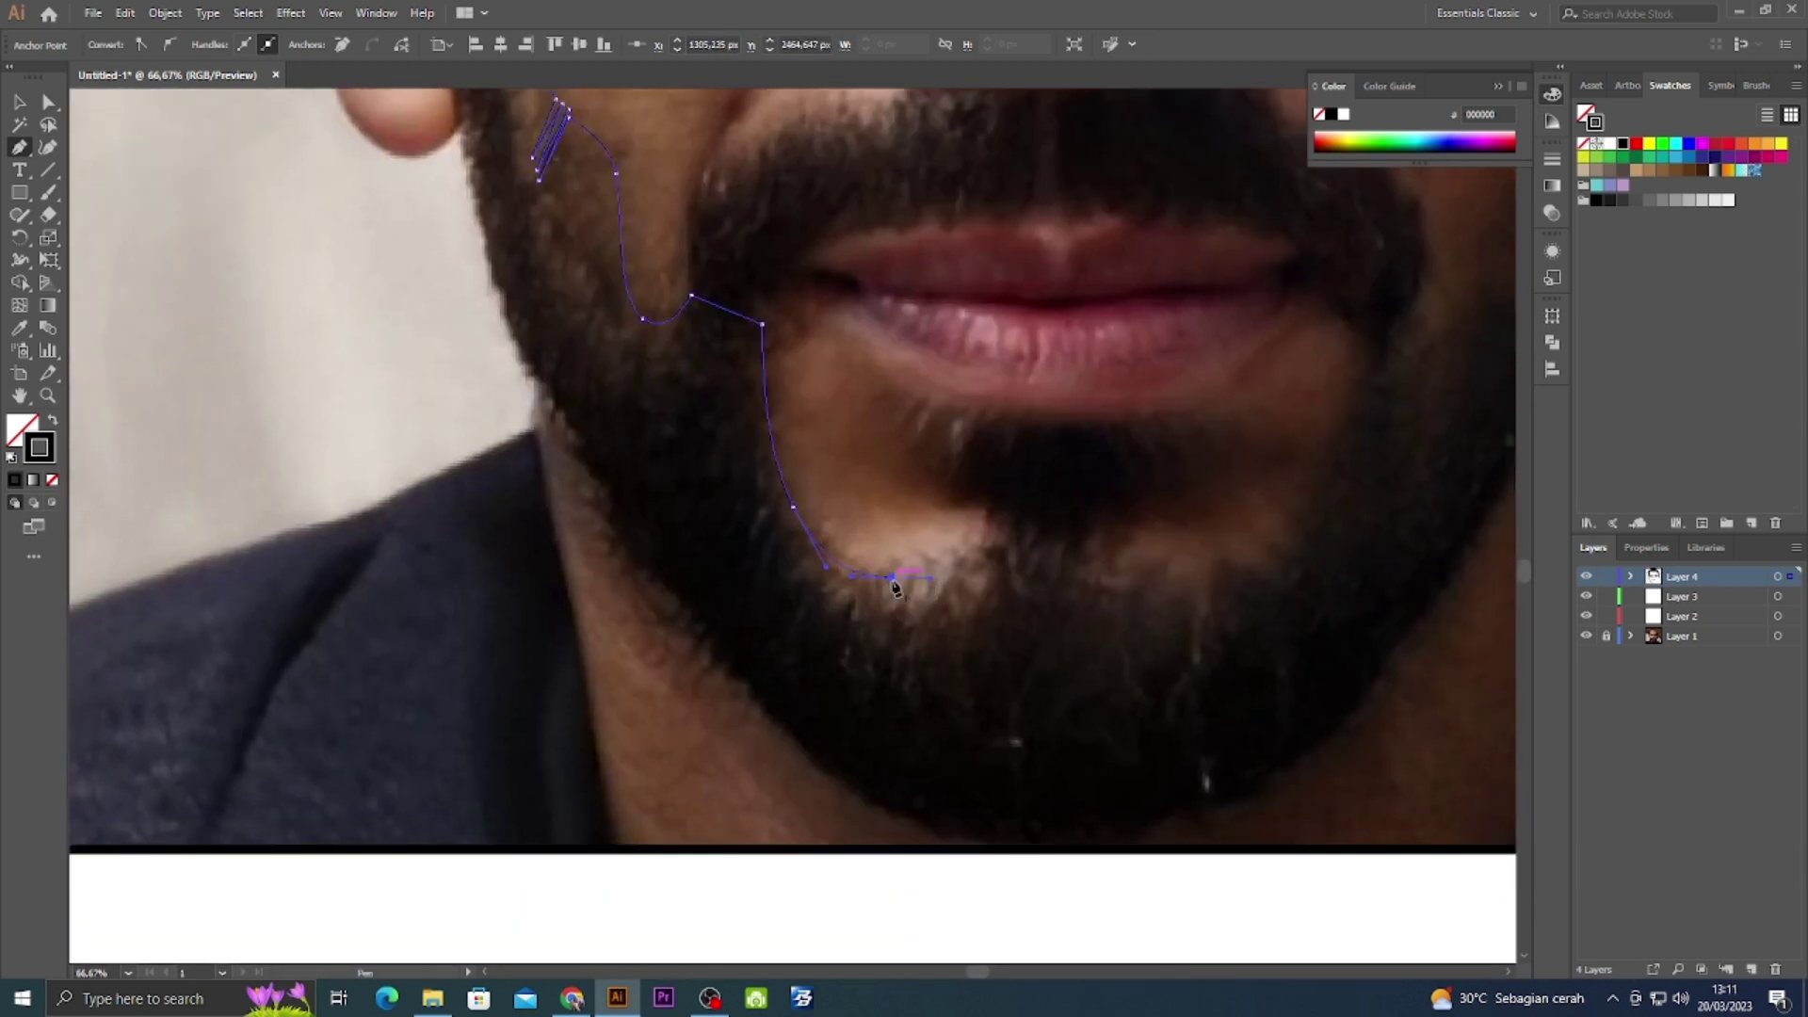
scroll(1043, 545, down, 2)
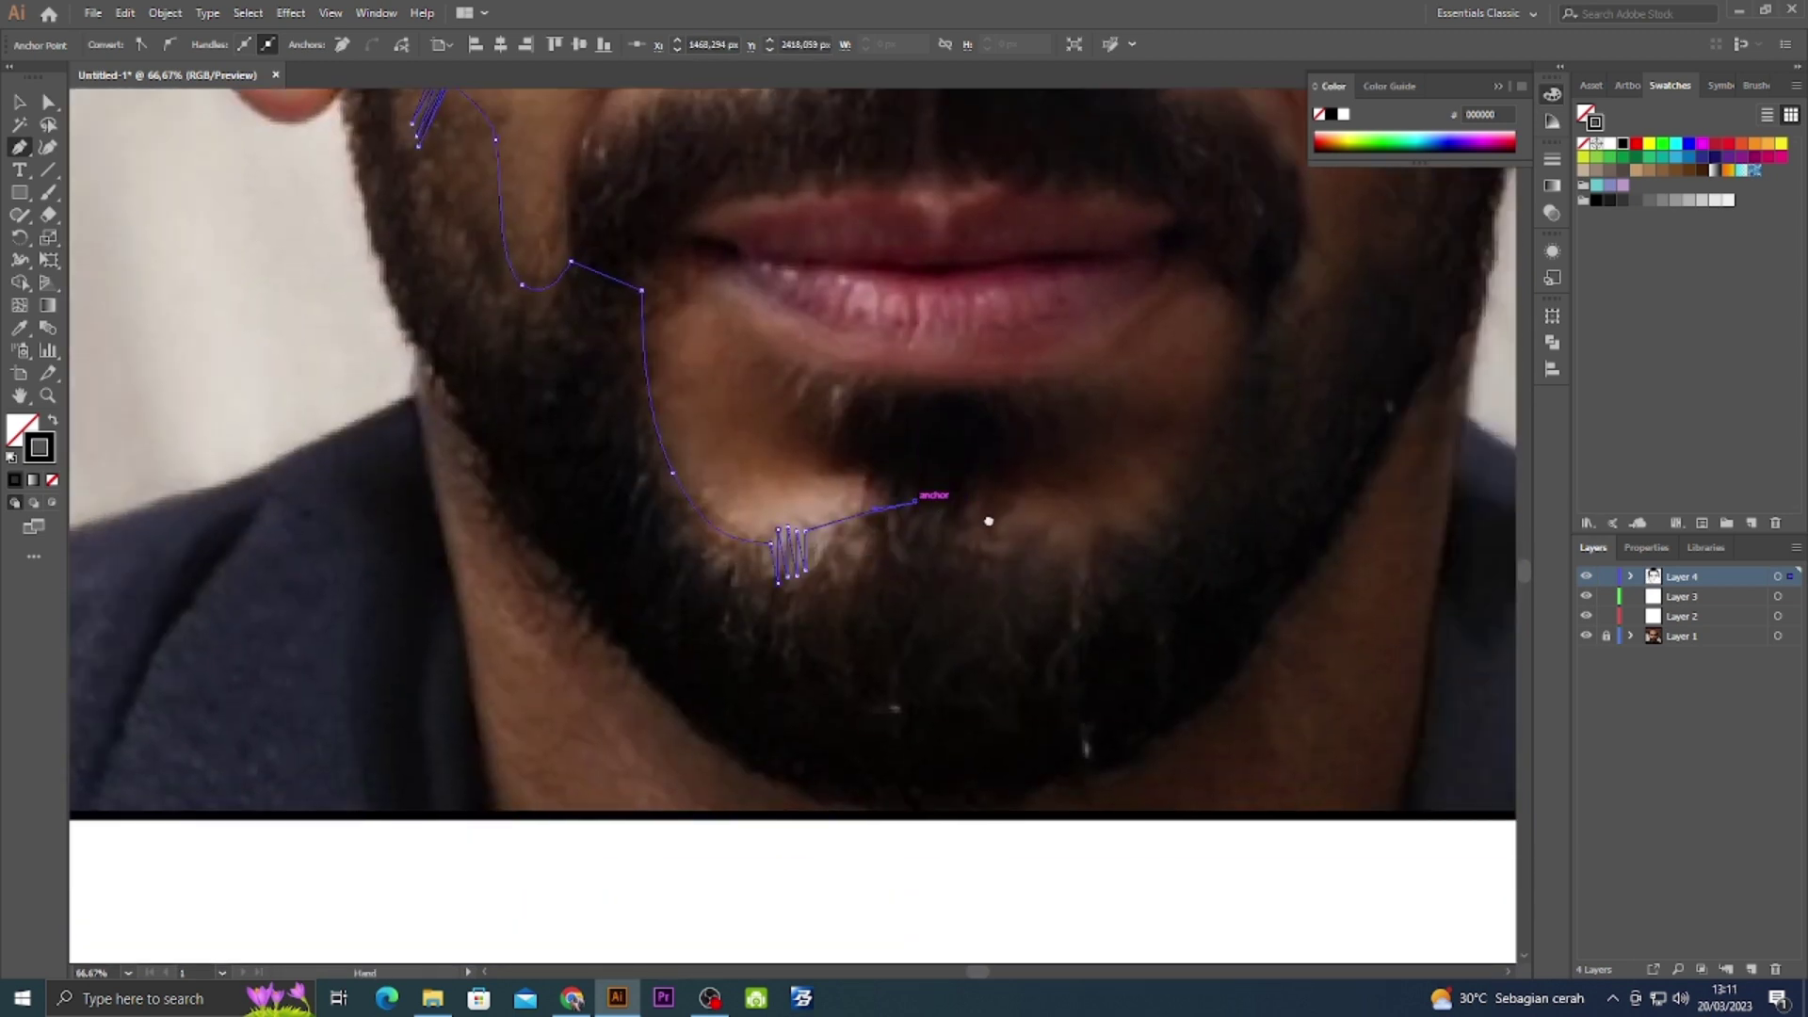
click(1037, 532)
scroll(1120, 546, up, 1)
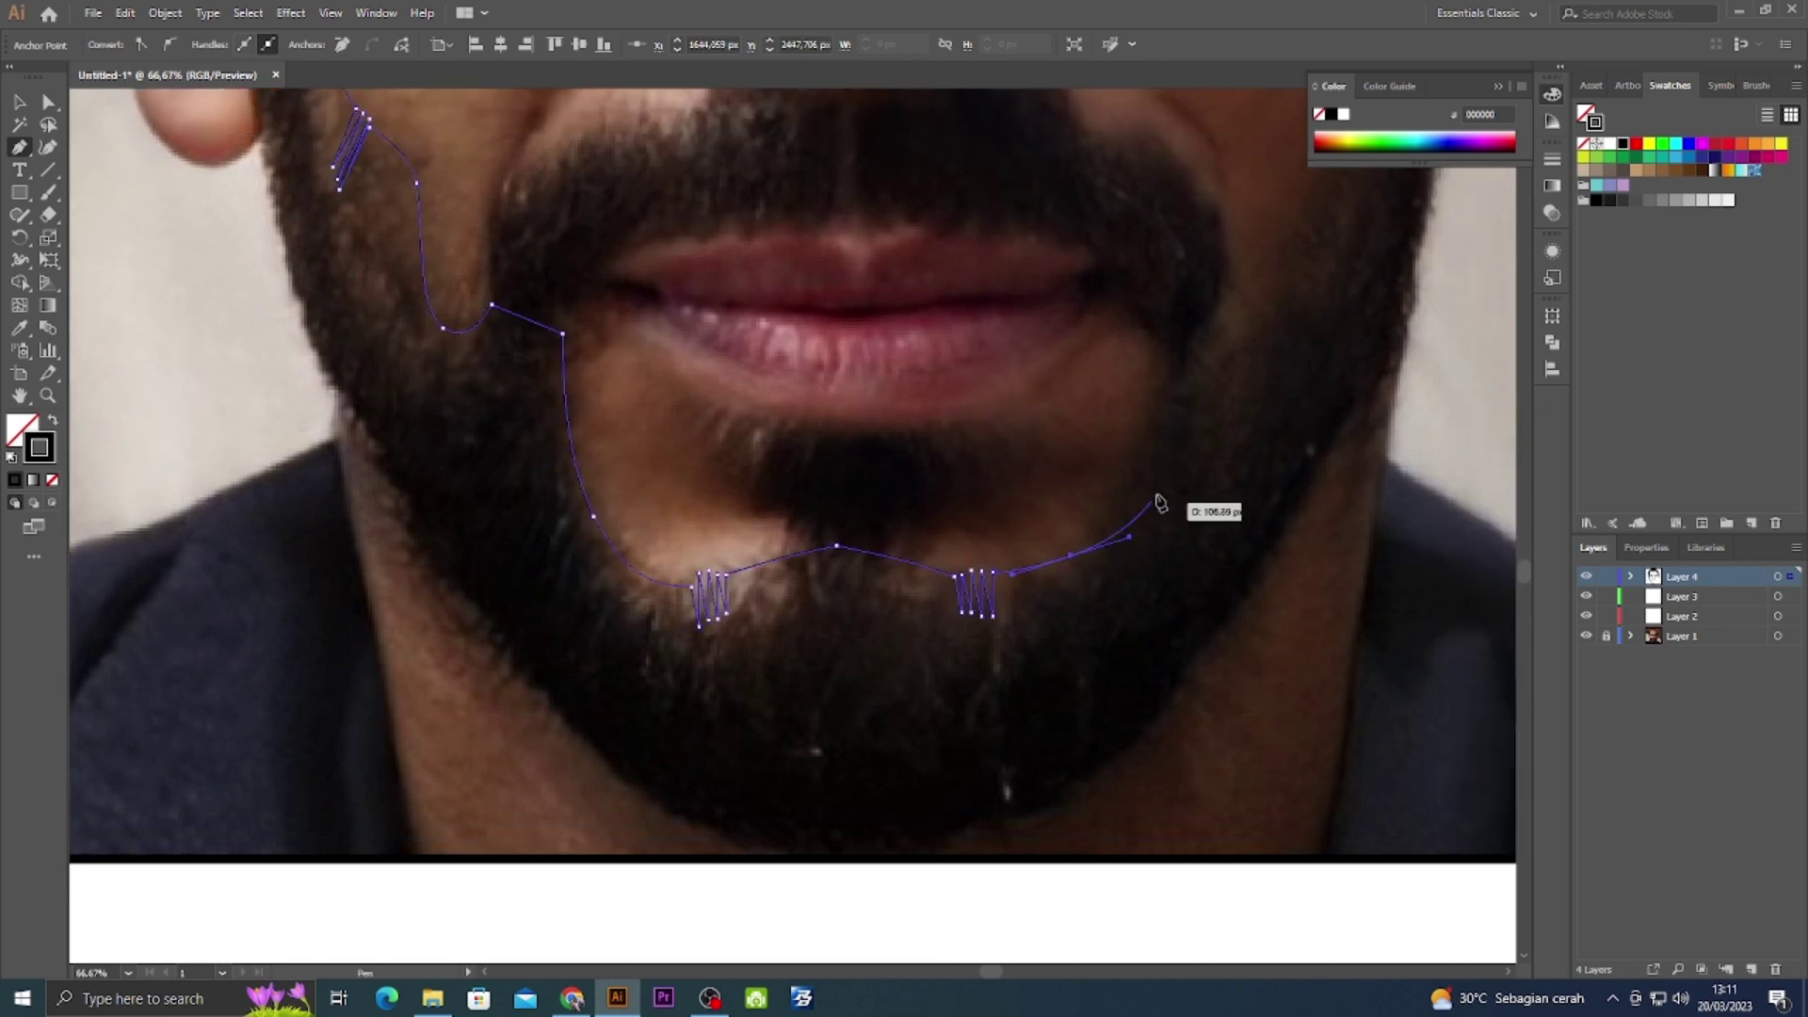
scroll(1158, 504, up, 2)
click(1049, 484)
scroll(1068, 509, up, 2)
click(1027, 588)
click(1055, 494)
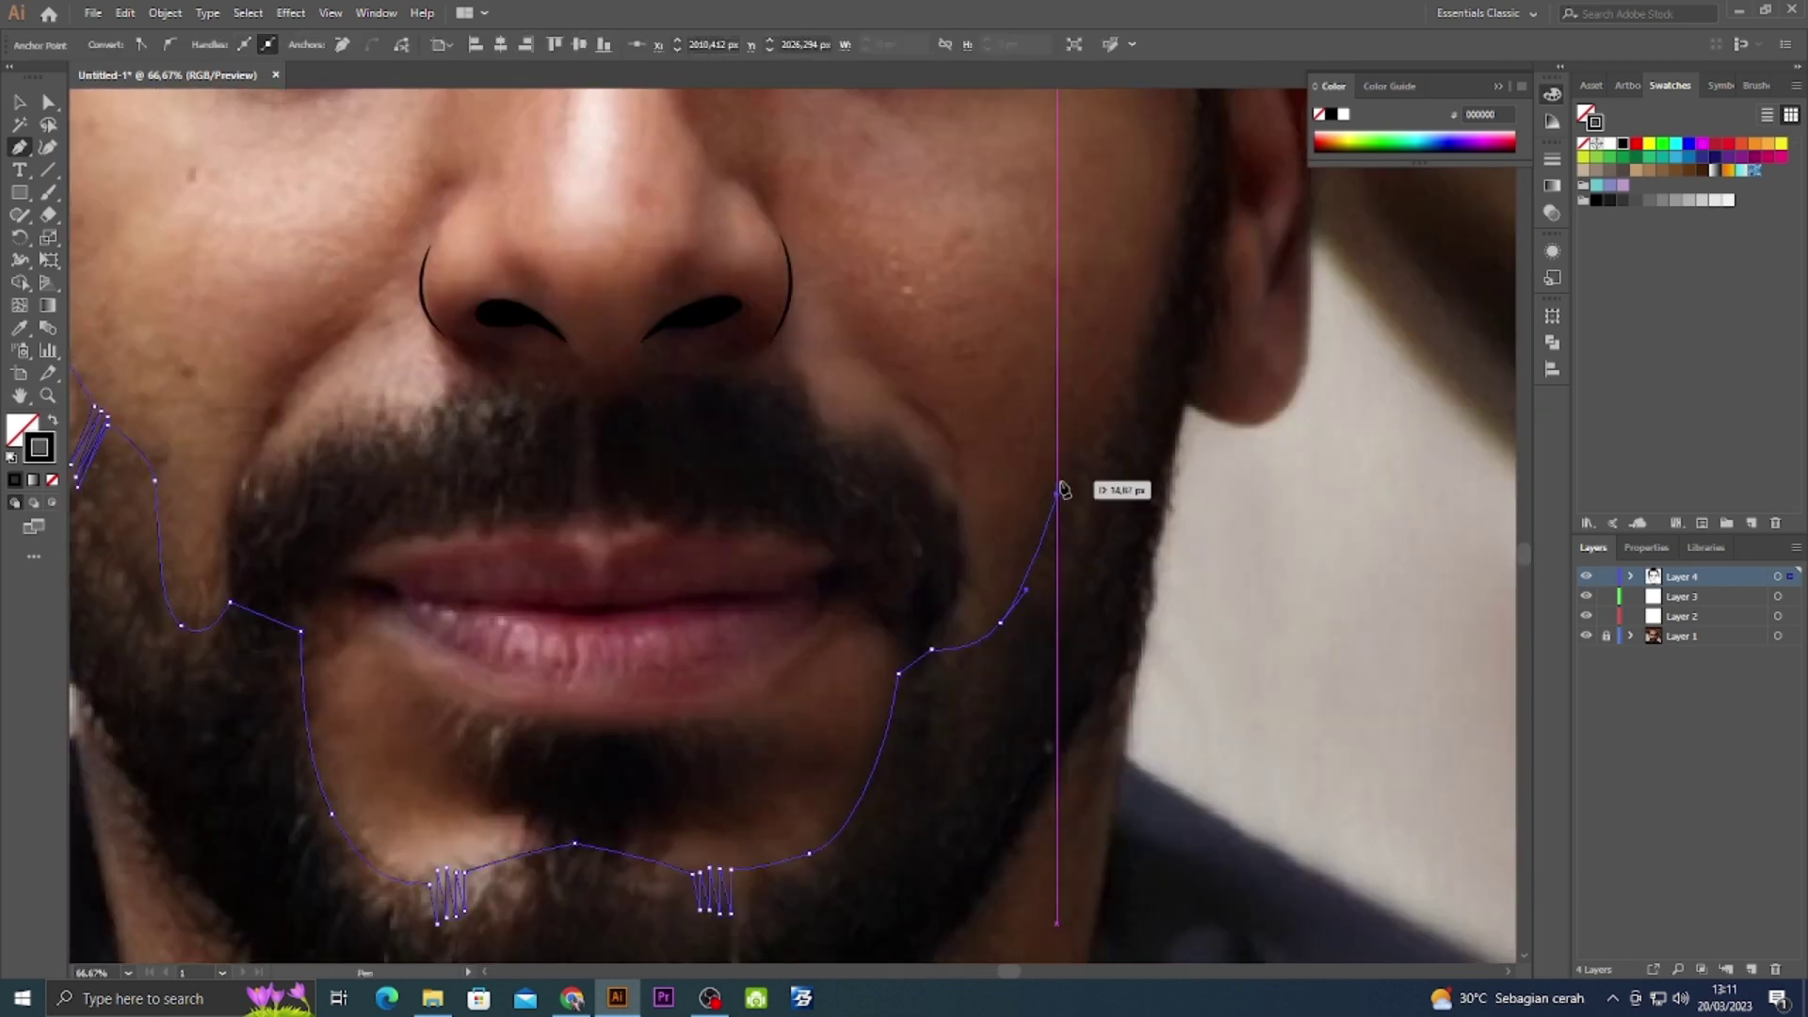
scroll(847, 565, right, 5)
scroll(704, 534, up, 3)
click(713, 507)
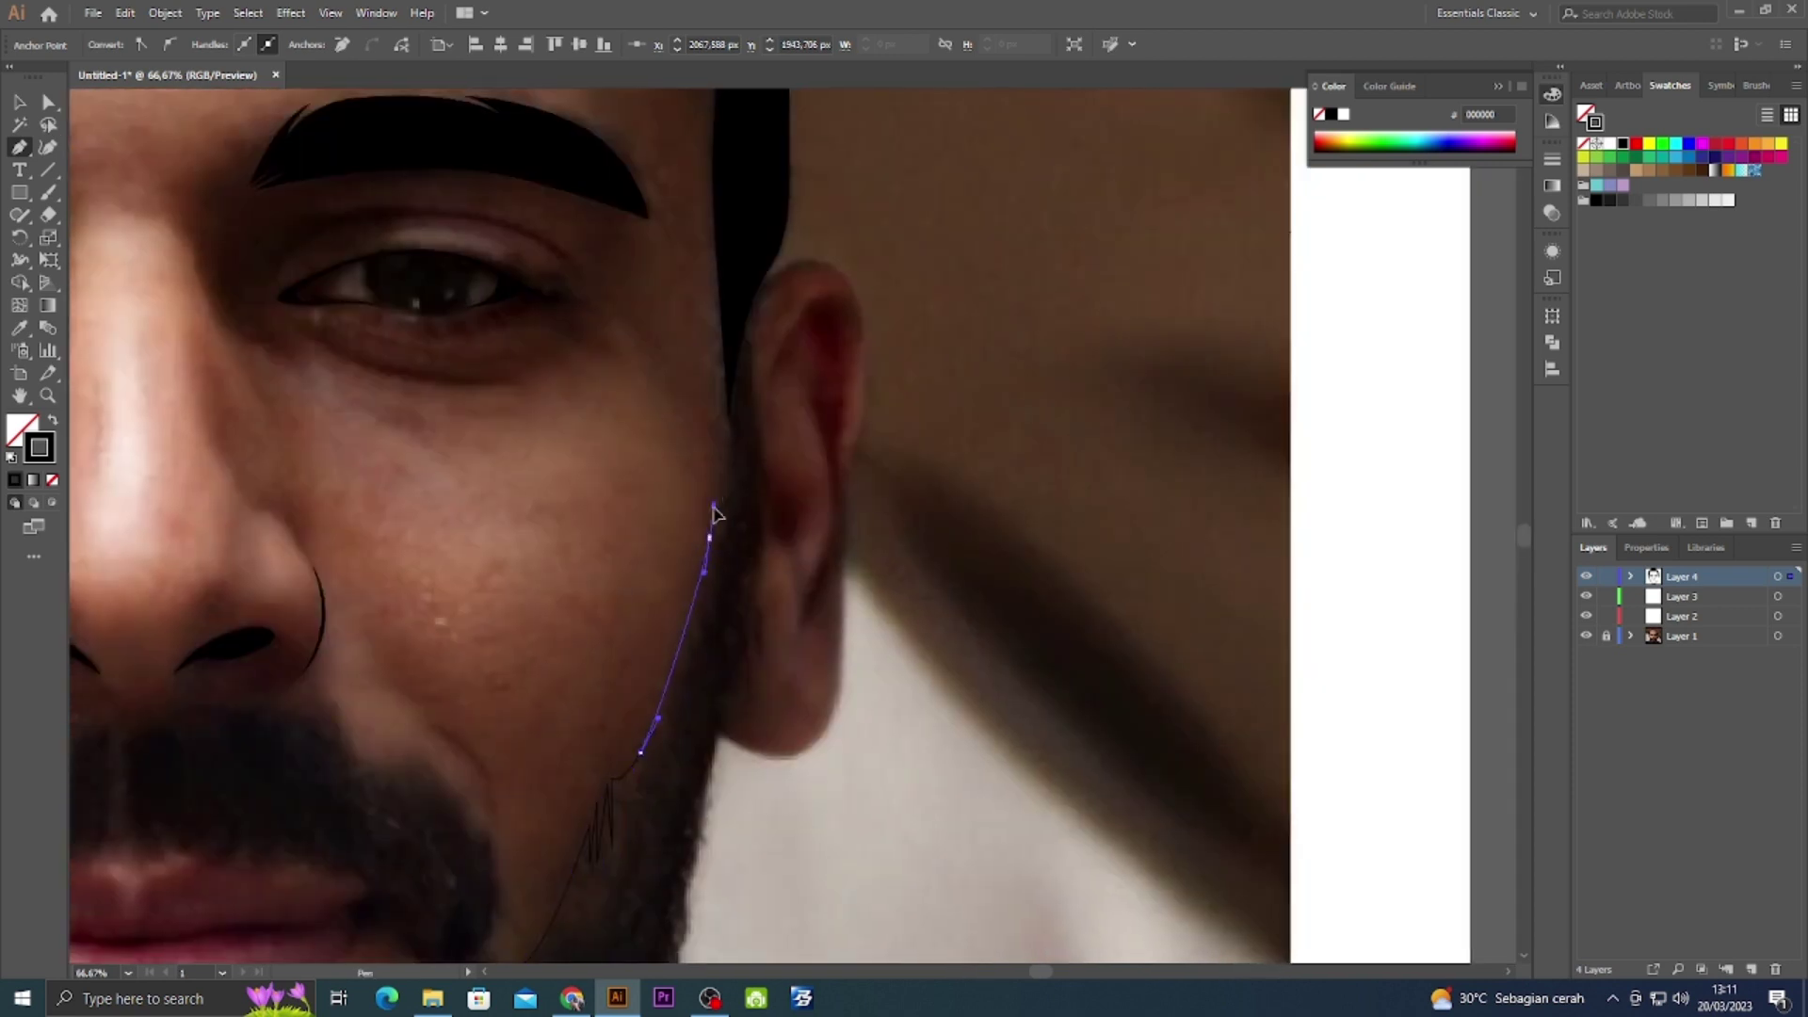
Trace the beard's outer edge below the ear, around the bottom and back up to the sideburn, closing the path.
click(749, 603)
scroll(743, 602, down, 3)
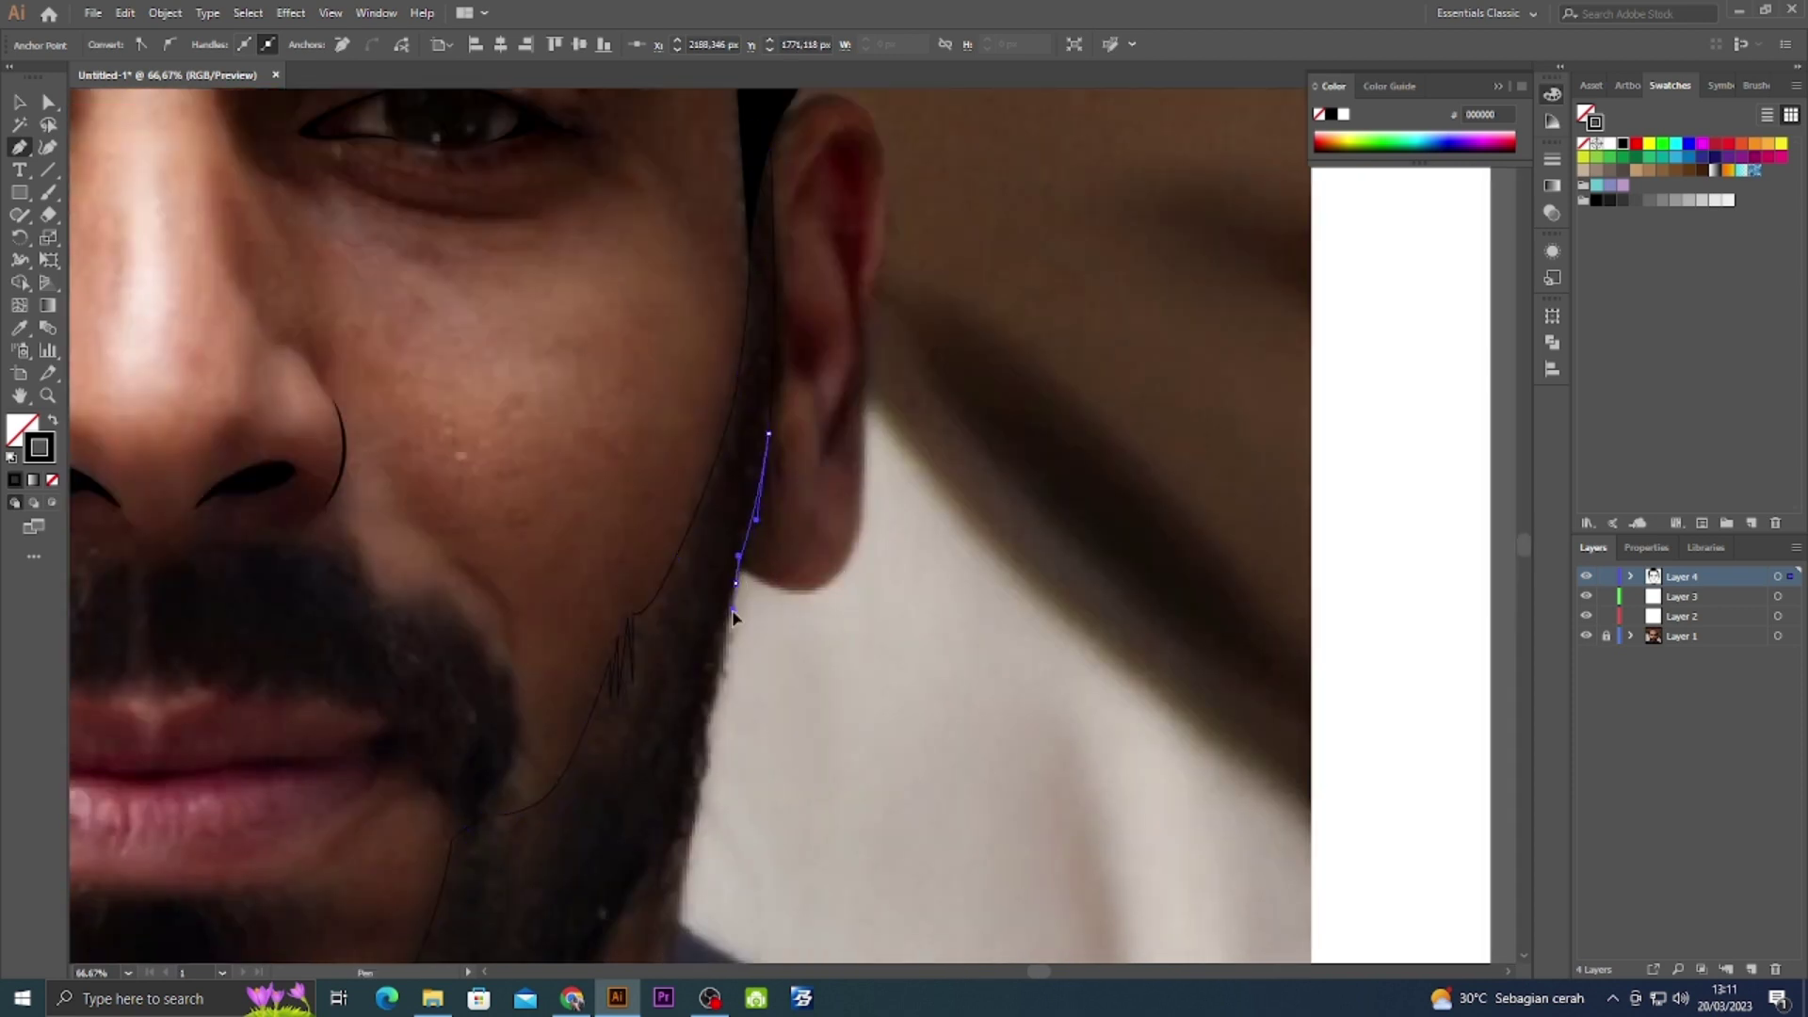
scroll(716, 659, down, 2)
scroll(715, 659, left, 1)
click(692, 732)
scroll(671, 779, down, 4)
scroll(670, 779, left, 5)
drag(801, 680, 685, 718)
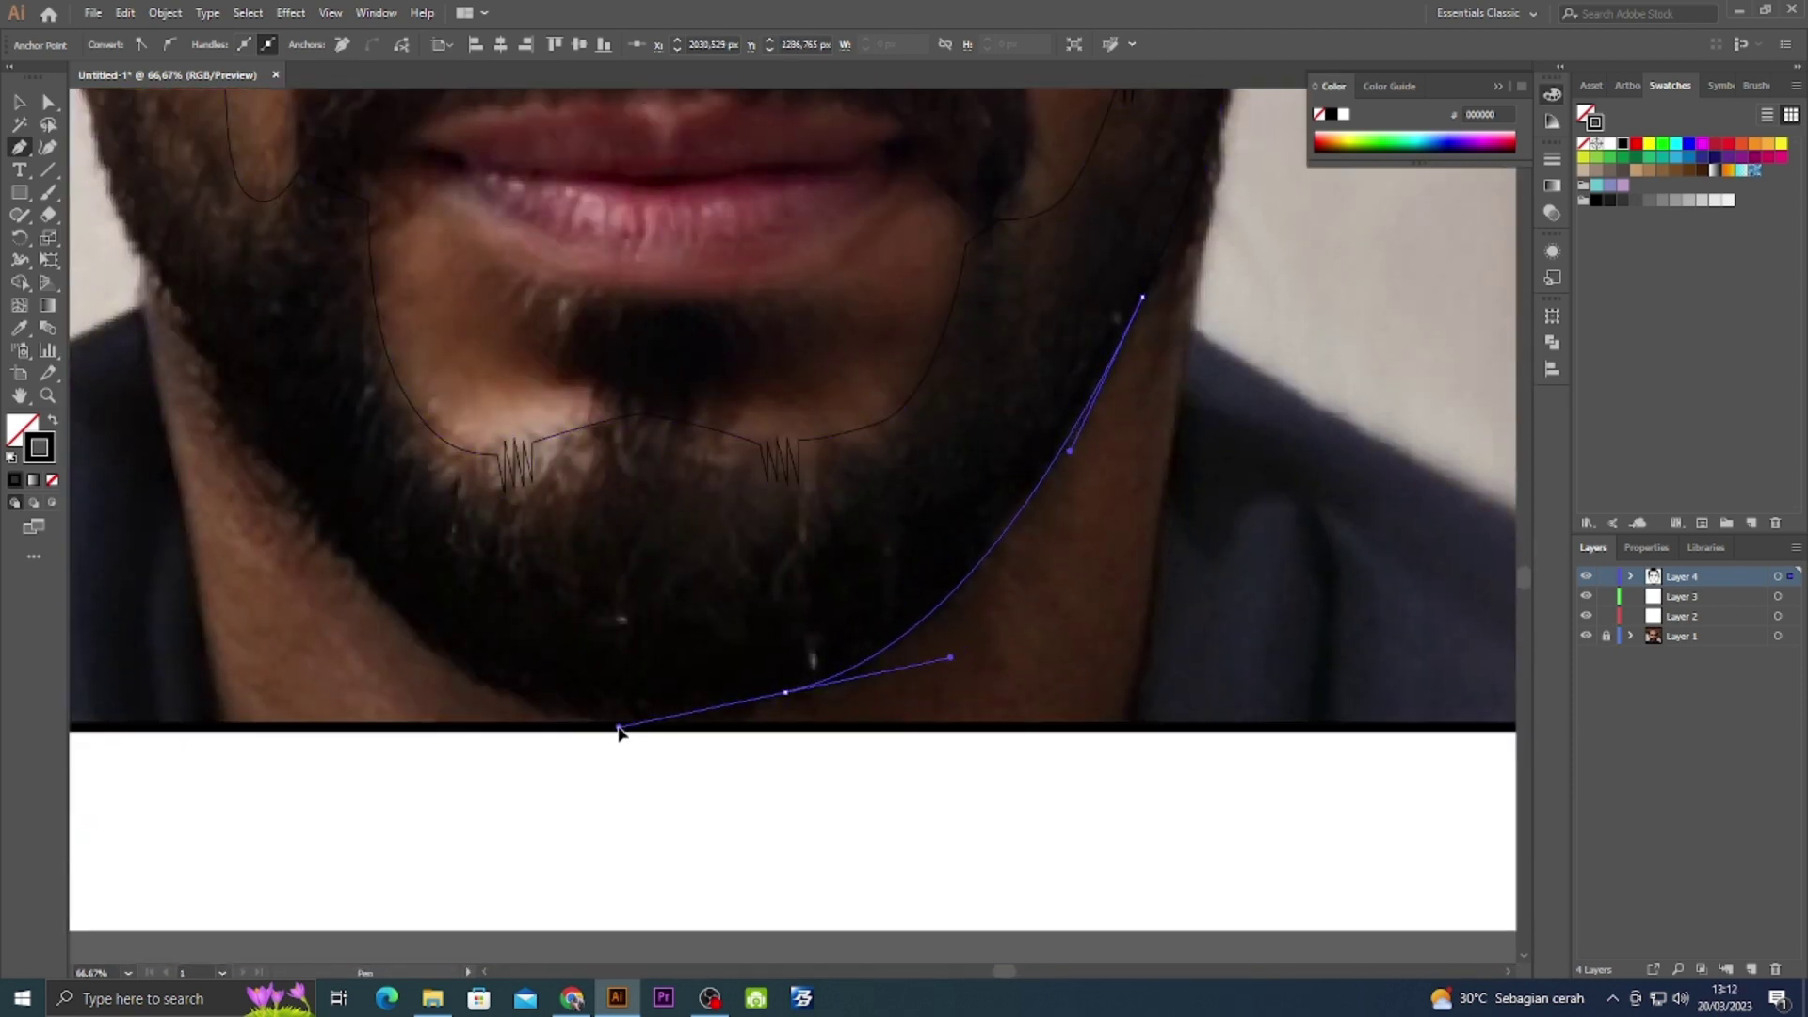
scroll(565, 678, up, 1)
scroll(565, 678, left, 2)
click(489, 644)
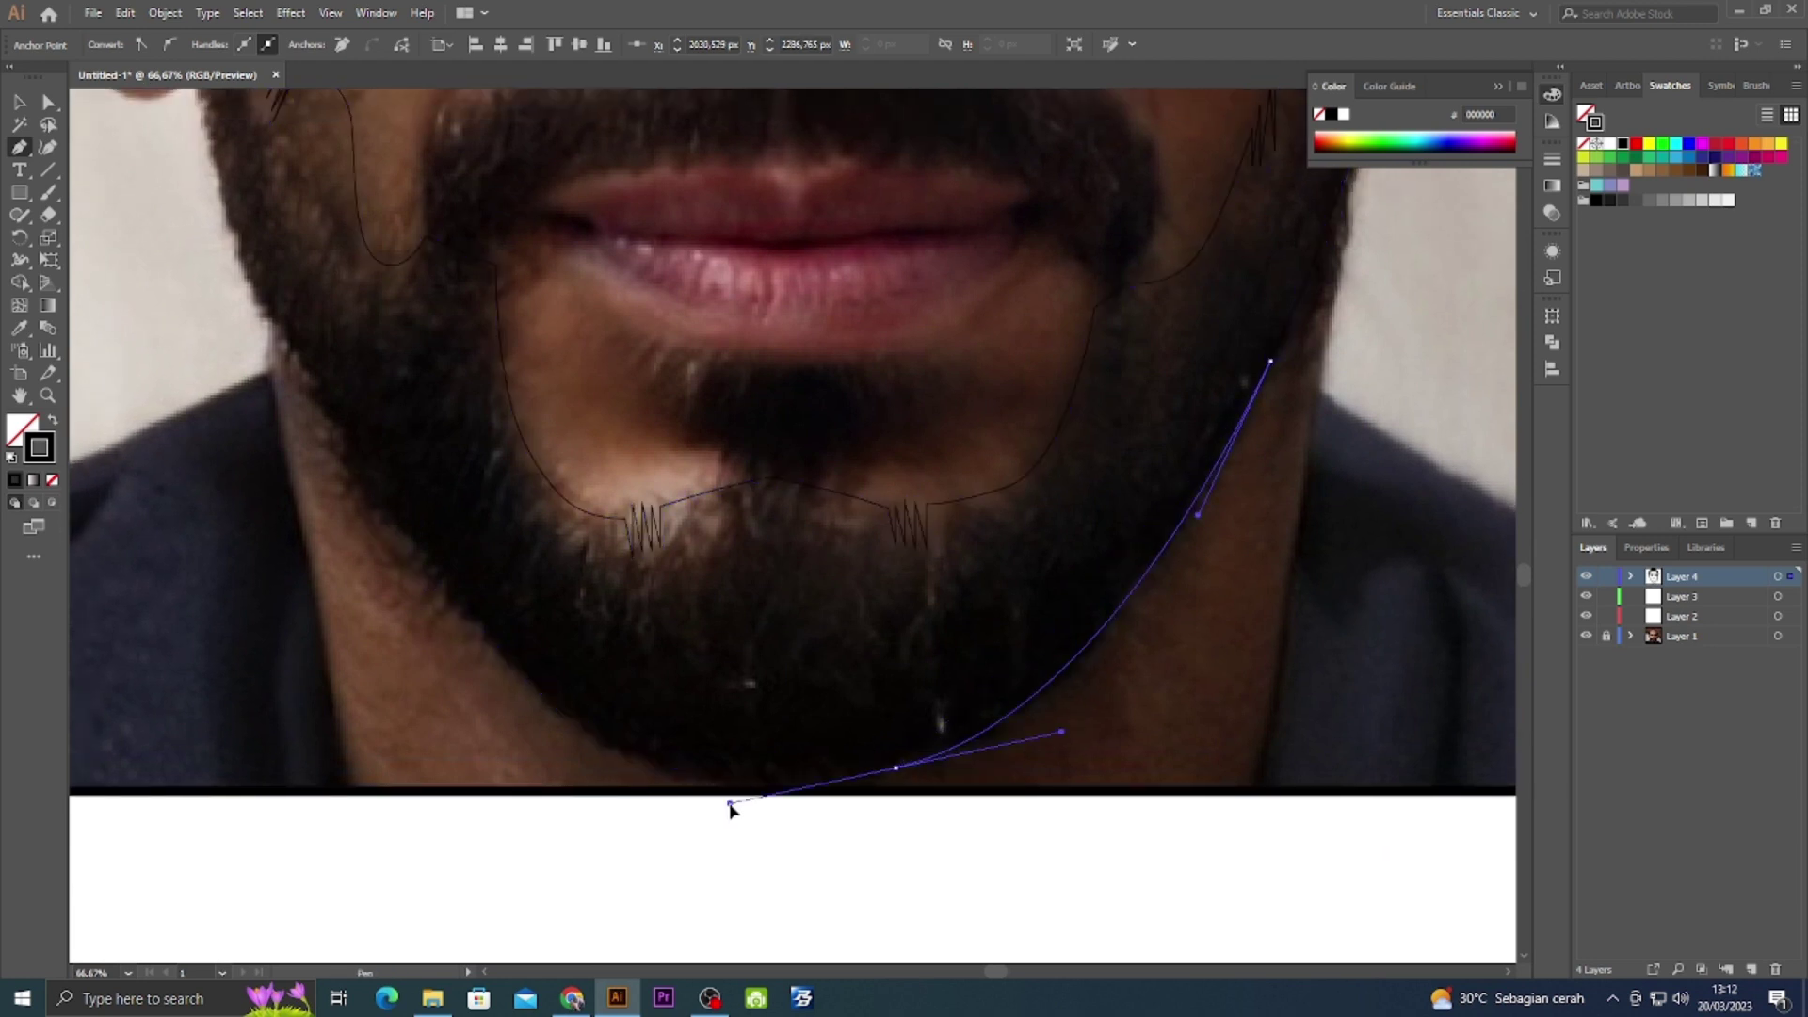
click(369, 491)
scroll(393, 488, up, 4)
scroll(393, 487, left, 3)
scroll(393, 487, up, 10)
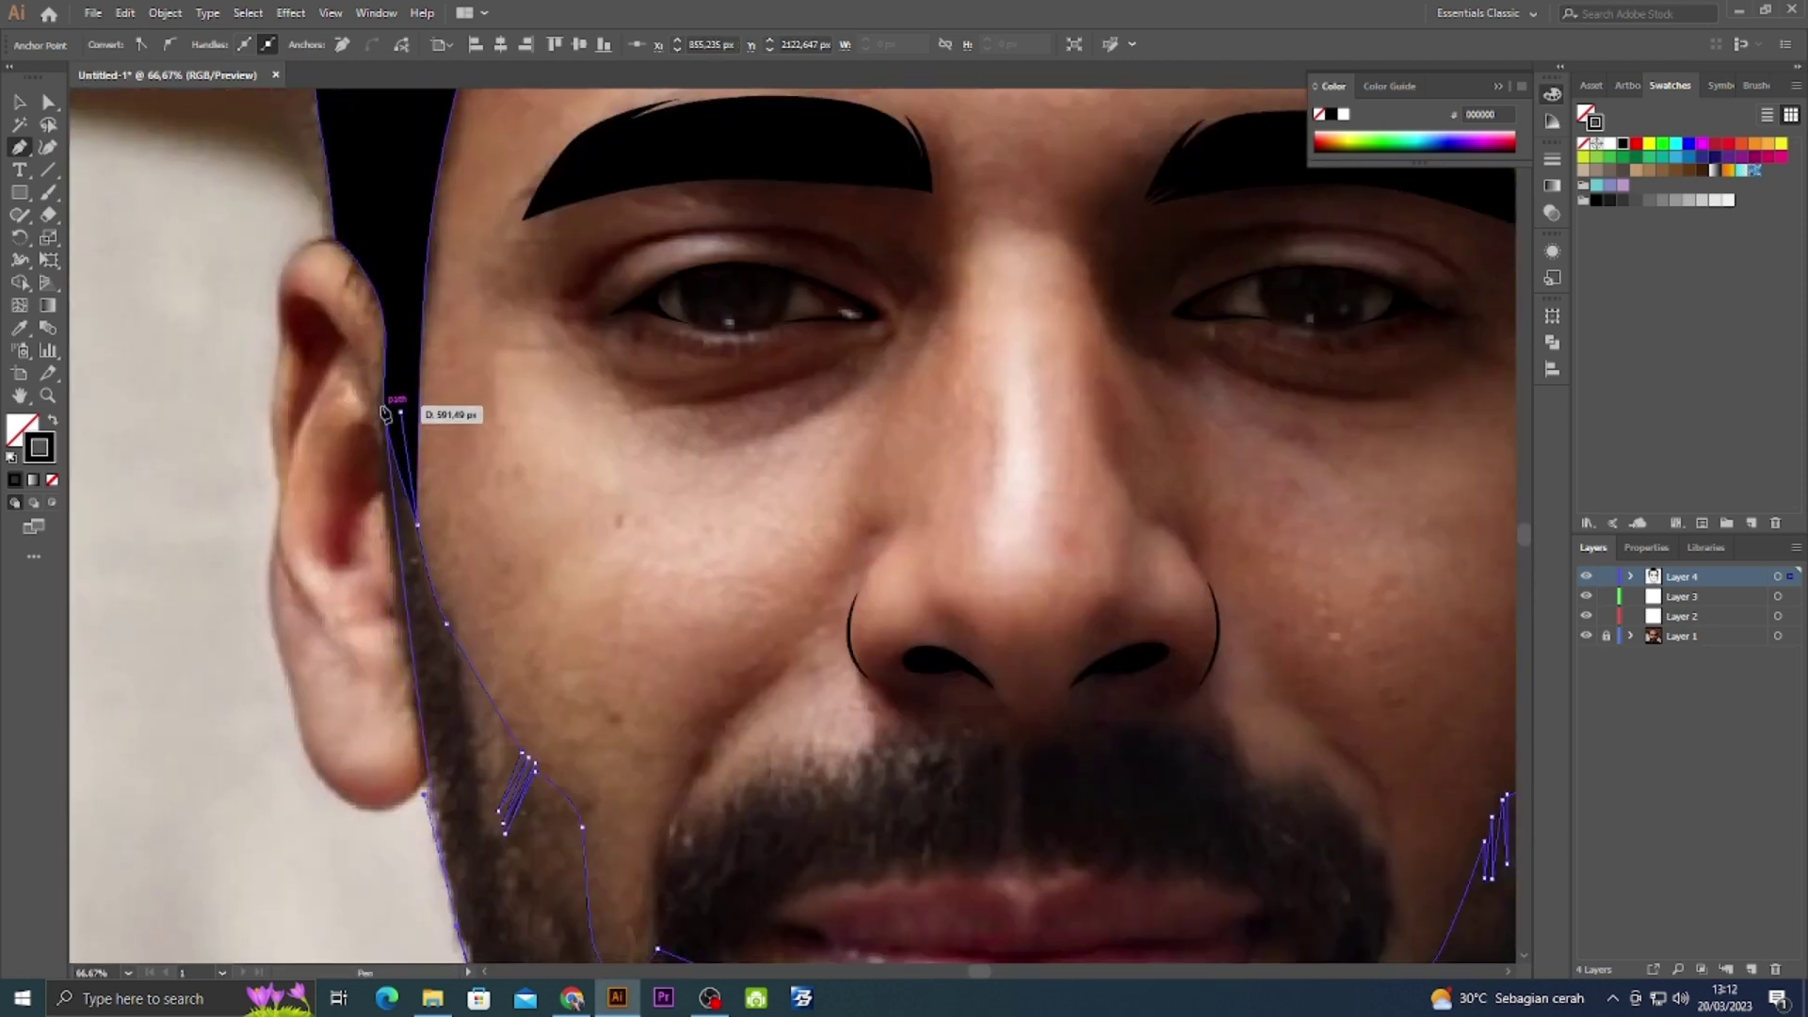
click(411, 403)
Fill the closed beard shape with solid black and select it to review.
key(shift+x)
key(v)
click(524, 510)
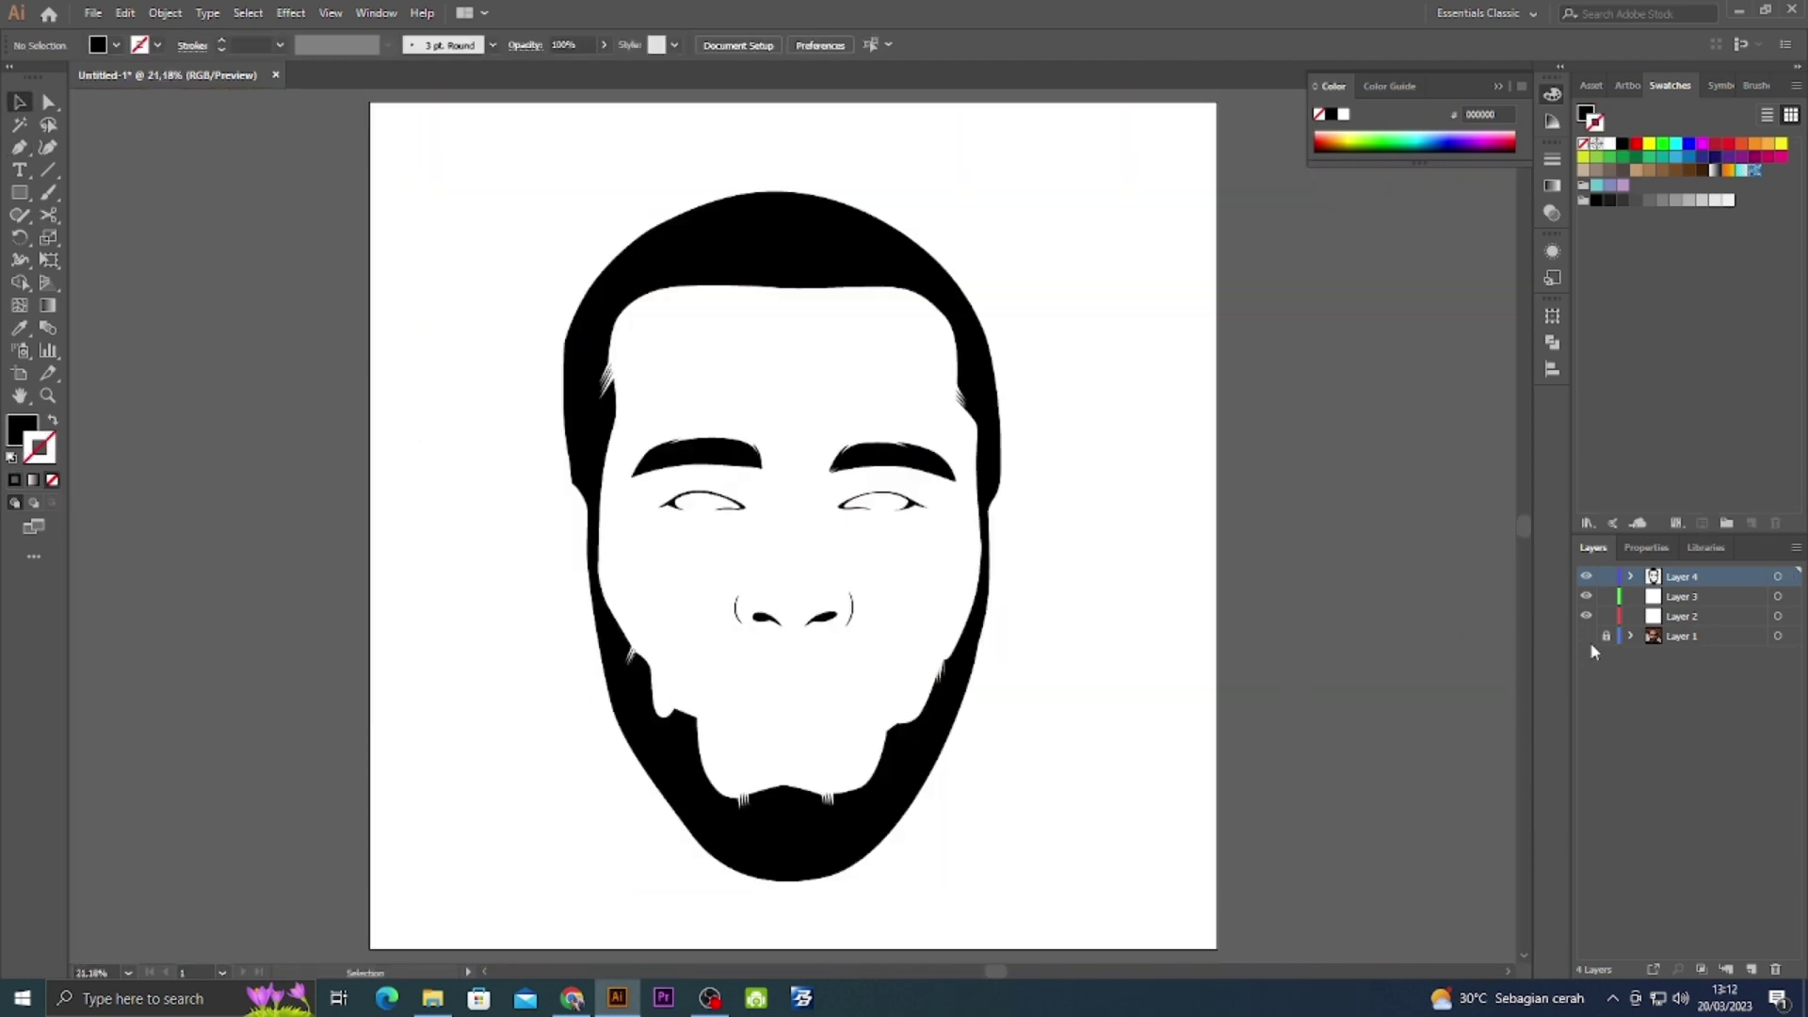
Show the photo again and place zigzag strand points along the moustache's top edge.
click(1585, 635)
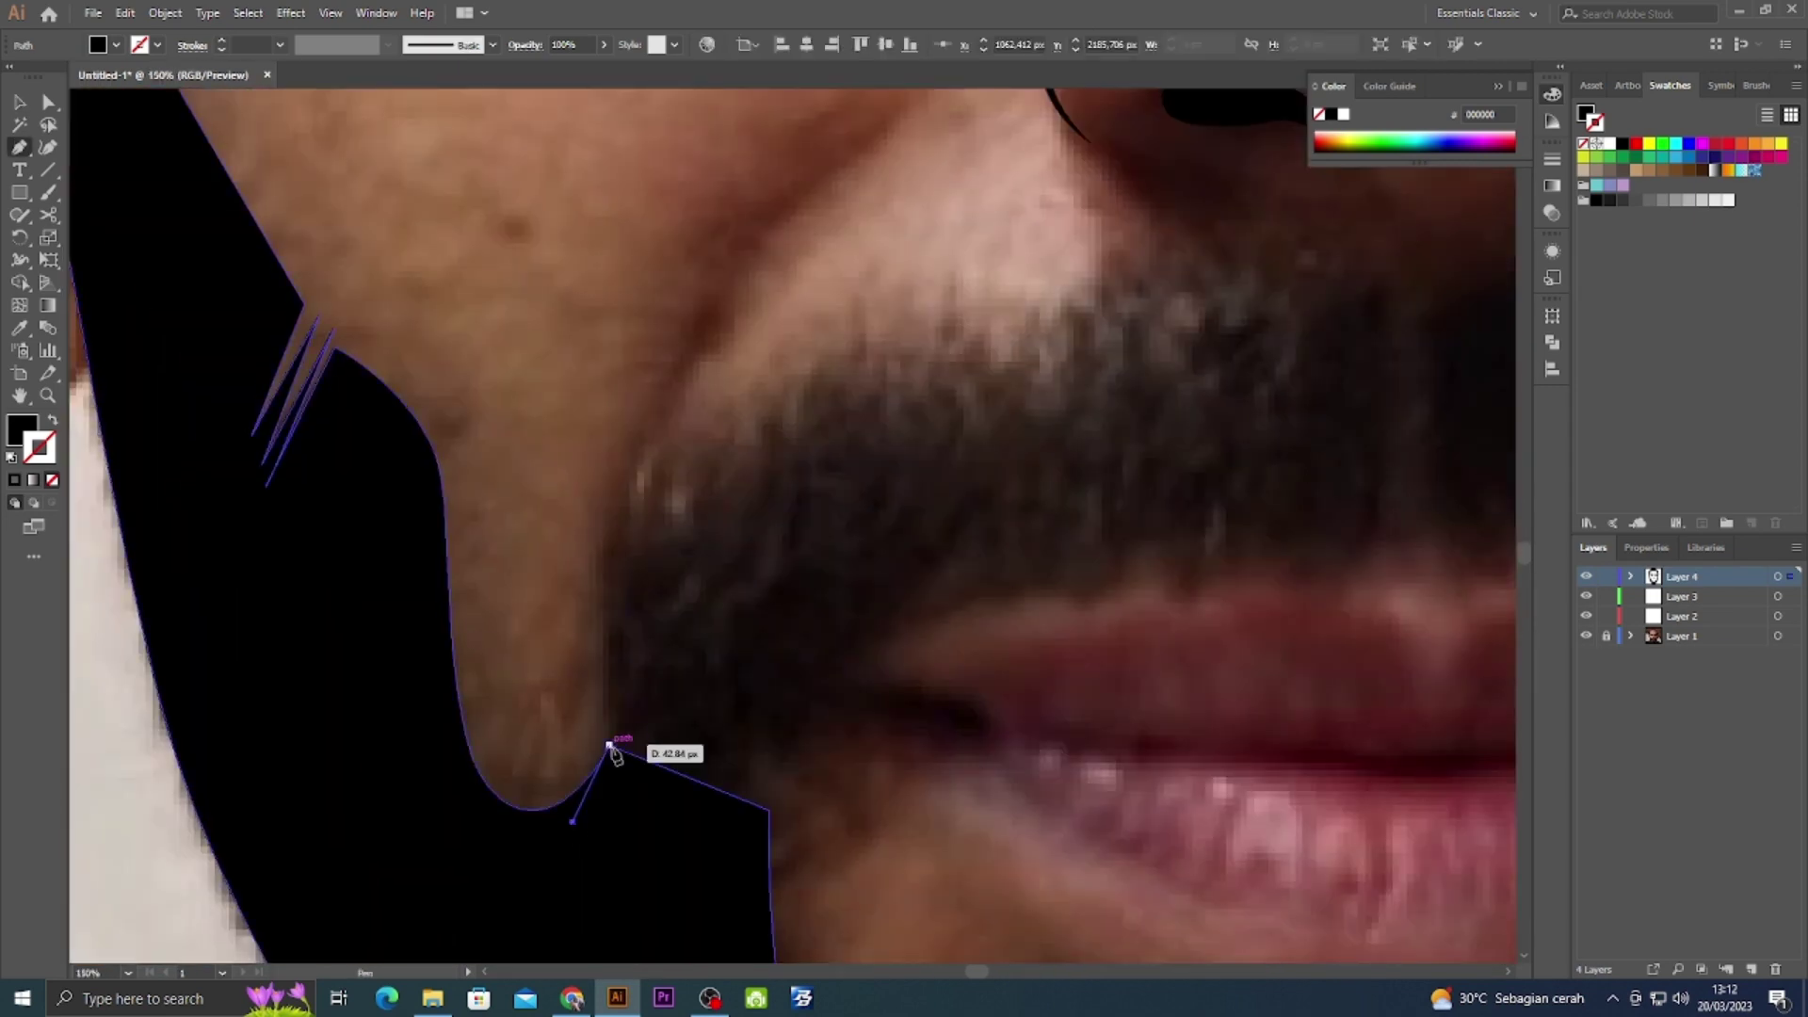
click(662, 466)
click(765, 382)
click(809, 461)
scroll(809, 462, up, 5)
click(704, 574)
Trace a spiky moustache path from under the nose along its lower edge beside the mouth.
click(927, 582)
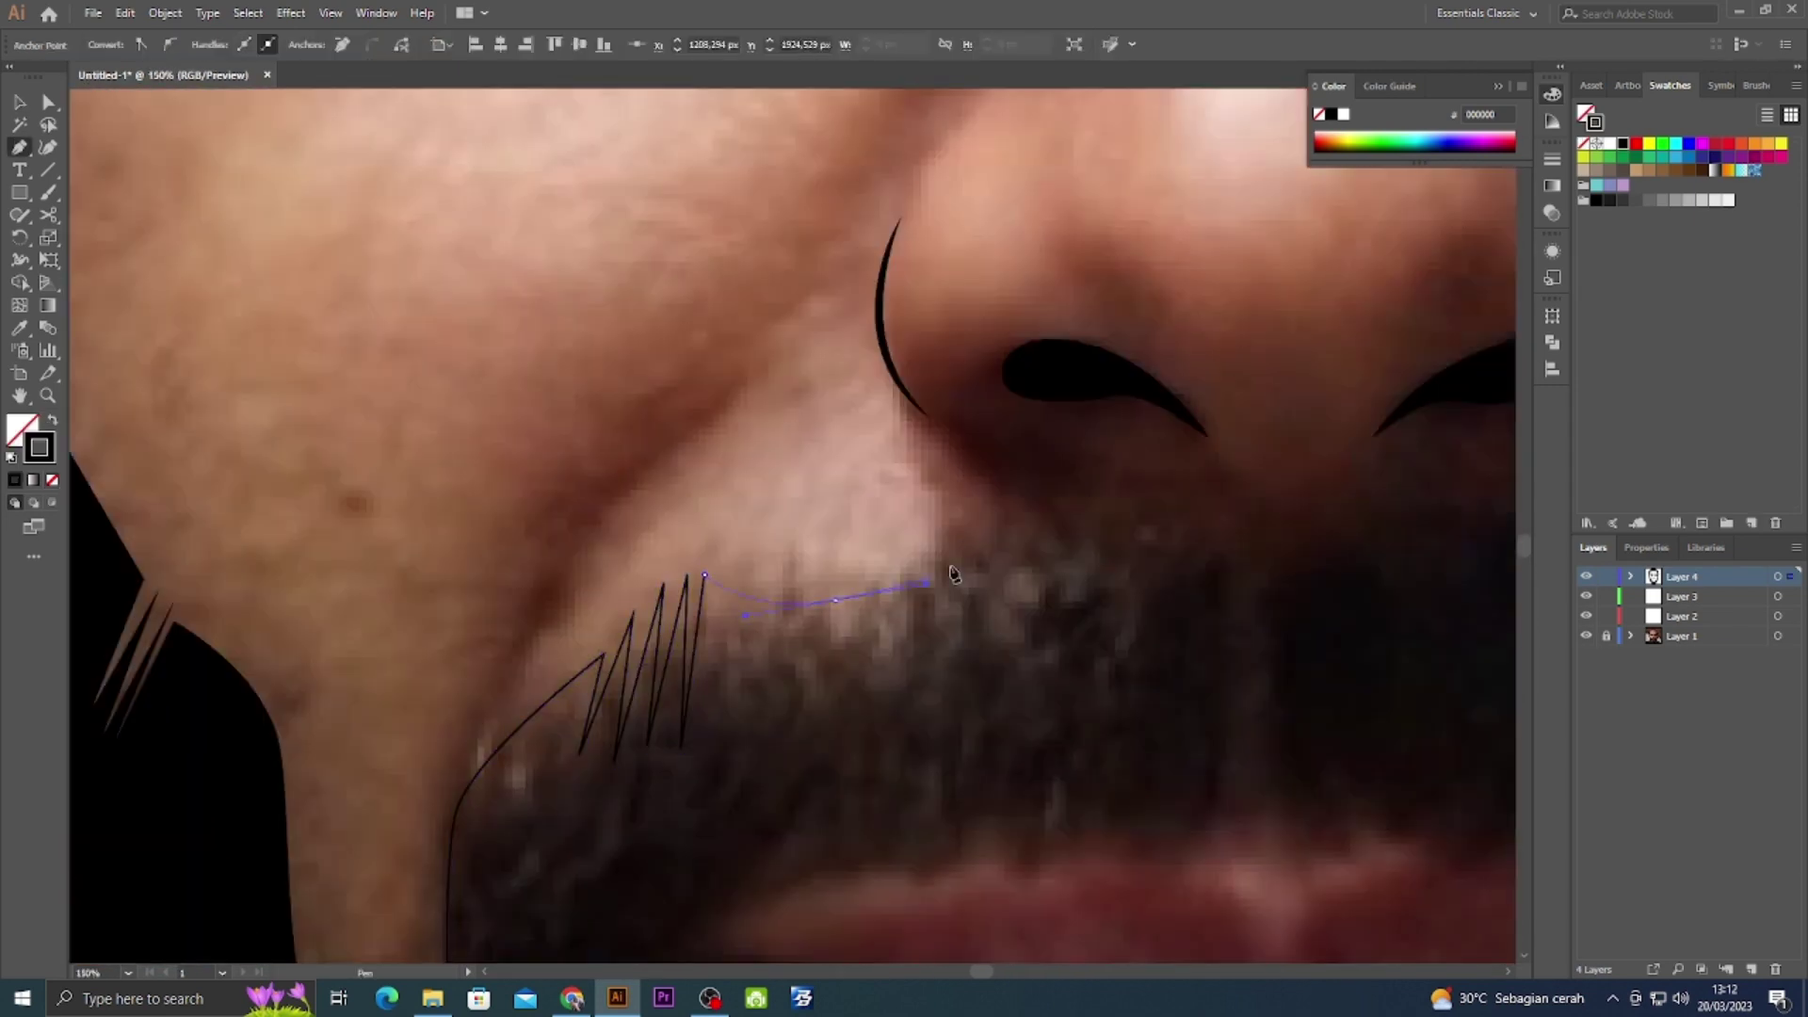
click(1000, 514)
click(1027, 624)
click(1119, 522)
scroll(970, 634, right, 5)
click(866, 621)
scroll(866, 631, right, 5)
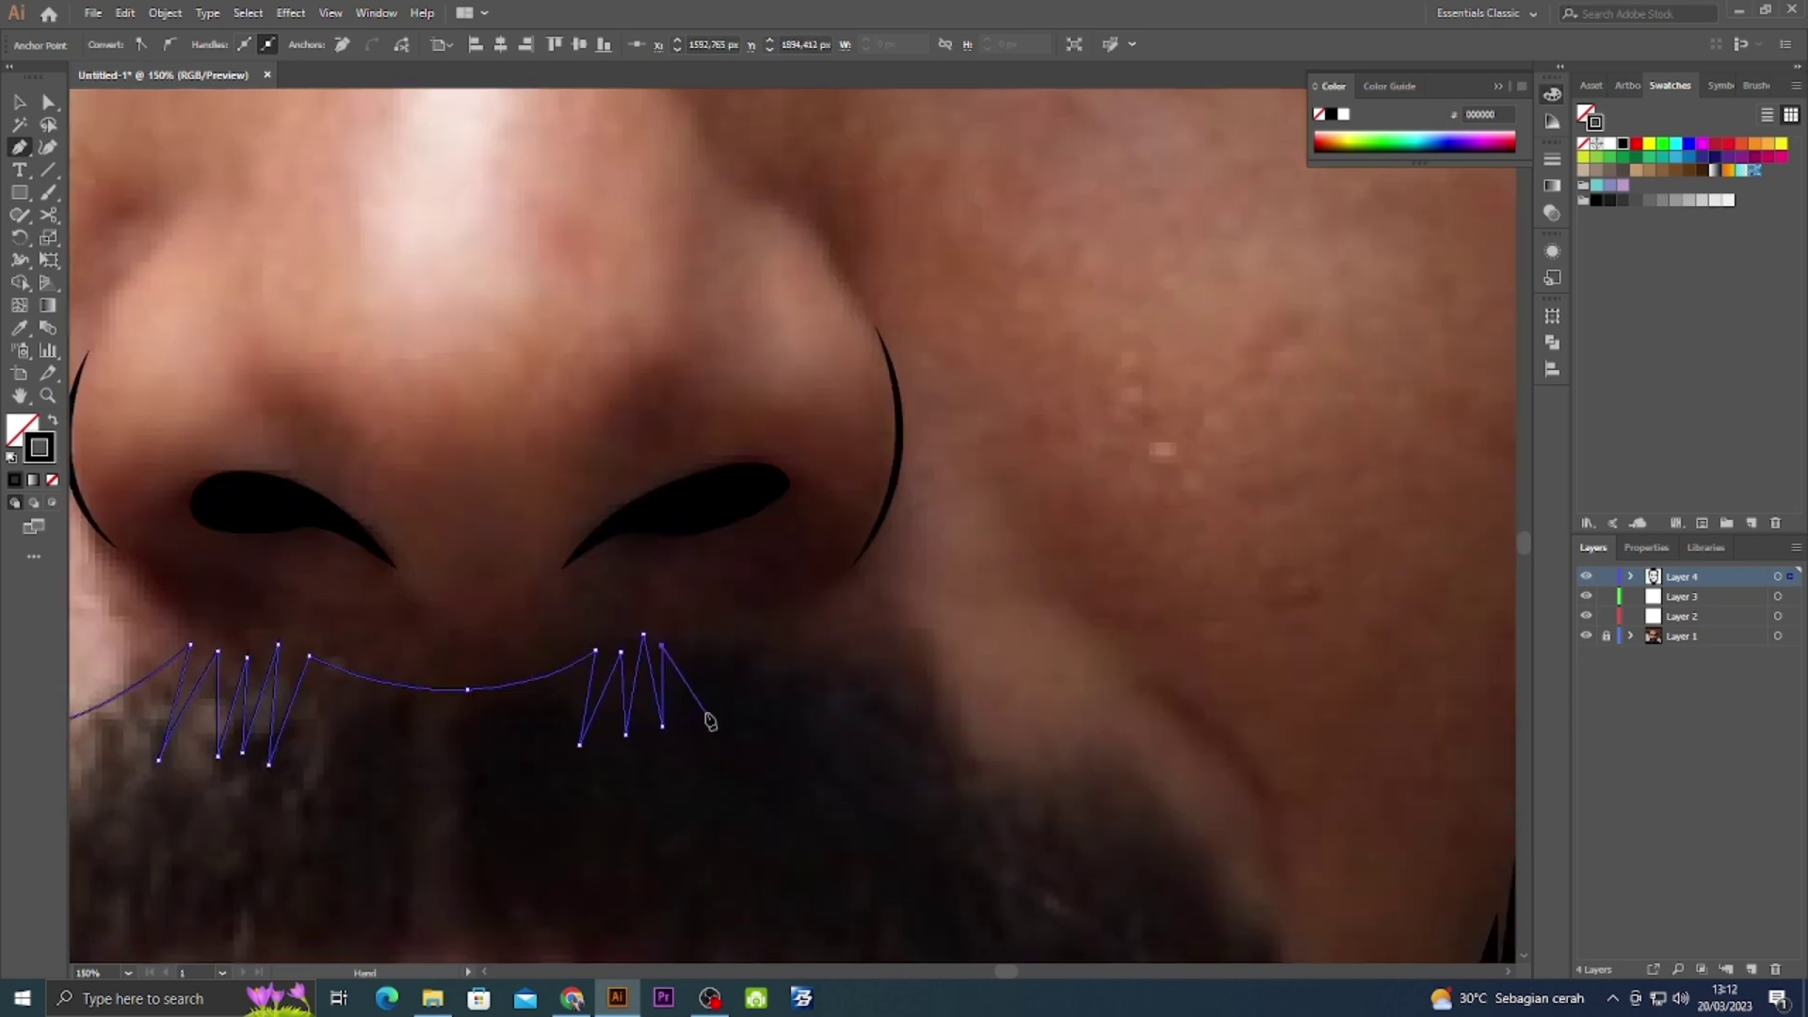
scroll(748, 686, right, 5)
click(829, 627)
scroll(695, 686, down, 5)
click(545, 504)
scroll(545, 505, down, 3)
mouse_move(778, 634)
mouse_down()
mouse_move(771, 704)
mouse_move(787, 578)
mouse_up()
Trace the upper lip edge from the mouth corner to the jaw corner and finish the path.
click(767, 808)
scroll(759, 658, down, 3)
click(664, 747)
drag(610, 603, 577, 565)
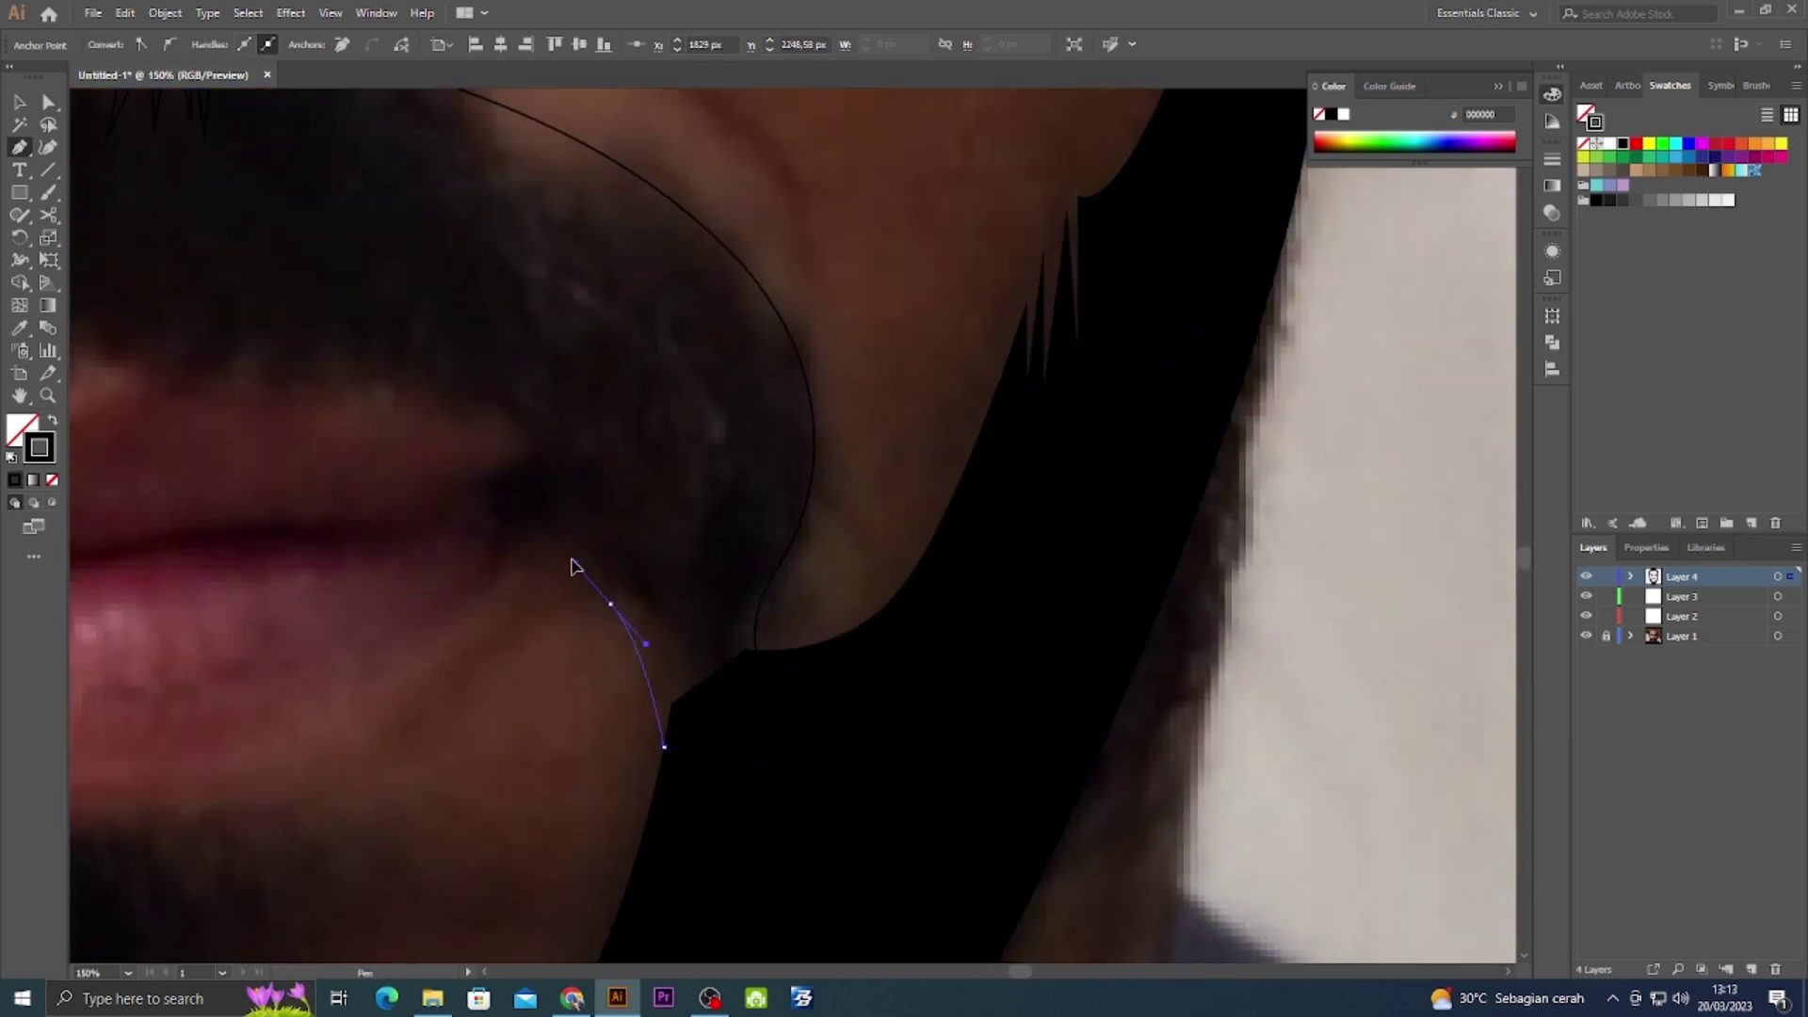
scroll(577, 565, up, 5)
scroll(596, 634, up, 5)
click(960, 692)
click(740, 685)
click(606, 718)
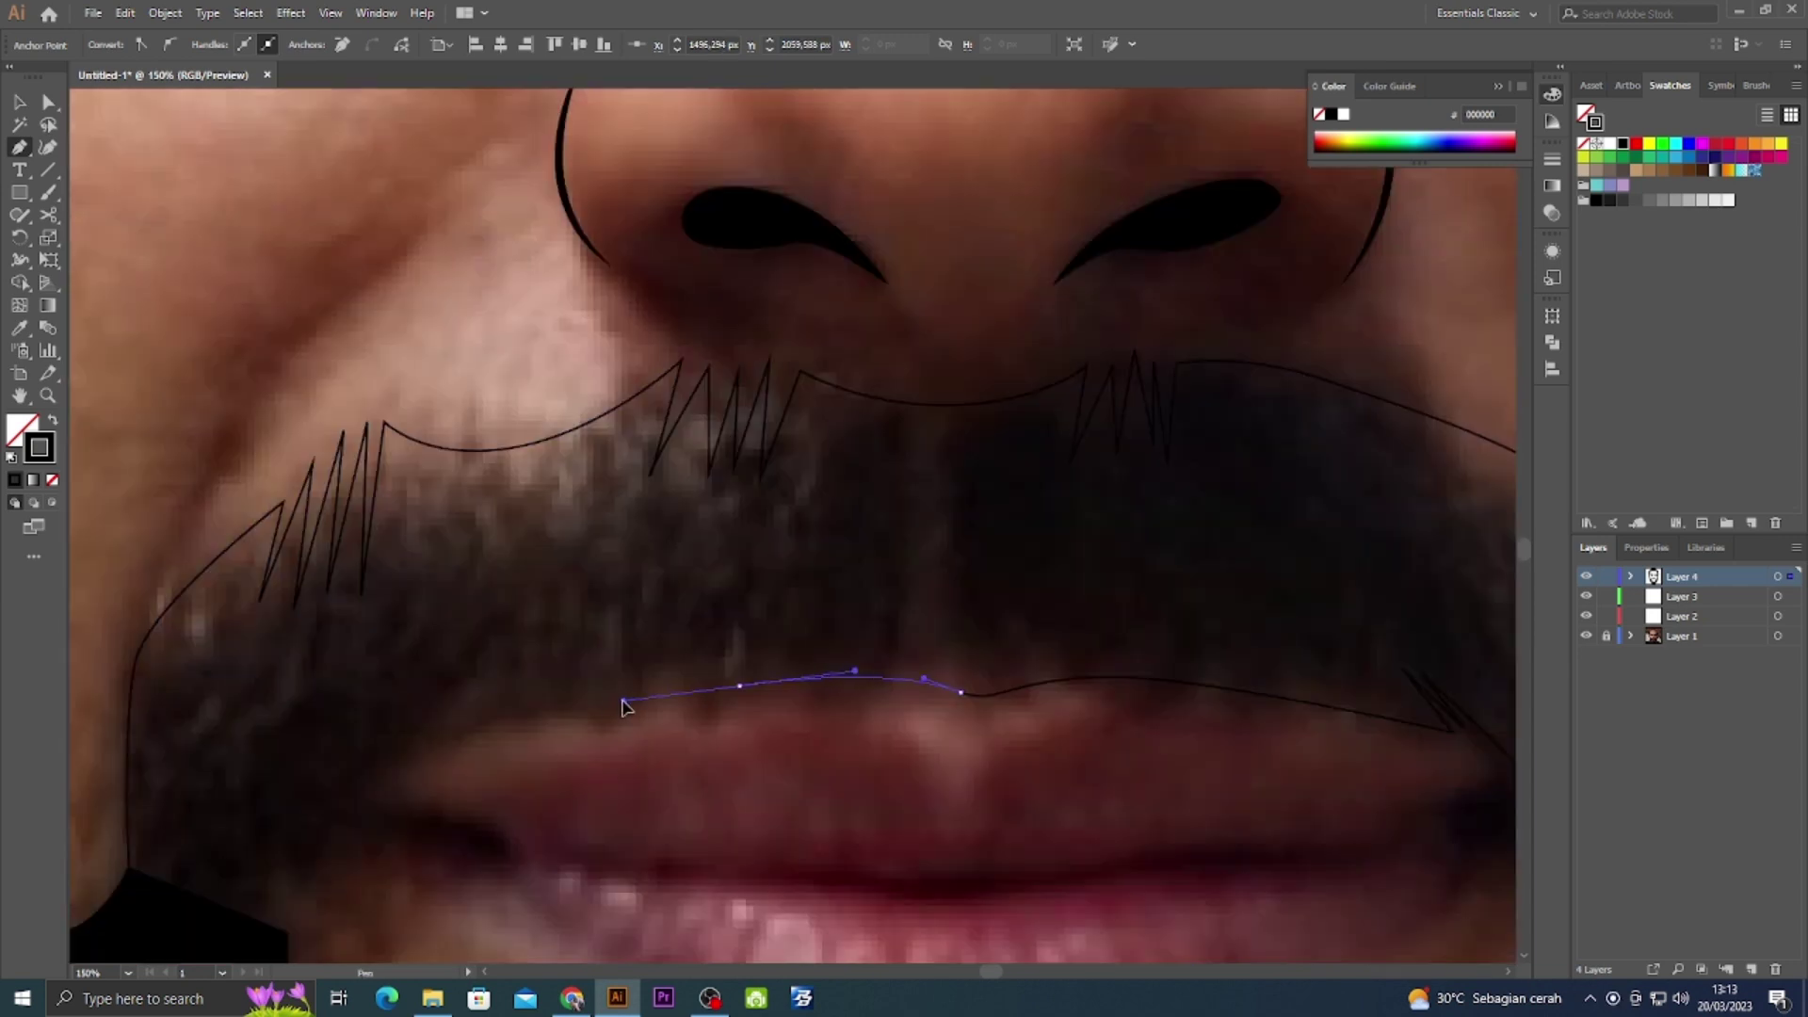
scroll(622, 706, left, 5)
click(694, 678)
scroll(694, 678, down, 2)
click(675, 754)
click(484, 759)
key(v)
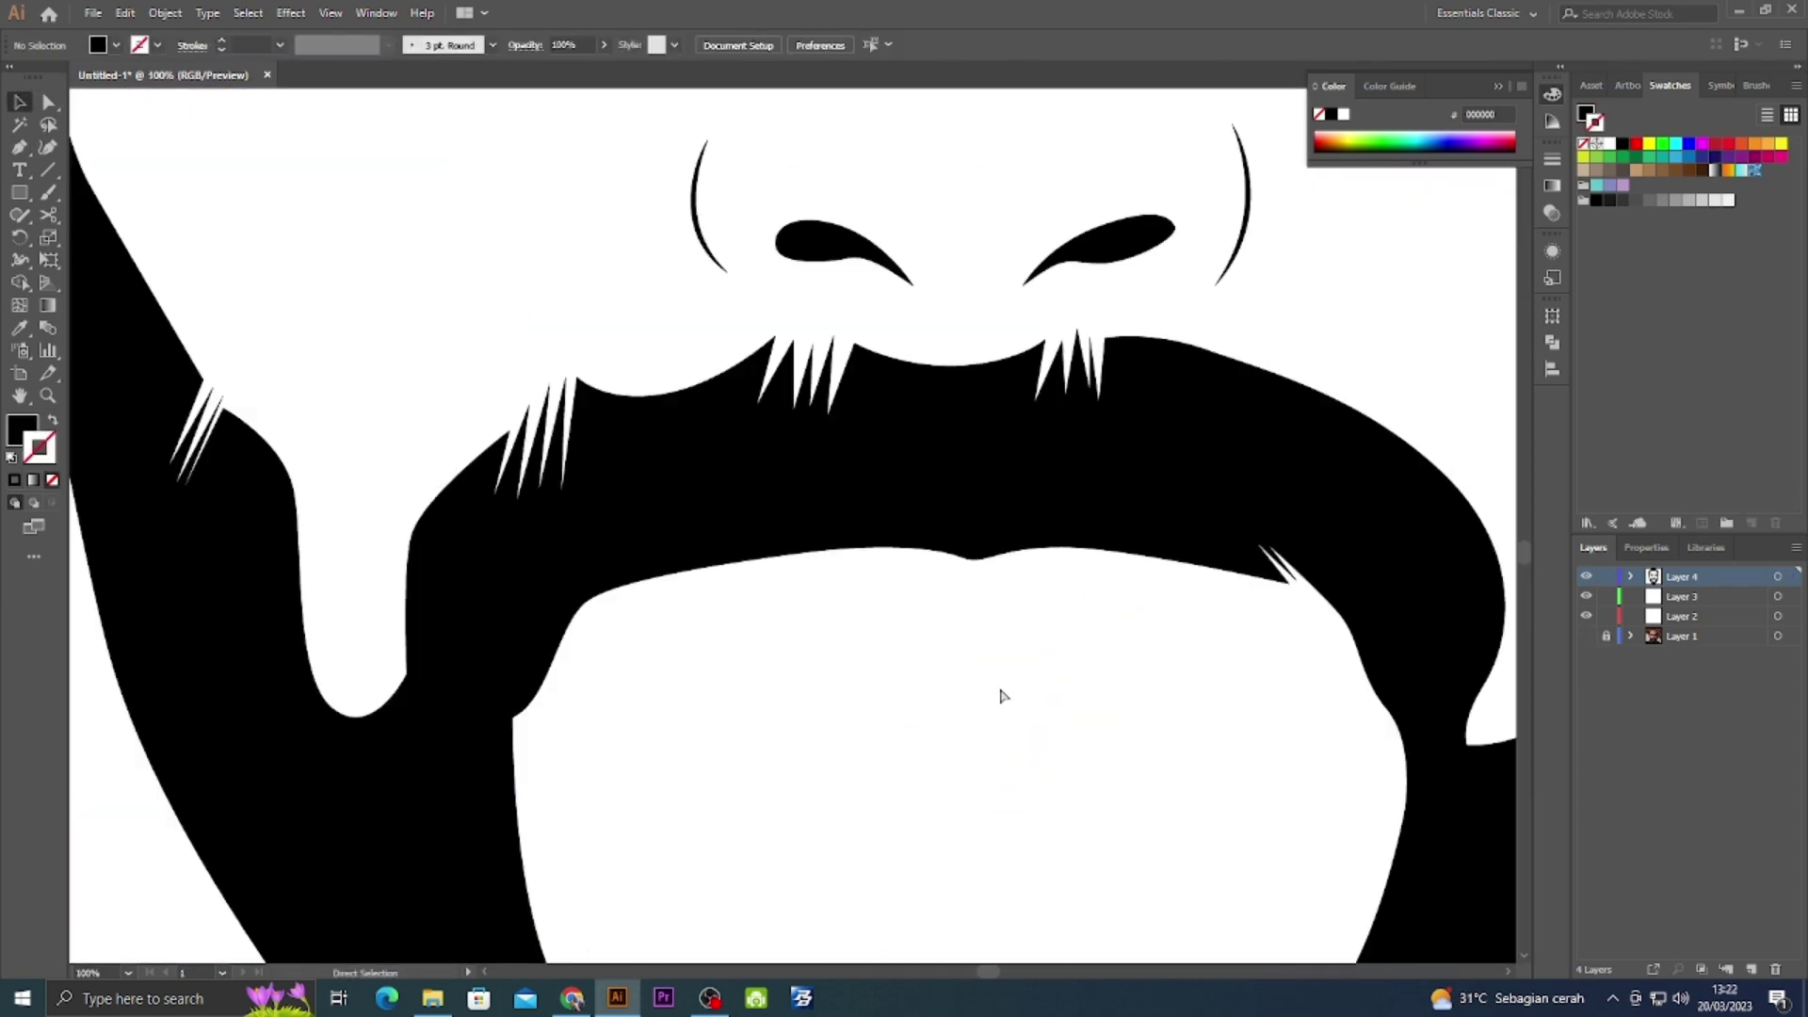
Show the photo and begin the lip parting line from the left corner with curved outline anchors.
click(1586, 636)
scroll(747, 829, up, 3)
scroll(747, 836, up, 3)
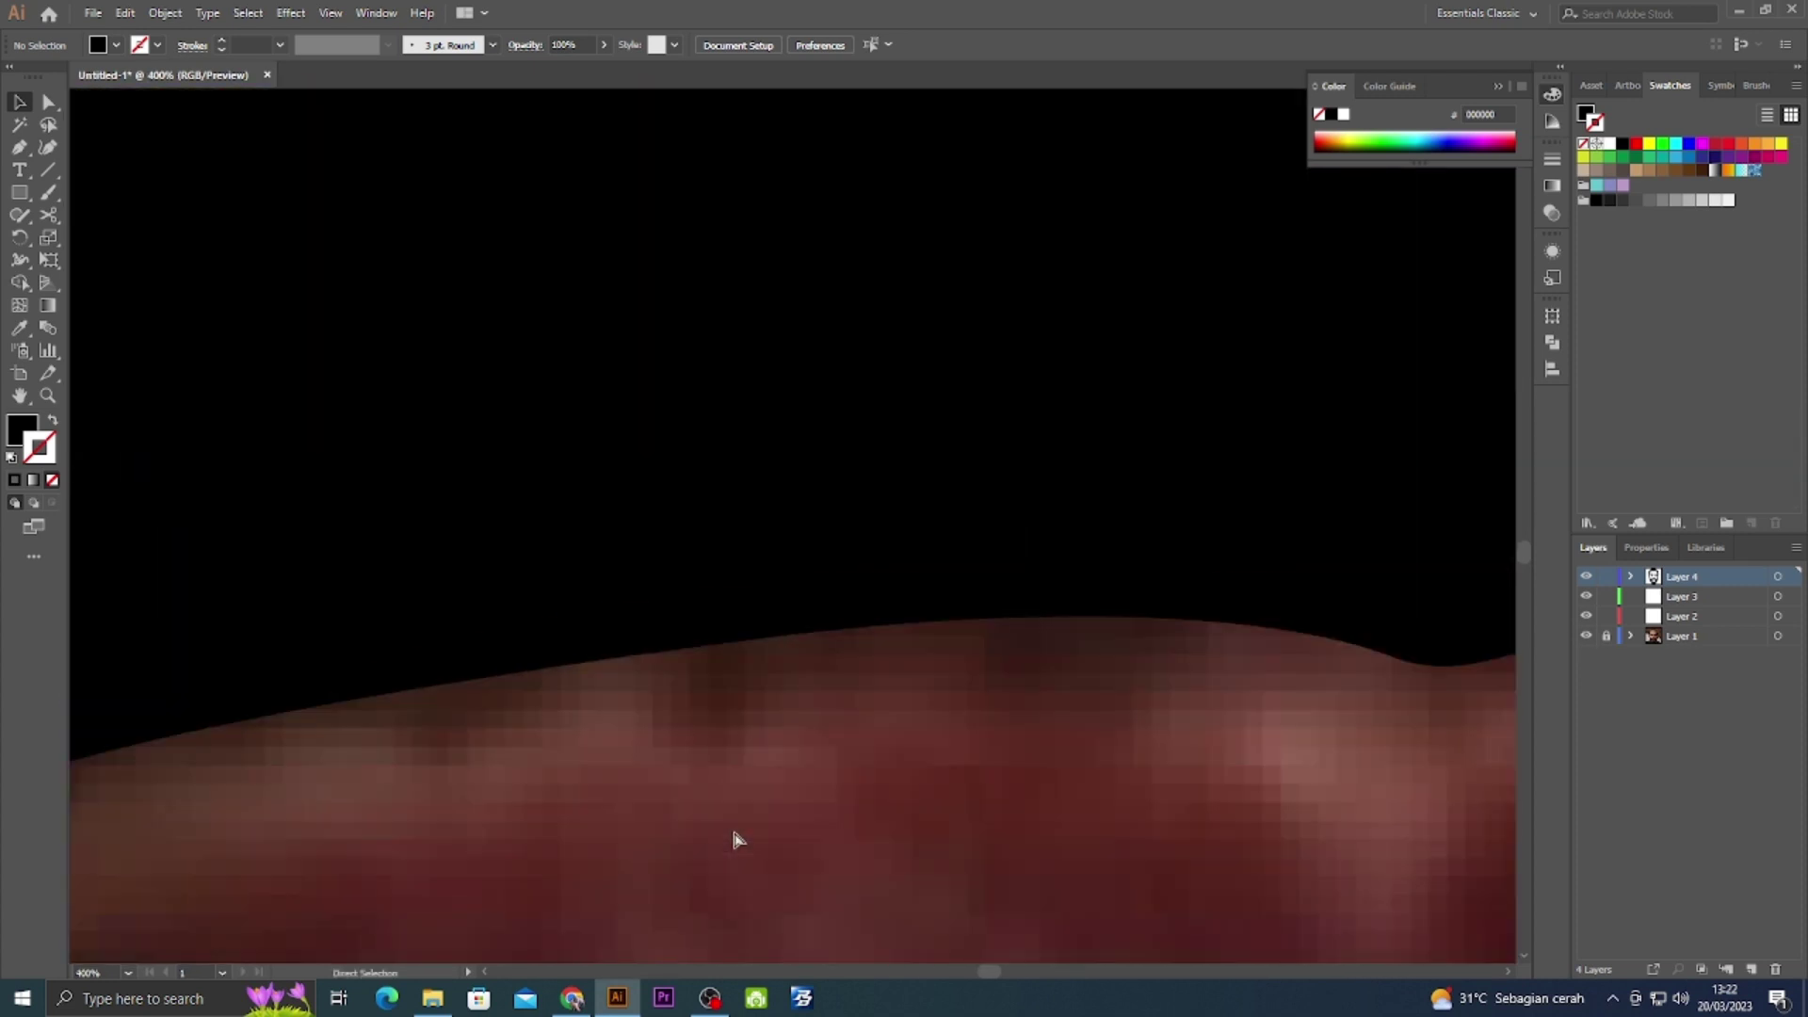
scroll(735, 839, down, 4)
click(466, 711)
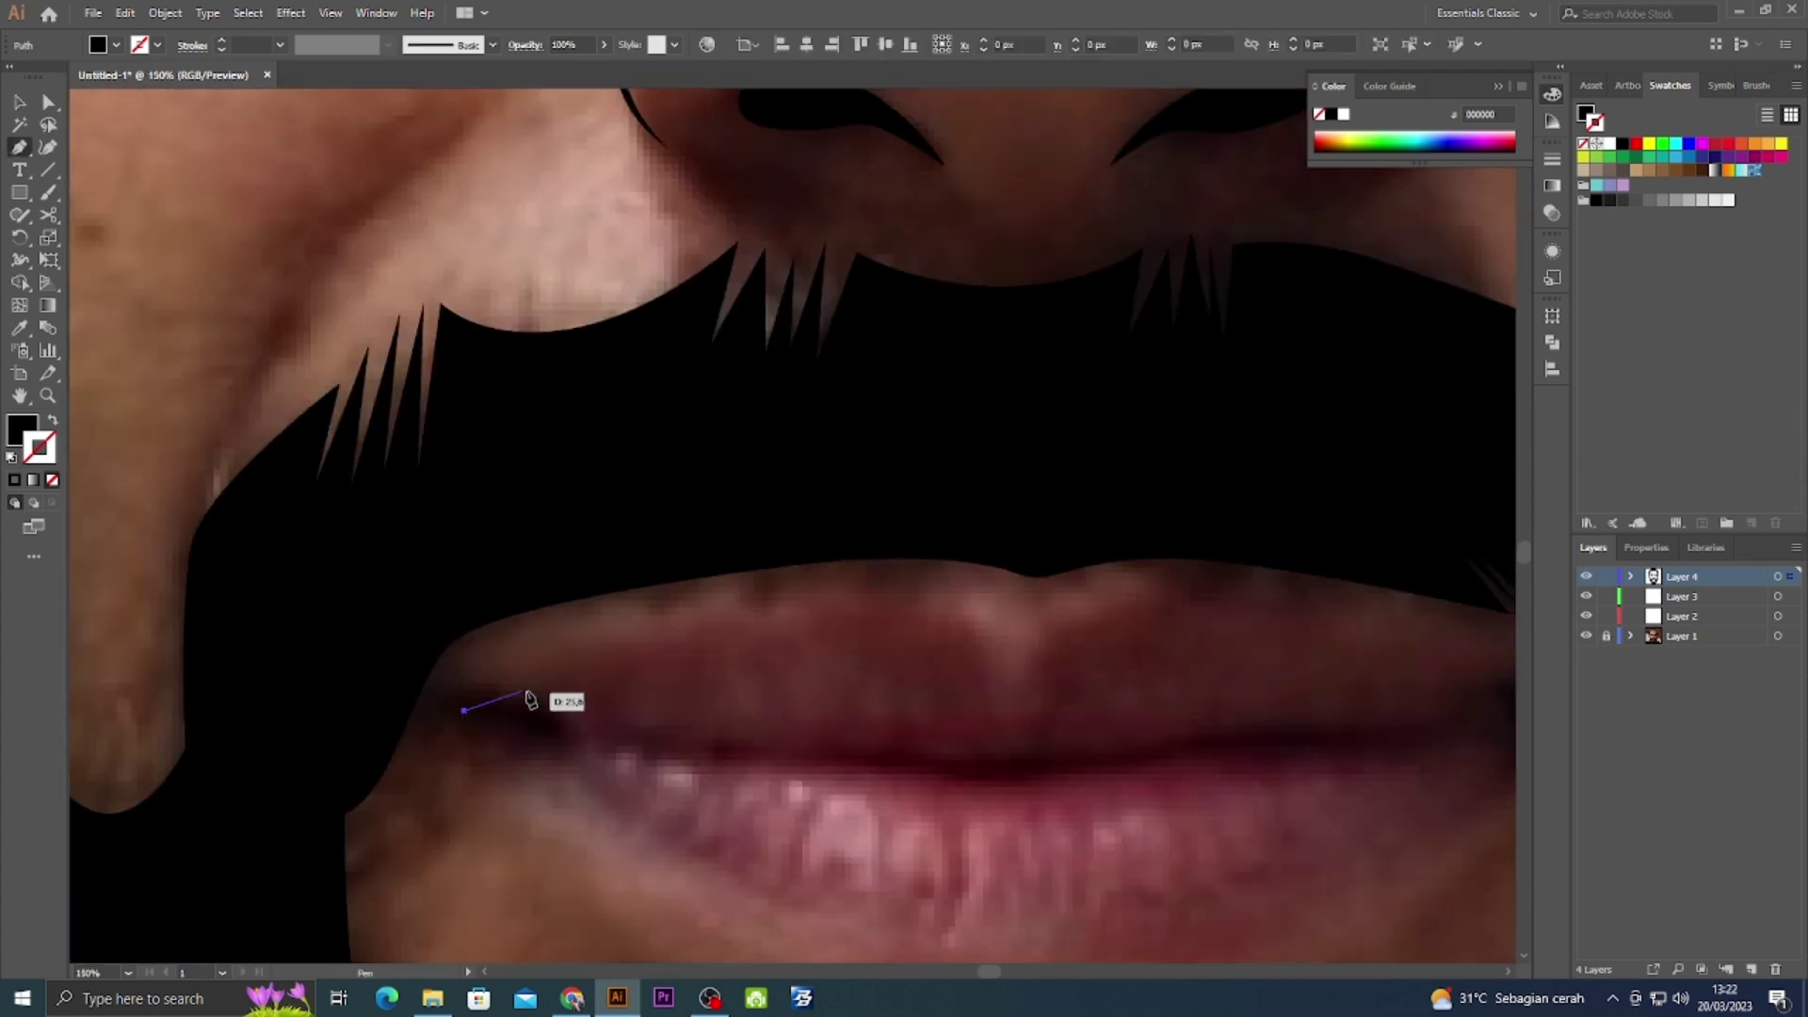
drag(557, 717, 591, 740)
key(shift+x)
mouse_move(986, 766)
mouse_down()
mouse_move(1025, 782)
mouse_move(907, 748)
mouse_up()
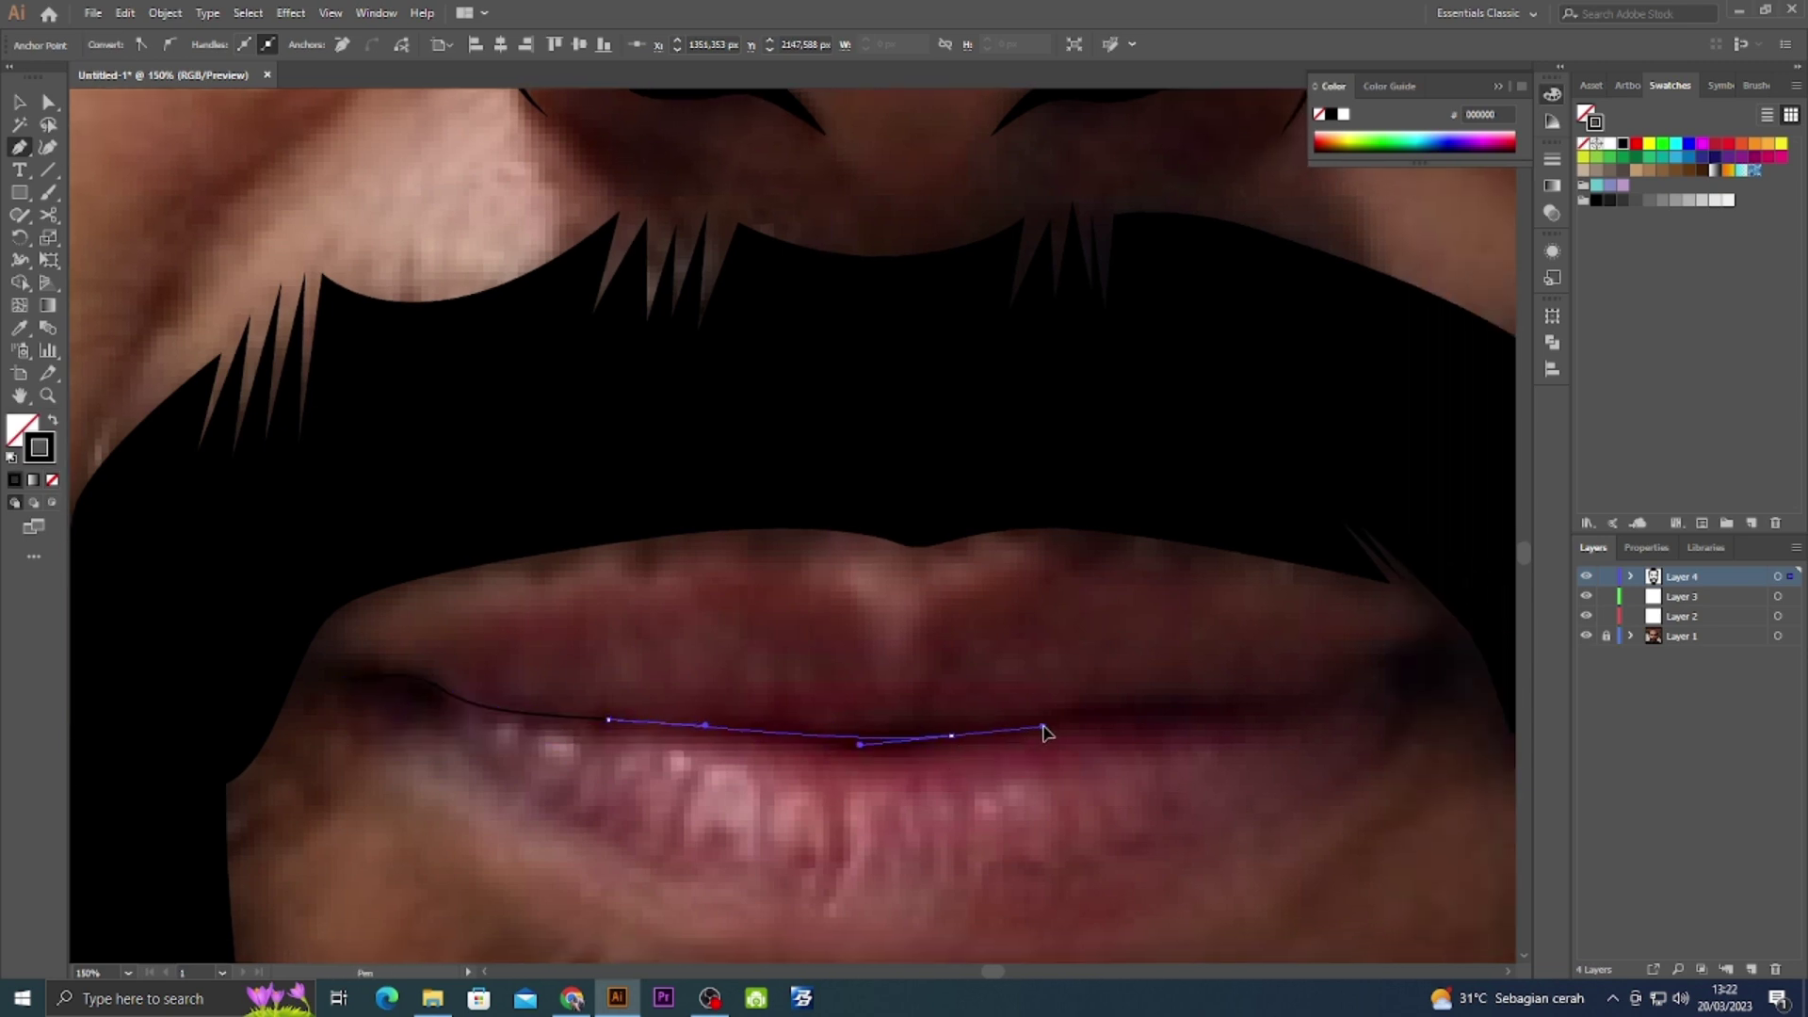
Carry the lip line to the right mouth corner and back, close it at the left corner, then zoom out.
drag(1045, 733, 746, 800)
drag(901, 793, 675, 821)
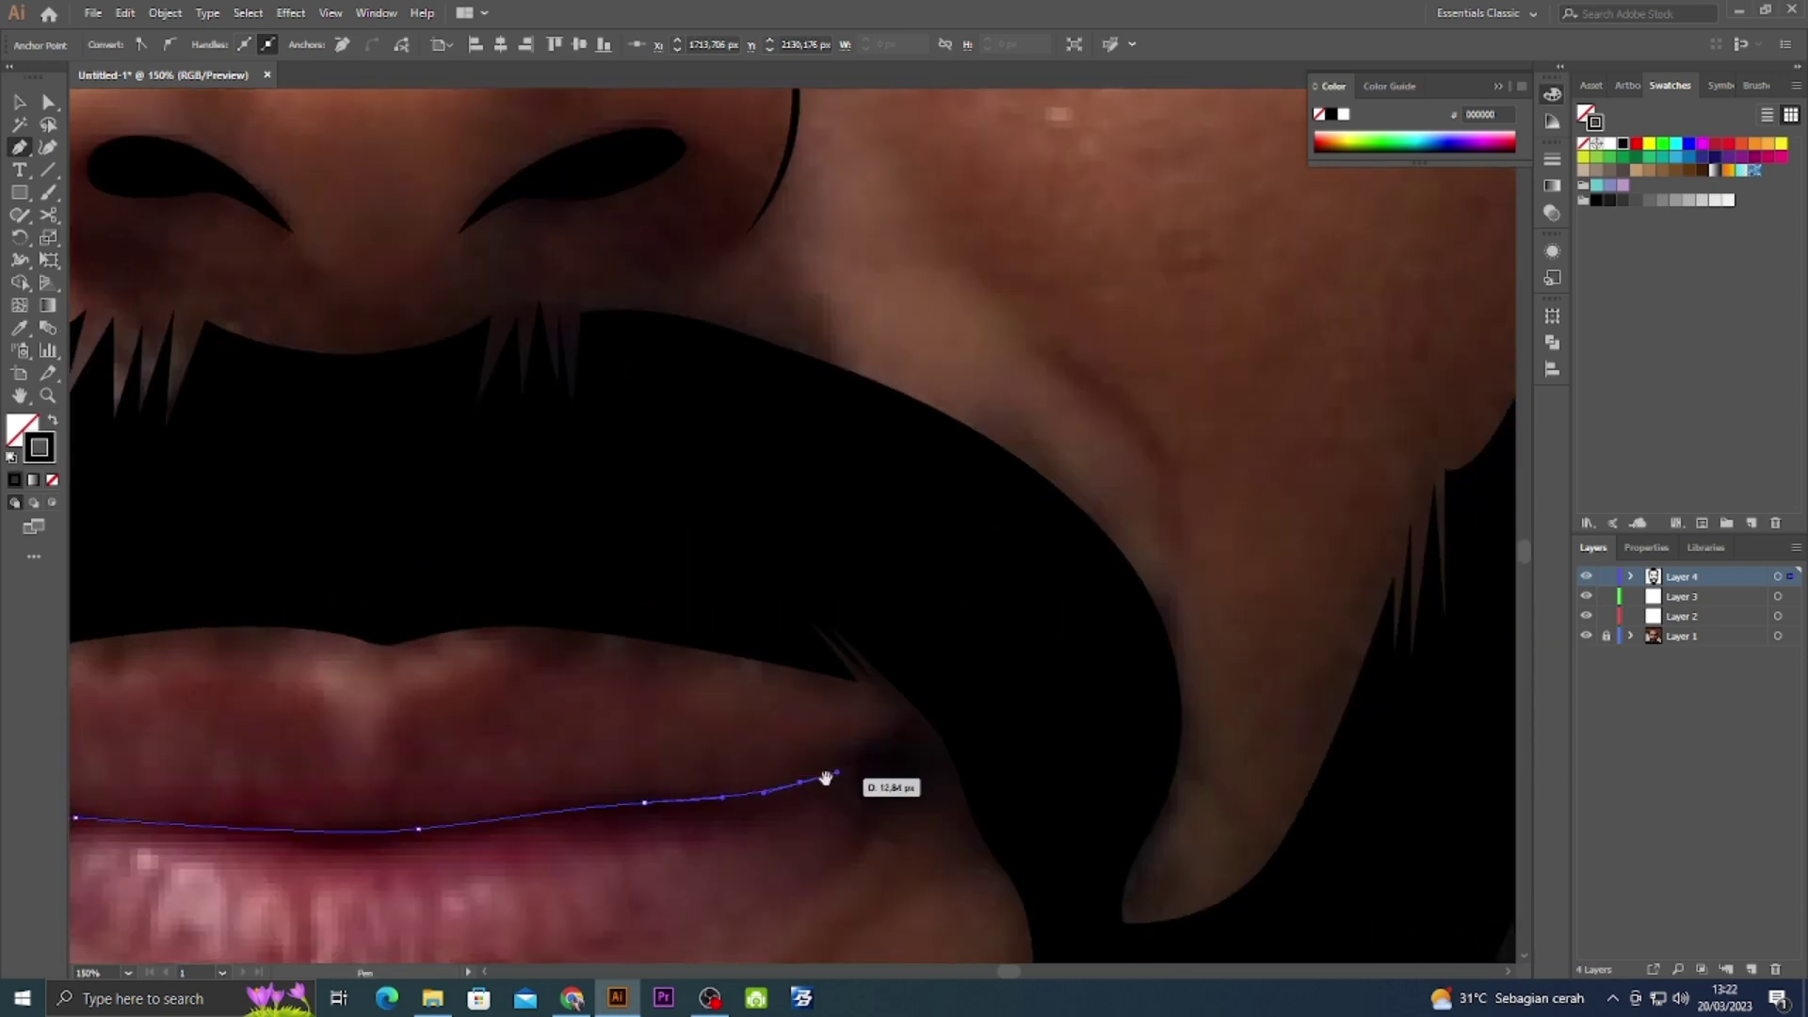
drag(825, 778, 761, 783)
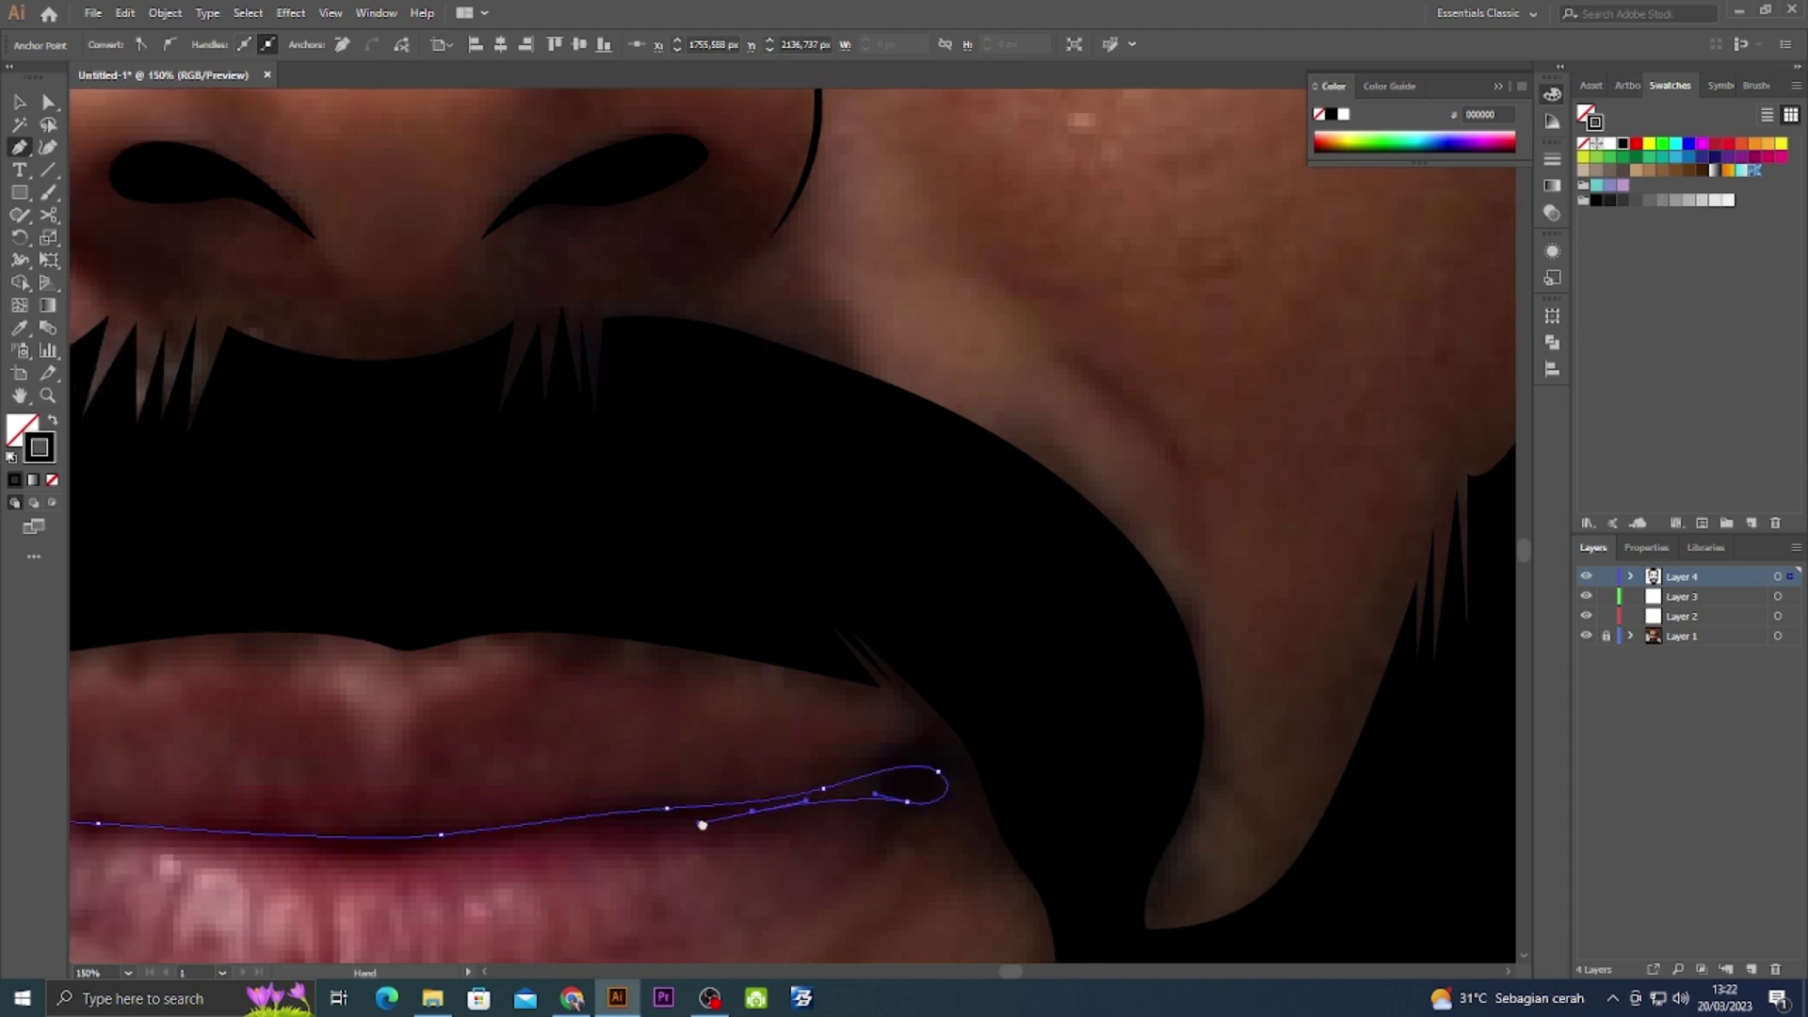
drag(622, 828, 1083, 801)
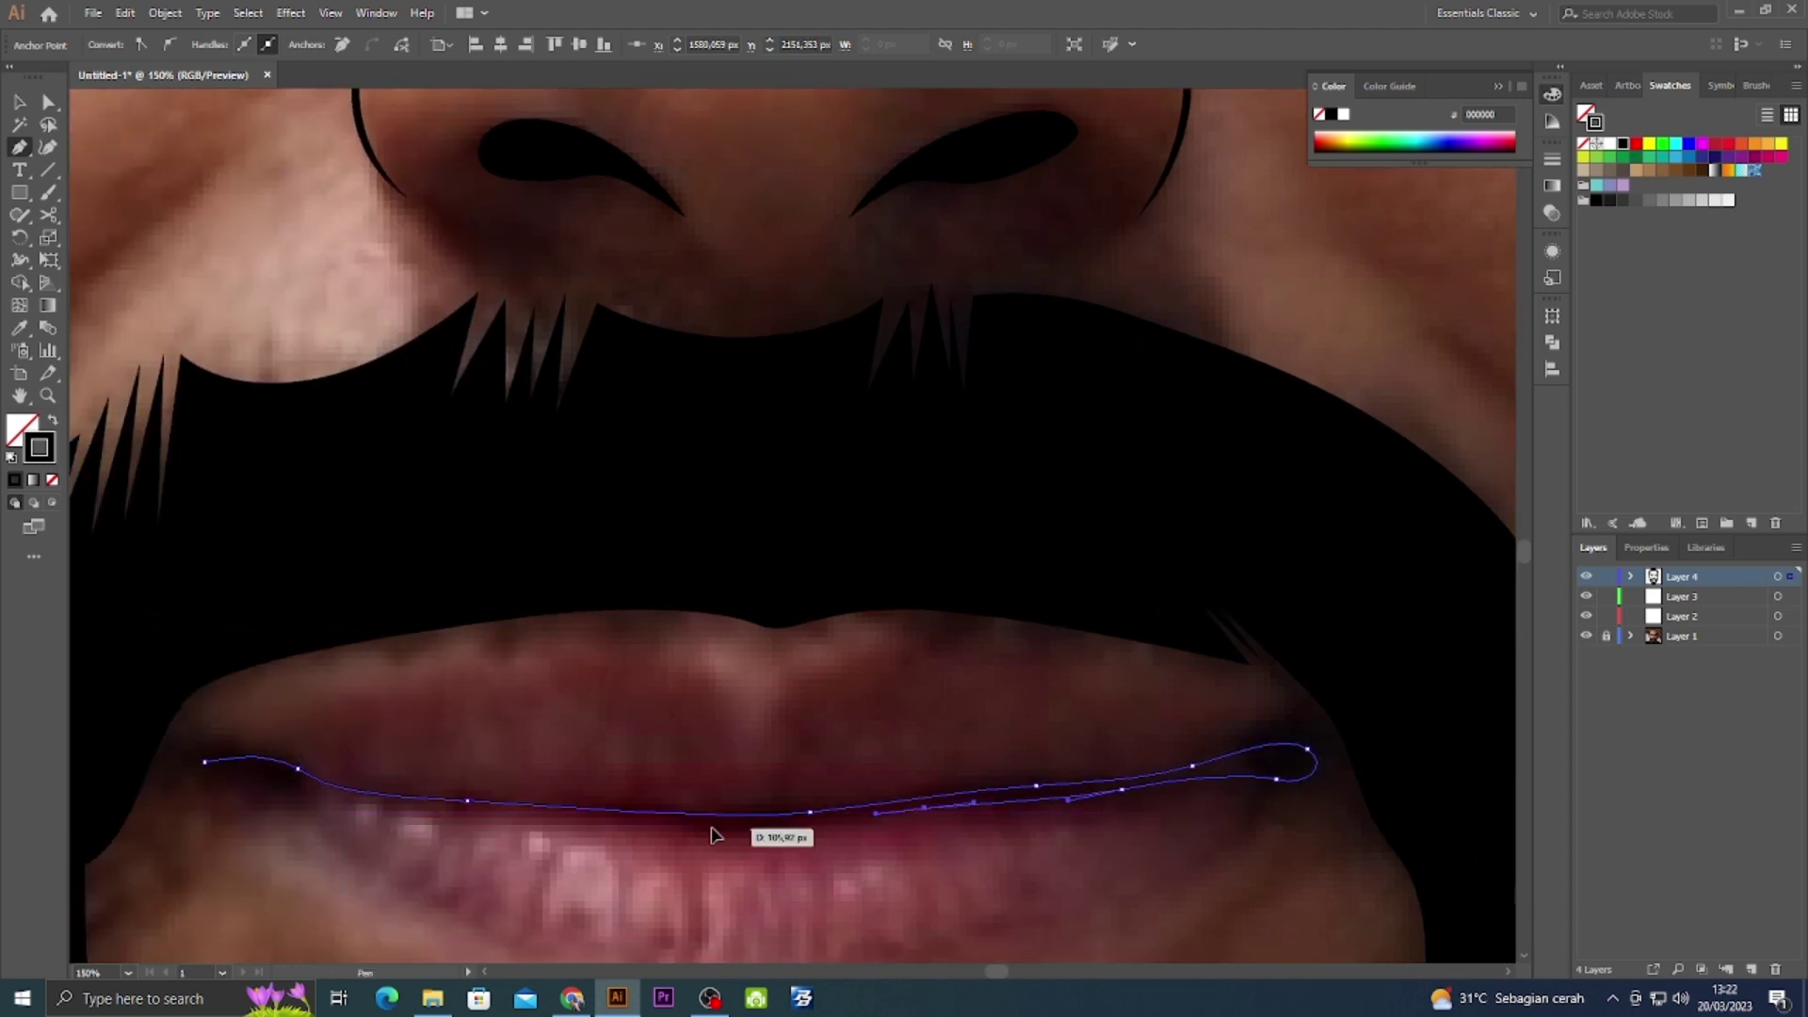
drag(713, 835, 607, 822)
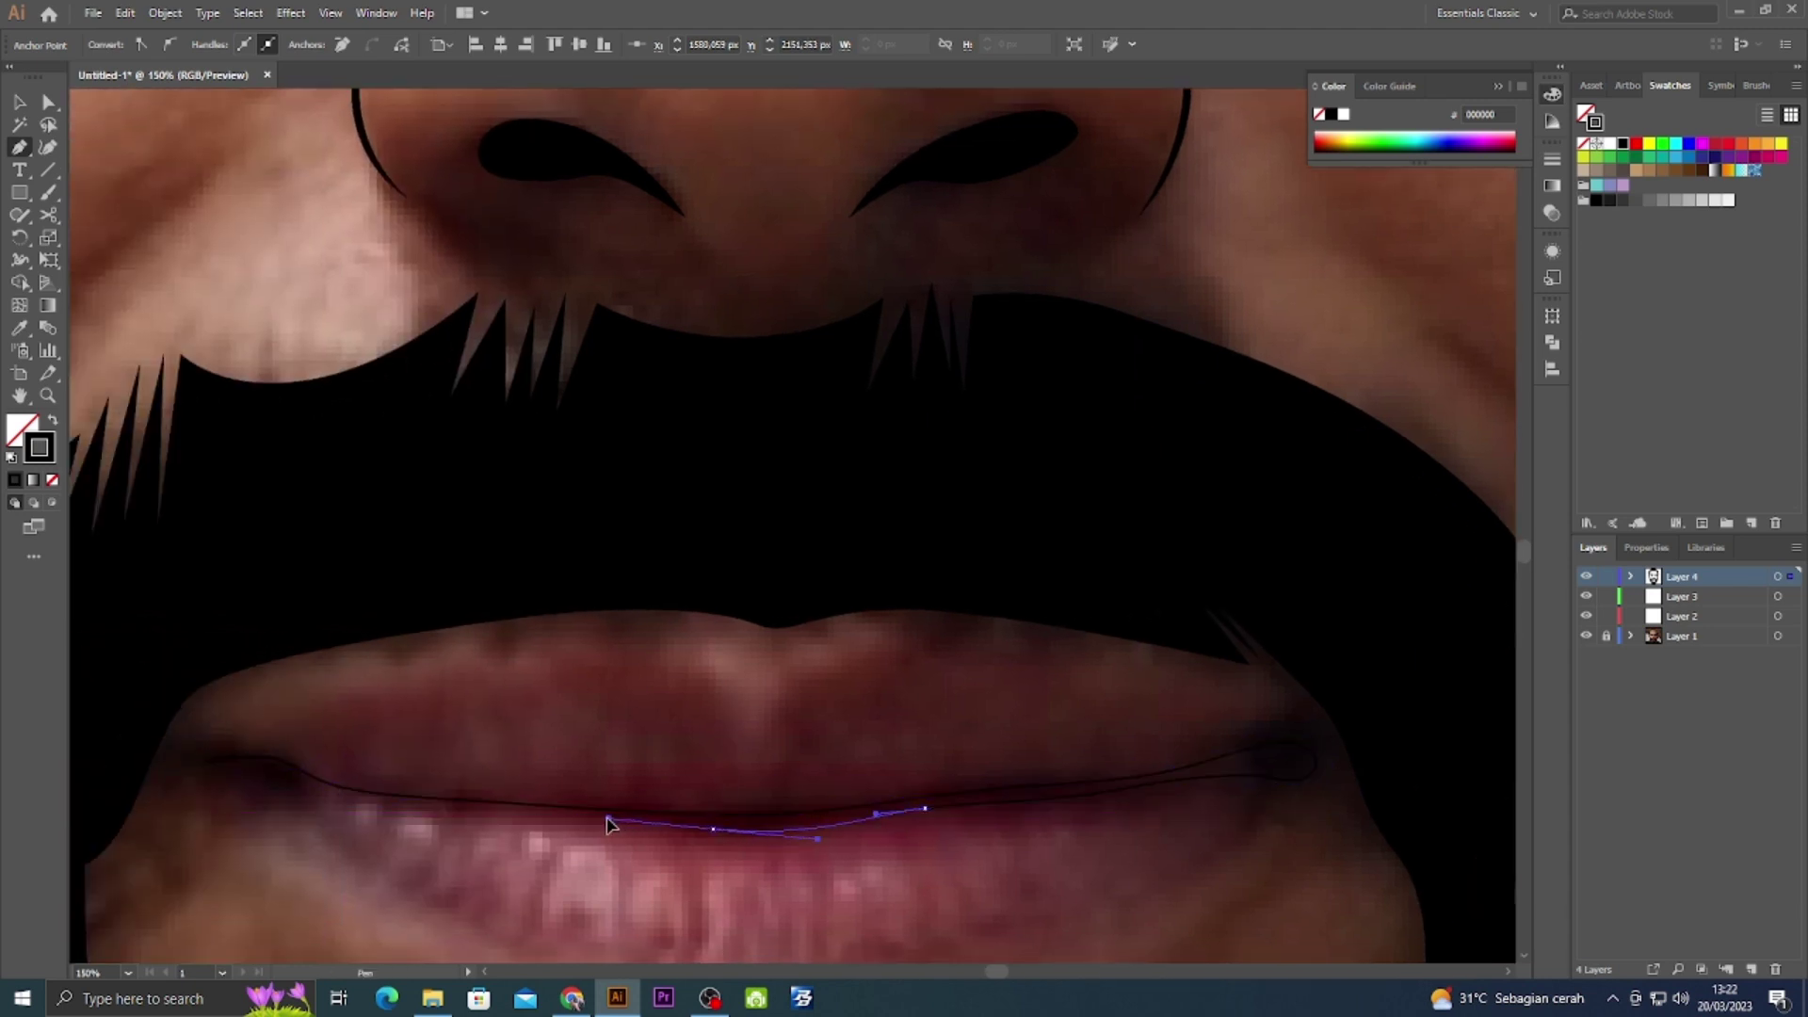
scroll(614, 819, left, 5)
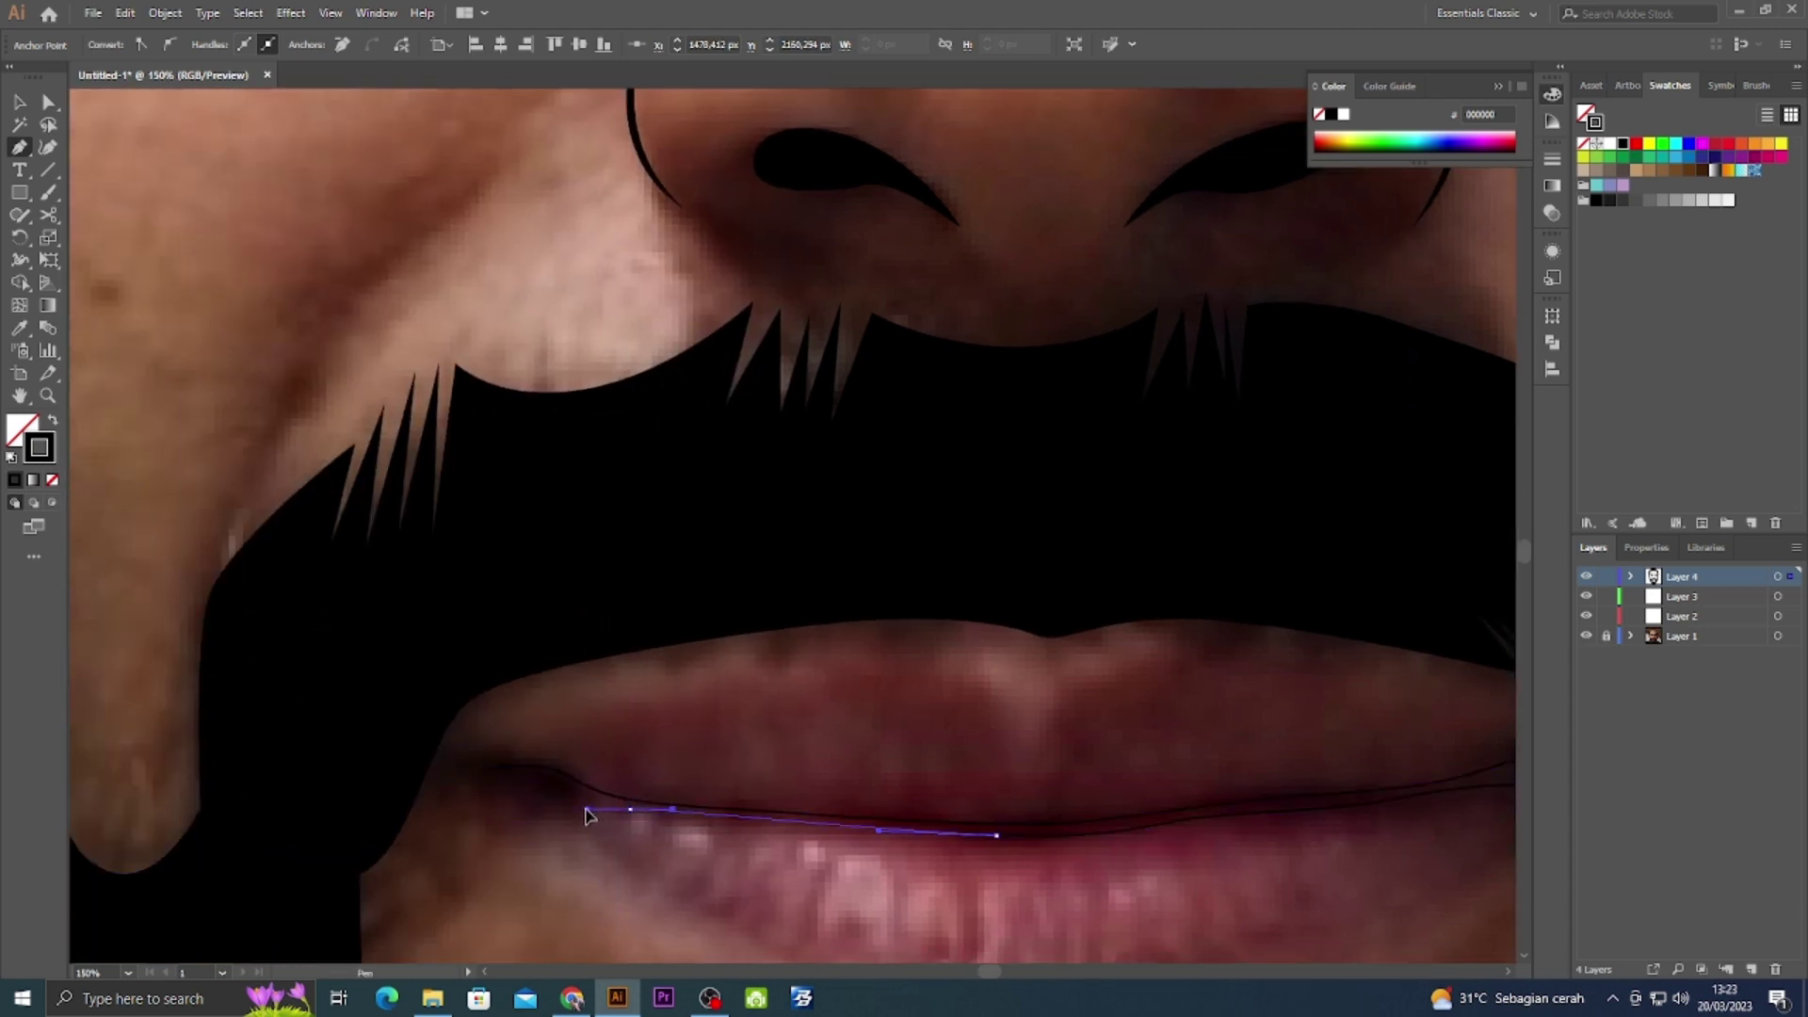
click(482, 779)
ctrl+click(732, 721)
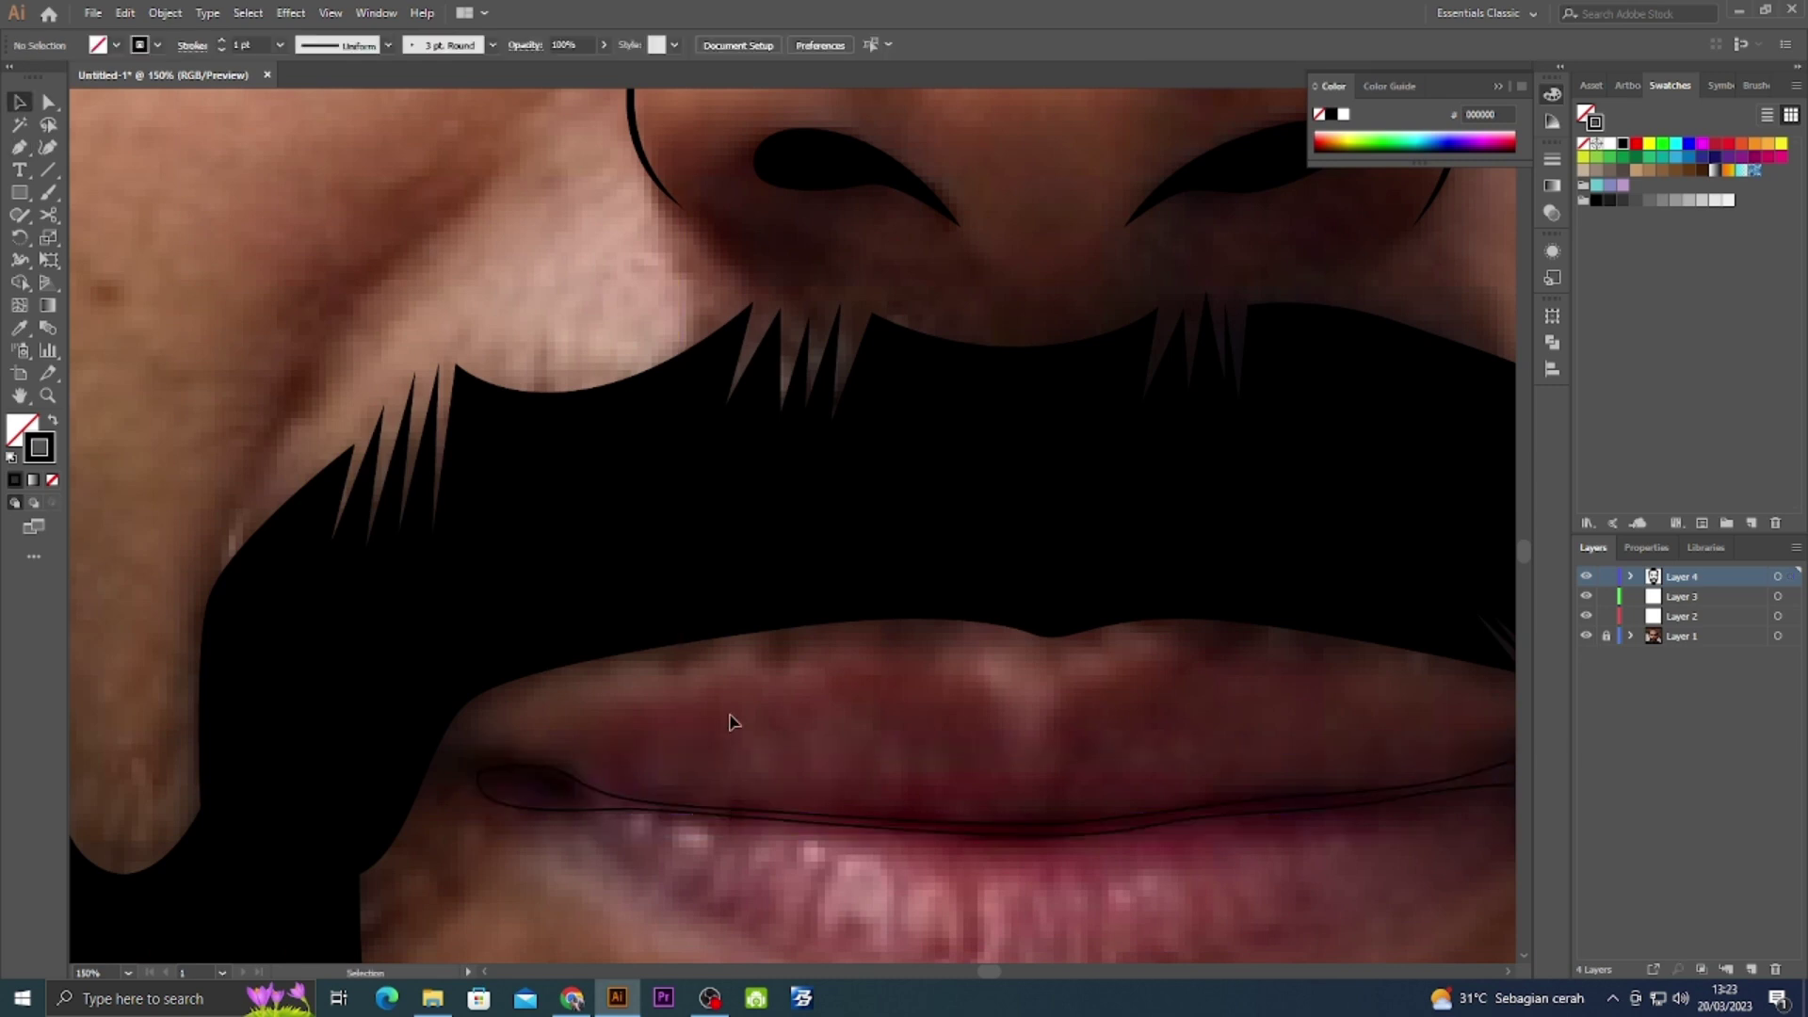
click(879, 759)
click(953, 739)
key(ctrl+minus)
key(ctrl+minus)
key(ctrl+minus)
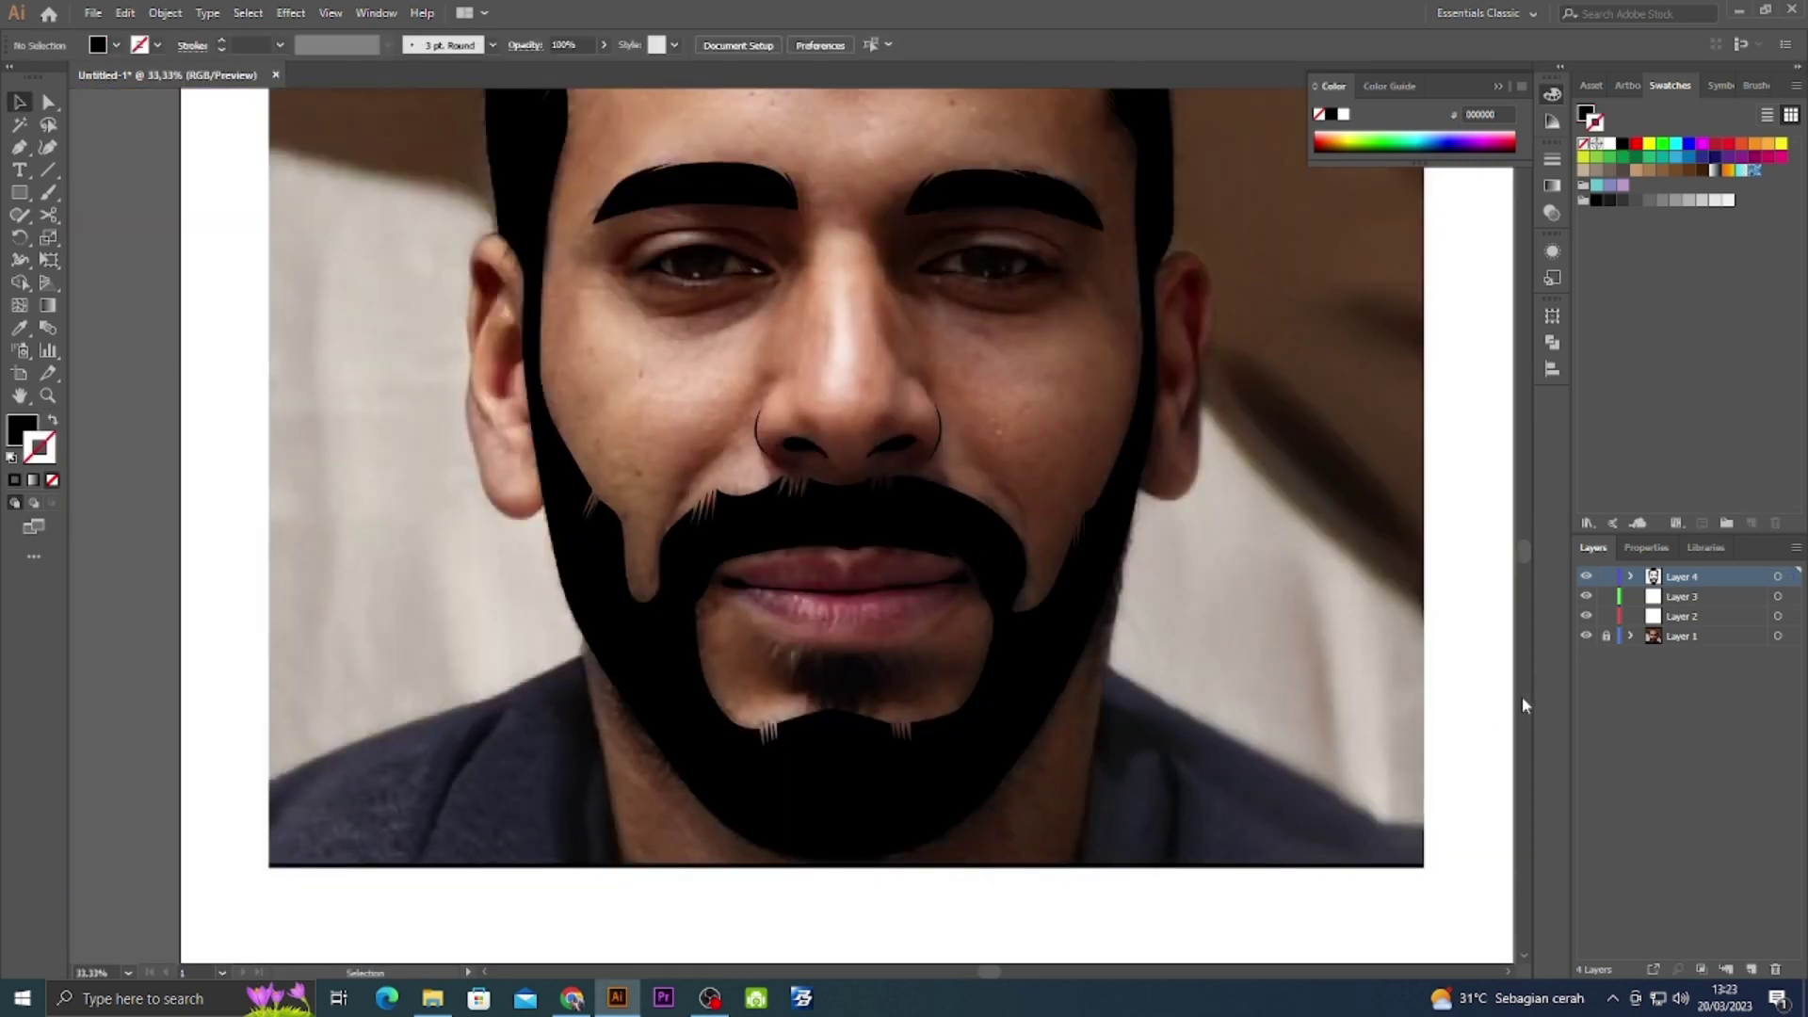
Start the chin tuft outline below the lower lip with a curved edge and zigzag hair points.
click(1586, 635)
scroll(829, 565, down, 2)
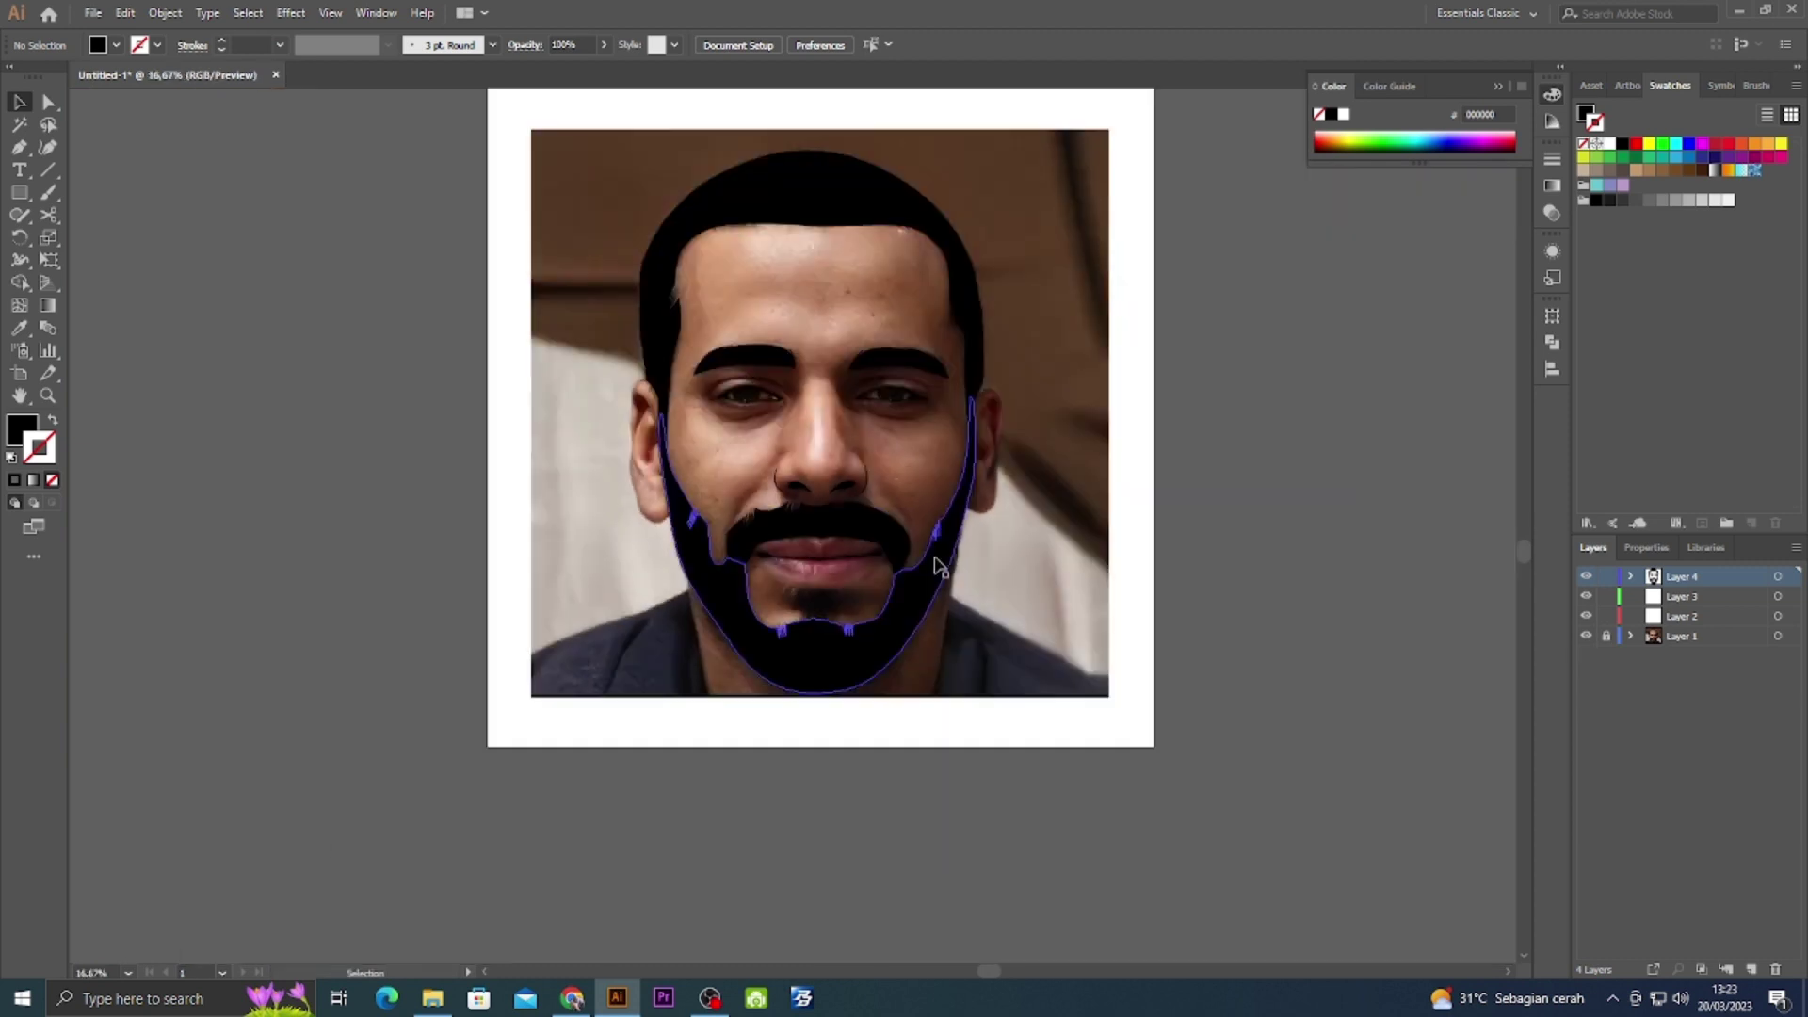
scroll(847, 674, up, 5)
key(p)
scroll(810, 593, down, 2)
click(626, 552)
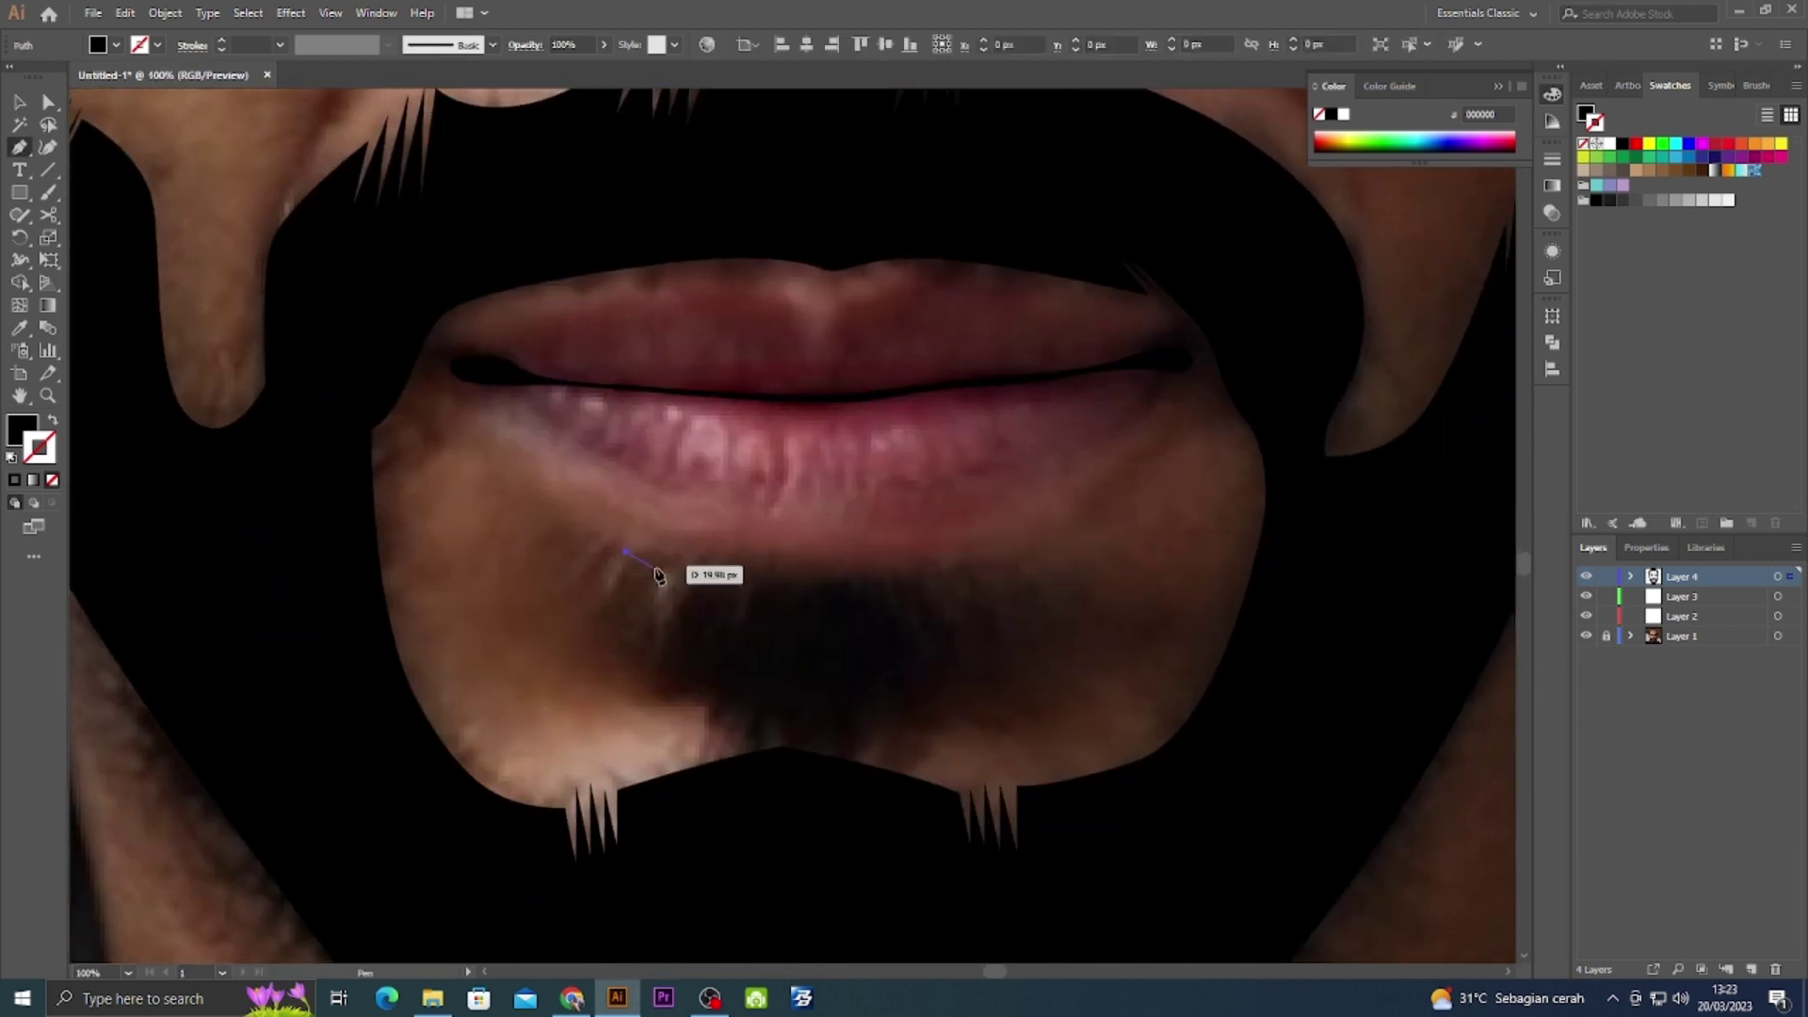
drag(750, 565, 793, 562)
click(765, 572)
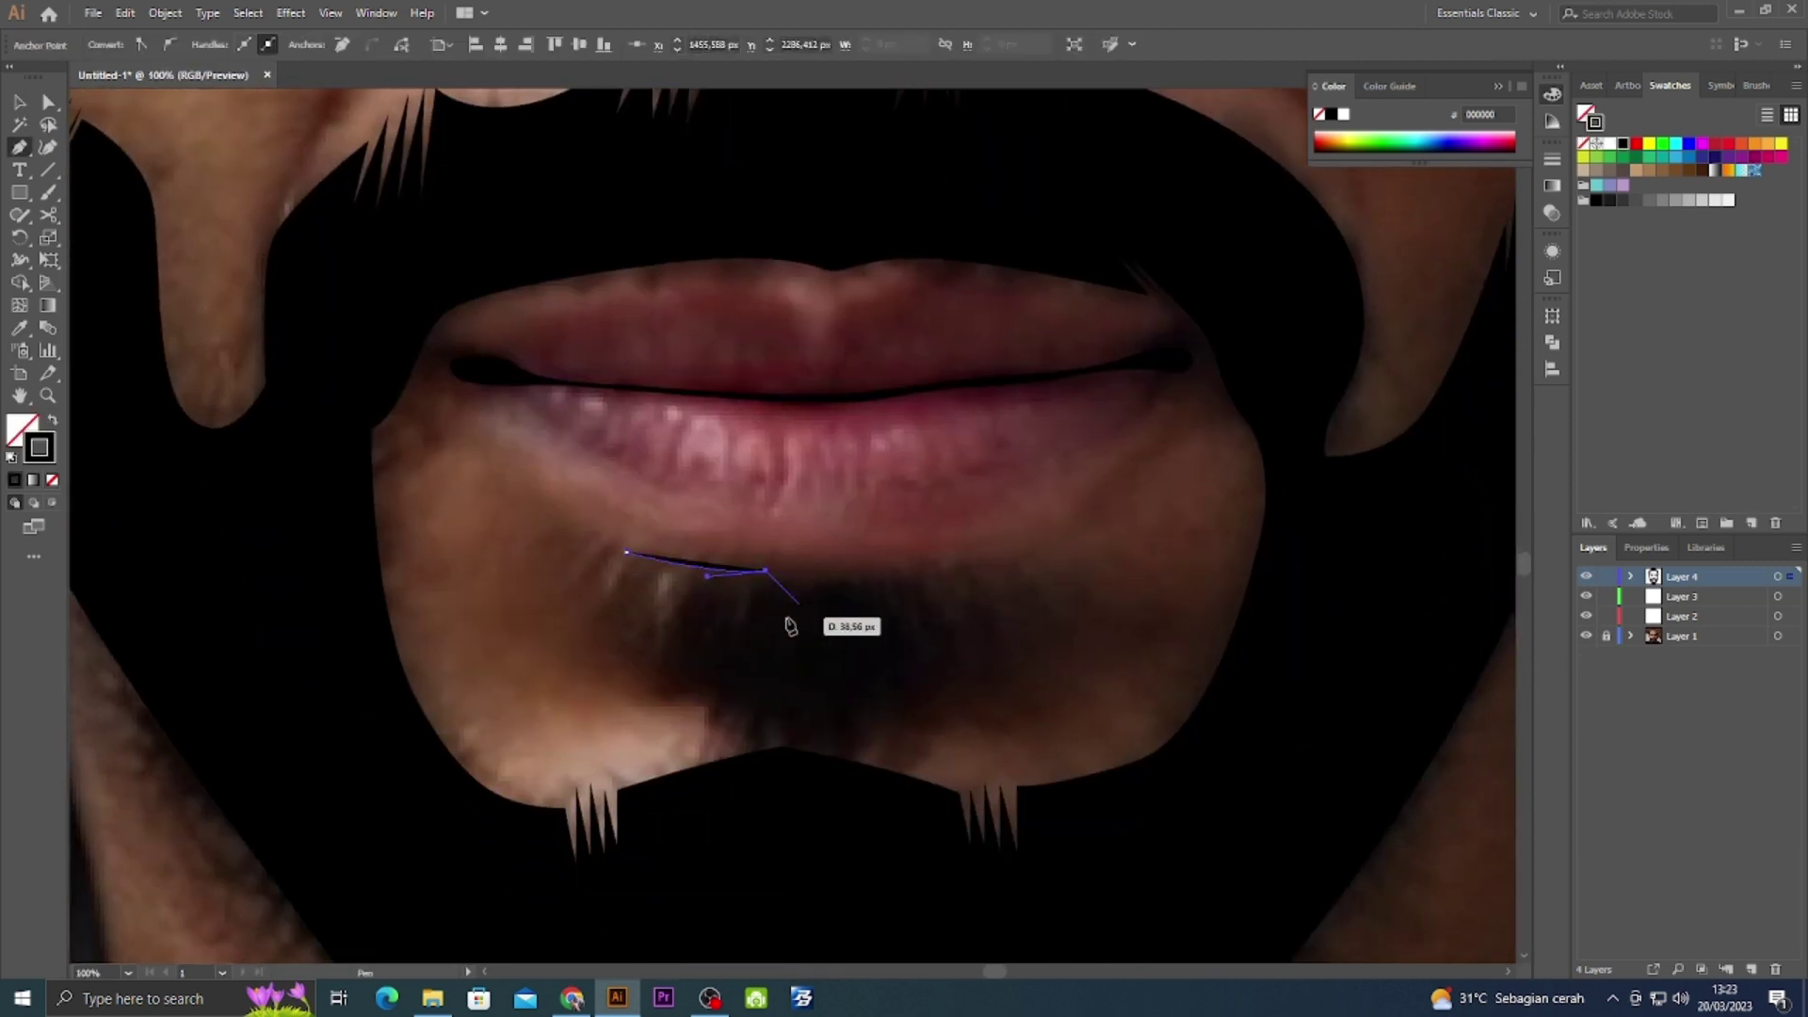
click(814, 568)
scroll(800, 612, up, 1)
click(781, 604)
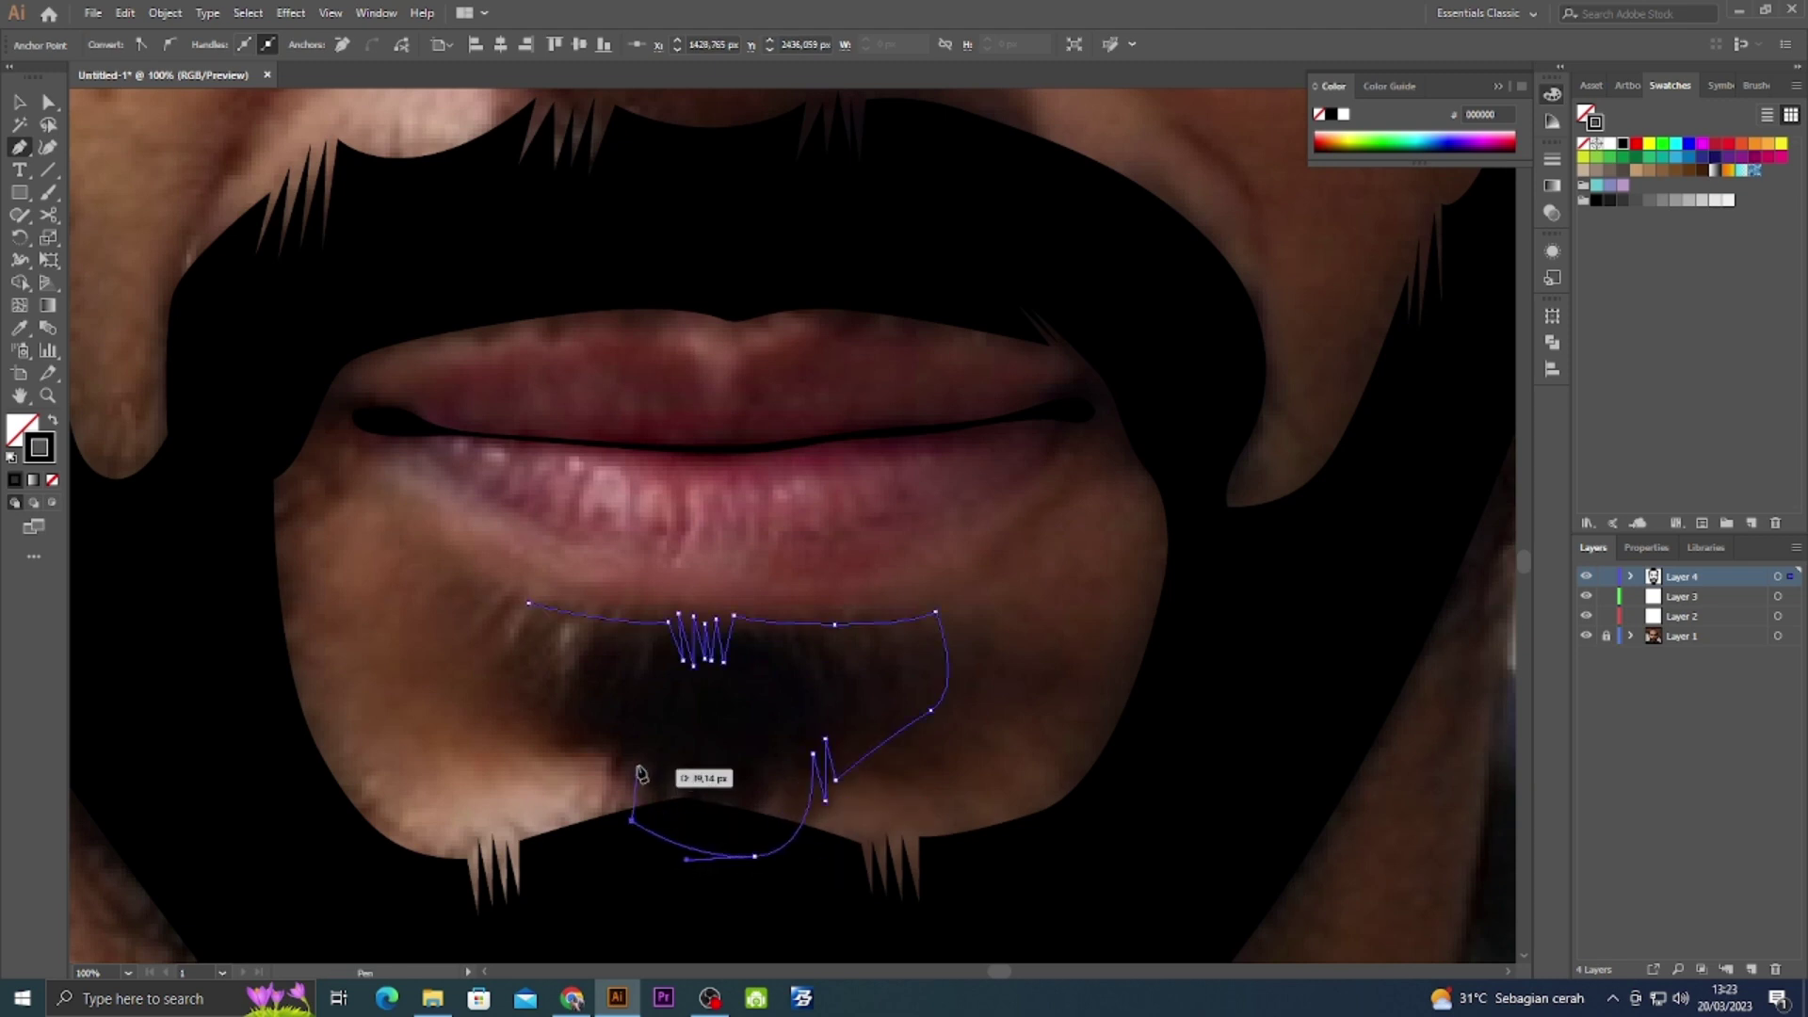
Close the chin tuft outline, fill it black, and hide the photo to check the face.
drag(635, 774, 634, 756)
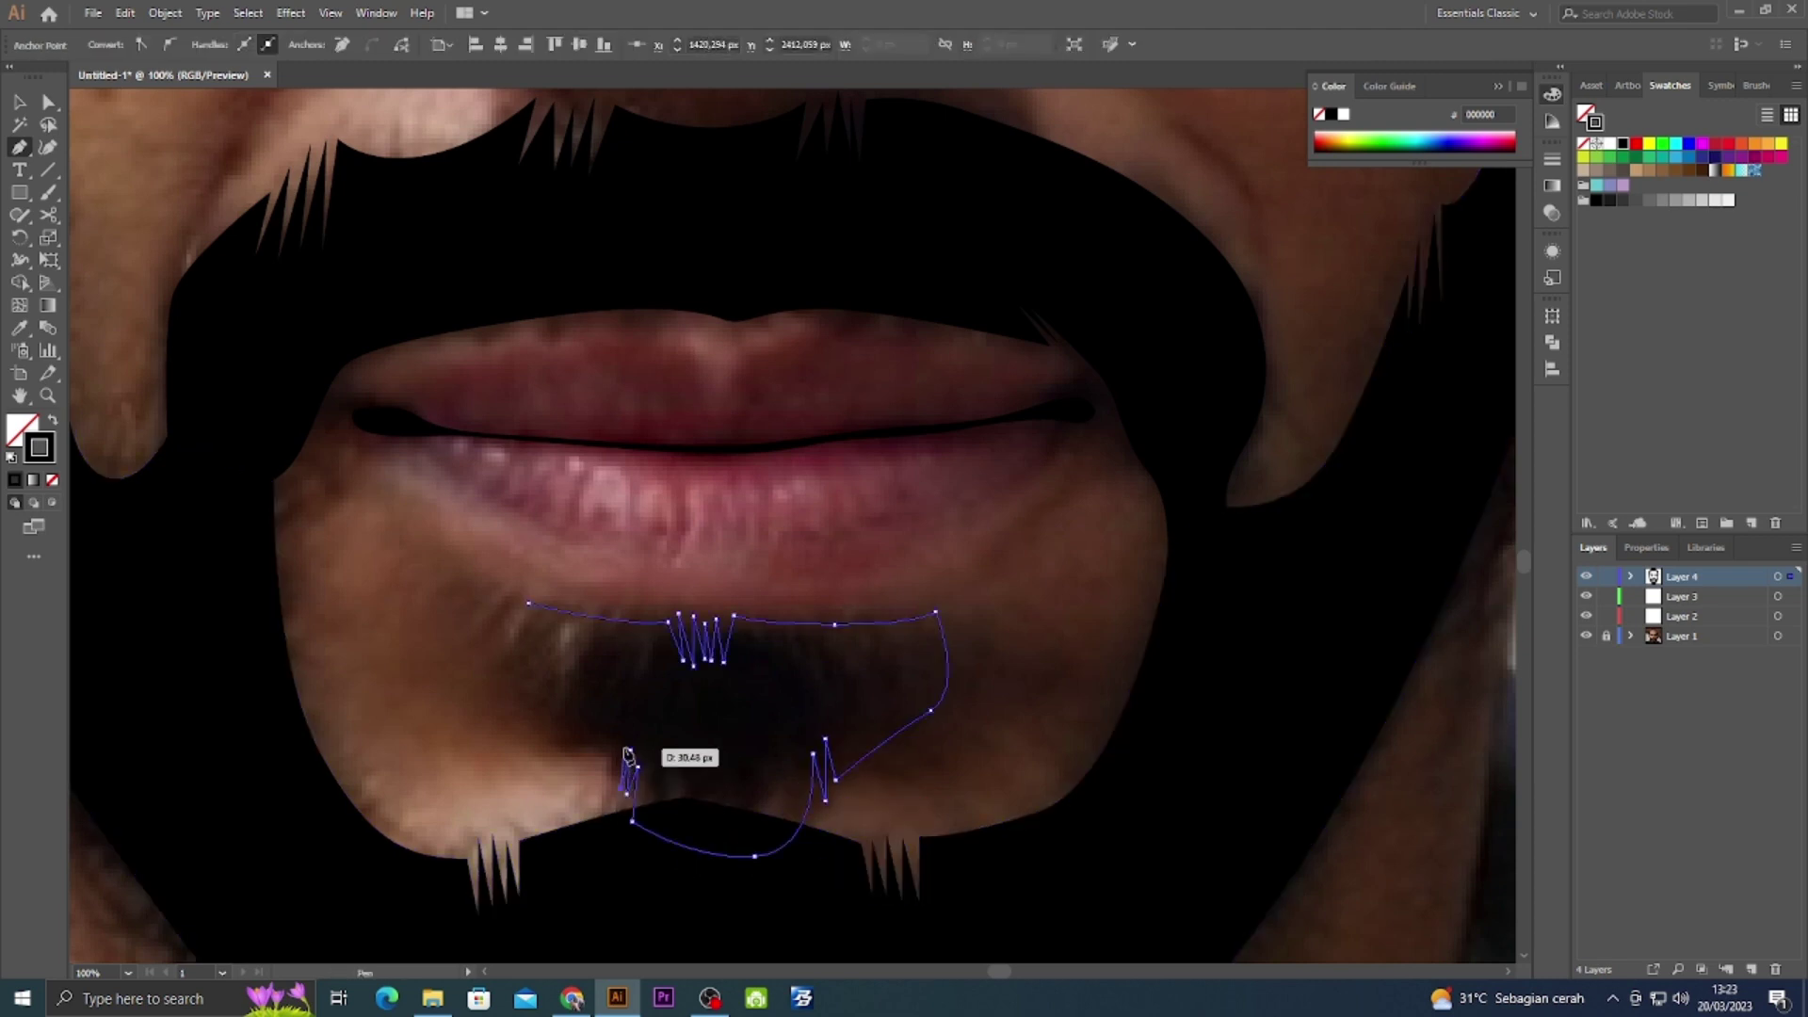
drag(529, 604, 549, 517)
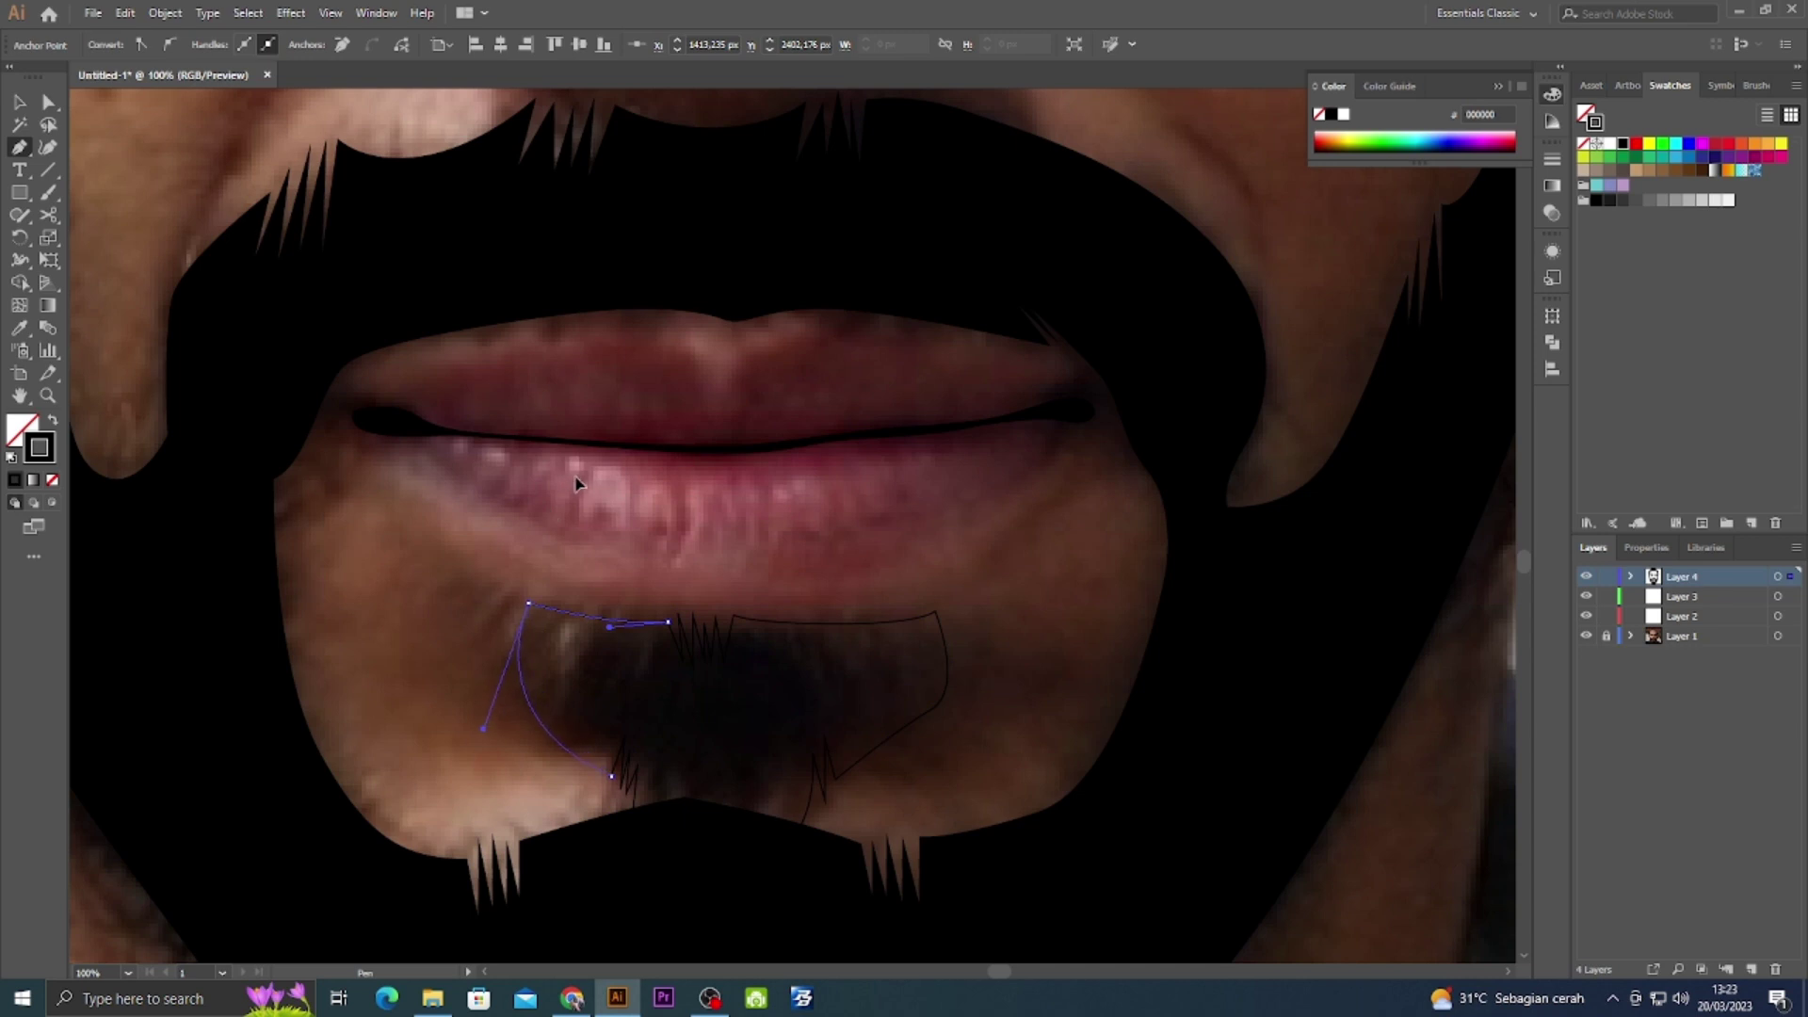
key(shift+x)
drag(807, 666, 948, 774)
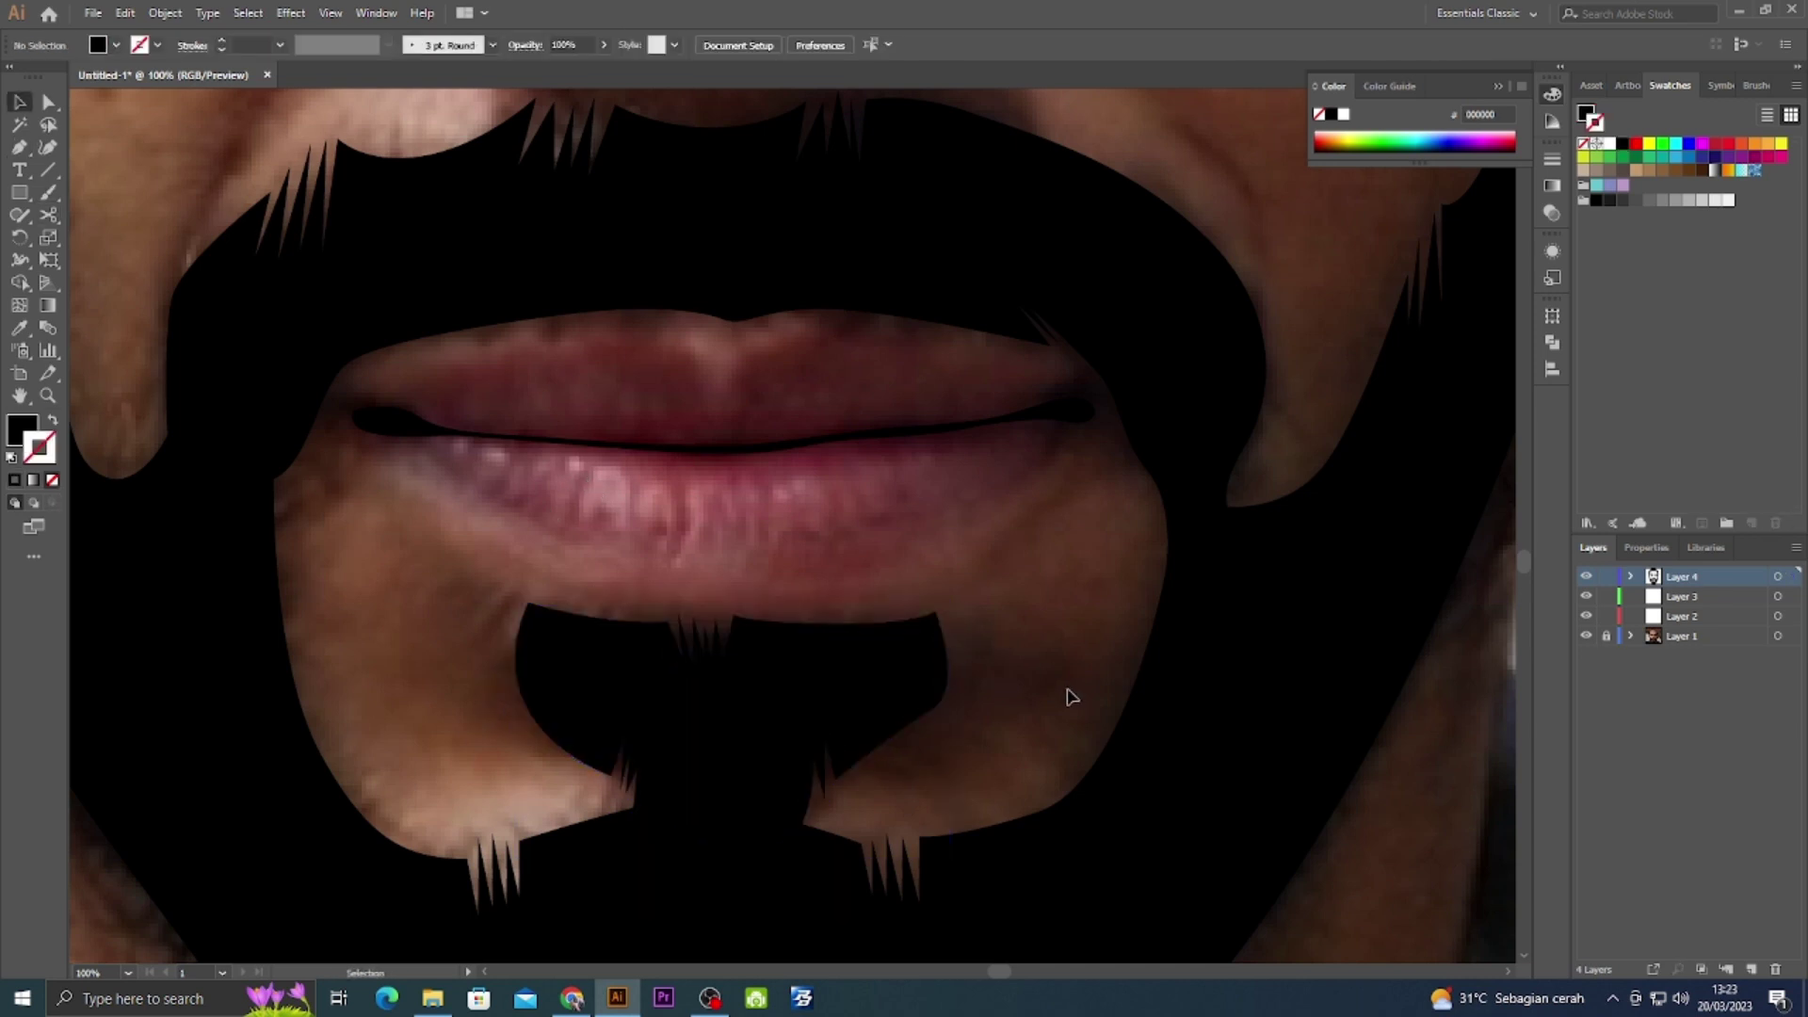
key(ctrl+0)
click(1585, 635)
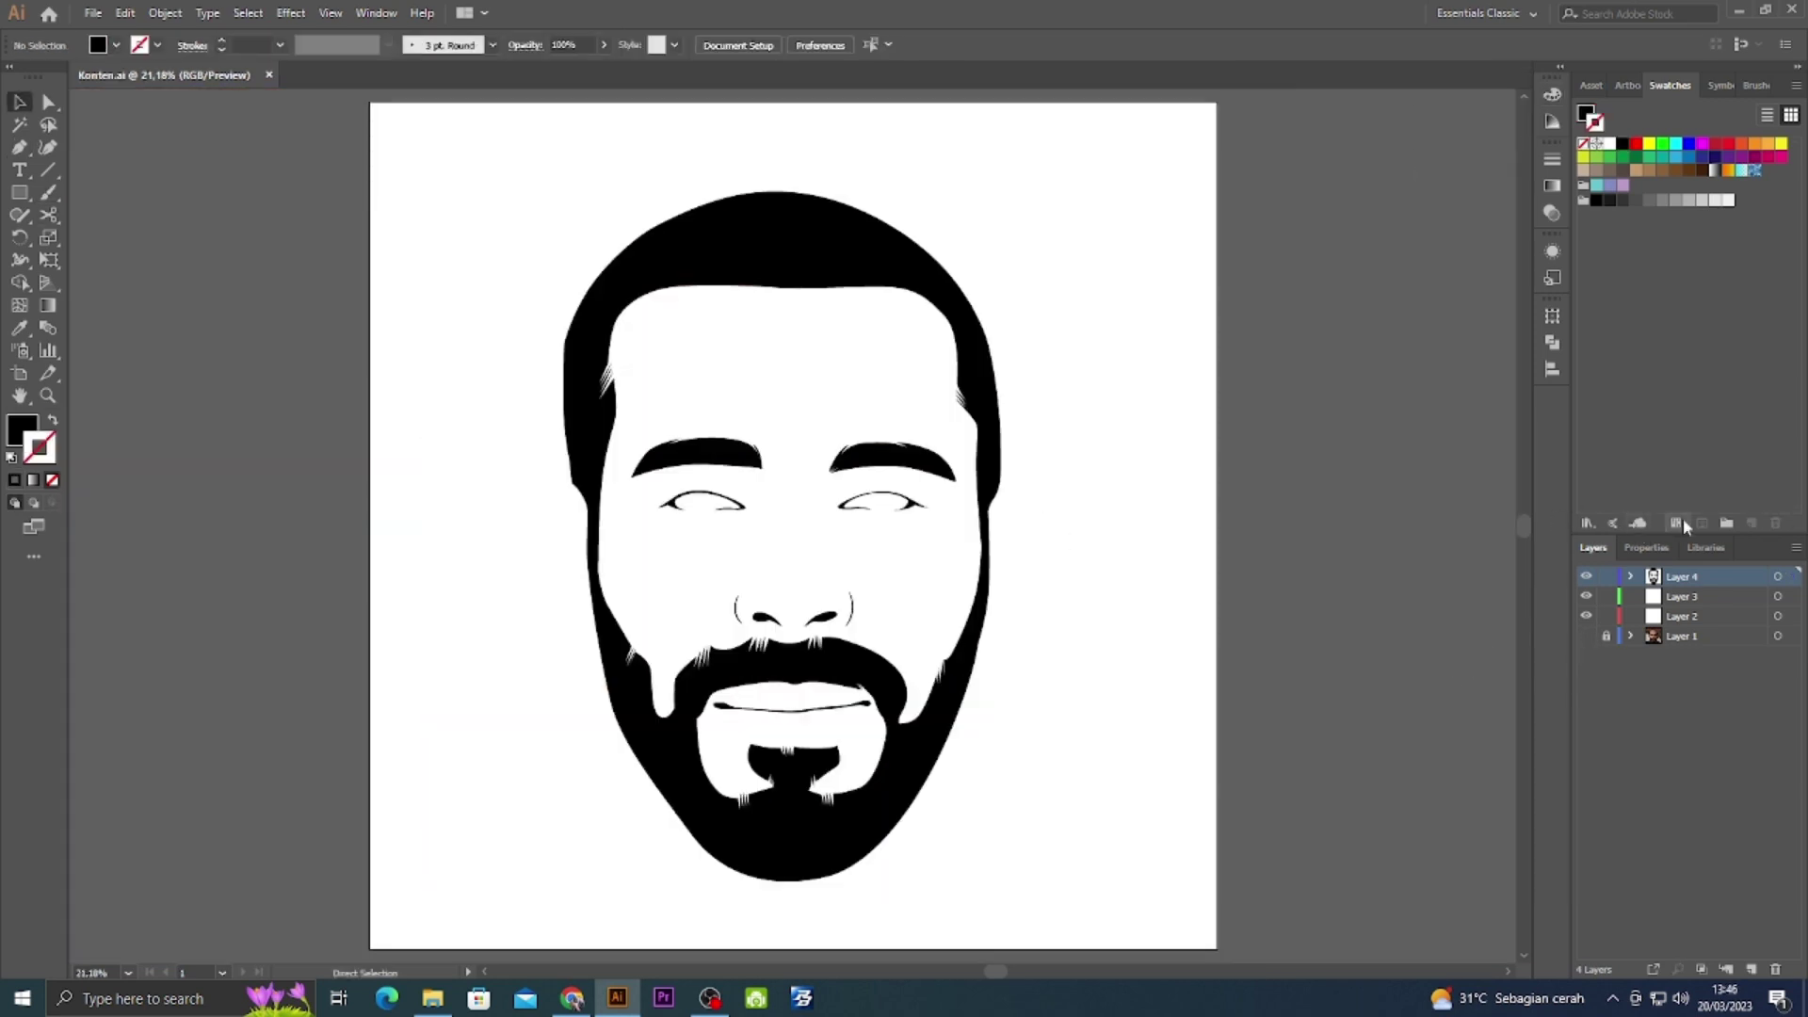
Load the bibir swatch library, dock it beside Swatches, and show the face photo again.
click(1684, 523)
click(1516, 513)
drag(893, 465, 1557, 406)
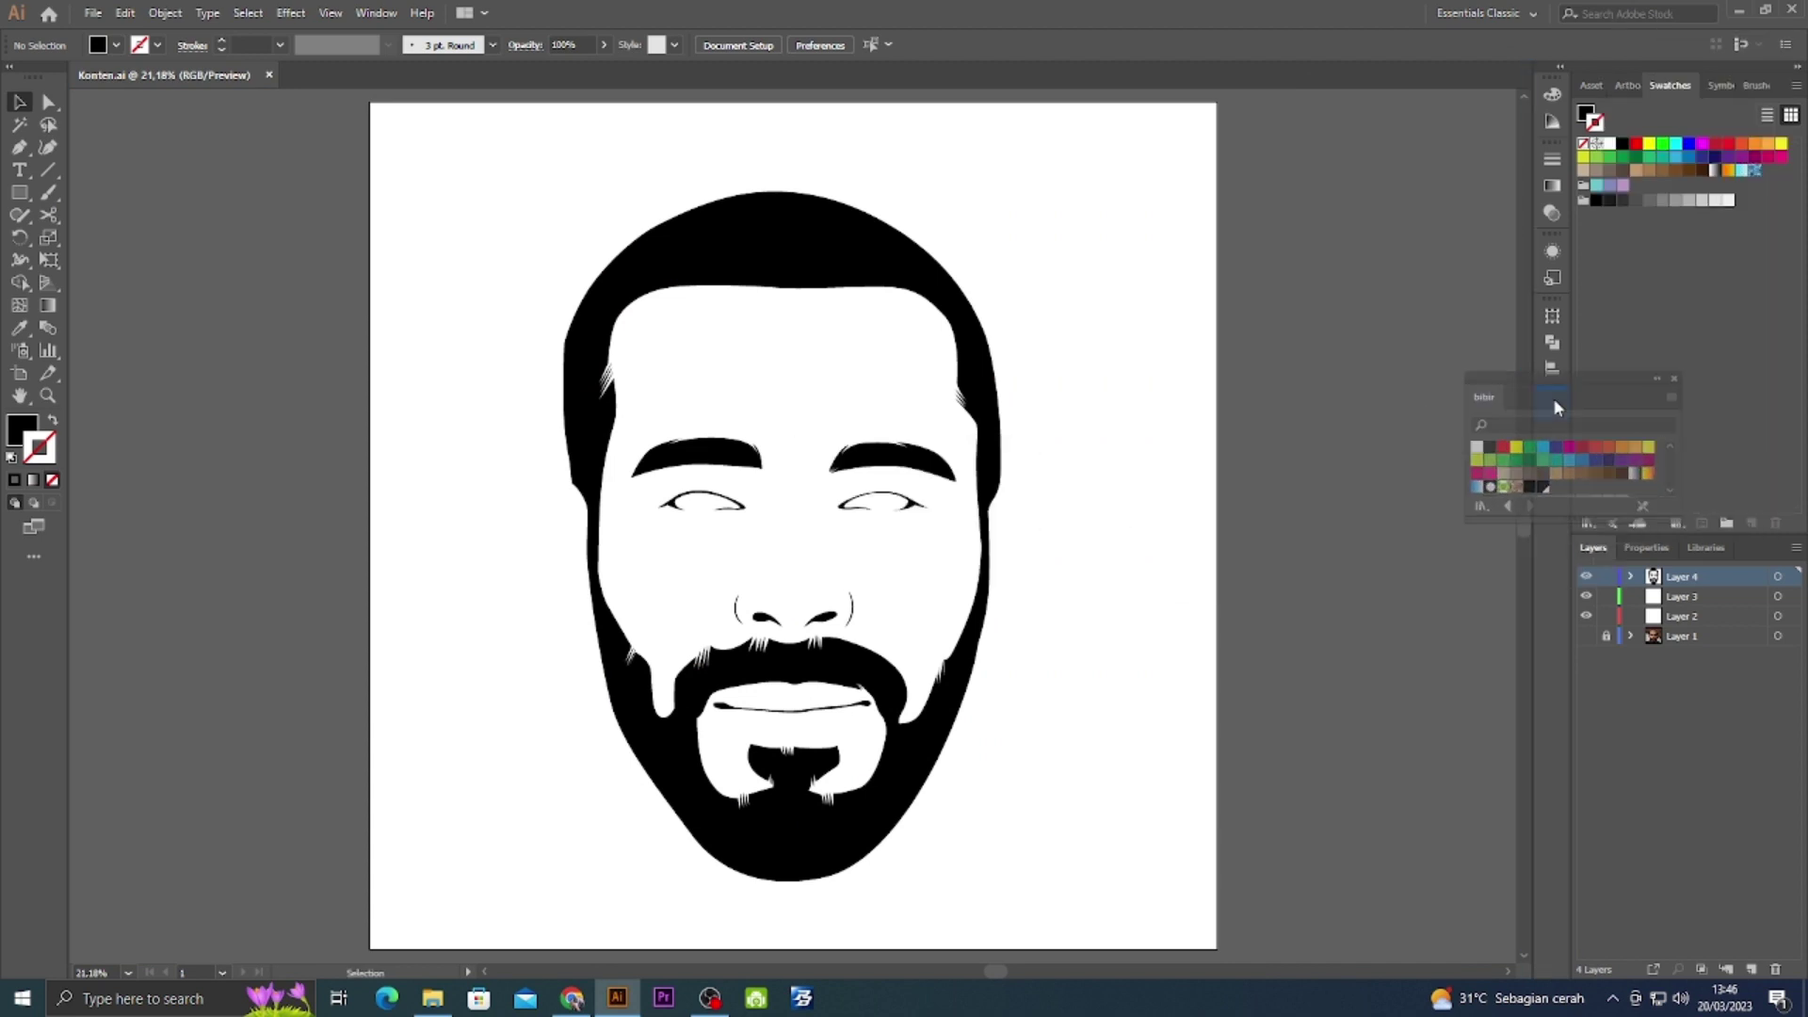
scroll(669, 561, up, 5)
click(1585, 636)
scroll(901, 544, up, 3)
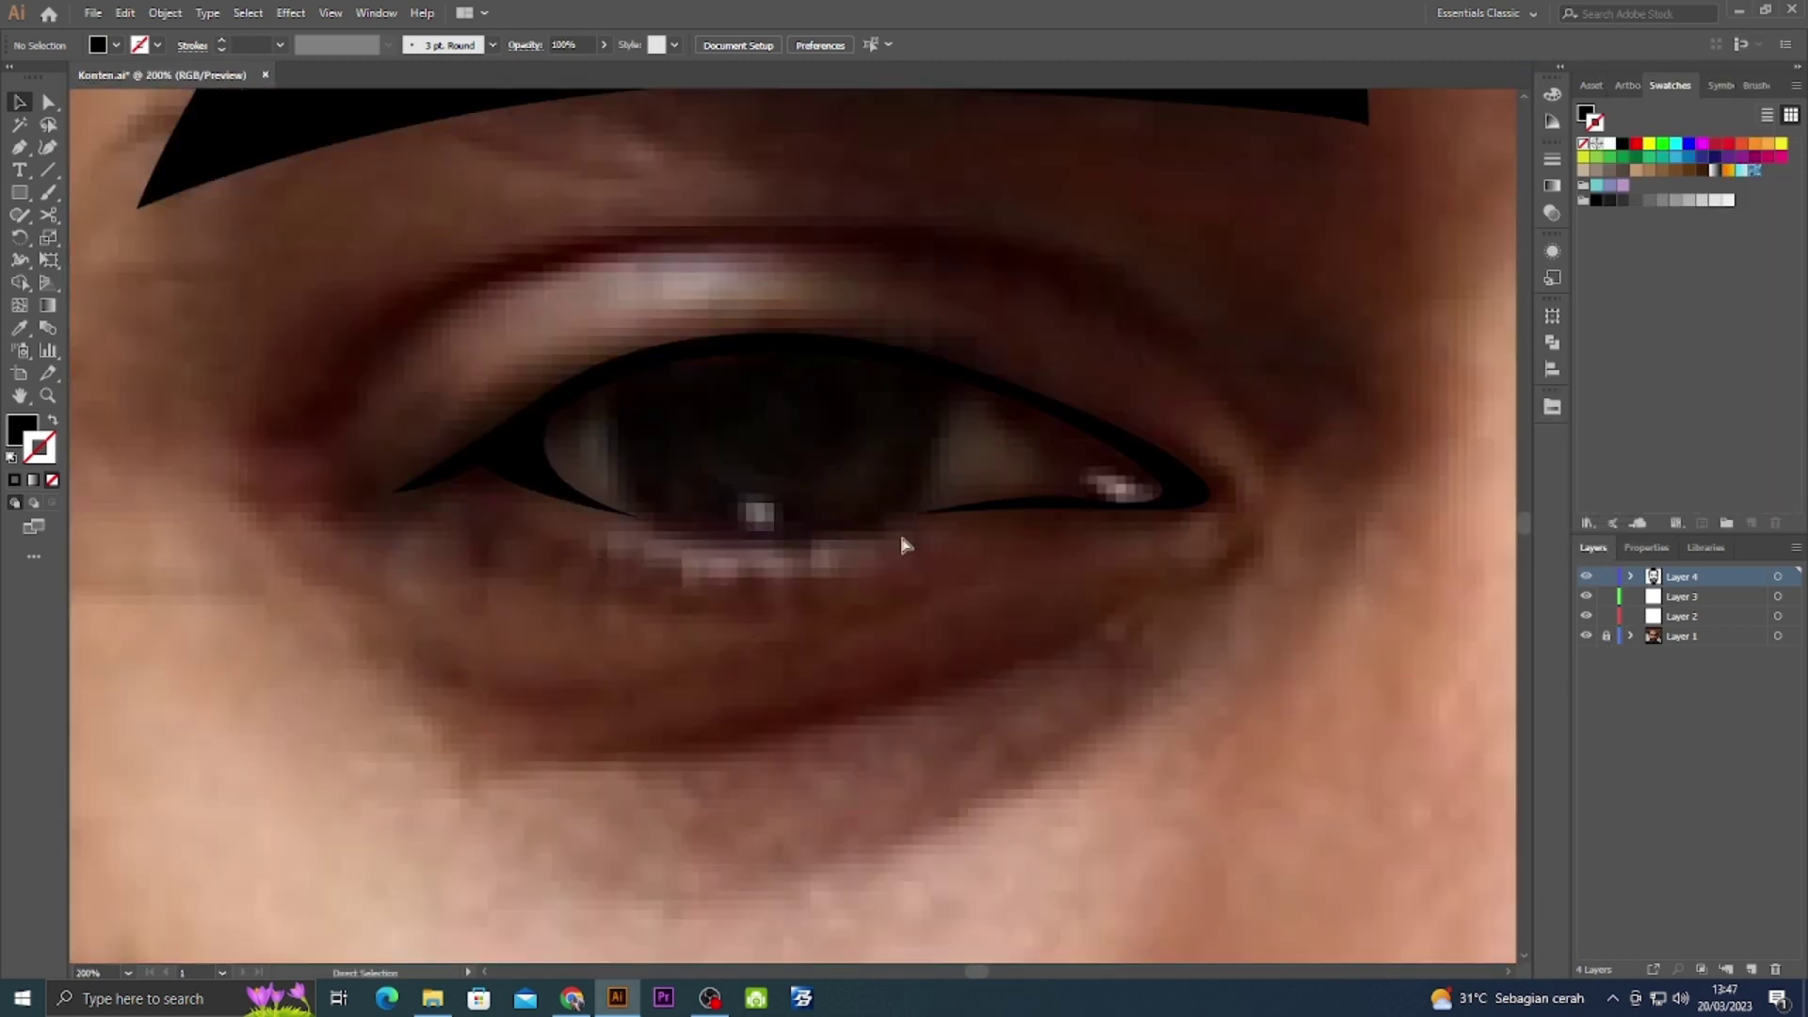
scroll(901, 544, up, 2)
Pen-trace a closed outline along the upper lid of the eye.
key(p)
click(680, 630)
mouse_move(920, 600)
mouse_down()
mouse_move(1032, 570)
mouse_move(610, 614)
mouse_move(1109, 626)
mouse_up()
click(726, 618)
ctrl+click(1351, 628)
Trace the left eye-white outline along the lower lid and around the eye corner.
click(658, 666)
click(807, 637)
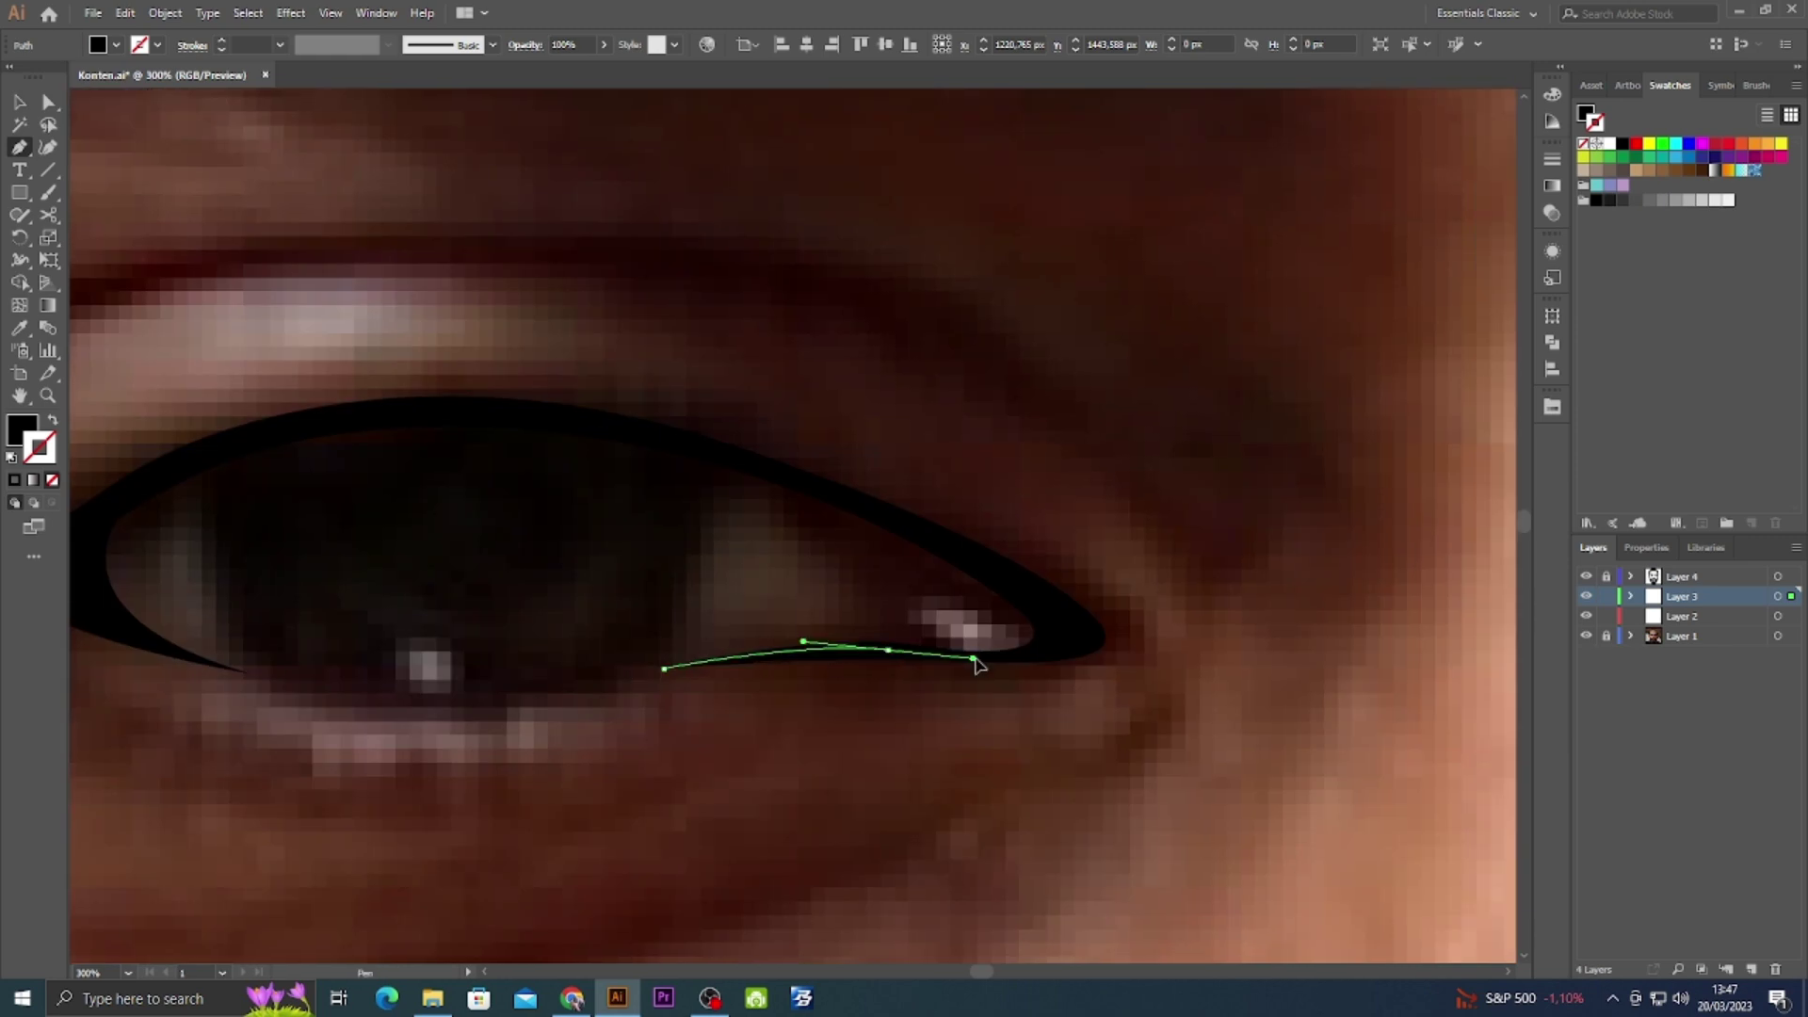
click(1082, 646)
drag(919, 565, 1051, 698)
mouse_move(810, 579)
mouse_down()
mouse_move(533, 516)
mouse_move(986, 489)
mouse_up()
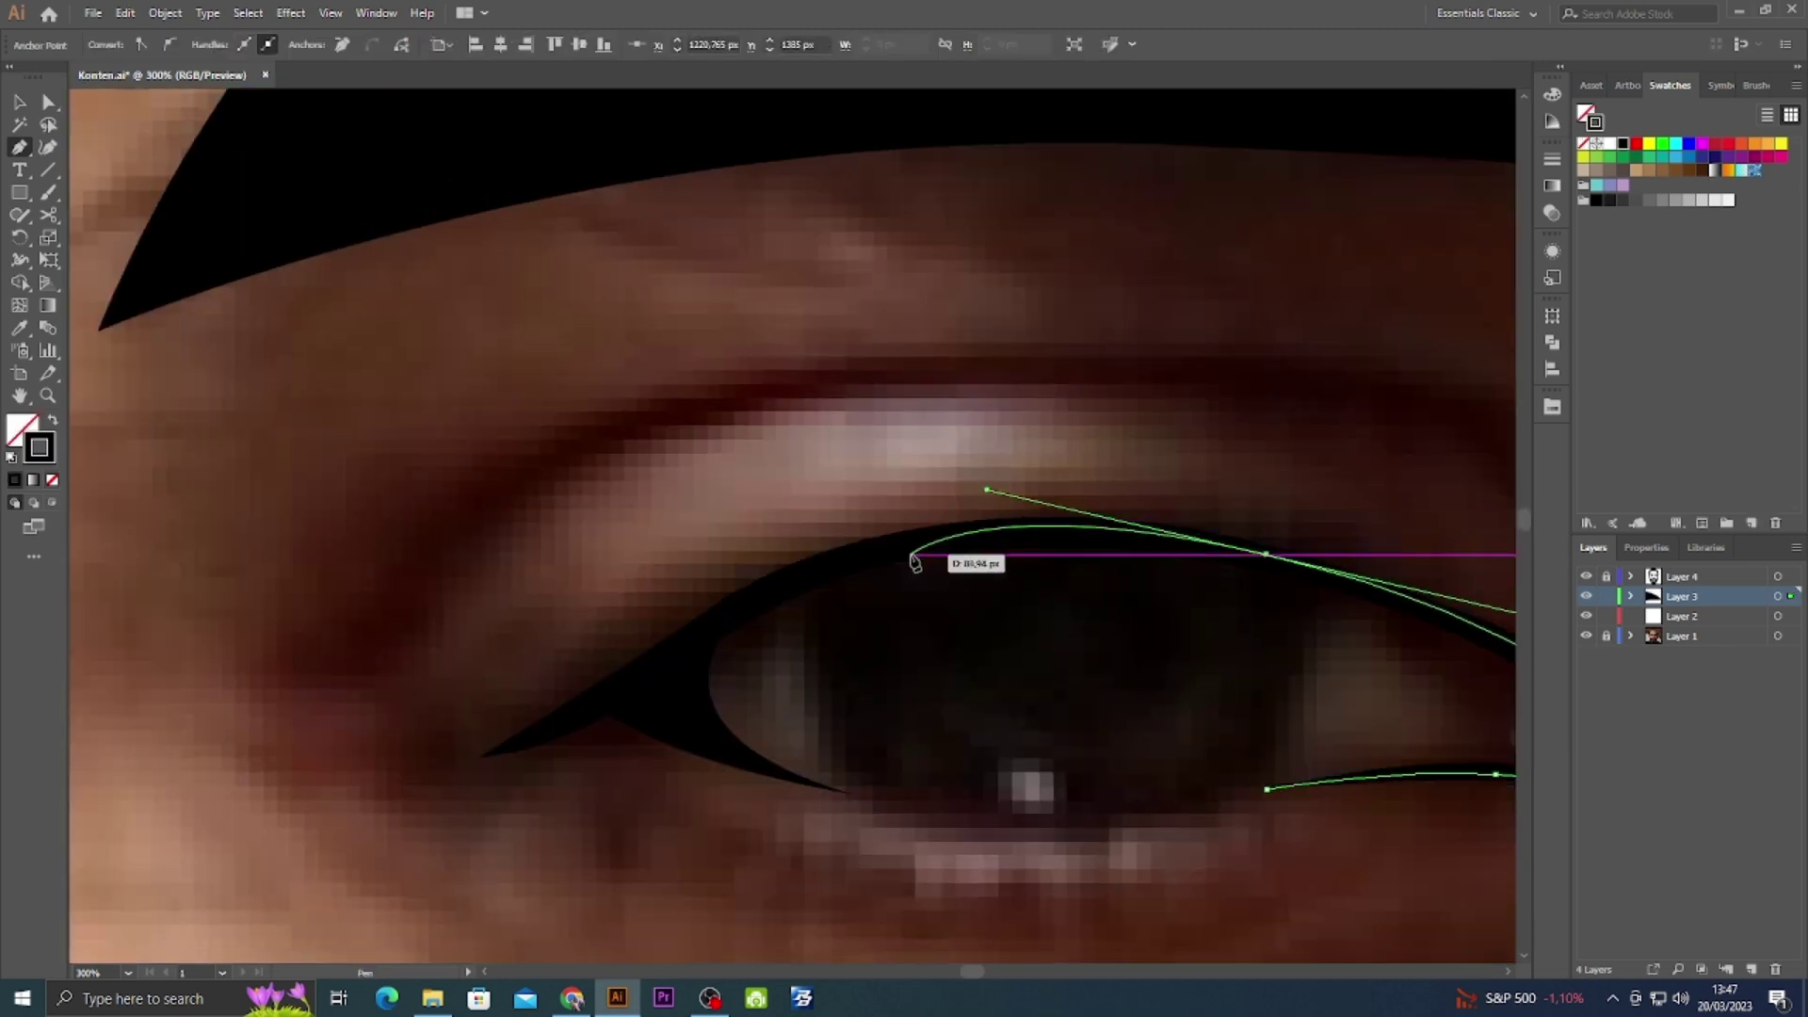
drag(662, 641, 527, 734)
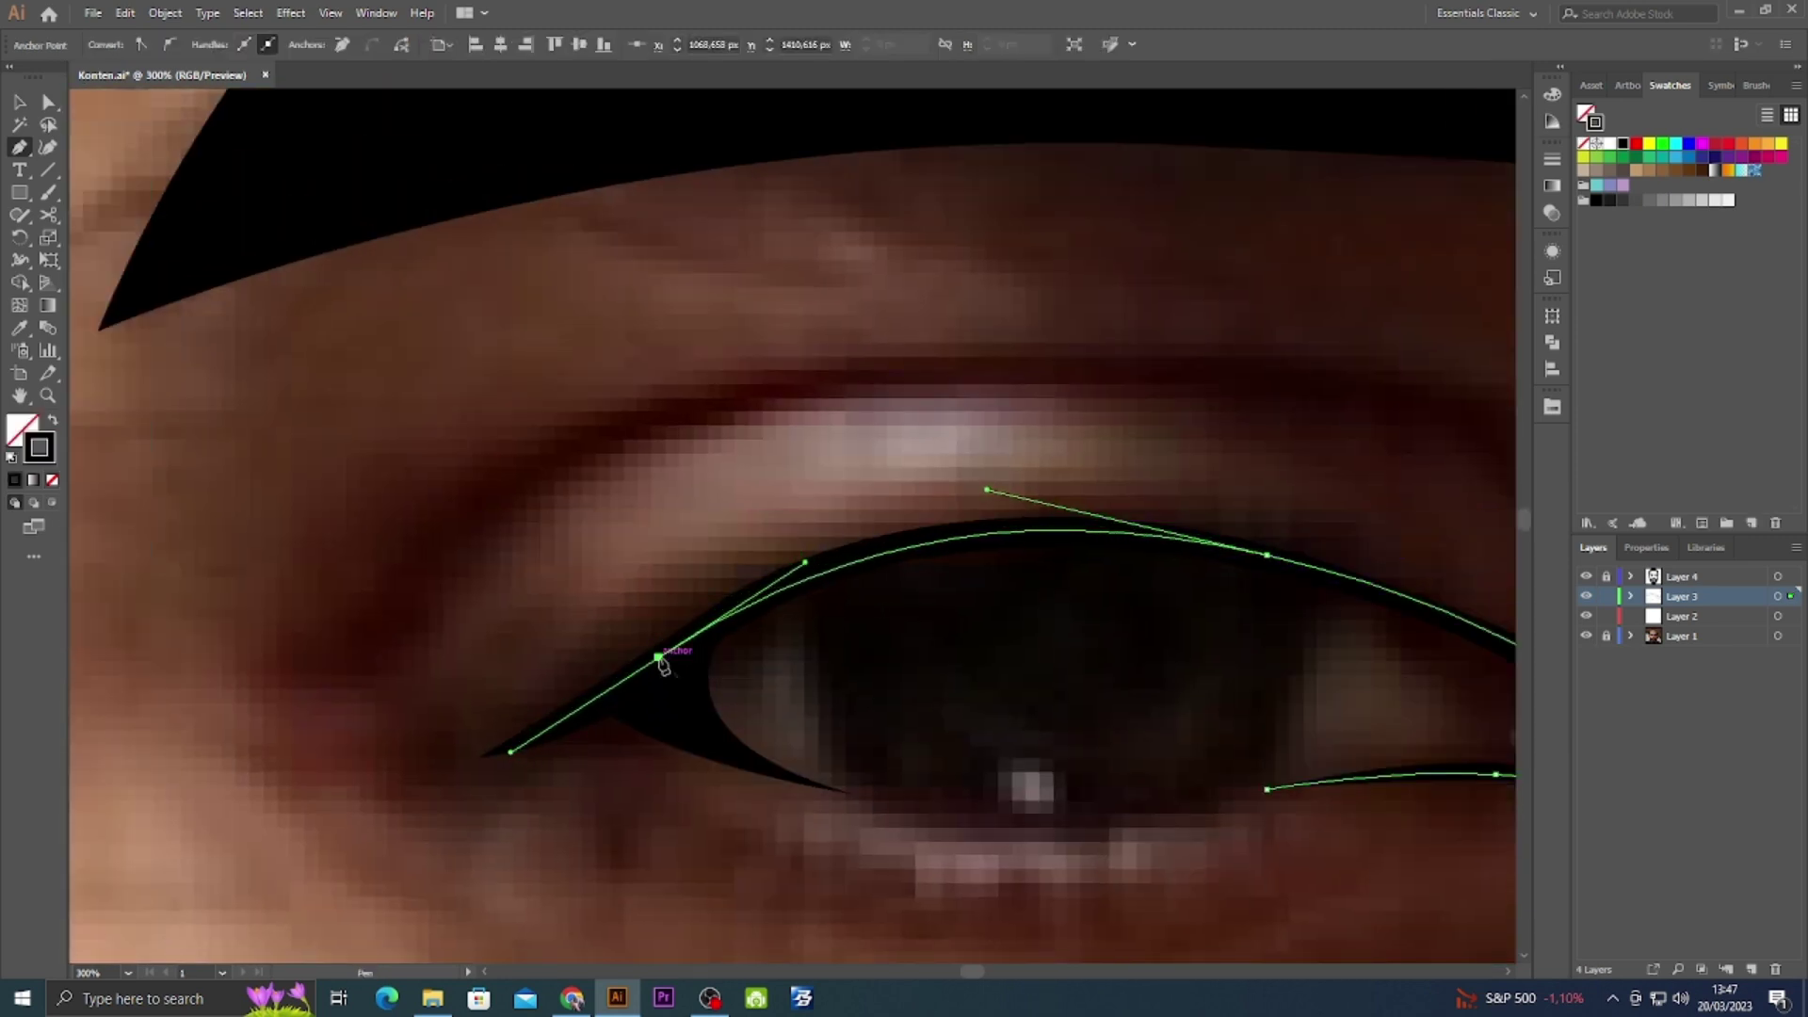
drag(853, 803, 1017, 827)
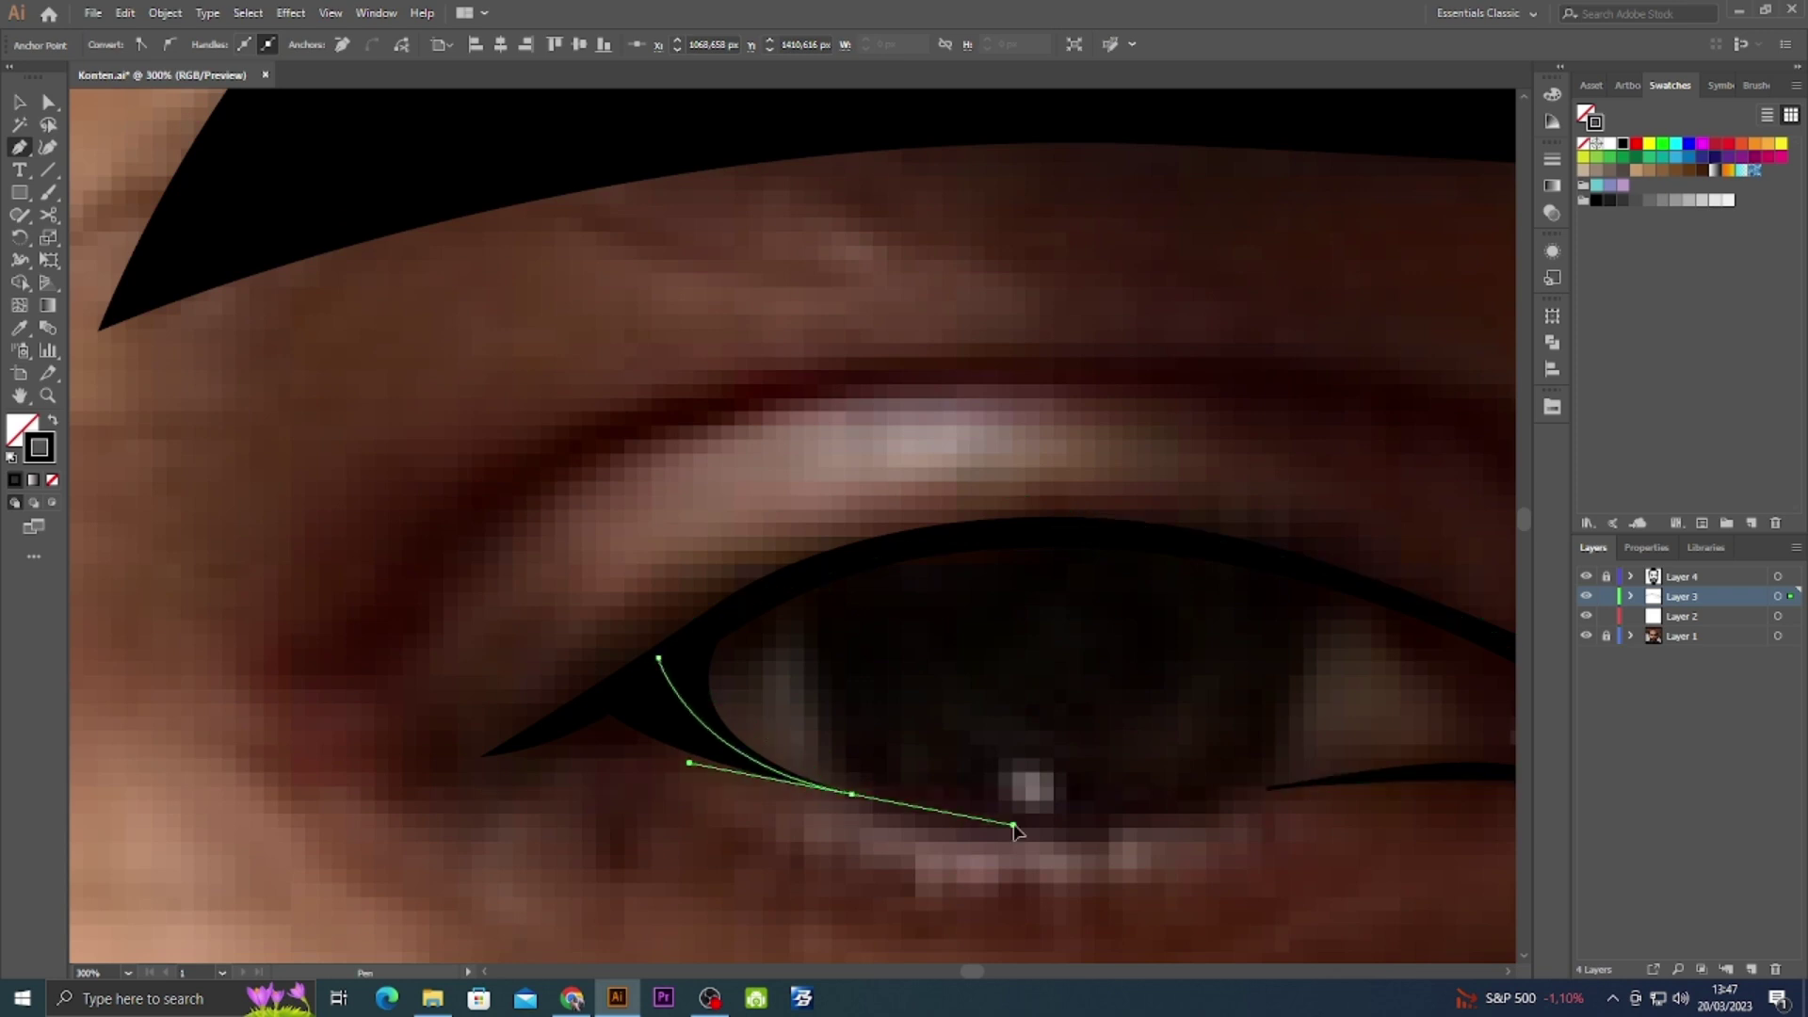
drag(1130, 819, 951, 828)
mouse_move(1468, 753)
mouse_down()
mouse_move(674, 748)
mouse_move(1042, 817)
mouse_up()
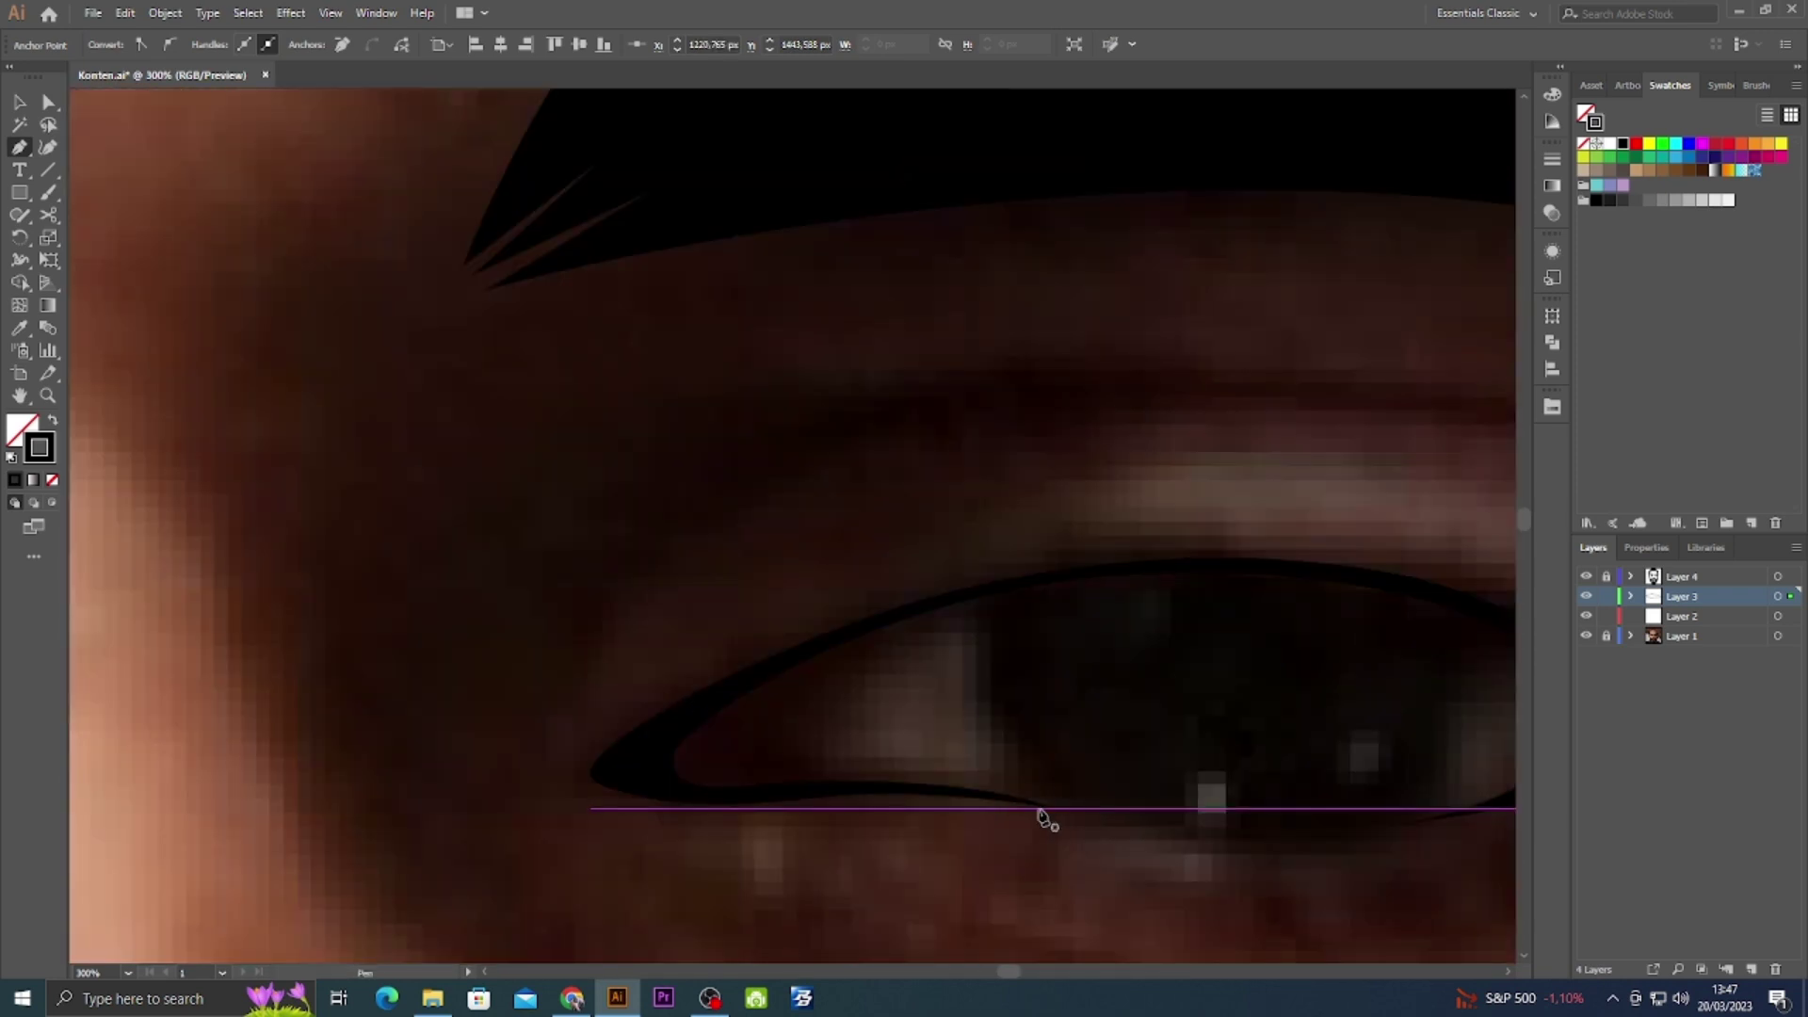
Trace and close the right eye-white outline along its upper and lower lids.
click(1054, 809)
drag(684, 802, 621, 757)
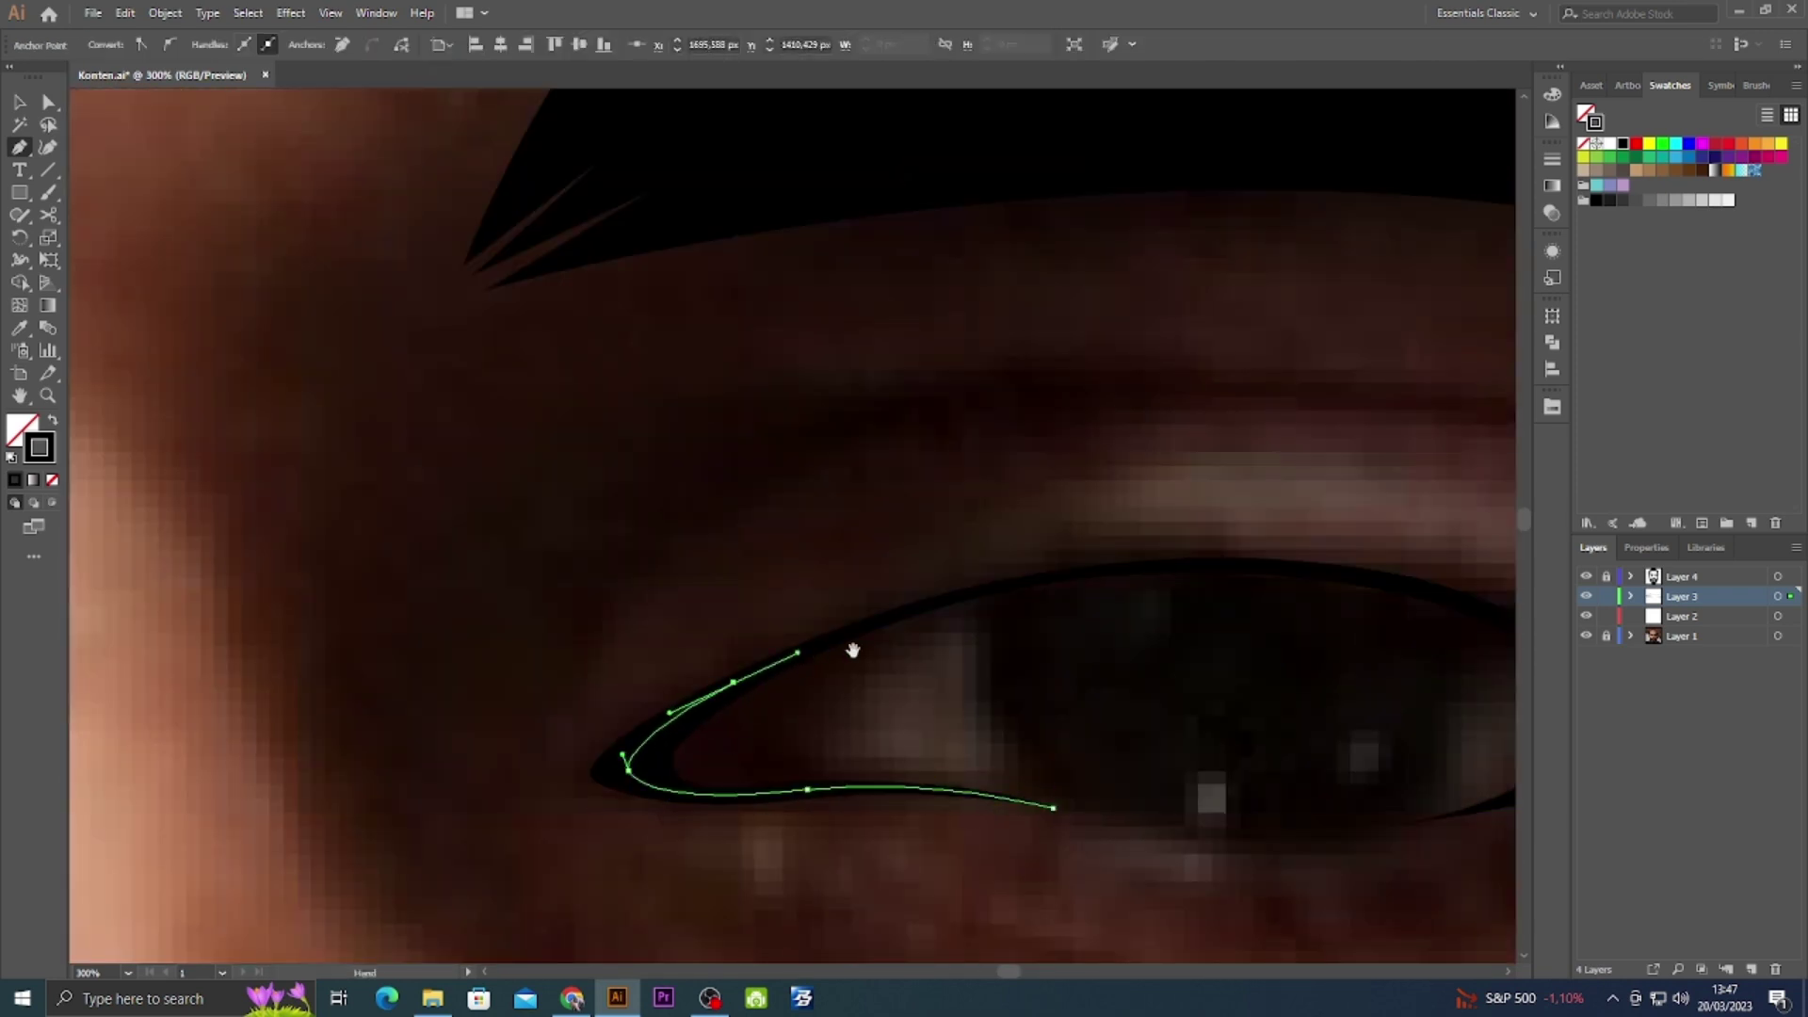
drag(853, 650, 207, 620)
drag(776, 554, 1141, 637)
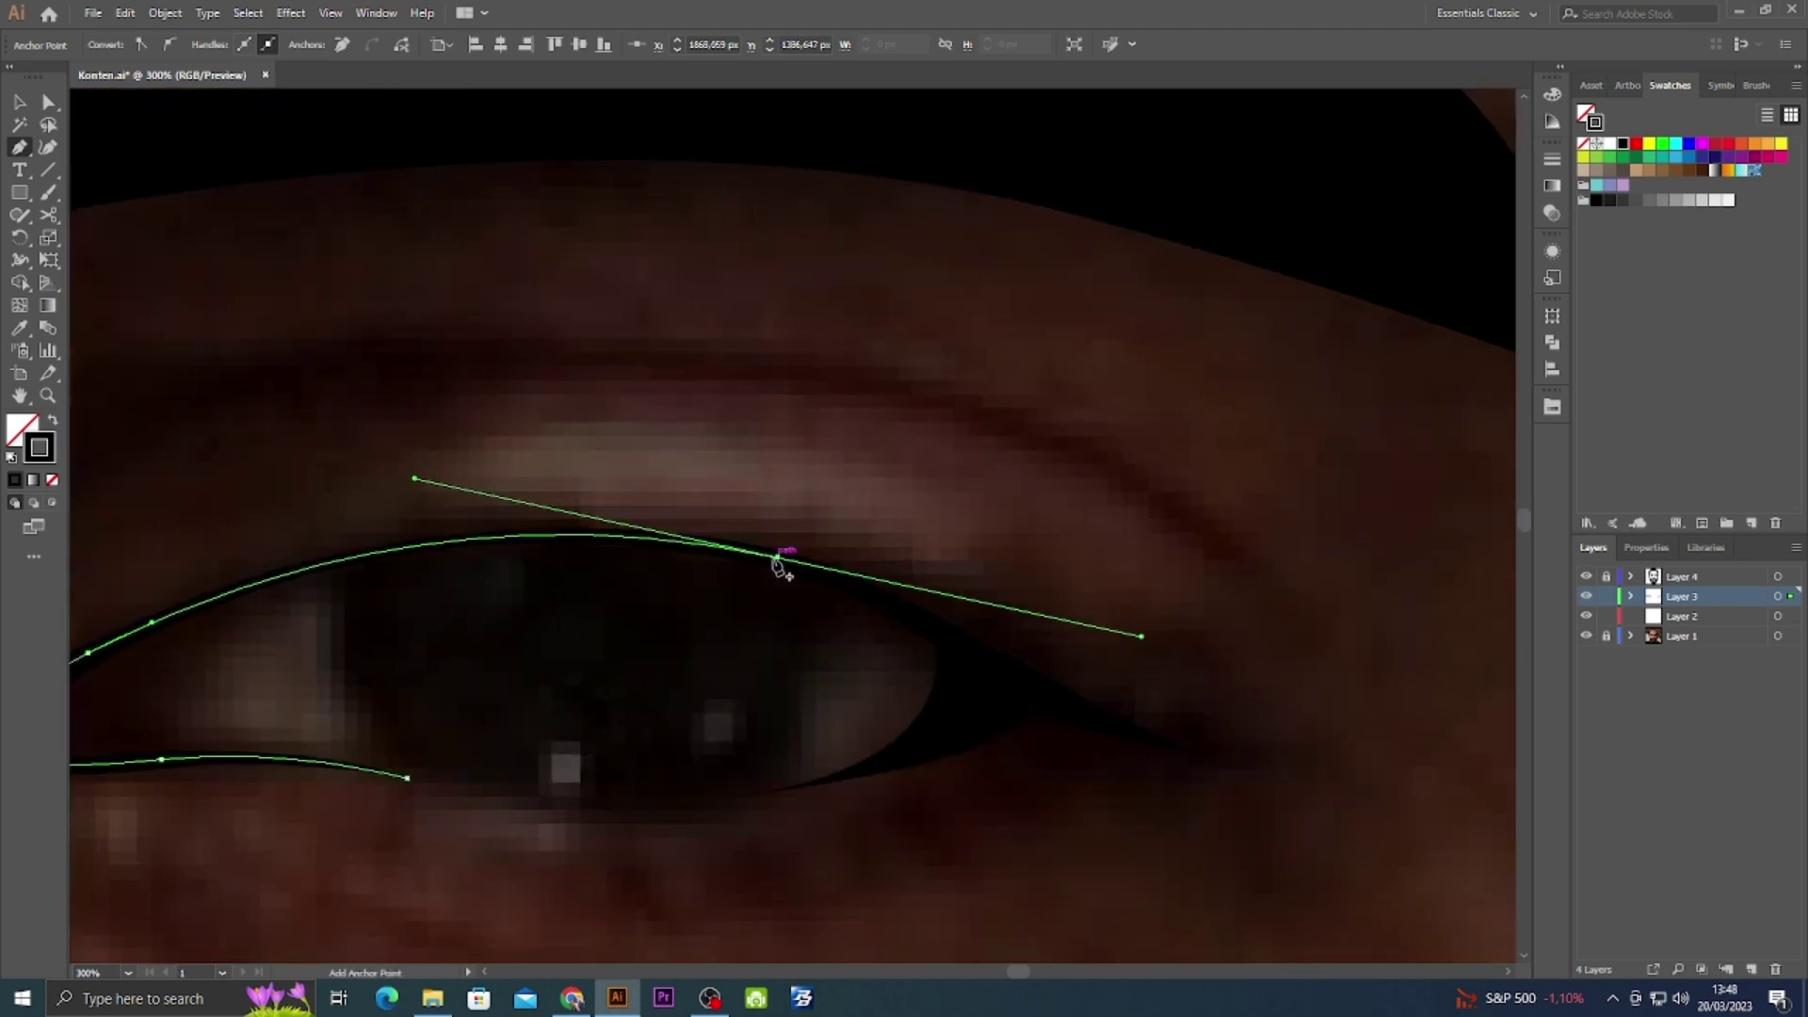
click(976, 668)
click(970, 703)
click(828, 792)
click(745, 795)
click(660, 798)
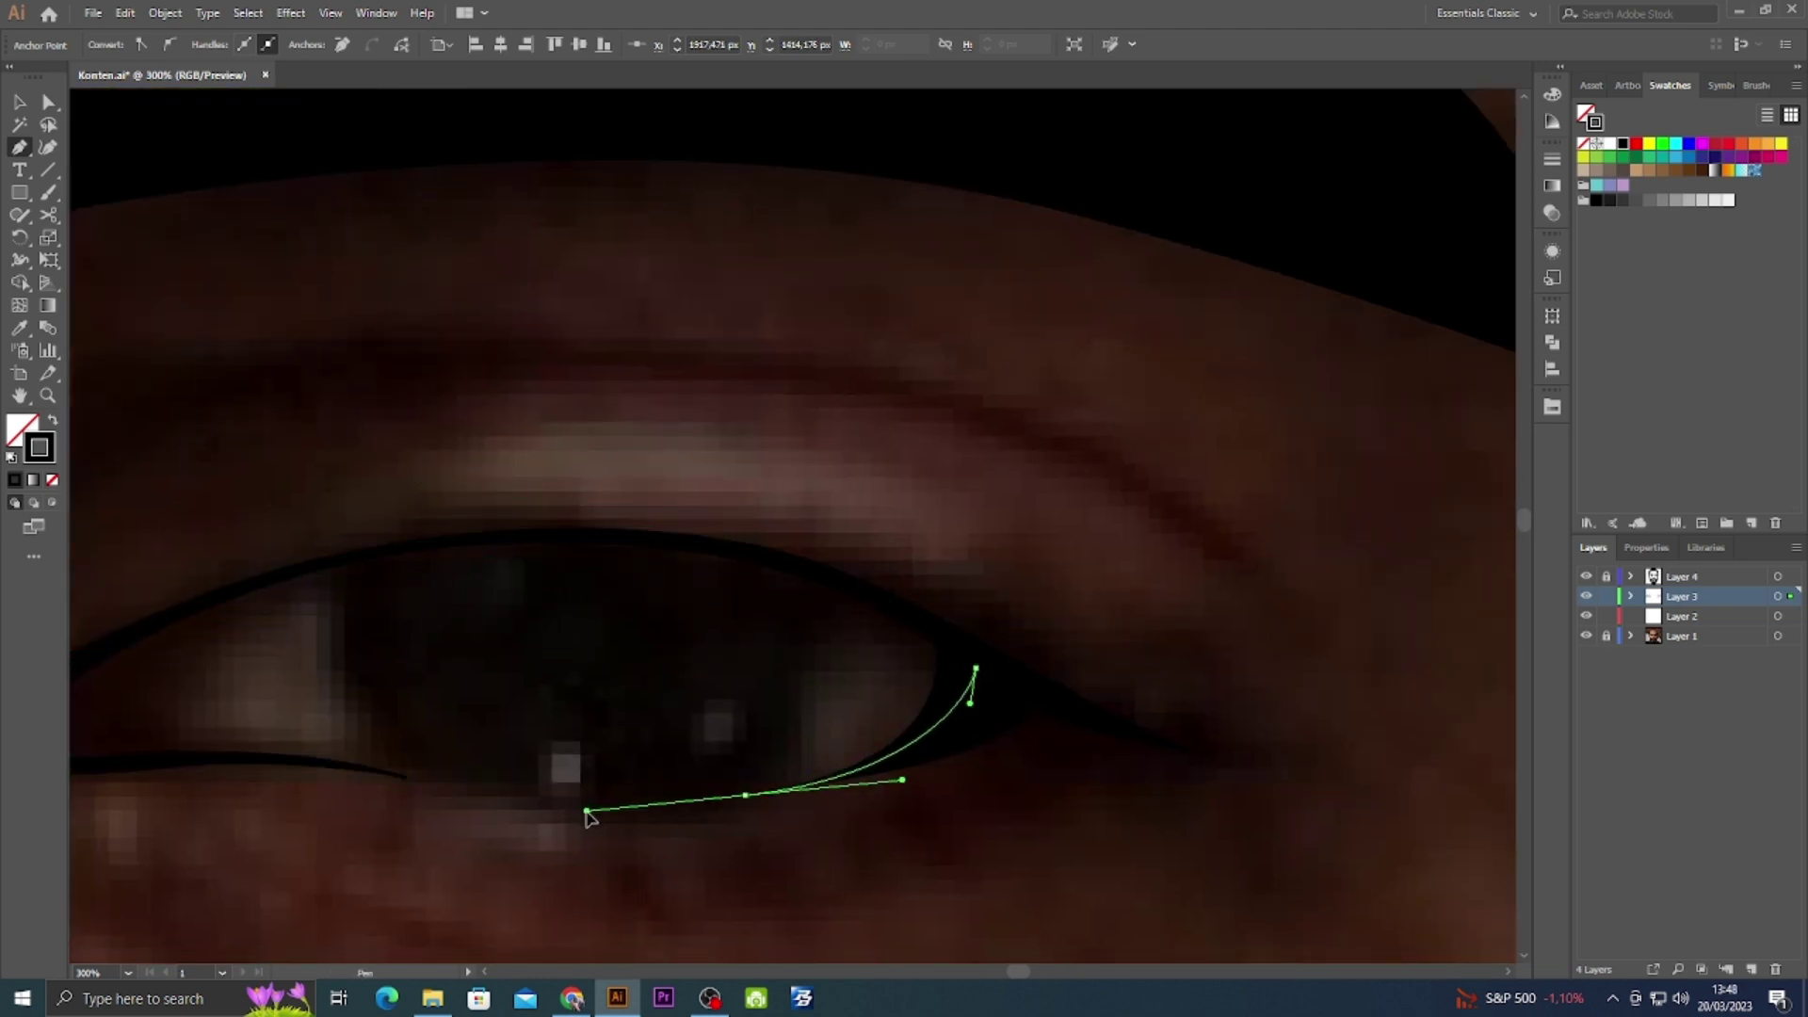
scroll(706, 753, down, 3)
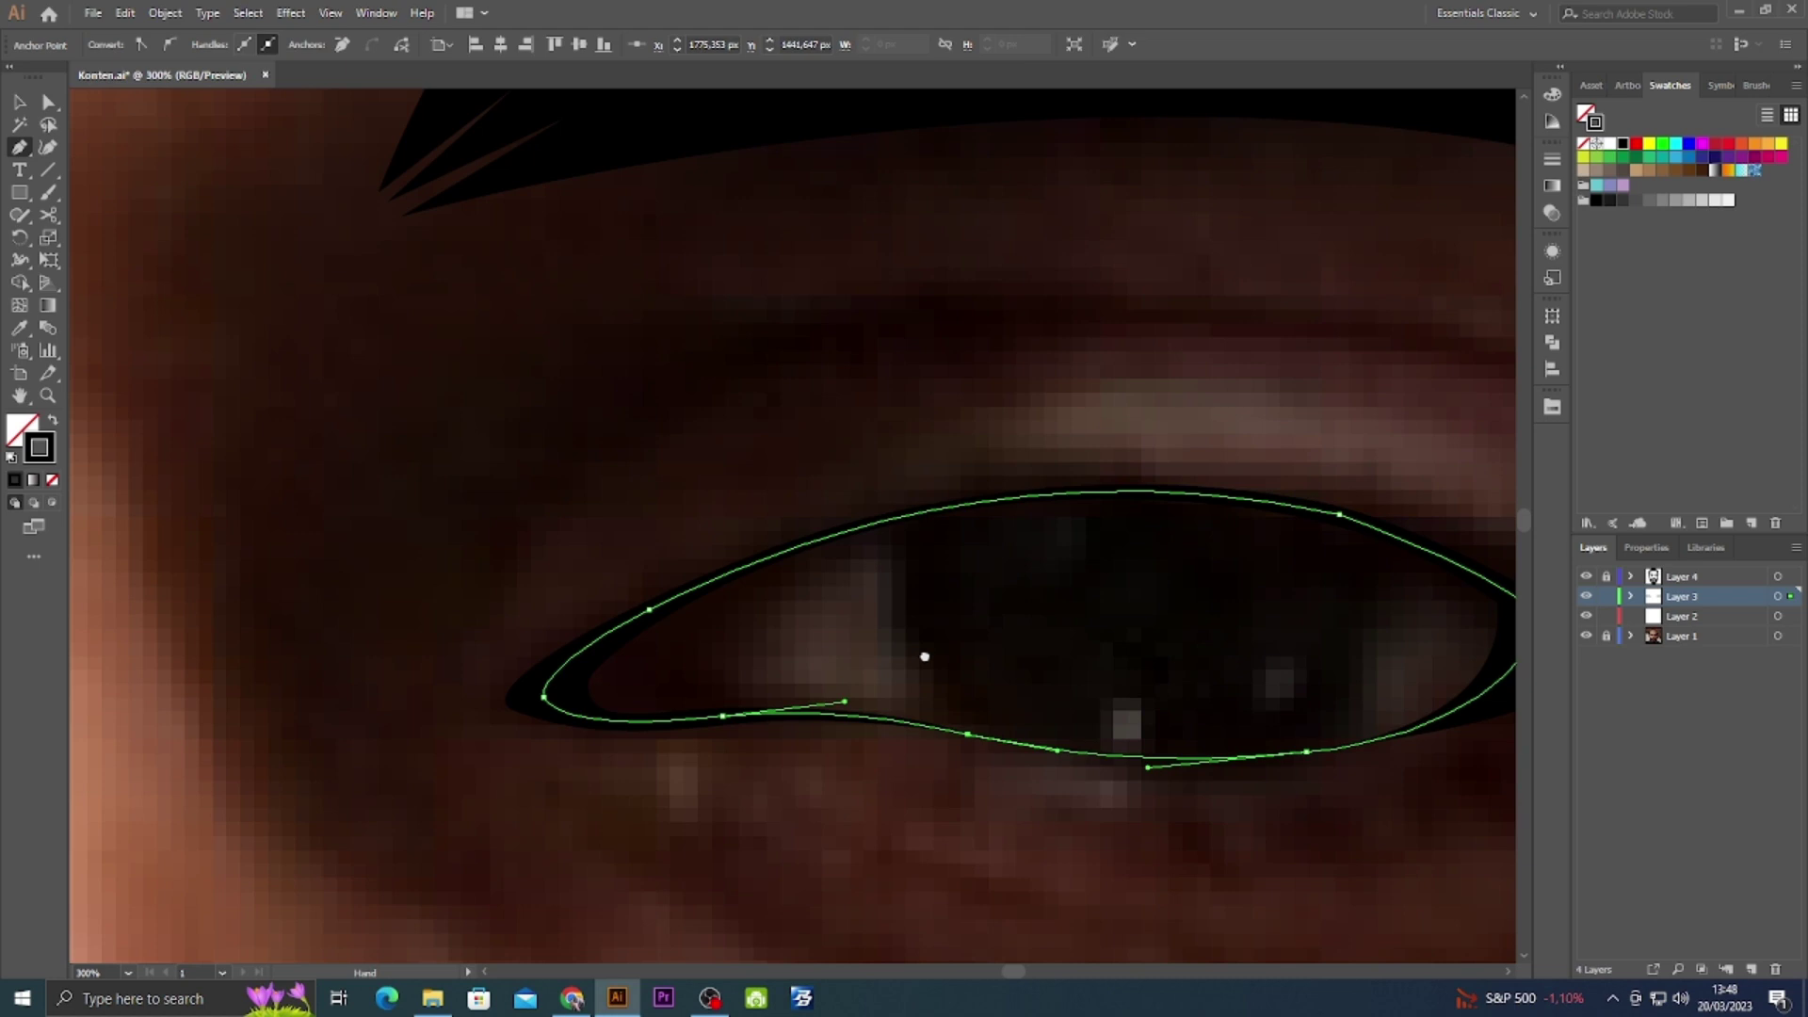
Swap fill and stroke on both eye-white shapes so they fill white.
key(v)
click(646, 621)
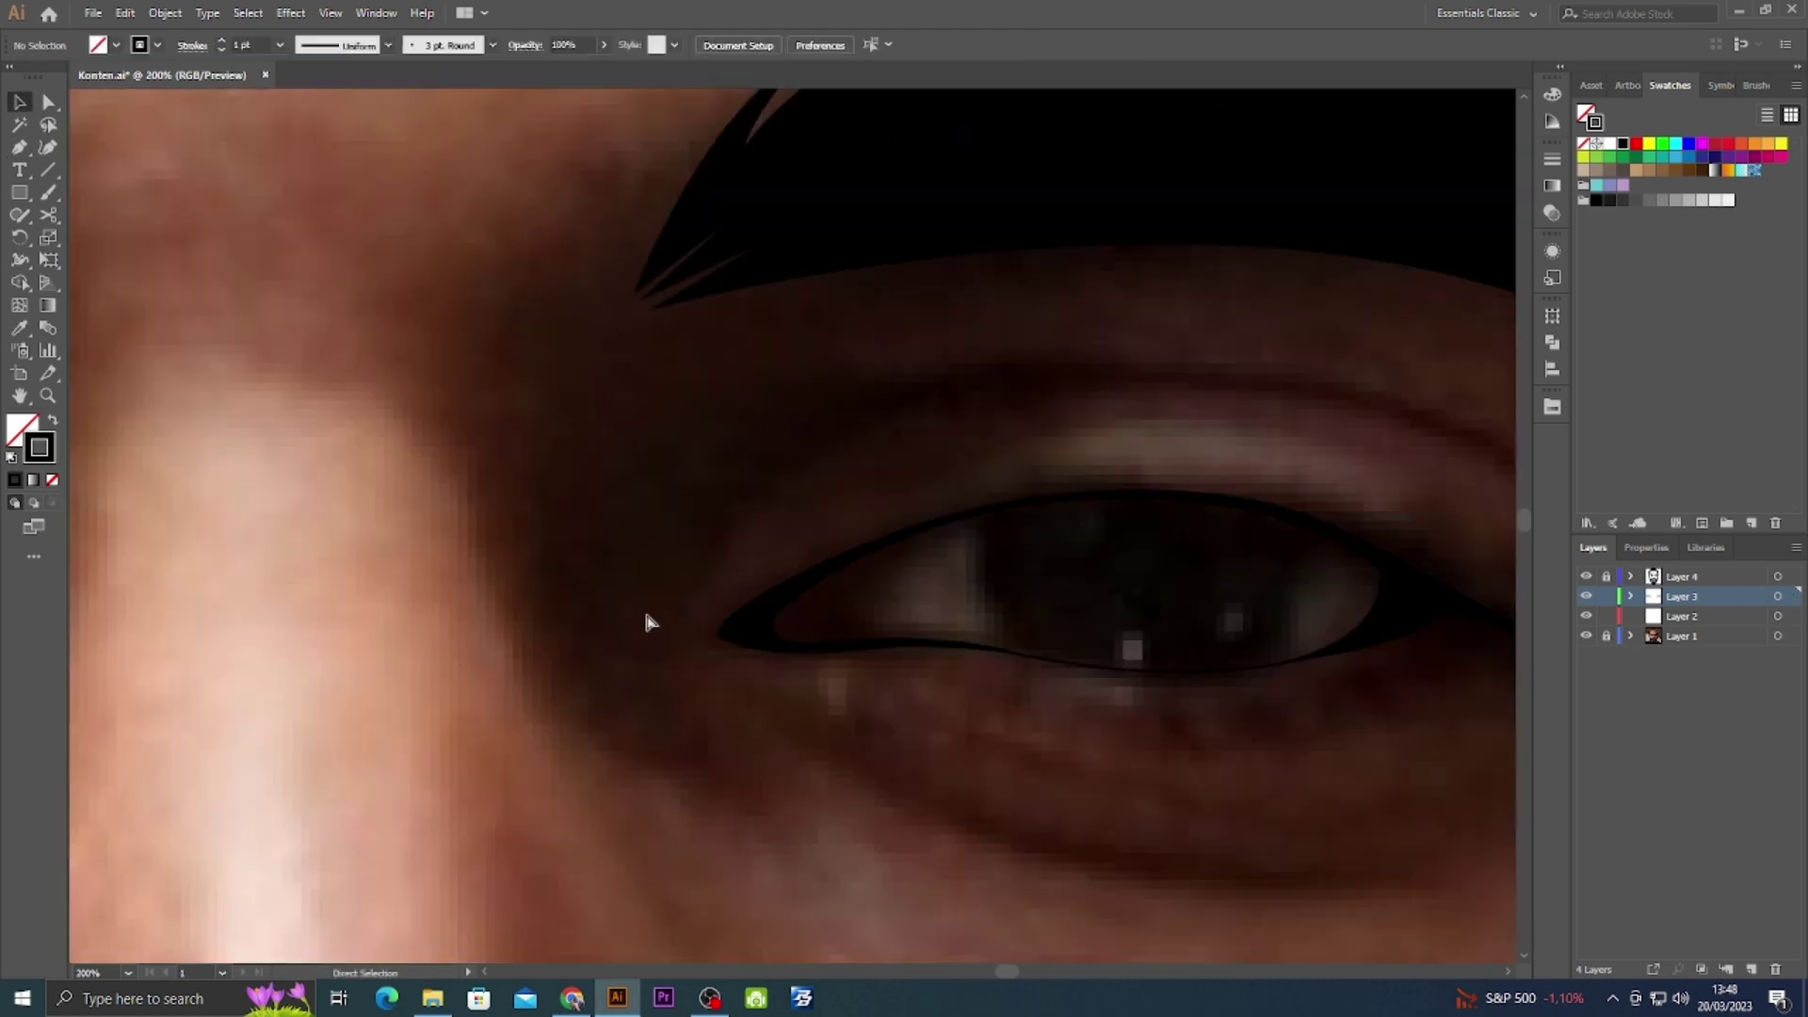
scroll(646, 622, down, 3)
drag(311, 565, 1215, 711)
key(shift+x)
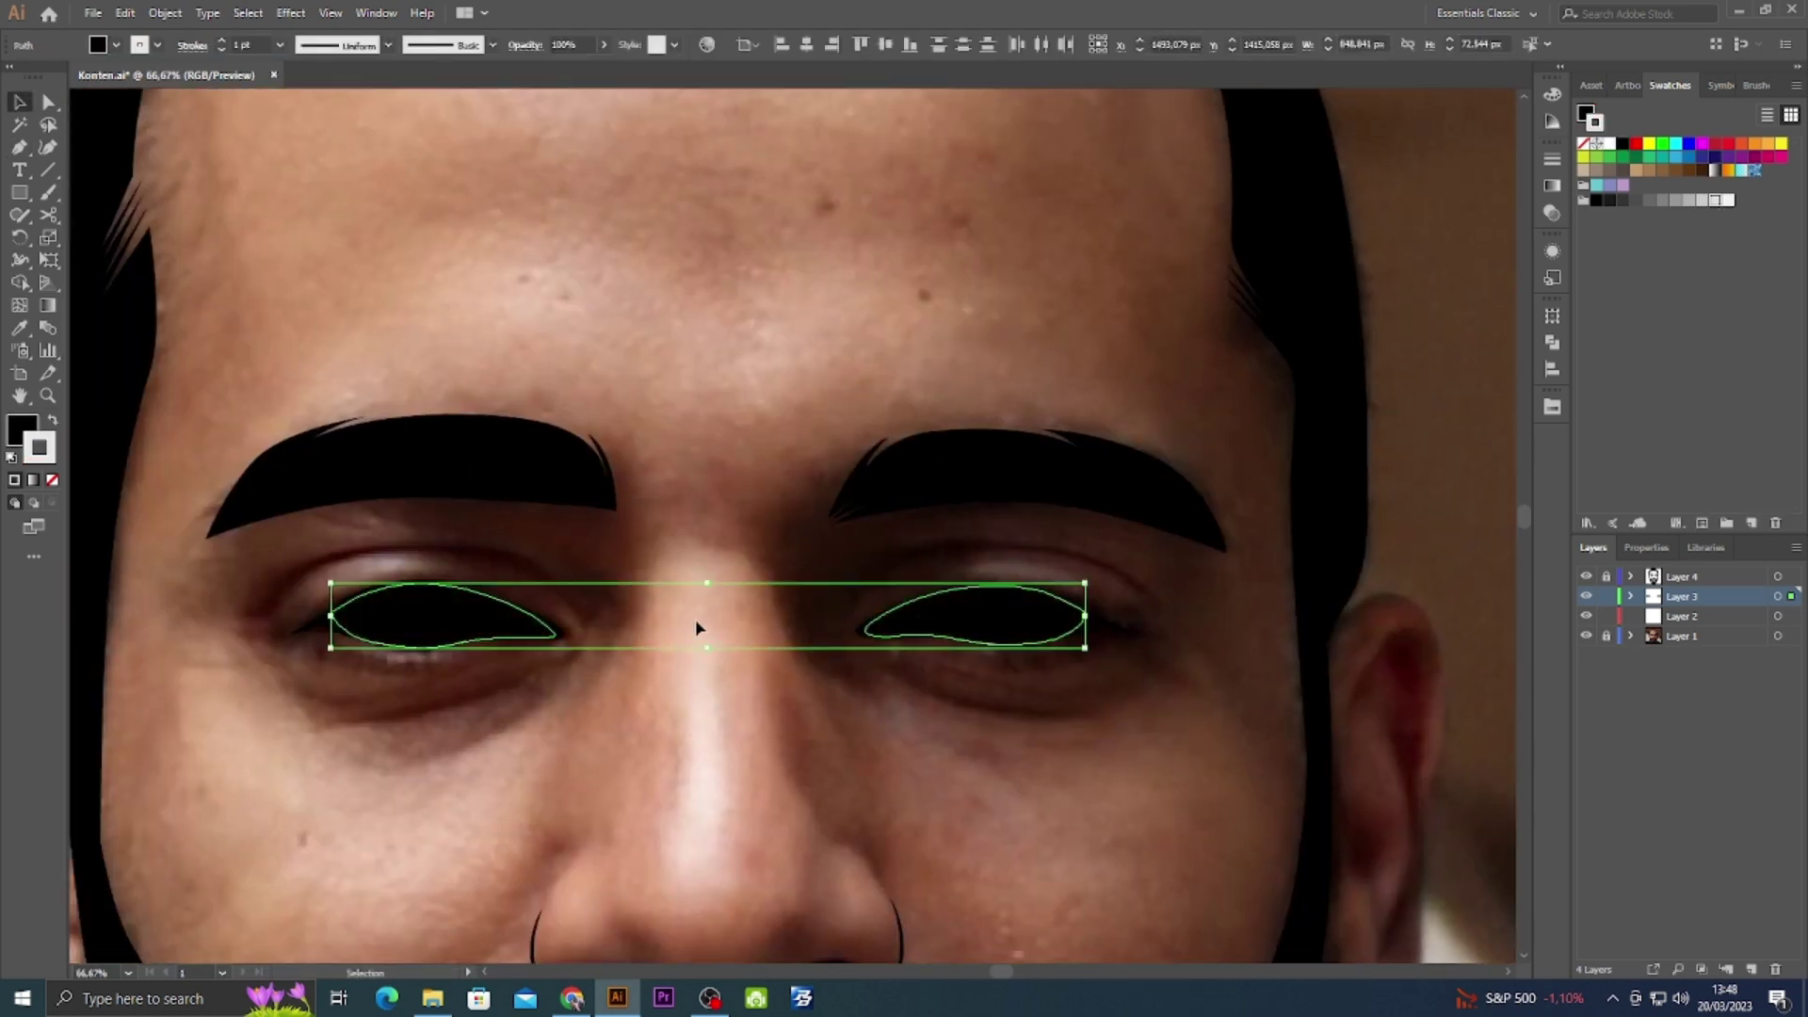
key(shift+x)
click(635, 631)
scroll(625, 599, up, 2)
scroll(584, 621, up, 1)
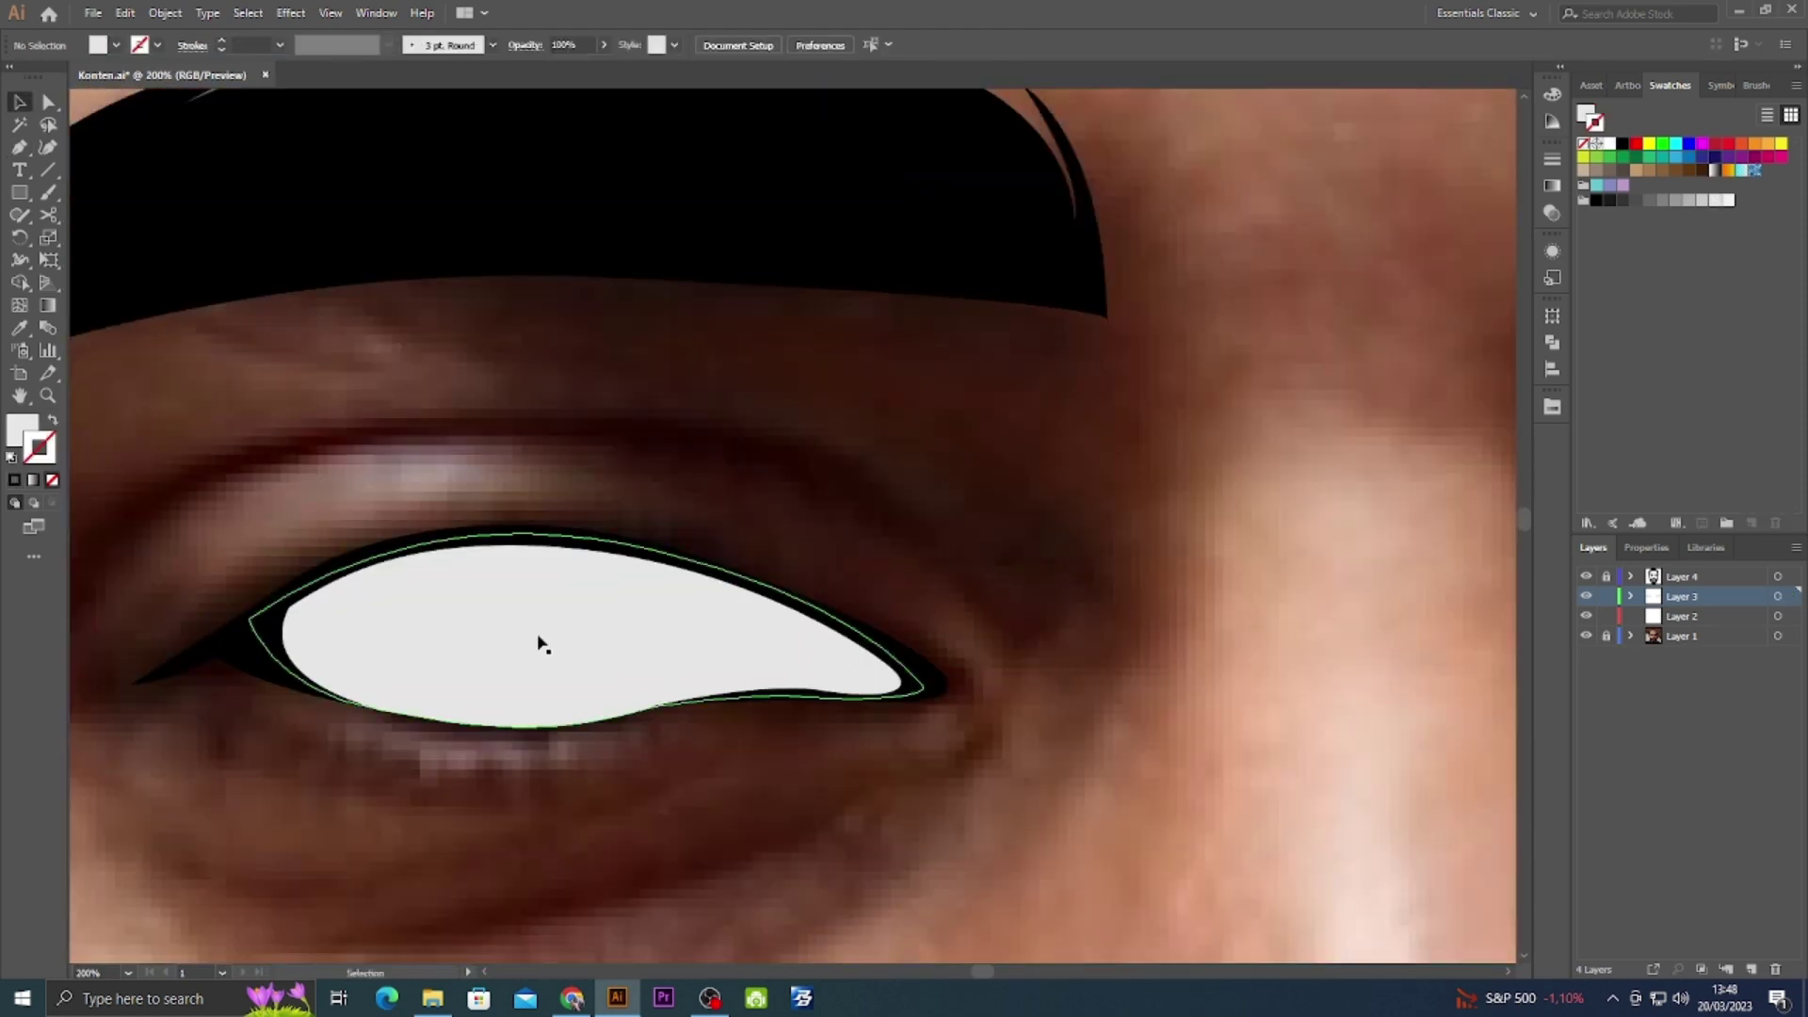
click(542, 643)
key(shift+x)
scroll(565, 659, up, 1)
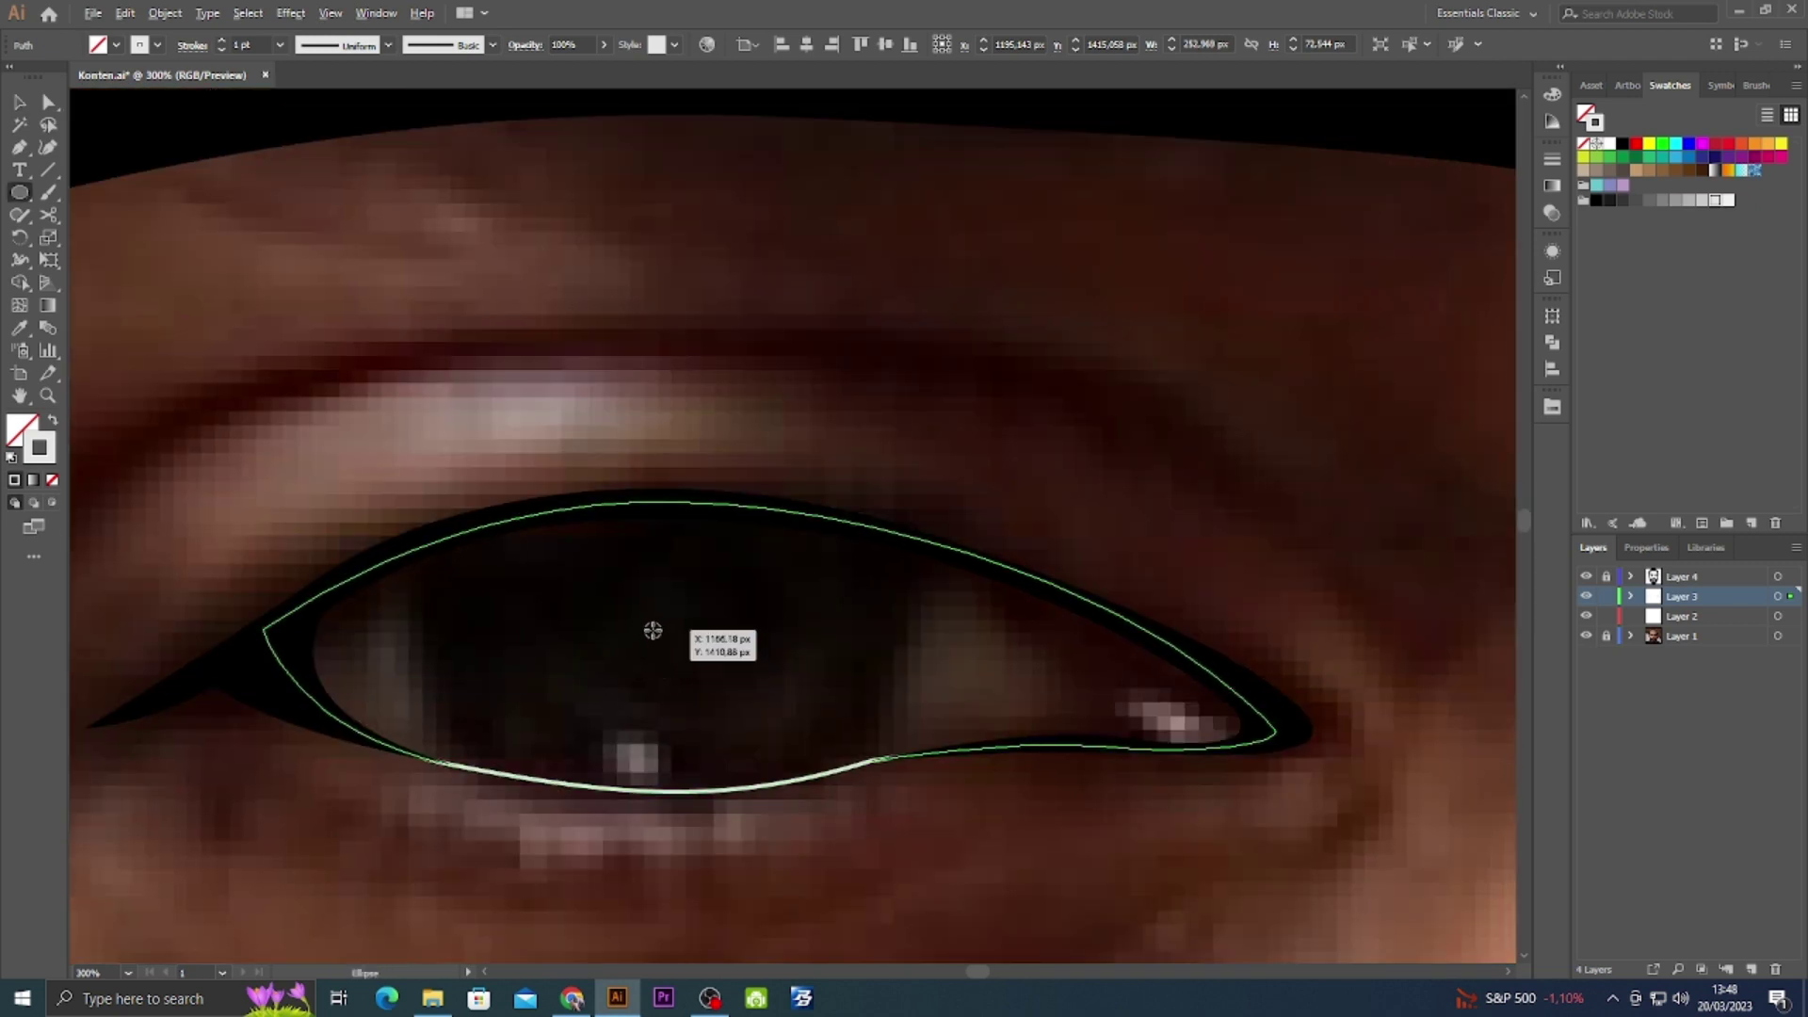
Draw a first iris circle over the left eye, then undo the trim attempt.
drag(653, 610, 782, 868)
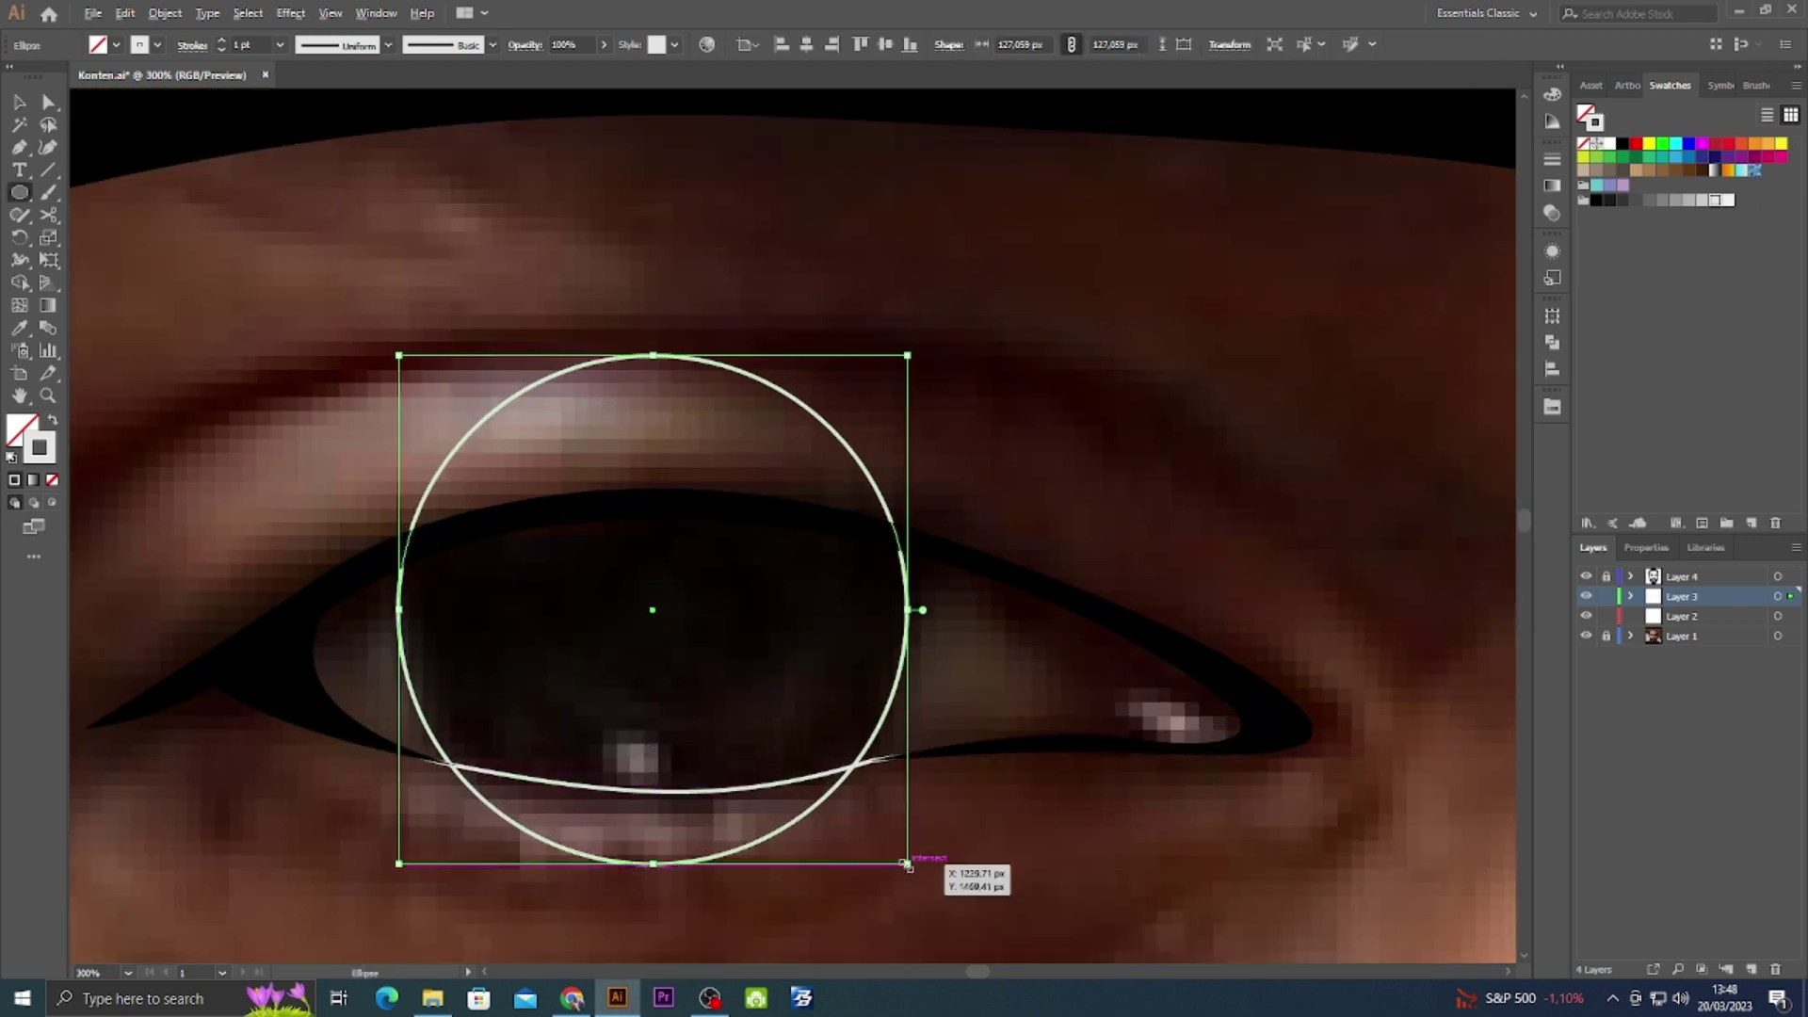
drag(907, 864, 896, 854)
ctrl+shift+click(875, 758)
key(shift+m)
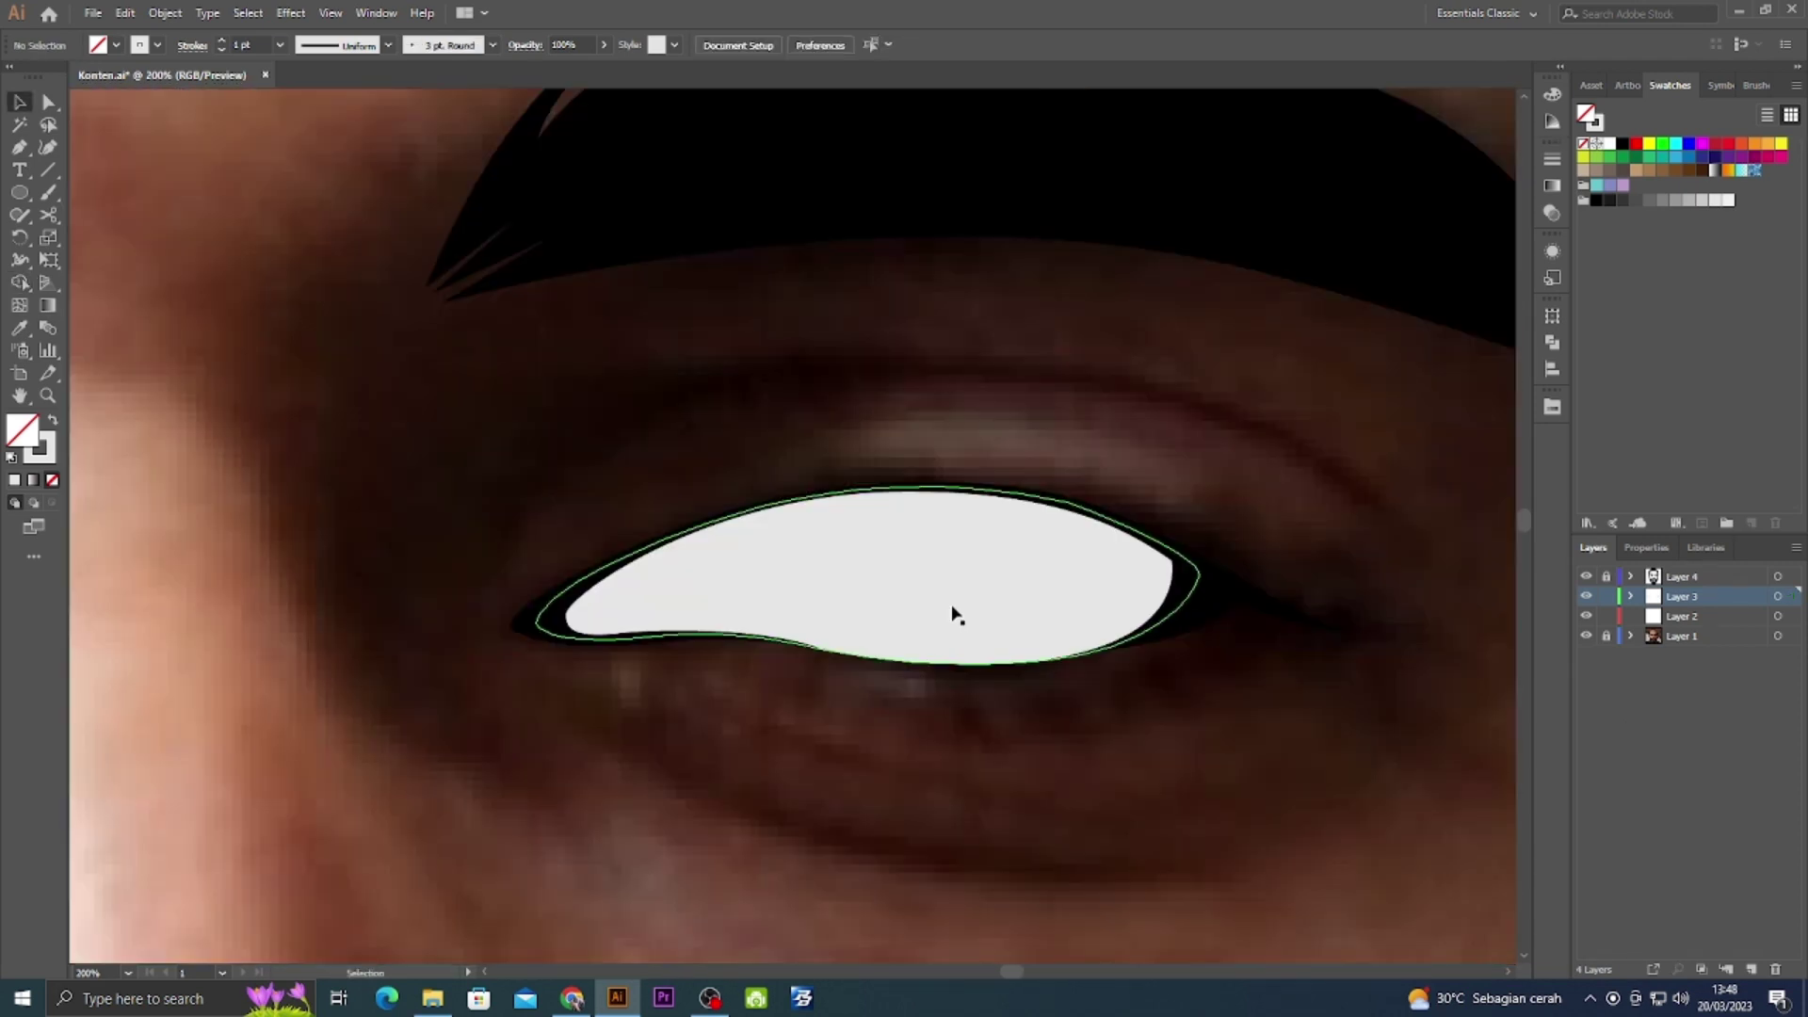
key(ctrl+z)
Draw an iris ellipse and Shape Builder-delete its parts outside the eye outline.
key(l)
drag(928, 549, 979, 702)
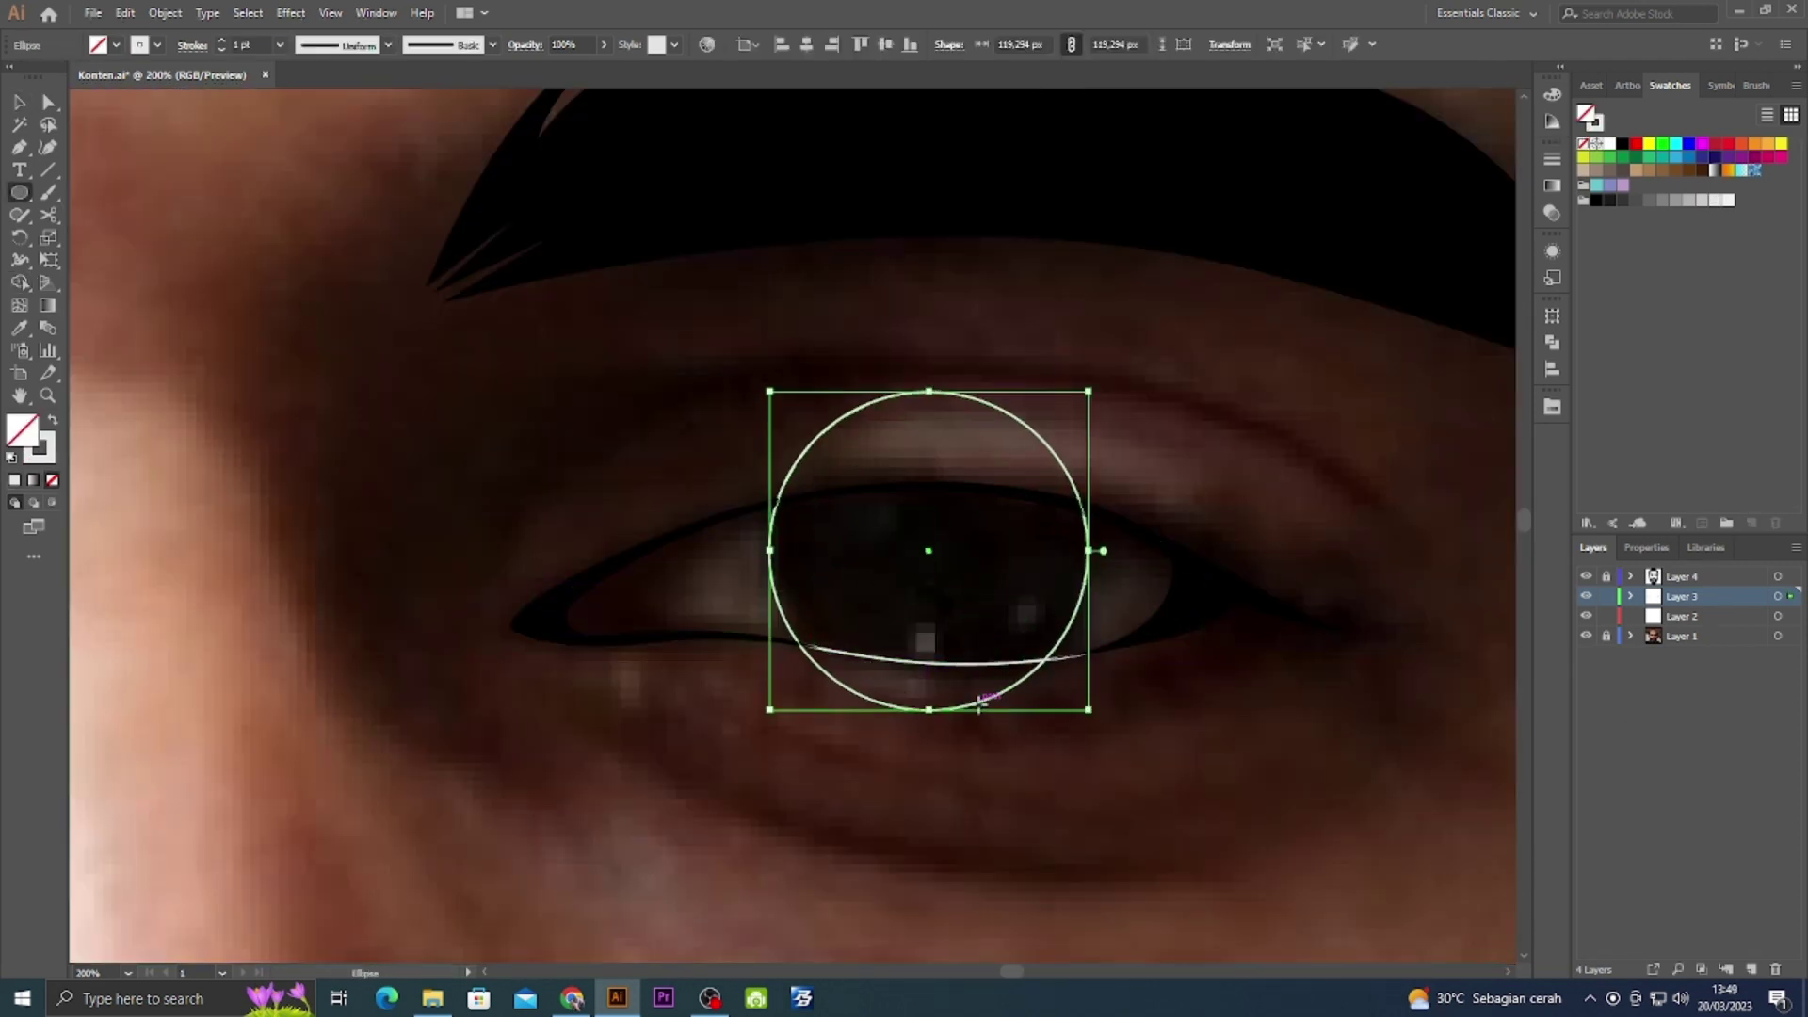
key(v)
drag(460, 387, 928, 759)
key(shift+m)
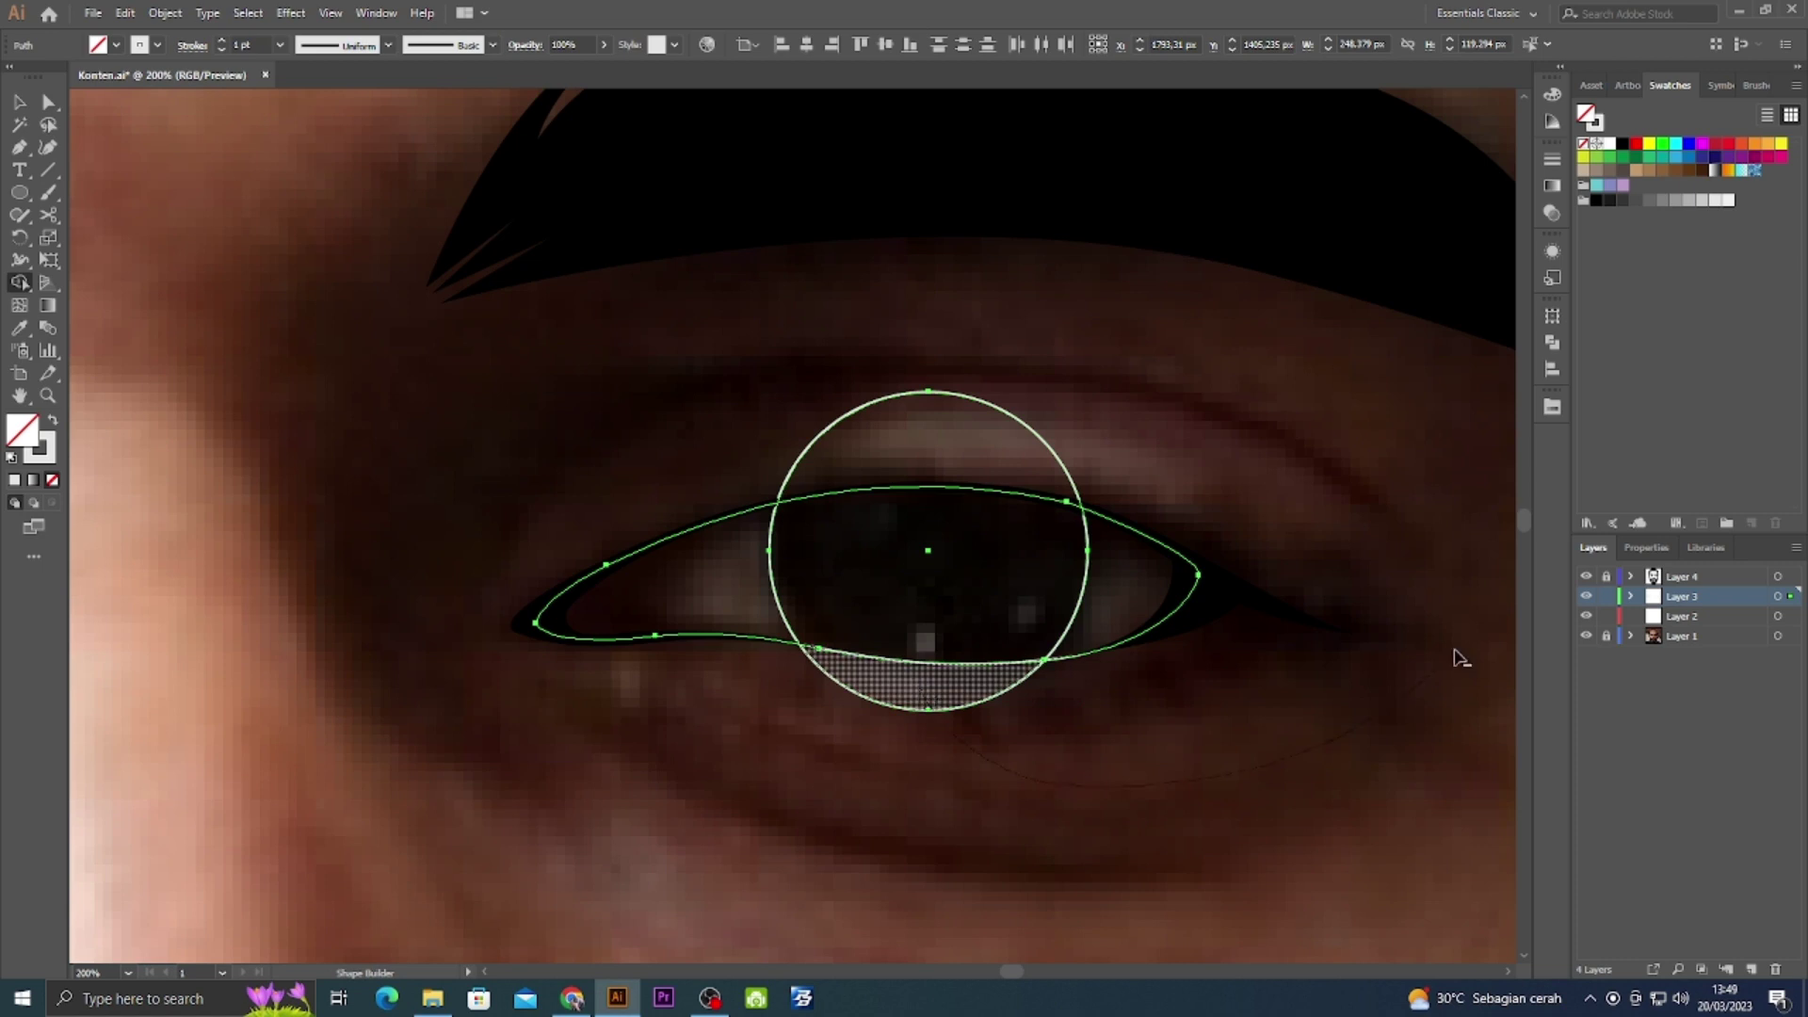
alt+click(928, 683)
alt+click(928, 443)
key(v)
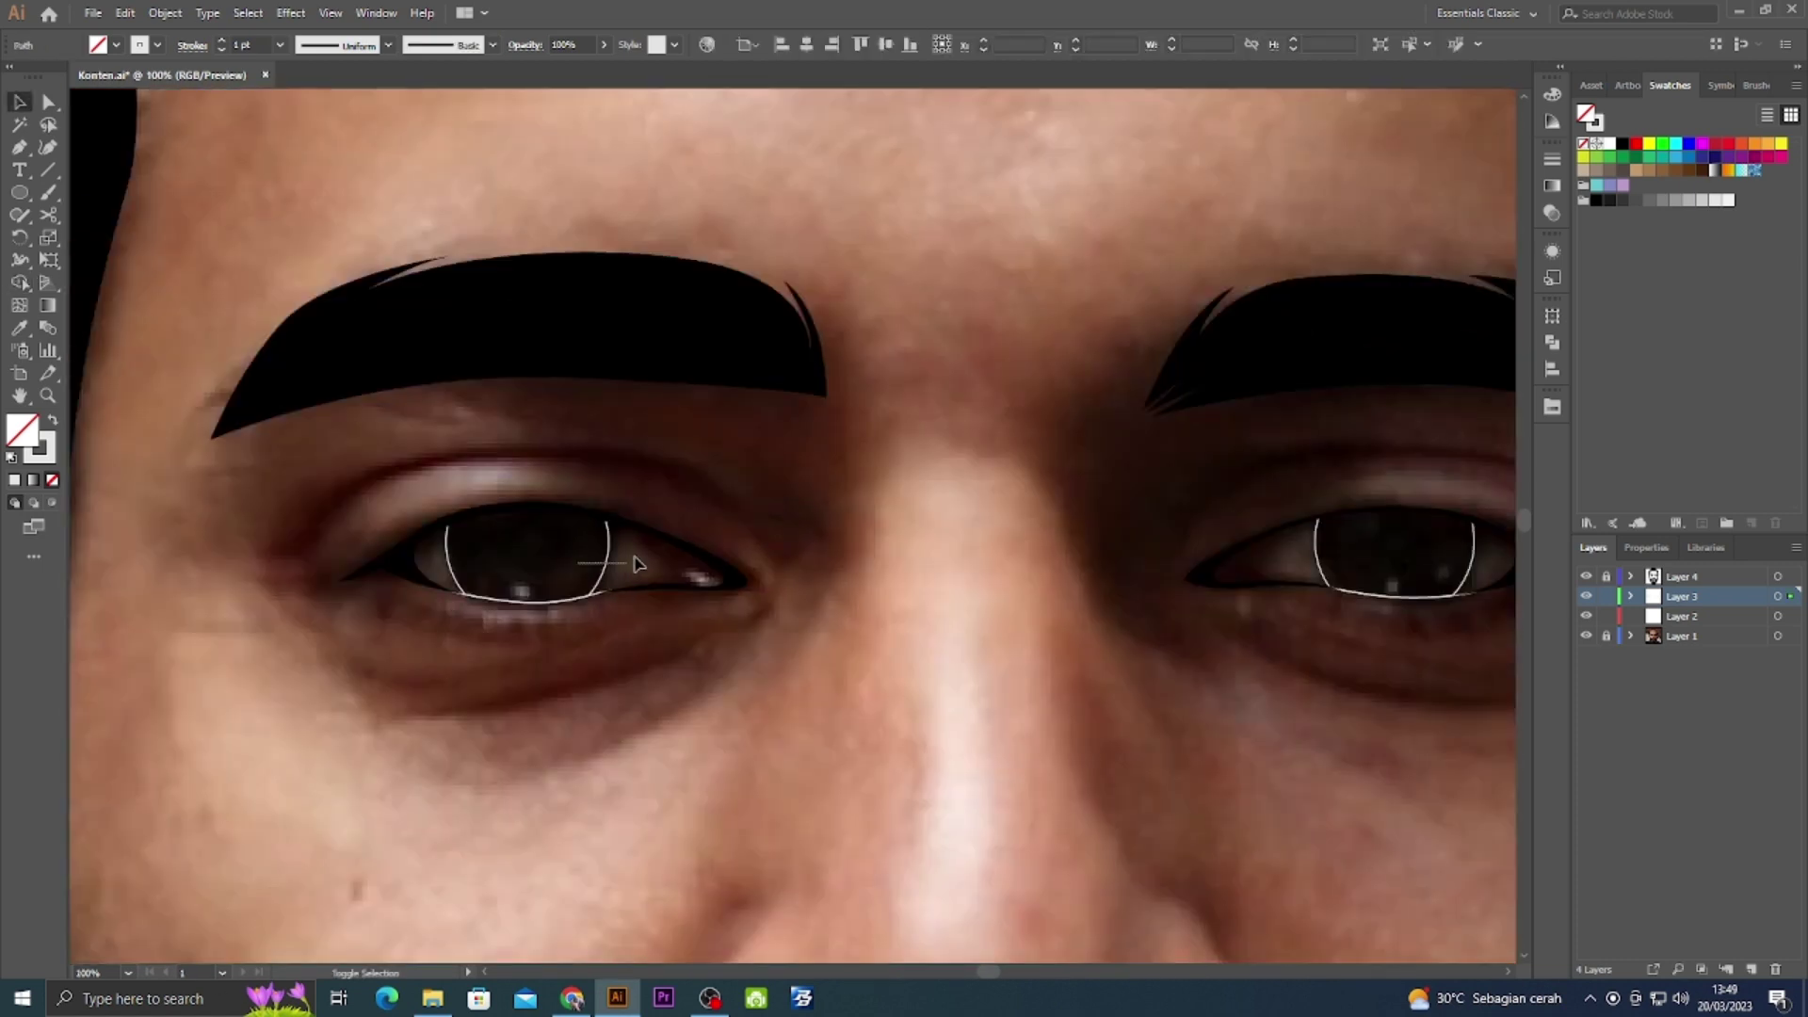
Fill both irises with a black-to-brown gradient.
click(607, 558)
key(ctrl+shift+a)
click(603, 556)
shift+click(1342, 571)
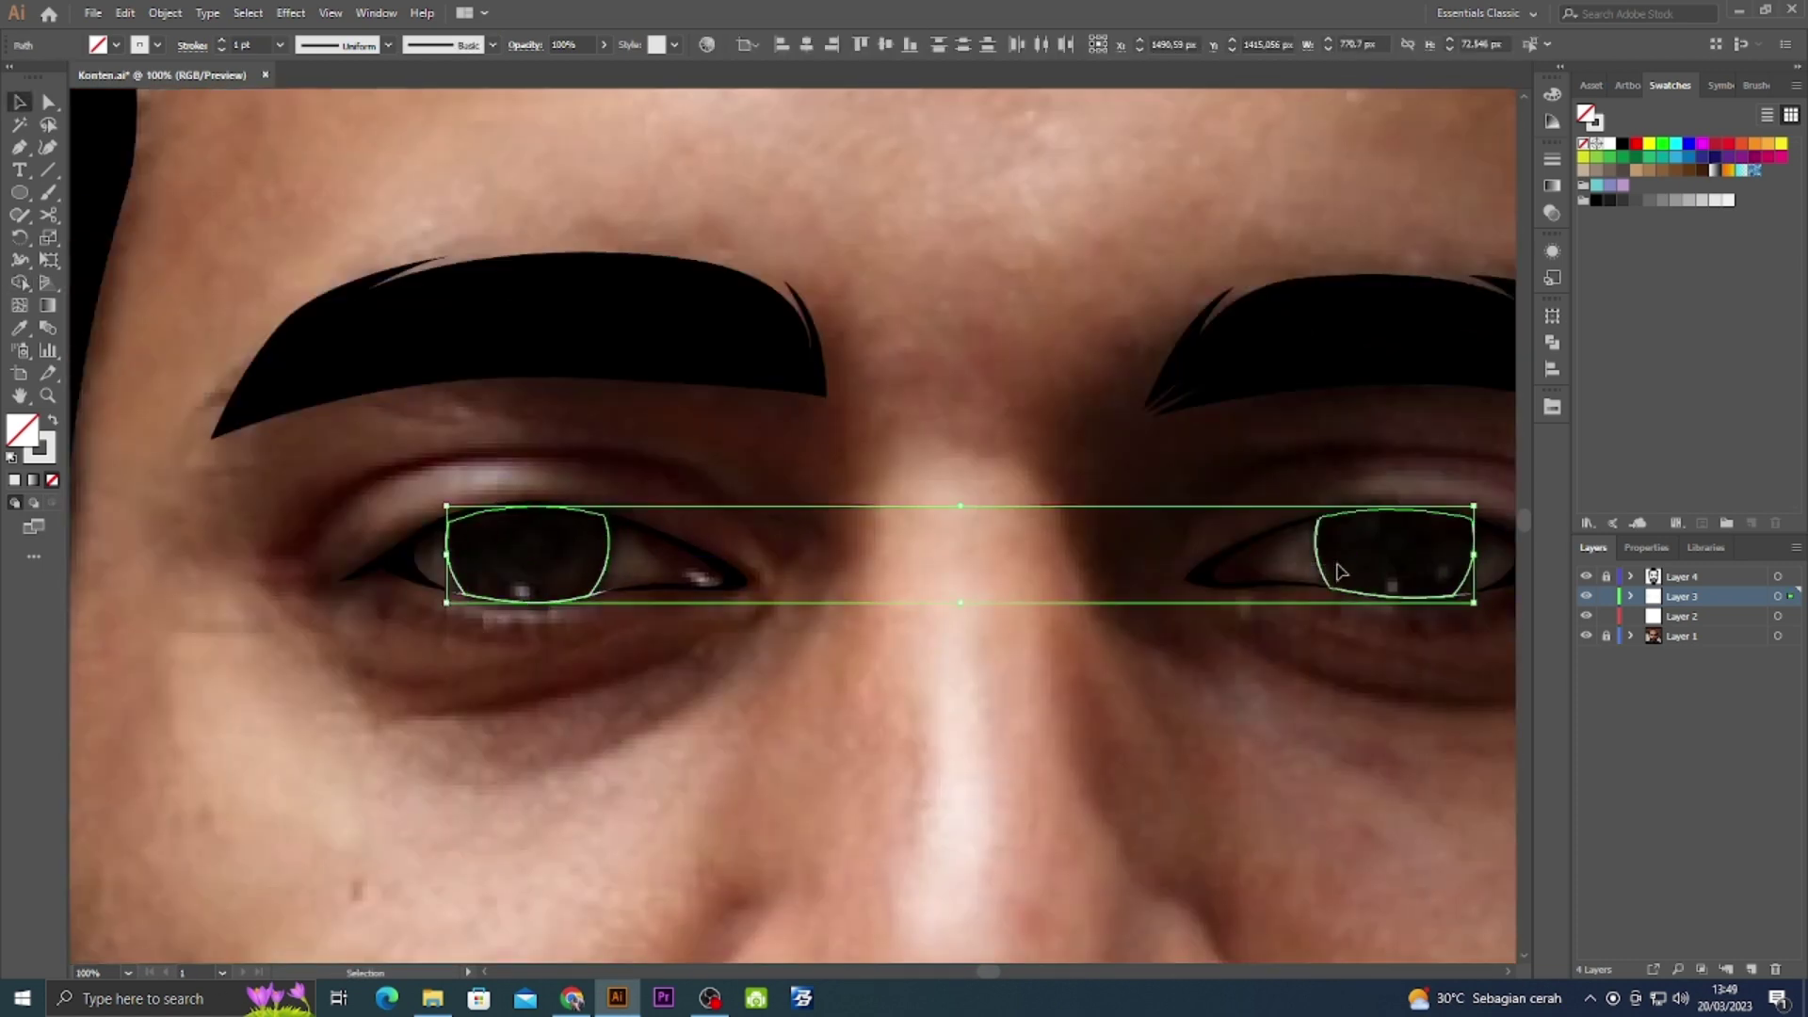
key(shift+x)
click(1551, 186)
double_click(1329, 304)
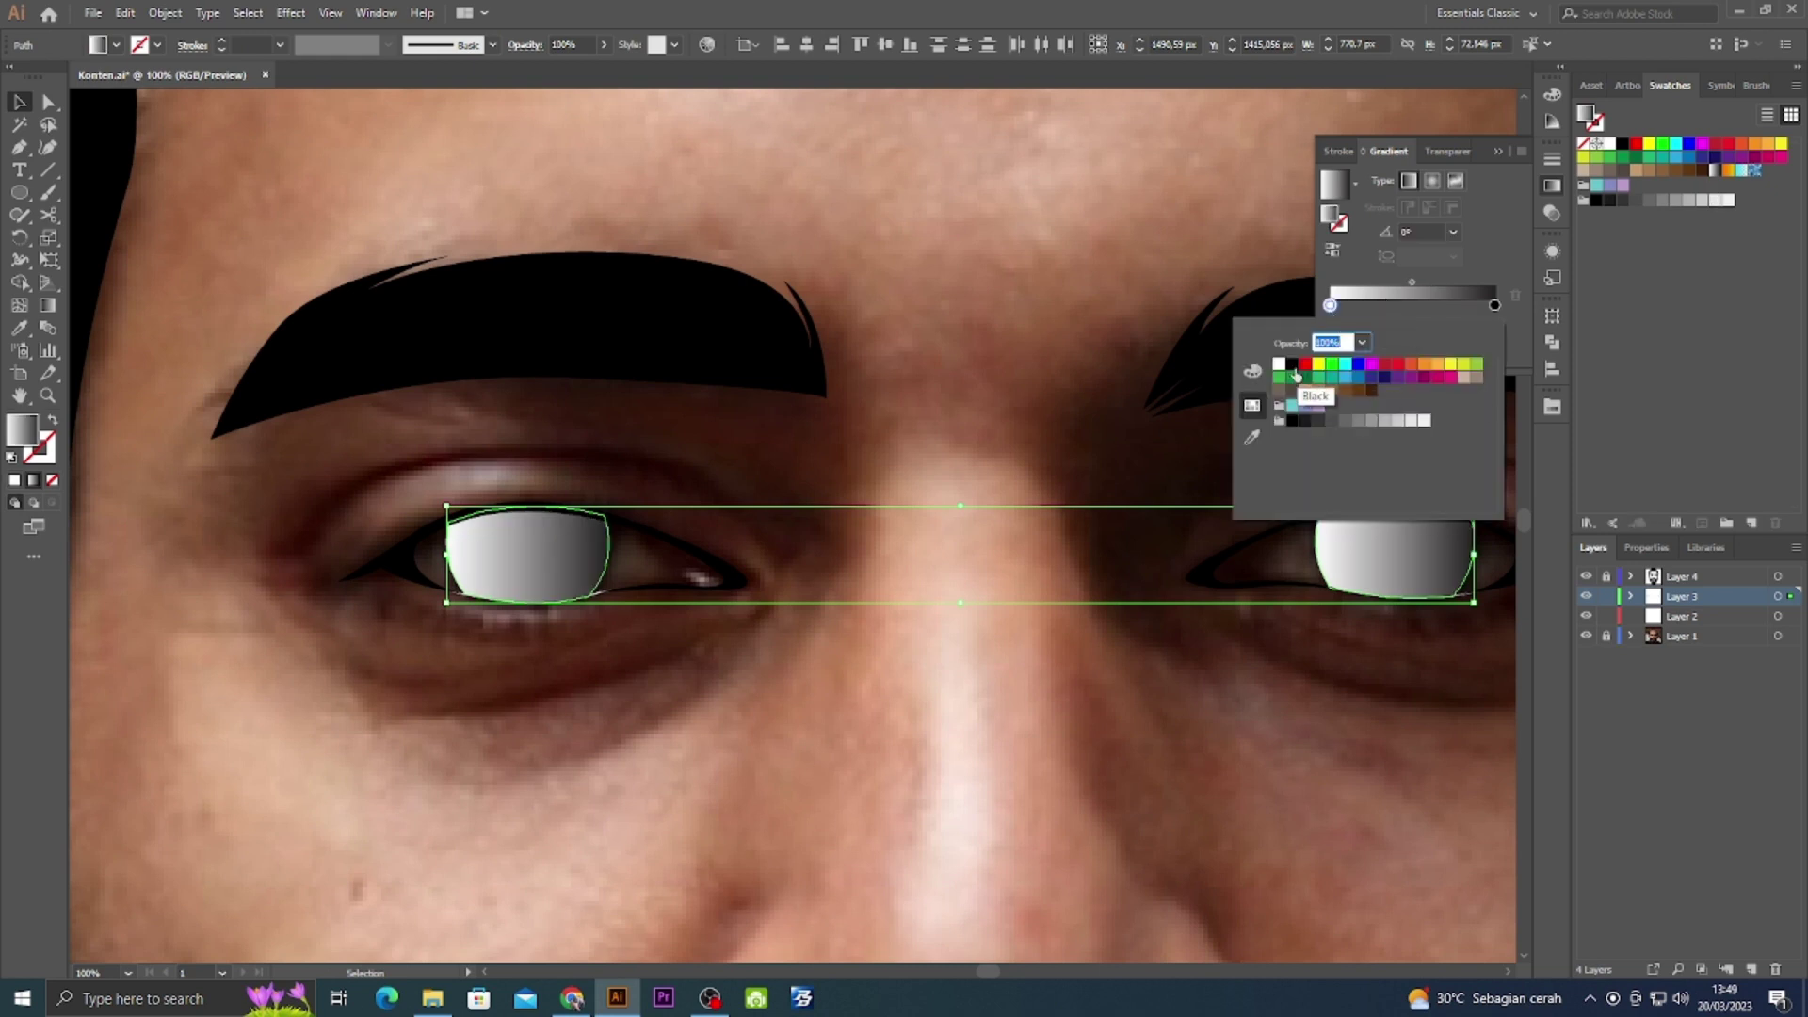
click(1293, 367)
click(1371, 392)
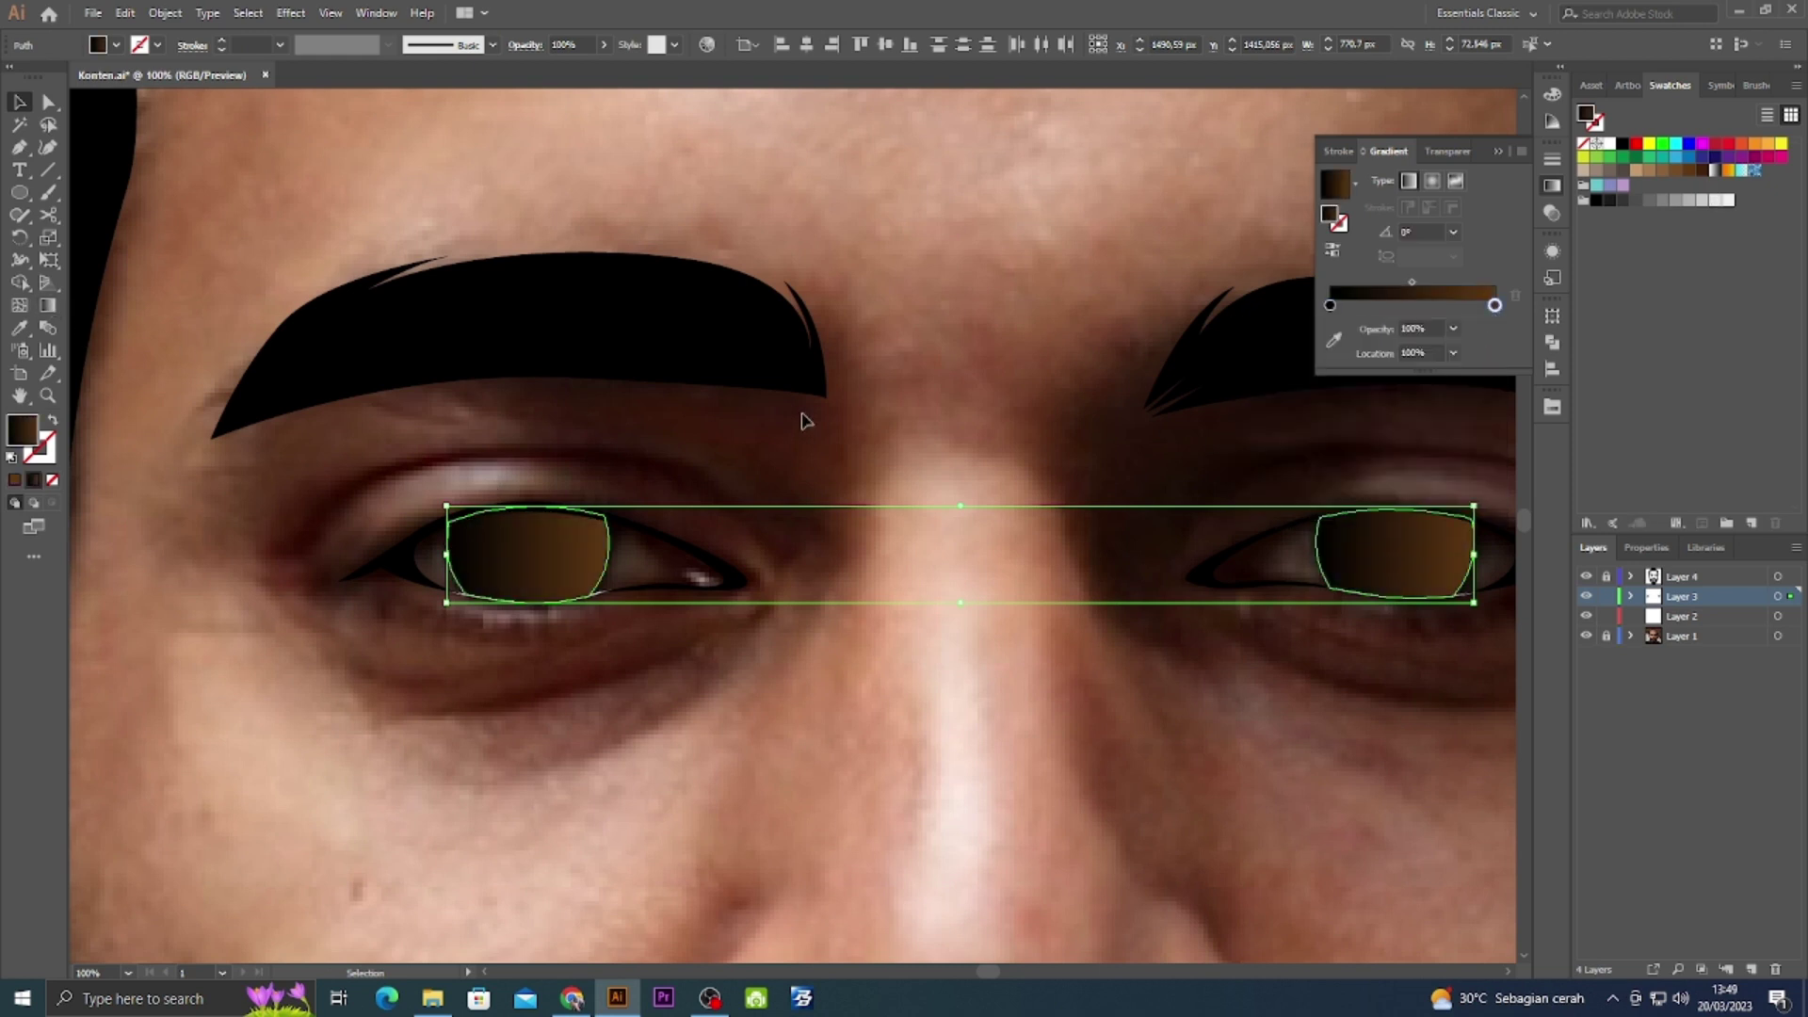
click(918, 499)
Run the iris gradient vertically across both irises with the Gradient tool.
click(527, 556)
shift+click(1393, 556)
key(g)
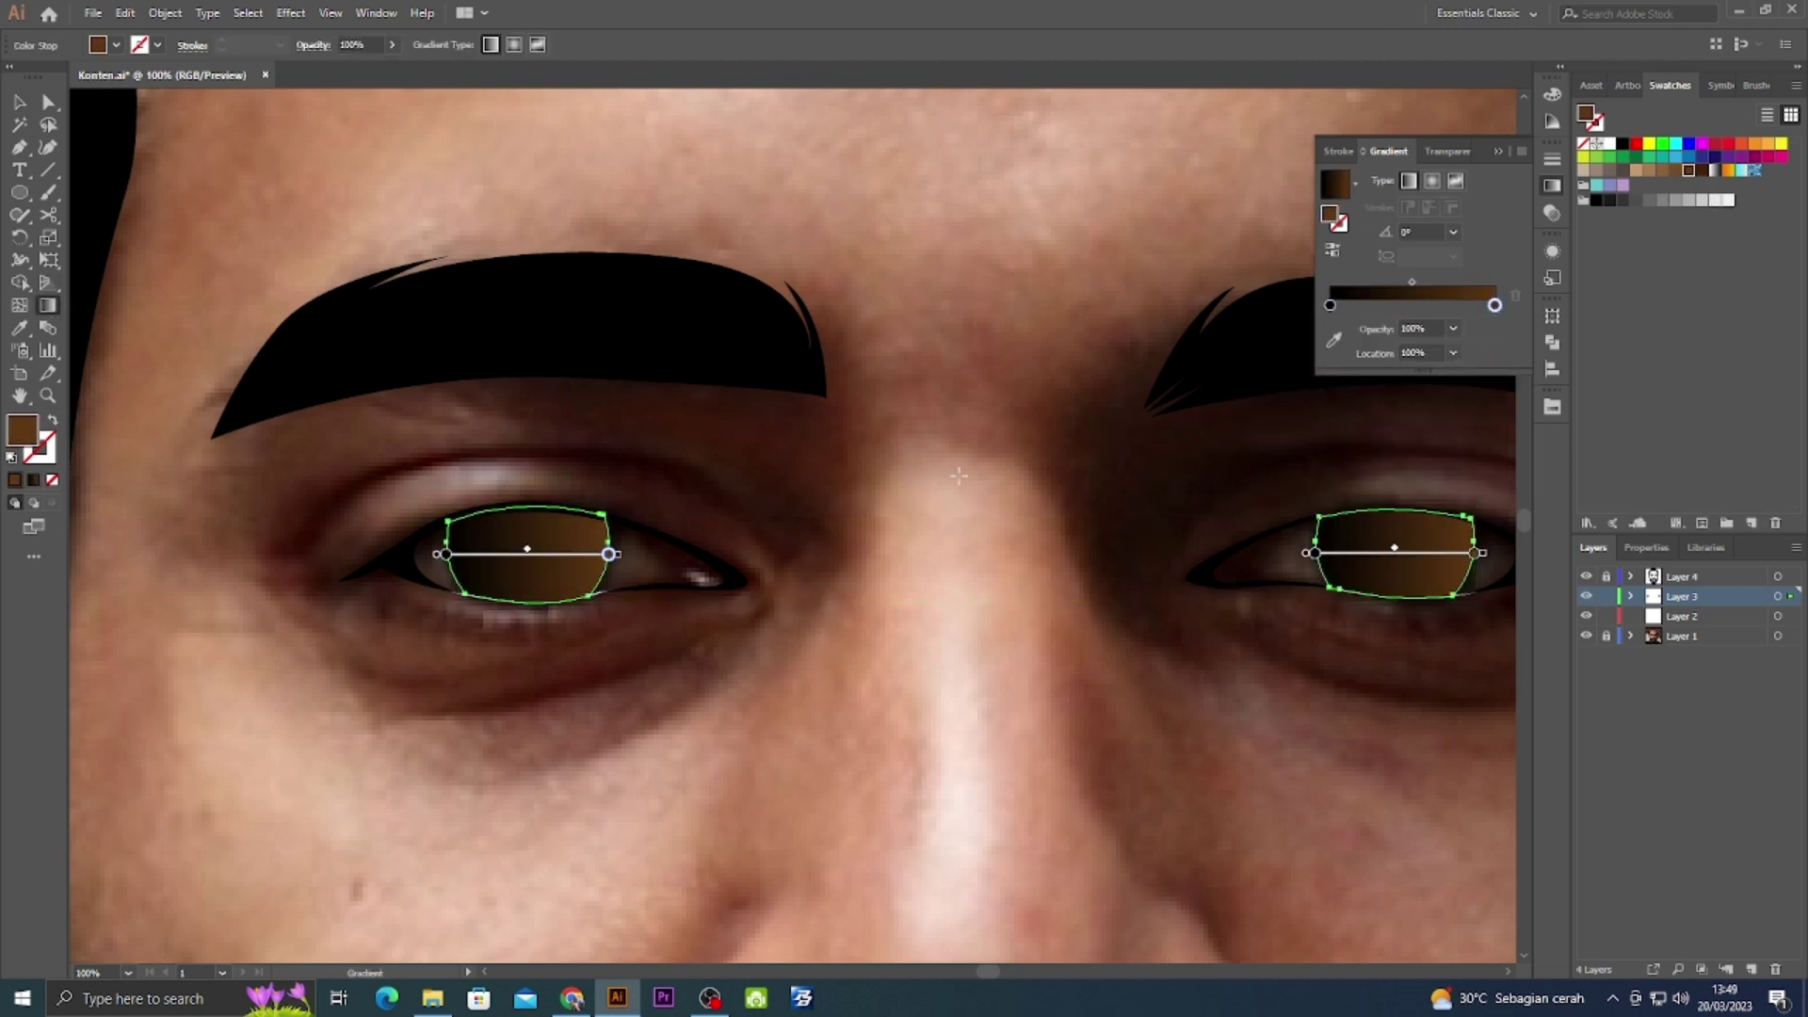
drag(949, 457, 950, 603)
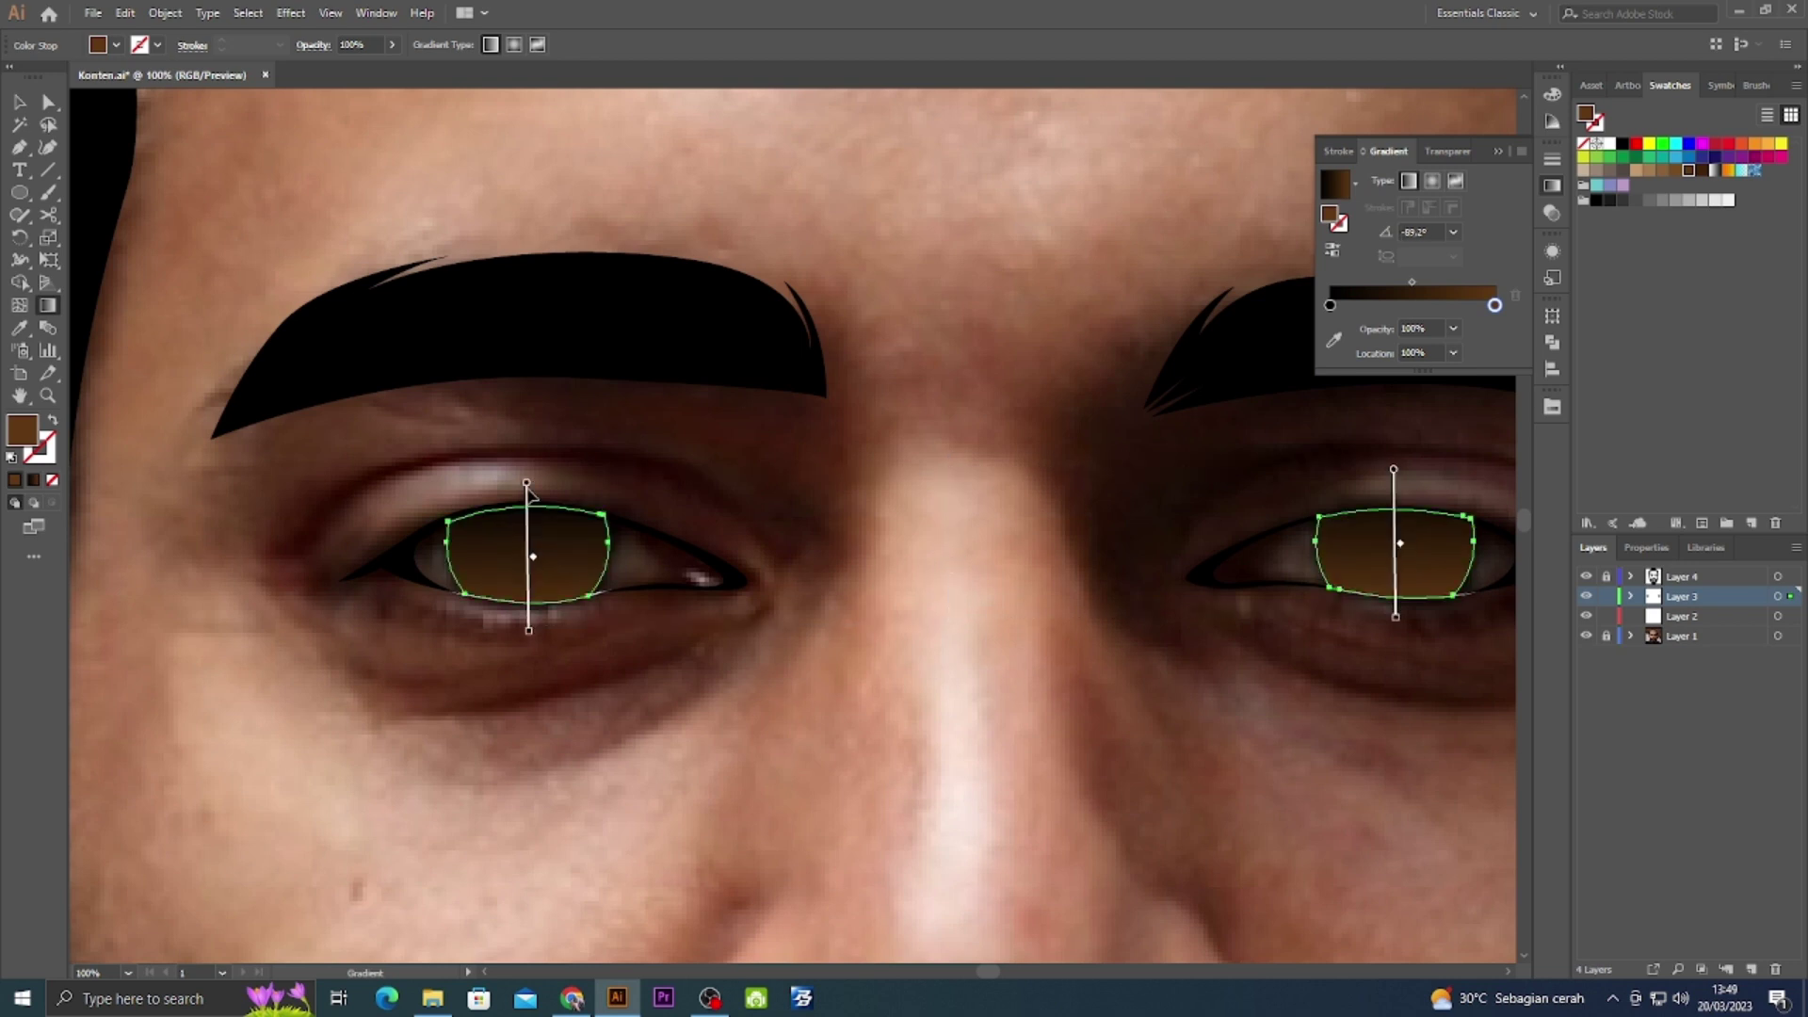
key(ctrl+shift+a)
scroll(496, 480, up, 2)
Draw a small black pupil circle and centre it in the left iris.
scroll(351, 553, up, 2)
key(l)
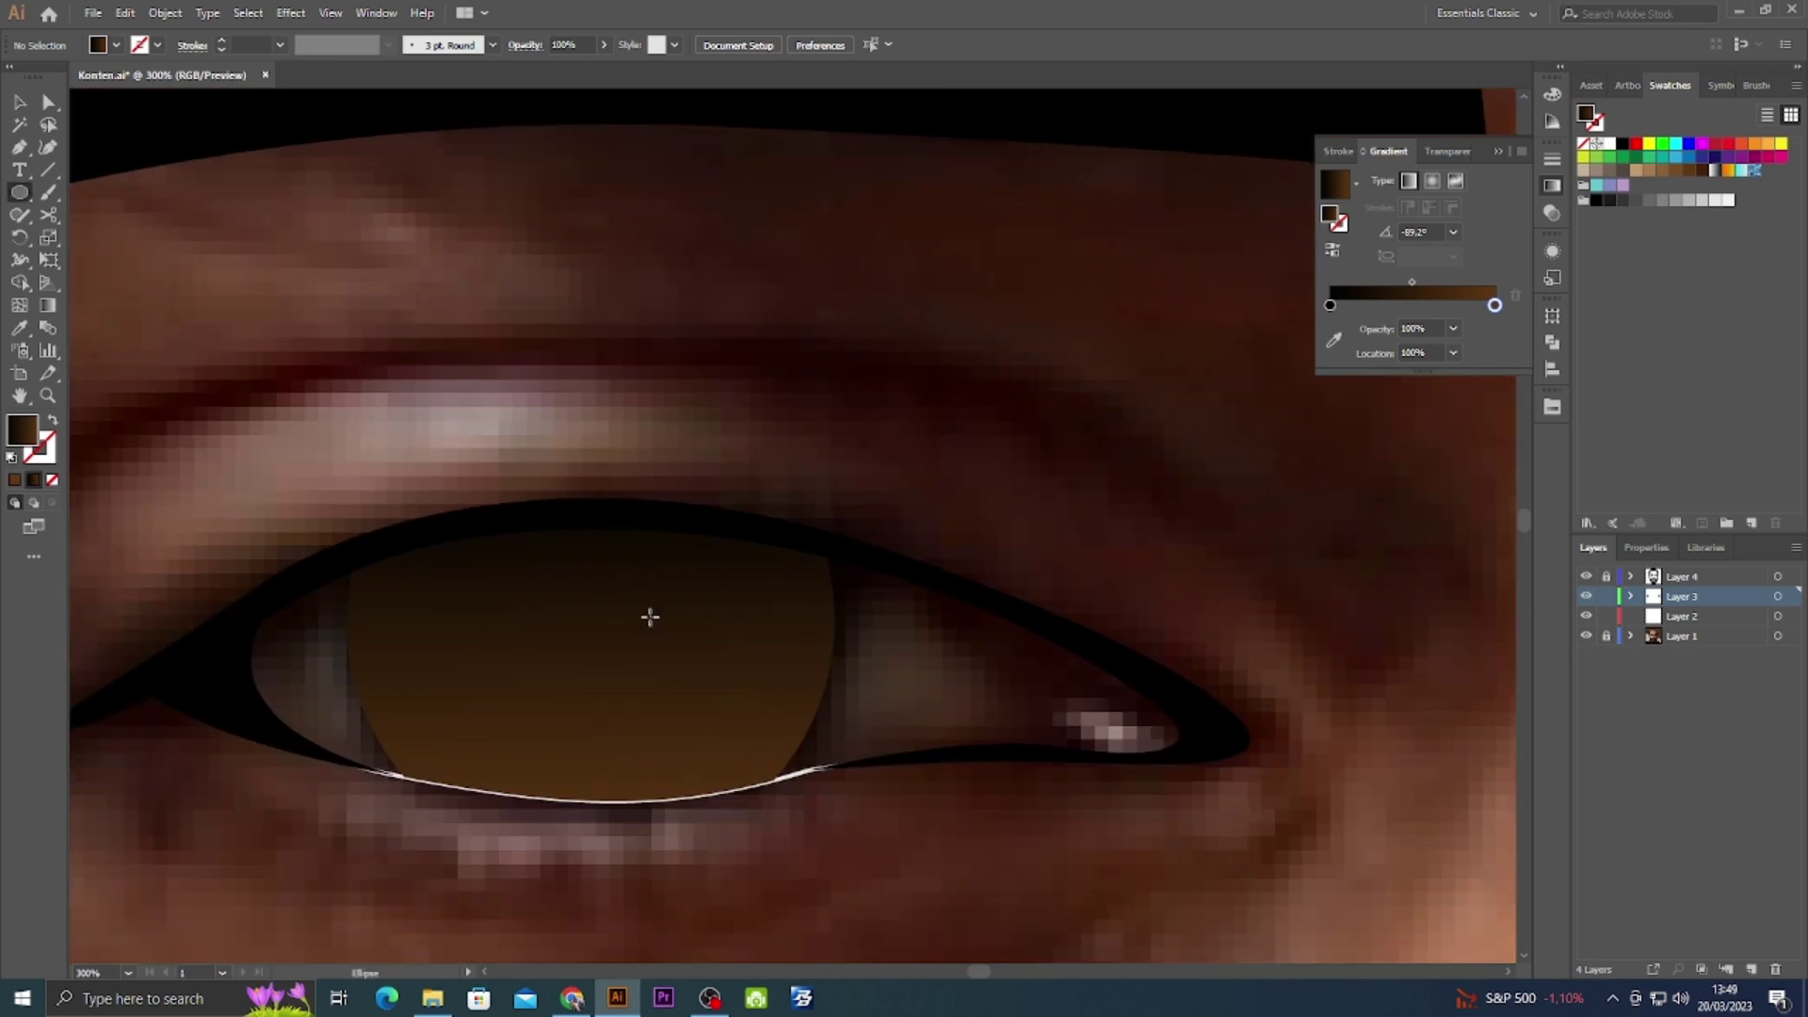
drag(635, 709, 643, 709)
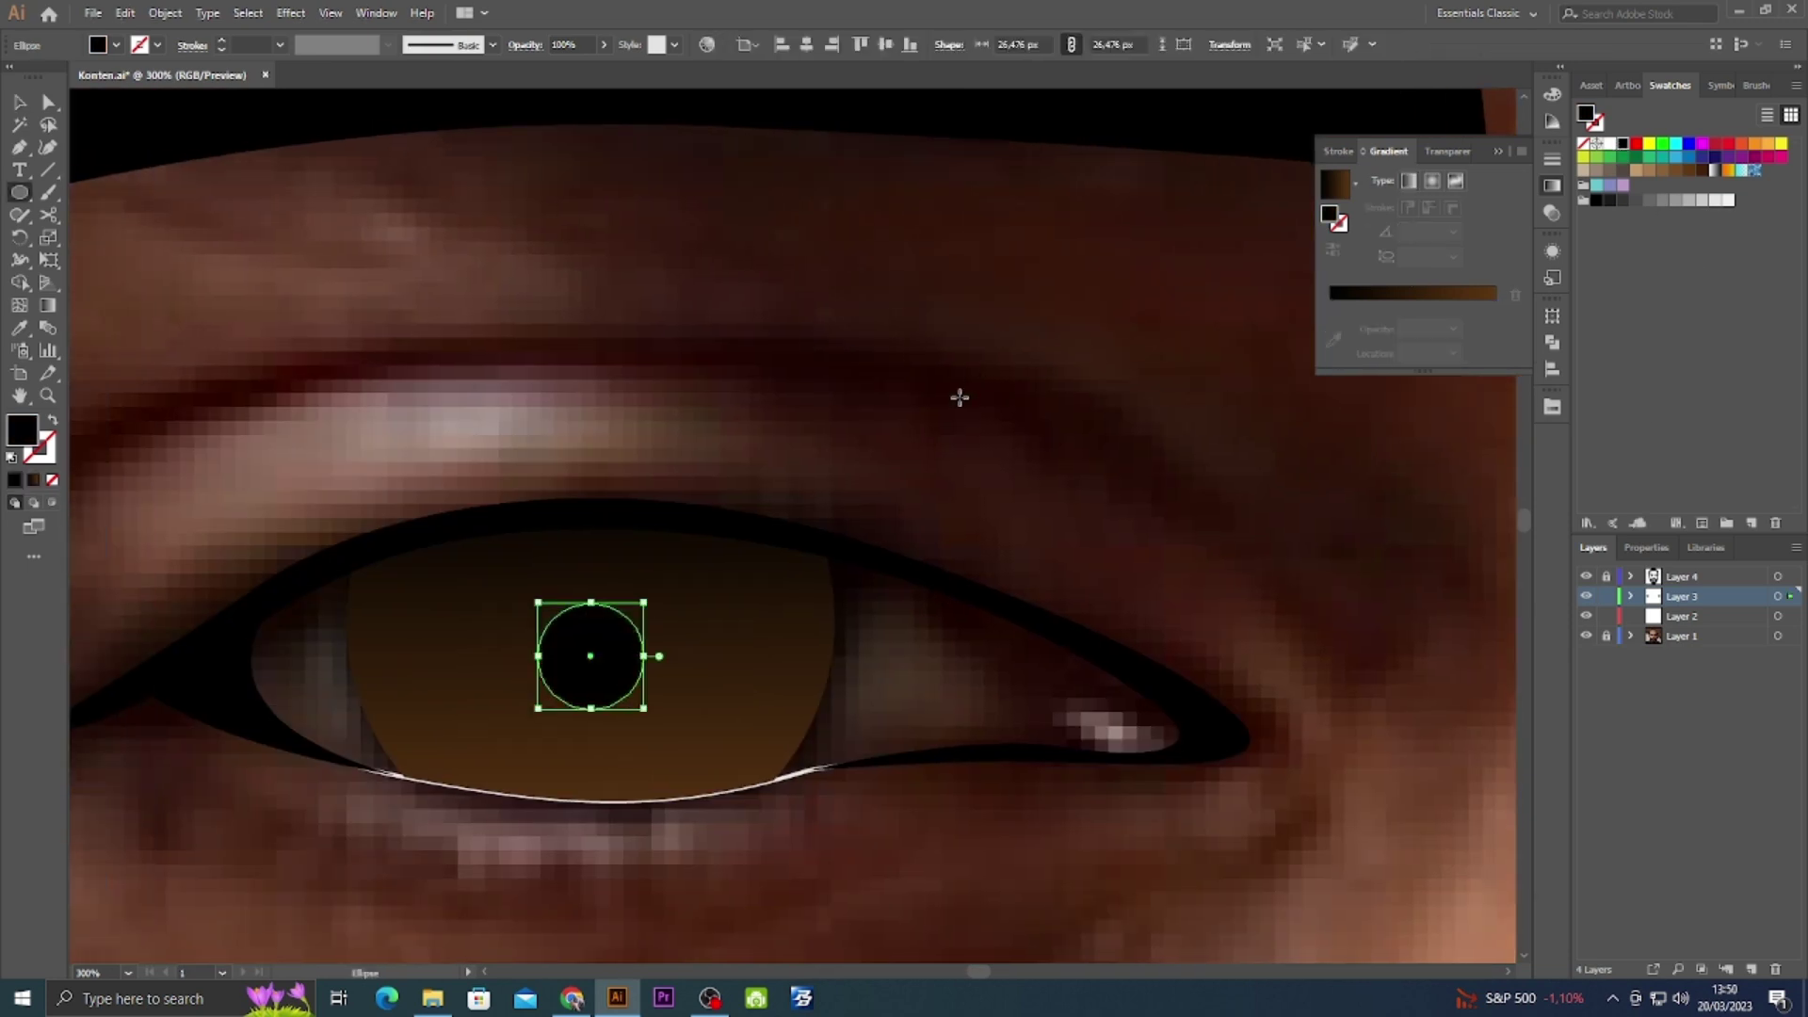
key(ctrl+0)
key(ctrl+shift+a)
key(v)
click(692, 561)
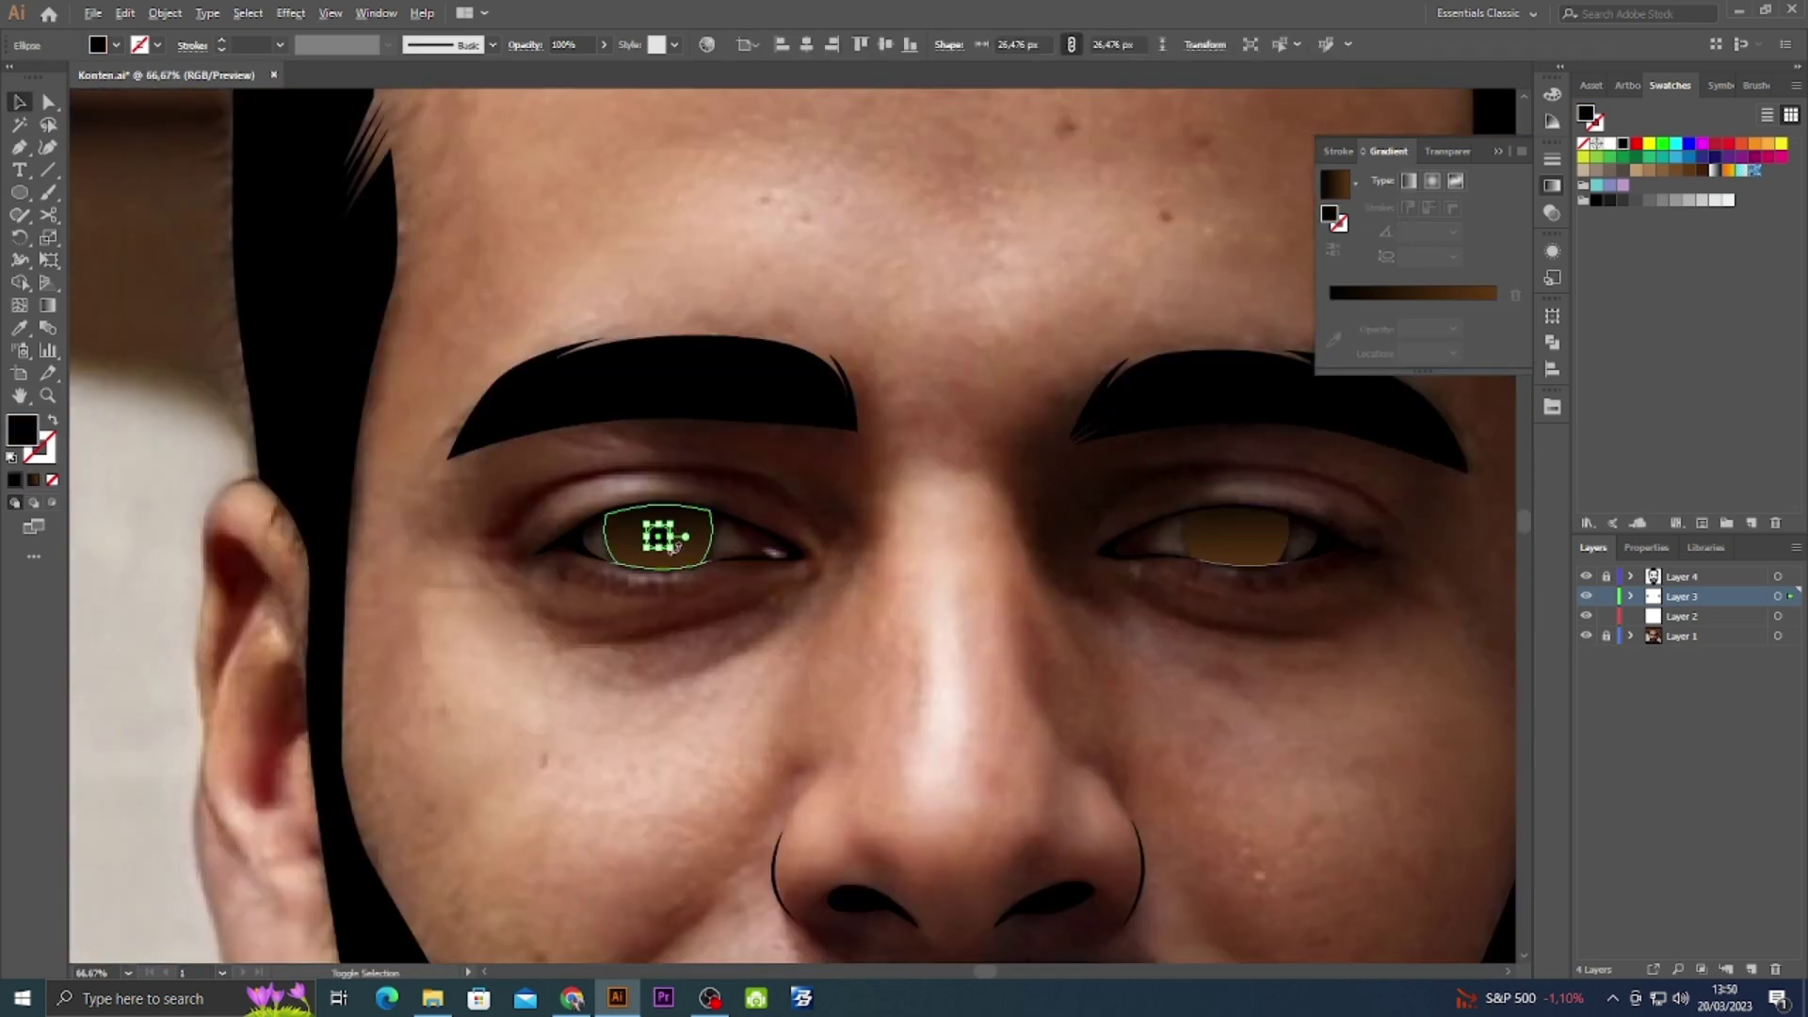
drag(682, 540, 683, 540)
key(ctrl+shift+a)
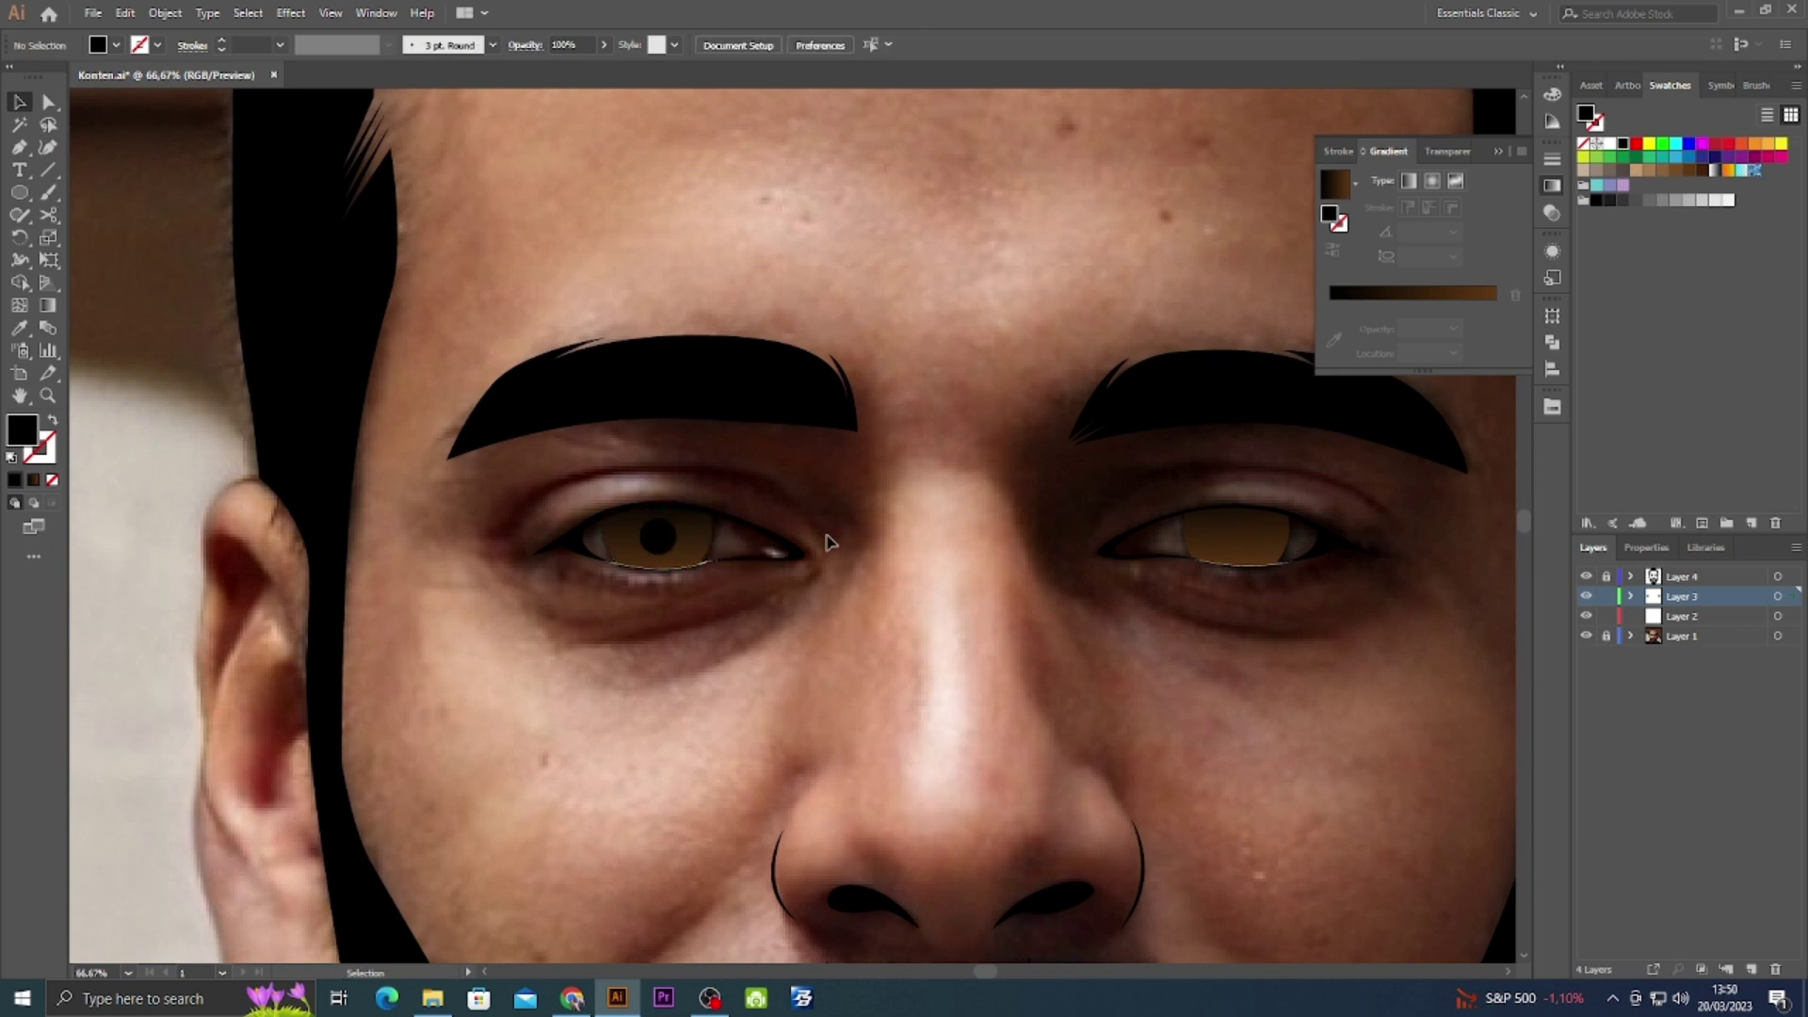
Scale the pupil to about 37.6 px and Alt-drag a copy into the right eye.
key(v)
click(664, 555)
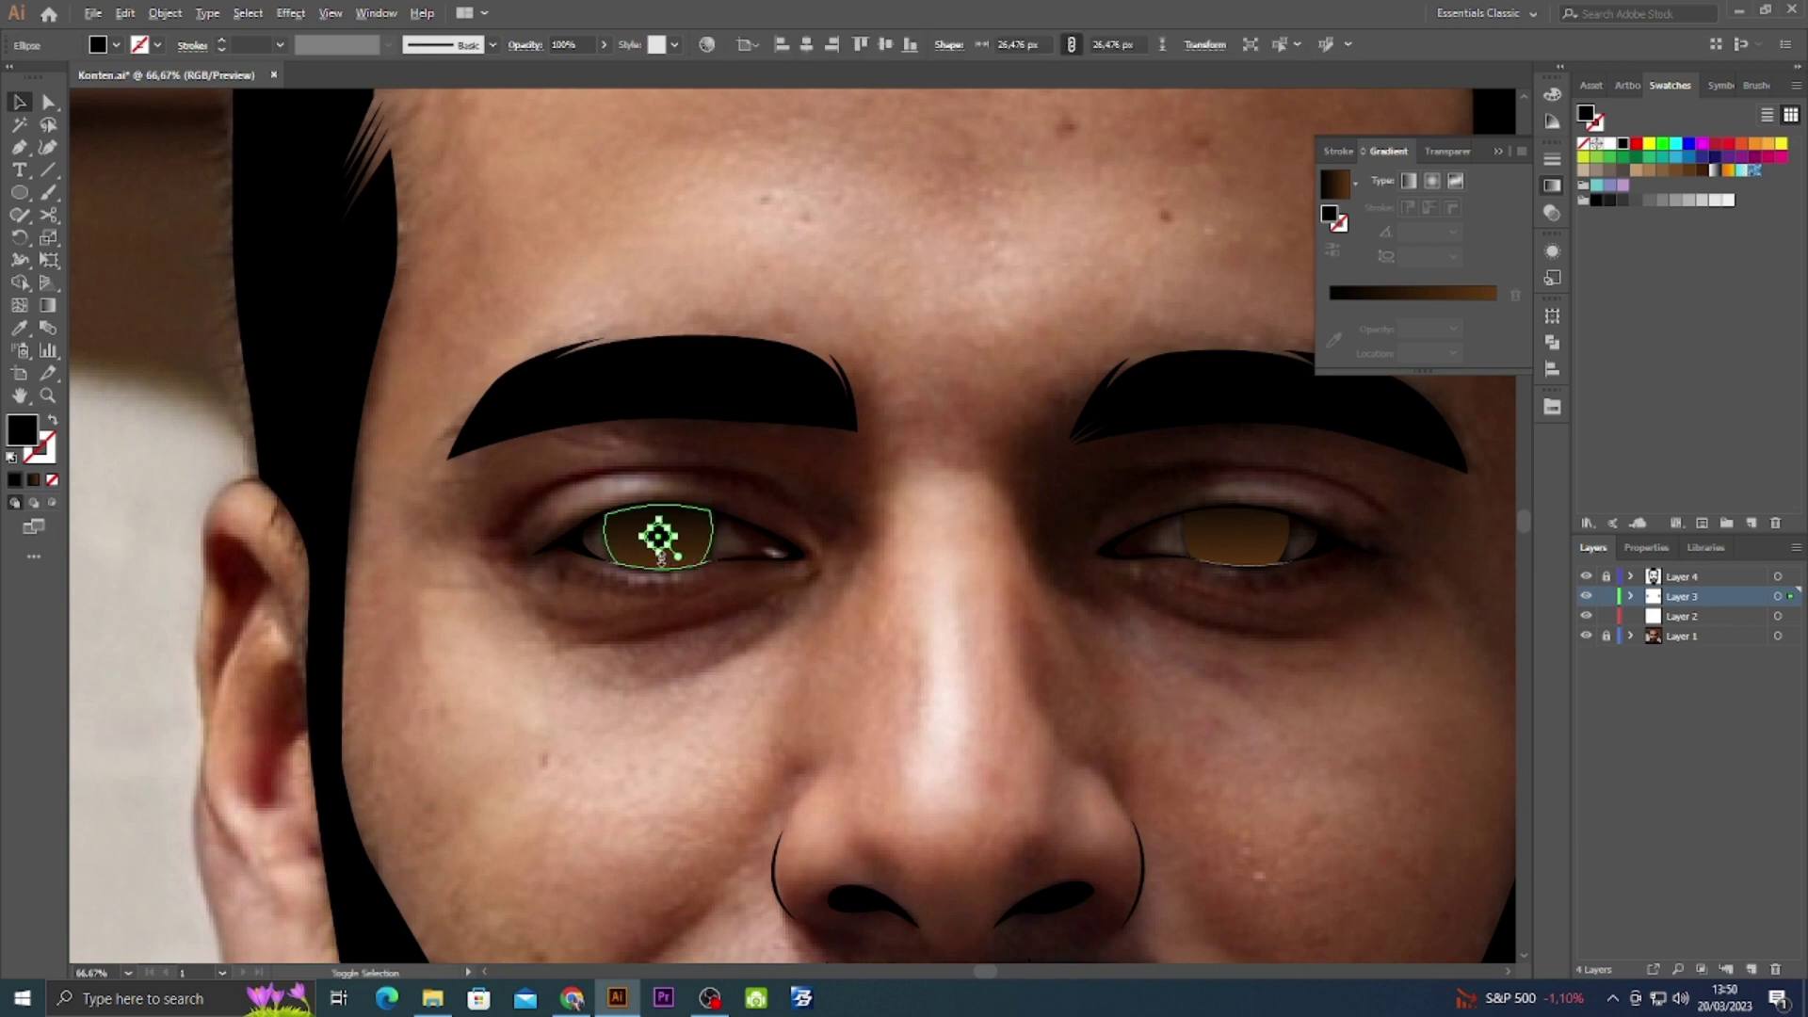
drag(662, 562, 662, 563)
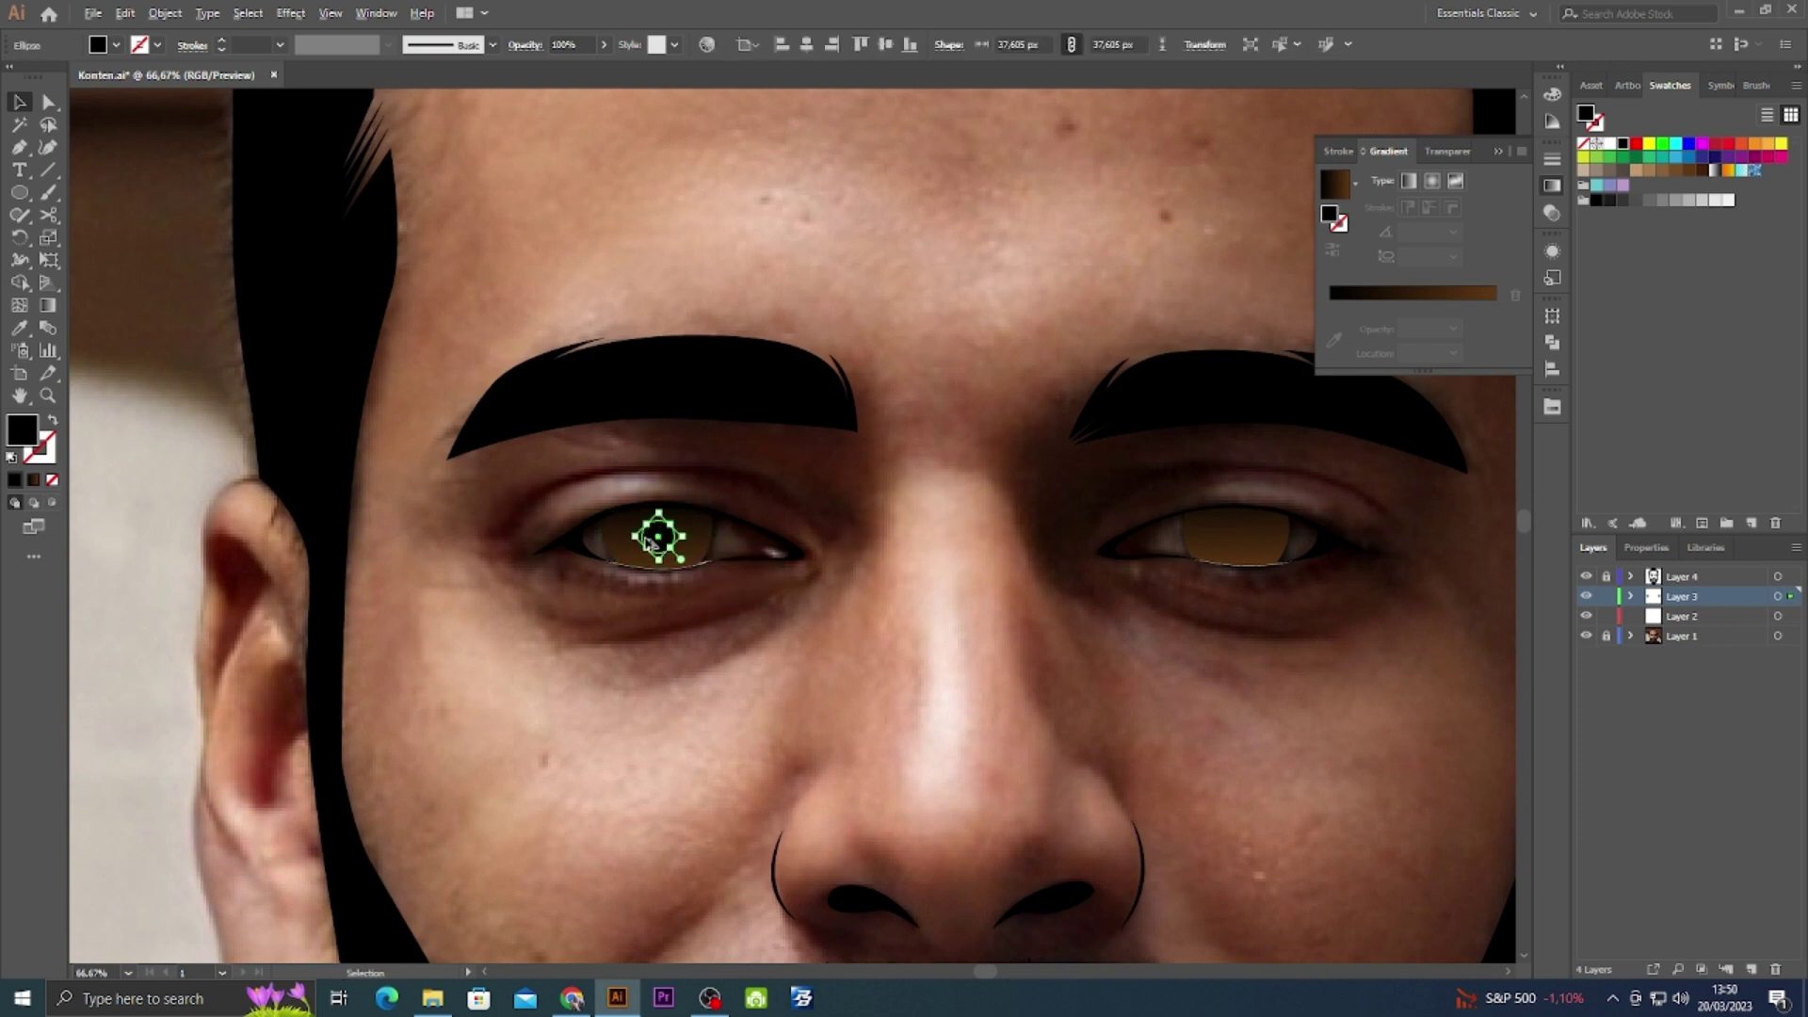
drag(1229, 537, 1229, 538)
key(ctrl+shift+a)
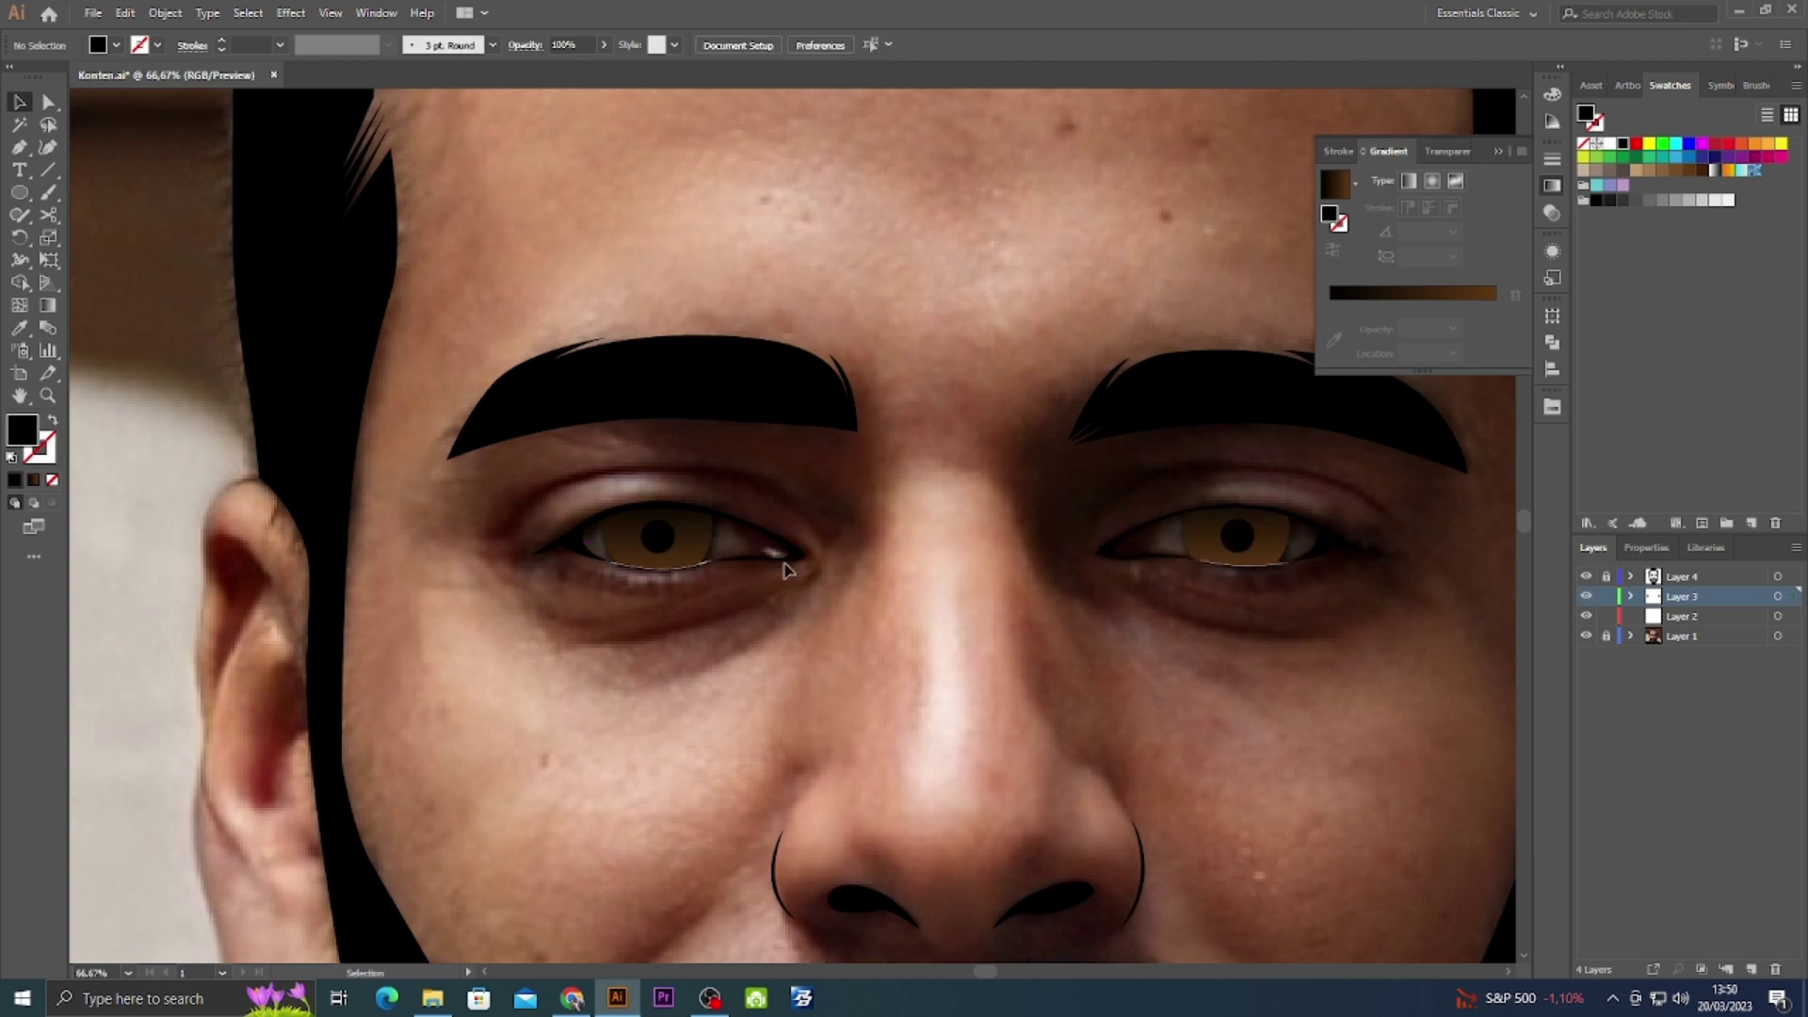
click(768, 558)
click(1111, 550)
Pen-draw a closed loop over the left eye's inner corner.
scroll(816, 473, up, 3)
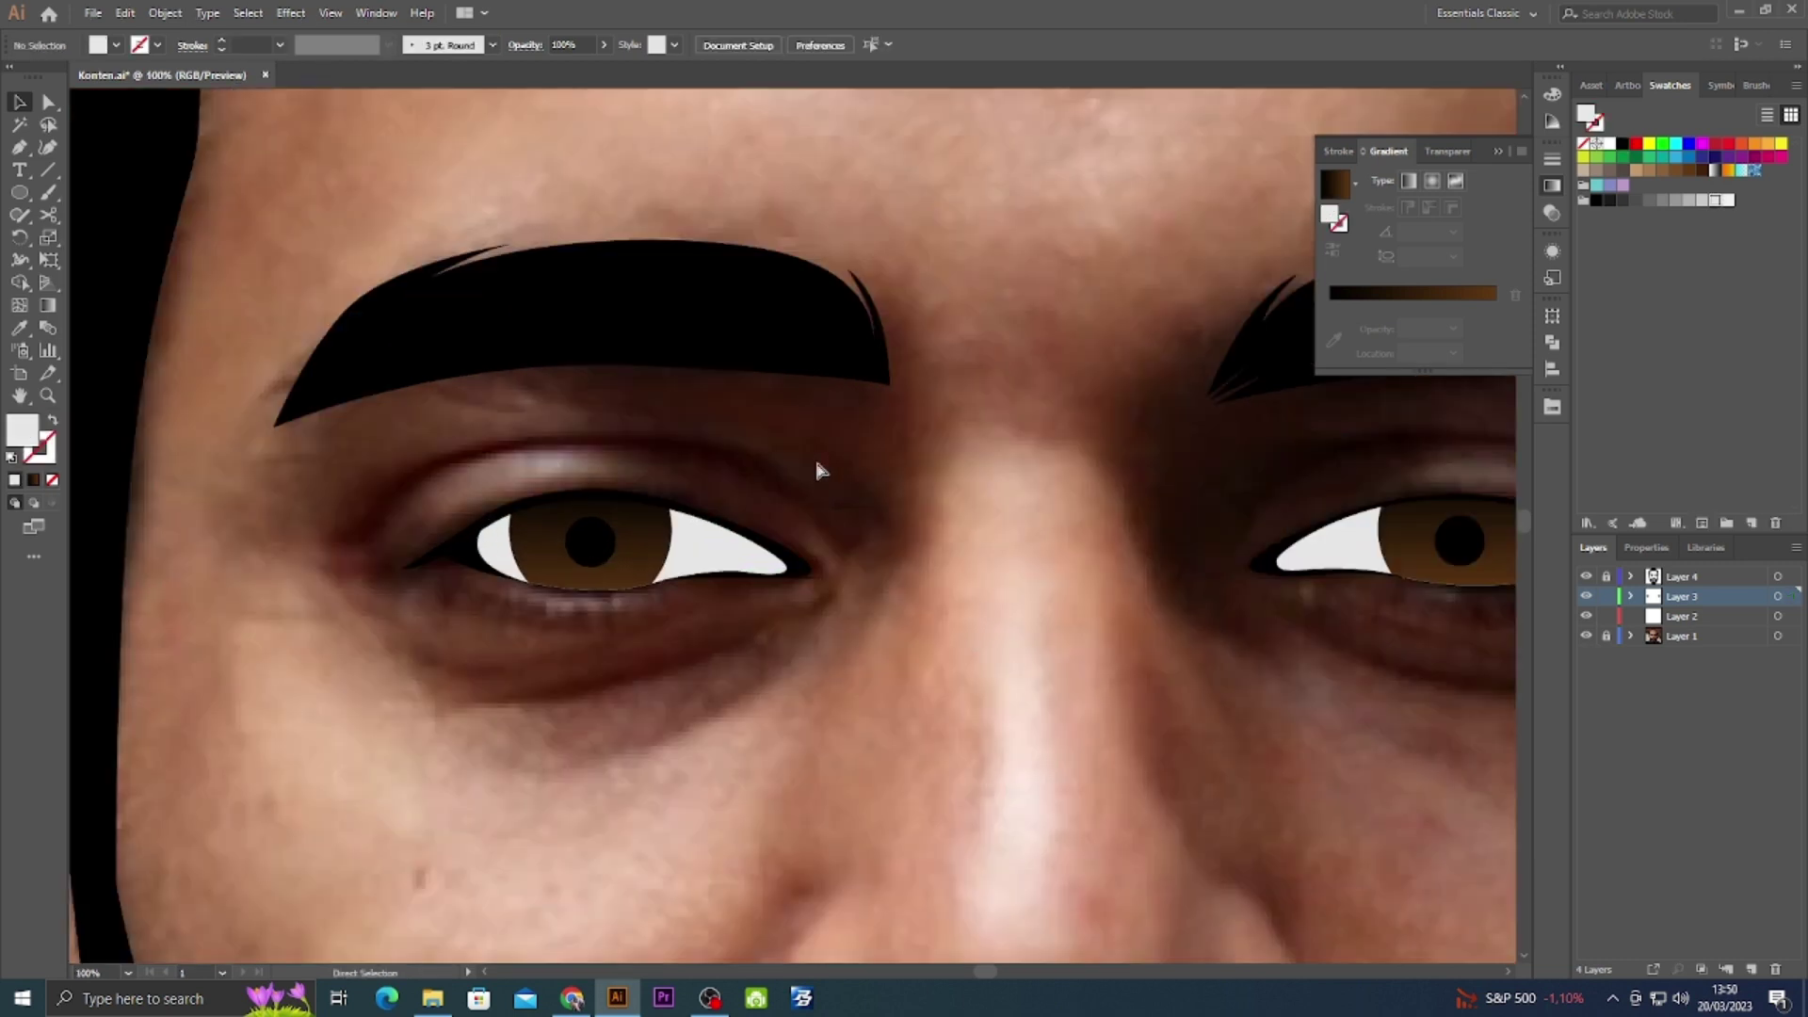
scroll(643, 626, up, 3)
click(643, 627)
key(p)
drag(573, 703, 590, 684)
drag(979, 569, 975, 640)
drag(962, 744, 947, 767)
drag(829, 786, 985, 810)
drag(557, 722, 561, 732)
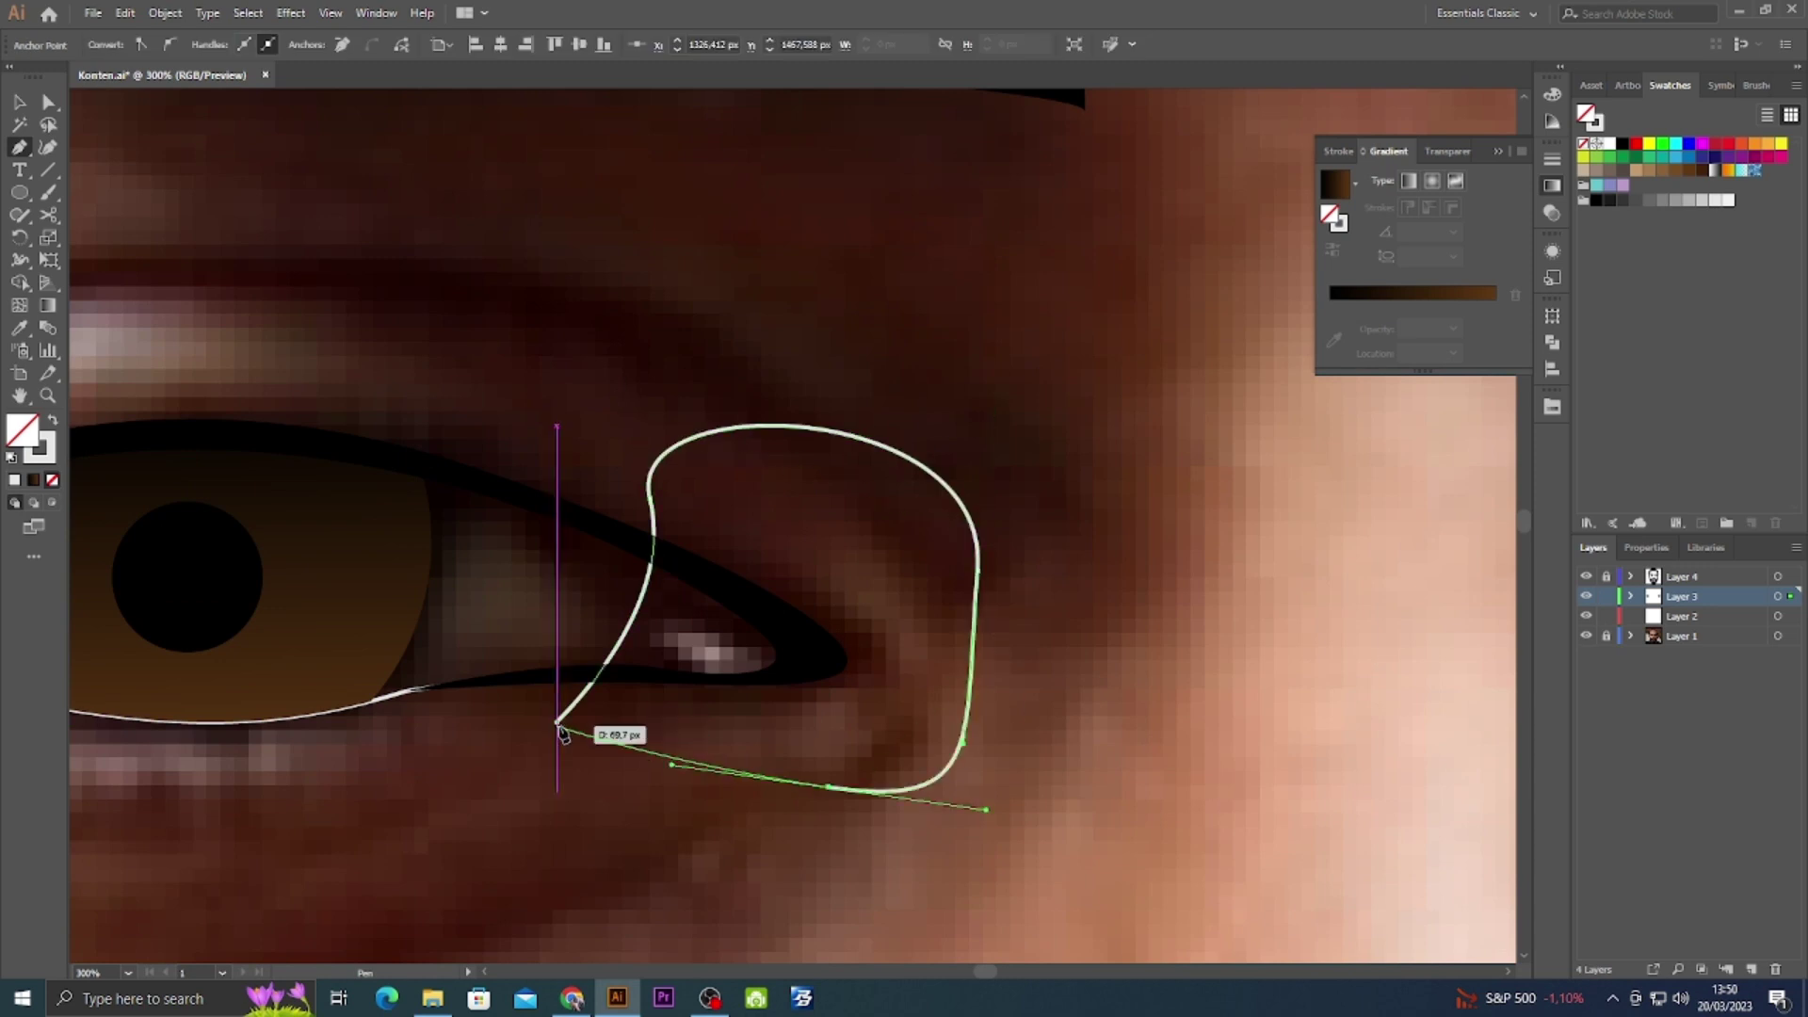
Pen-draw a matching closed loop over the right eye's inner corner.
scroll(637, 685, down, 3)
scroll(645, 664, down, 2)
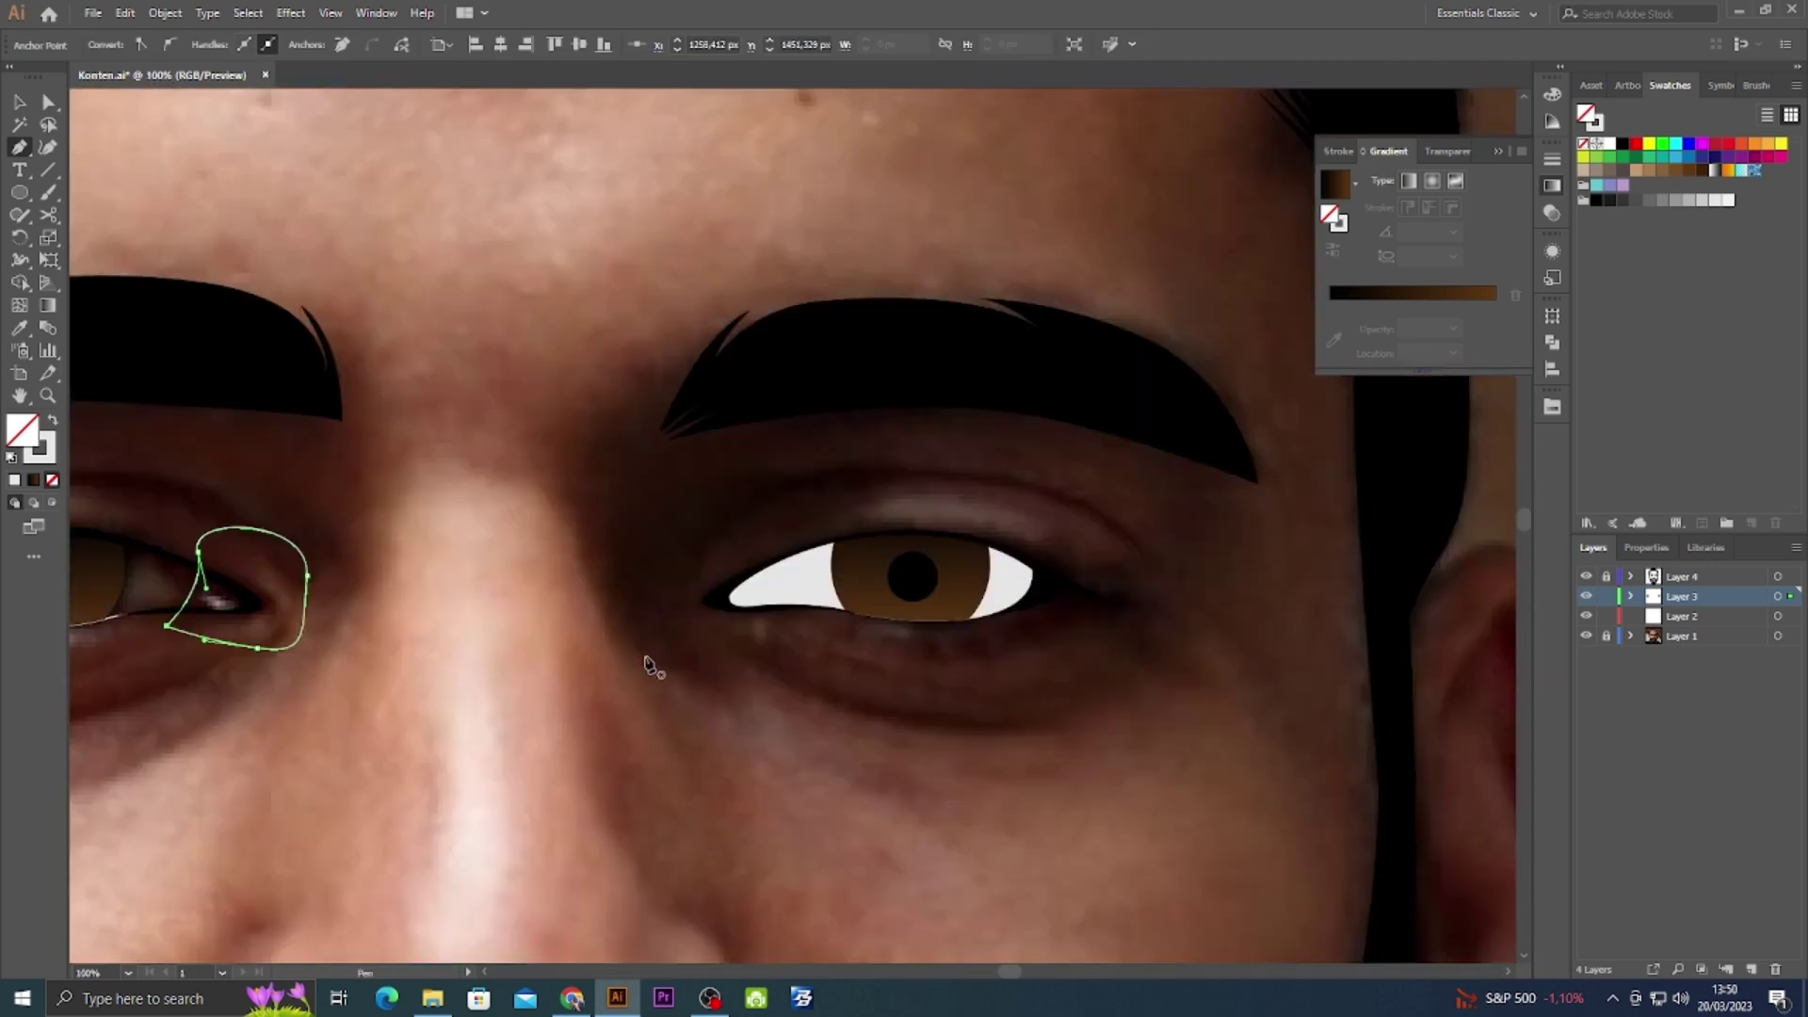
key(v)
click(799, 603)
key(p)
scroll(806, 809, up, 3)
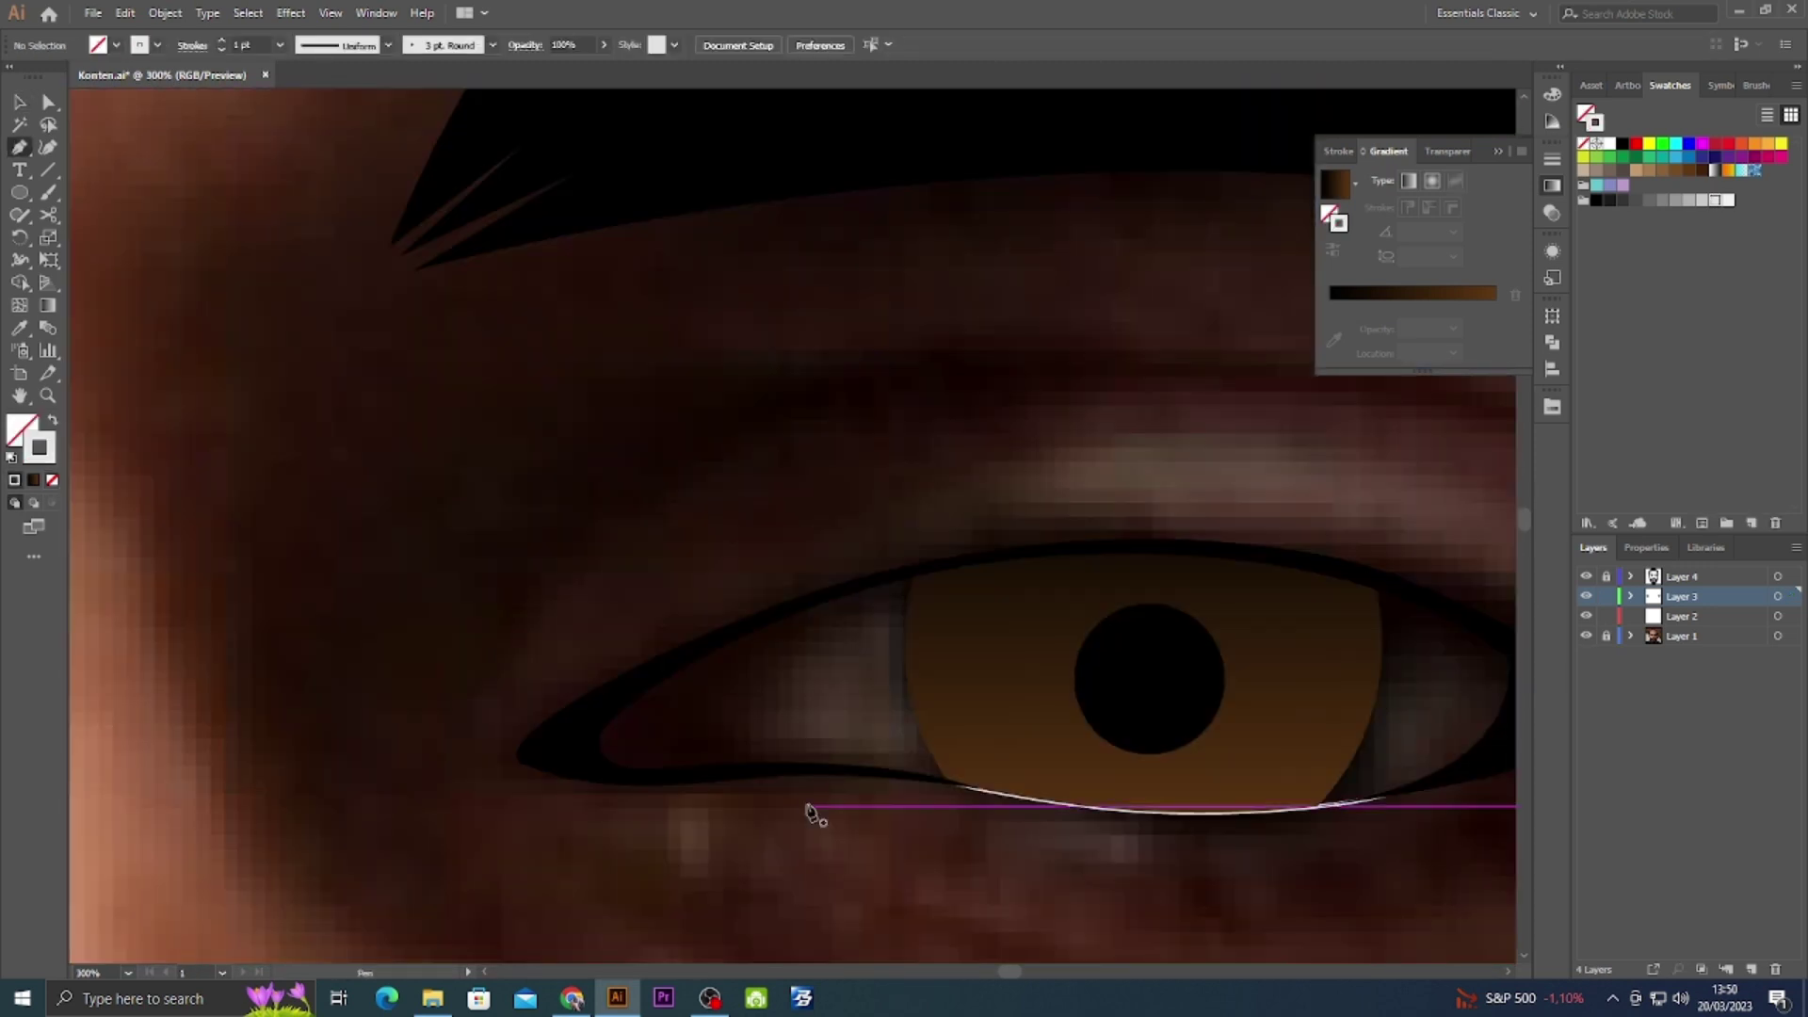
click(807, 810)
drag(692, 621, 747, 436)
drag(386, 553, 318, 746)
drag(403, 811, 594, 856)
Shape Builder the corner loops with both eye outlines to cut them to fit.
ctrl+click(687, 844)
scroll(683, 842, down, 2)
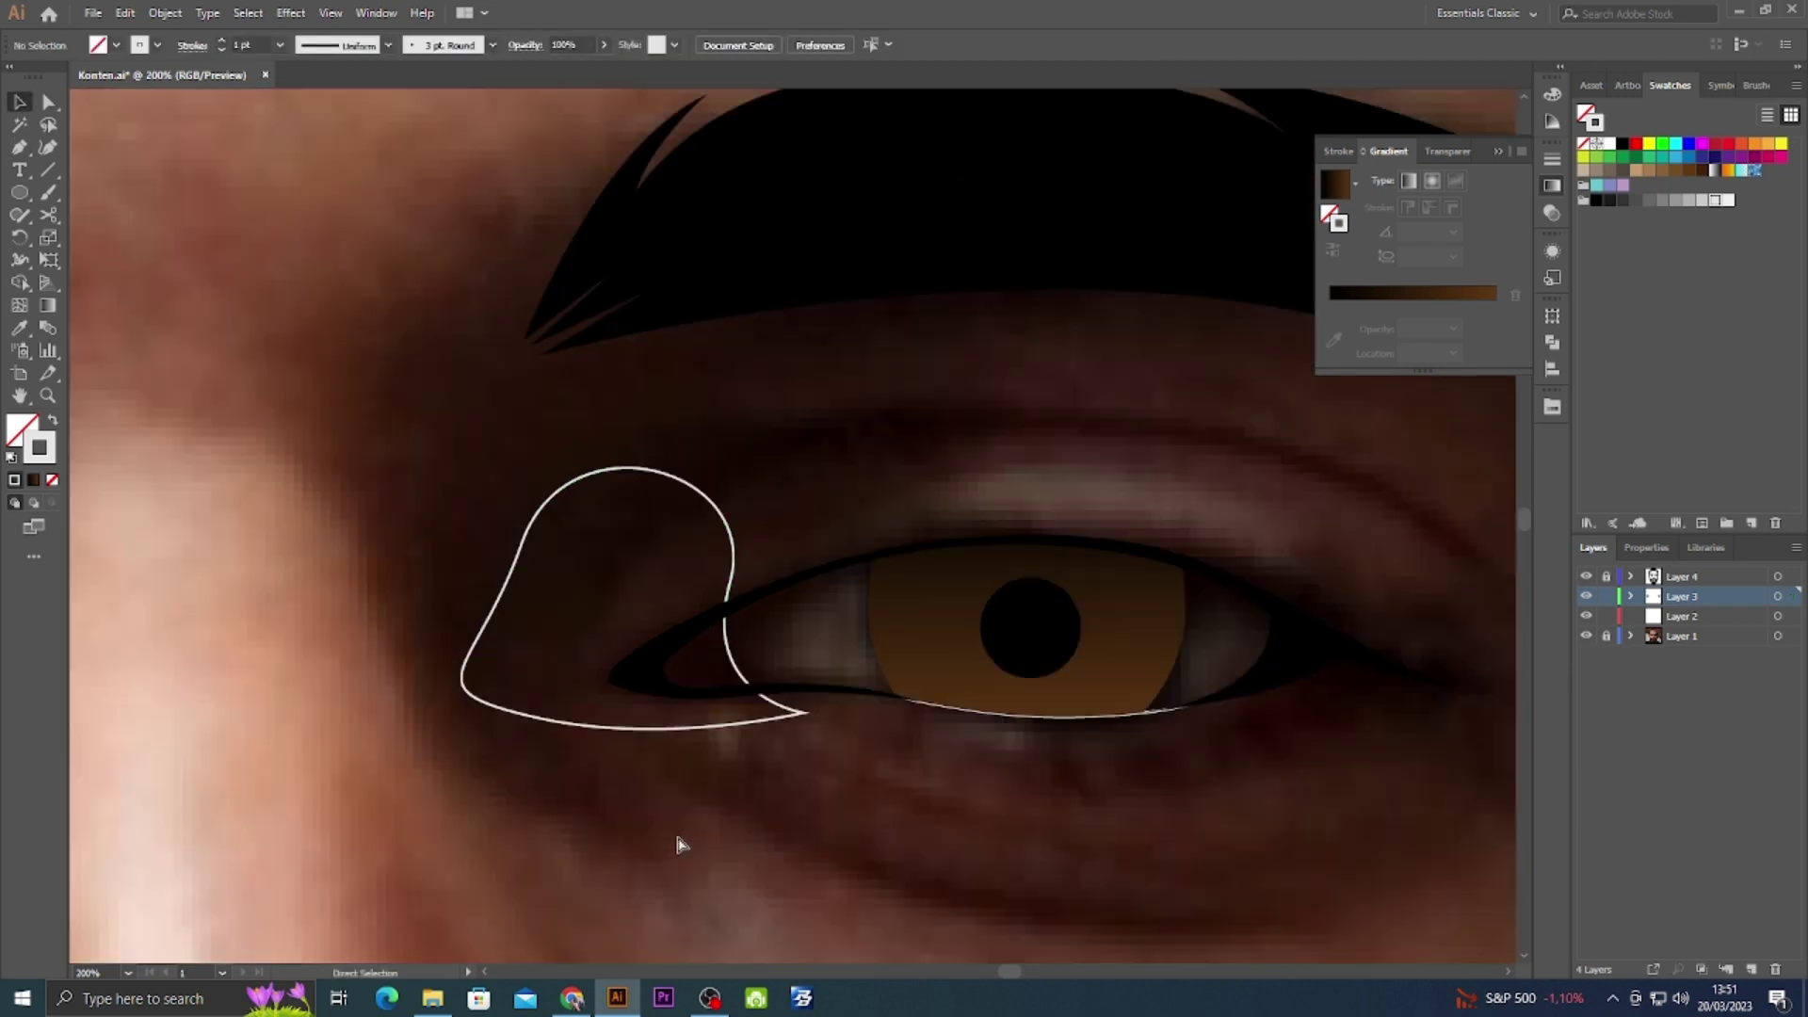
scroll(678, 840, down, 2)
key(ctrl+a)
key(shift+m)
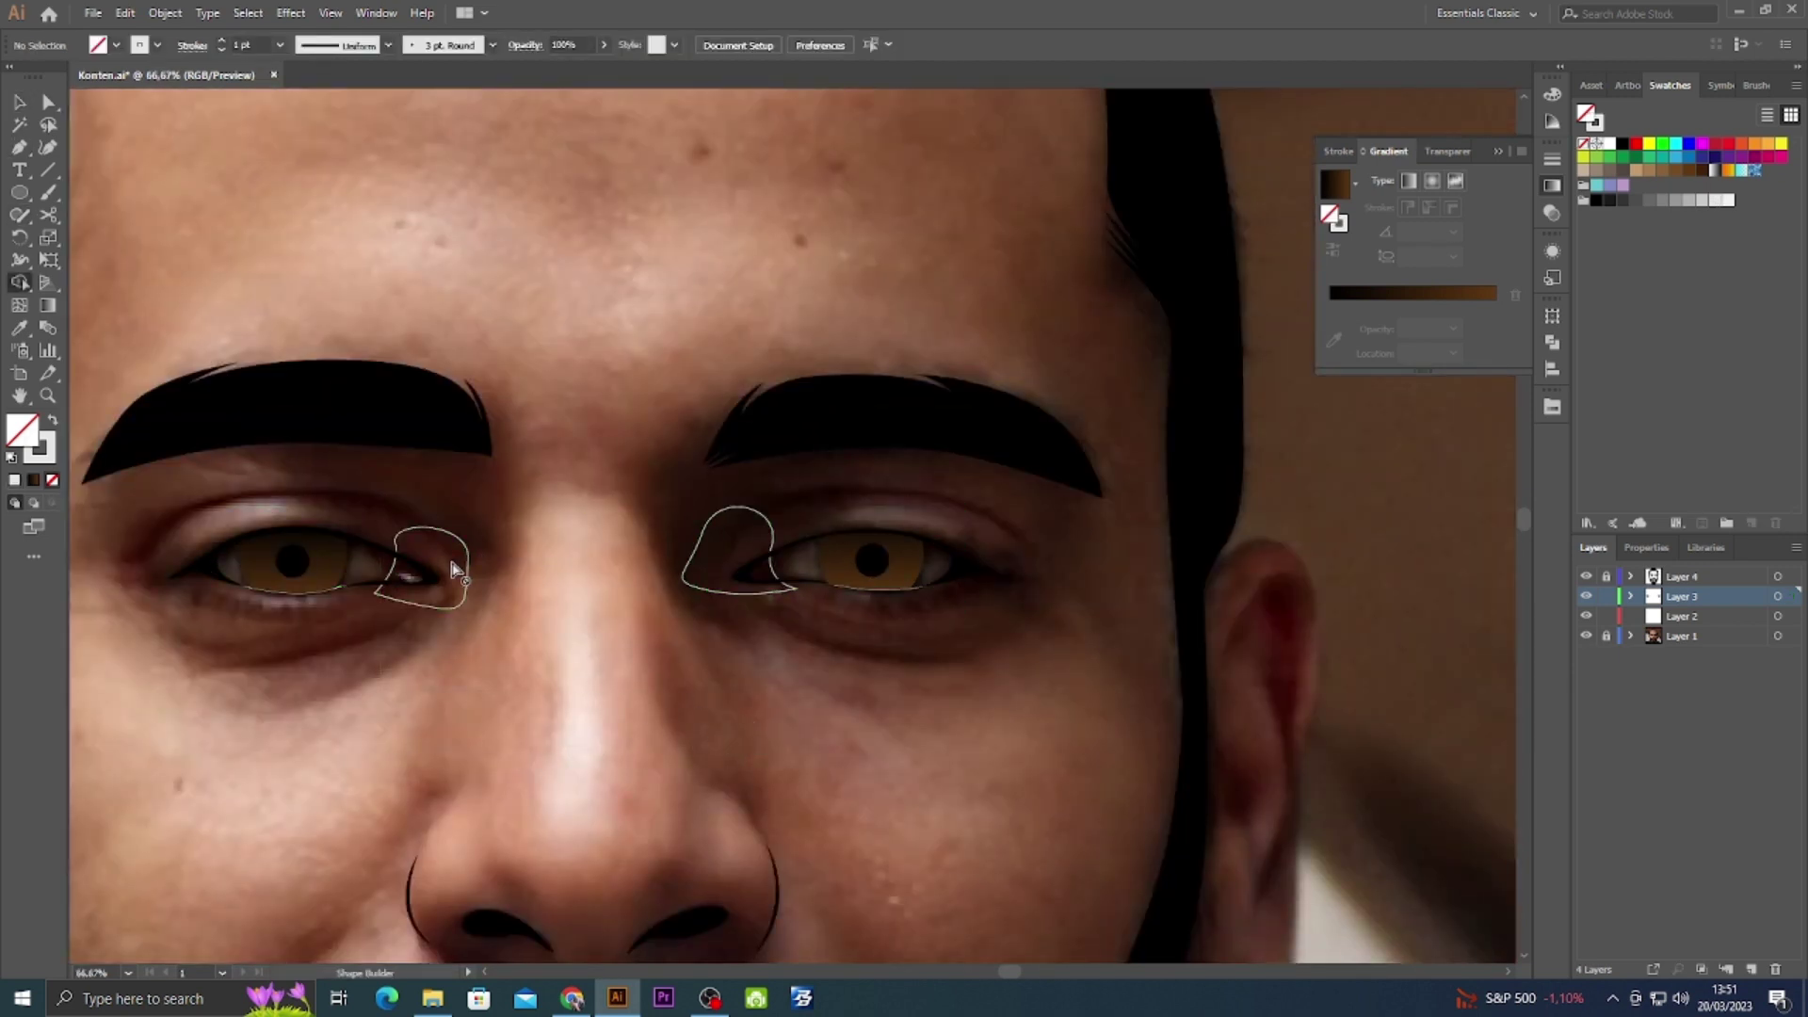
drag(419, 481, 750, 721)
key(shift+m)
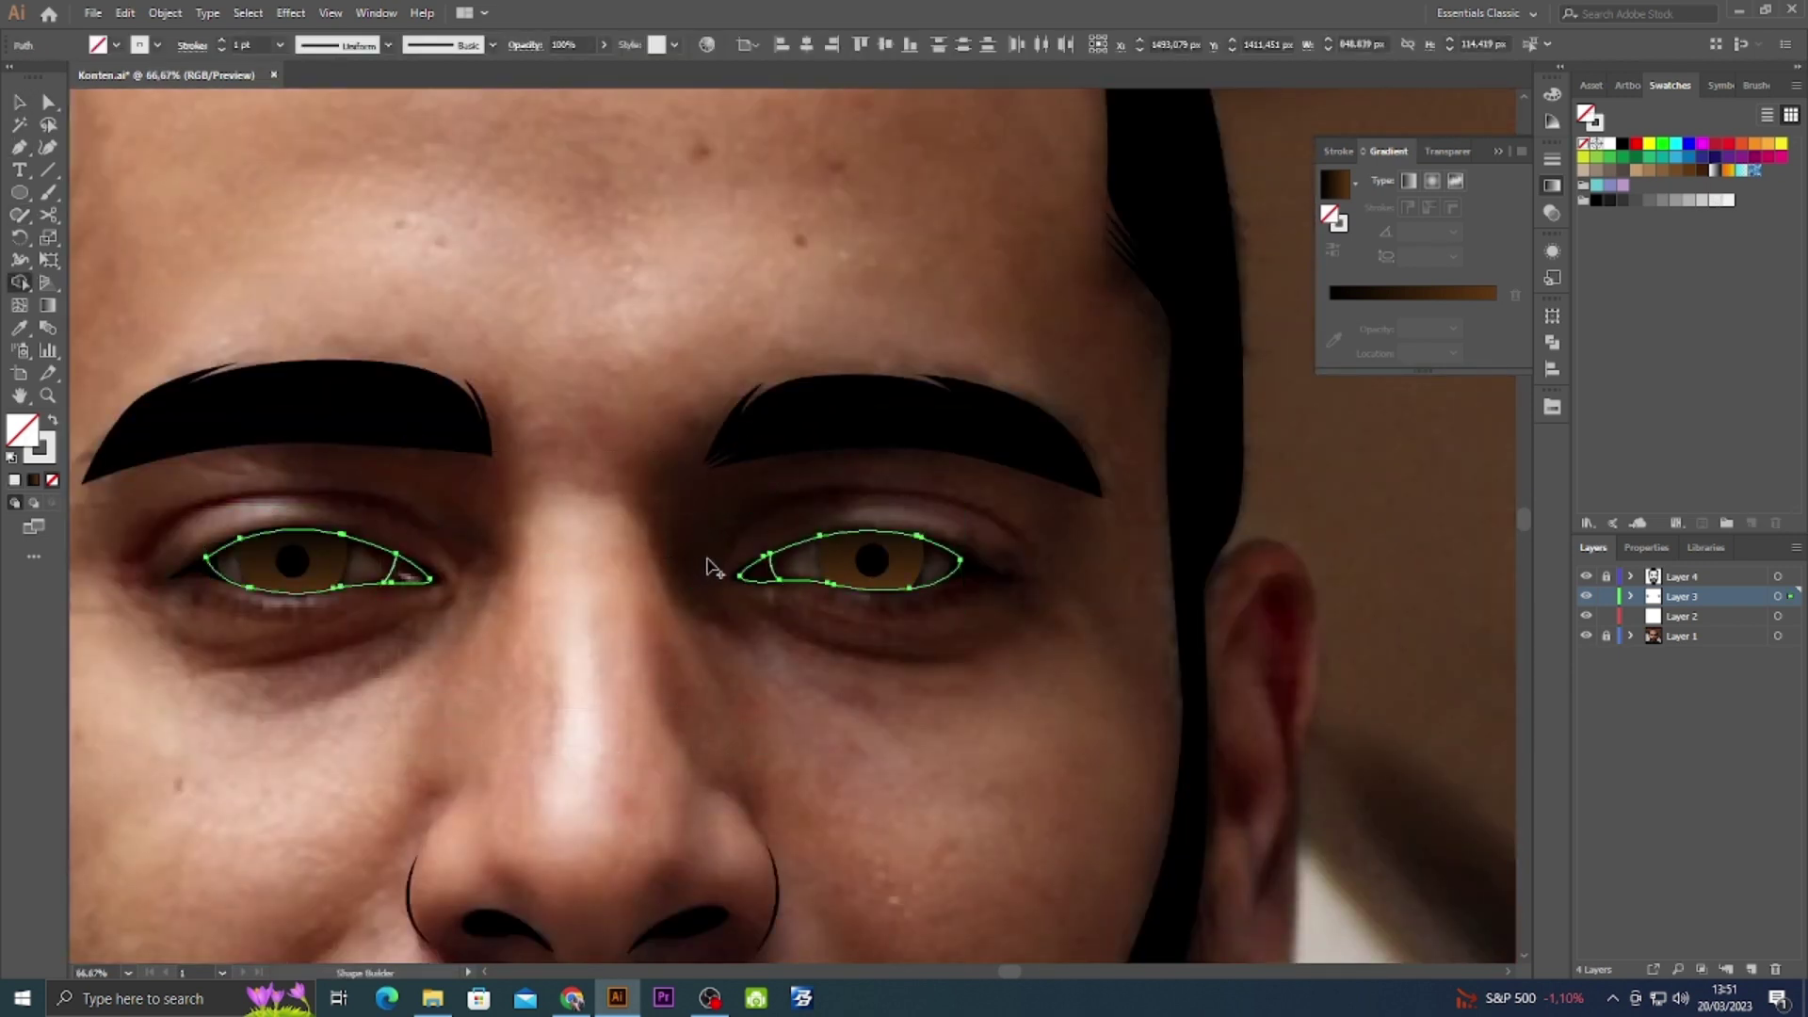
Fill both inner-corner pieces with a pink swatch from the bibir library.
key(ctrl+shift+a)
key(v)
click(407, 572)
shift+click(763, 570)
key(shift+x)
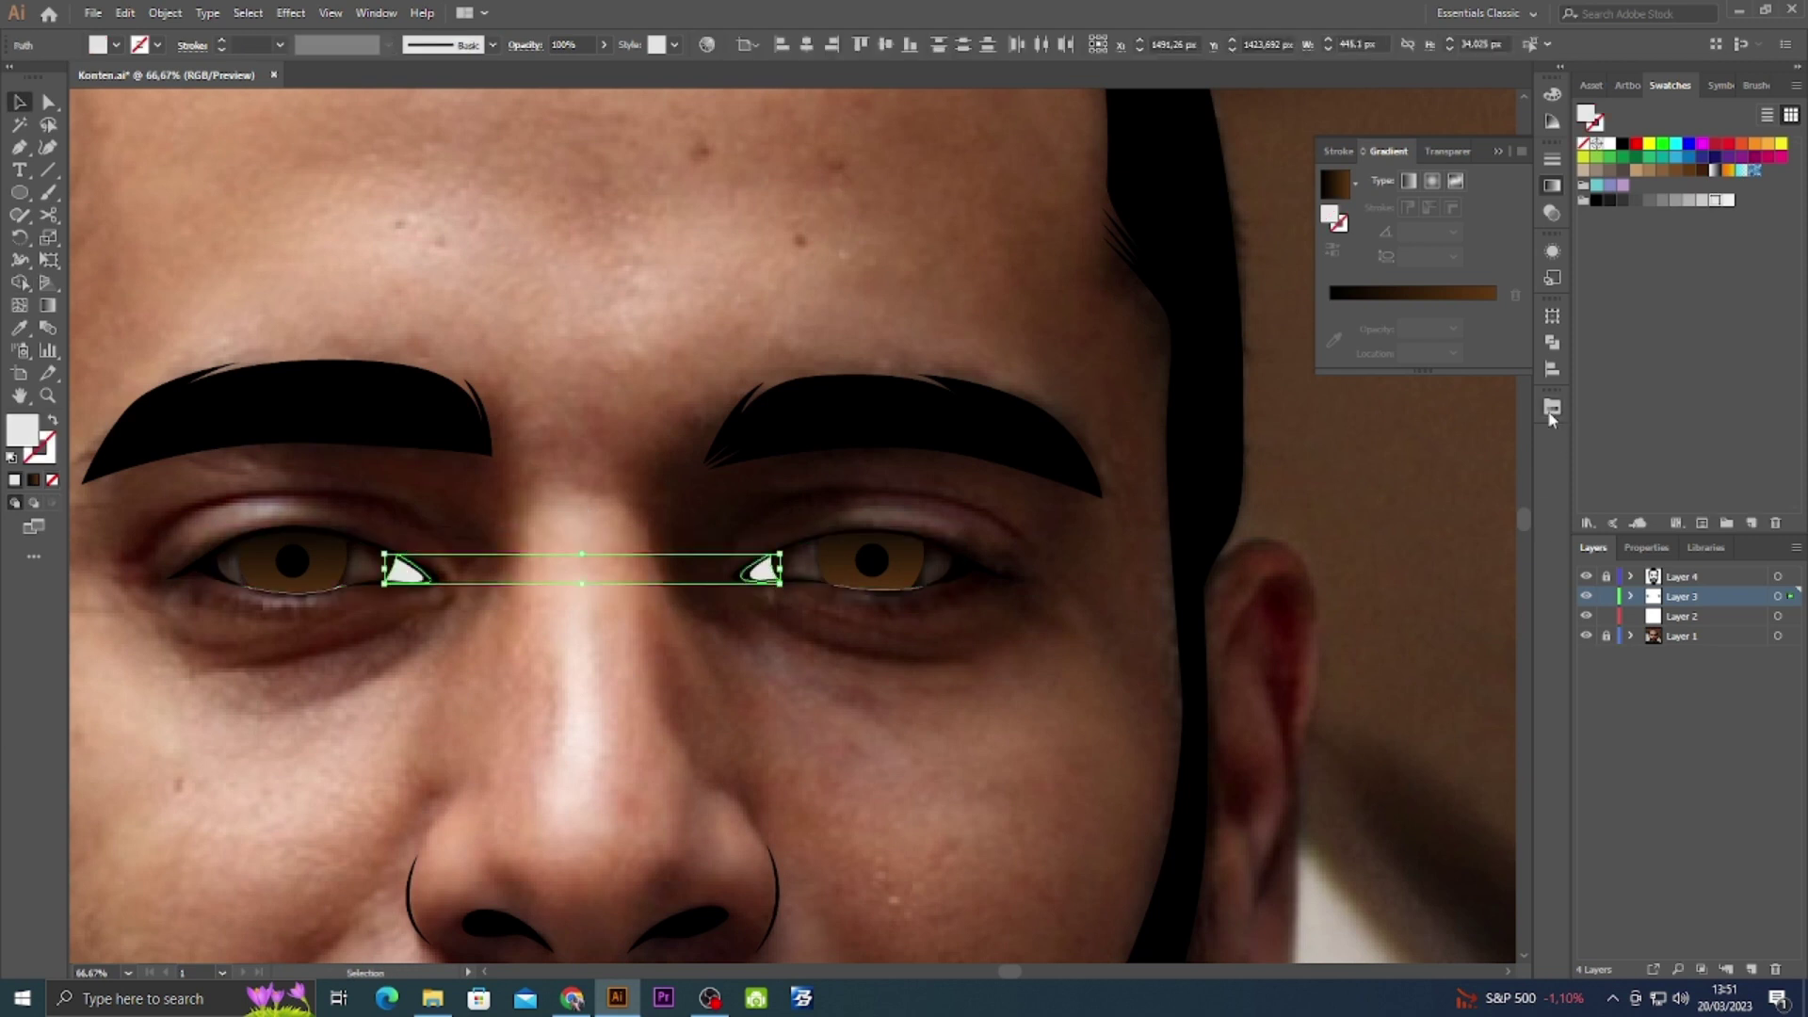
click(1551, 411)
click(273, 570)
click(875, 565)
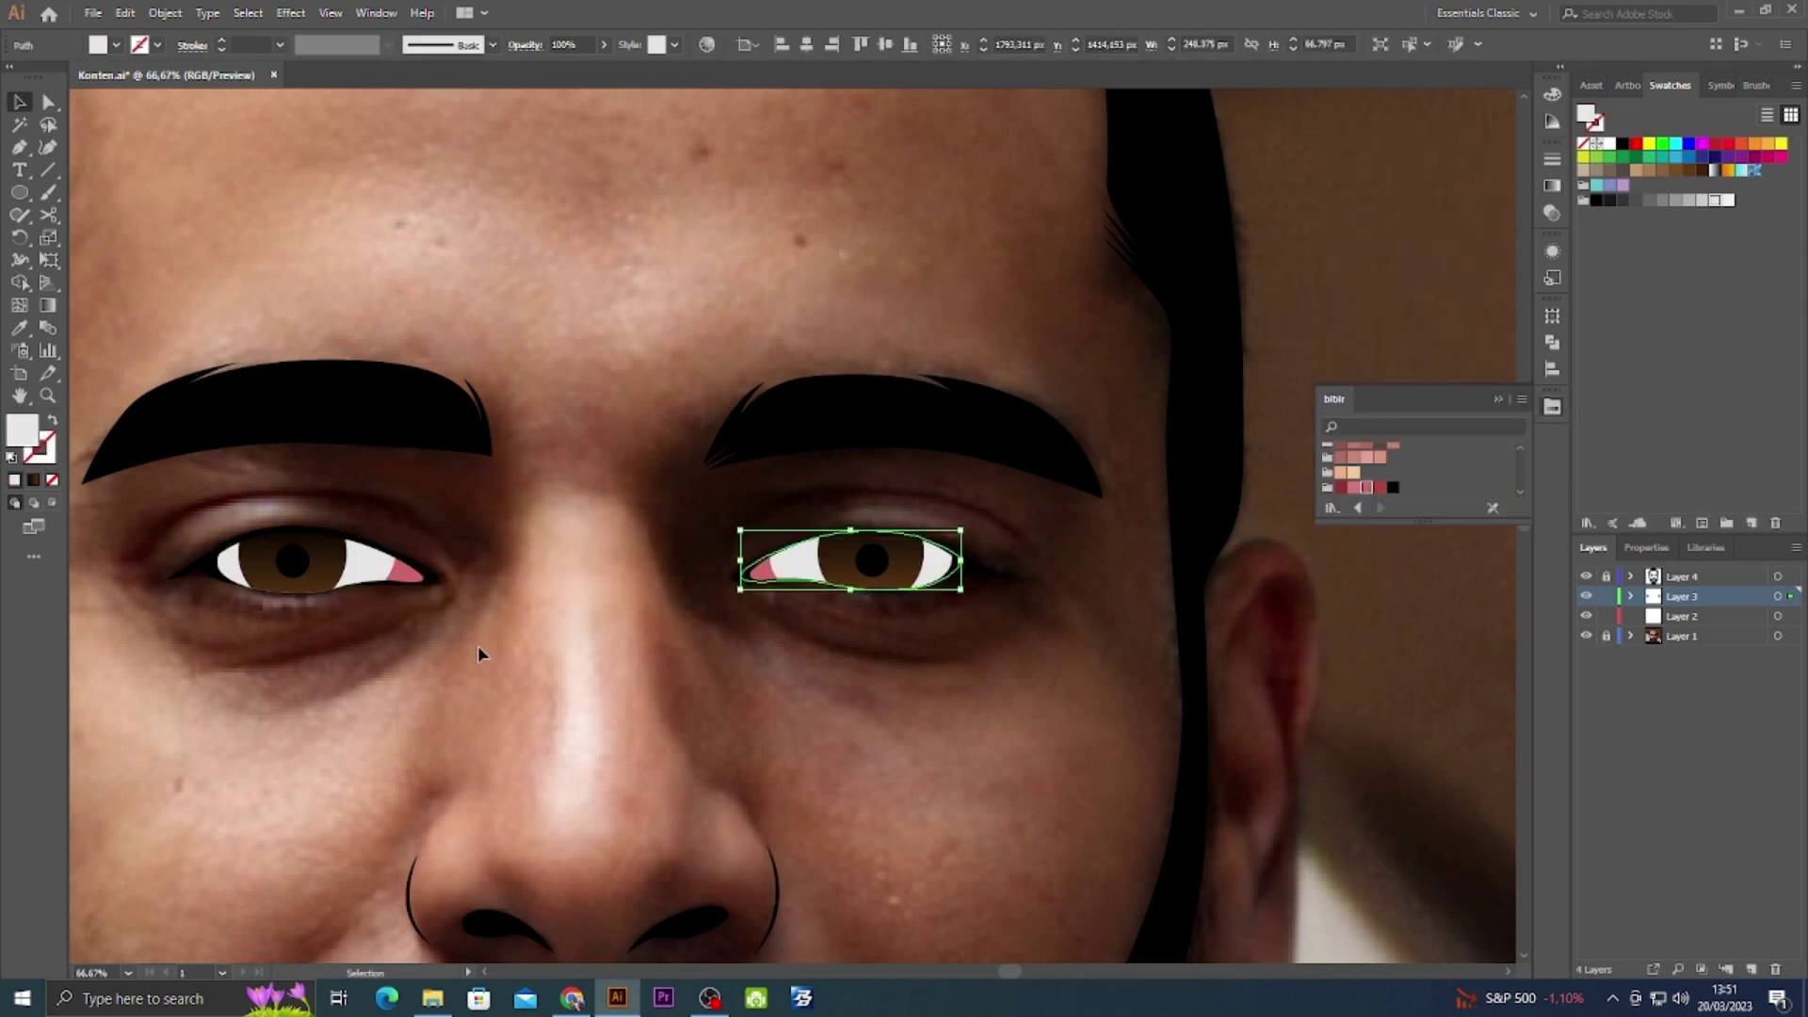
scroll(229, 570, up, 3)
Trace a white eye shape around the first eye's lower lid and corners with the Pen.
key(p)
click(720, 688)
click(690, 598)
click(619, 535)
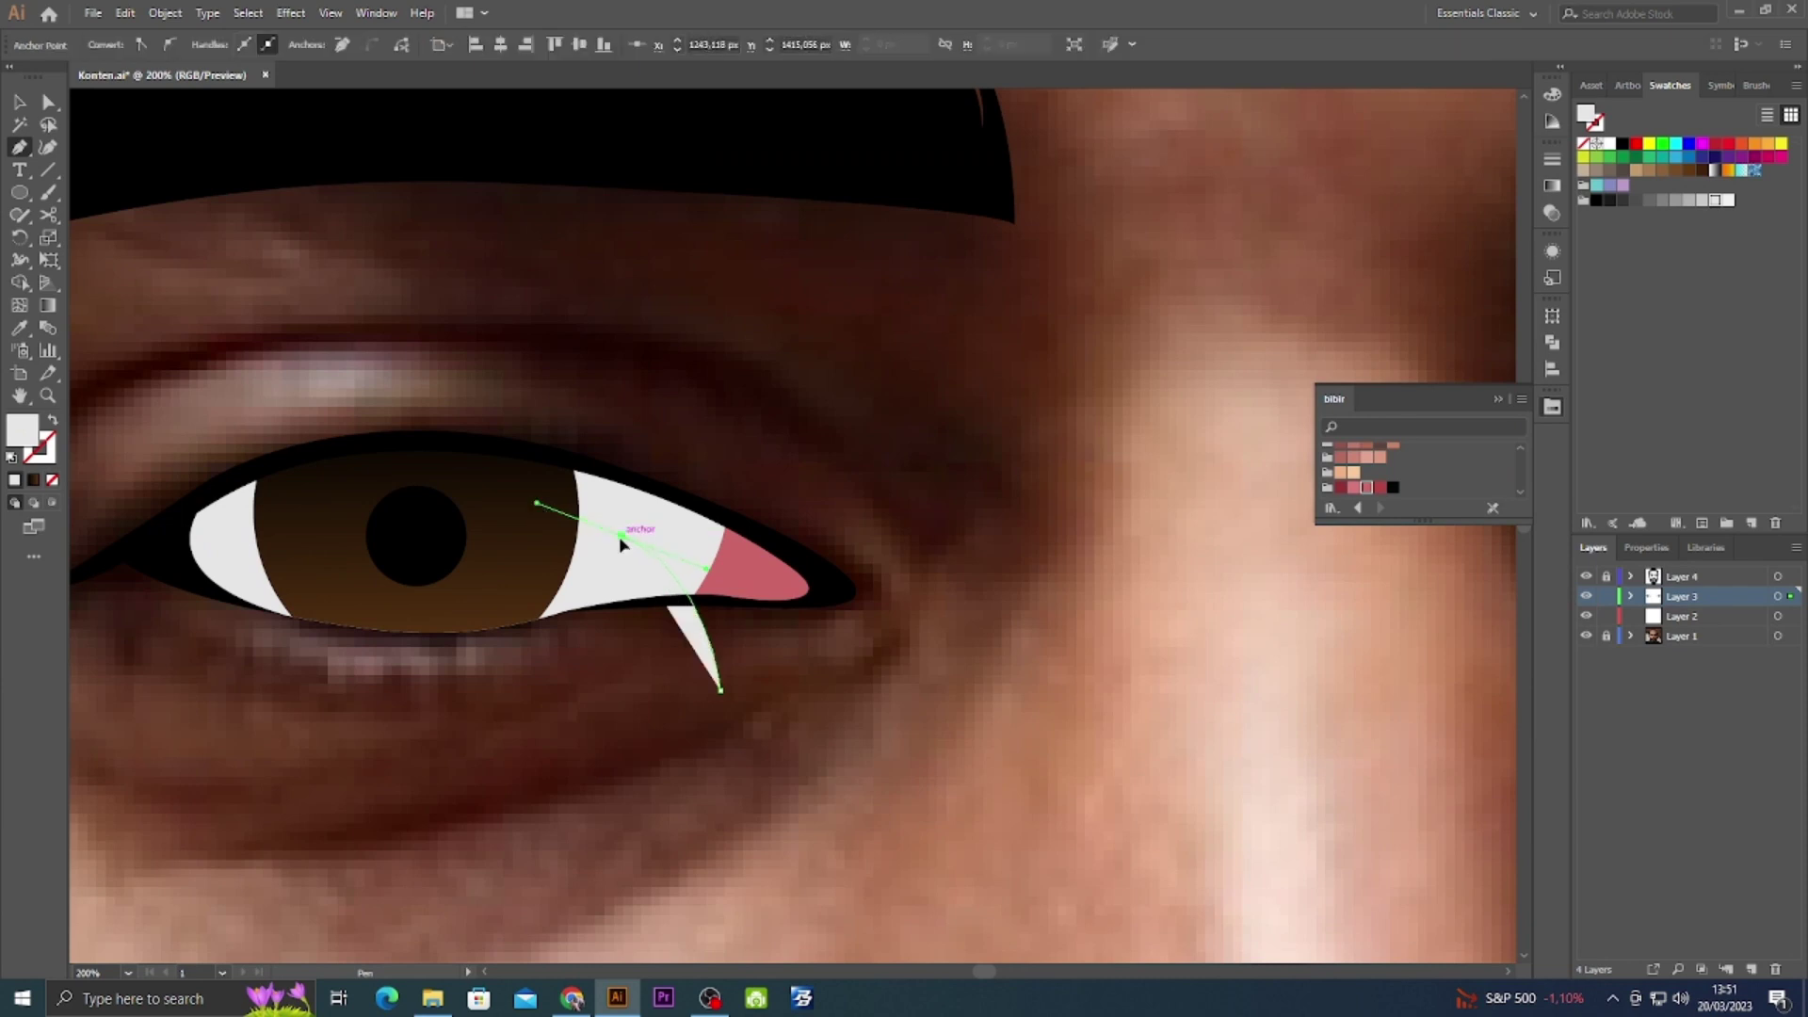
drag(537, 504, 765, 510)
click(762, 626)
click(561, 606)
click(457, 593)
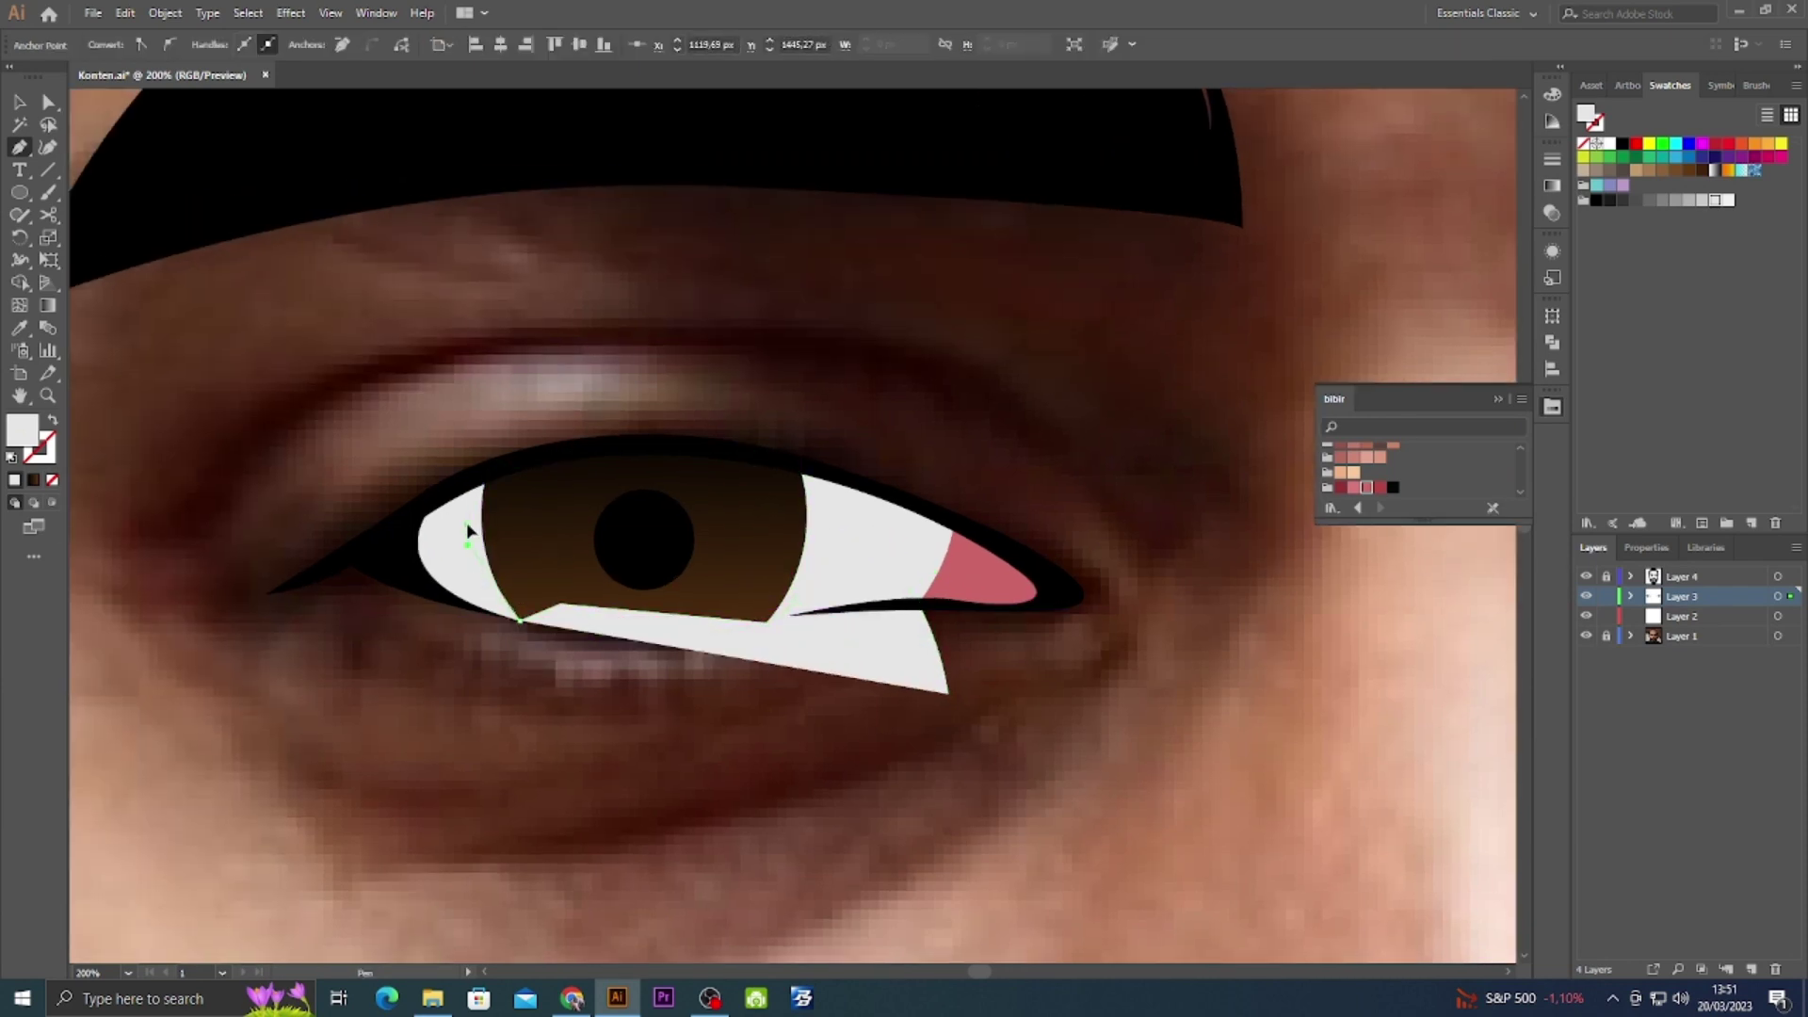
click(467, 536)
drag(398, 641, 712, 651)
Trace and close a second white eye shape around the other eye.
mouse_move(711, 410)
mouse_down()
mouse_move(1111, 423)
mouse_move(564, 471)
mouse_up()
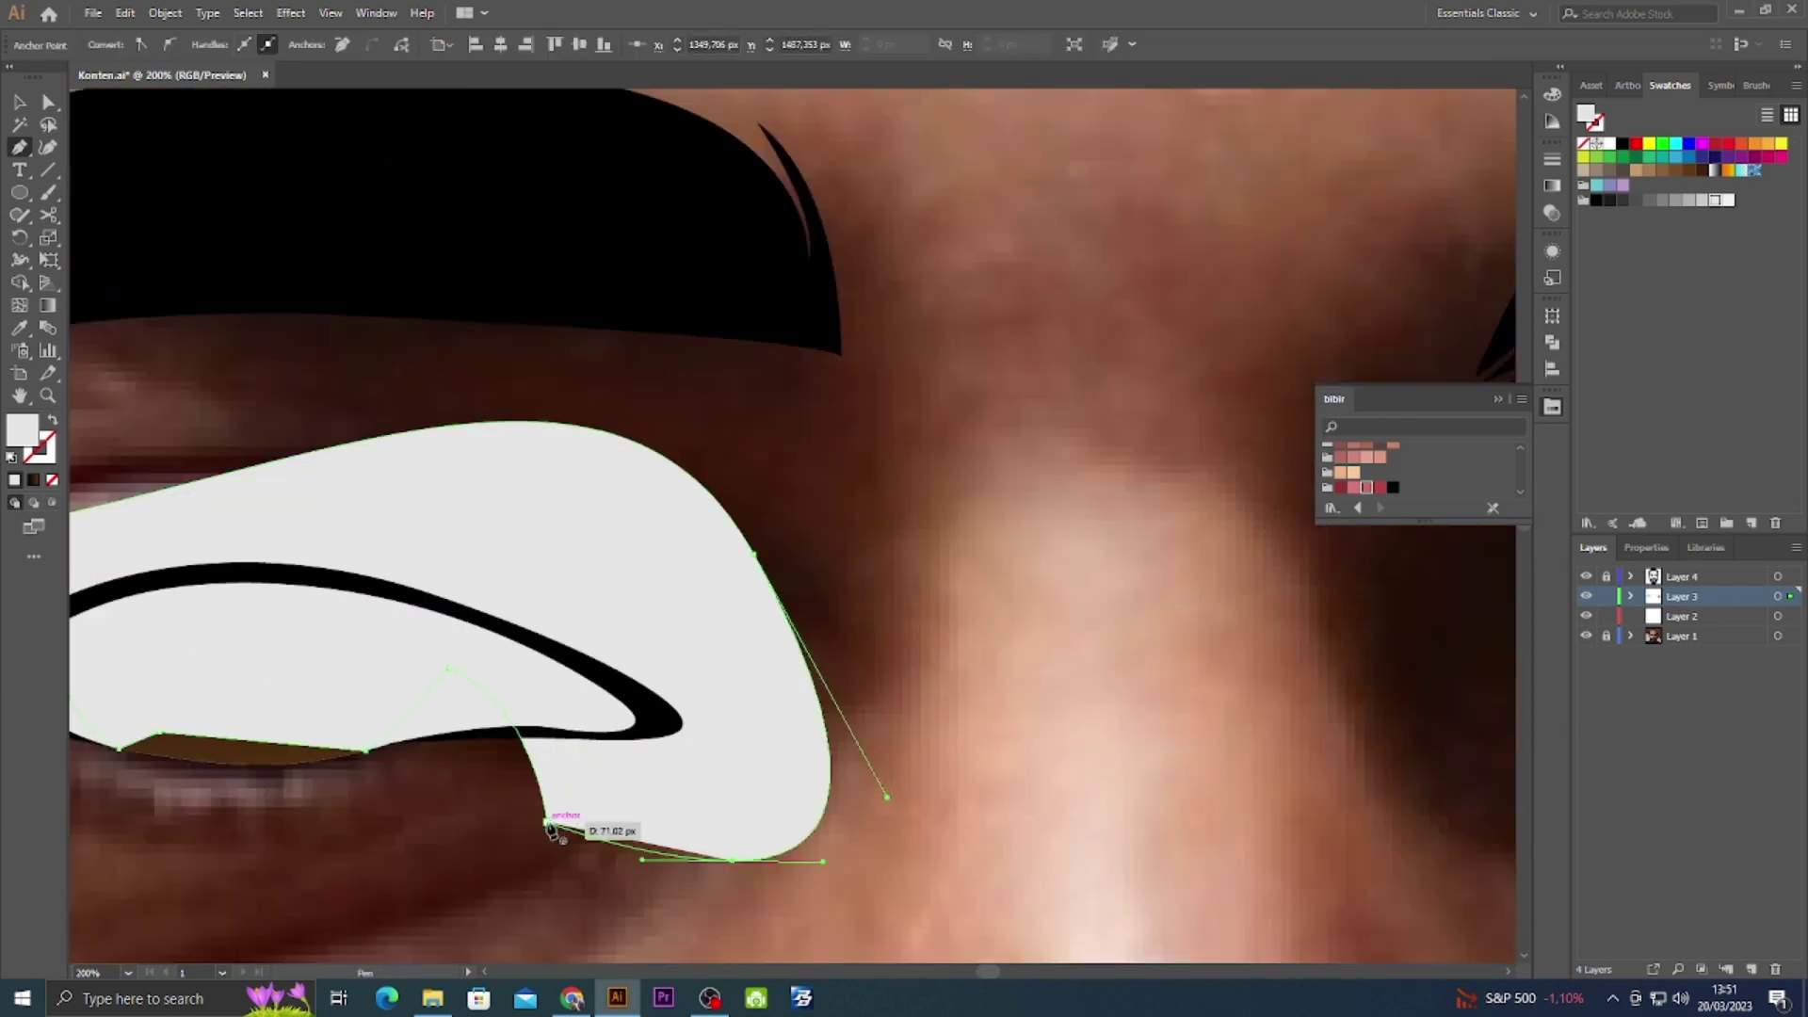
drag(1035, 565, 861, 698)
click(864, 699)
drag(883, 572, 1000, 530)
click(1059, 621)
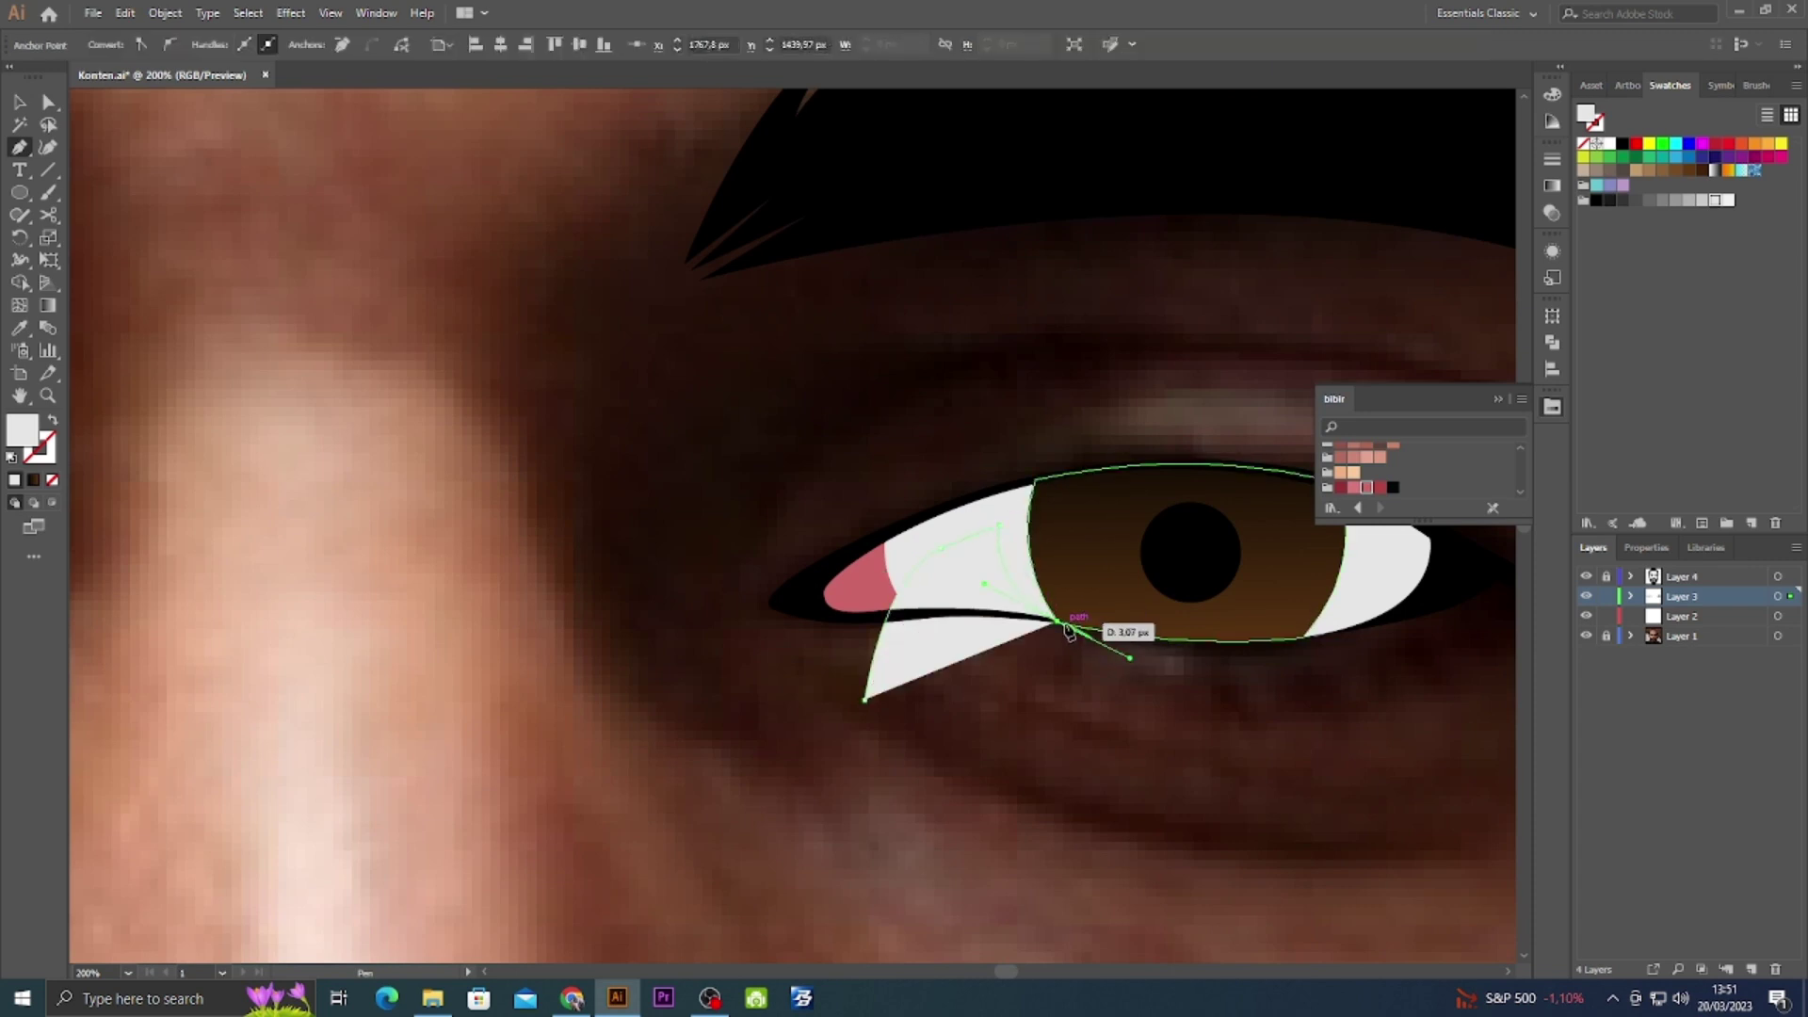
drag(1155, 611, 948, 618)
click(995, 604)
click(1108, 646)
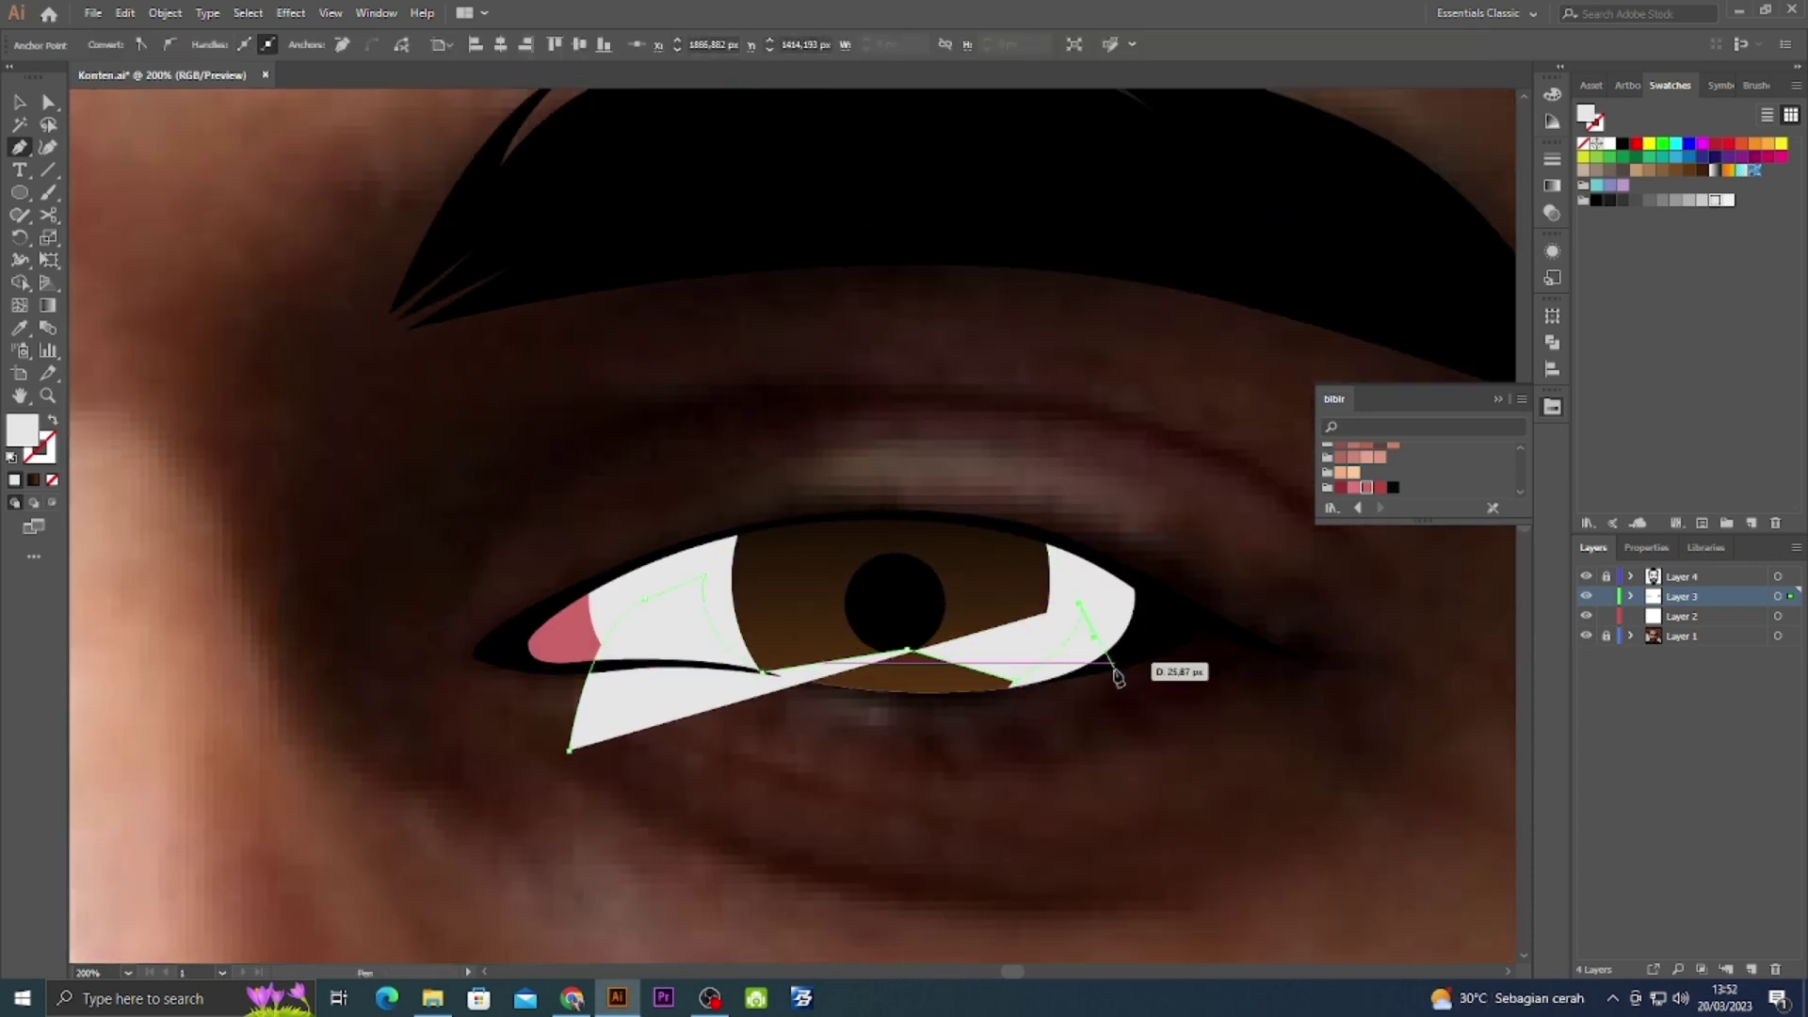
drag(662, 381, 274, 618)
click(551, 755)
Select the eye white shapes and use Arrange > Send Backward so the irises show.
key(v)
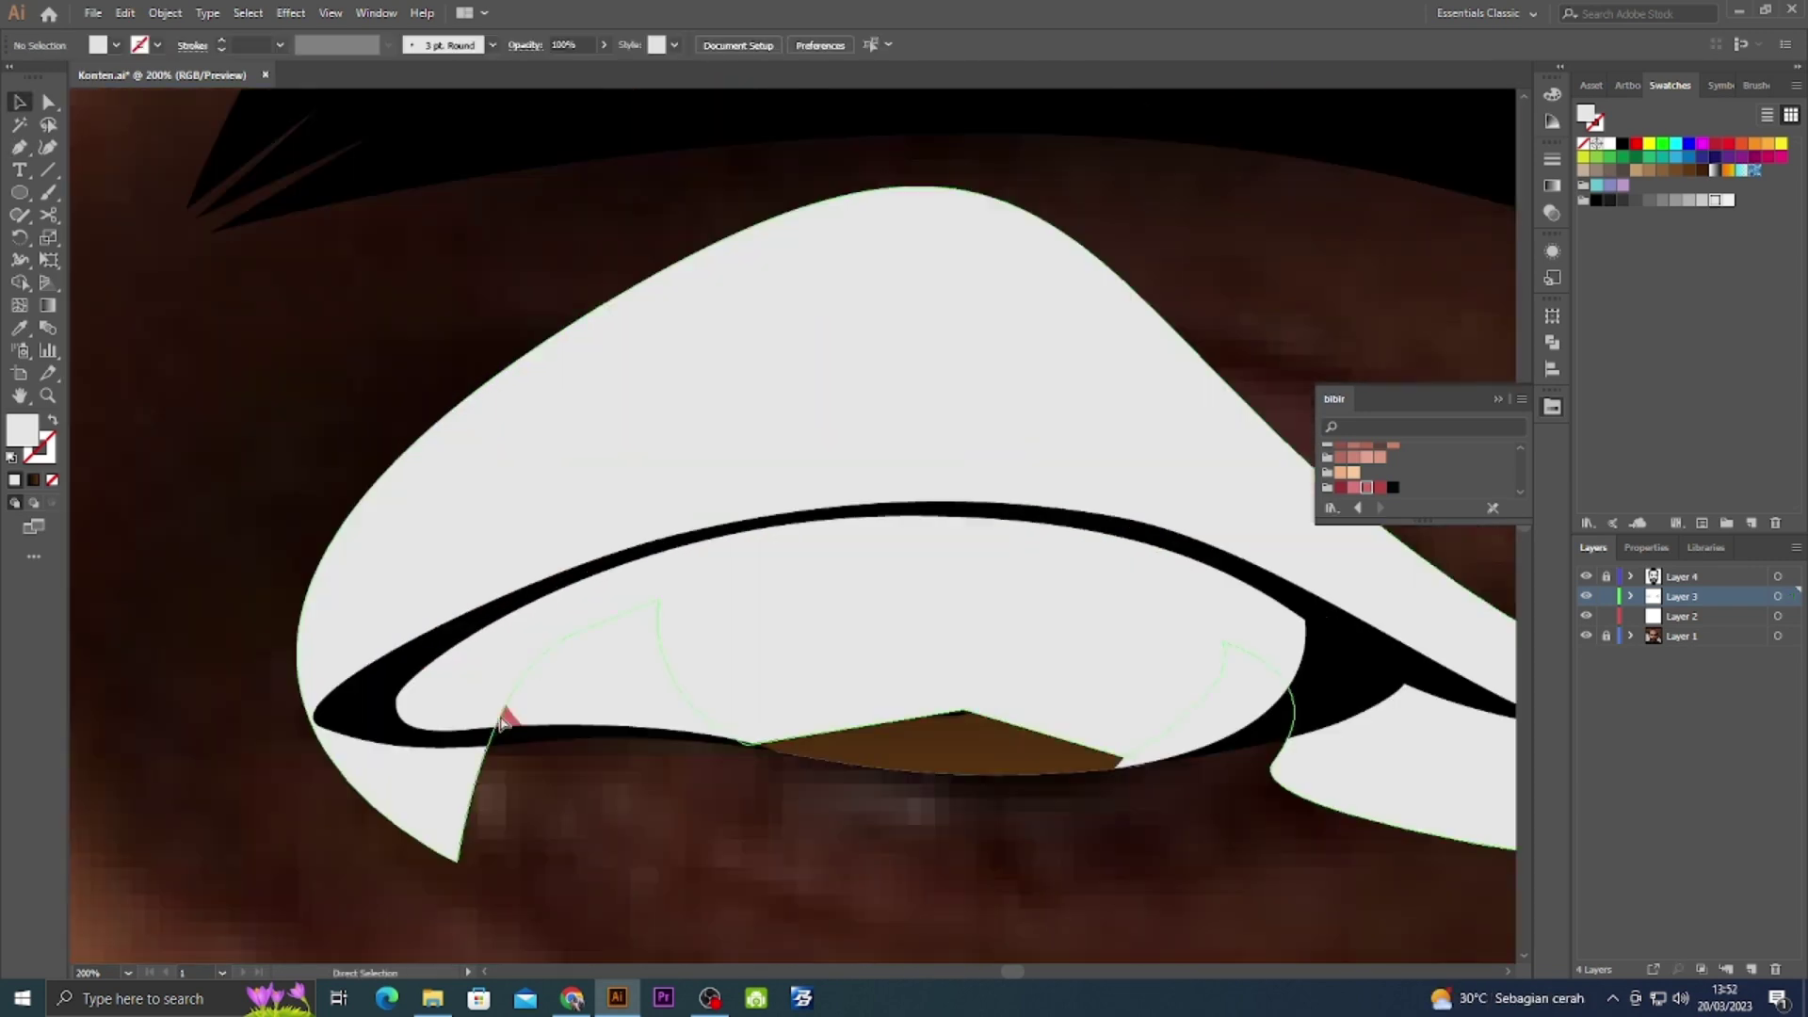
key(ctrl+minus)
key(ctrl+minus)
key(ctrl+minus)
key(ctrl+minus)
click(535, 725)
click(504, 625)
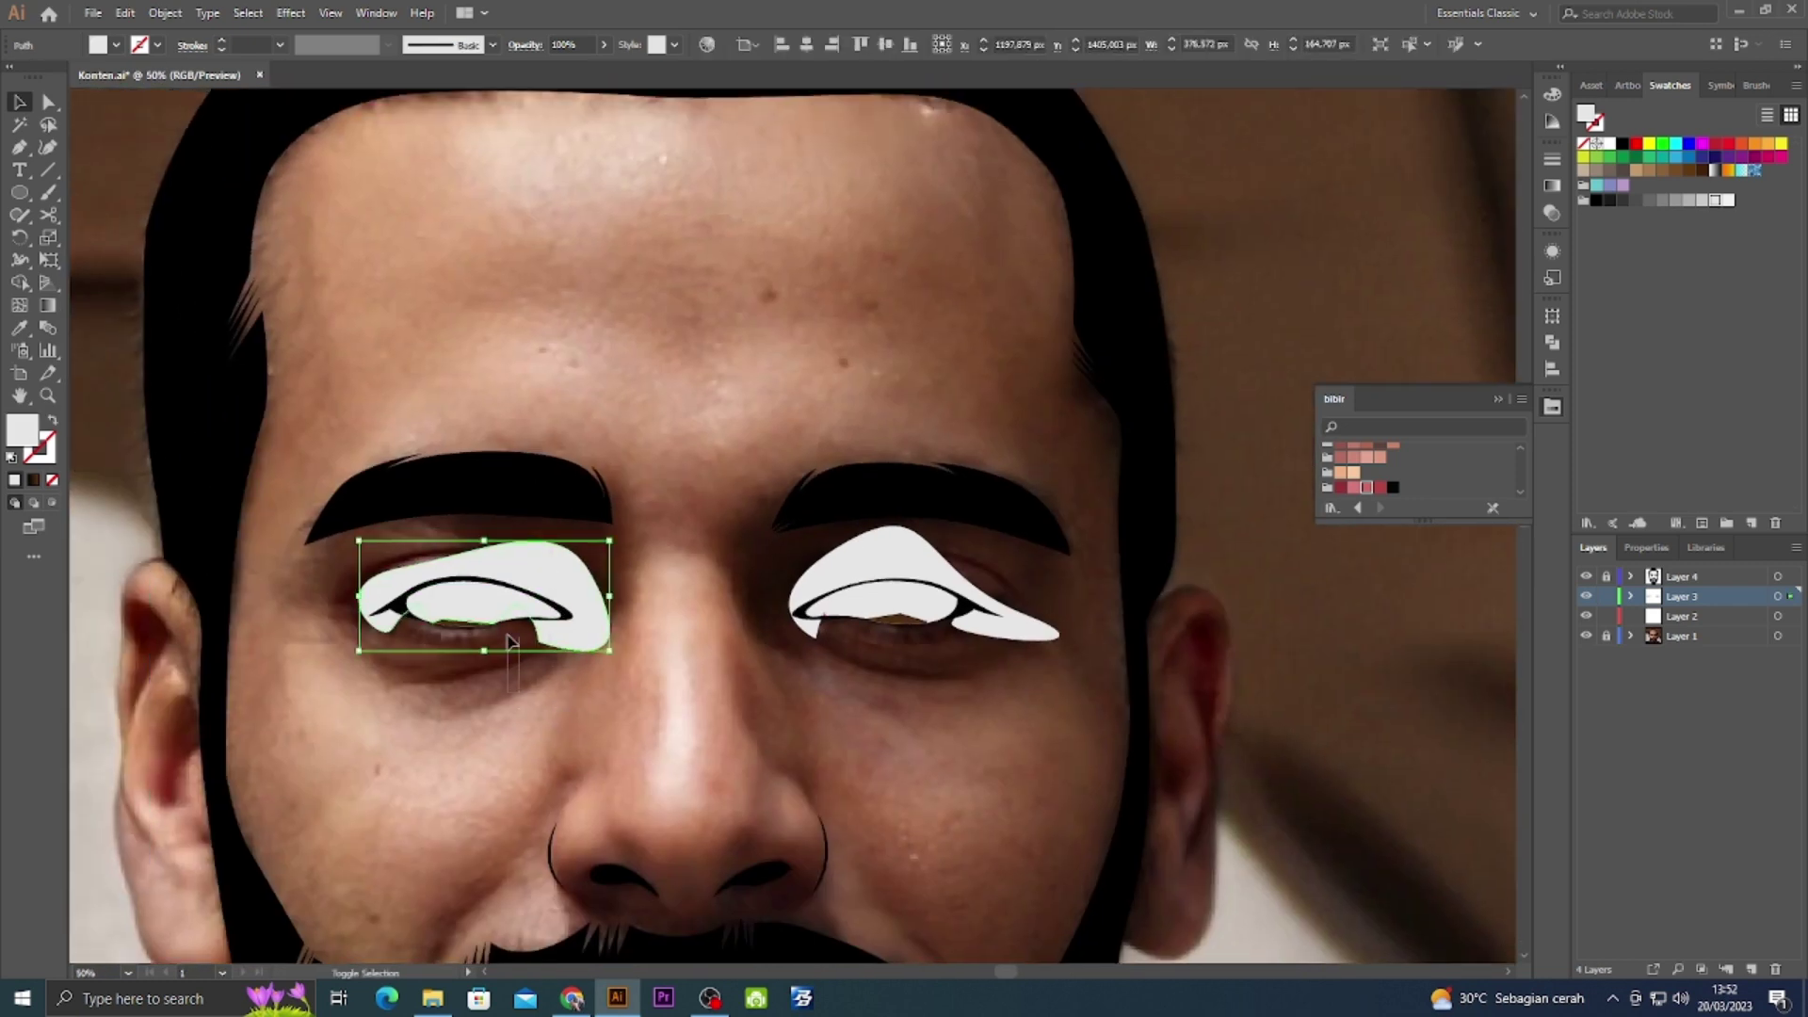
shift+click(508, 618)
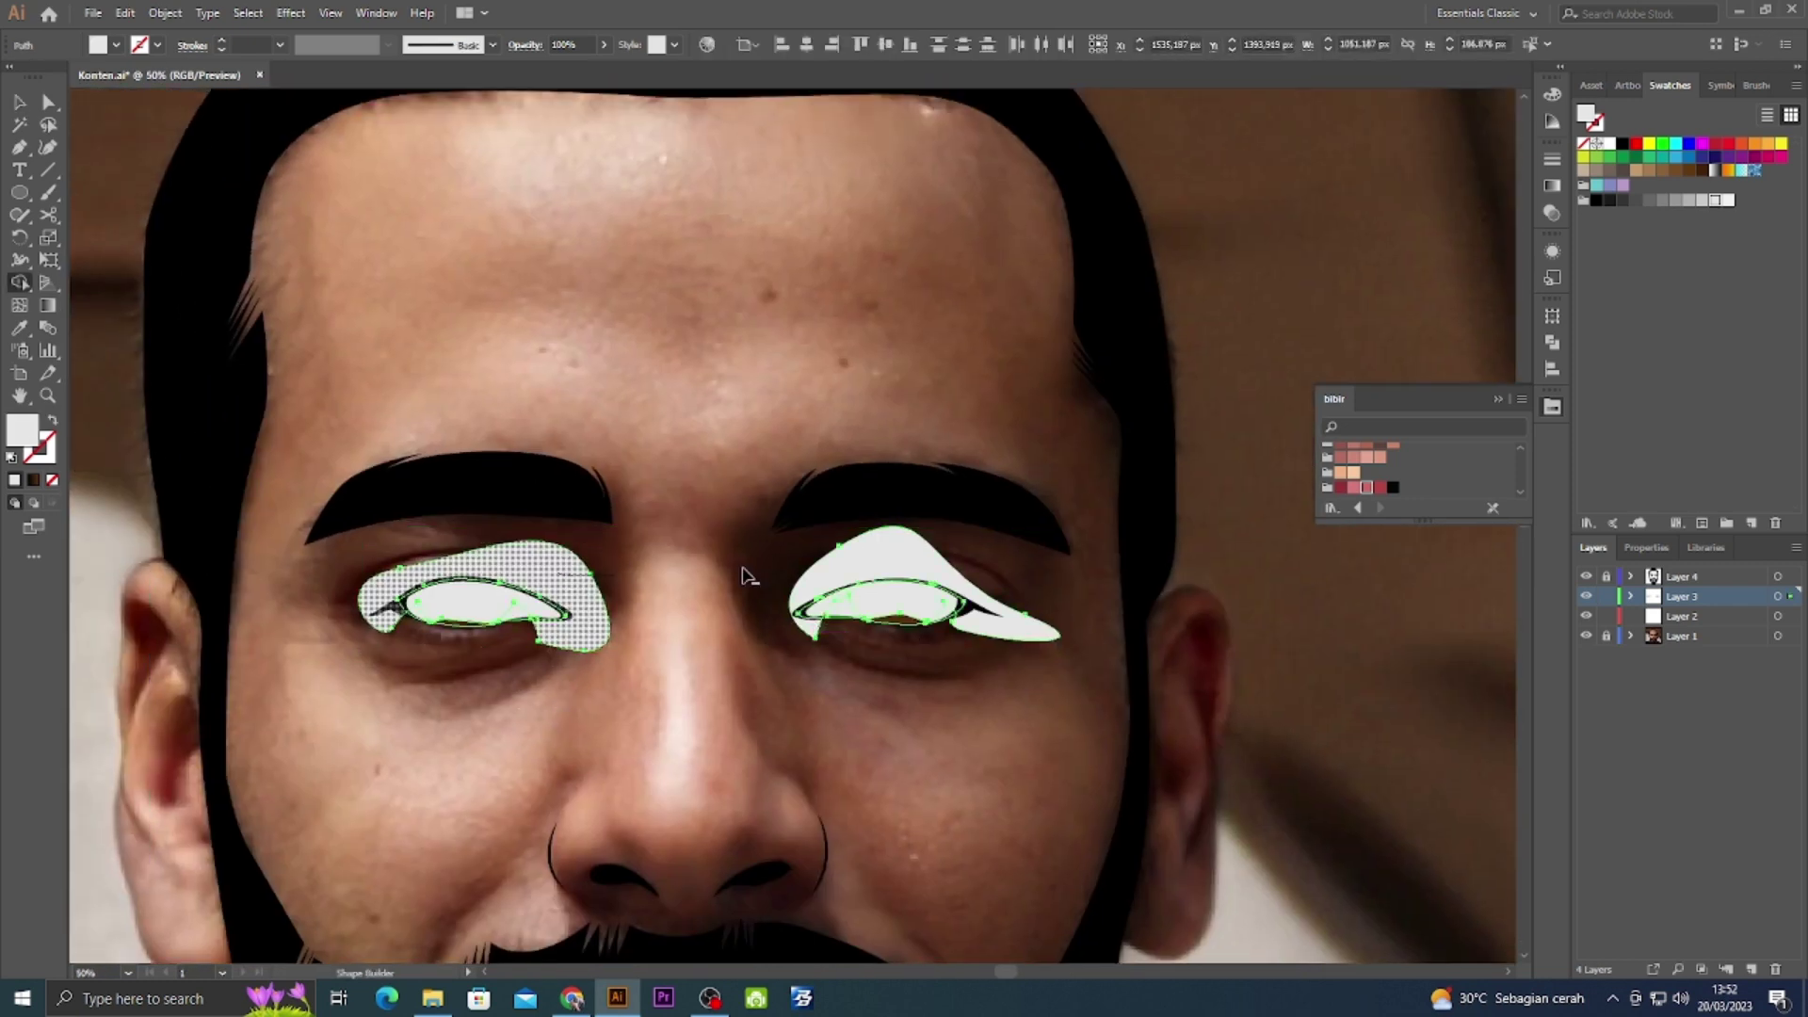
right_click(880, 555)
click(1123, 879)
click(578, 616)
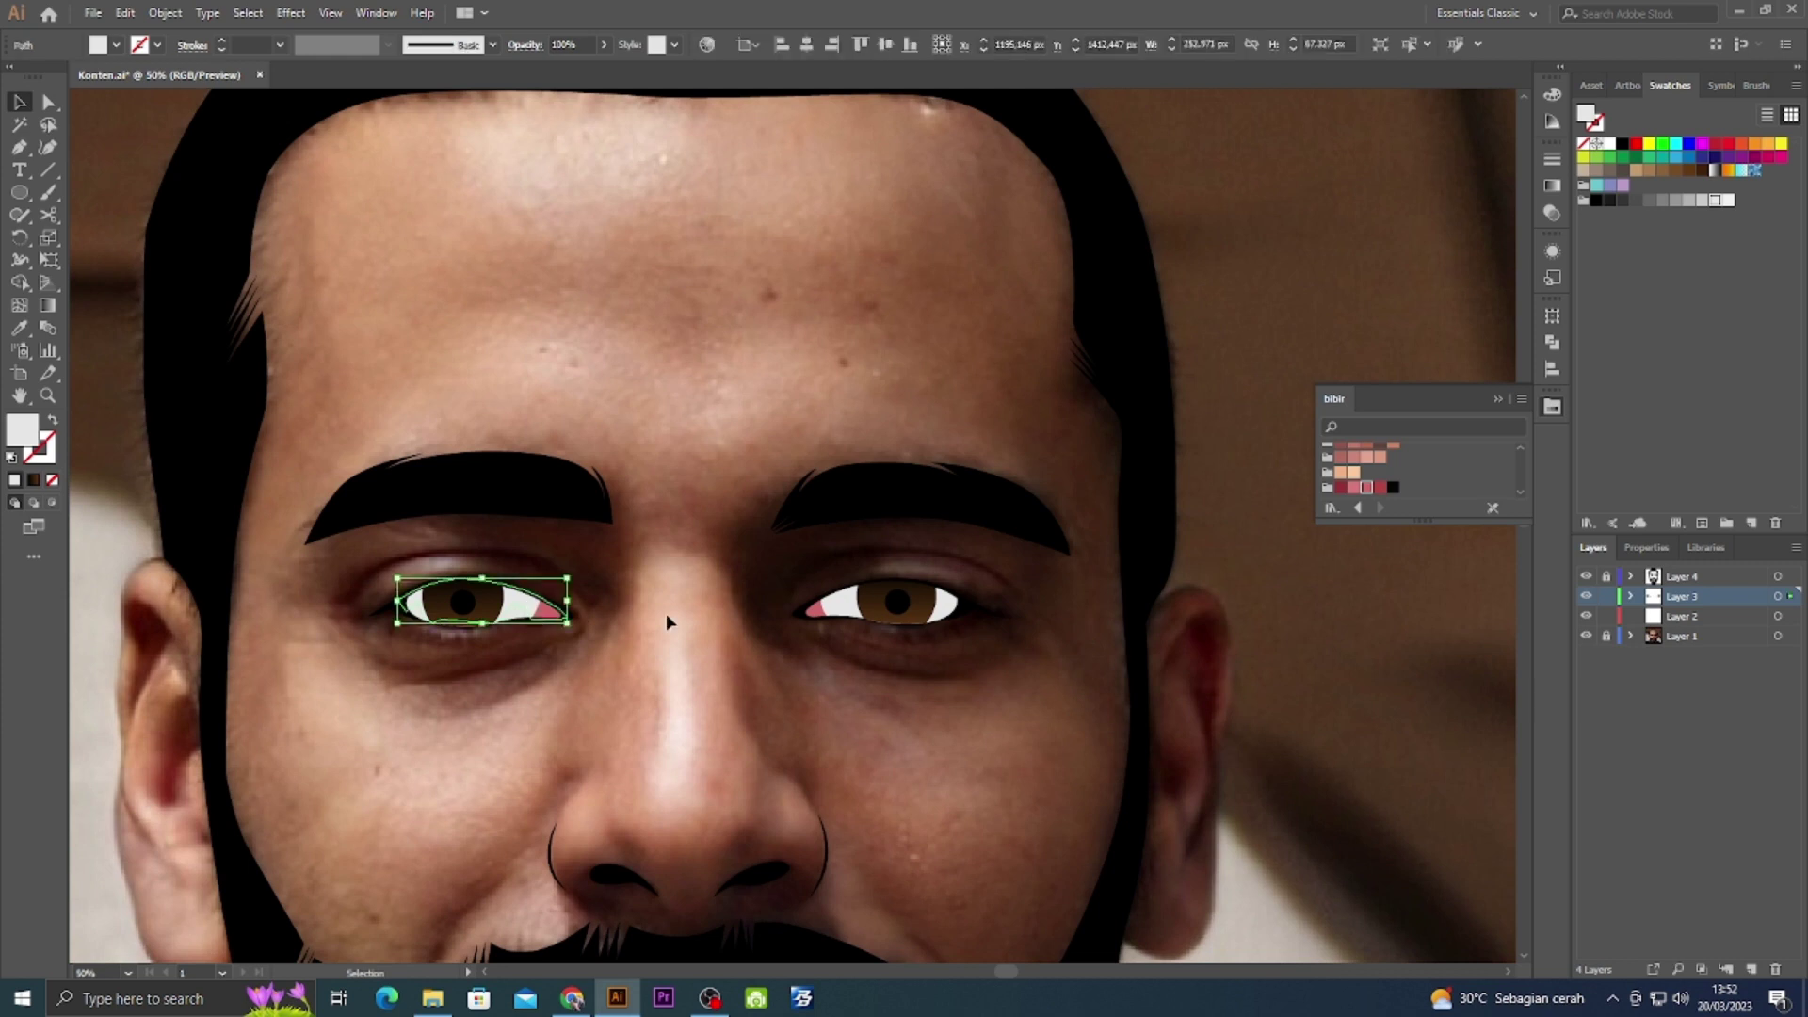
shift+click(819, 610)
click(881, 730)
scroll(860, 718, down, 3)
Trace an unfilled closed outline around the upper and lower lips.
scroll(860, 718, down, 2)
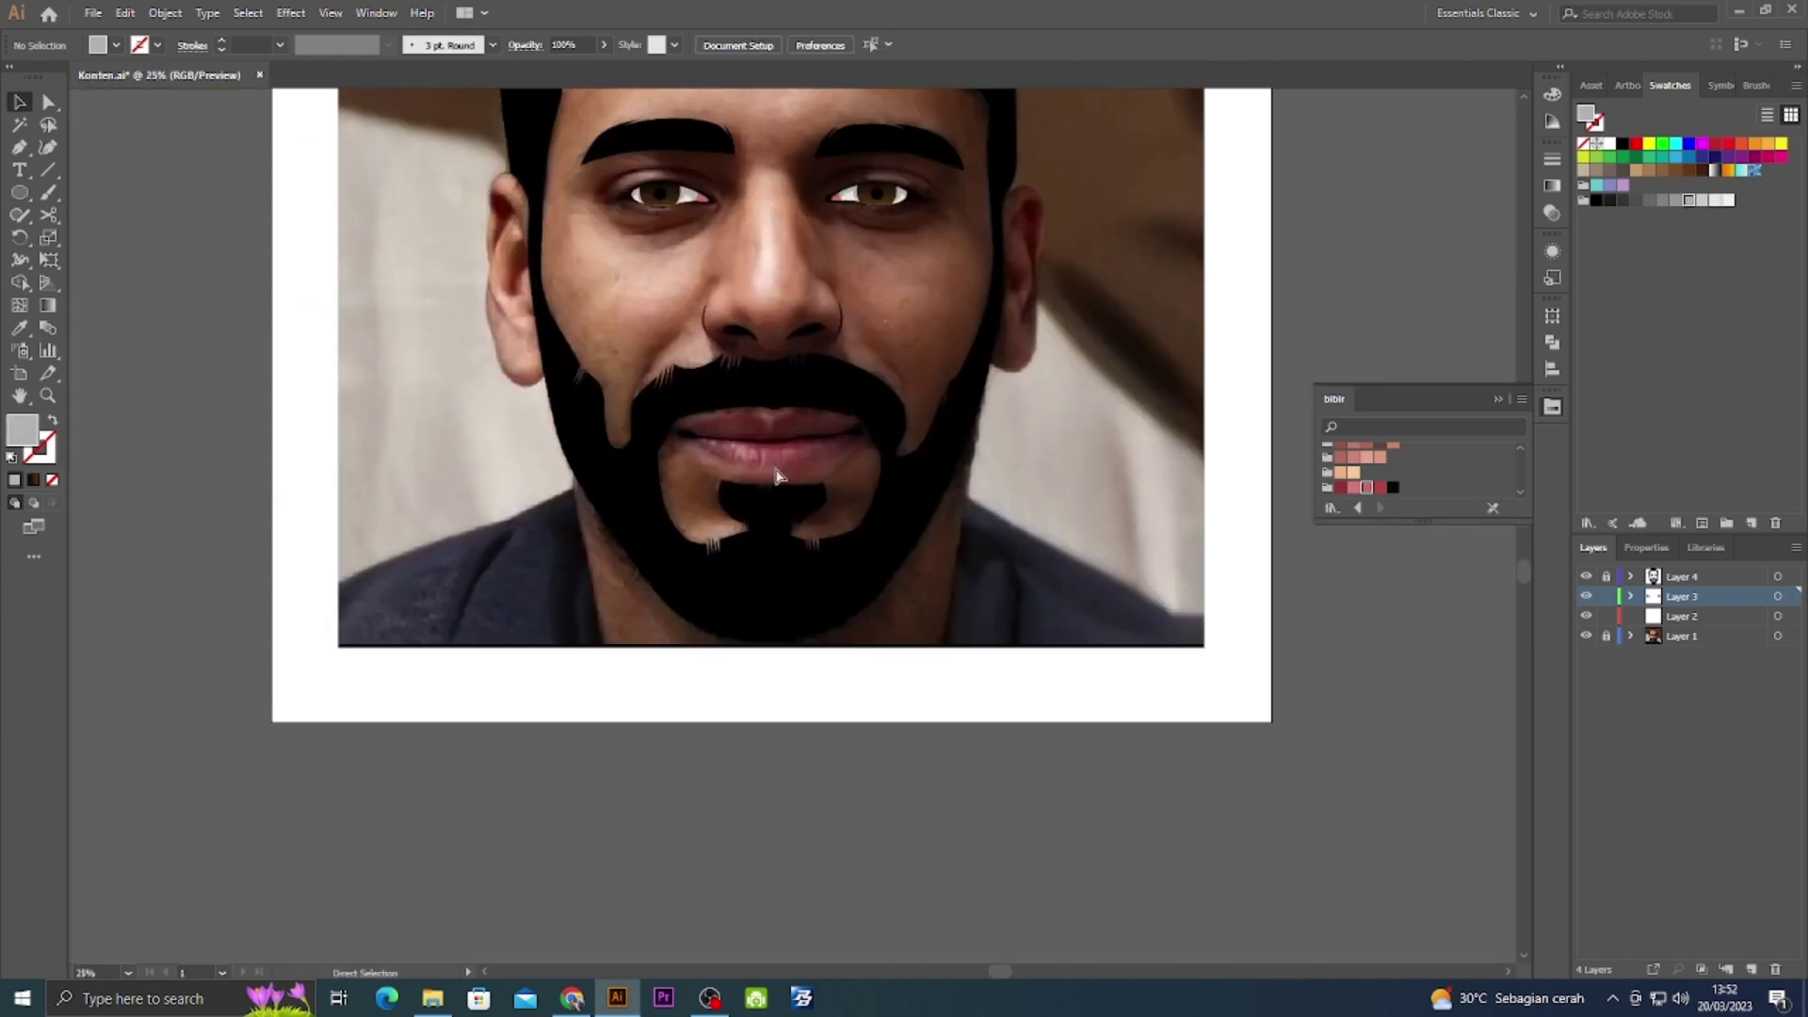
scroll(682, 330, up, 5)
key(p)
drag(532, 570, 889, 518)
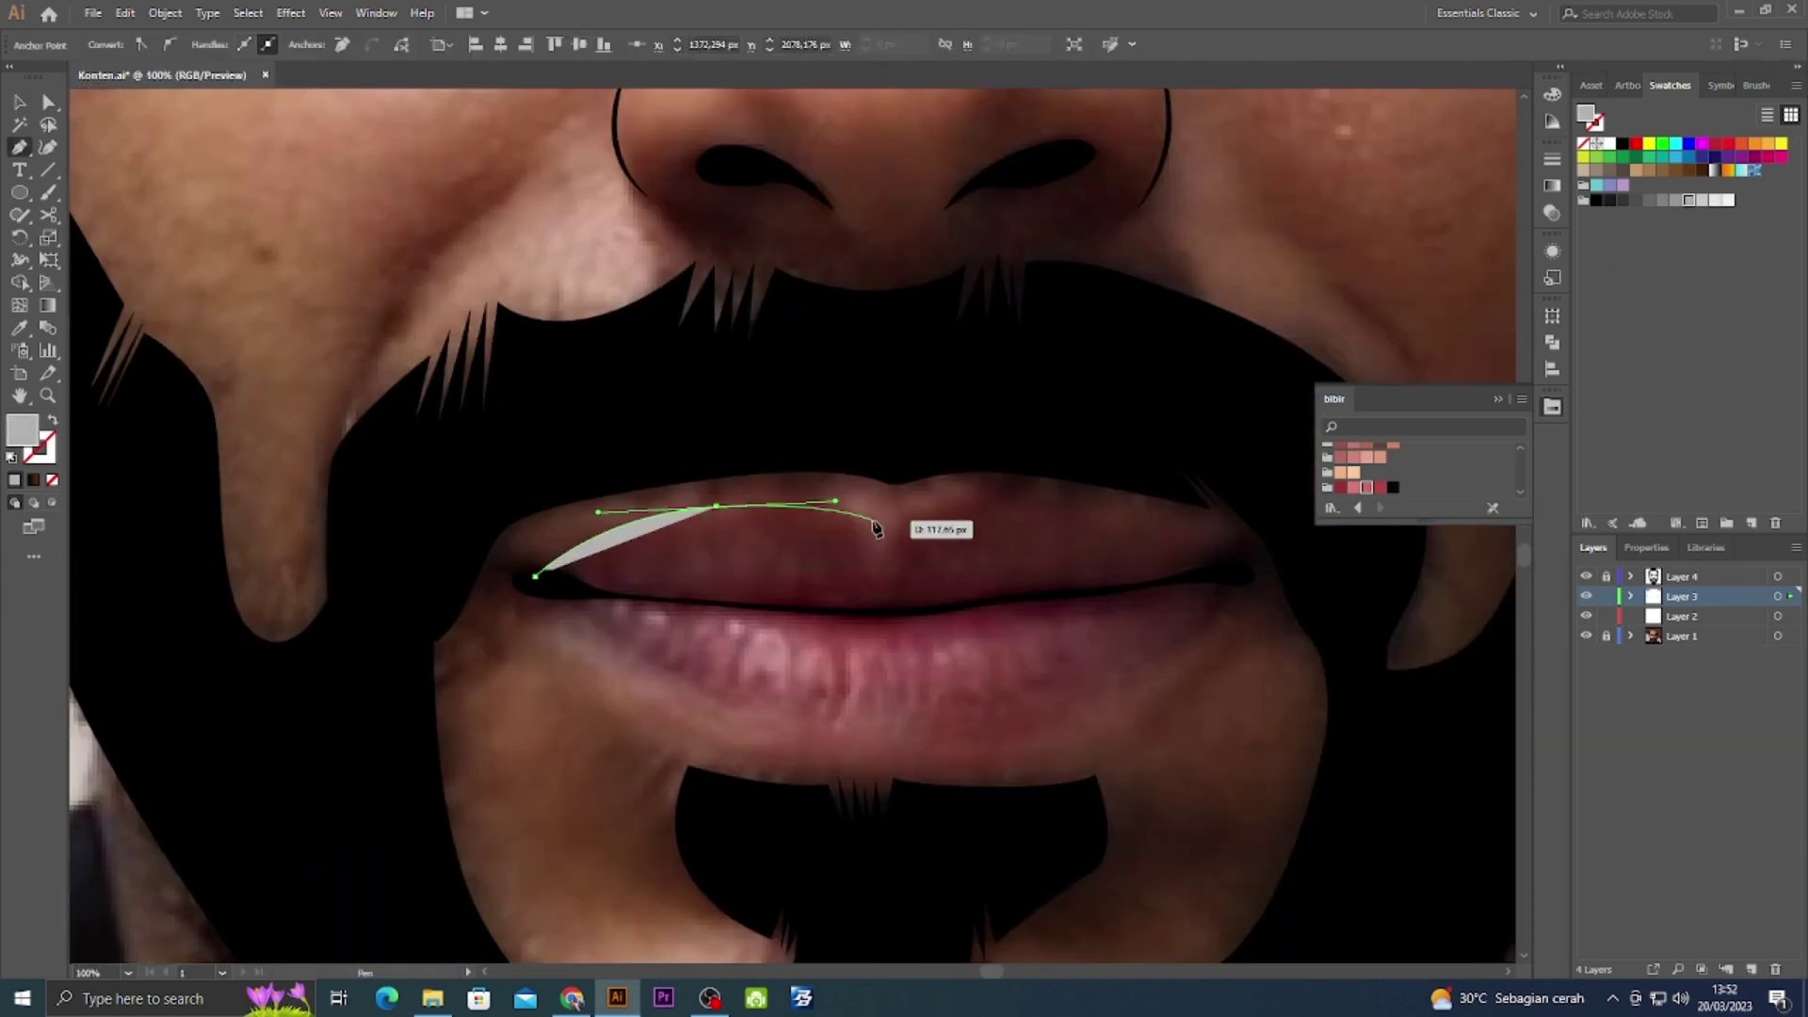
drag(760, 553, 789, 544)
scroll(909, 535, right, 3)
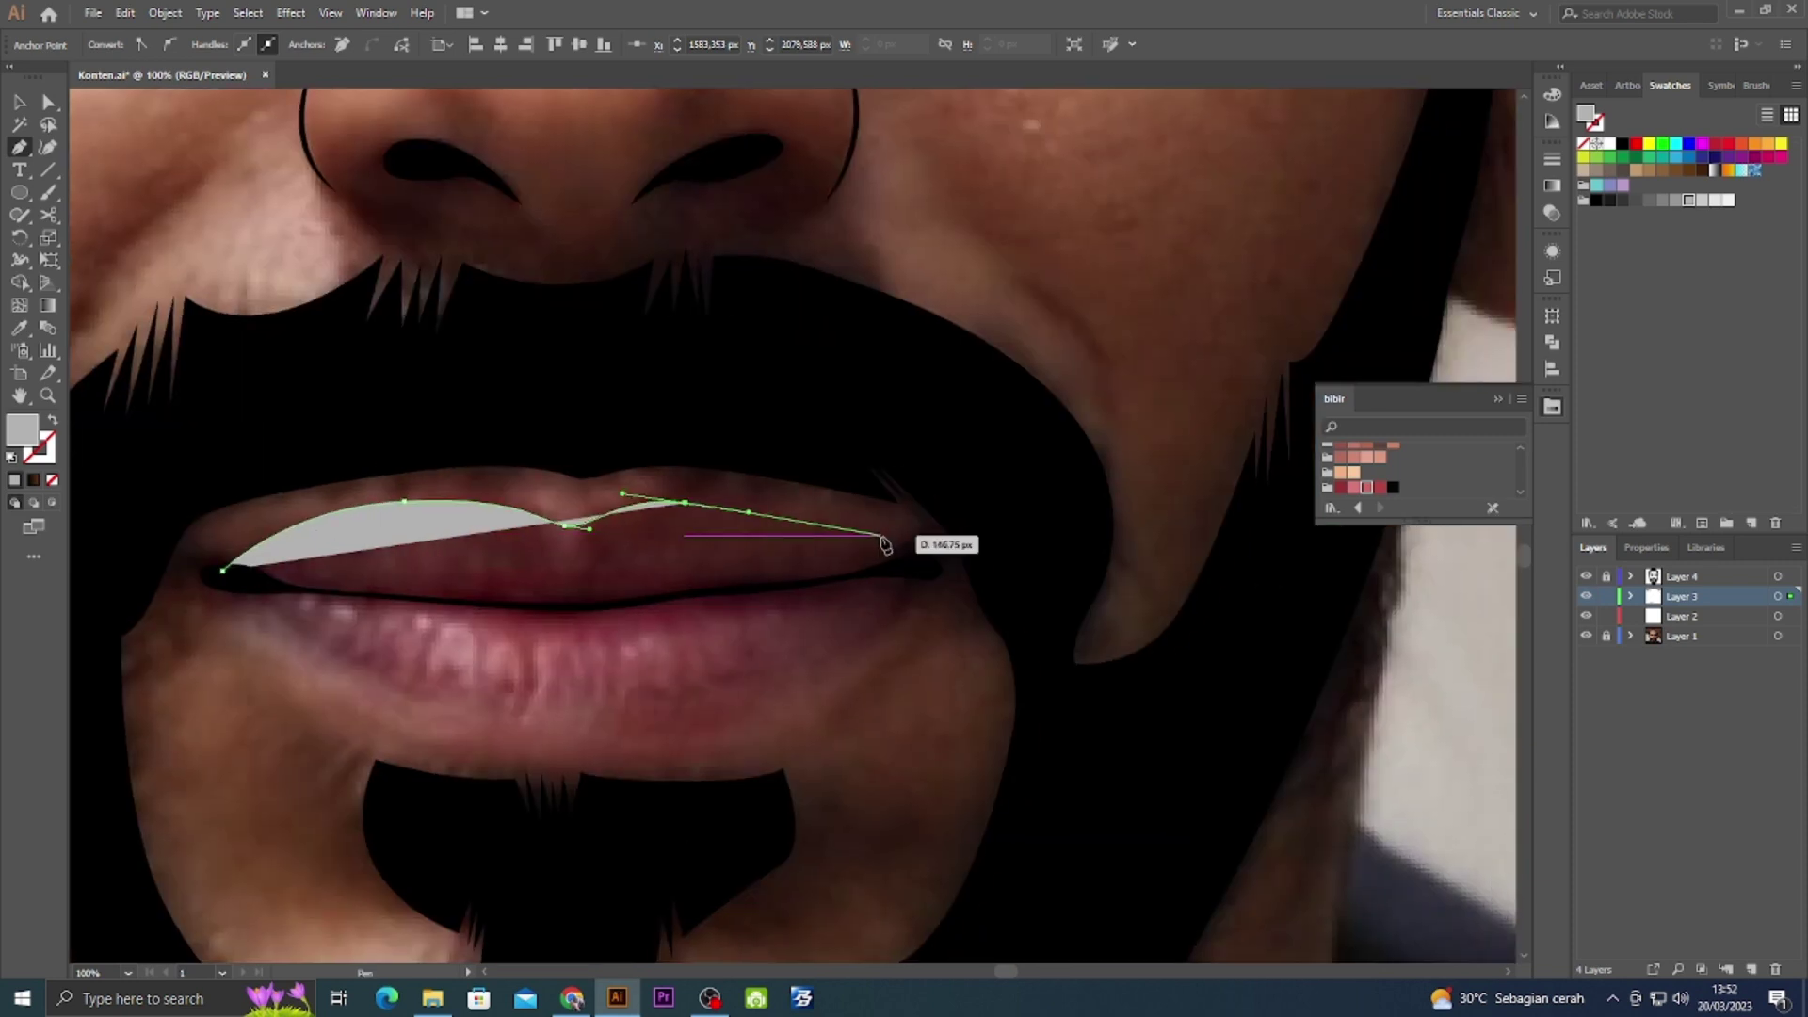
click(928, 564)
drag(832, 678, 818, 693)
key(shift+x)
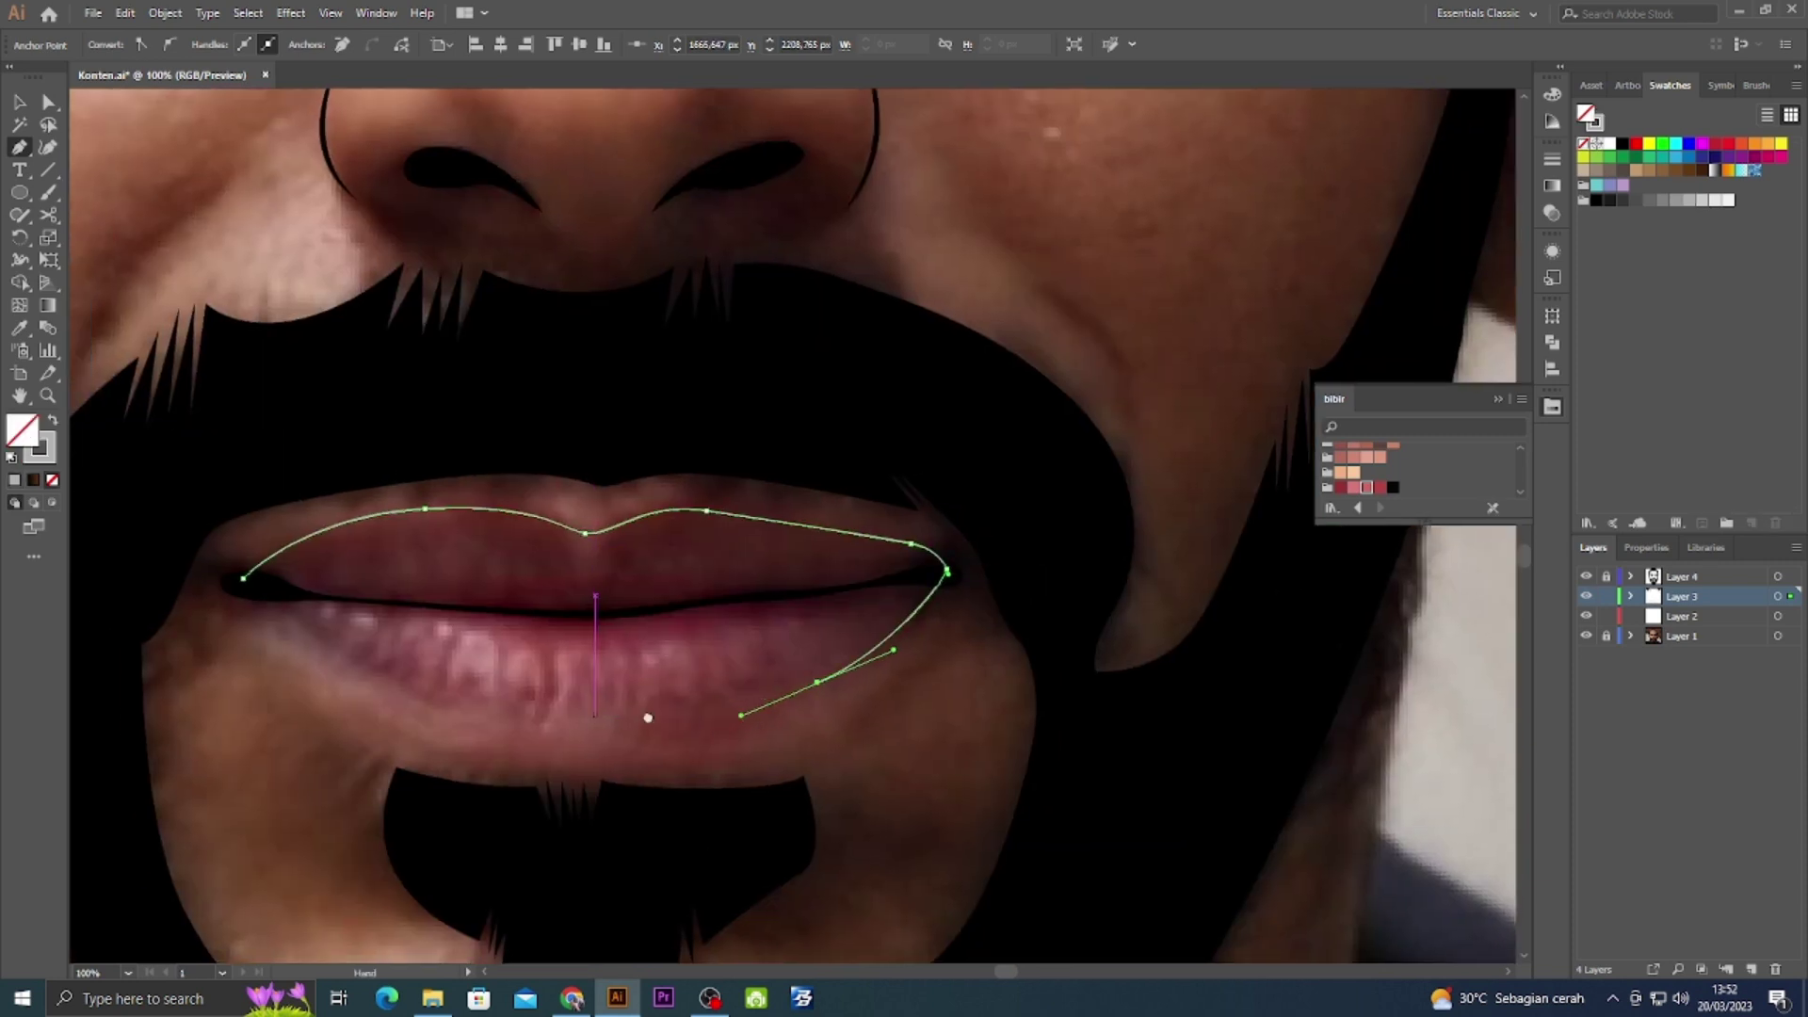
scroll(646, 715, left, 3)
drag(614, 718, 498, 696)
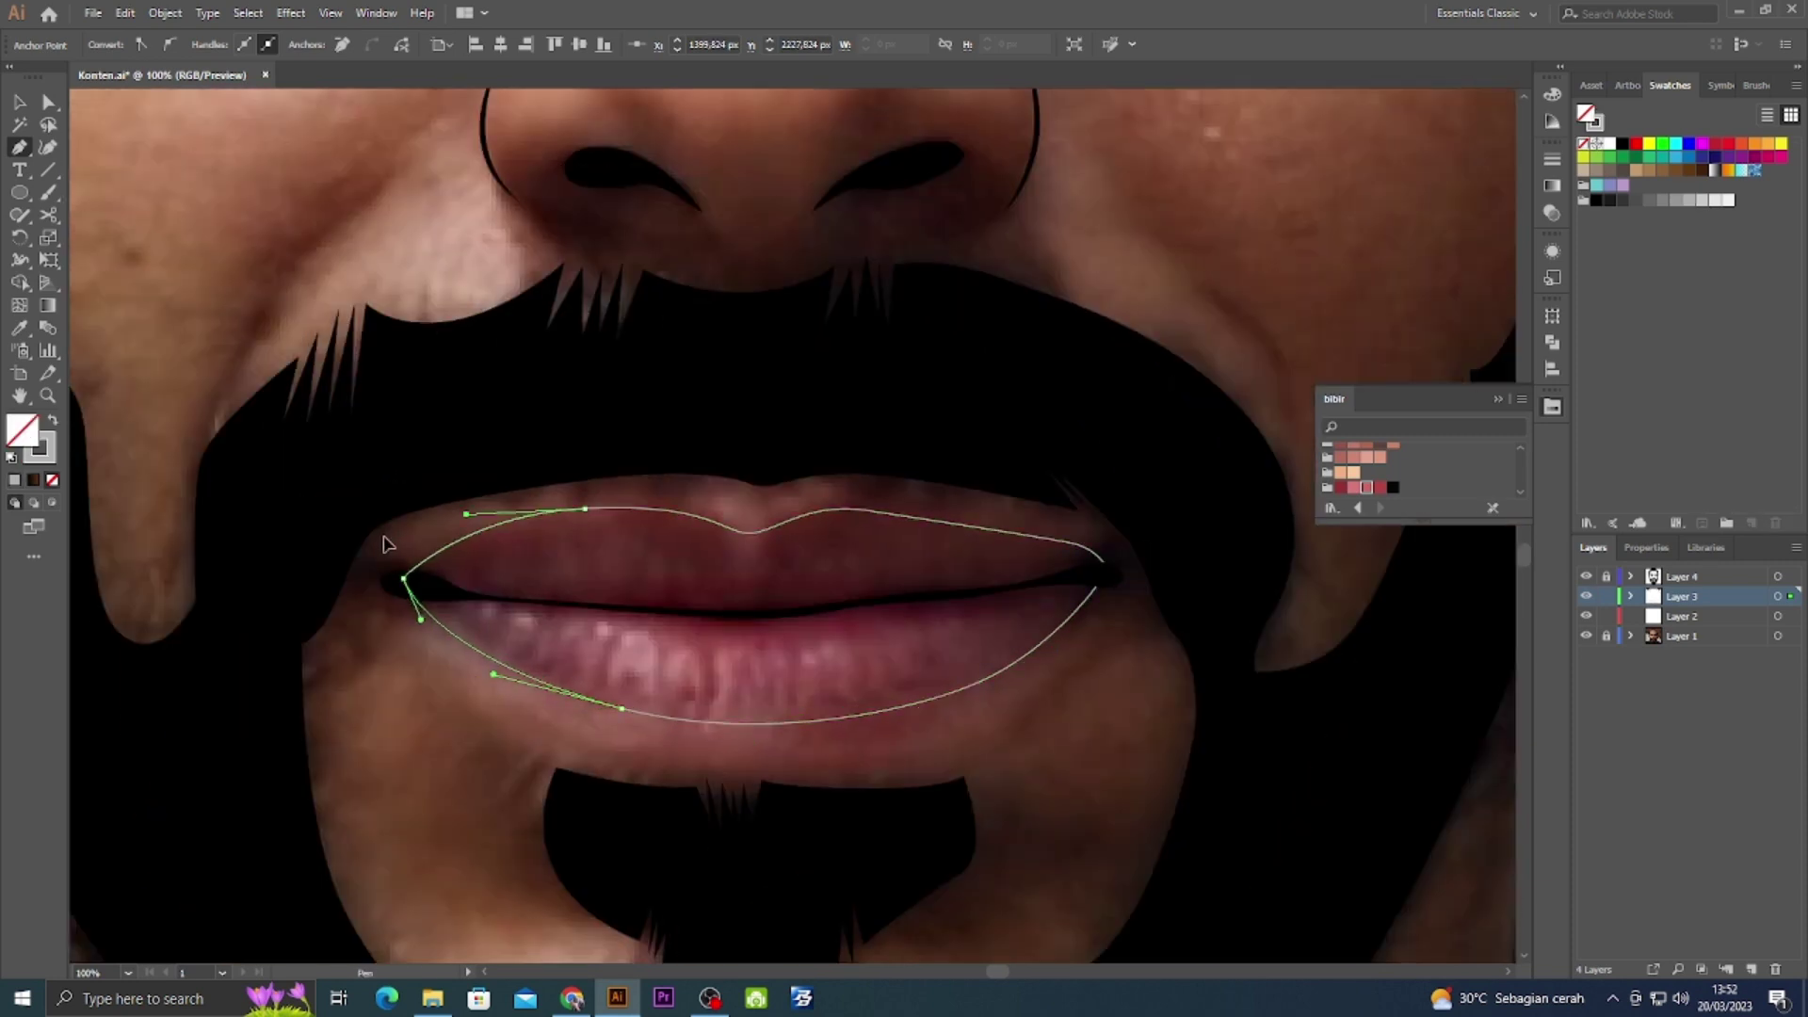
click(657, 620)
Fill the lip outline with a pink bibir swatch and deselect it.
key(shift+x)
click(1353, 456)
key(ctrl+shift+a)
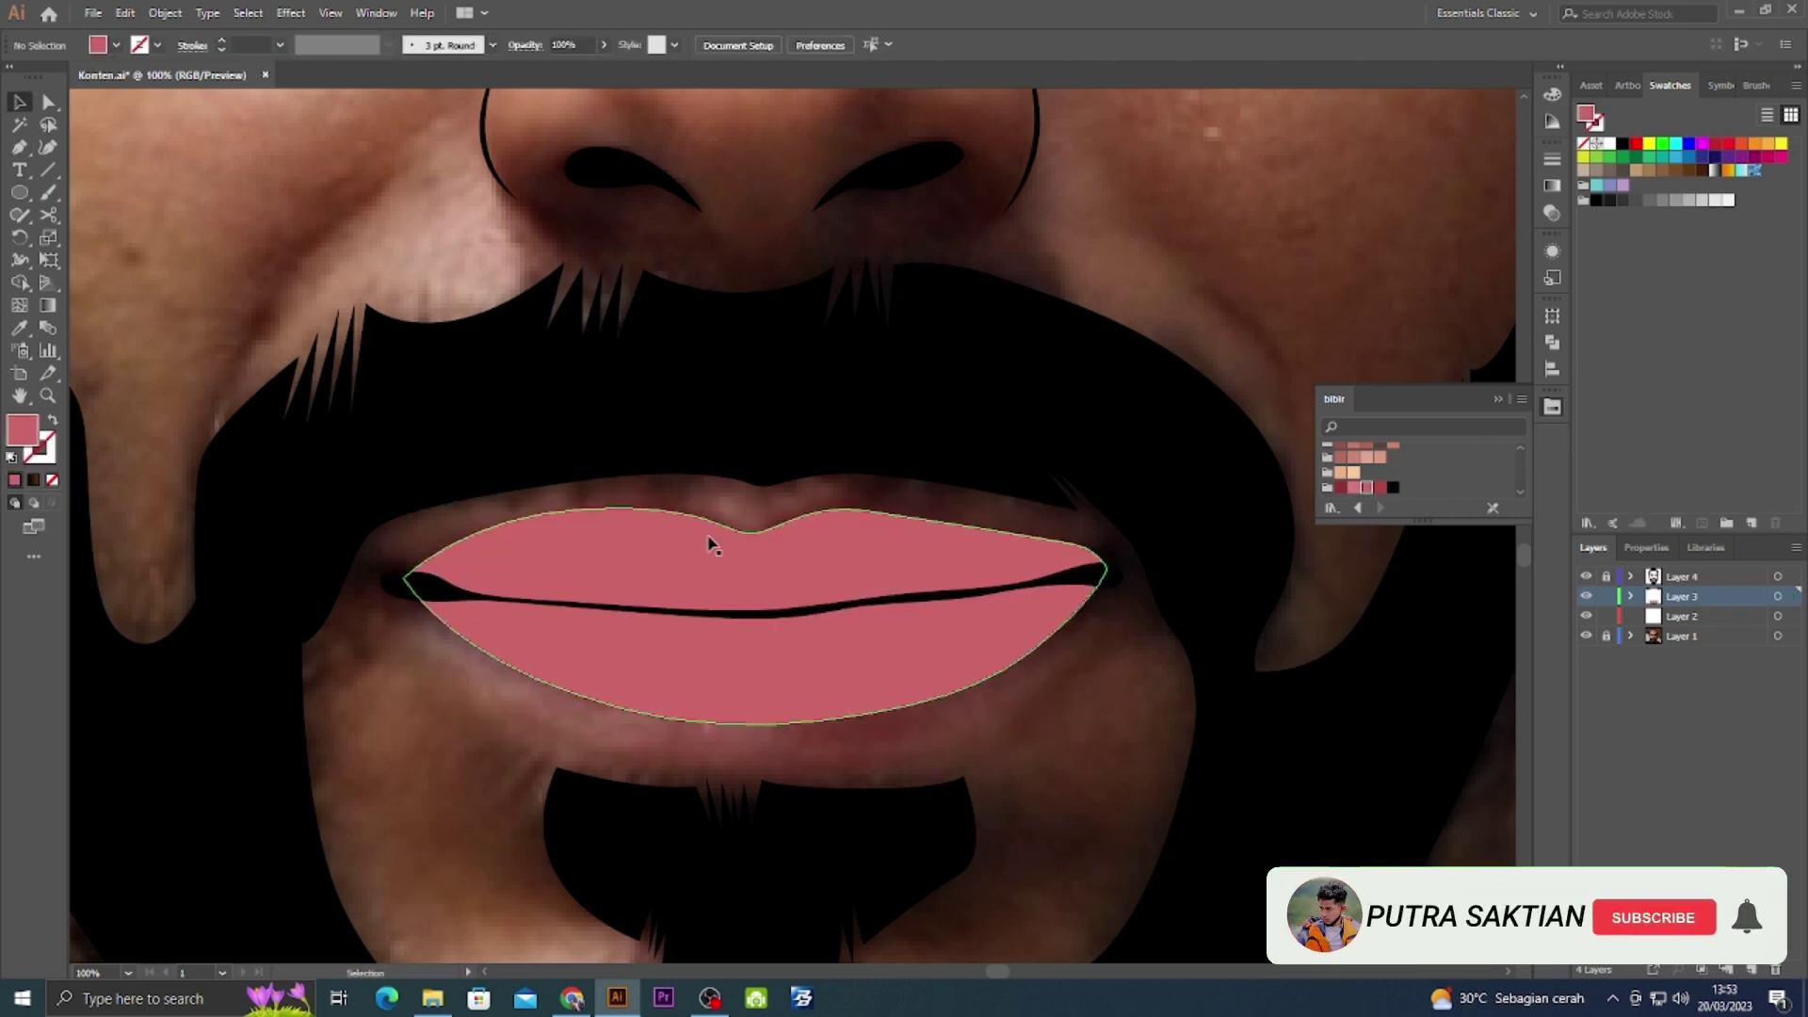
key(shift+x)
Draw shading paths across the upper lip and a closed shading shape over the lower lip.
click(434, 508)
drag(746, 576, 786, 613)
drag(1040, 504, 1073, 513)
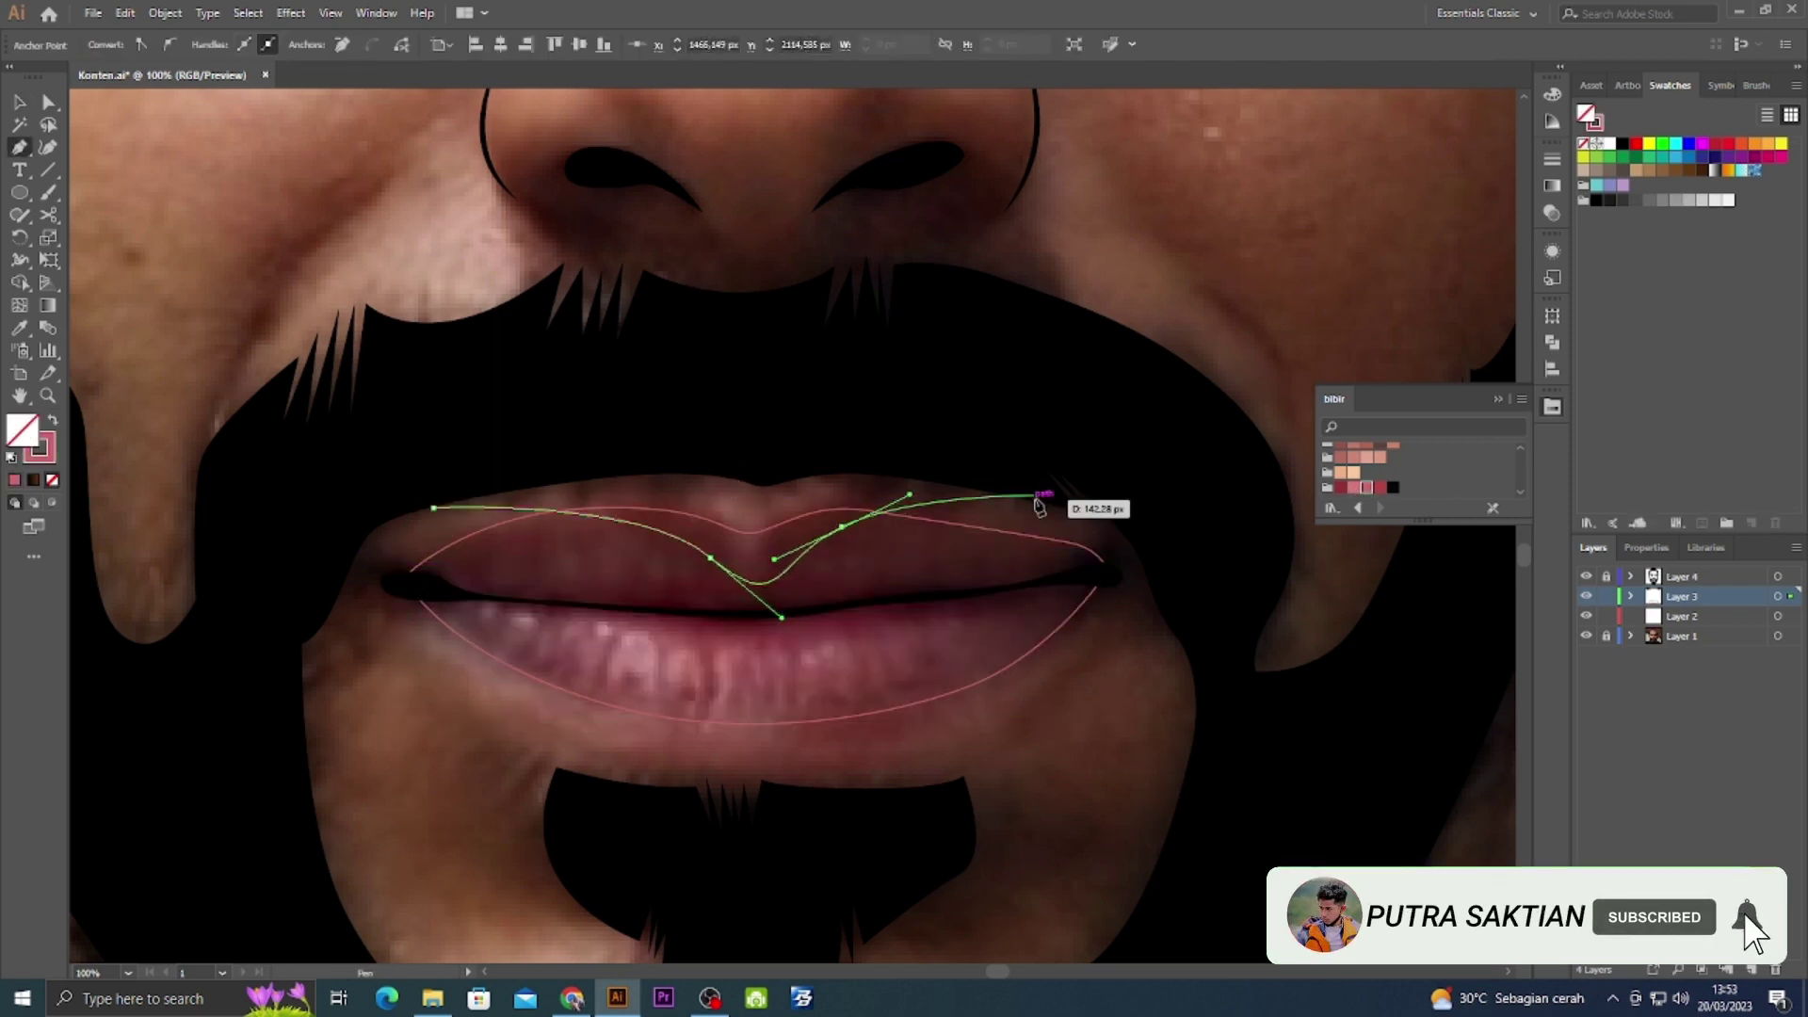
click(1116, 527)
drag(932, 759, 961, 758)
drag(877, 633, 833, 621)
click(576, 635)
Trace an upper lip shading shape along the line between the lips to the left corner.
drag(476, 686, 766, 807)
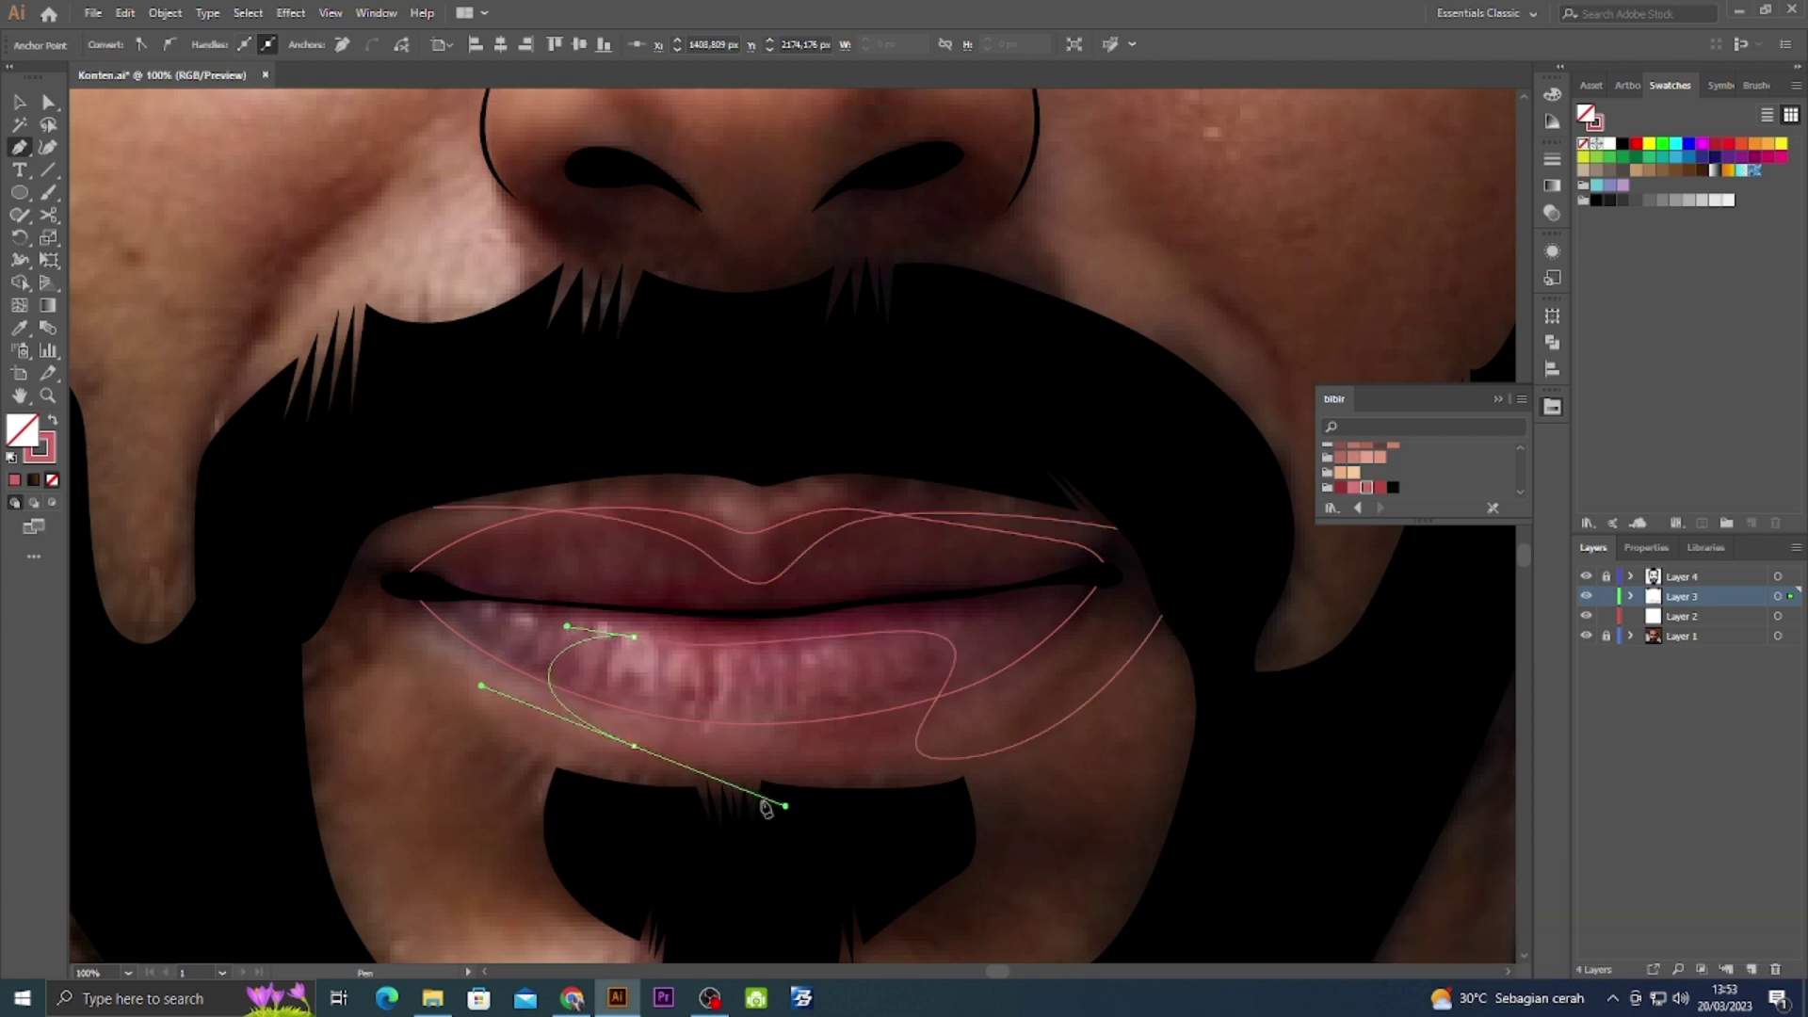
click(594, 537)
click(650, 576)
mouse_move(807, 590)
mouse_down()
mouse_move(921, 562)
mouse_move(781, 572)
mouse_up()
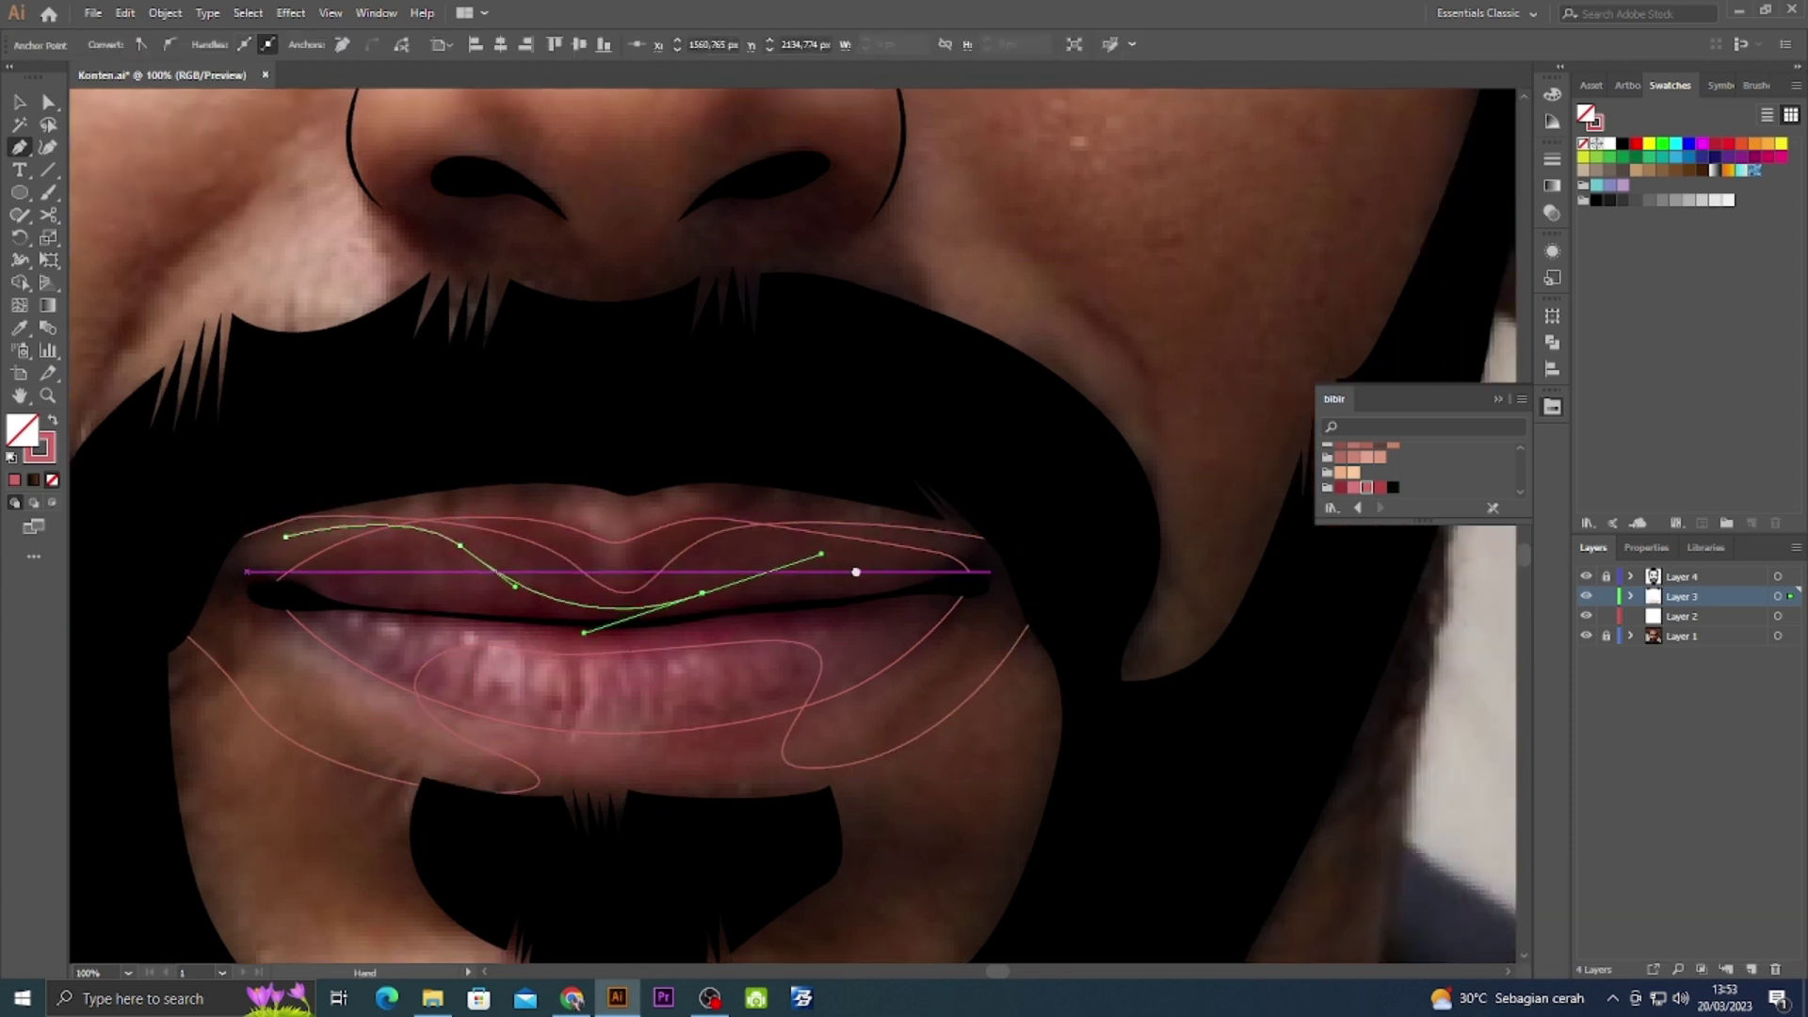
drag(815, 634, 728, 624)
drag(482, 638, 428, 629)
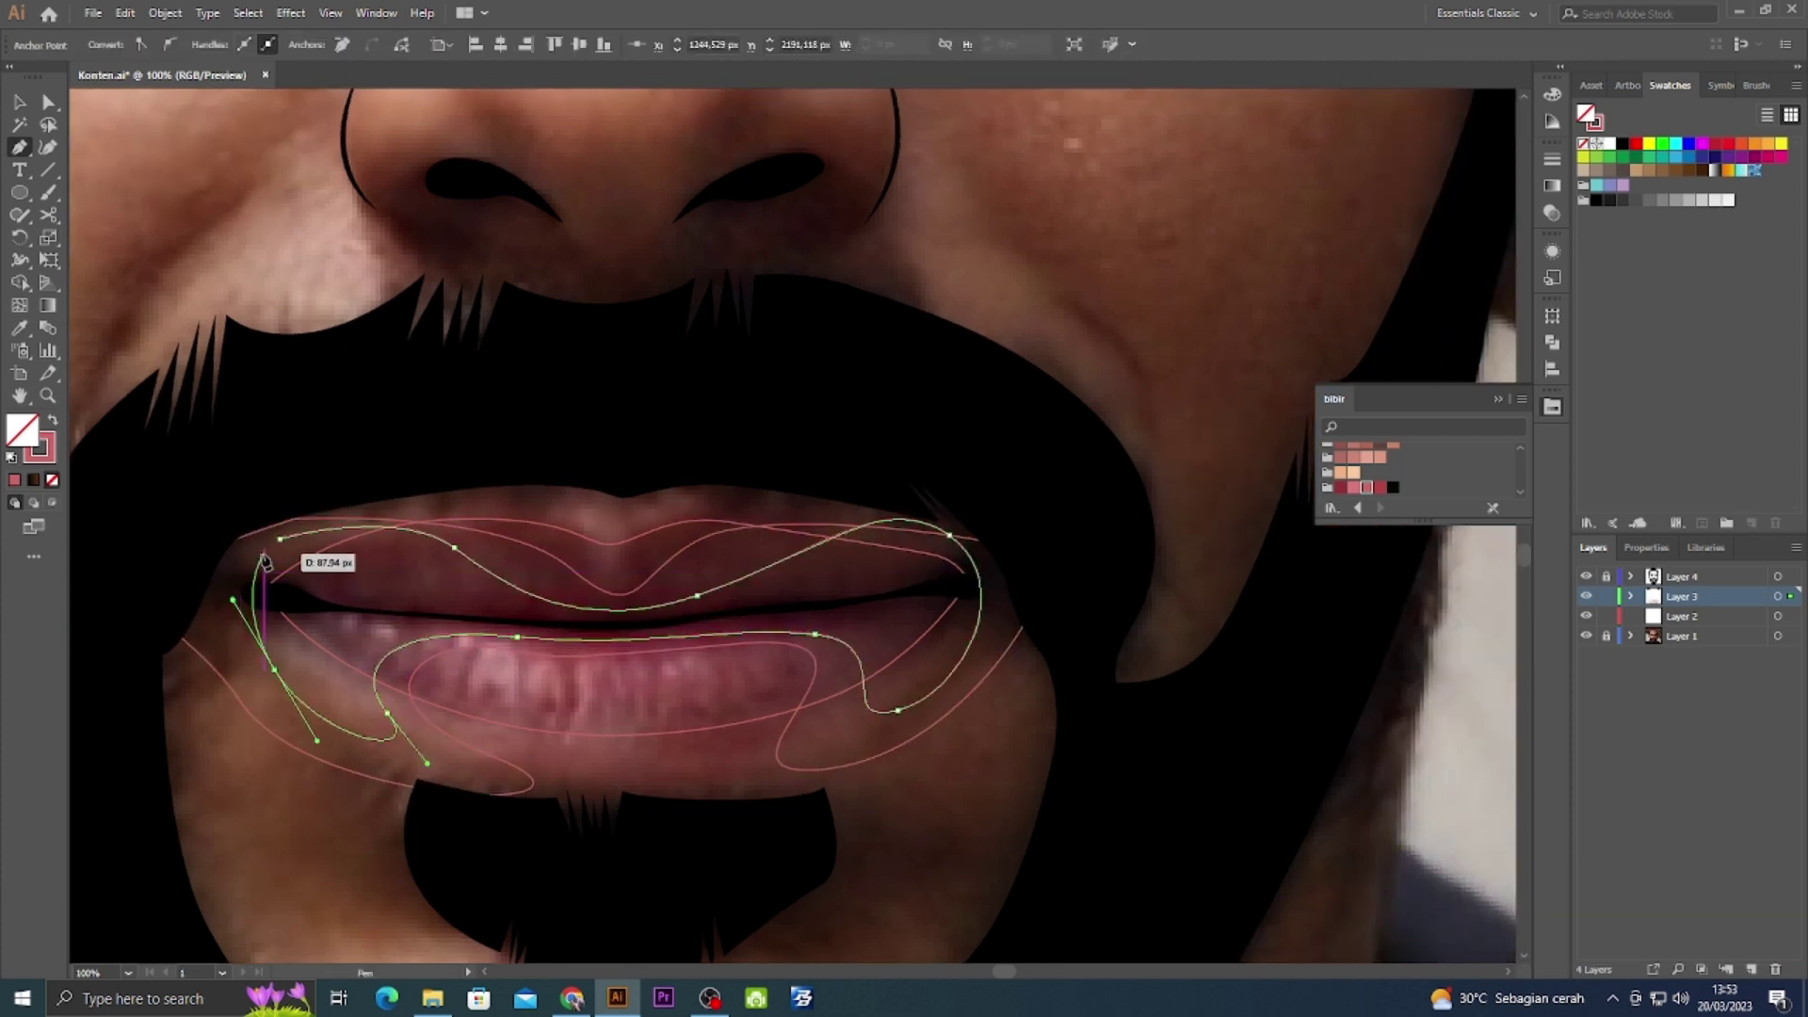
drag(229, 593, 101, 638)
Fill the shading darker red and Shape Builder away the red spilling outside the lips.
key(v)
click(874, 556)
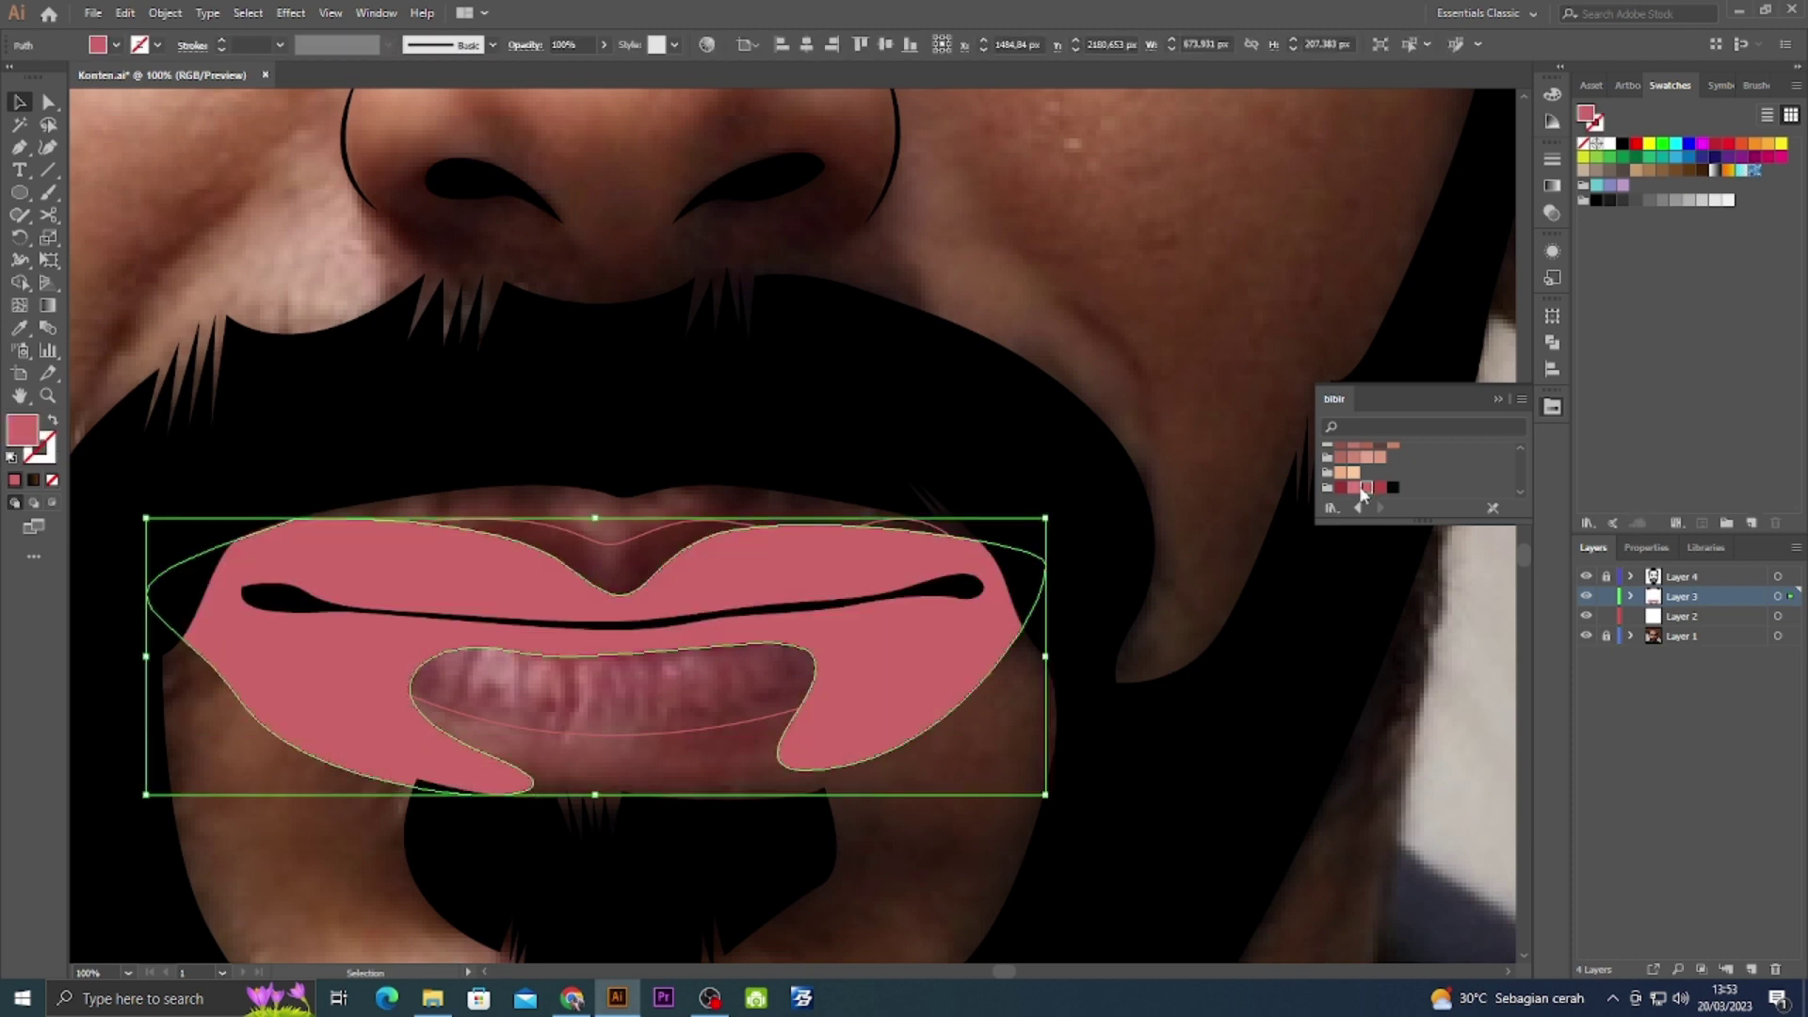
click(728, 554)
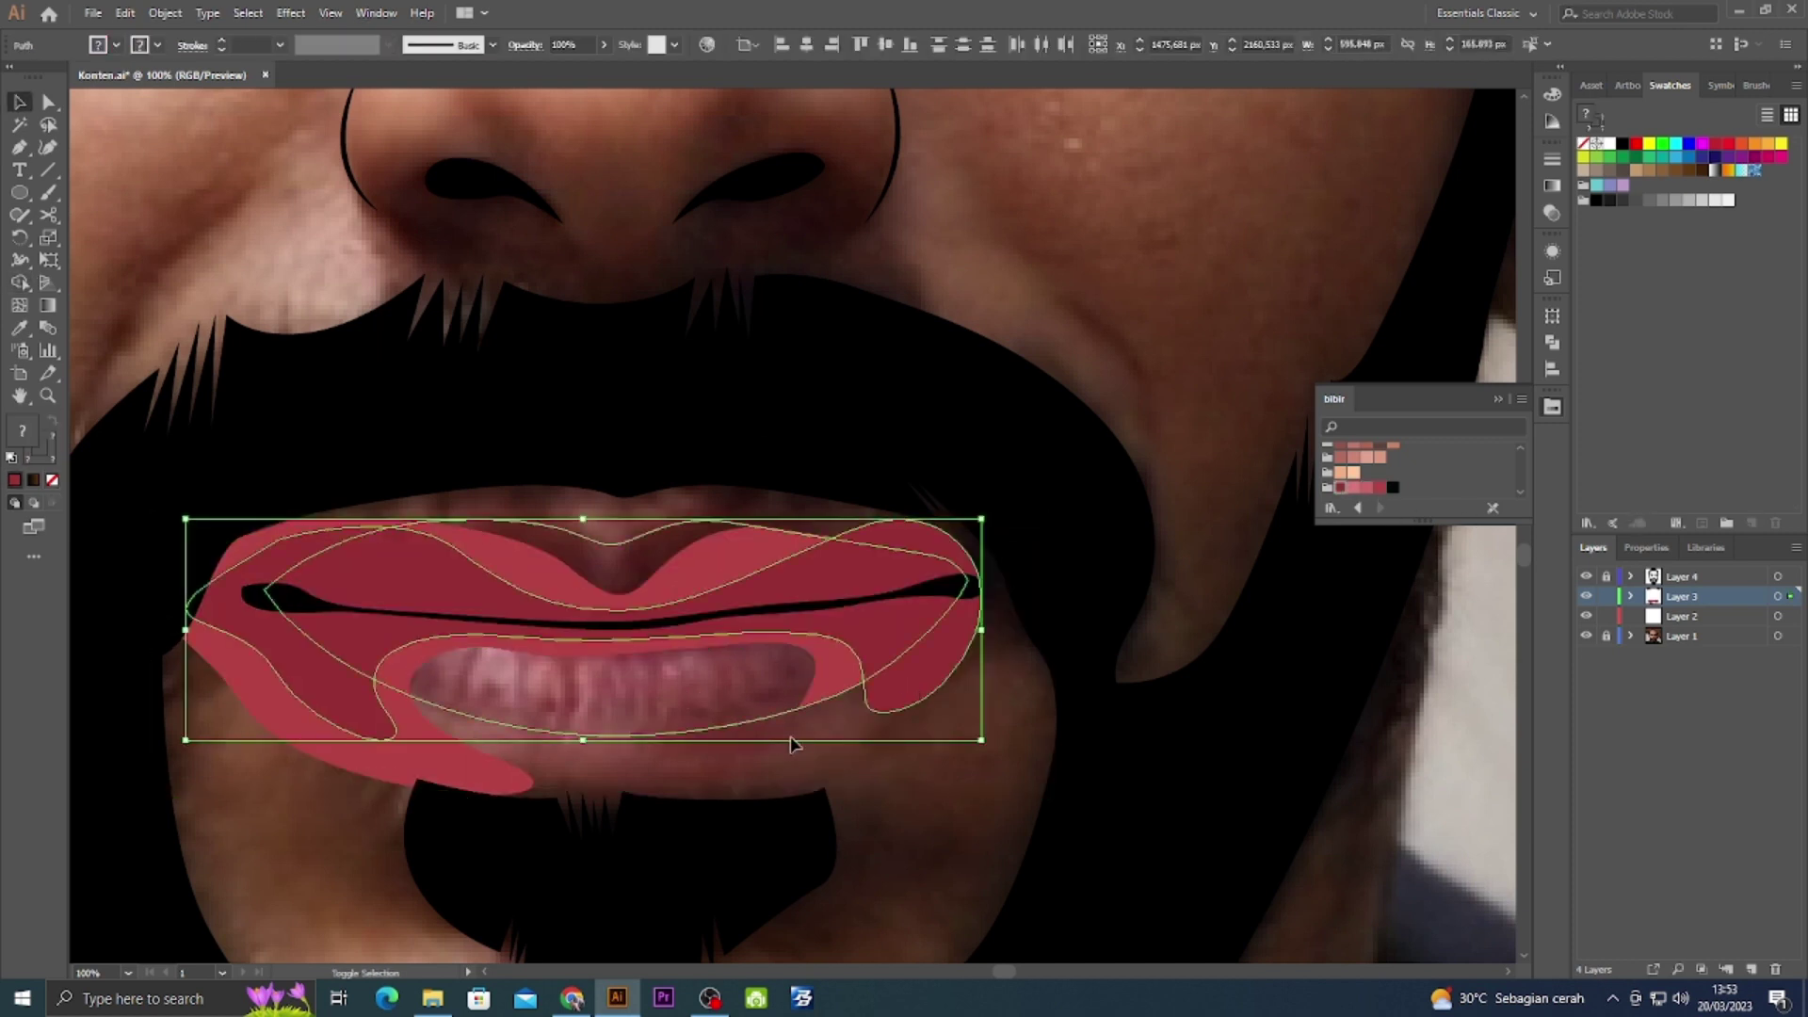
shift+click(527, 701)
key(shift+m)
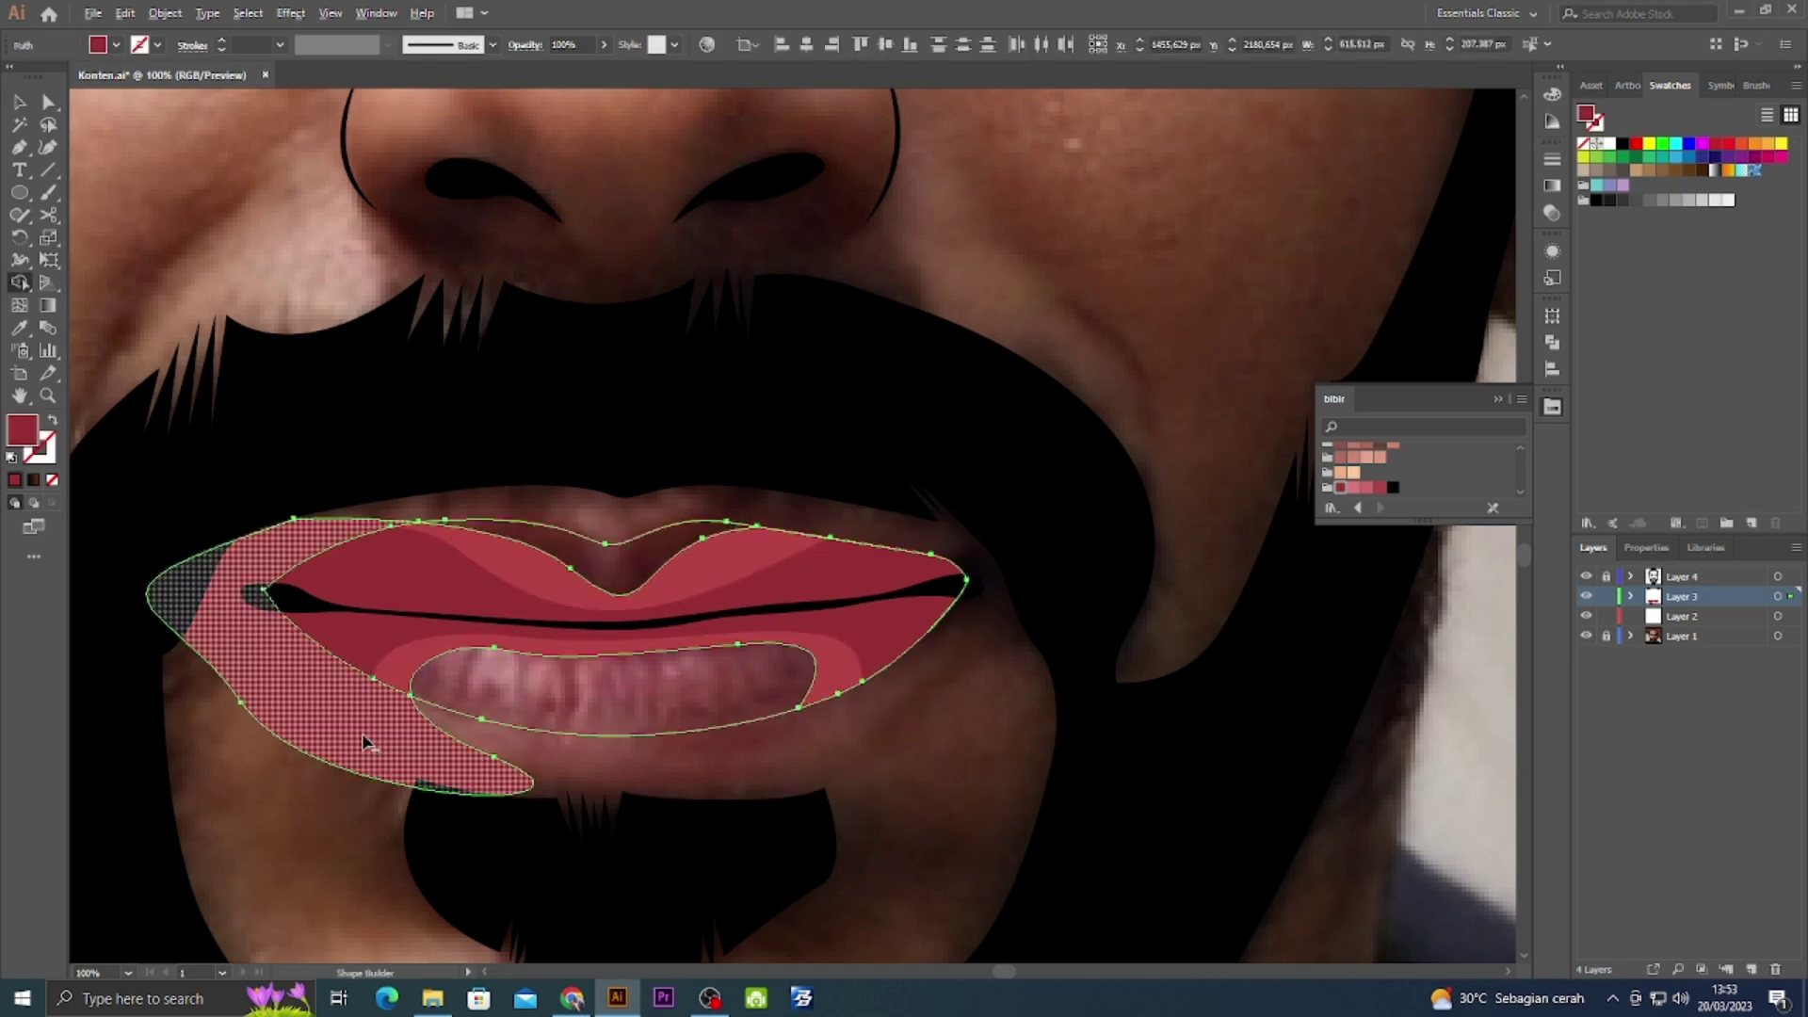
alt+click(376, 744)
Add a light pink highlight shape on the lower lip.
click(461, 671)
click(652, 679)
click(543, 702)
click(667, 716)
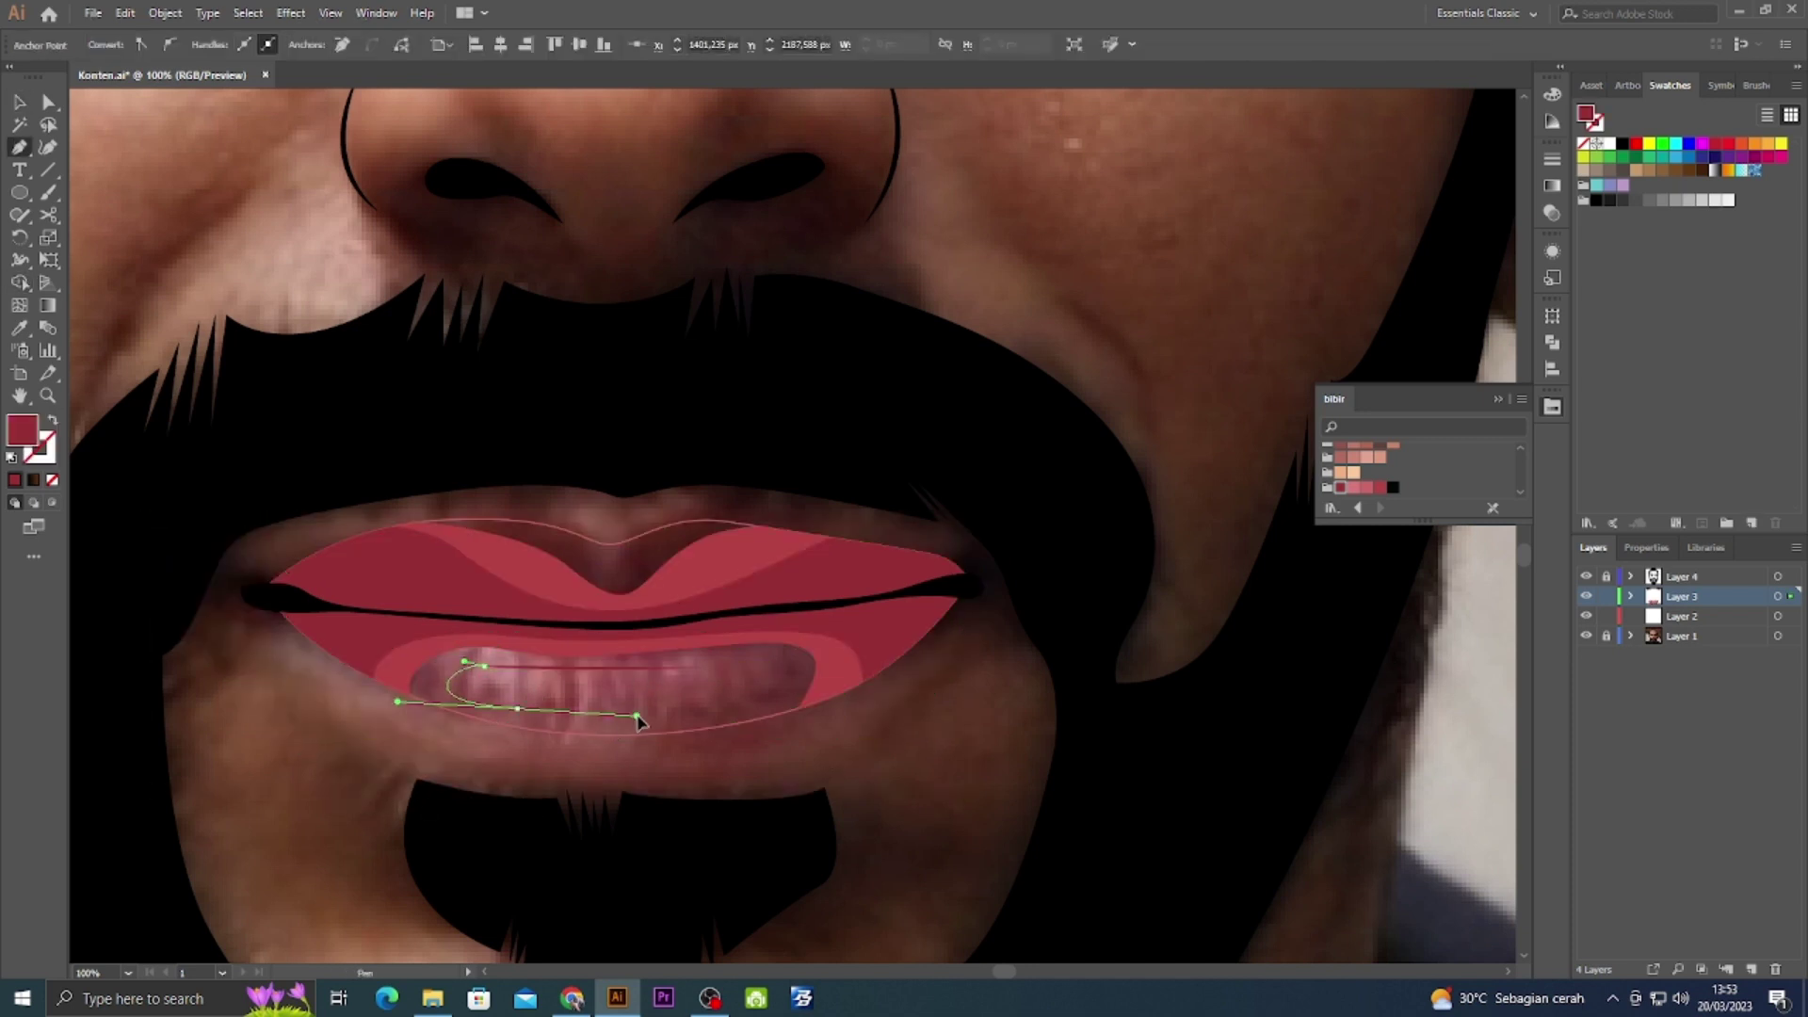
click(718, 703)
click(791, 666)
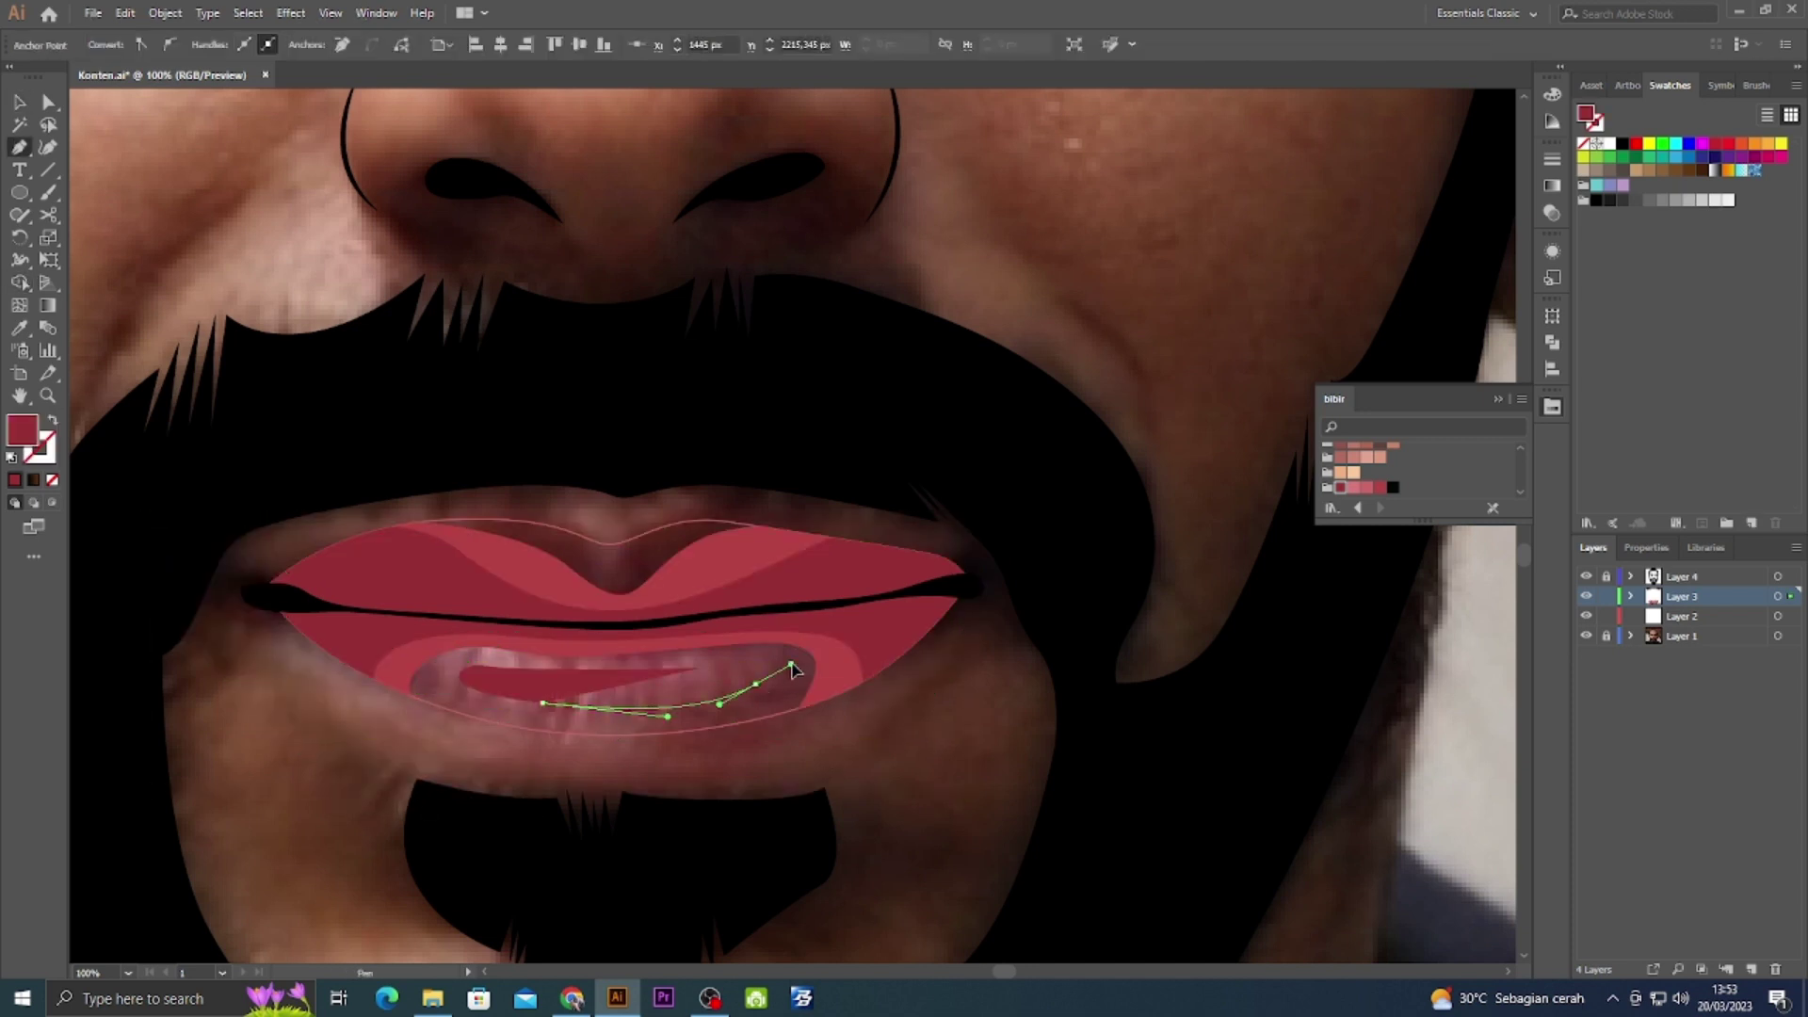
click(1354, 487)
Add an upper lip highlight, trim its part above the lip, then fit the artboard.
key(p)
click(482, 501)
drag(591, 556, 604, 576)
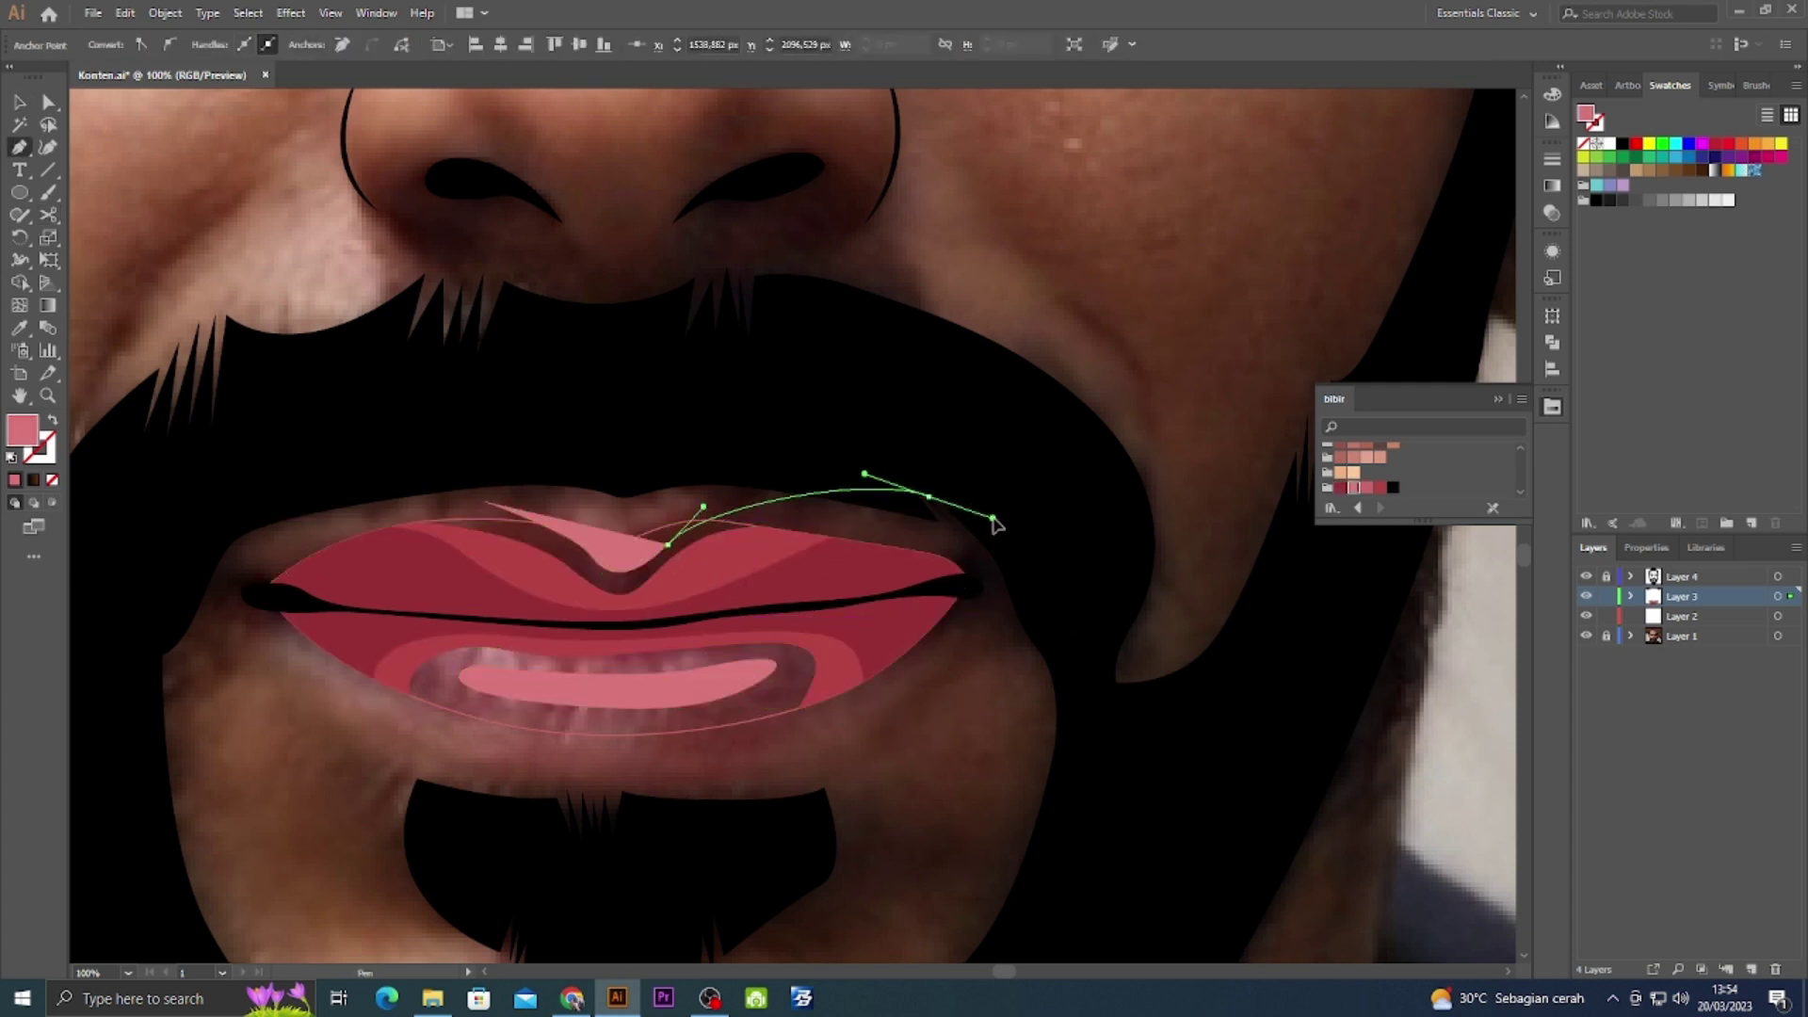
drag(482, 499, 498, 520)
key(ctrl+a)
key(shift+m)
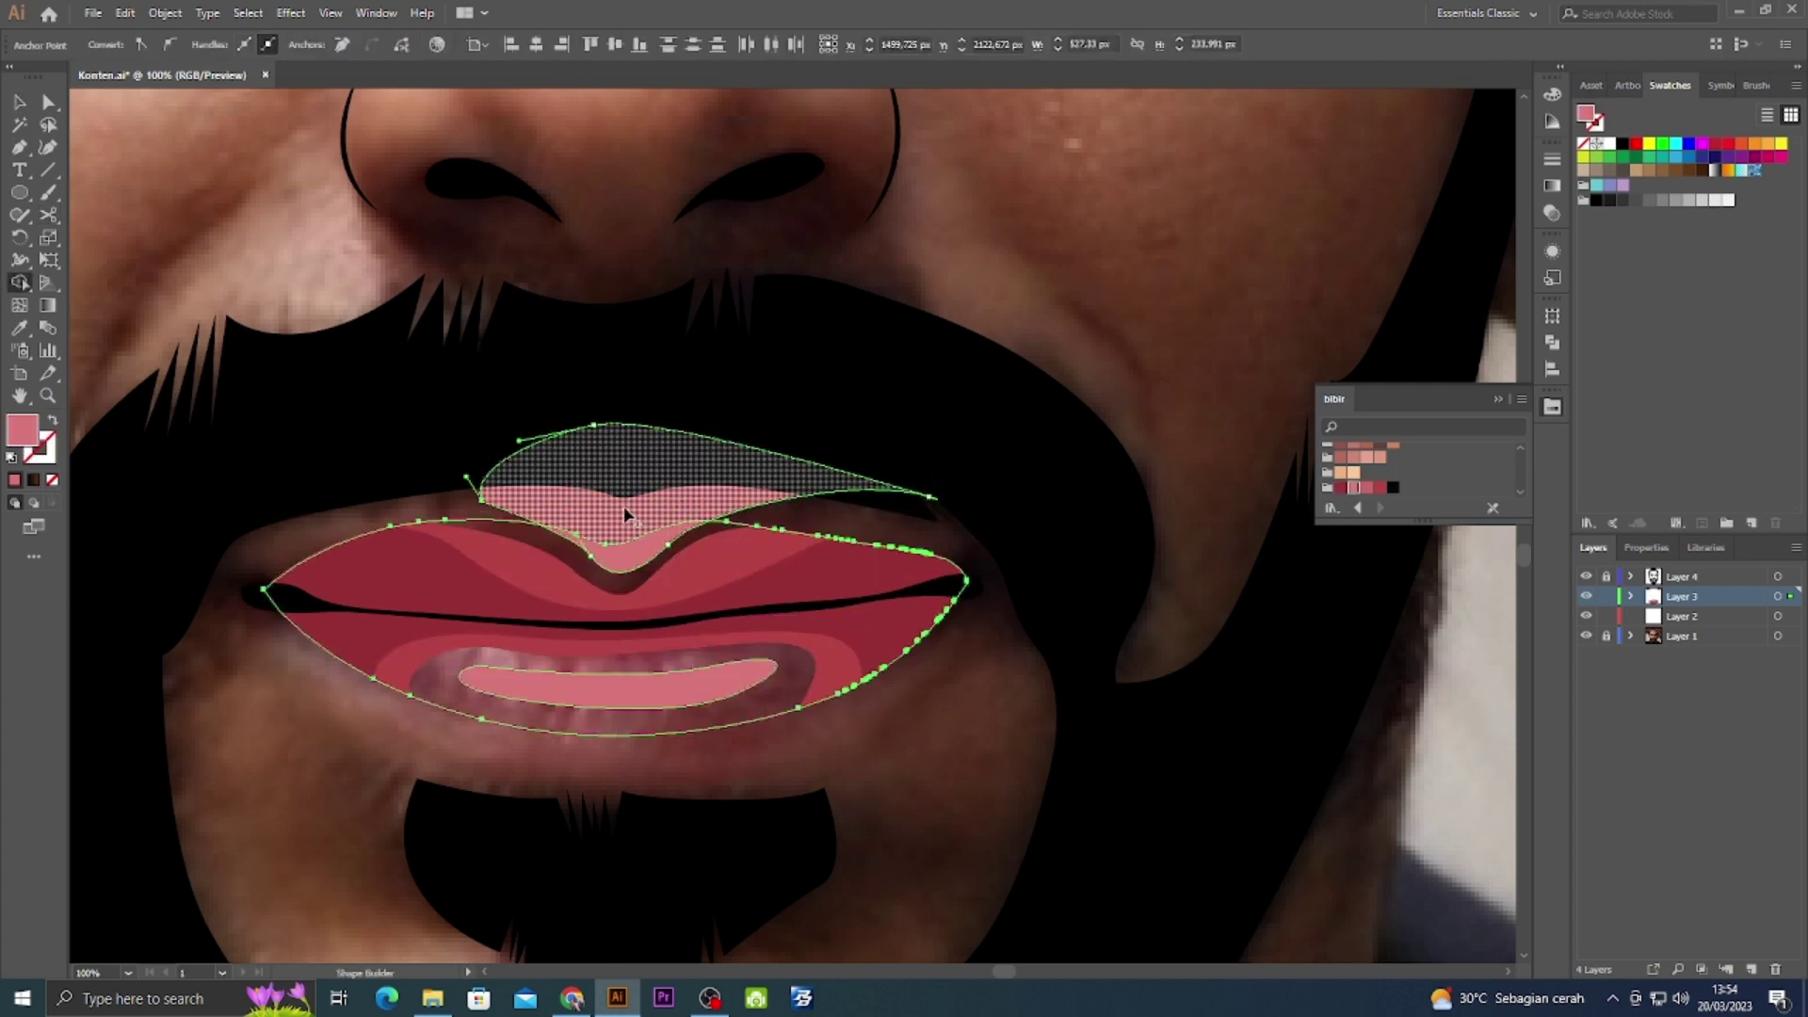
alt+click(623, 513)
key(ctrl+shift+a)
key(v)
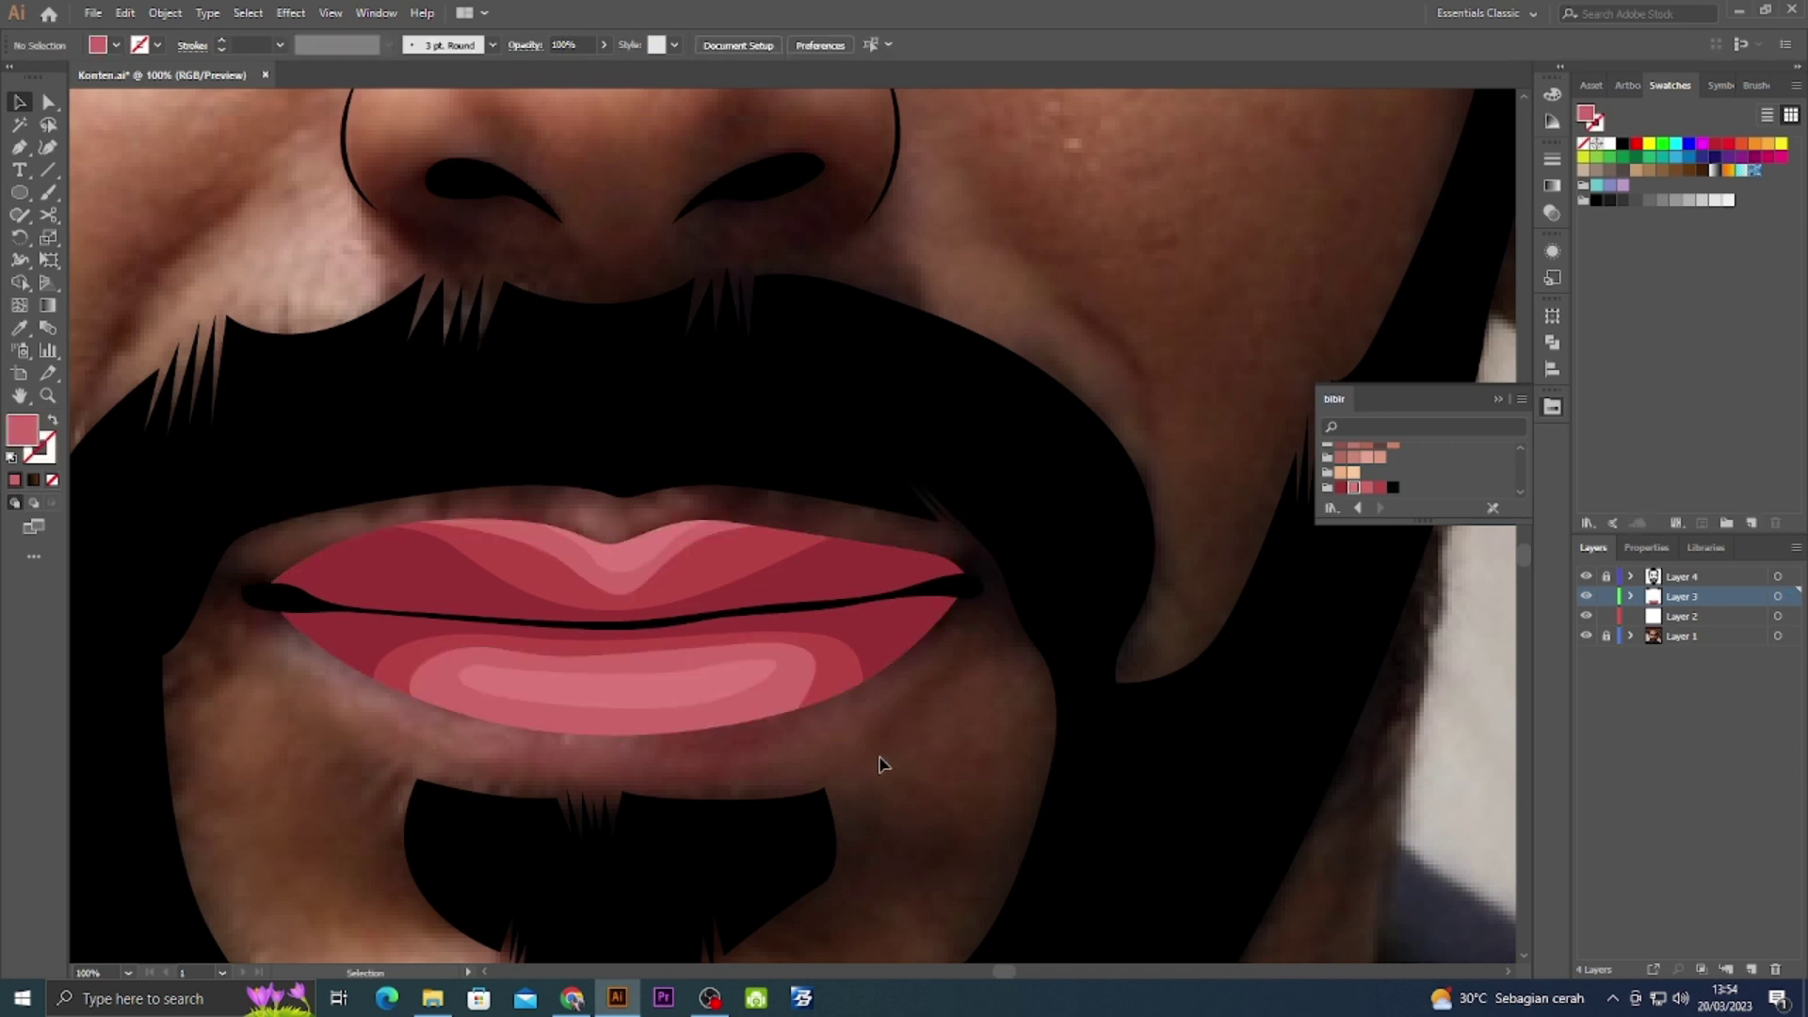
key(ctrl+0)
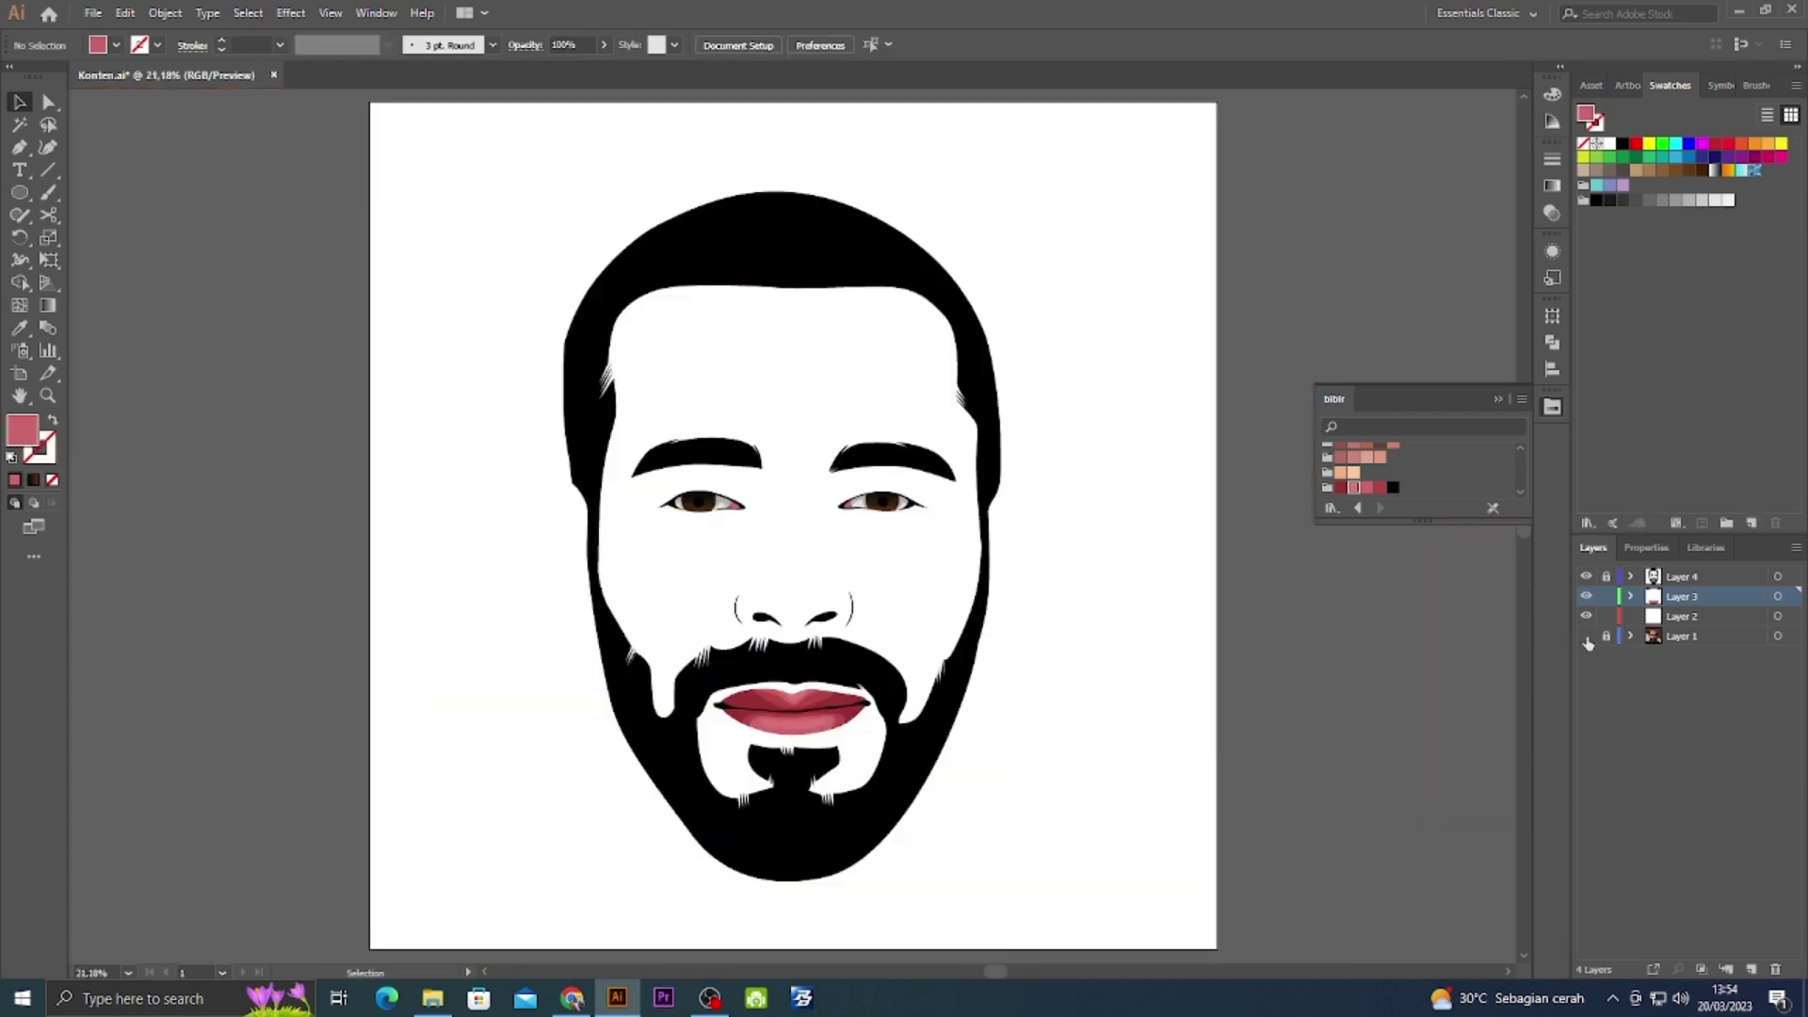
Show the reference photo again and start an unfilled Pen path along the ear edge.
scroll(645, 635, up, 3)
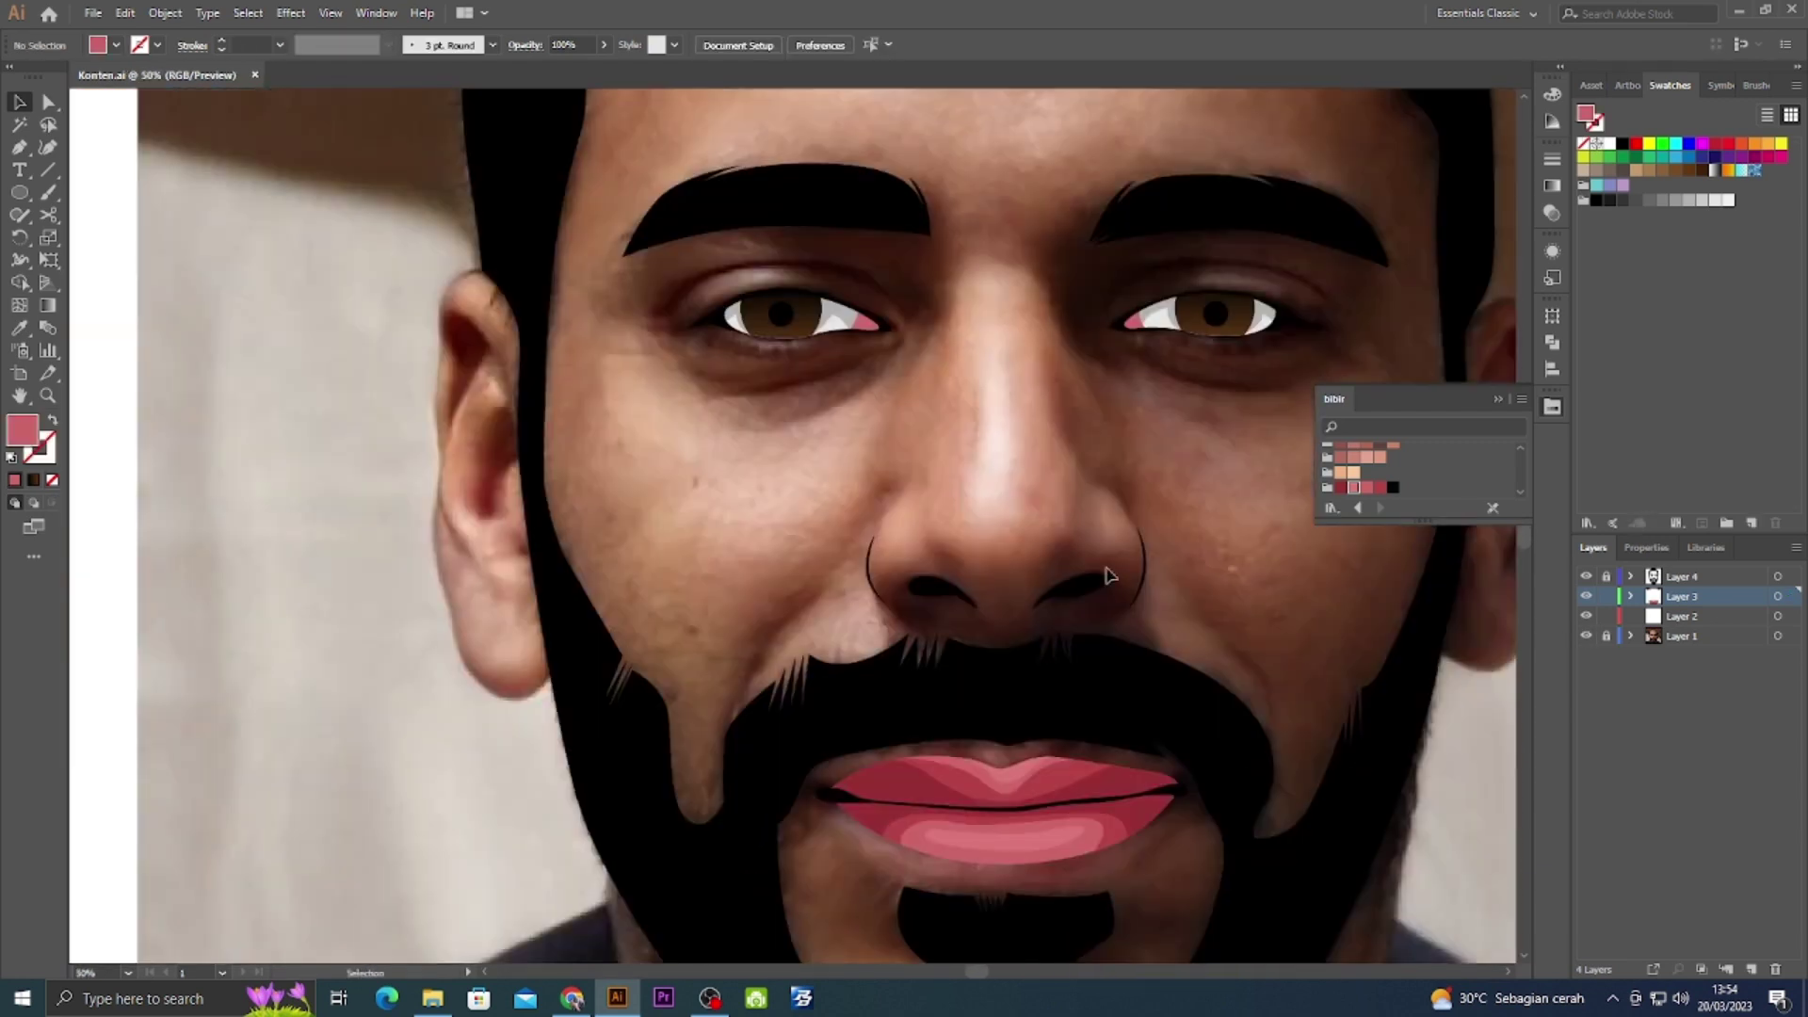
click(1685, 616)
key(p)
scroll(808, 706, up, 3)
scroll(1175, 658, up, 2)
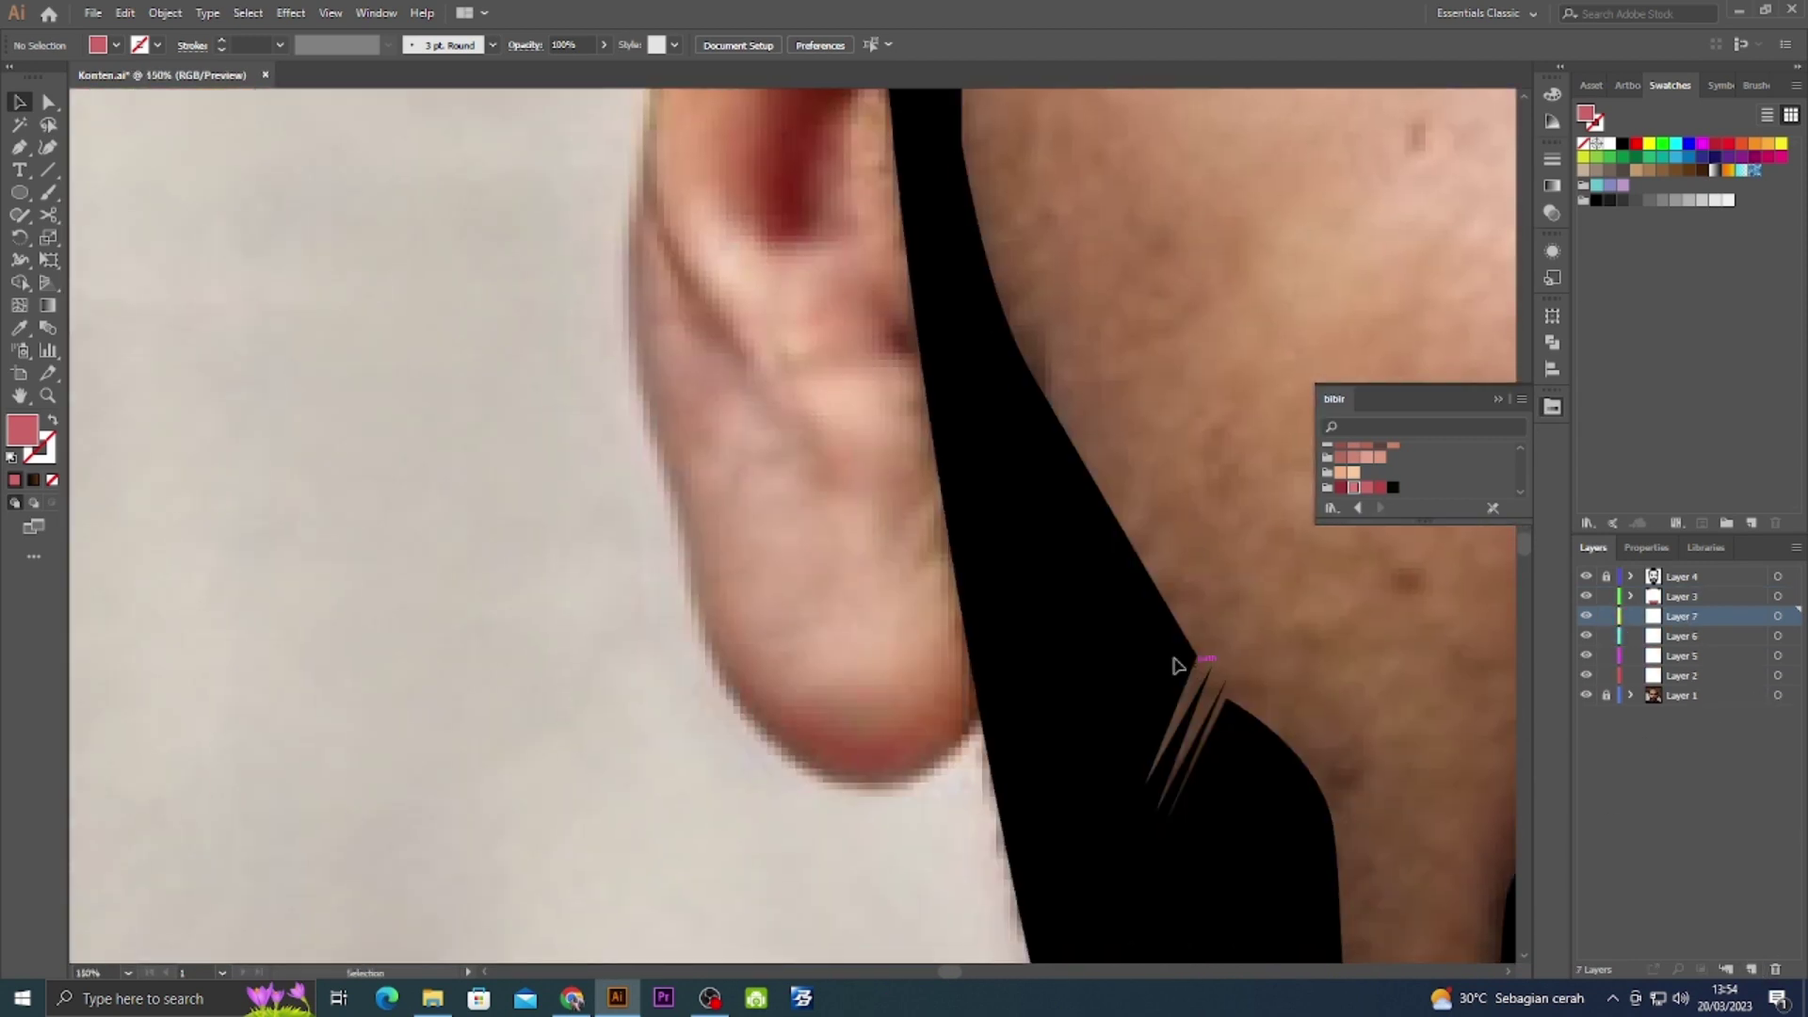
click(1006, 646)
drag(900, 784, 806, 807)
click(705, 699)
key(shift+x)
scroll(827, 738, up, 3)
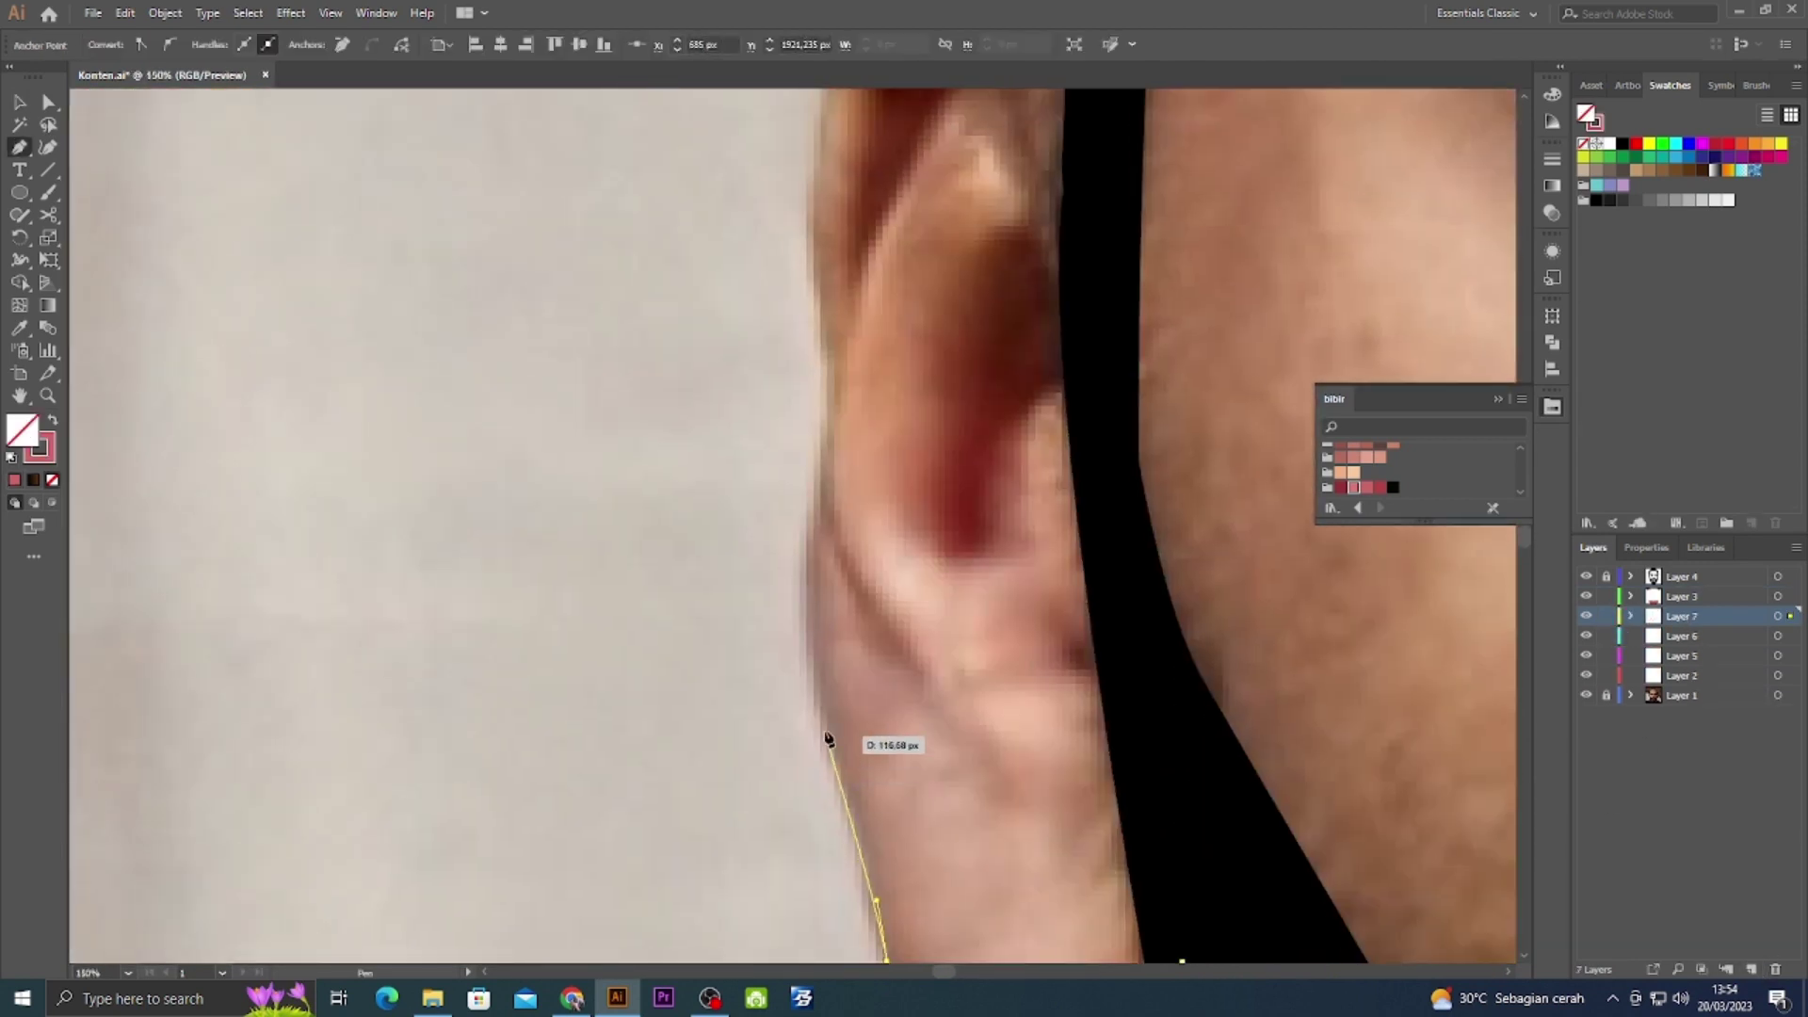
scroll(823, 710, up, 2)
scroll(838, 753, up, 2)
scroll(857, 543, up, 3)
Continue the outline up the ear rim, along the hair edge, and curving below the ear.
click(872, 647)
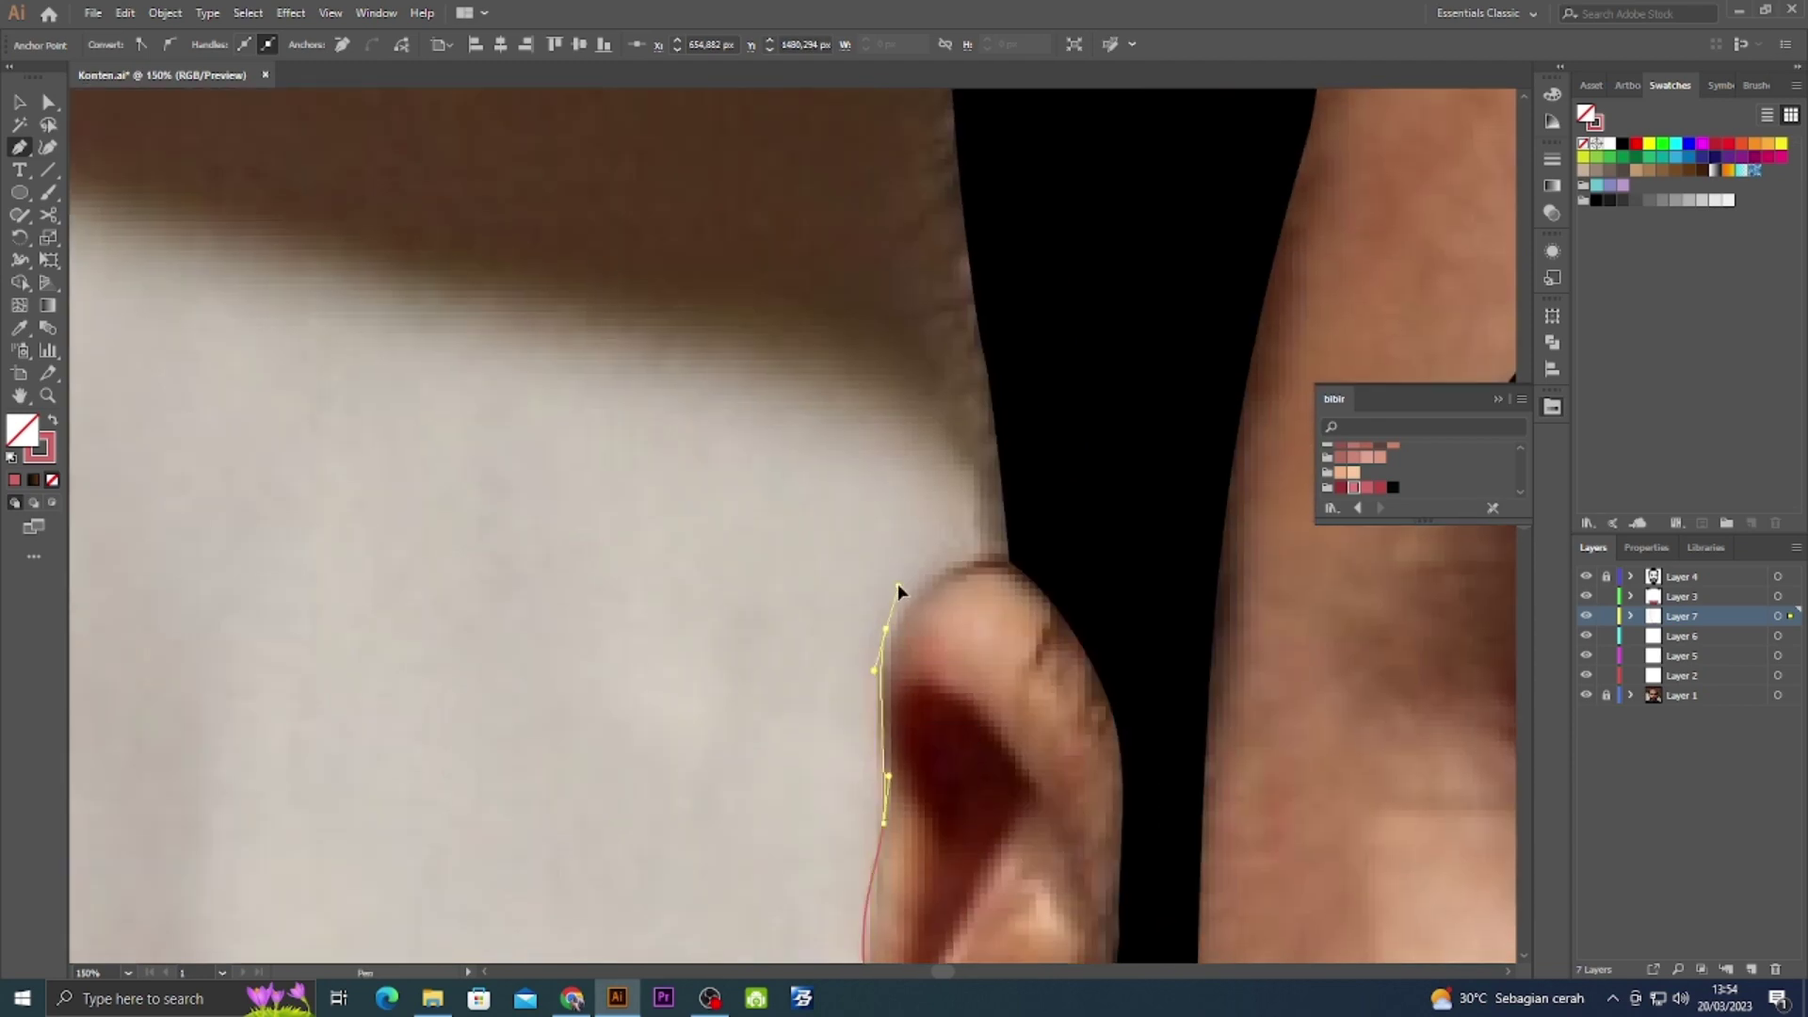
scroll(896, 584, up, 2)
drag(764, 754, 781, 744)
scroll(975, 633, down, 3)
scroll(948, 411, up, 3)
click(1211, 307)
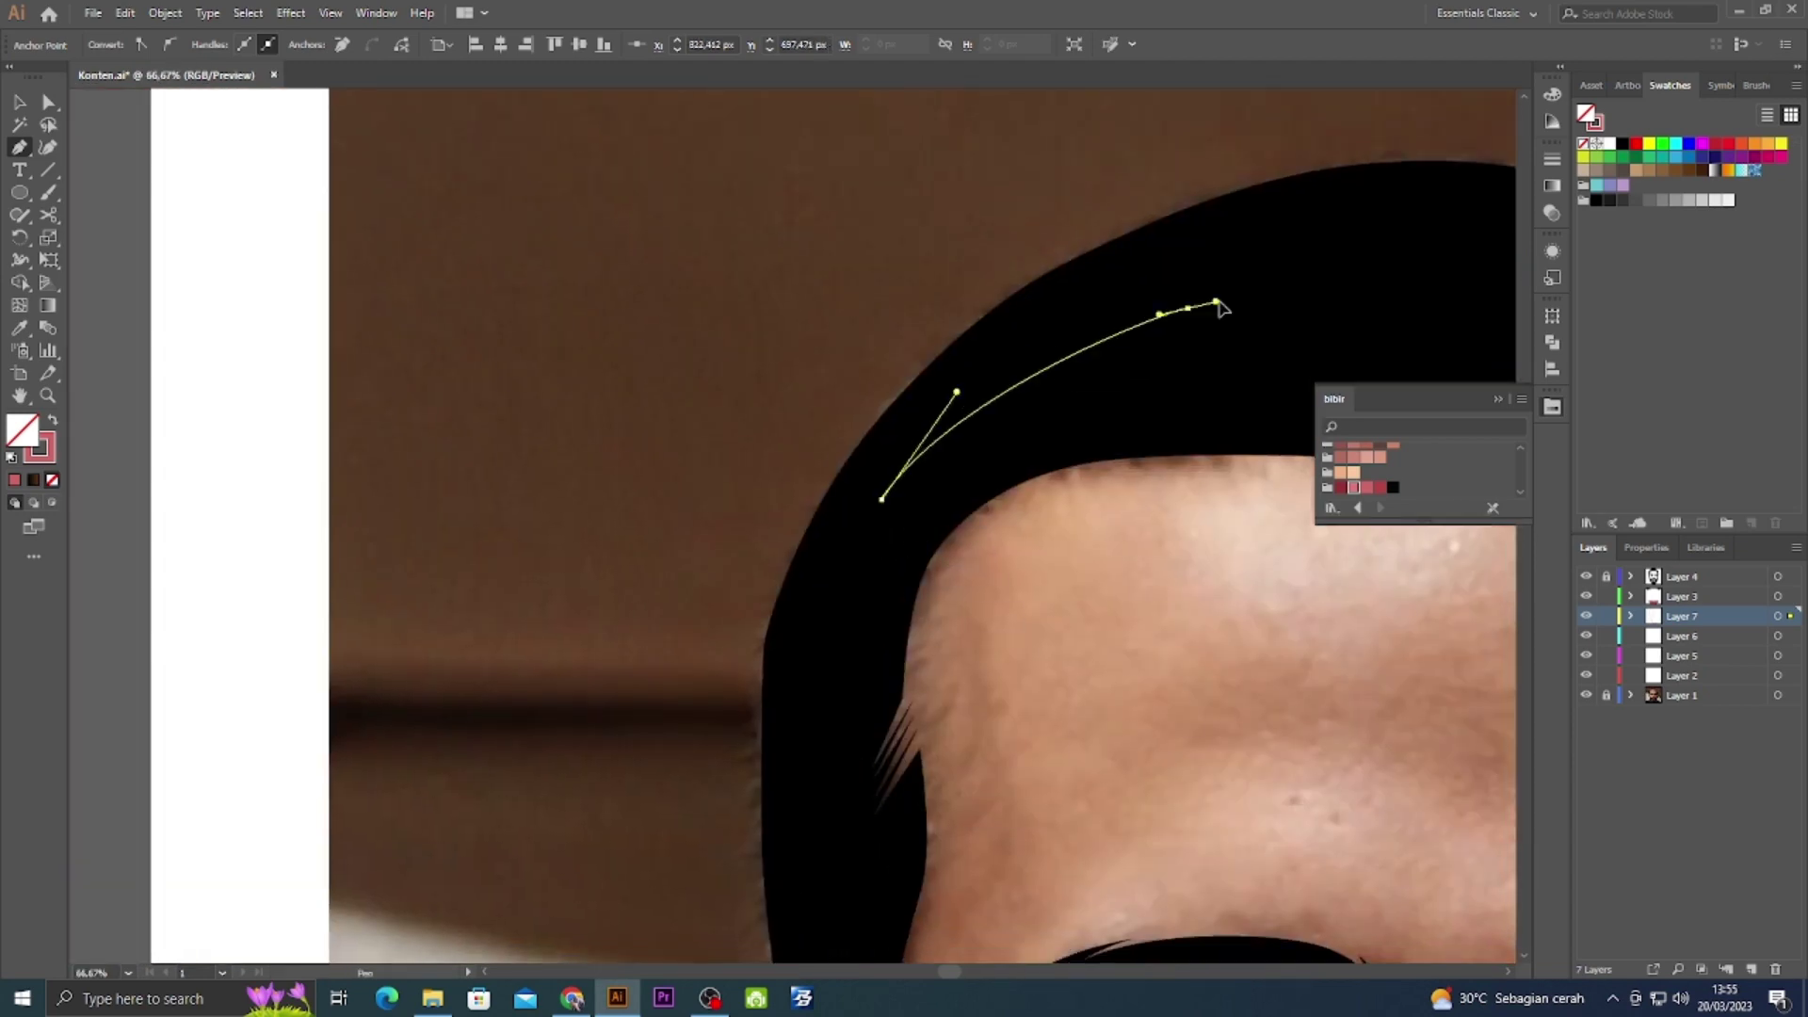
scroll(1070, 577, down, 2)
click(1136, 669)
scroll(1137, 670, down, 2)
scroll(824, 579, up, 3)
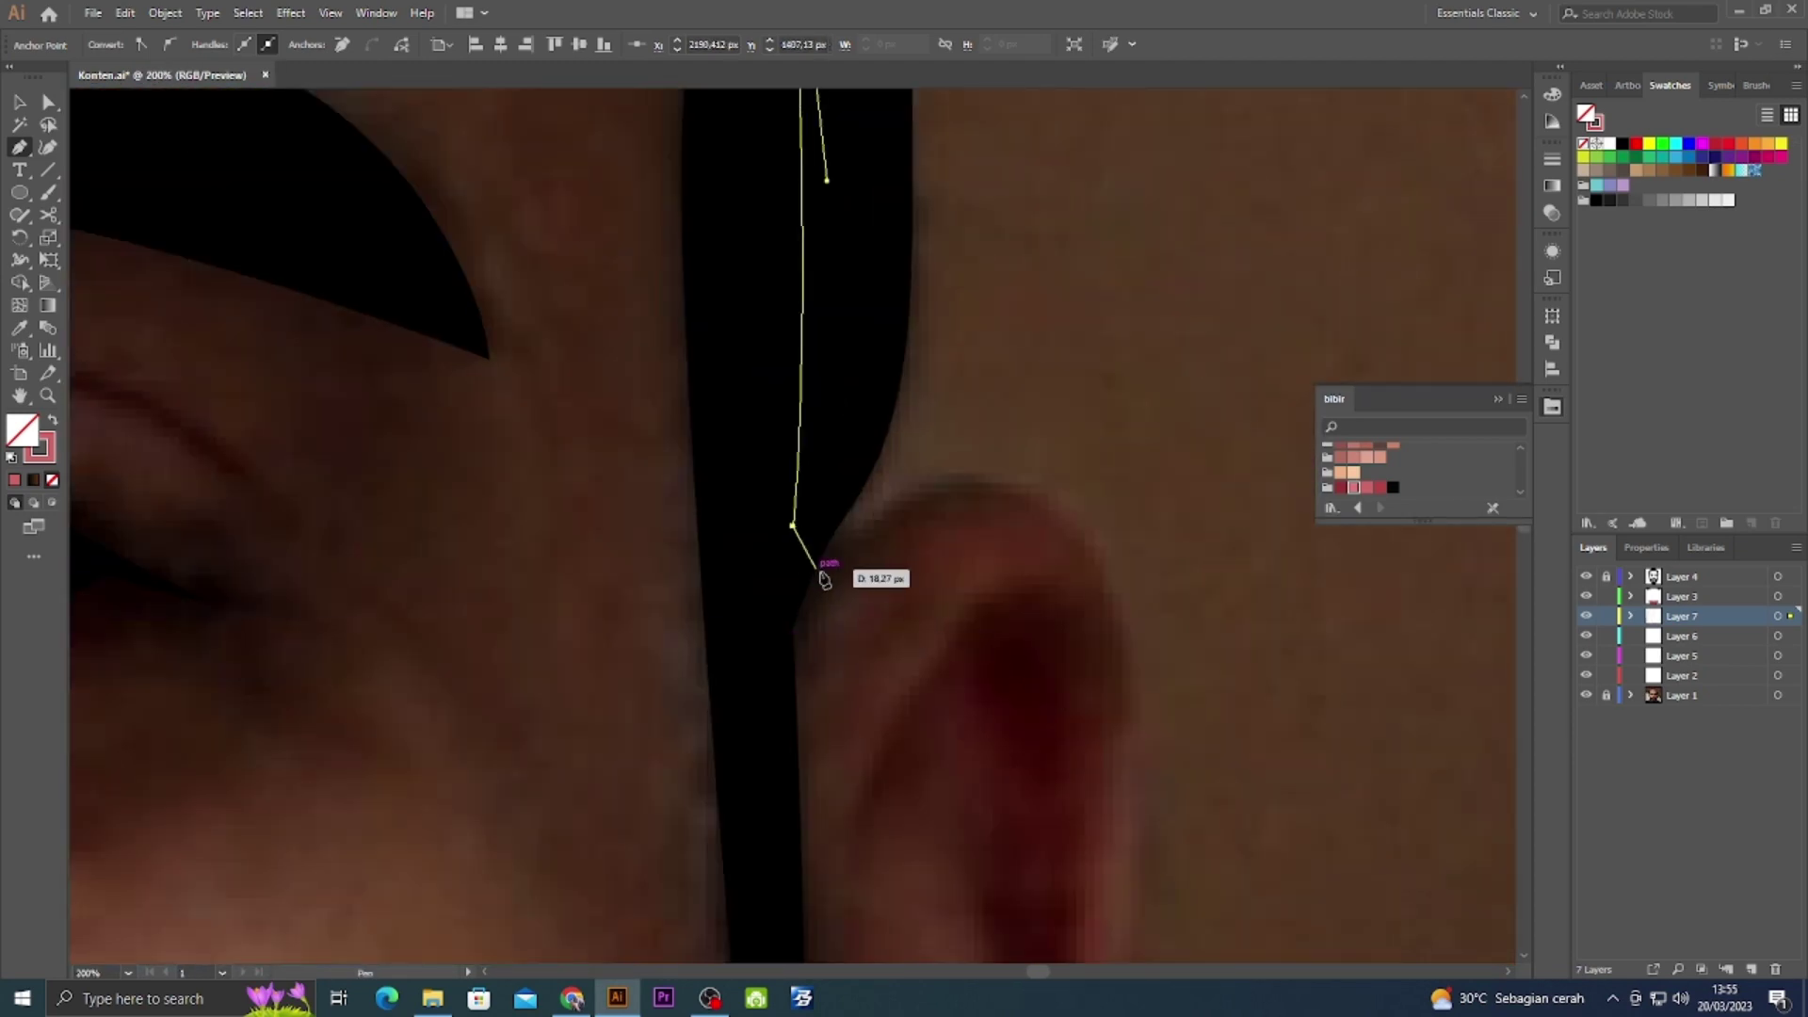
scroll(1131, 618, down, 3)
click(1110, 726)
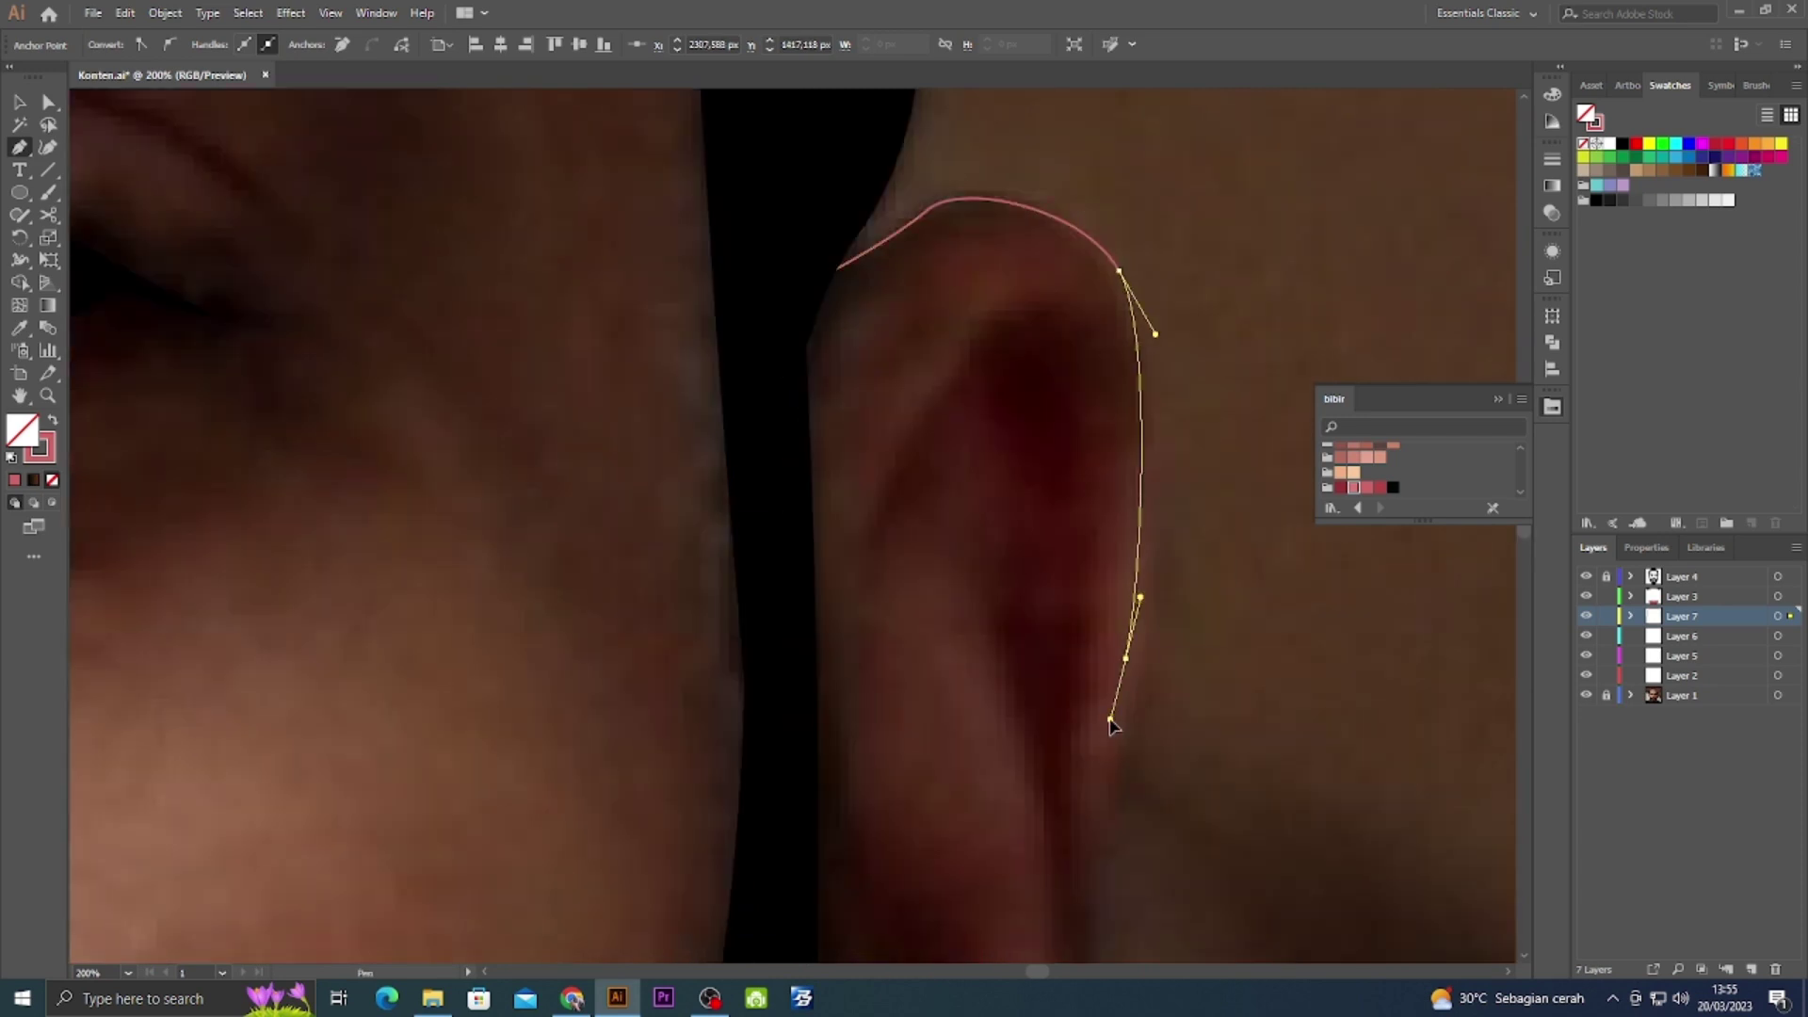
scroll(1092, 660, down, 3)
scroll(1082, 653, down, 1)
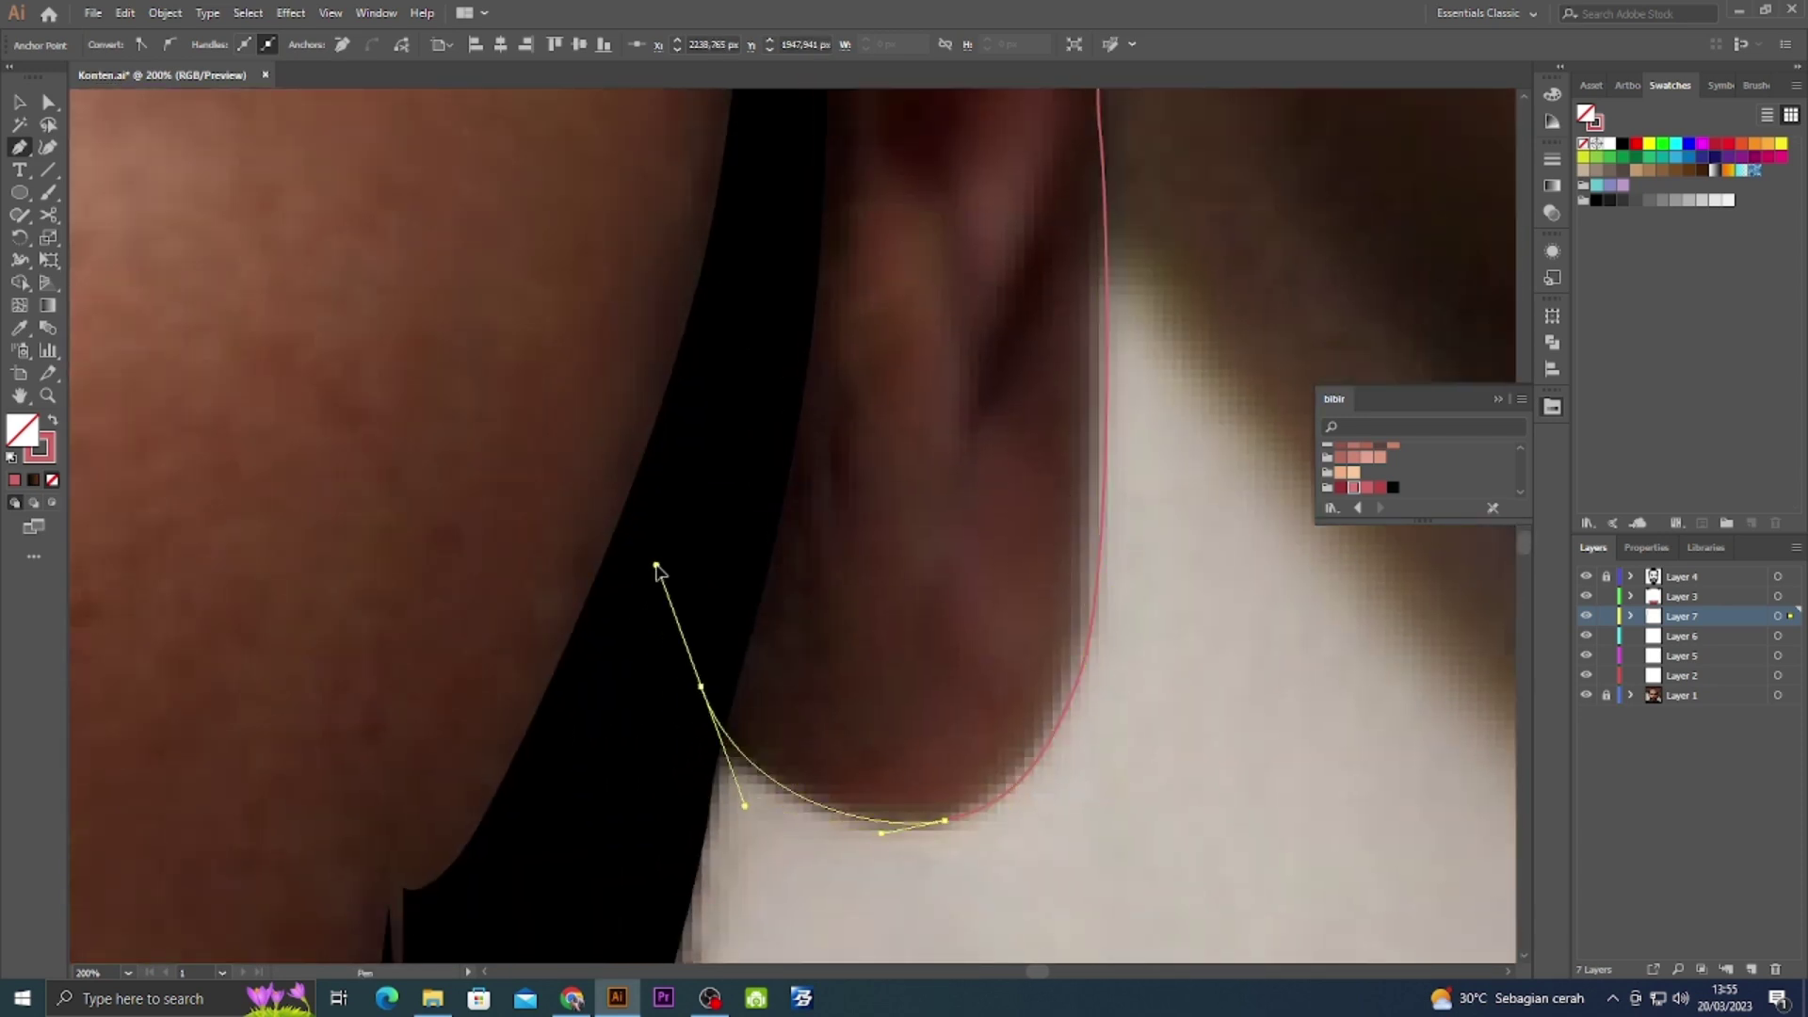
scroll(881, 841, down, 3)
drag(986, 553, 875, 703)
scroll(678, 744, down, 5)
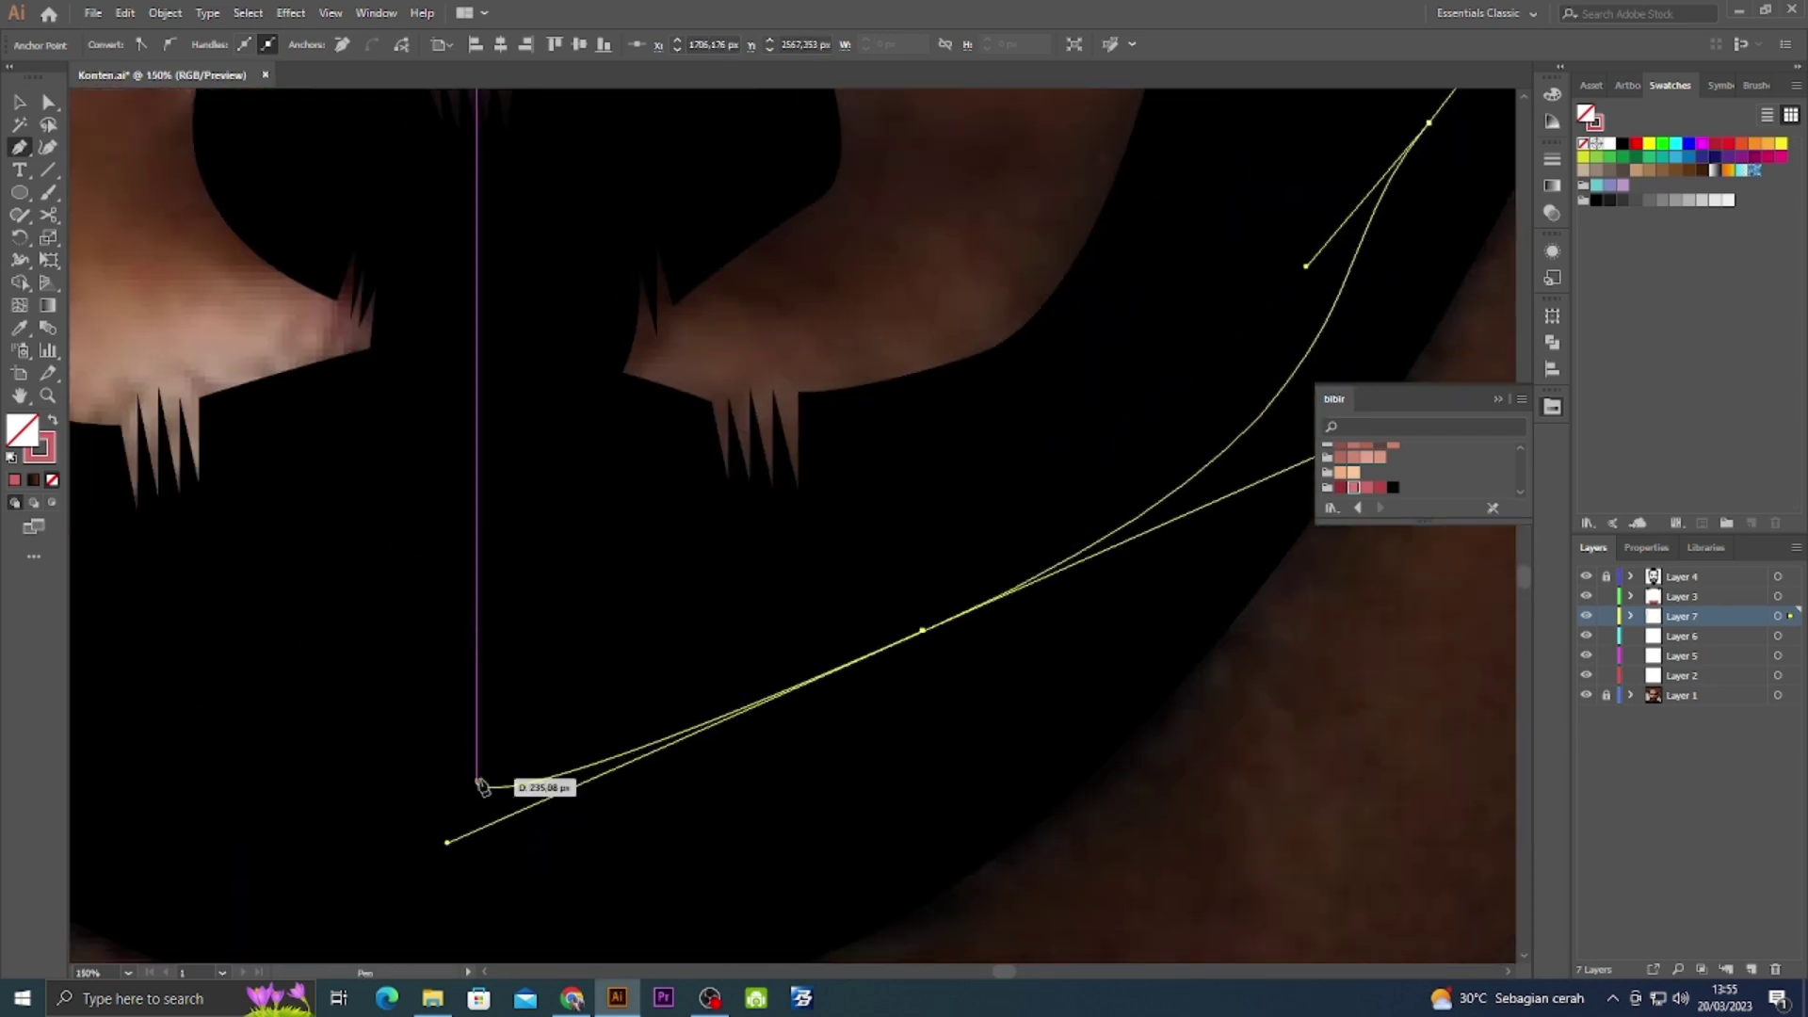
scroll(456, 590, down, 2)
scroll(626, 686, down, 1)
Close the current outline, fill it pink, and move Layer 7 below Layer 6.
click(640, 533)
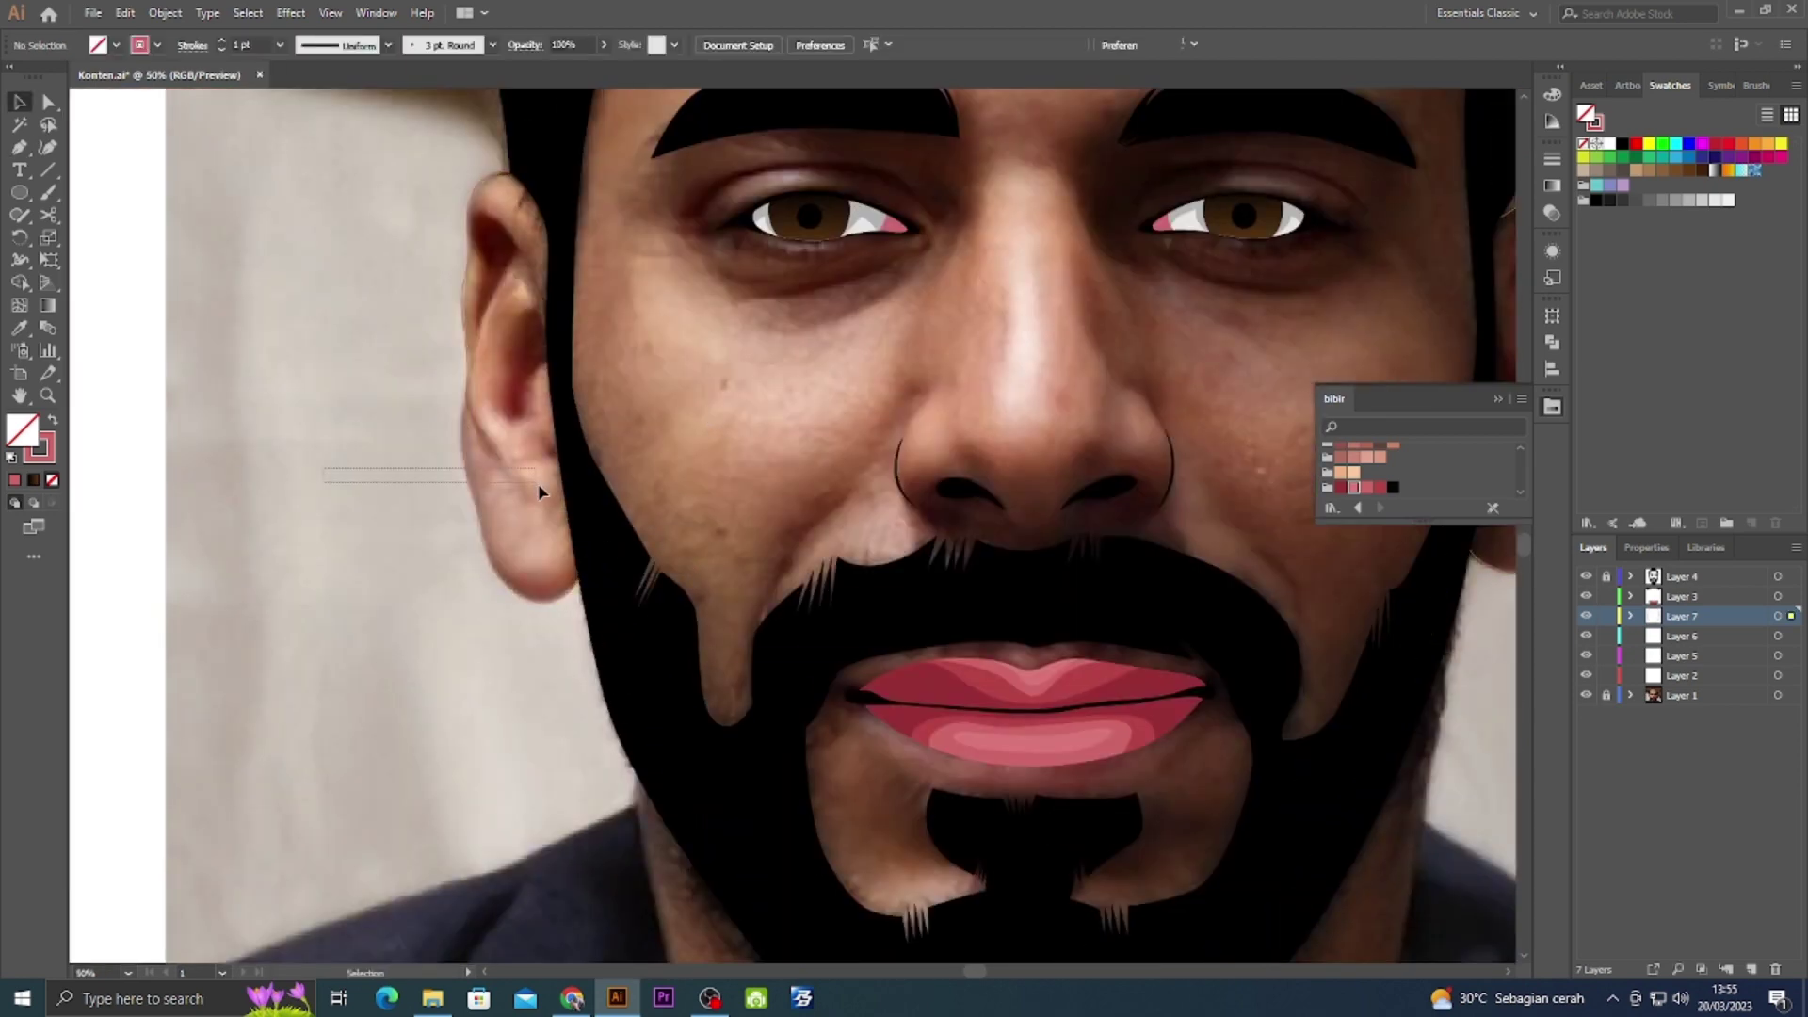
click(1353, 458)
scroll(997, 614, up, 3)
click(994, 610)
drag(1695, 616, 1722, 644)
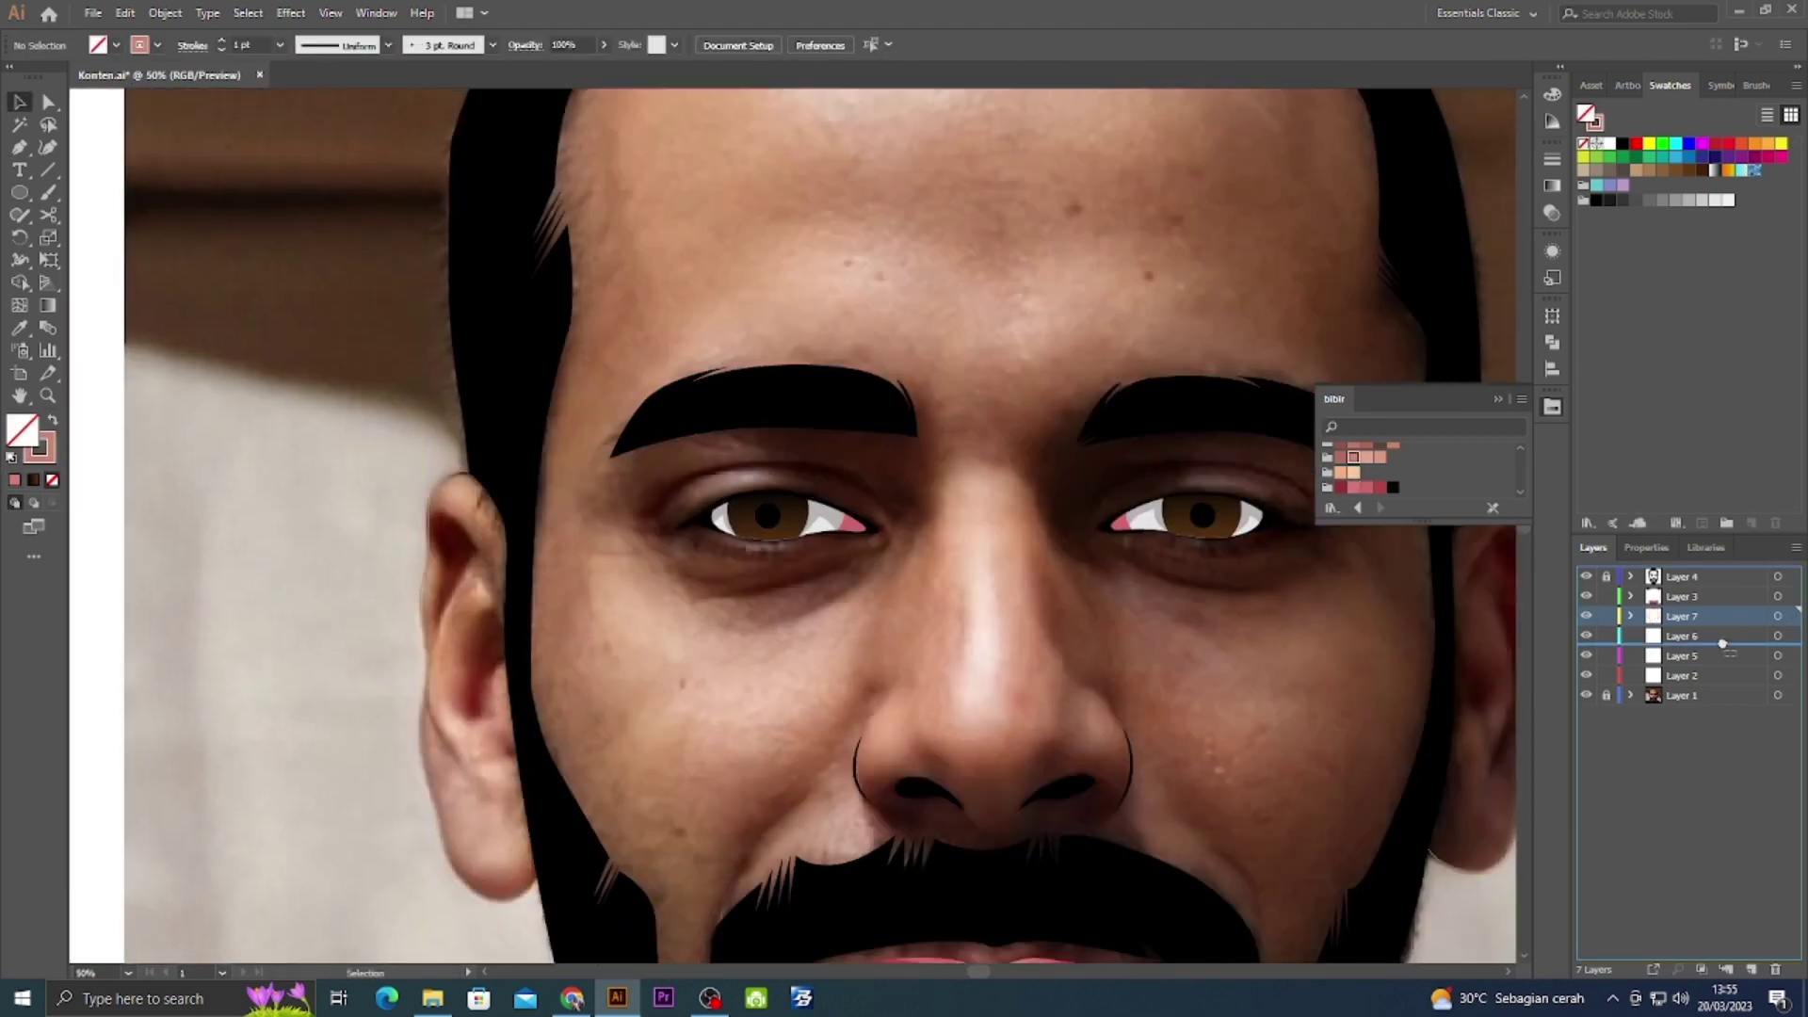
scroll(1084, 617, up, 2)
Start a curved nose outline beside the nostril and around the right nostril.
key(n)
scroll(952, 702, down, 5)
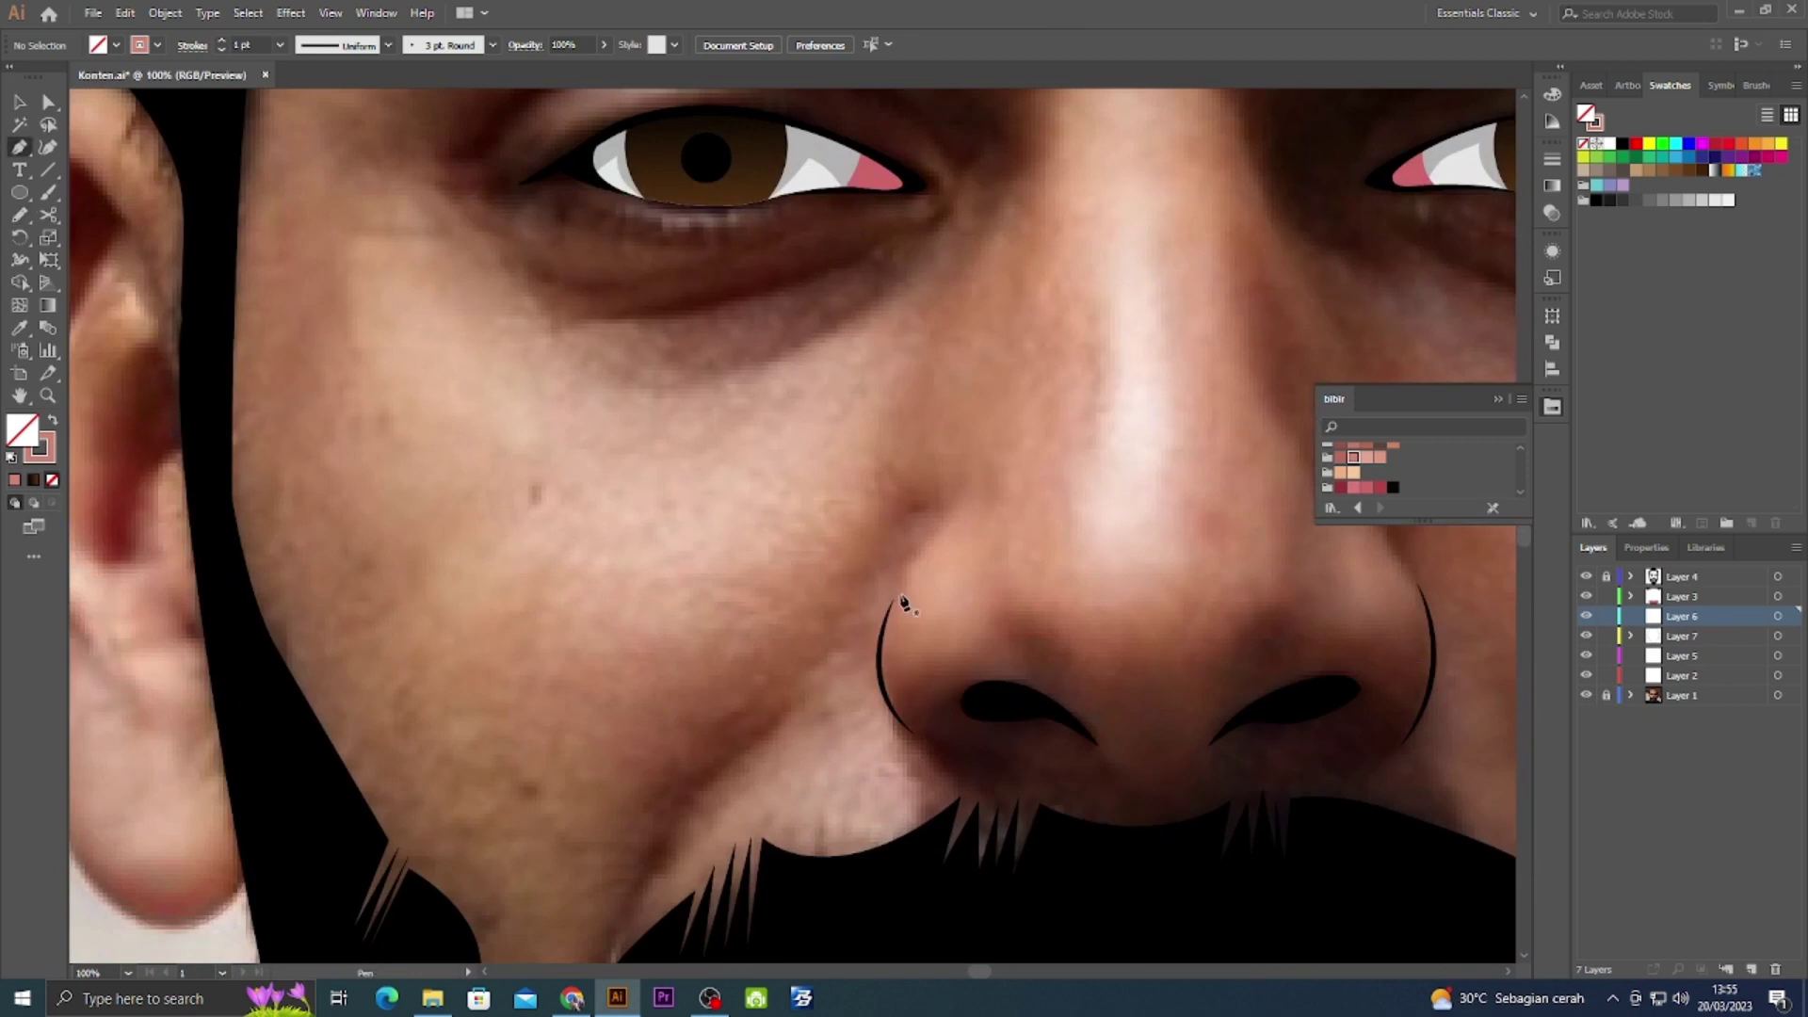
click(903, 585)
drag(950, 674, 974, 661)
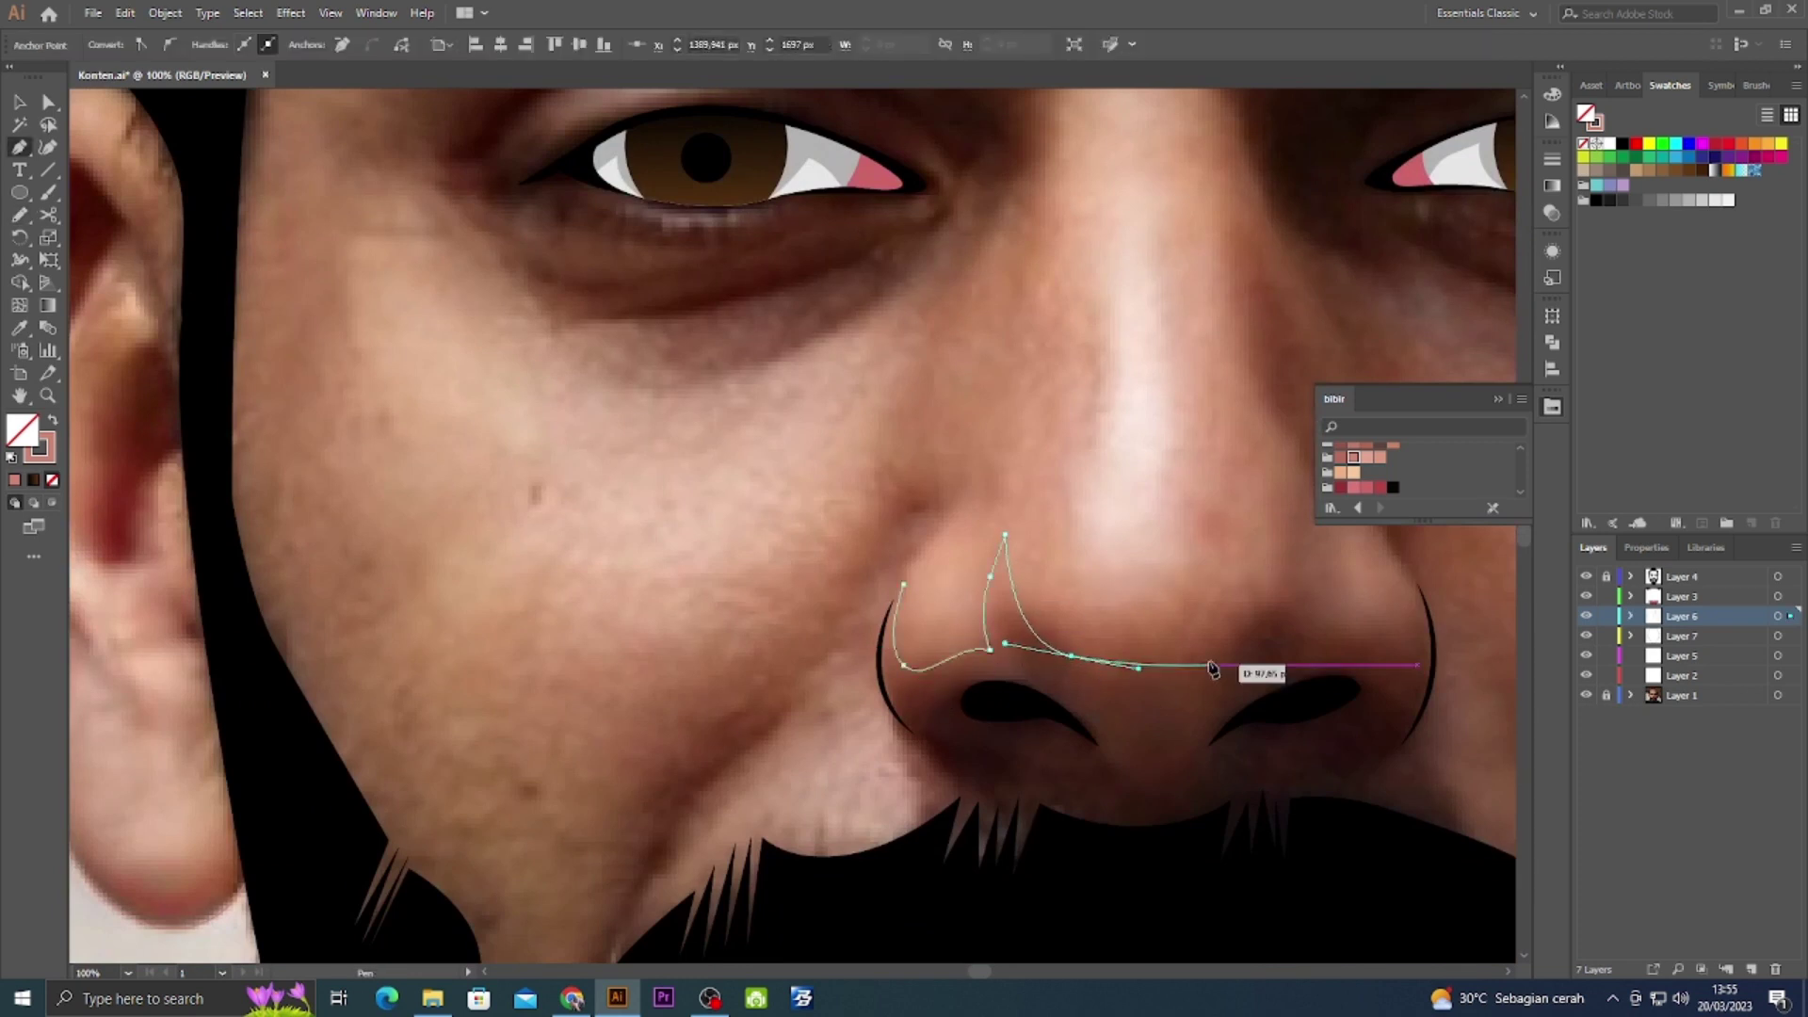
drag(1100, 685, 1164, 577)
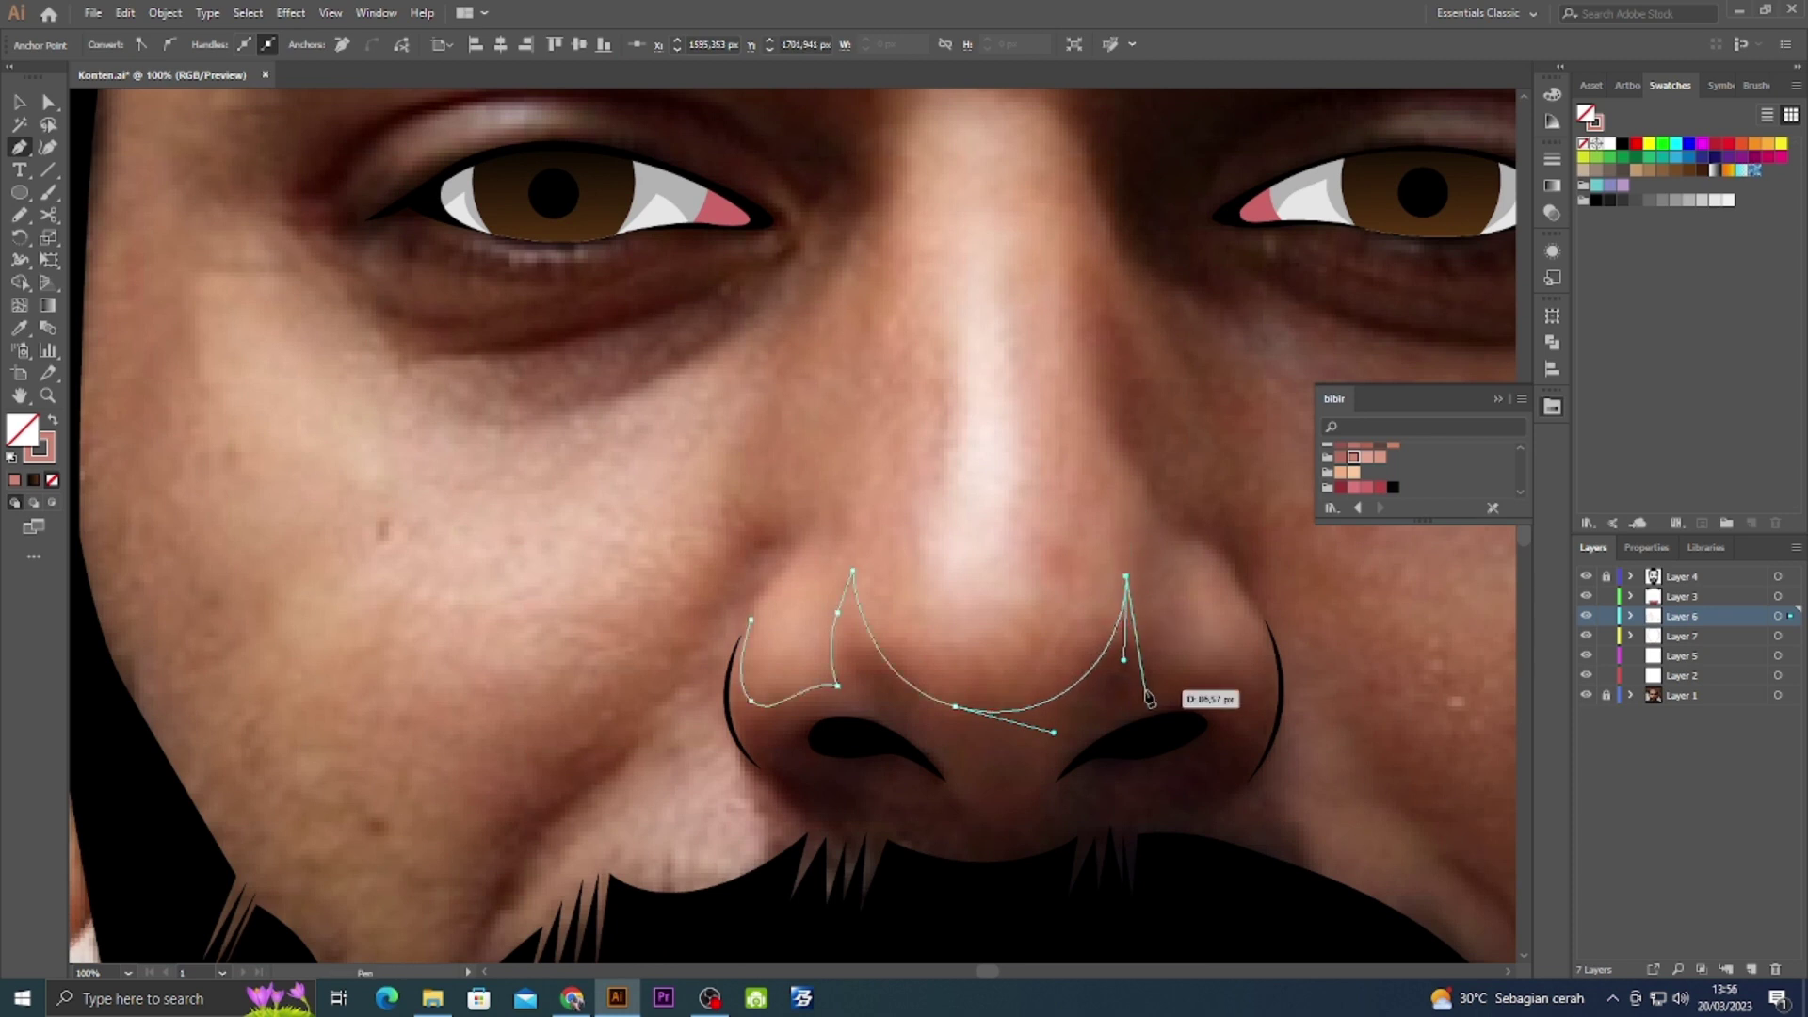
click(1247, 677)
mouse_move(1247, 583)
mouse_down()
mouse_move(1165, 661)
mouse_move(1218, 505)
mouse_up()
drag(1200, 708, 1095, 779)
Close the nose outline beneath the nostrils and fill it with pink skin colour.
click(1200, 708)
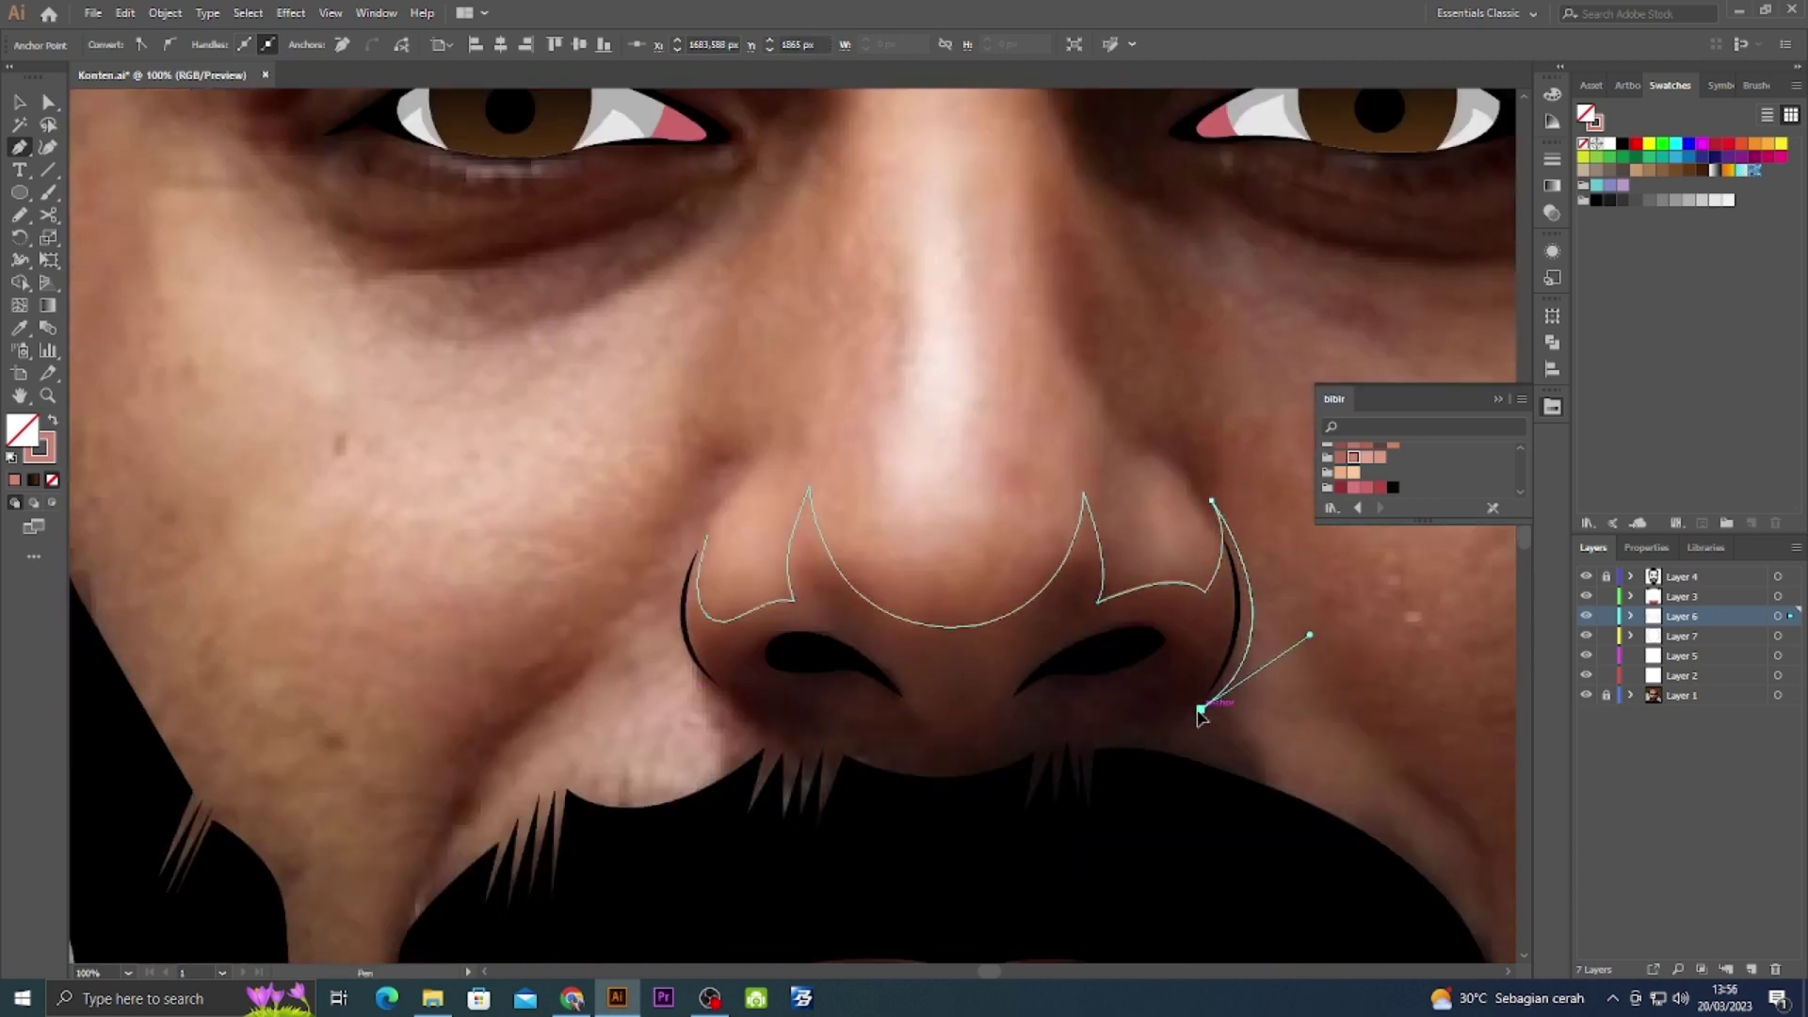
drag(1213, 701, 1177, 720)
mouse_move(1055, 719)
mouse_down()
mouse_move(1022, 739)
mouse_move(927, 736)
mouse_up()
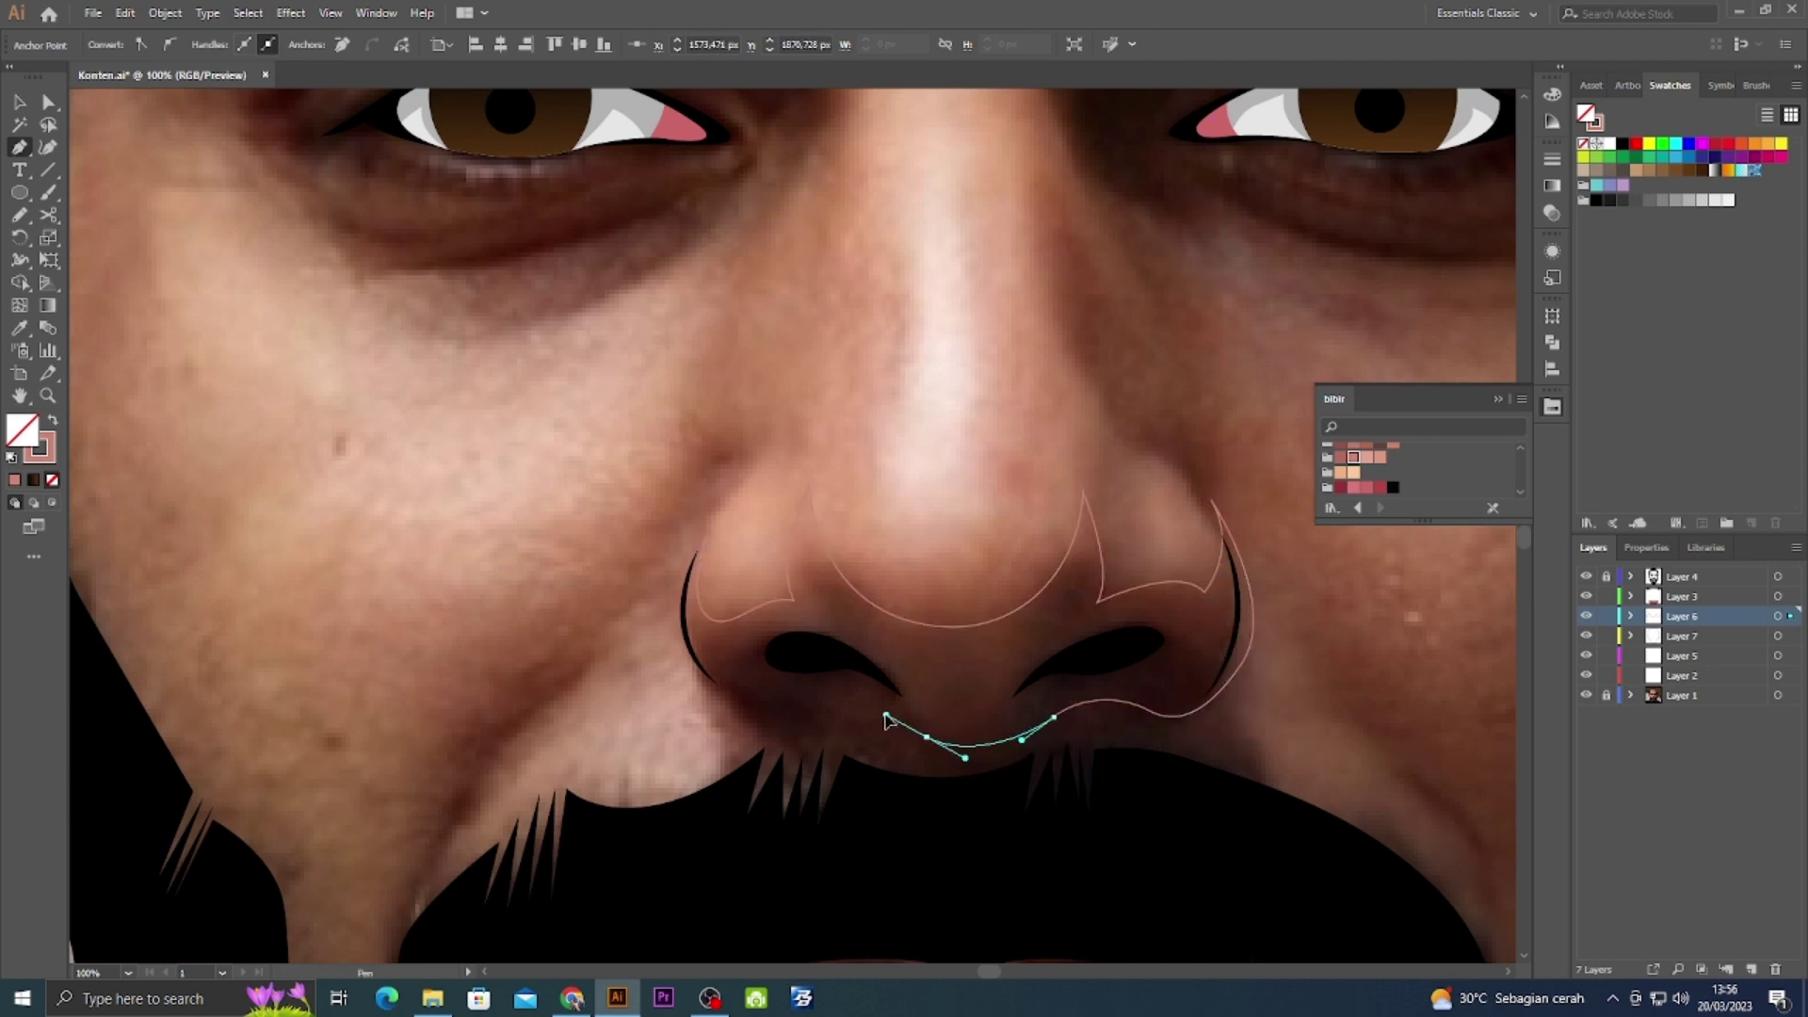
drag(682, 680, 728, 767)
click(758, 626)
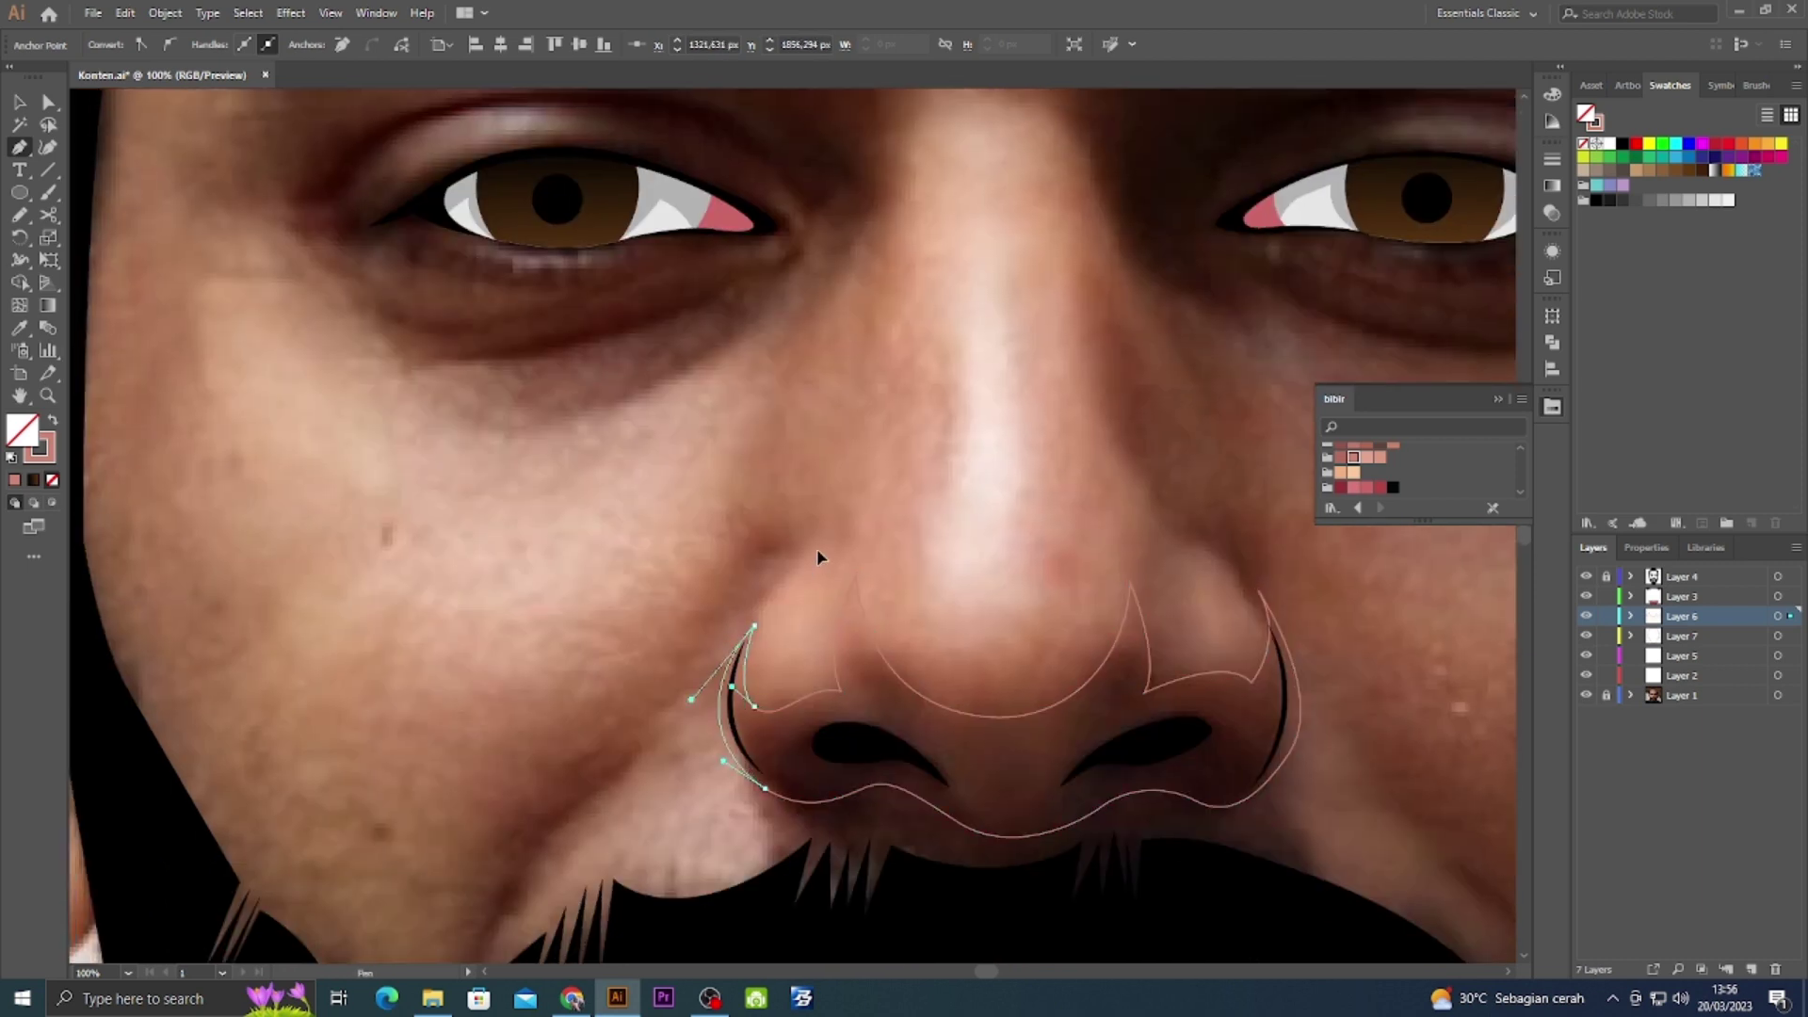
key(v)
click(1365, 448)
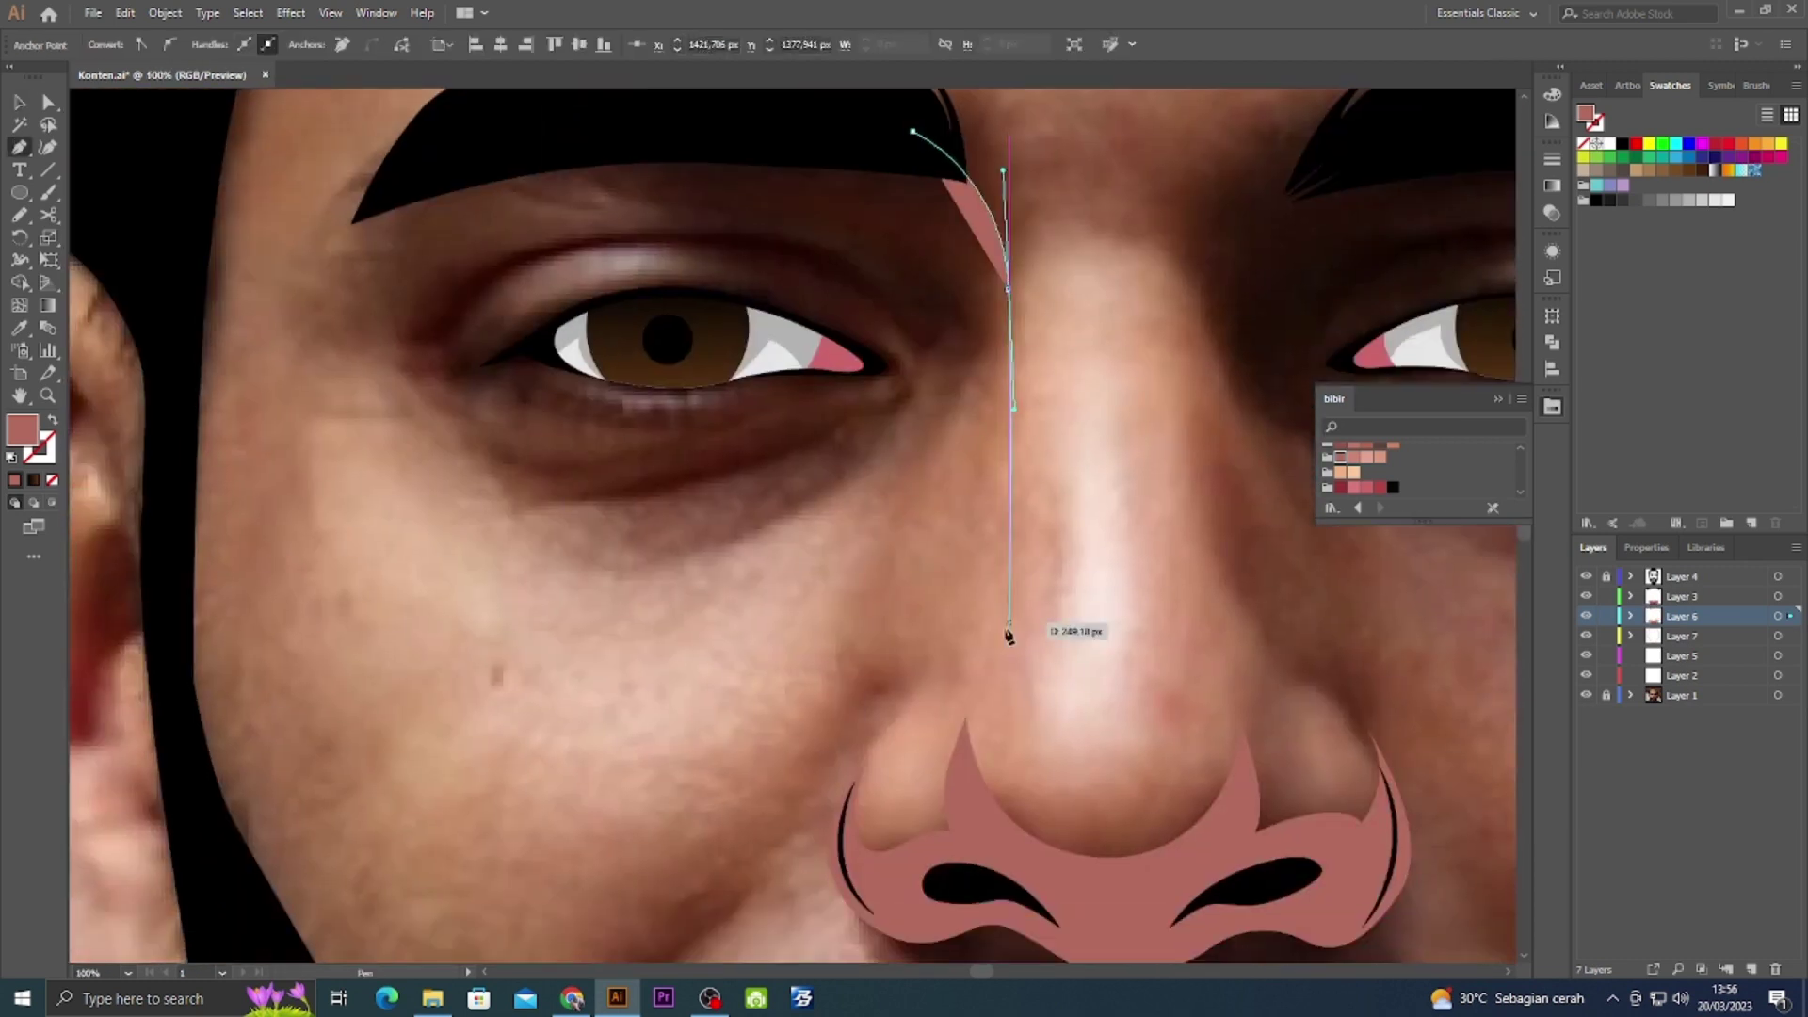
Draw a pink shading shape up the nose bridge and around the left eye.
click(1003, 662)
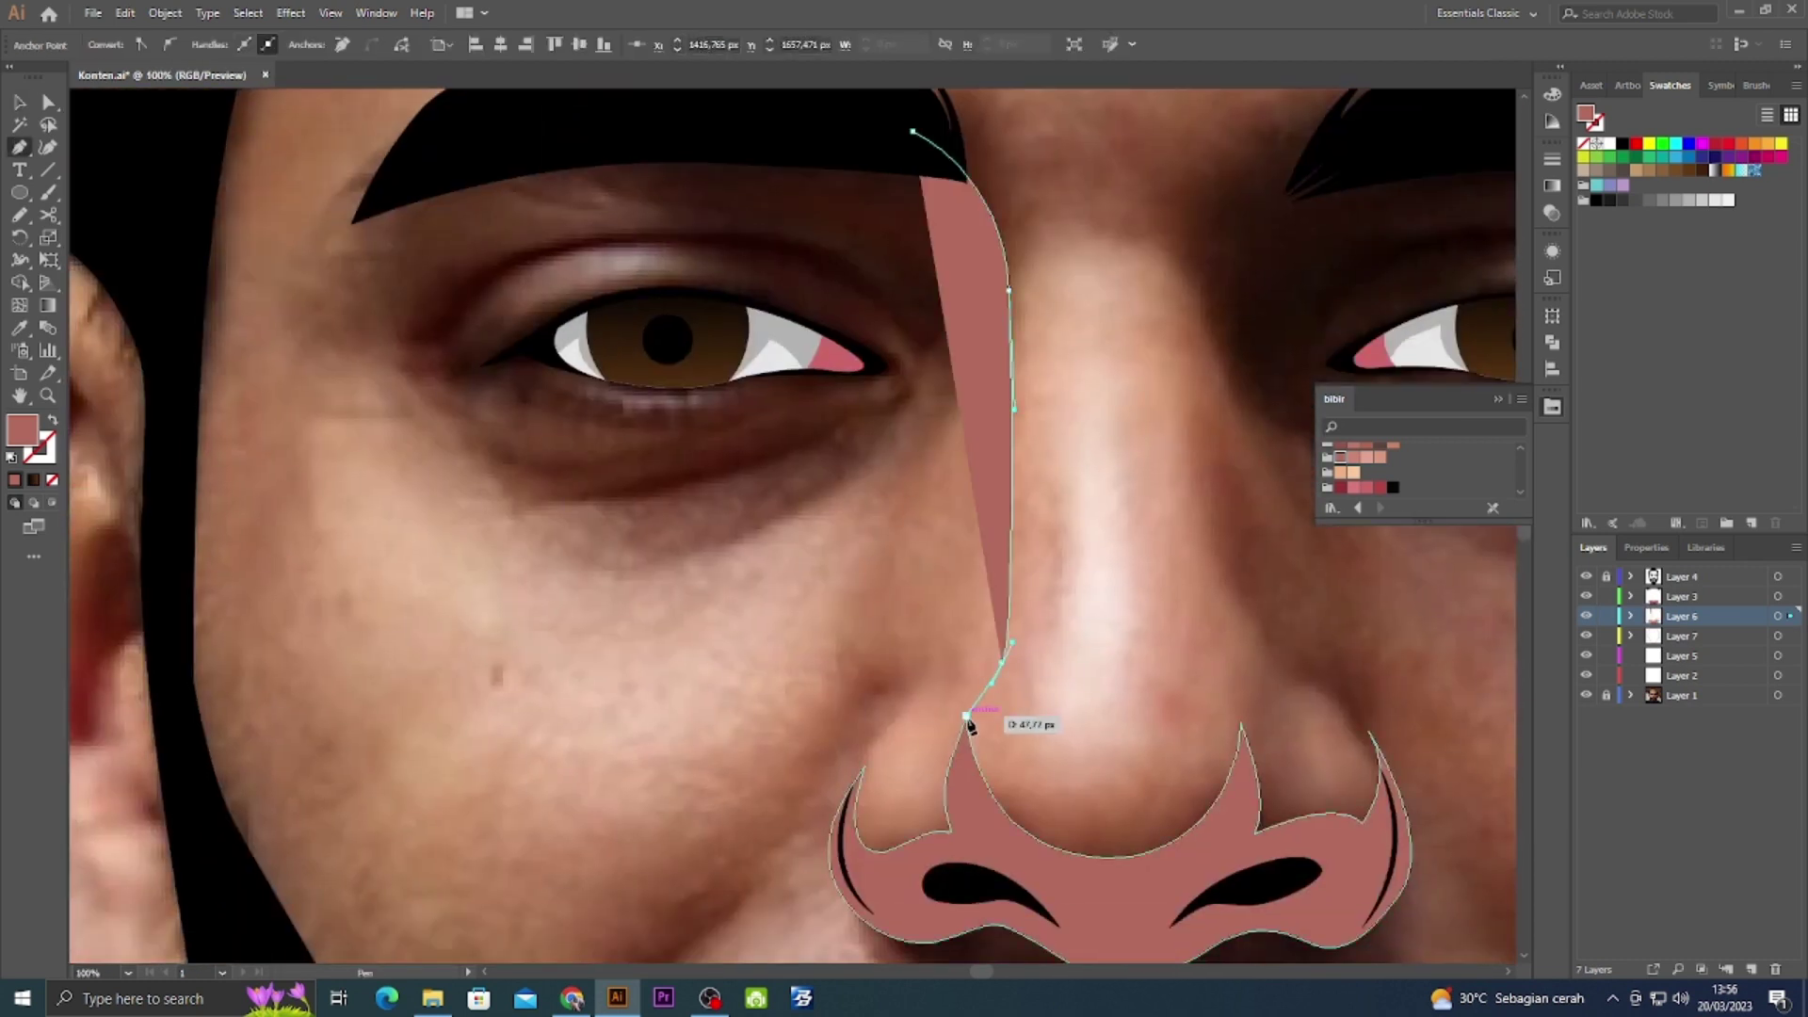
click(965, 717)
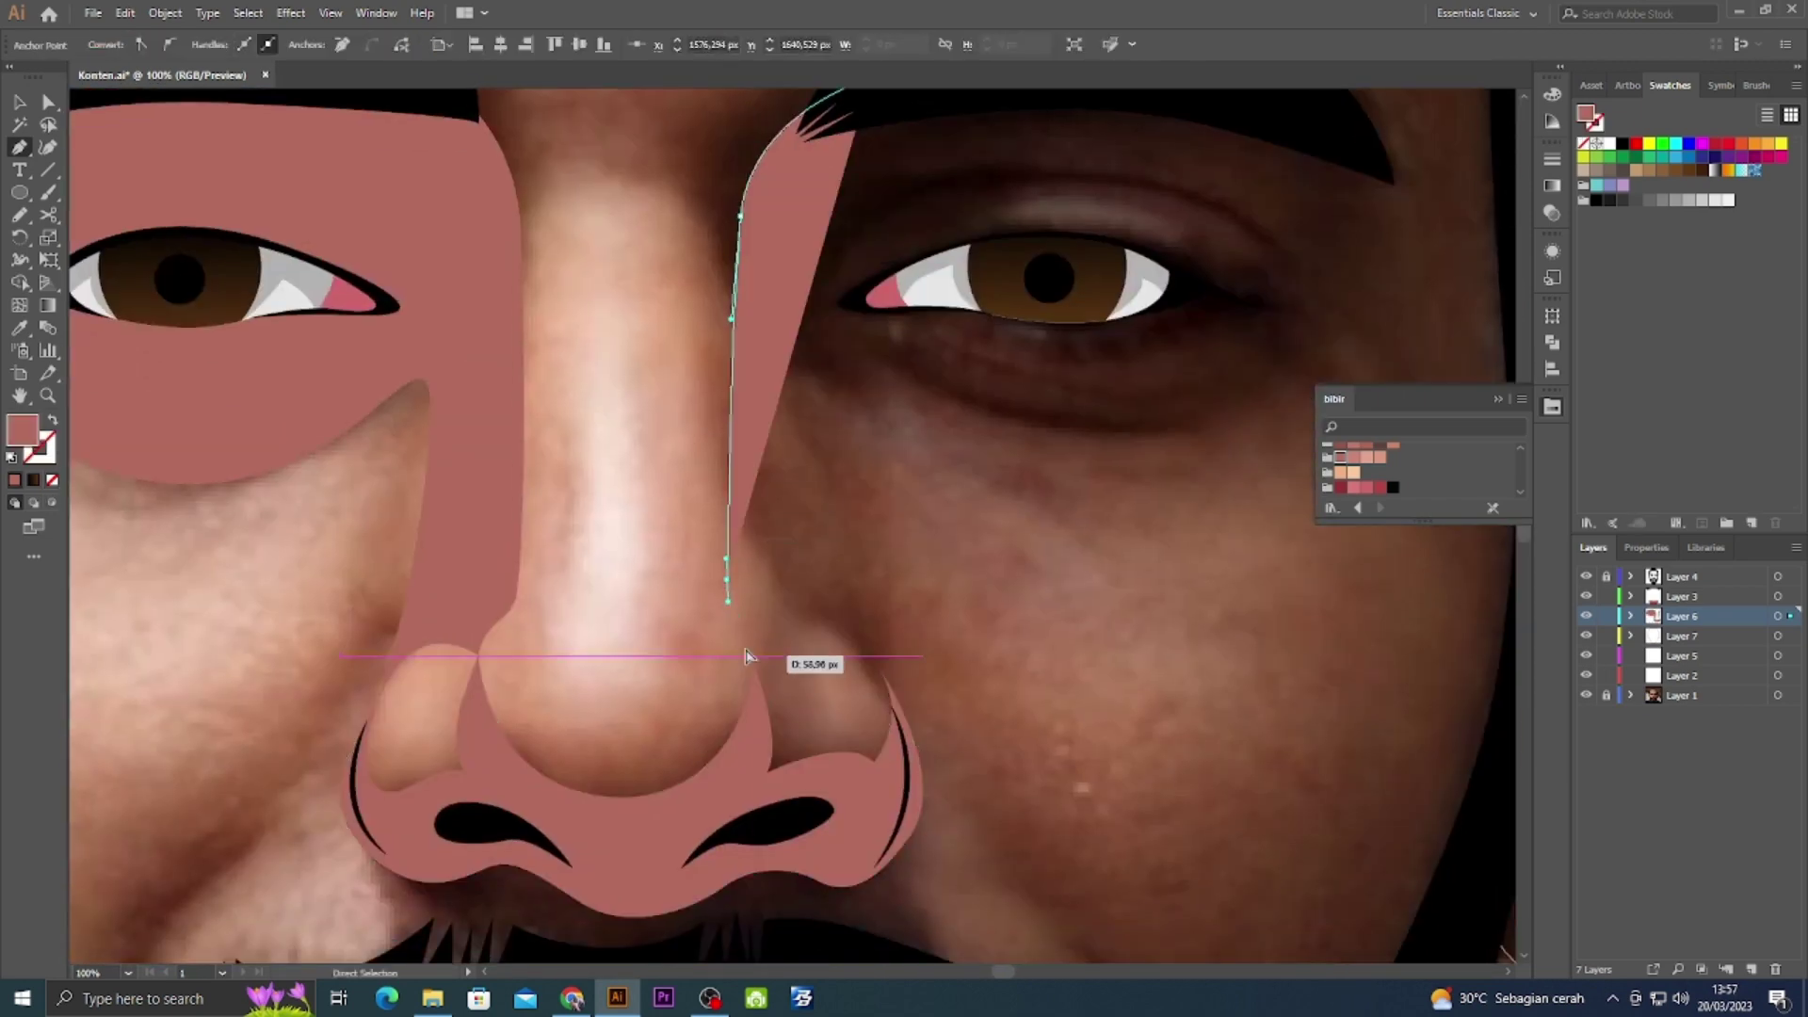
click(756, 637)
click(881, 671)
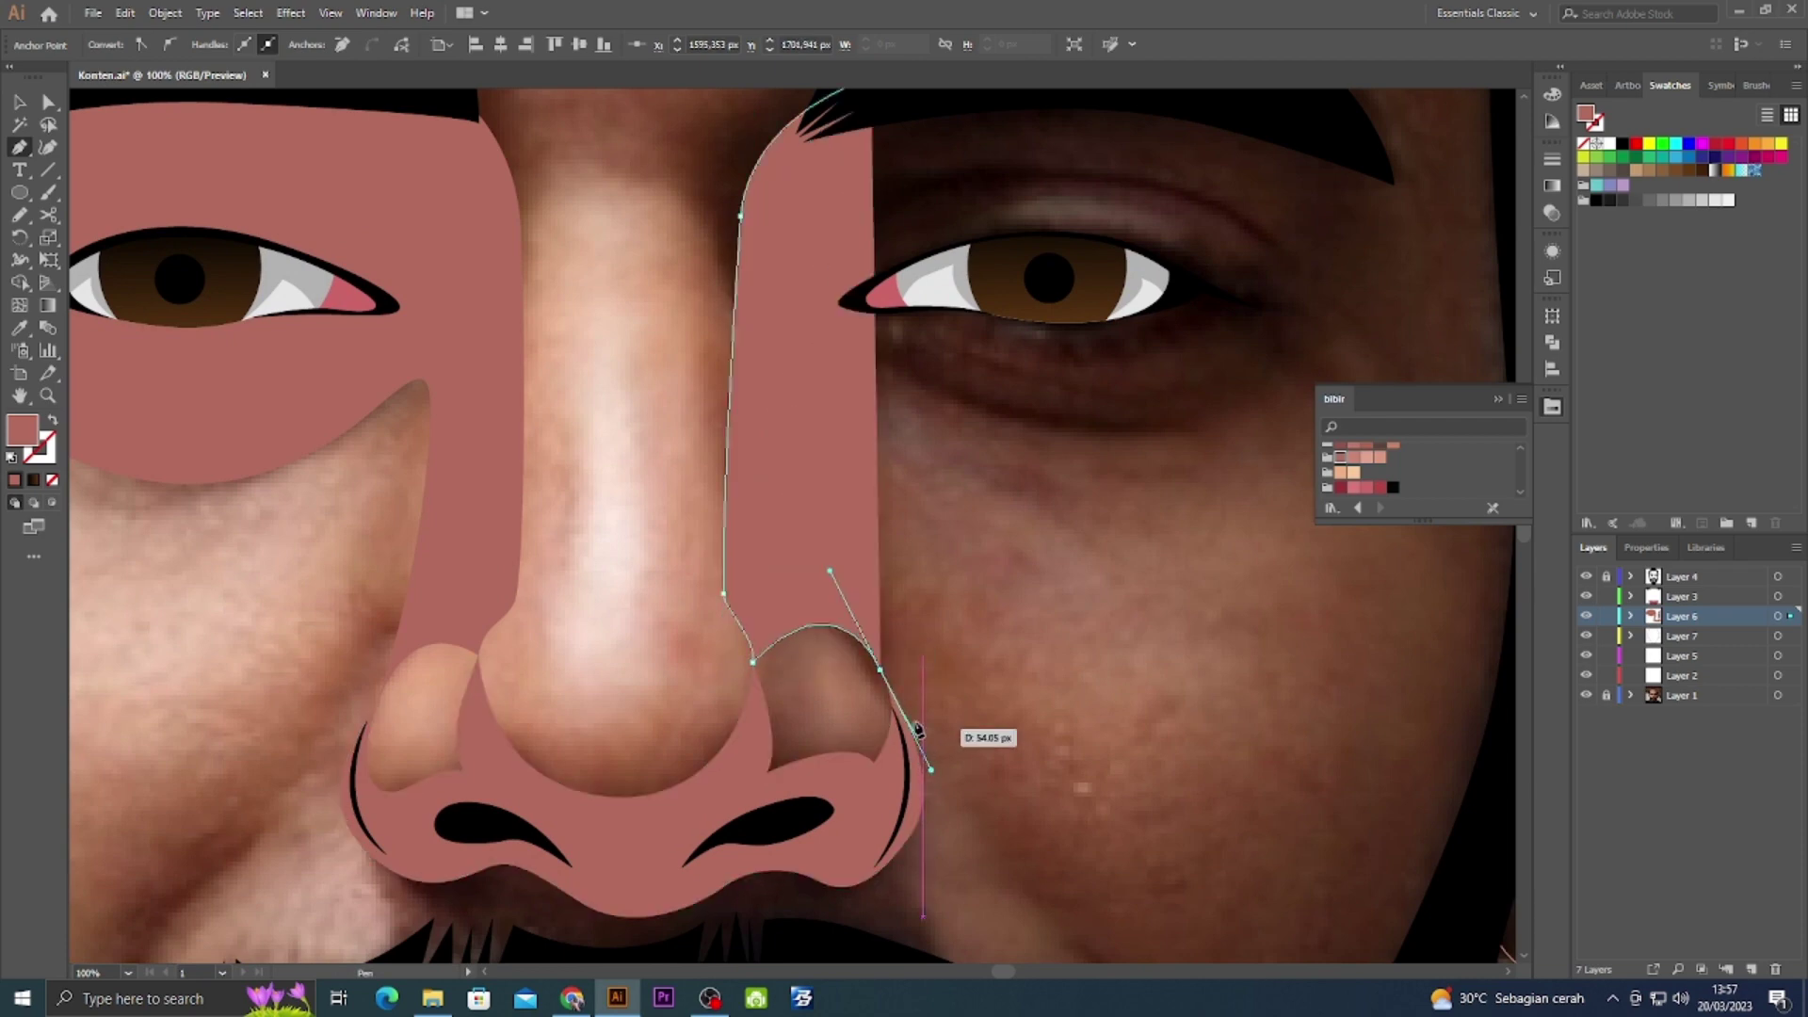
click(843, 418)
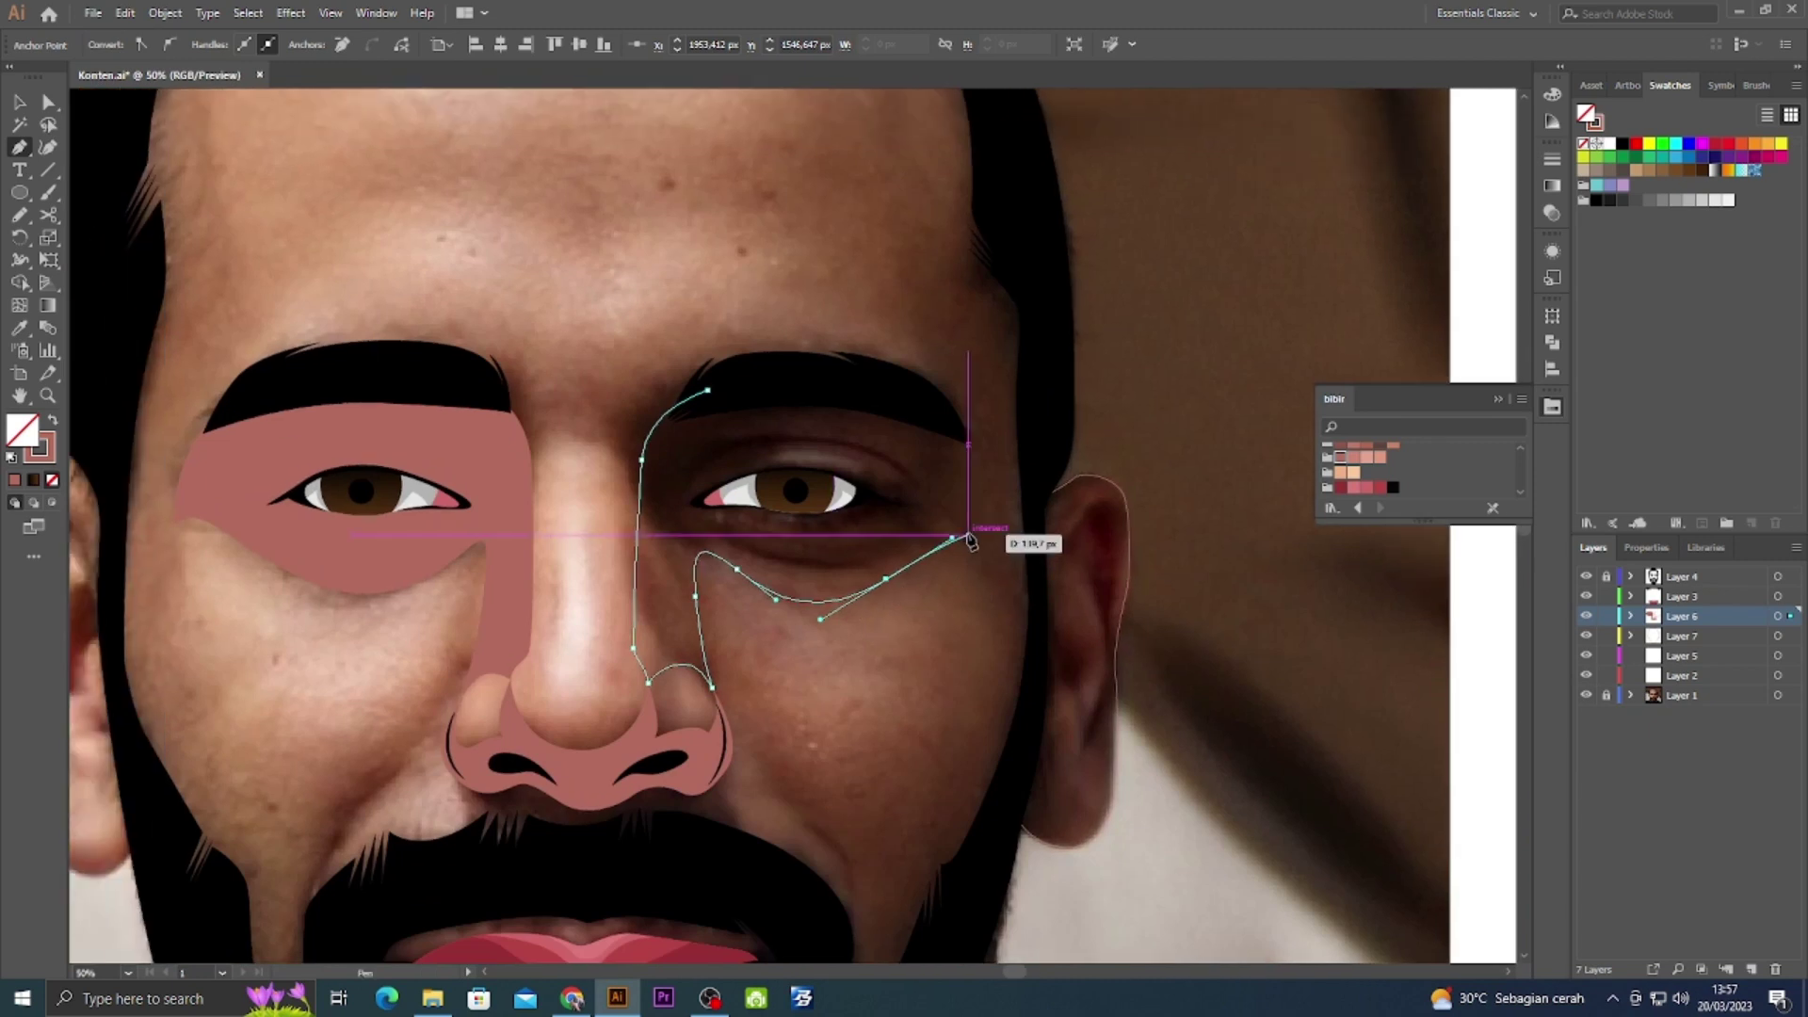
click(708, 391)
key(shift+x)
Draw a second pink shading shape around the right eye under the eyebrow.
click(447, 361)
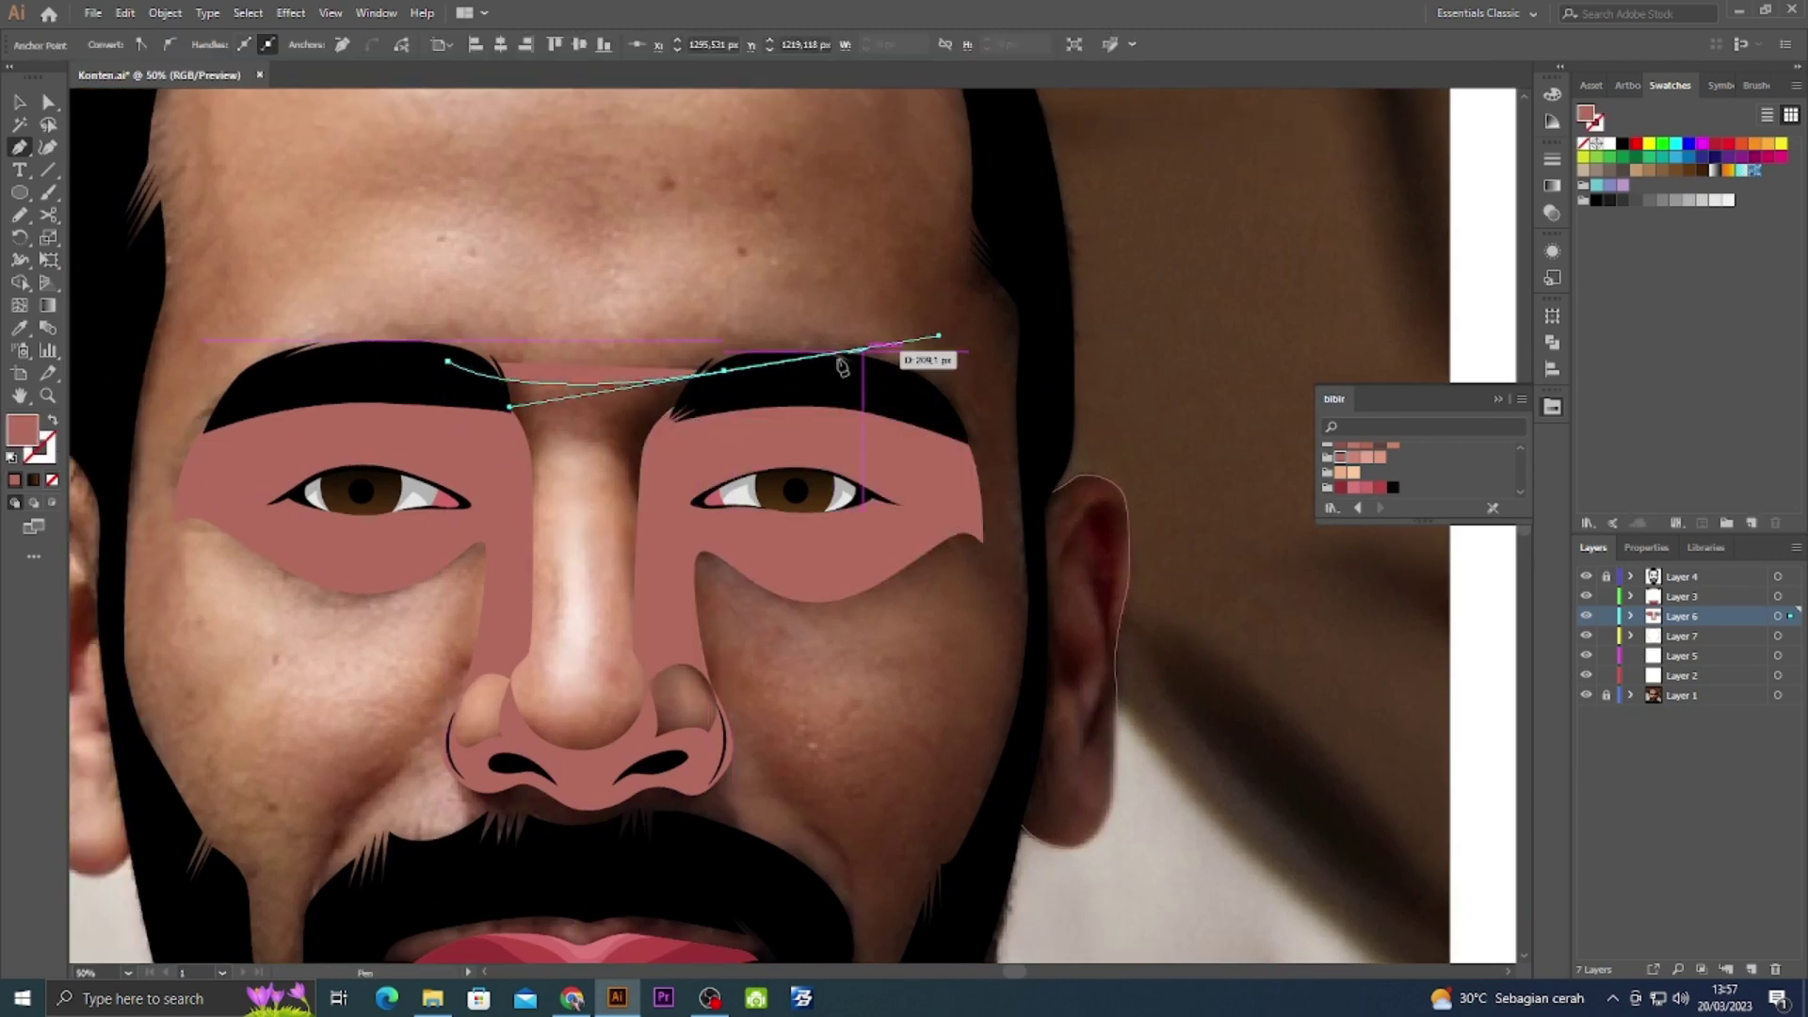
key(ctrl+z)
drag(594, 386, 670, 385)
click(638, 480)
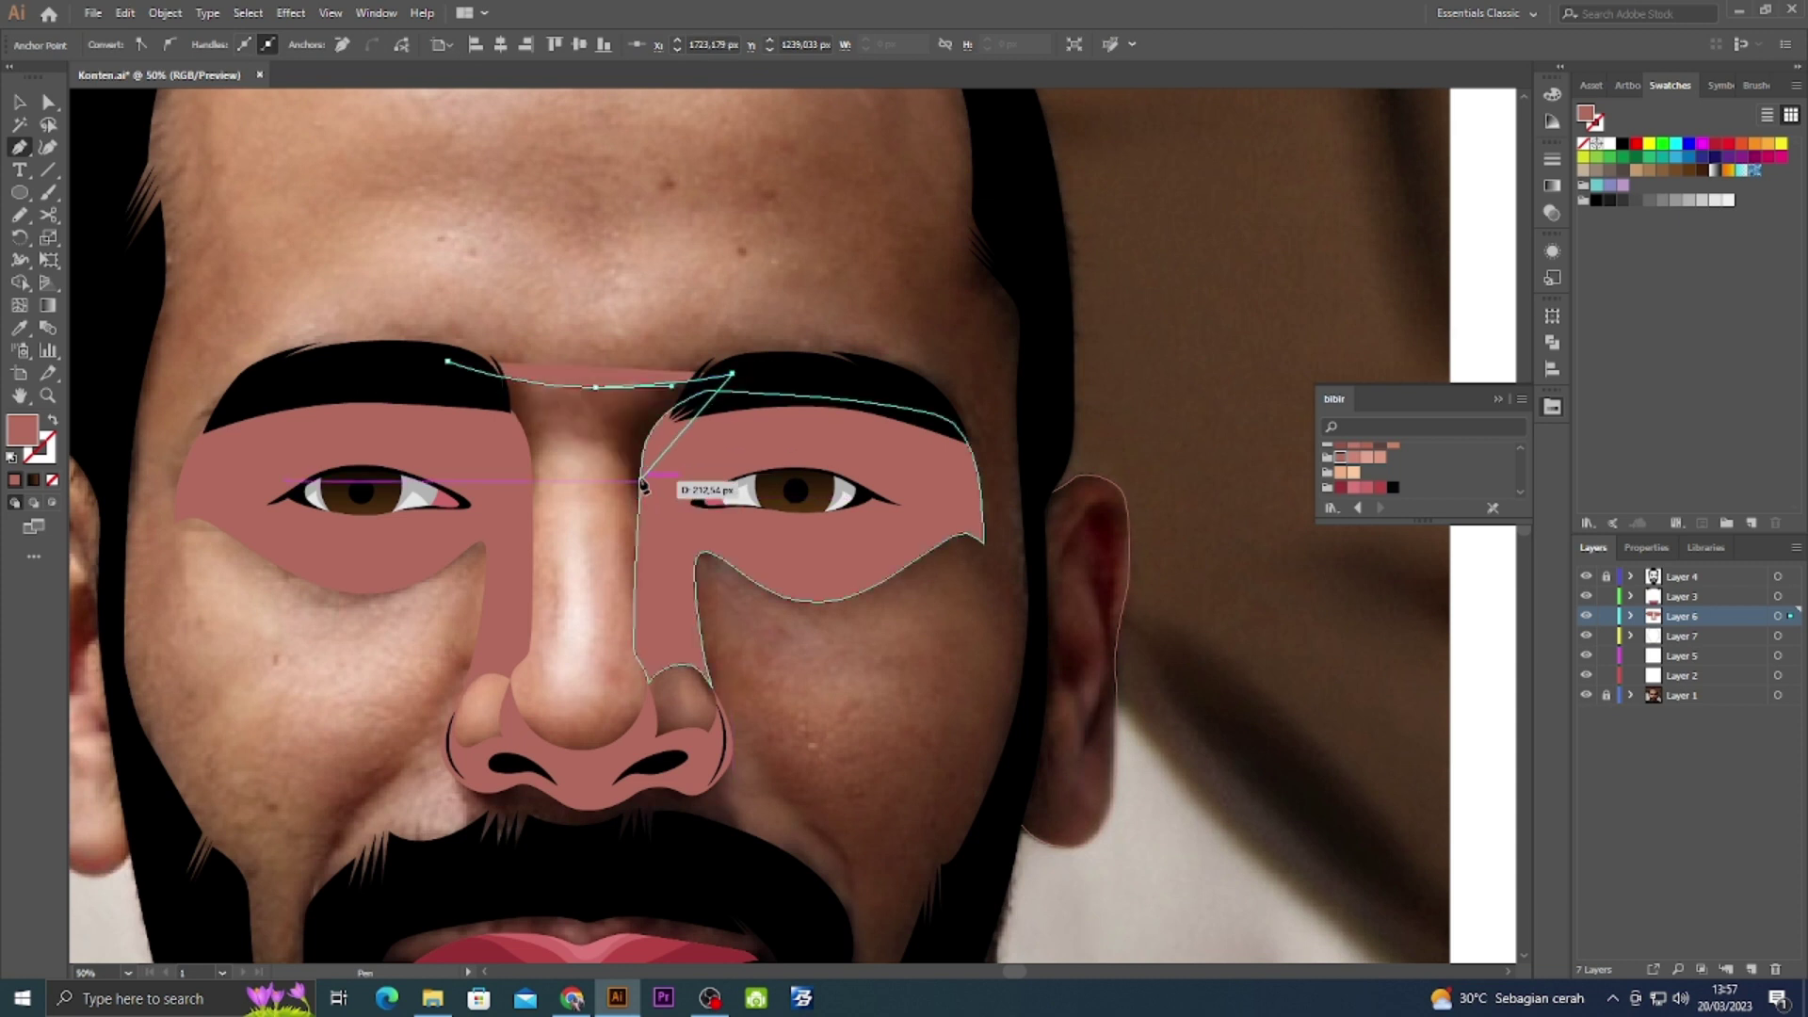
key(shift+x)
drag(532, 478, 477, 543)
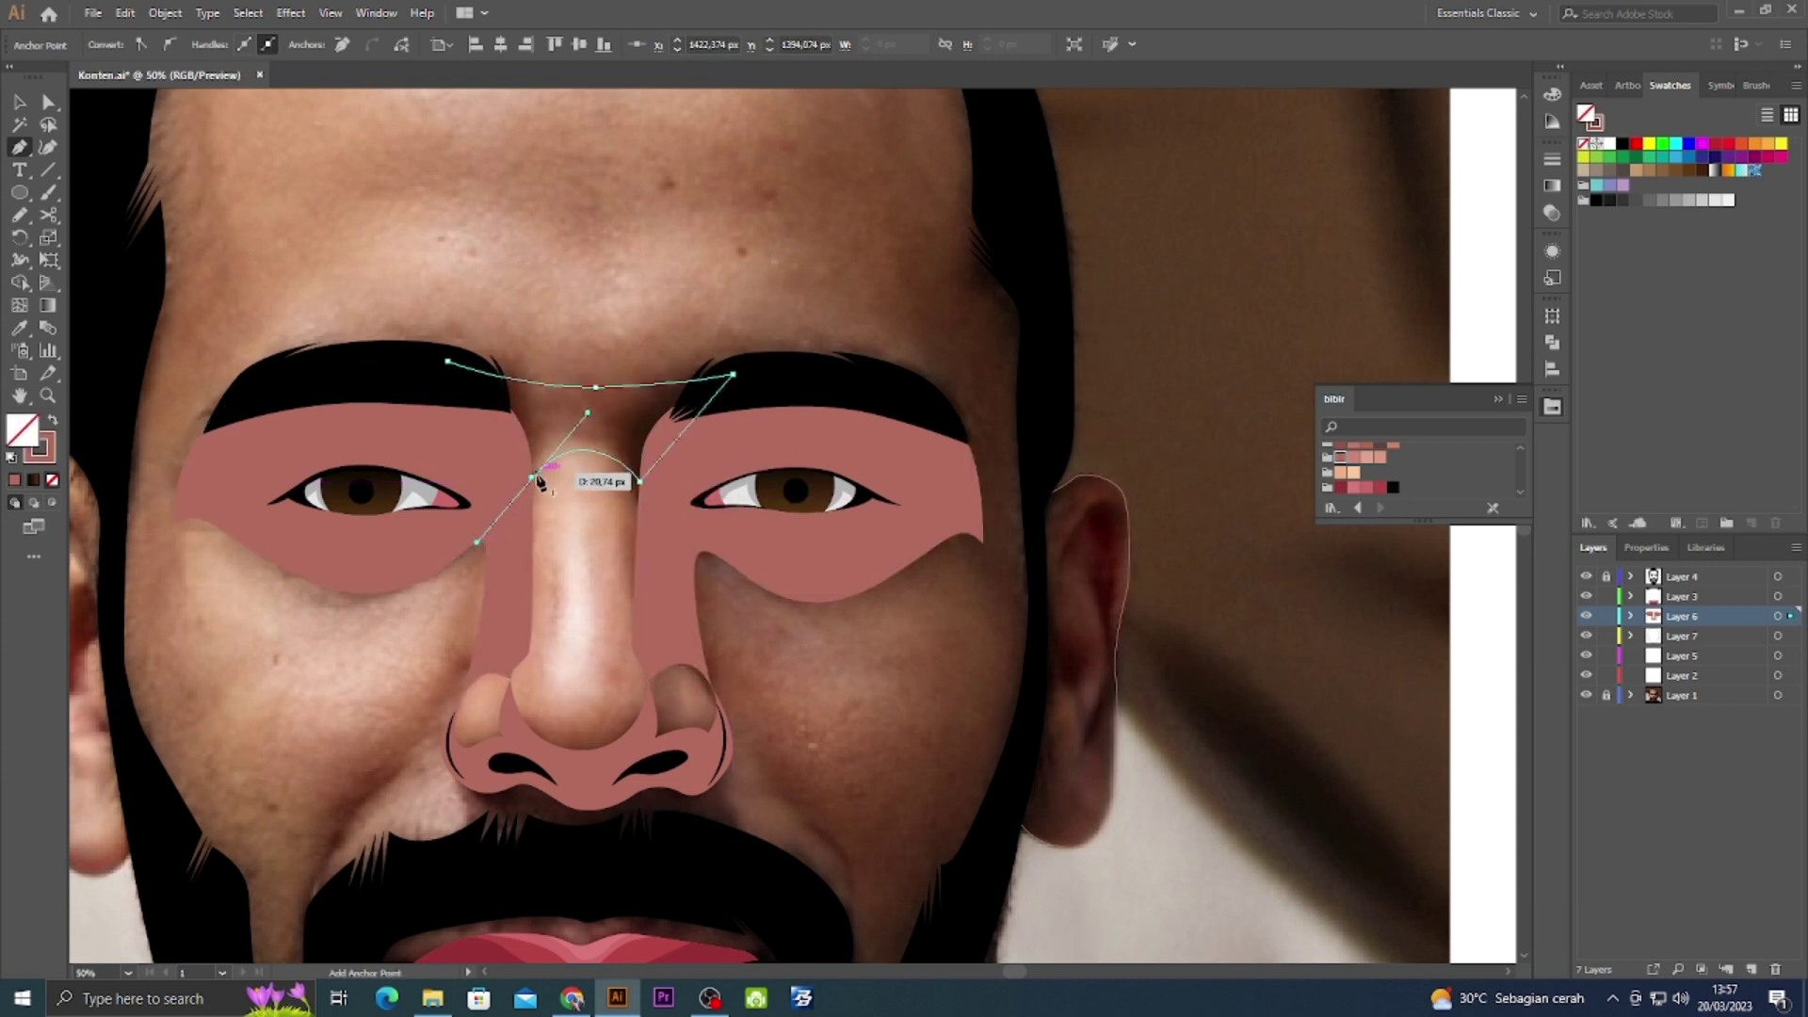
click(448, 360)
key(shift+x)
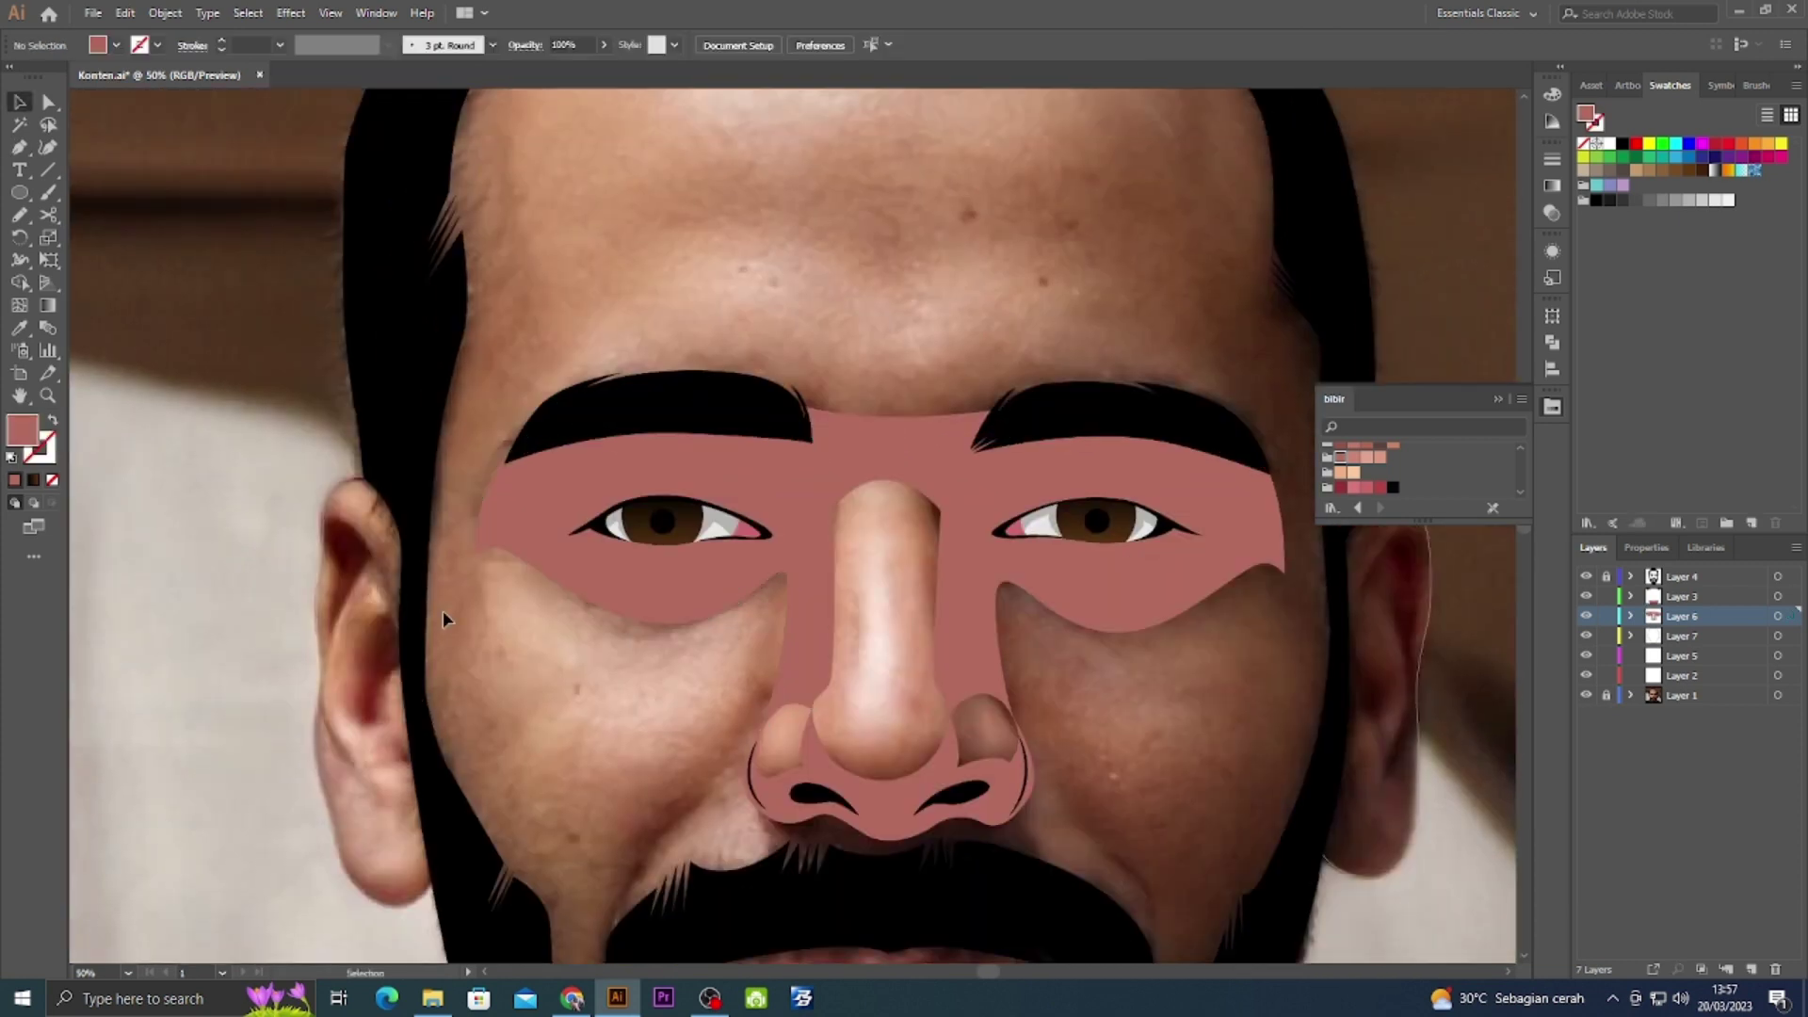
Trace a shading outline from the hairline past the eyebrow's end down the cheek to the beard.
scroll(496, 558, down, 3)
scroll(496, 558, up, 8)
click(608, 205)
drag(579, 612, 602, 582)
click(502, 727)
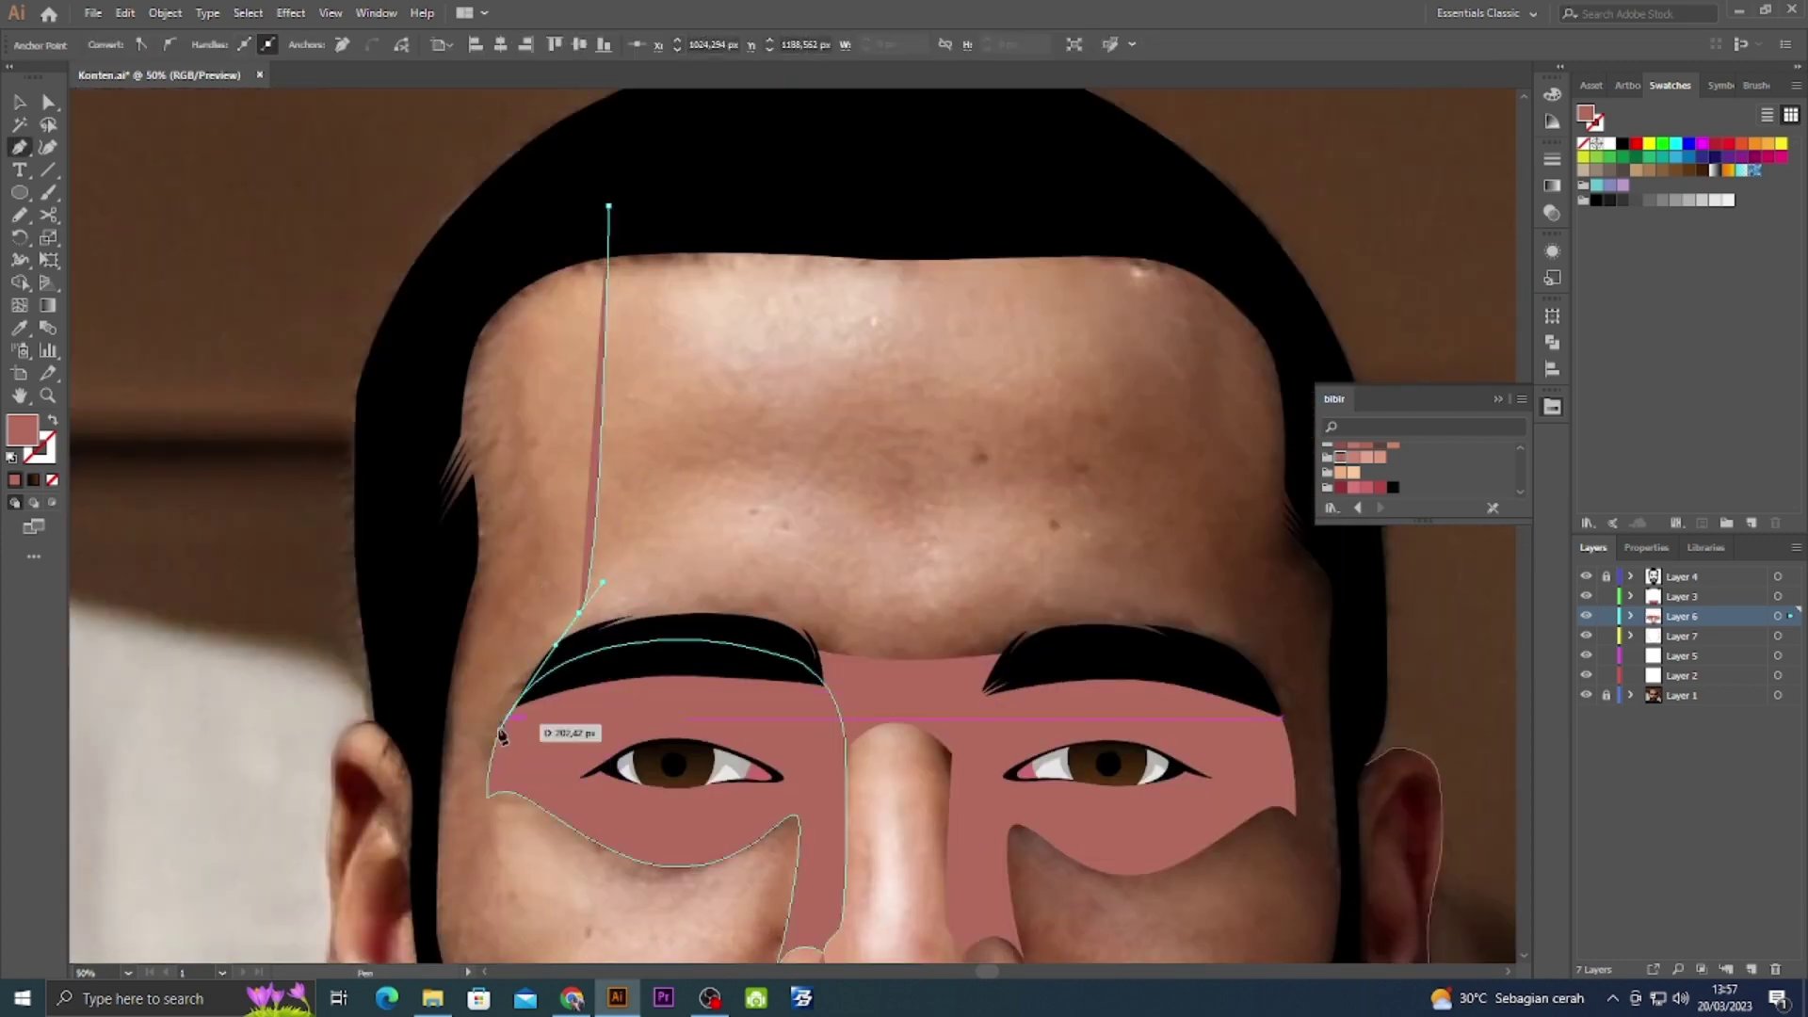
scroll(492, 899, down, 5)
click(584, 433)
click(612, 489)
click(639, 548)
click(664, 577)
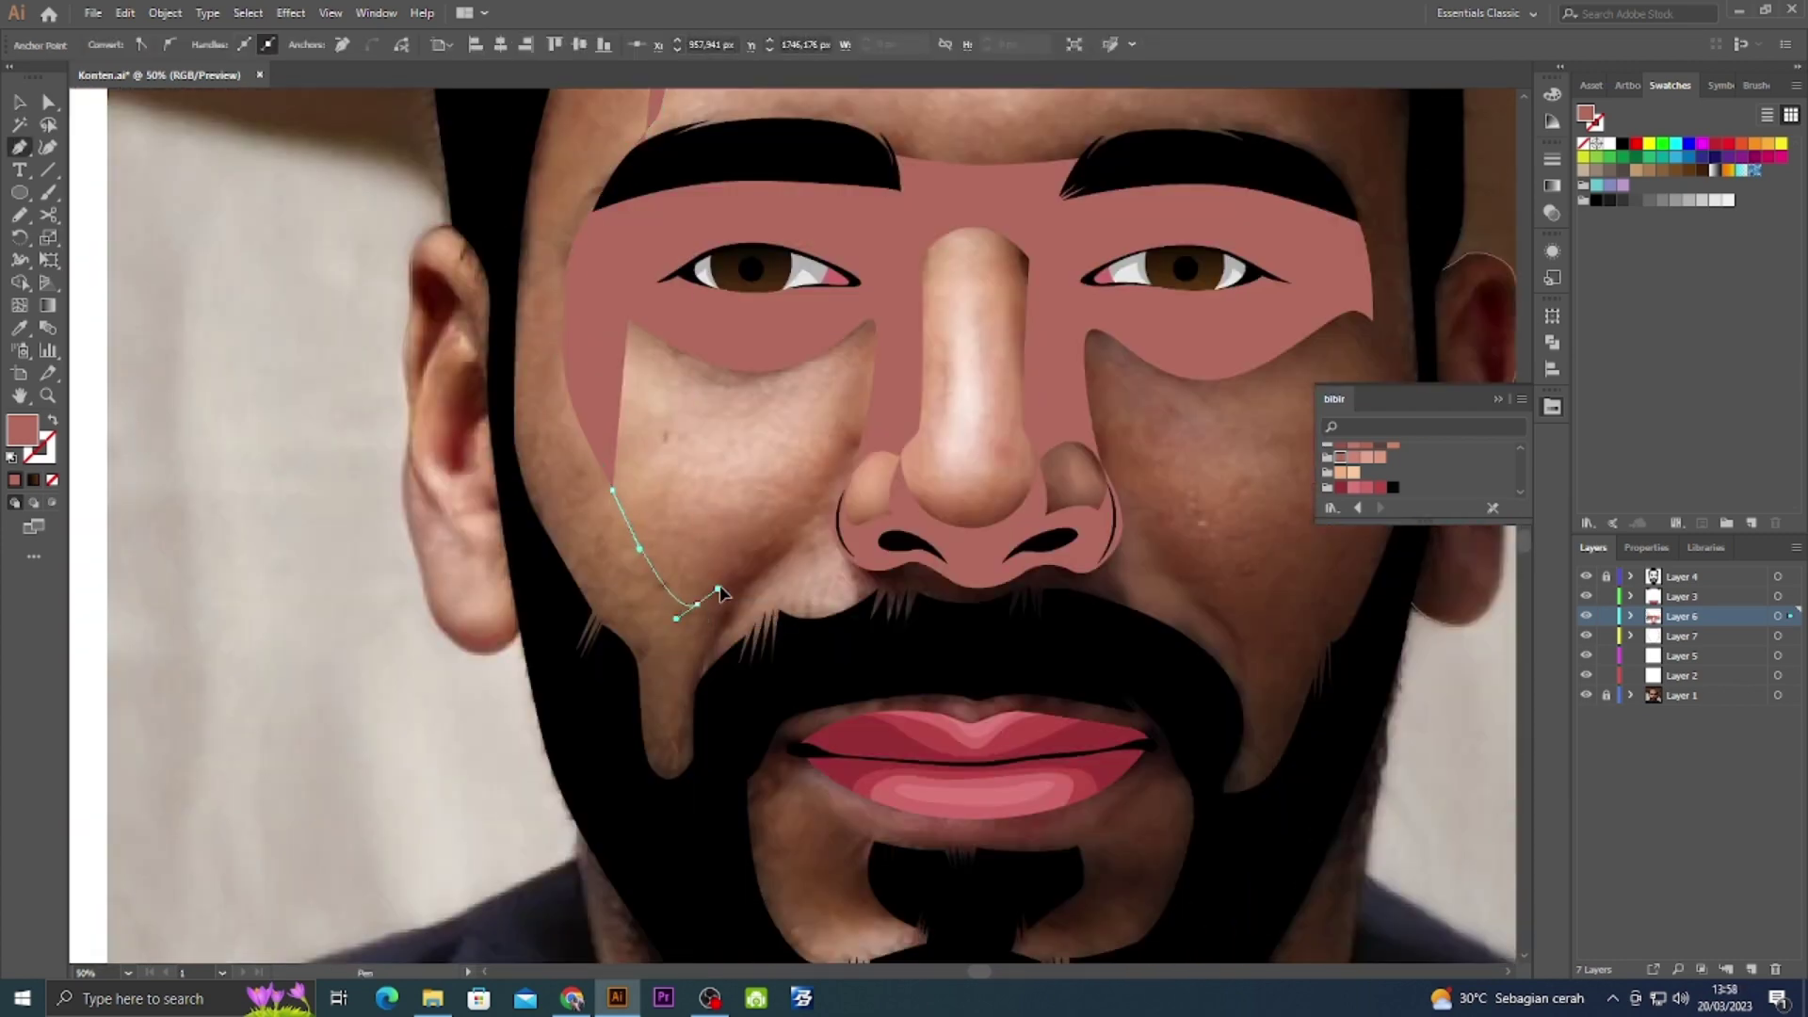
drag(736, 573, 833, 482)
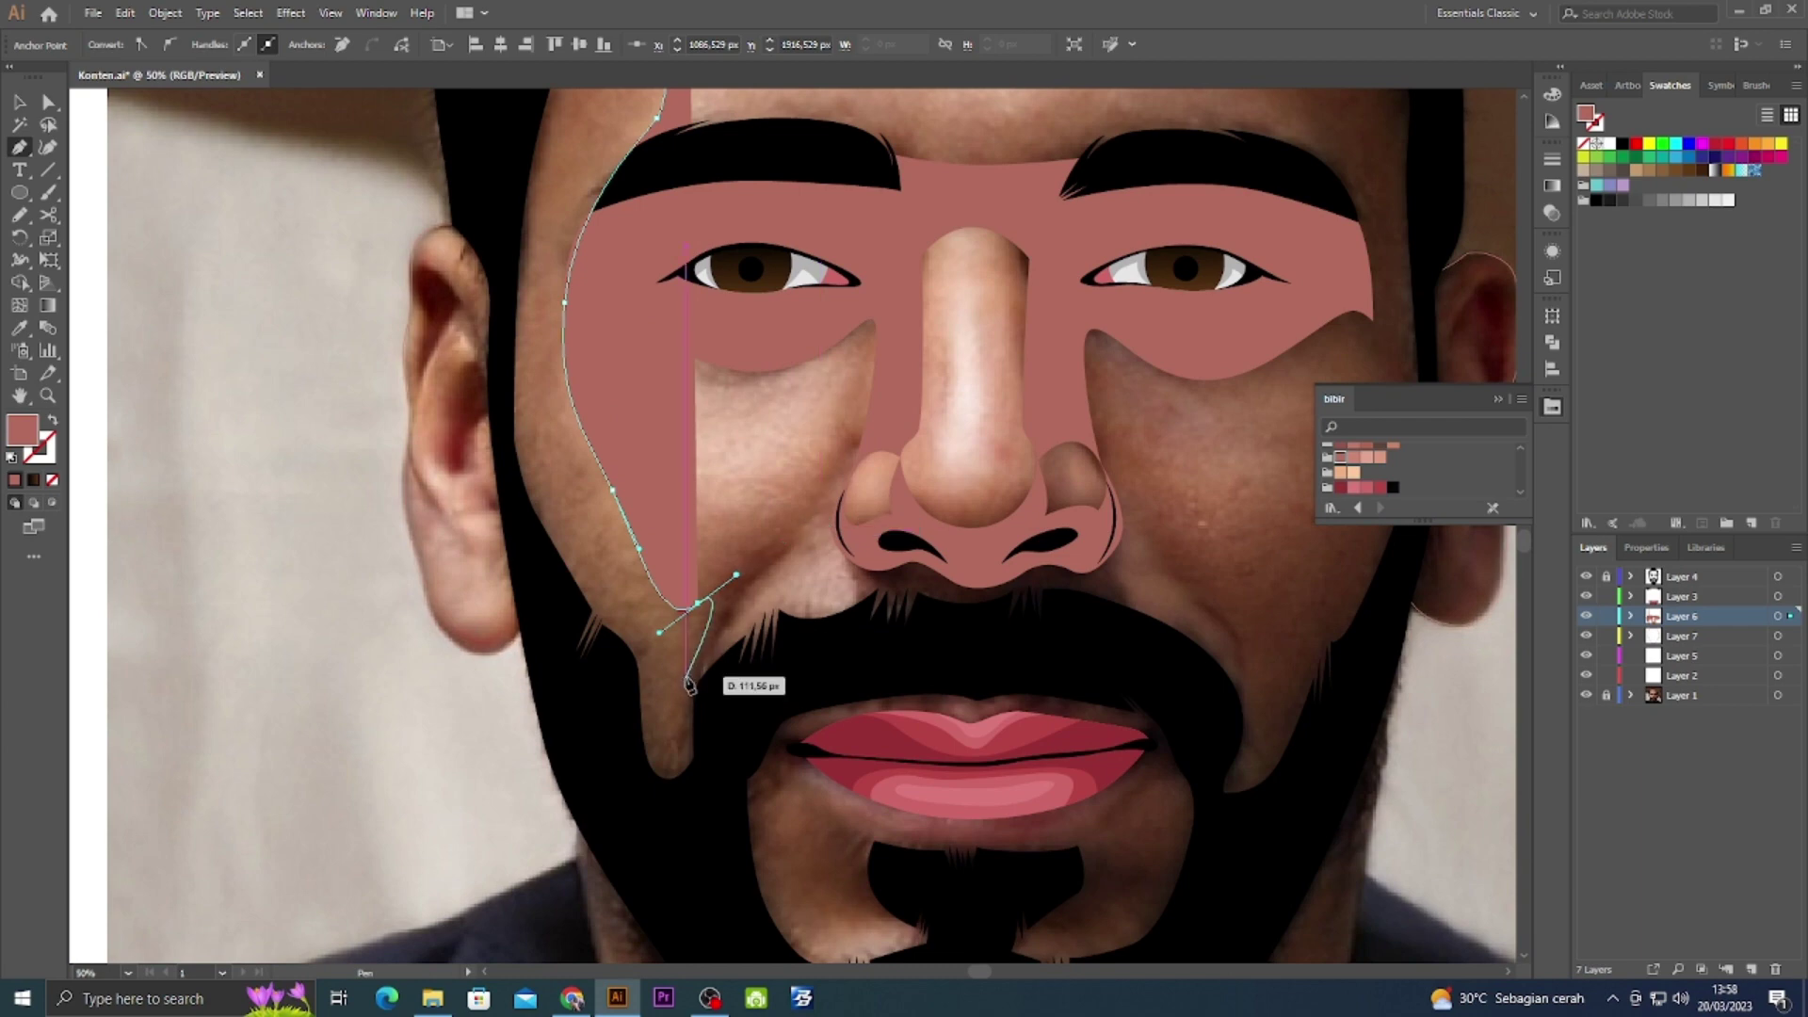
Zoom in and deselect the finished cheek shape.
scroll(706, 632, up, 2)
scroll(512, 654, up, 3)
drag(472, 473, 659, 252)
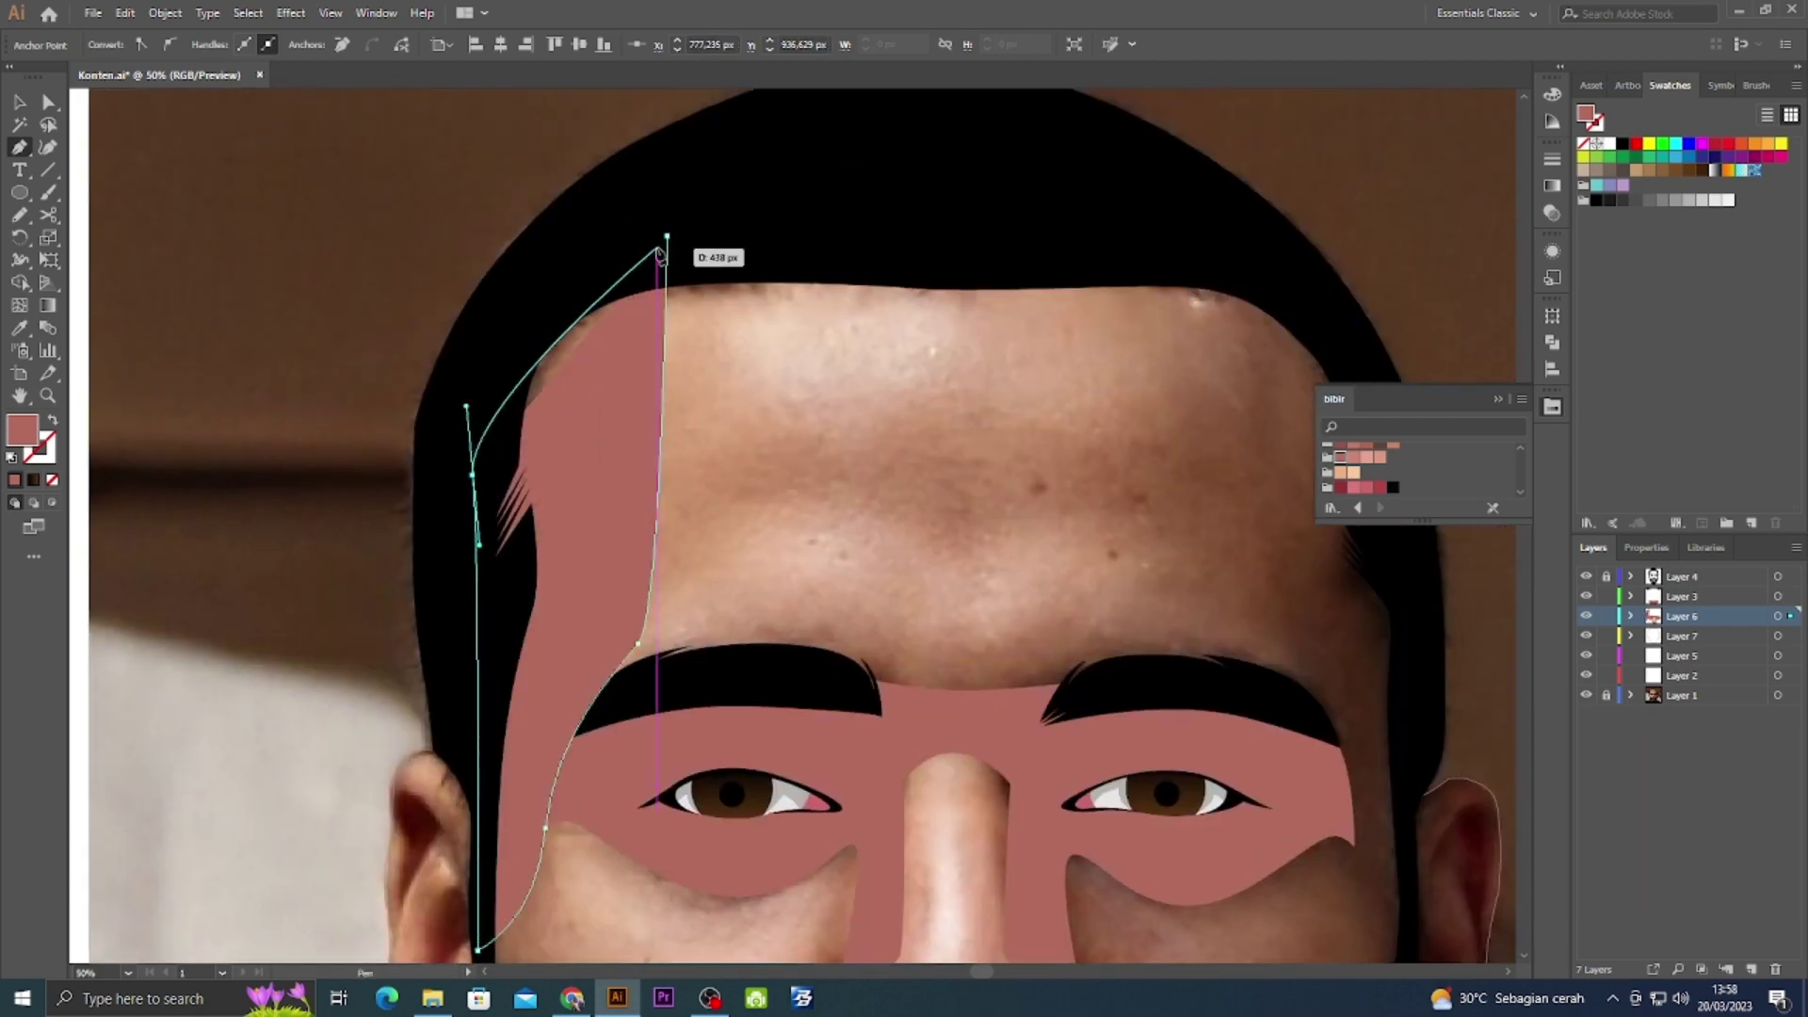
scroll(817, 437, down, 5)
key(ctrl+plus)
key(ctrl+plus)
scroll(824, 727, down, 10)
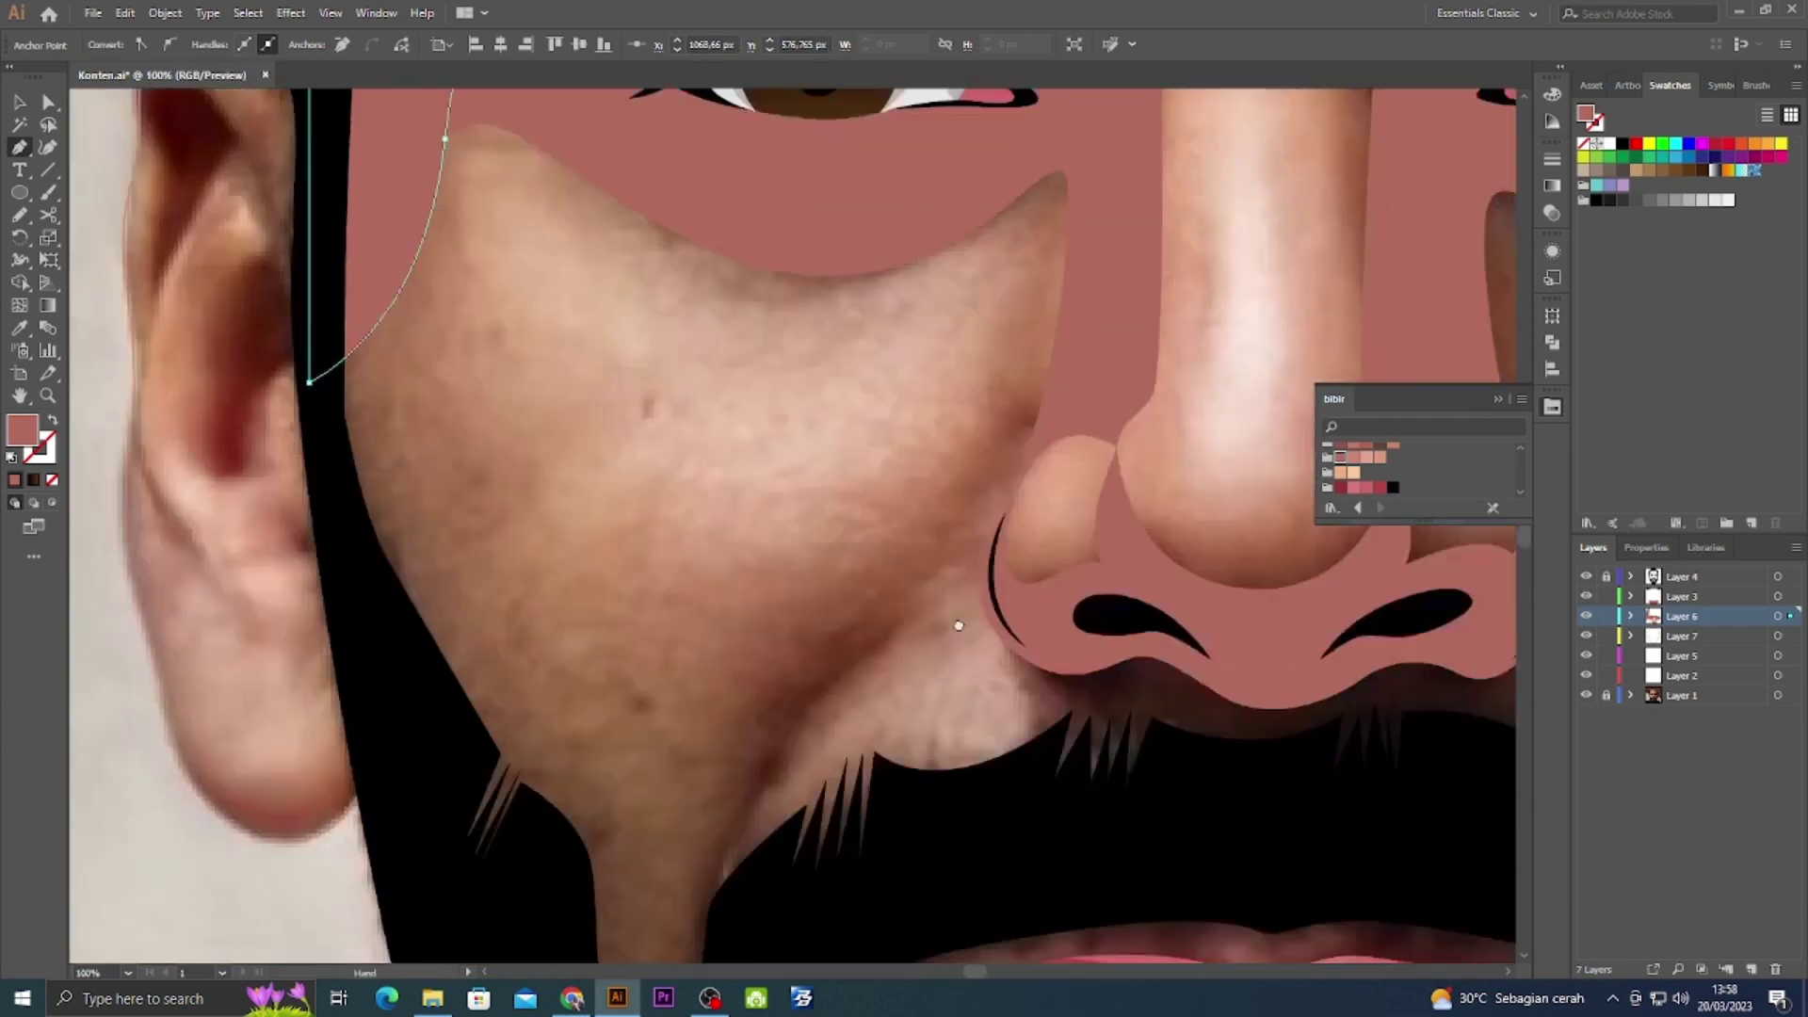
key(v)
click(895, 605)
Draw a pink sliver path from the nostril edge along the upper cheek.
key(p)
click(1032, 638)
click(1007, 595)
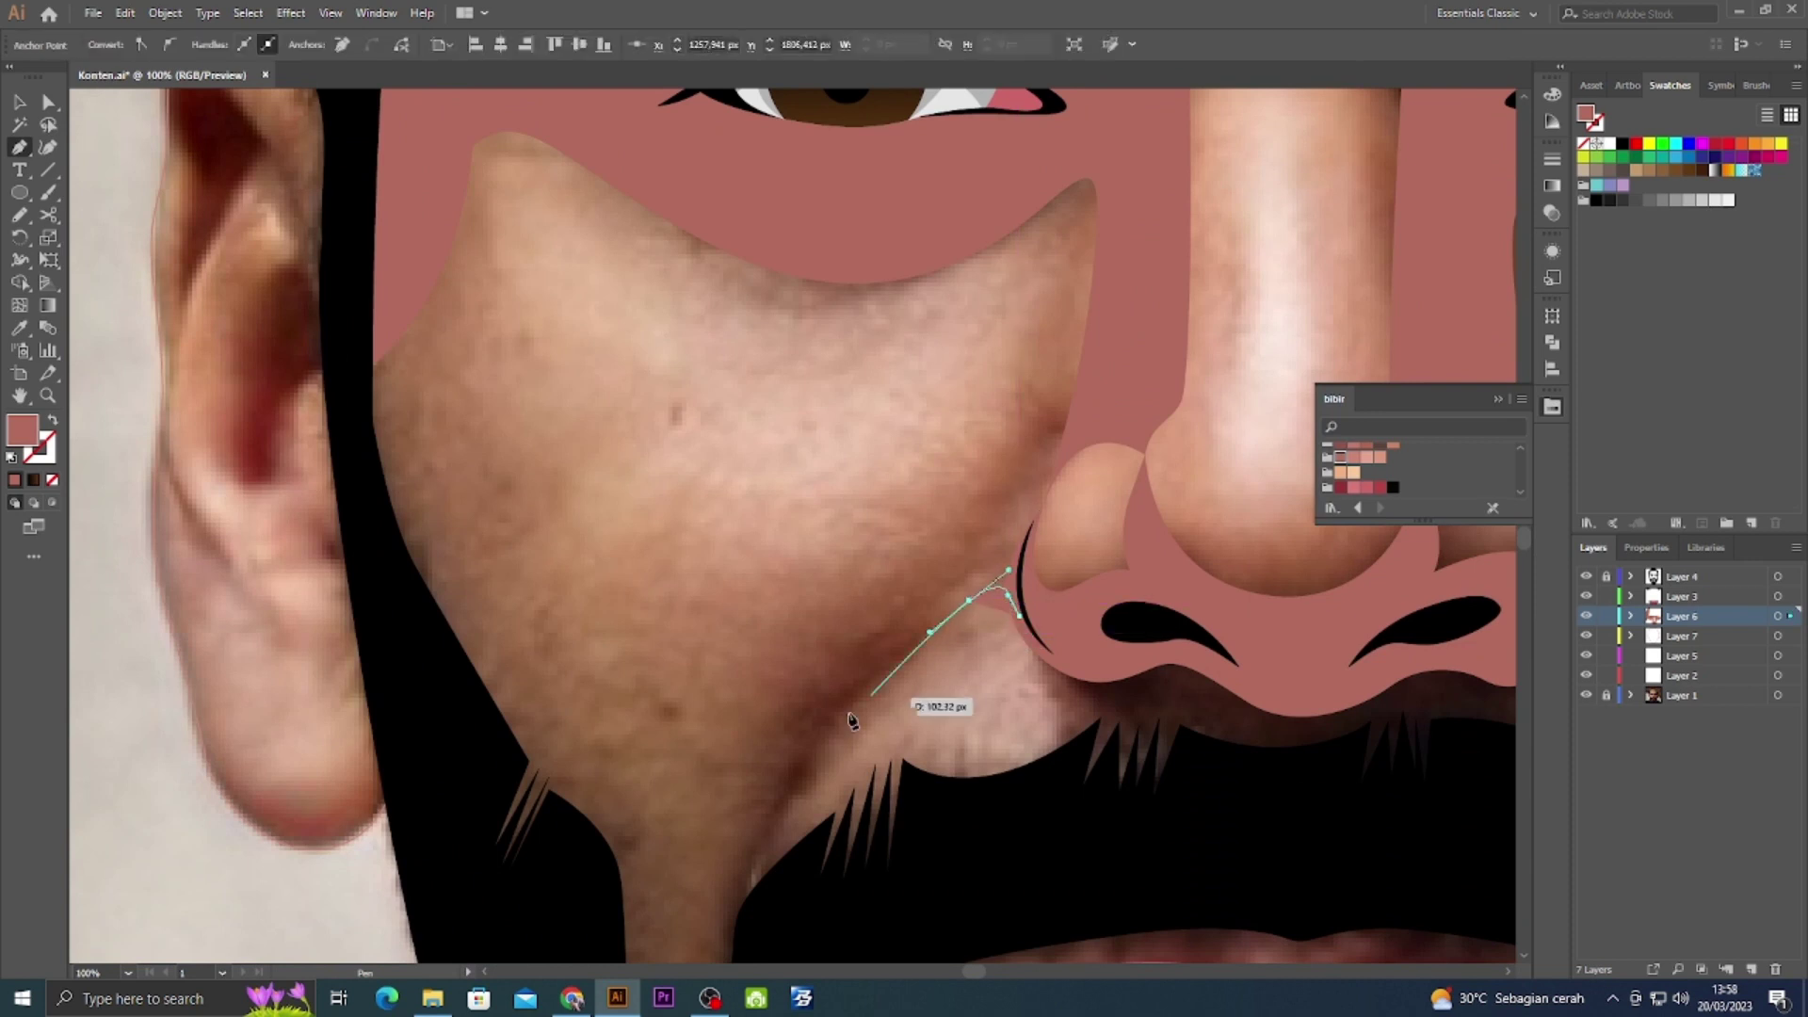
drag(897, 657, 846, 697)
scroll(844, 744, down, 3)
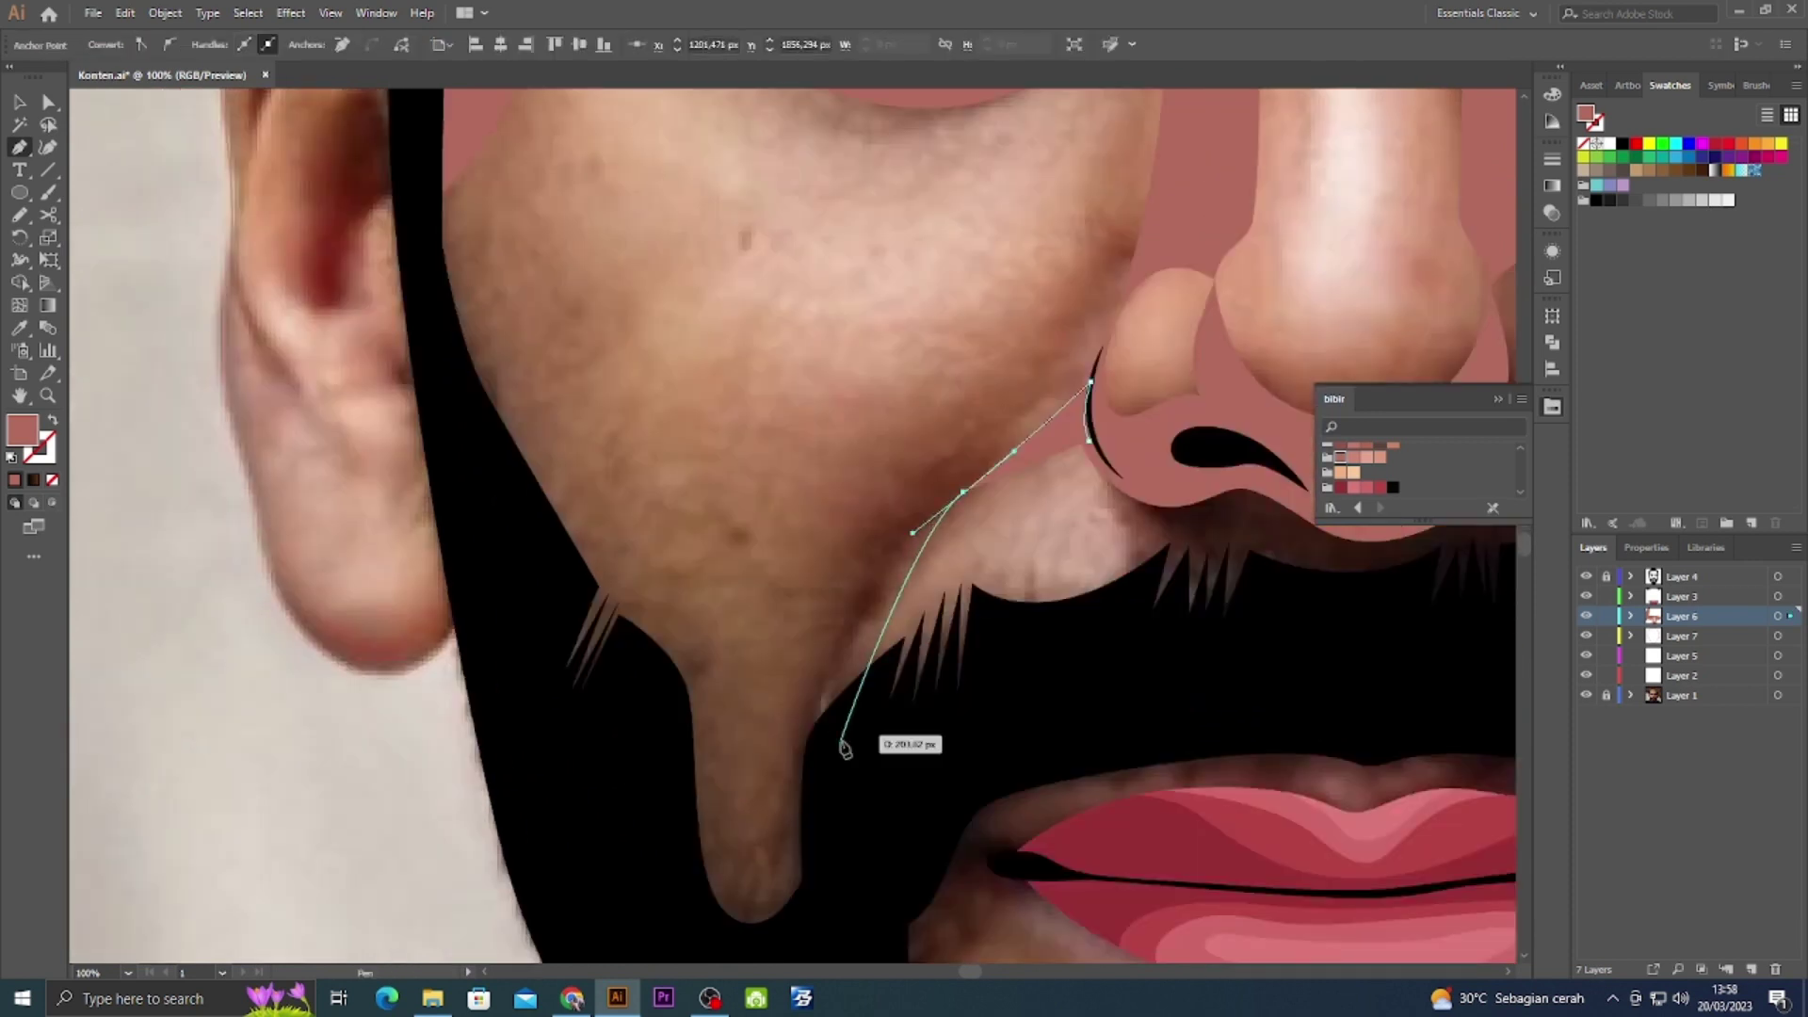
scroll(960, 563, up, 3)
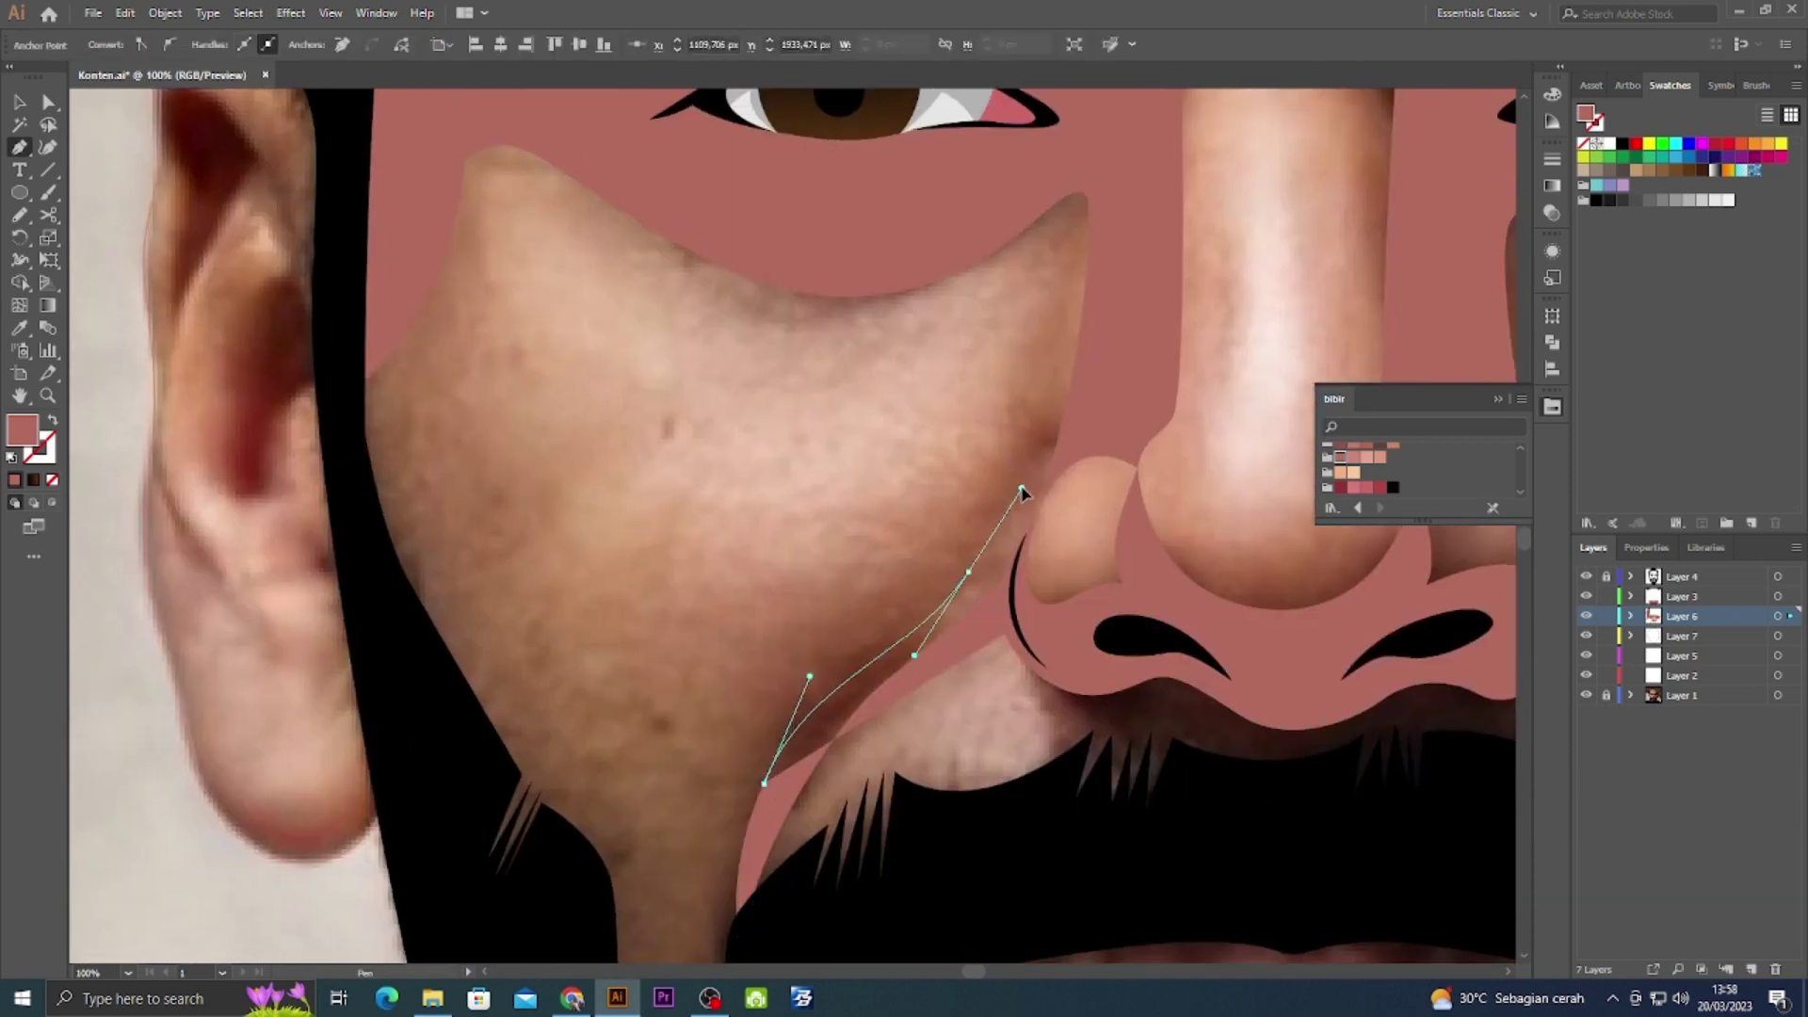
drag(1023, 488, 1074, 428)
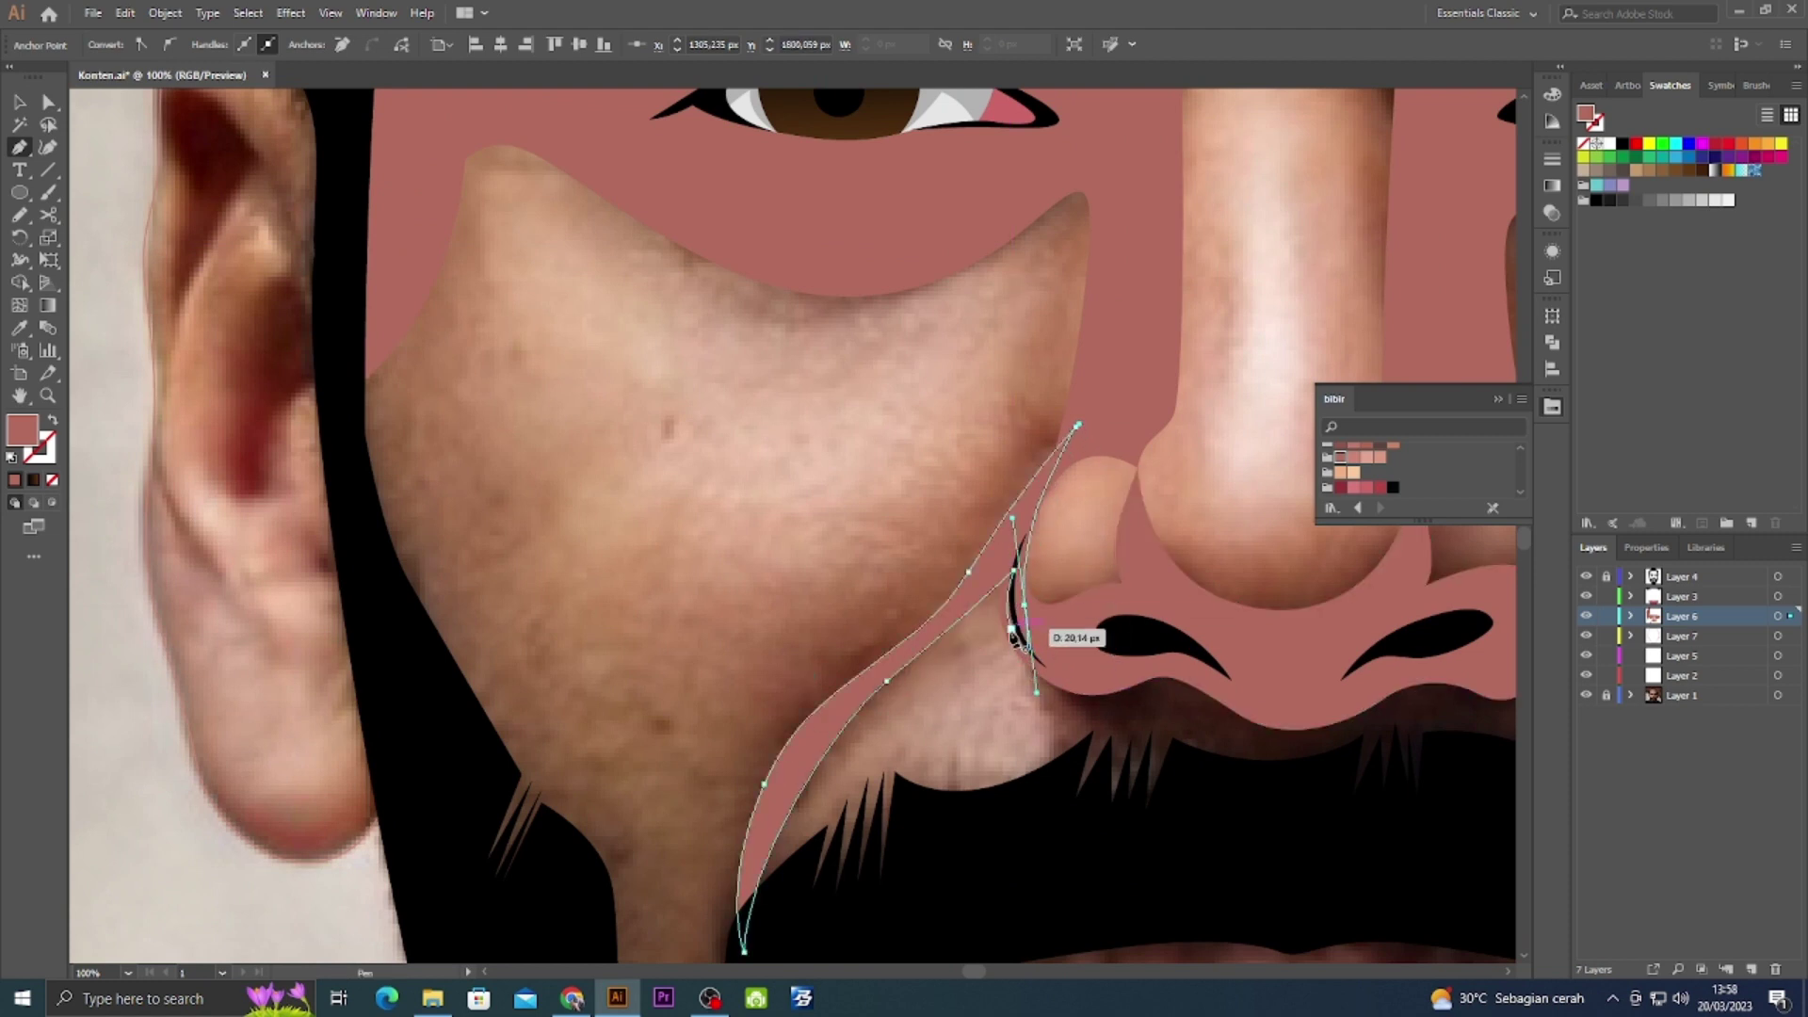
click(429, 246)
click(592, 654)
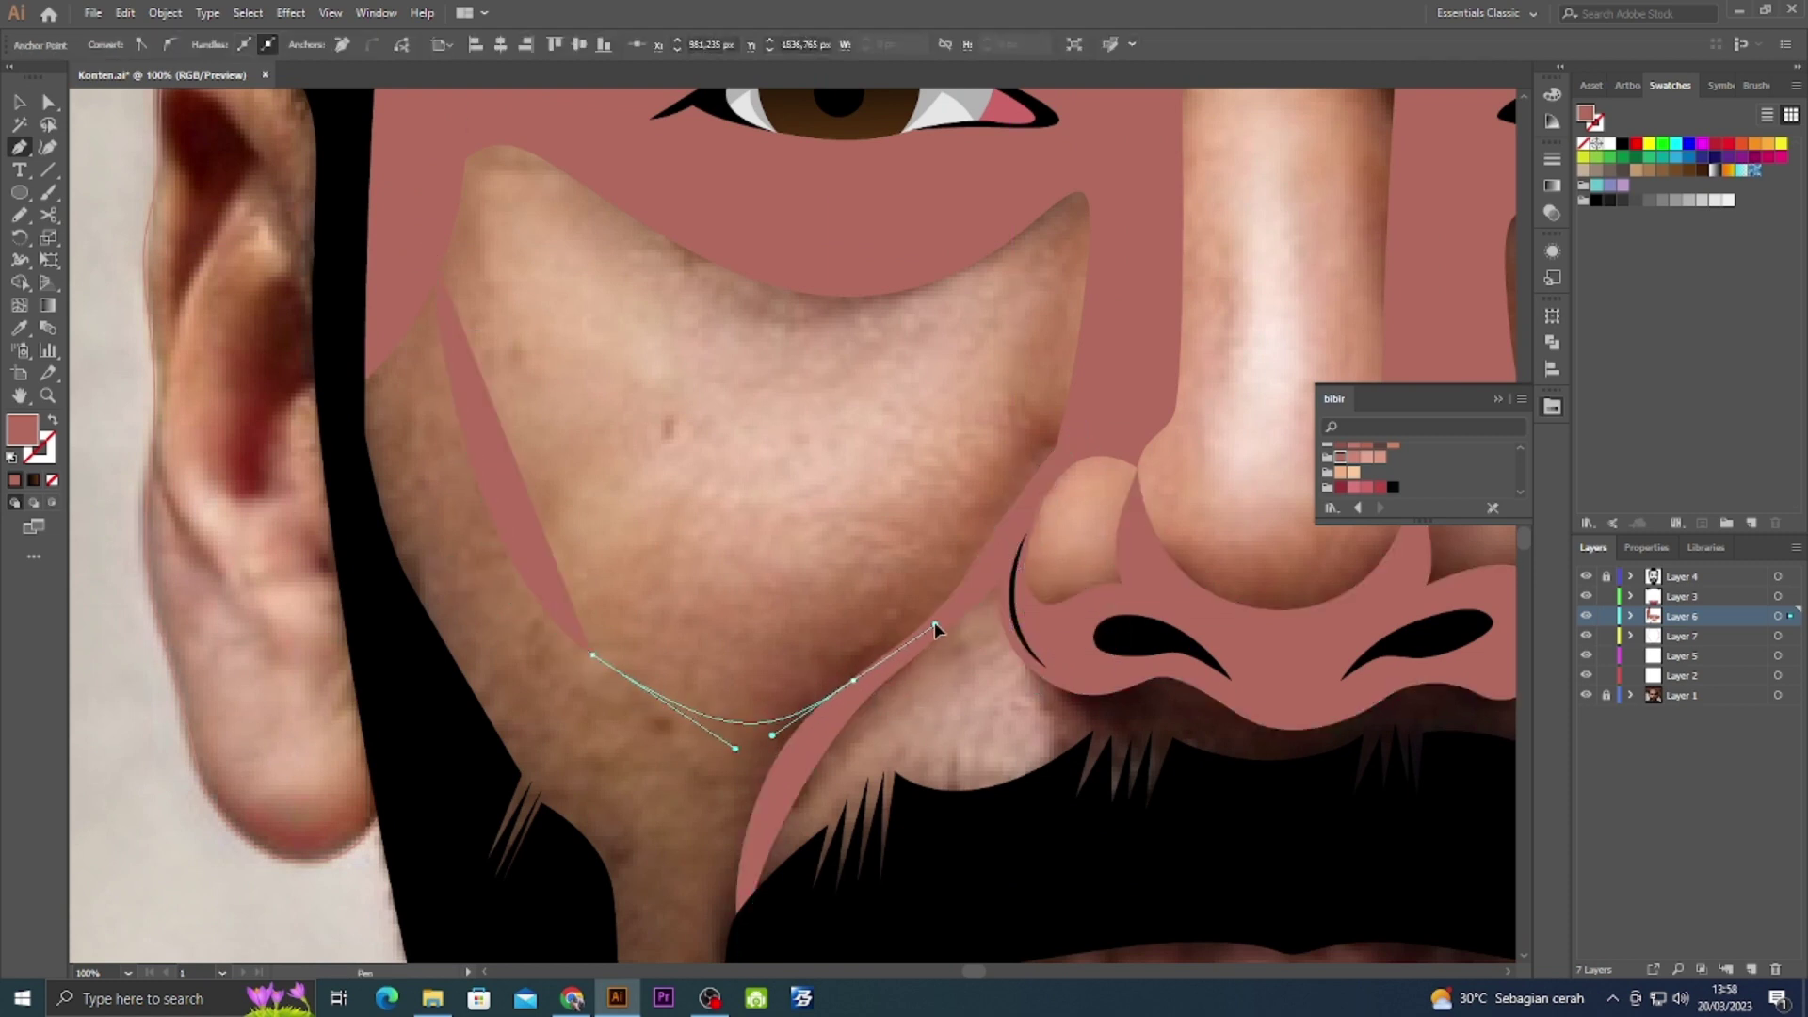
click(853, 680)
Extend the shading path down the cheek and bring the nose and moustache into view.
scroll(855, 678, down, 3)
click(708, 725)
scroll(602, 756, up, 5)
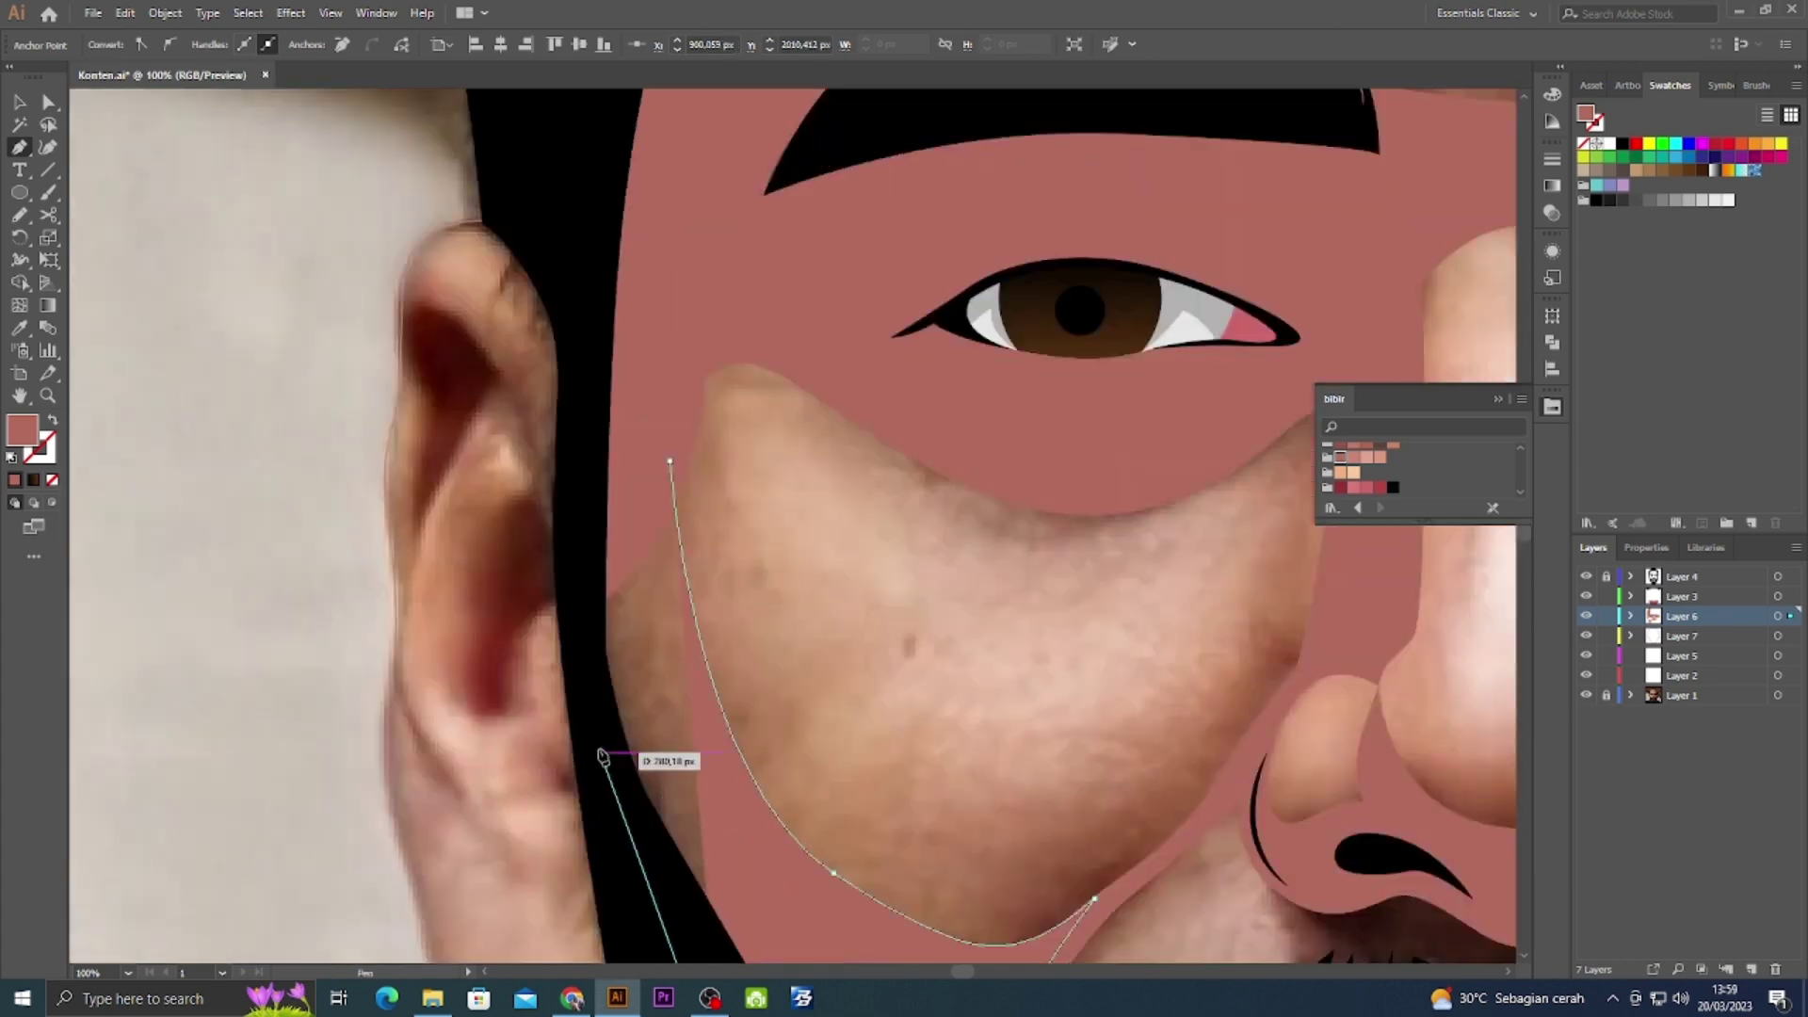
scroll(1058, 537, down, 5)
scroll(1057, 537, right, 3)
drag(1290, 462, 1008, 676)
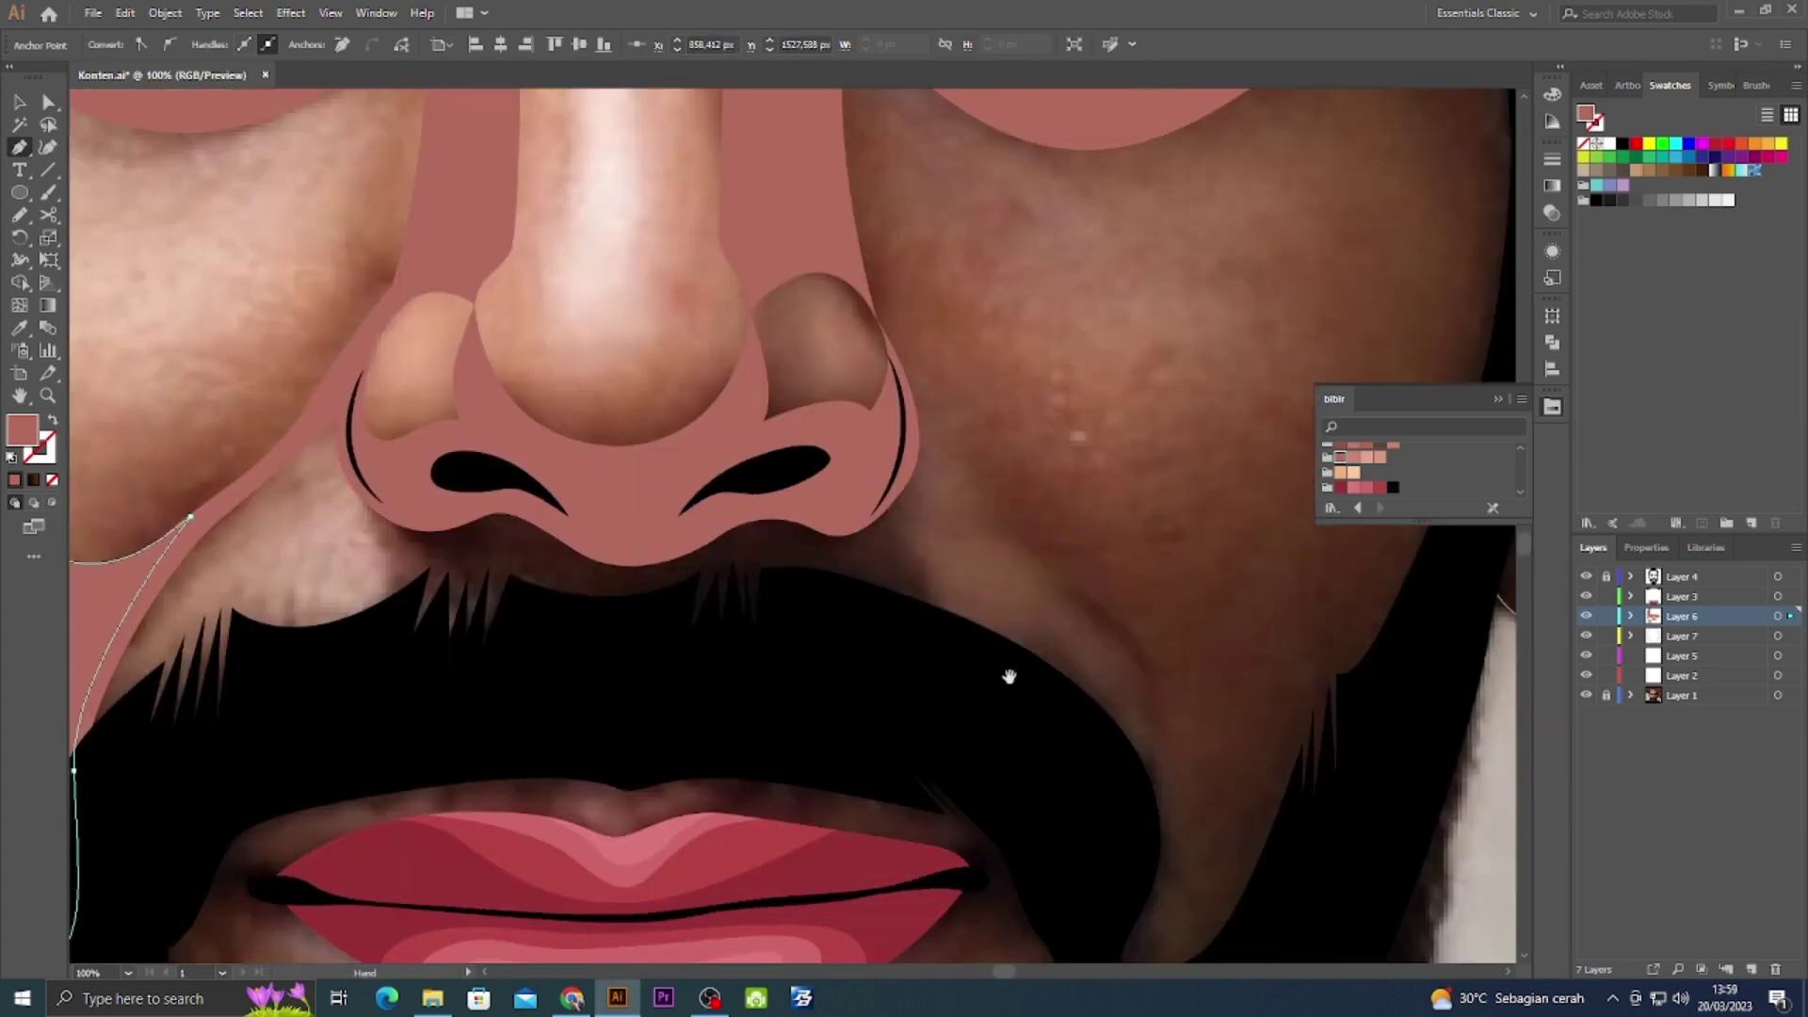
scroll(1009, 676, right, 2)
Draw a pink cheek shading shape beside the nose.
click(988, 755)
scroll(988, 755, up, 2)
drag(808, 525, 763, 421)
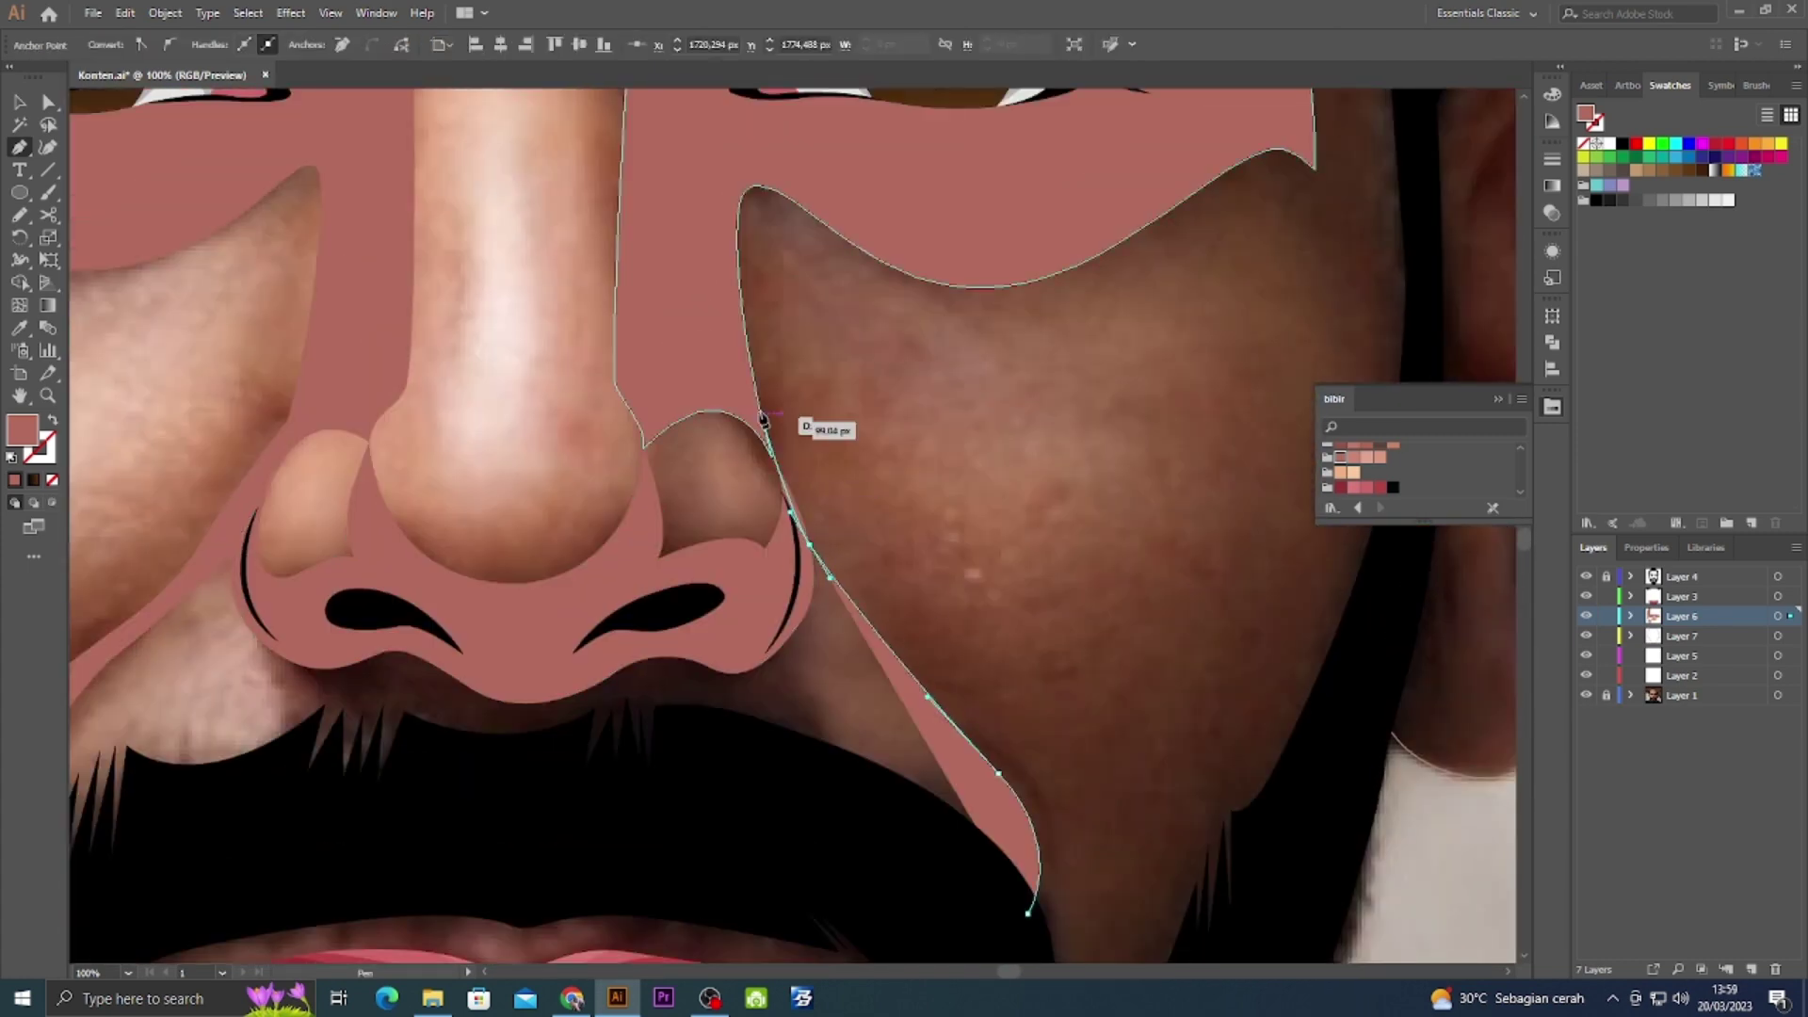
key(shift+x)
click(828, 556)
mouse_move(989, 738)
mouse_down()
mouse_move(1030, 769)
mouse_move(1005, 711)
mouse_up()
scroll(1036, 763, down, 3)
key(shift+x)
scroll(1046, 696, down, 2)
key(p)
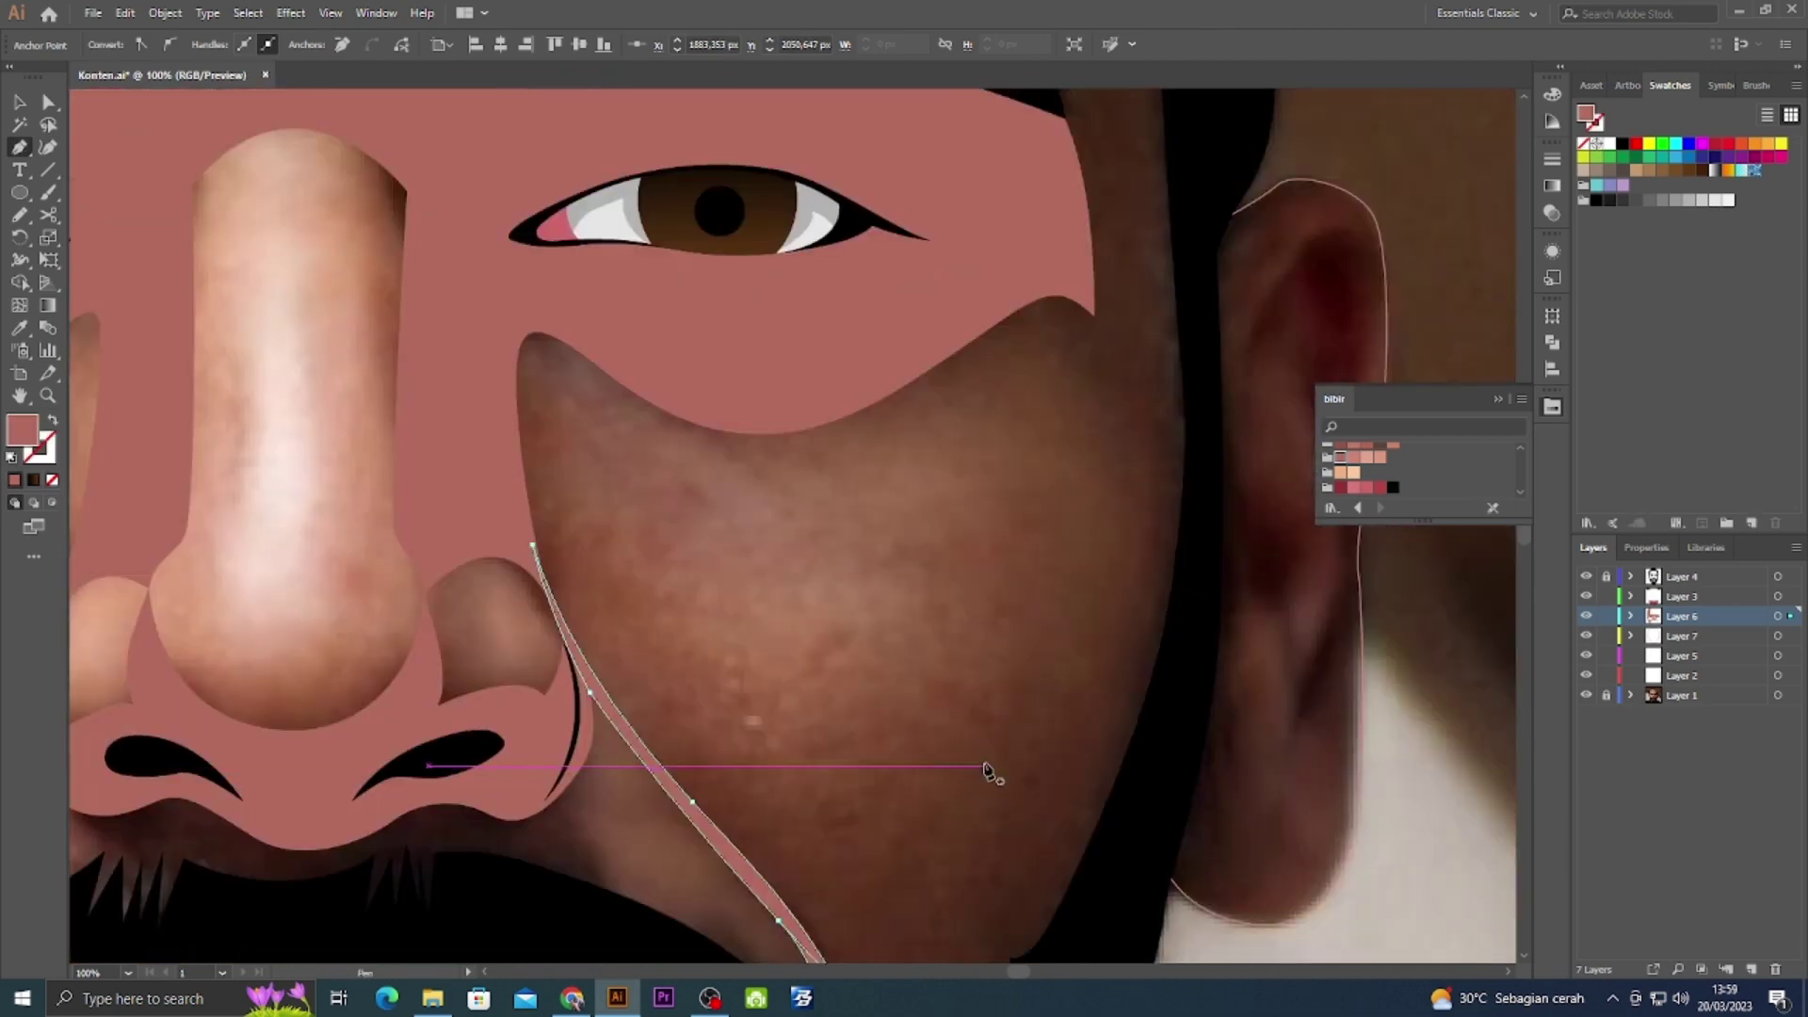
Pan and zoom around the lower face while dragging anchors near its edge.
scroll(989, 768, up, 3)
scroll(748, 780, down, 2)
drag(716, 777, 716, 778)
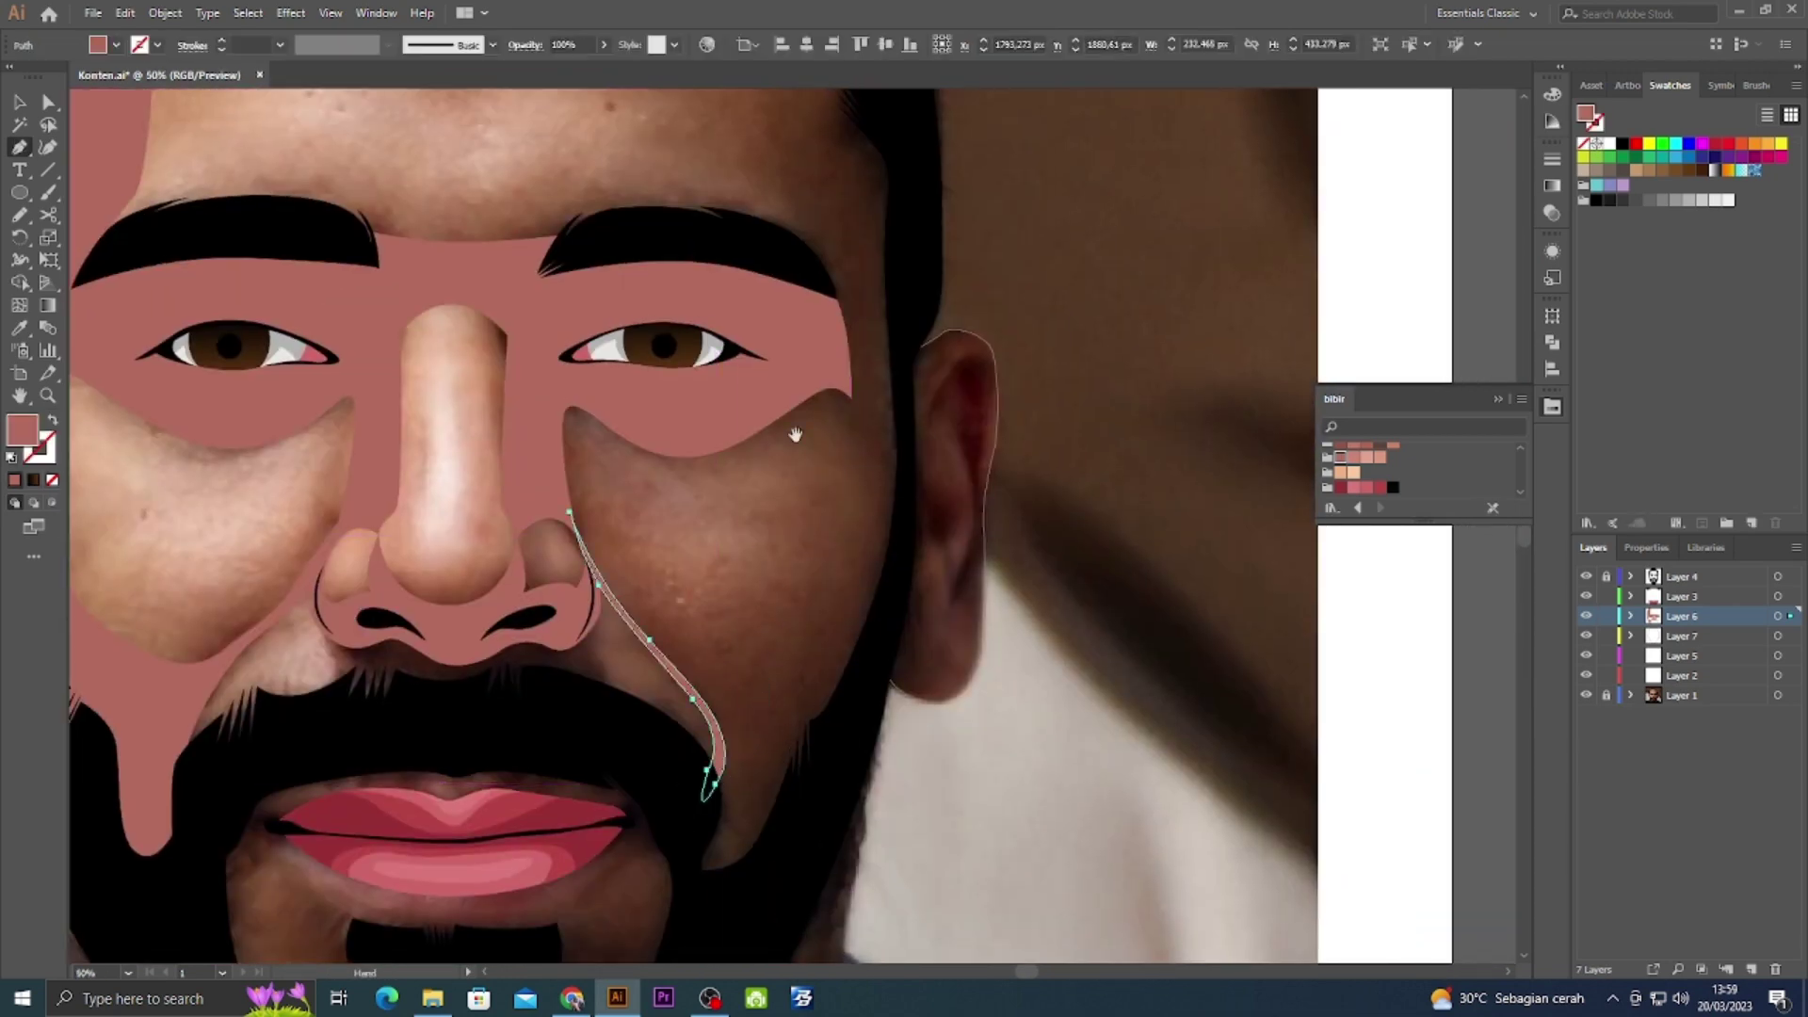
scroll(743, 282, up, 5)
drag(859, 804, 866, 819)
scroll(867, 819, down, 3)
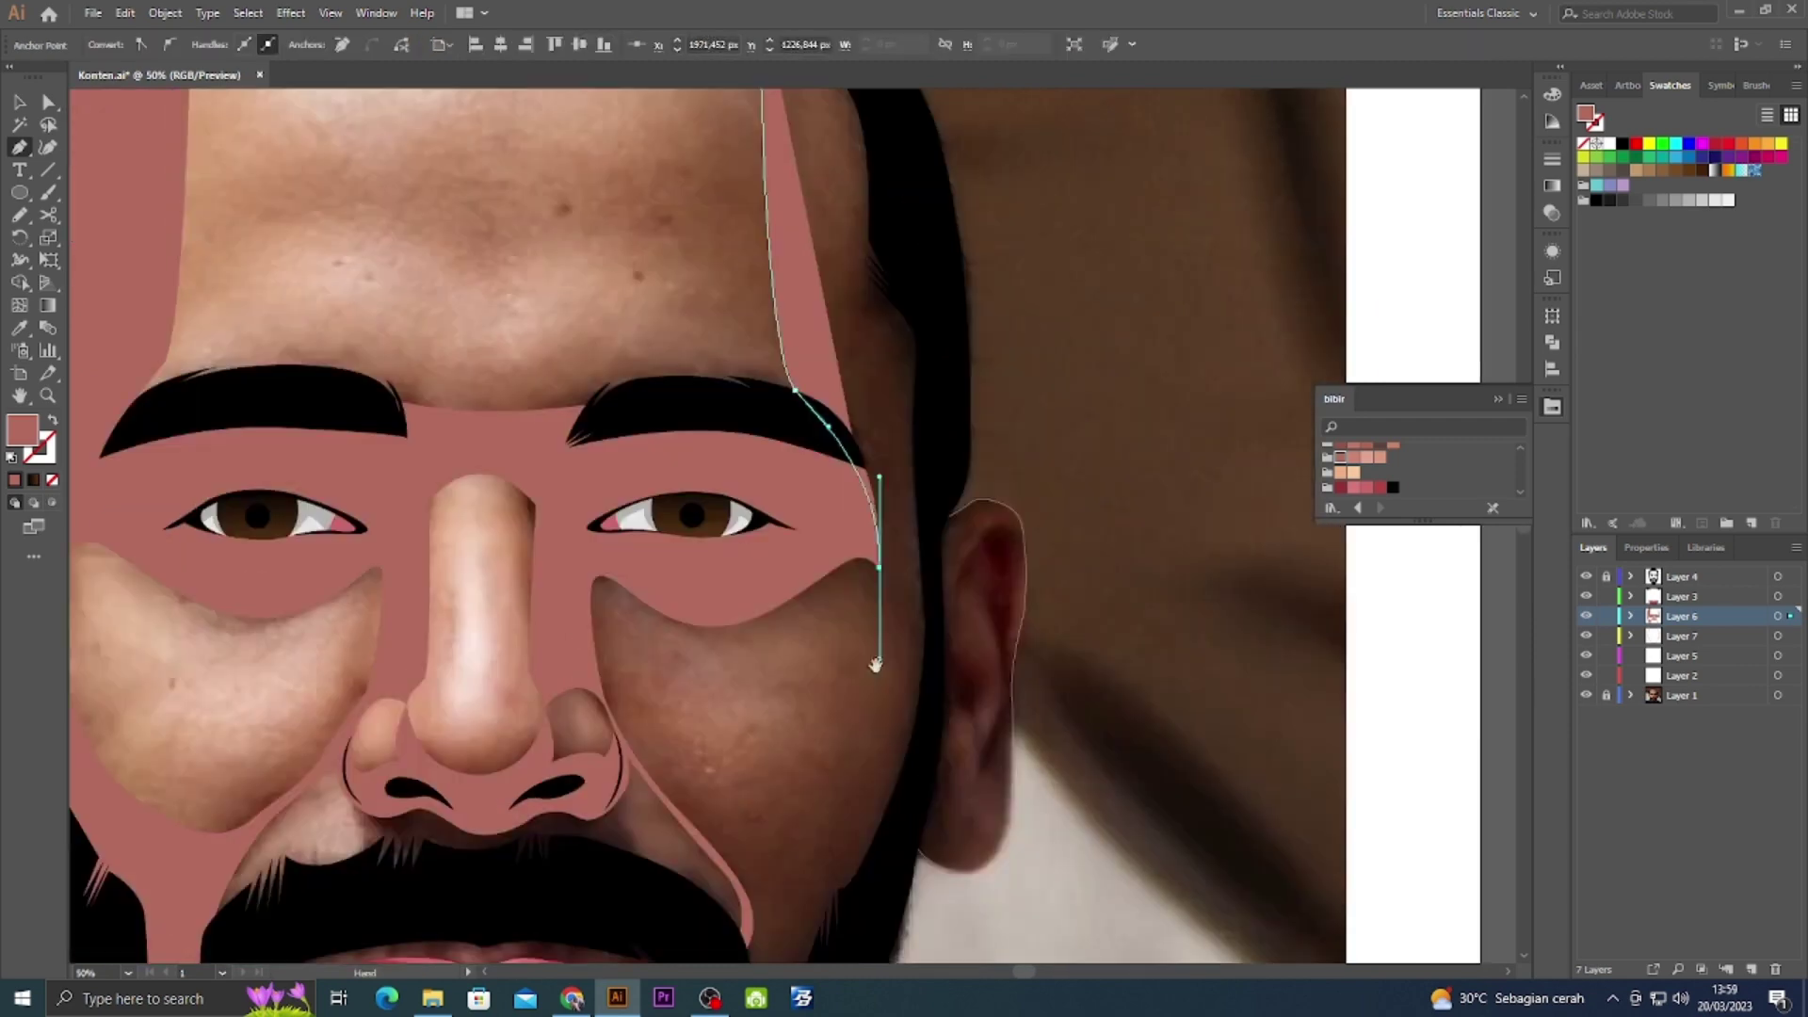
scroll(866, 820, down, 2)
drag(838, 746, 765, 774)
scroll(765, 774, down, 3)
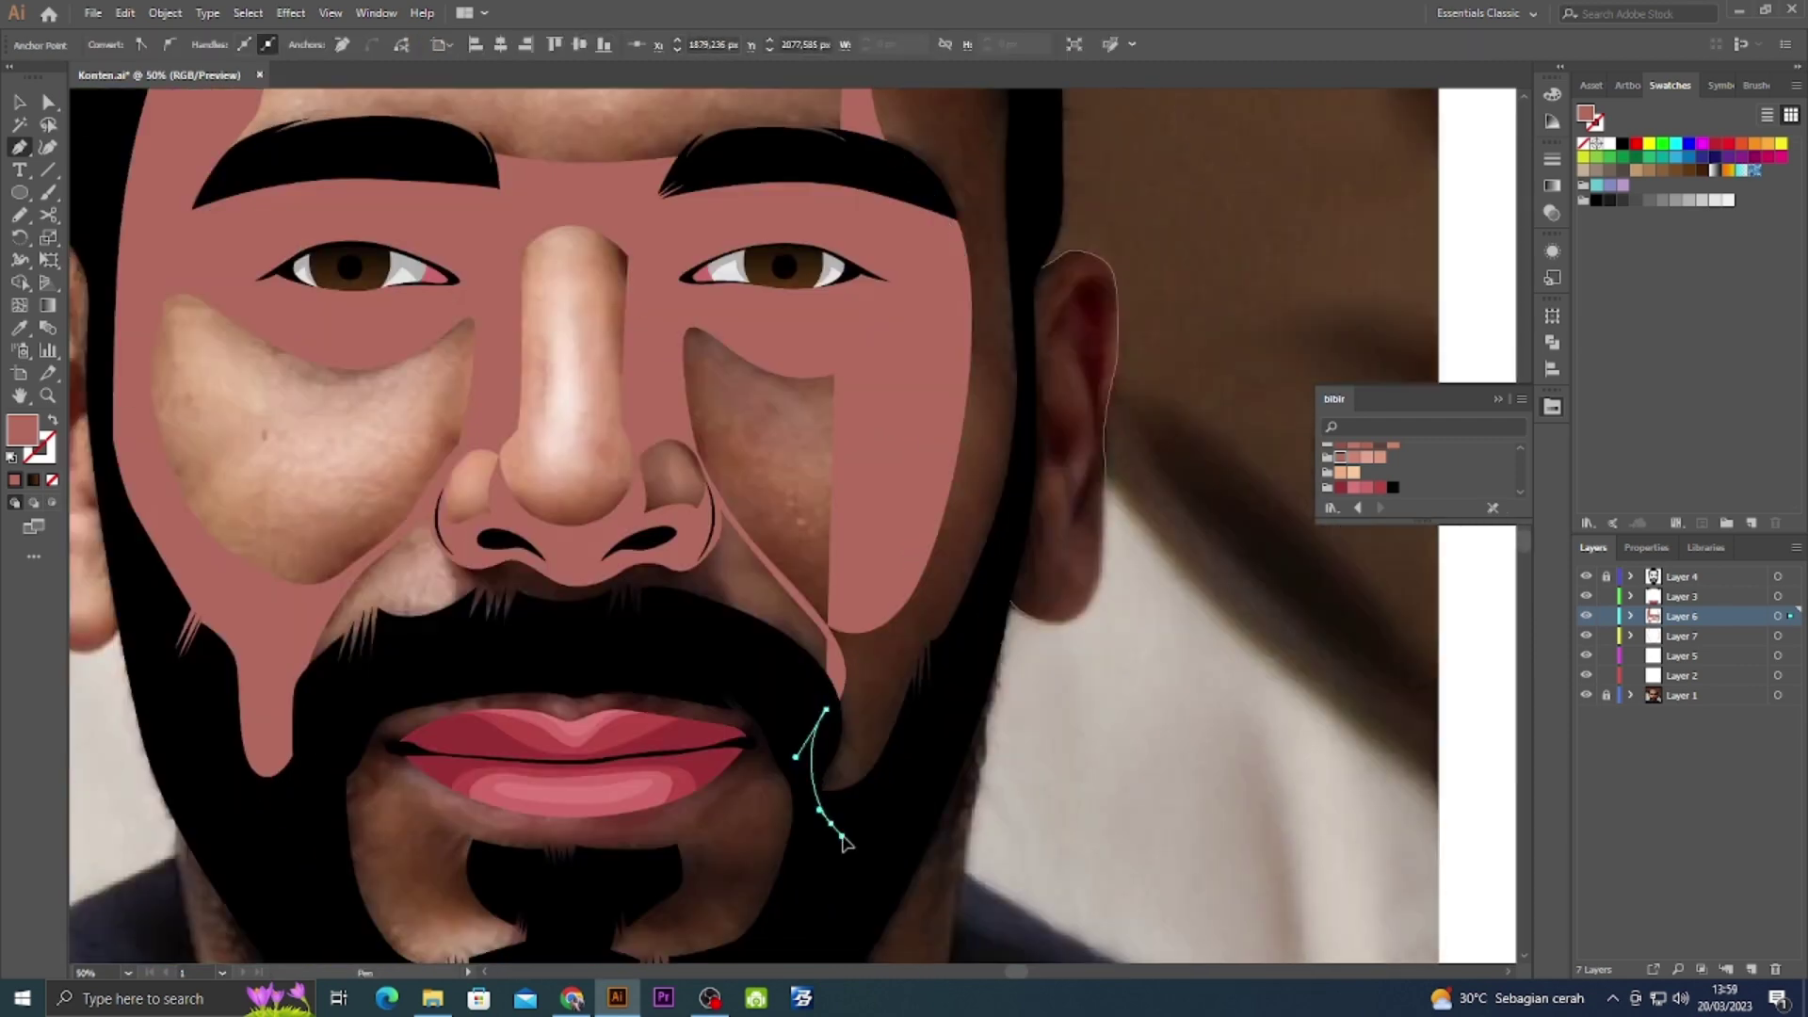
scroll(848, 734, up, 3)
drag(942, 676, 927, 717)
scroll(927, 717, up, 5)
scroll(899, 565, up, 3)
Continue the outline along the hair edge up the hairline and finish the path.
click(876, 716)
click(860, 623)
drag(842, 543, 824, 464)
drag(701, 343, 720, 360)
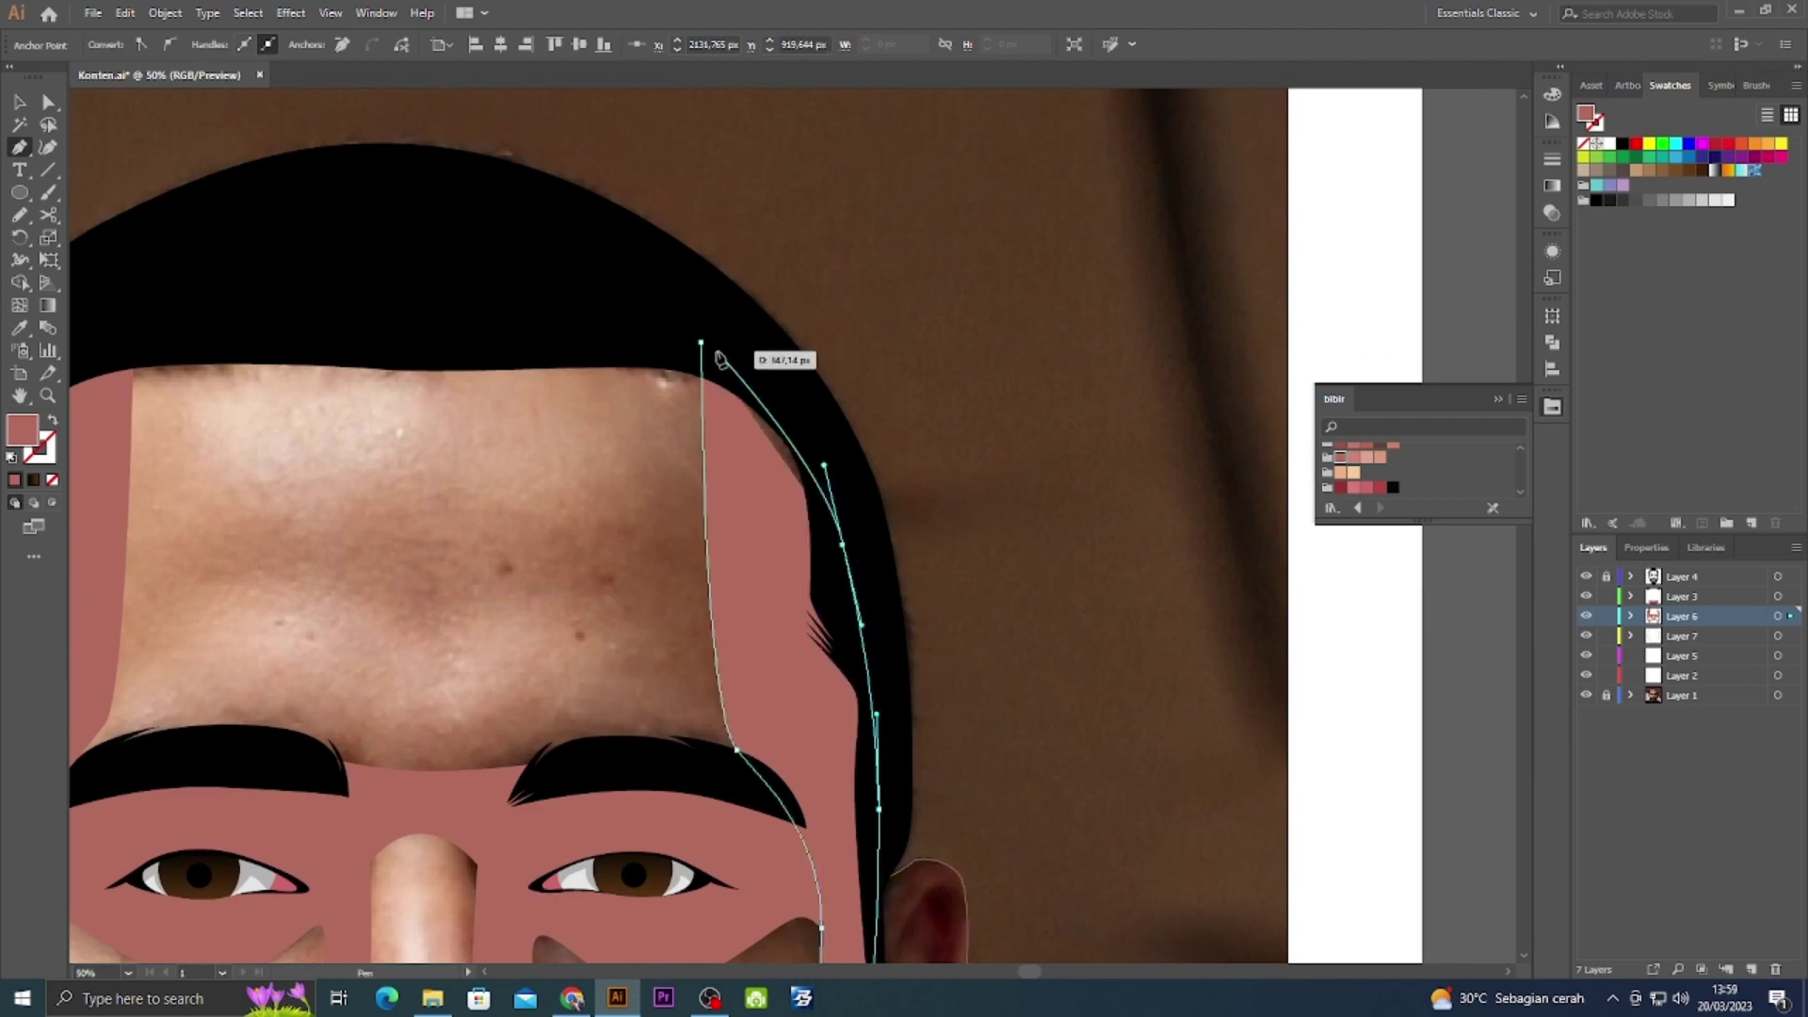
scroll(700, 346, down, 4)
scroll(701, 346, left, 3)
scroll(875, 698, down, 4)
scroll(876, 699, left, 2)
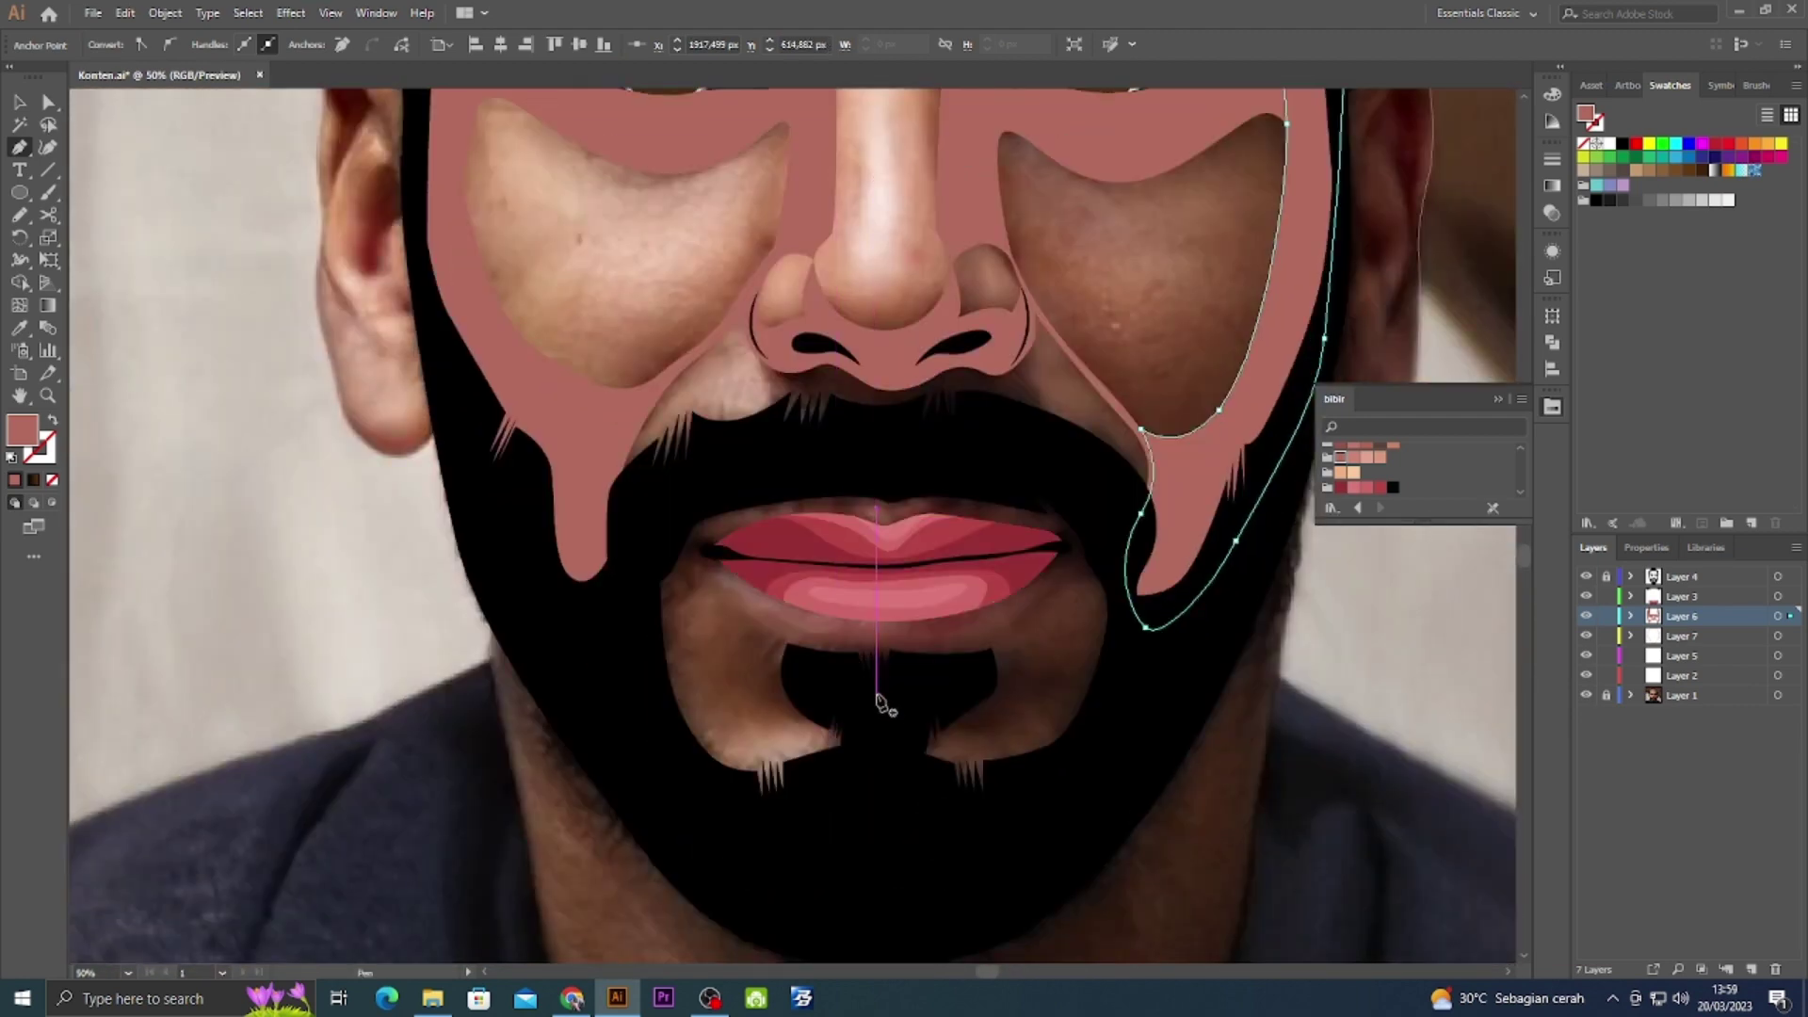
key(v)
key(ctrl+1)
Draw a curved skin shape at the lower lip corner.
scroll(718, 525, down, 5)
click(676, 632)
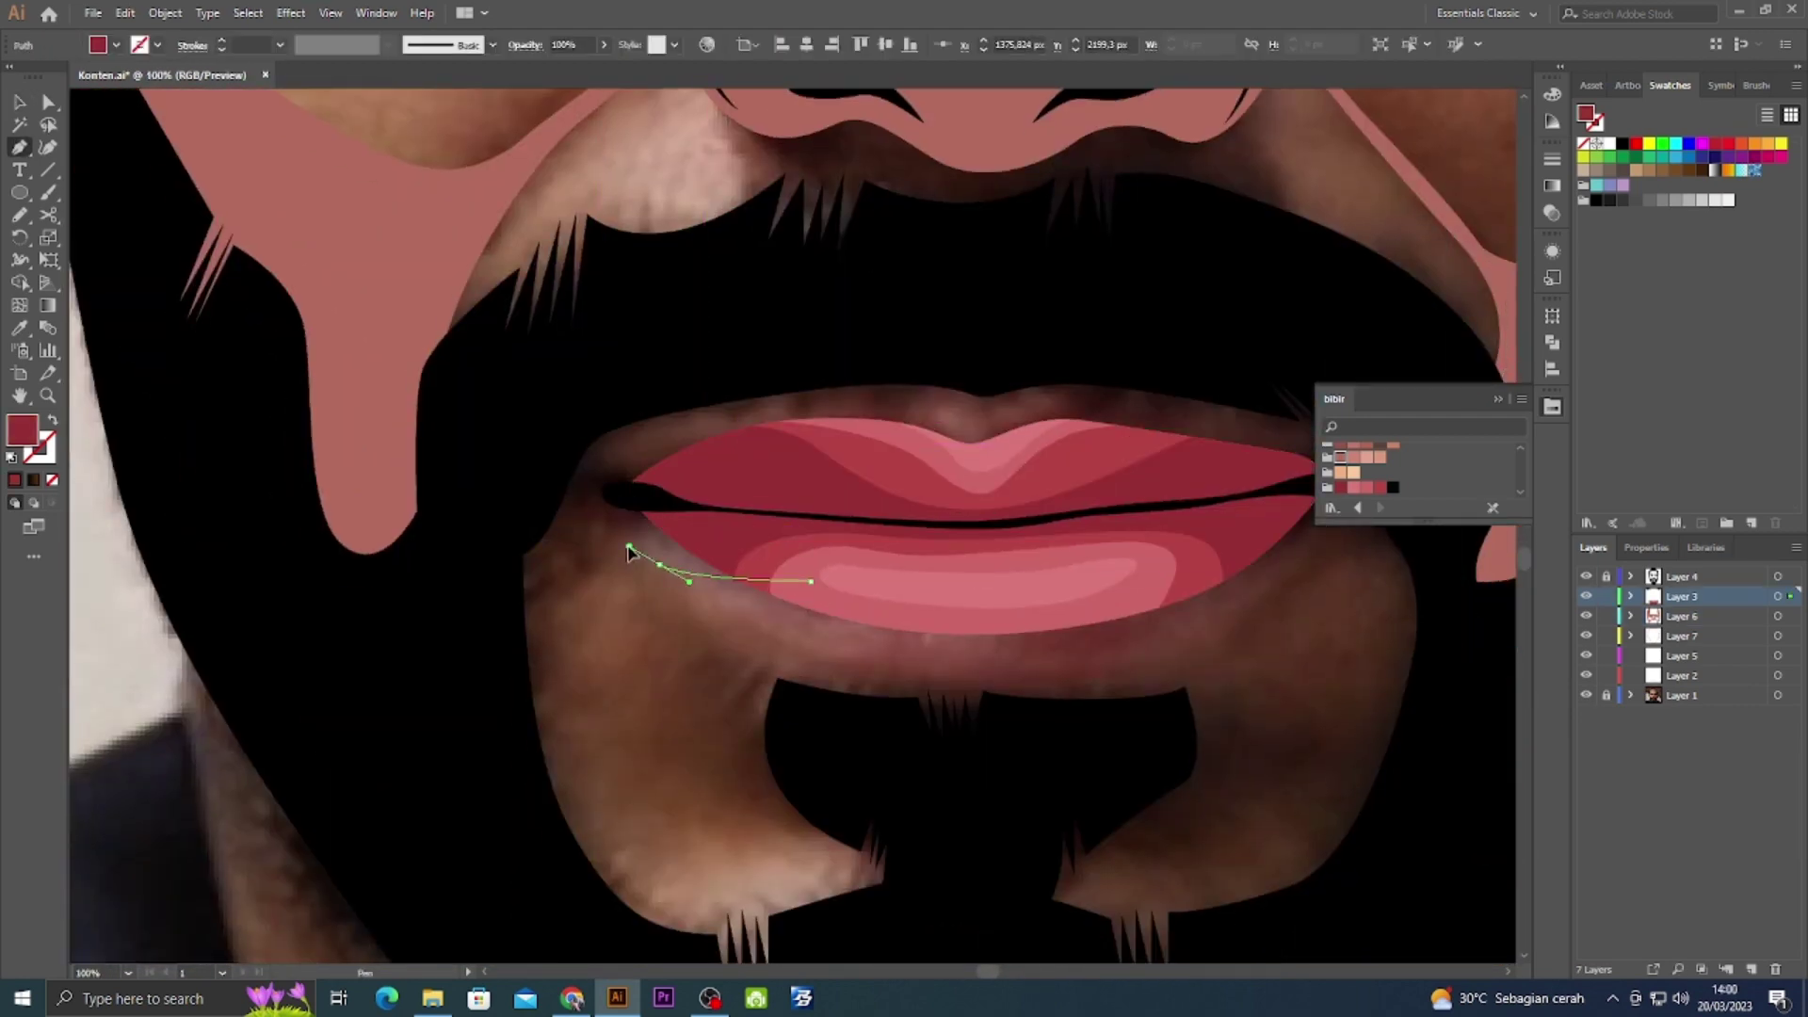
click(629, 548)
scroll(649, 602, up, 1)
scroll(650, 602, left, 2)
key(ctrl+z)
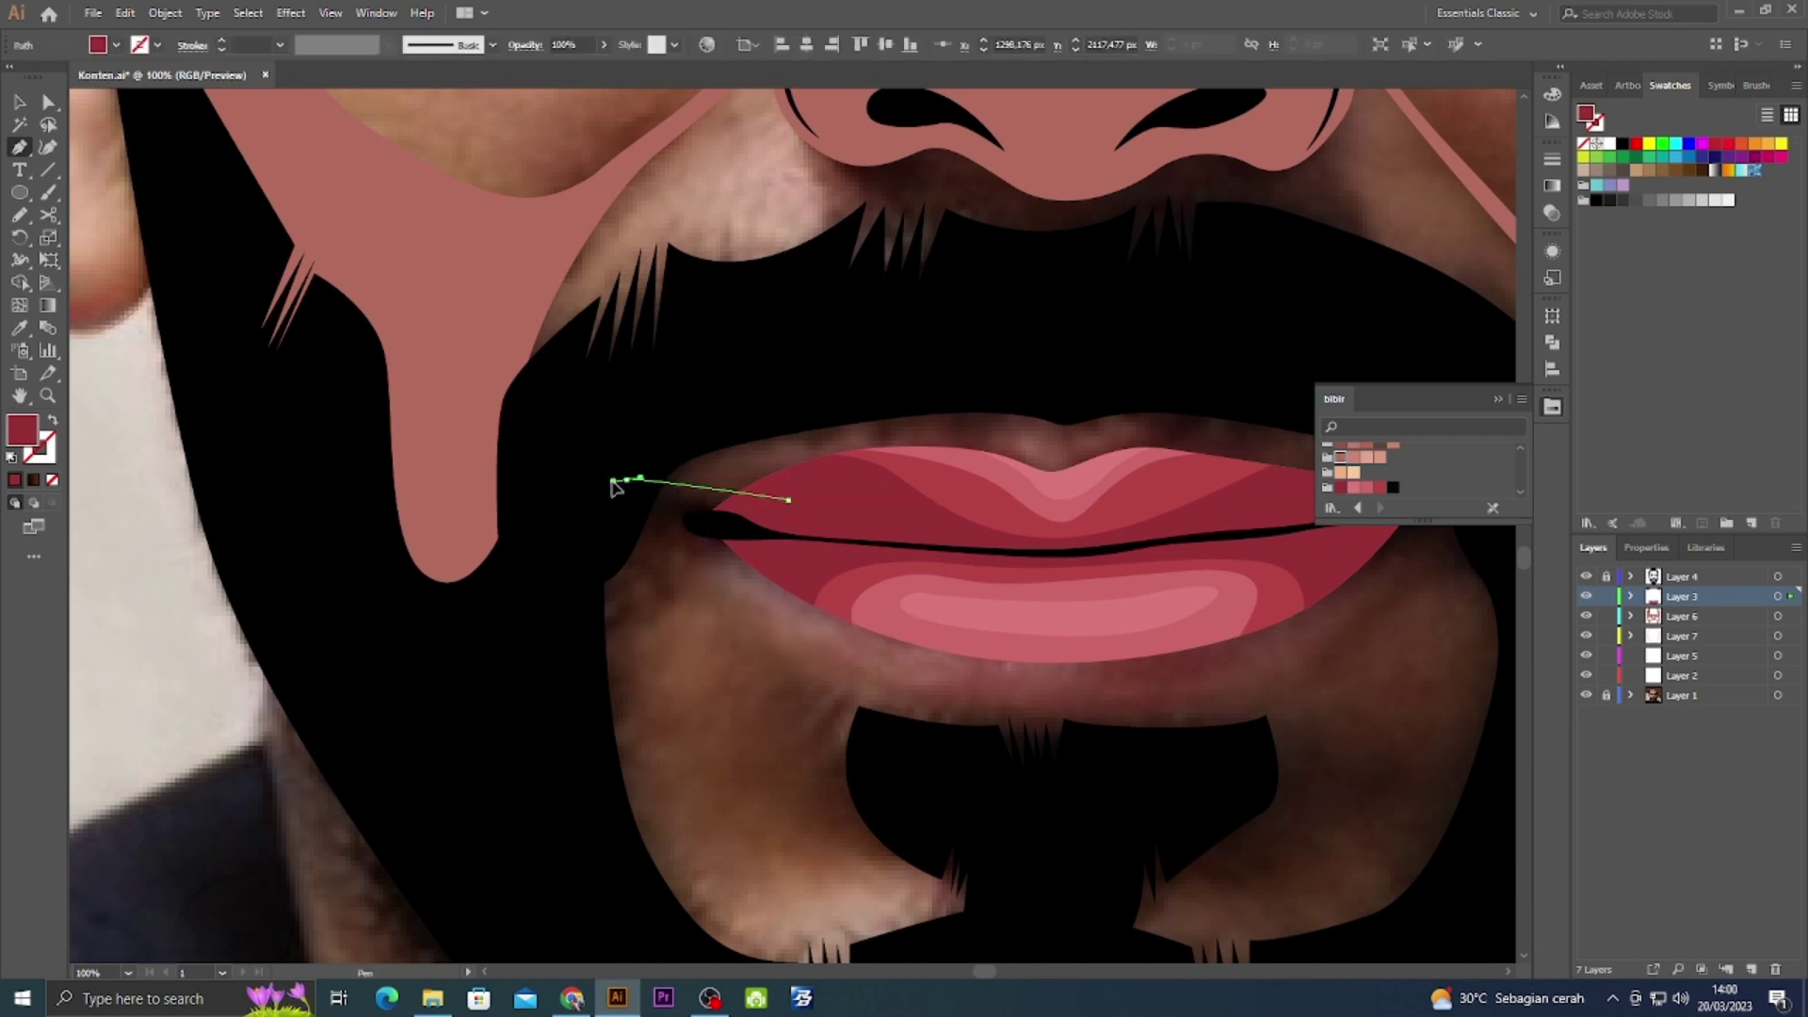
drag(563, 566, 556, 657)
drag(667, 447, 789, 494)
drag(601, 729, 606, 678)
scroll(606, 678, down, 2)
key(ctrl+shift+a)
Draw the chin shape down the goatee's left side and under the lower lip.
scroll(612, 640, up, 3)
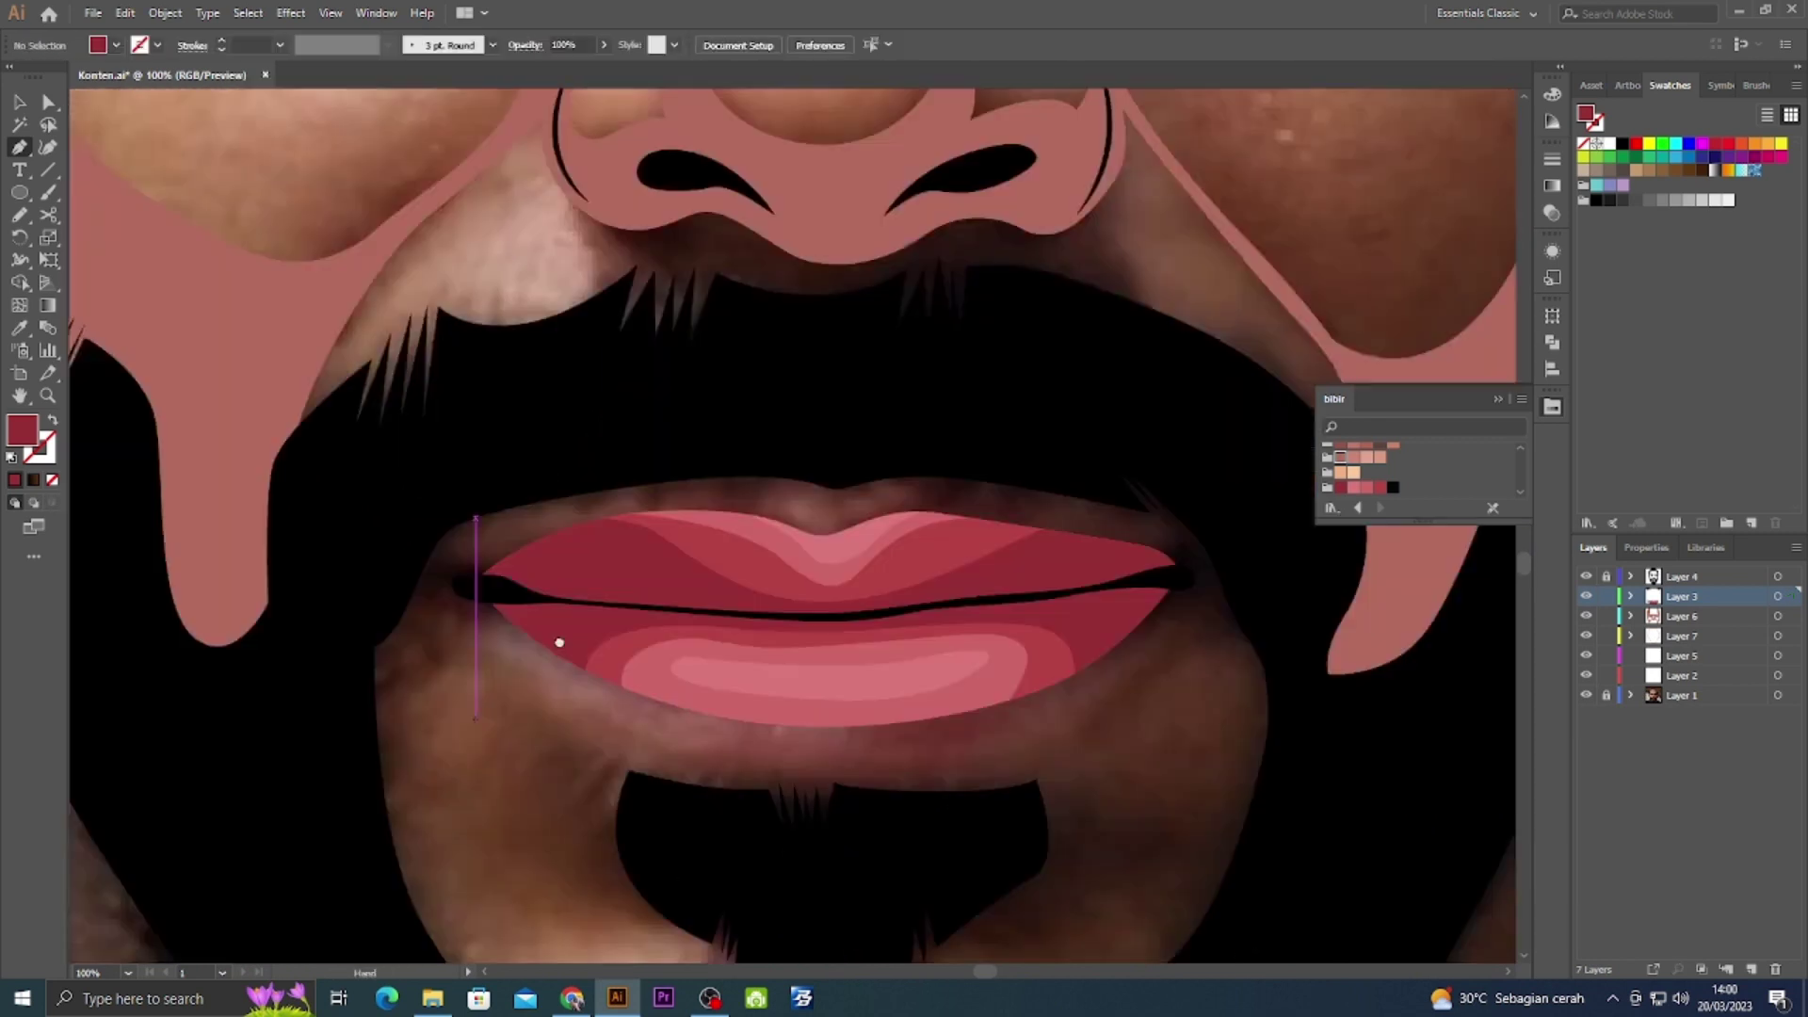
scroll(649, 664, down, 3)
drag(570, 807, 569, 807)
click(537, 650)
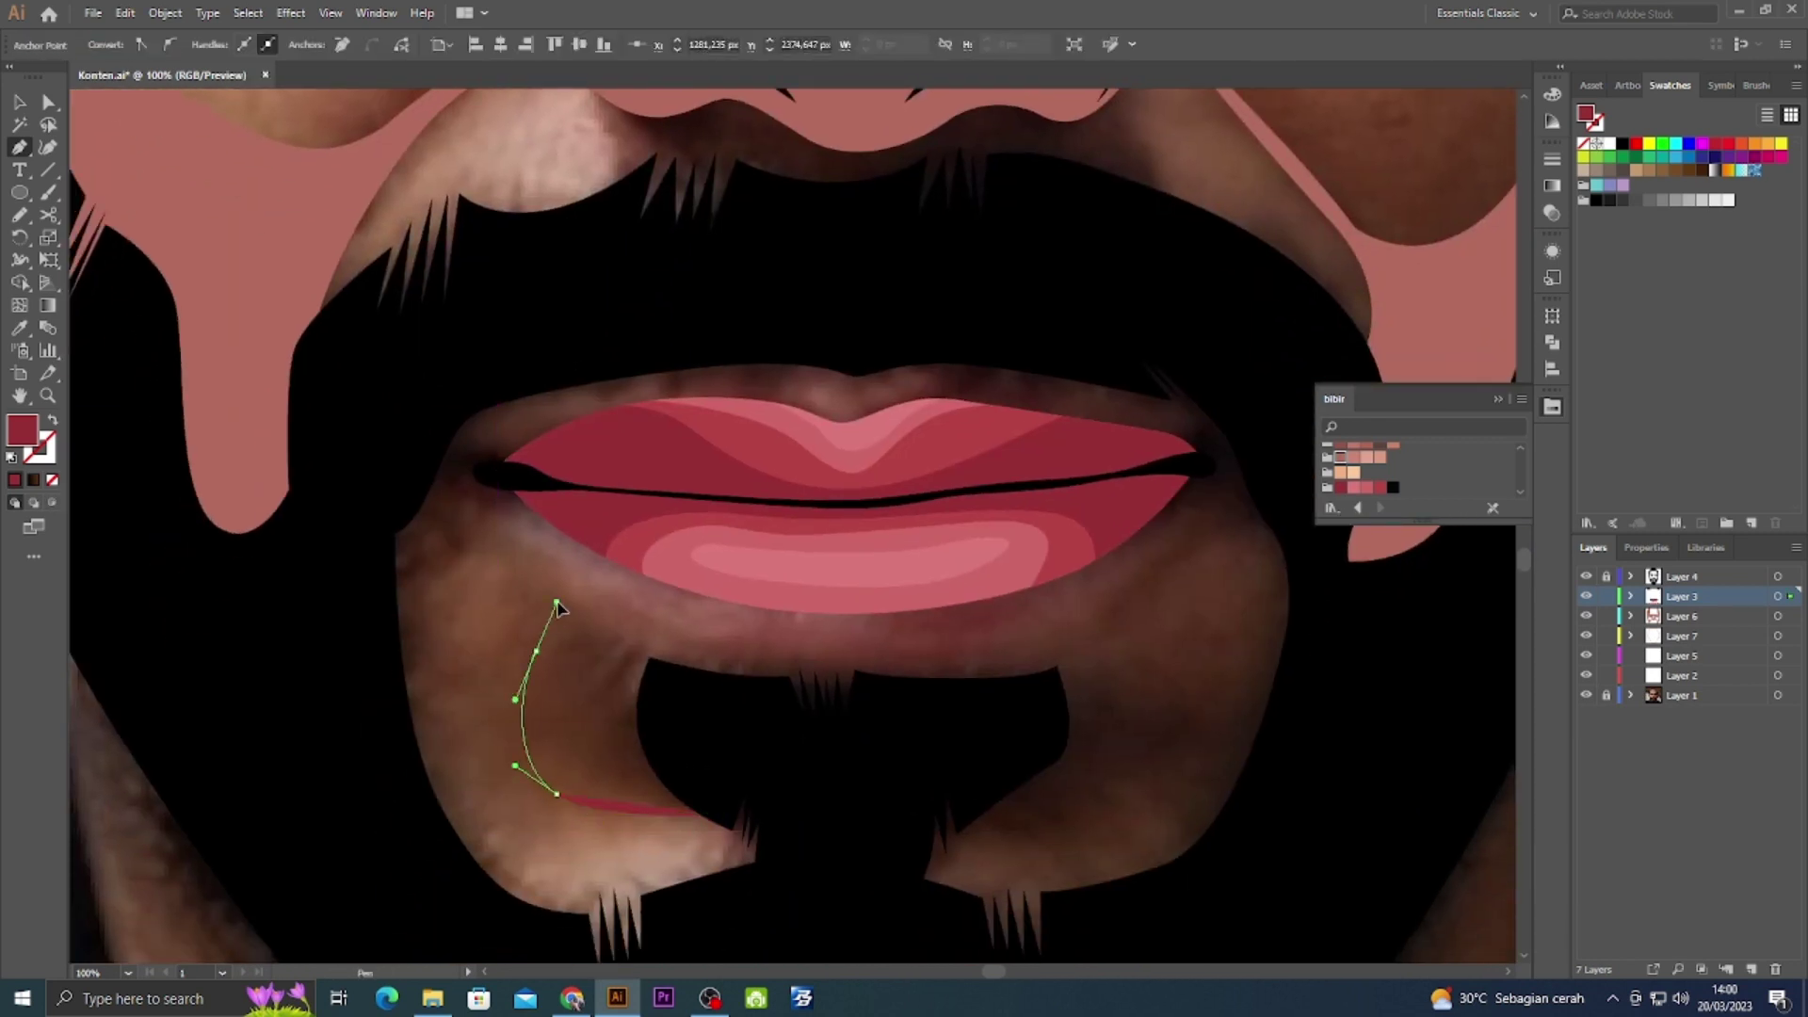
drag(558, 601, 576, 595)
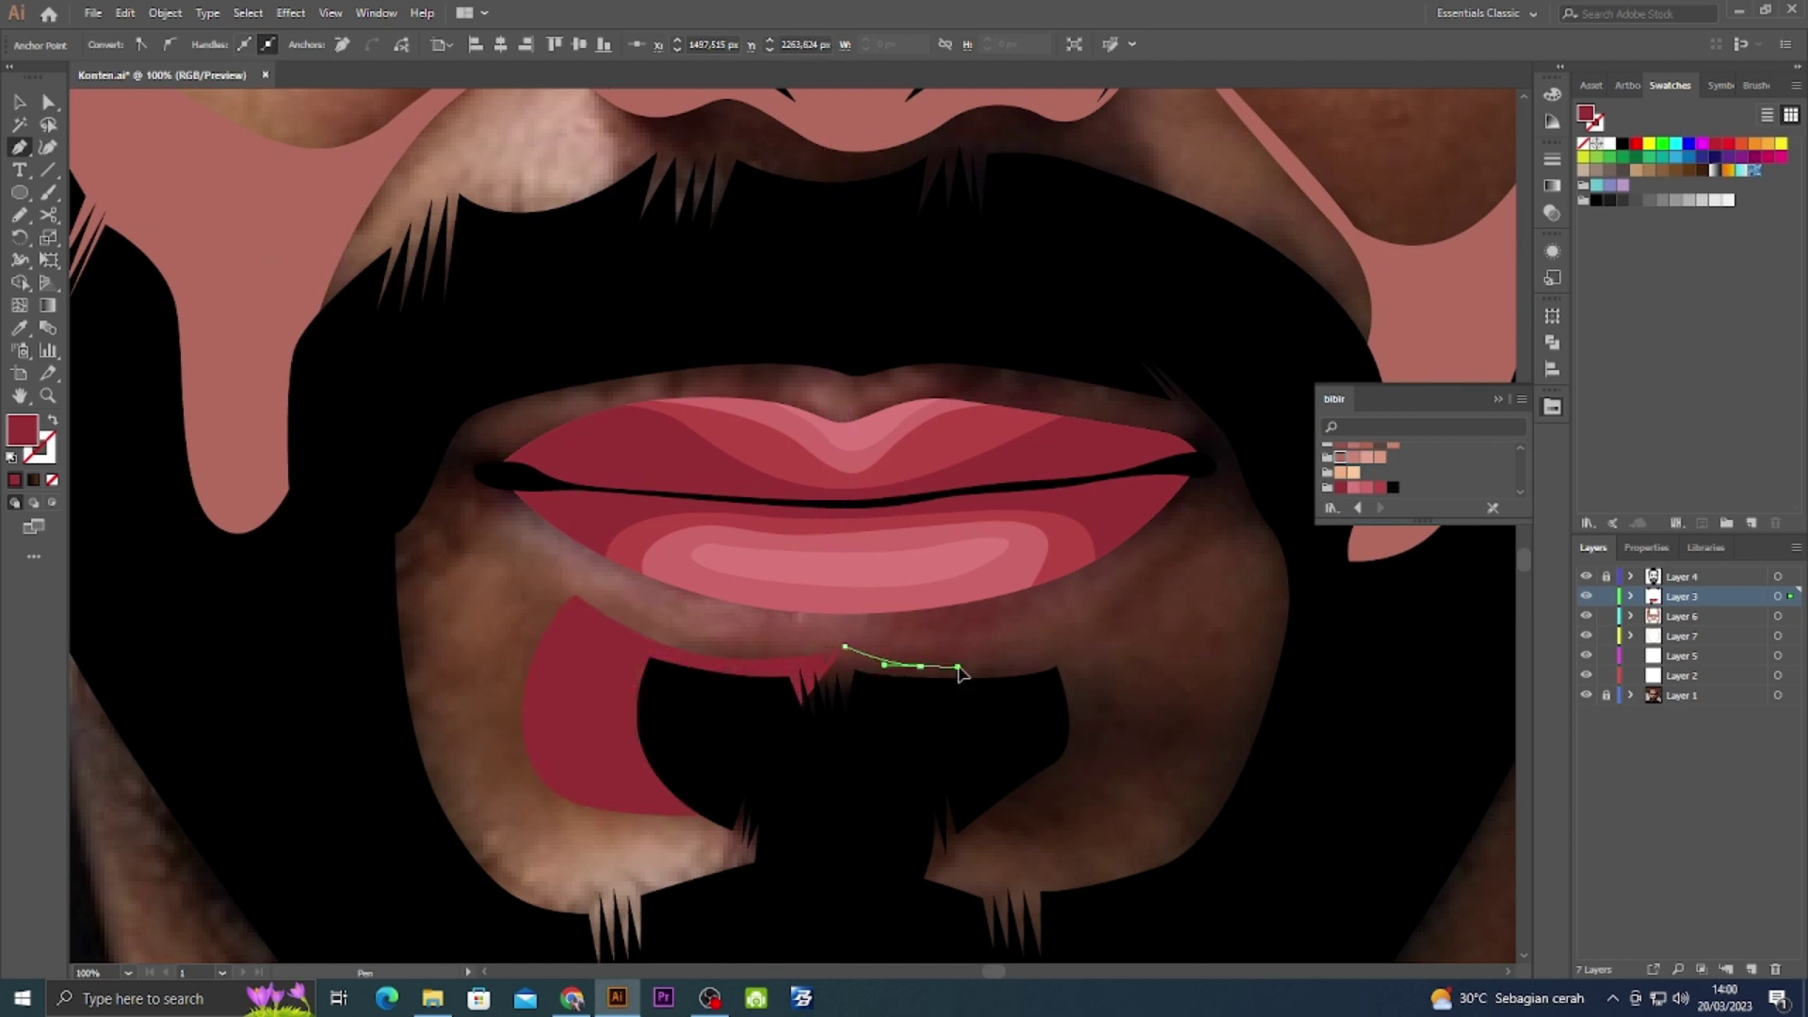
click(1097, 641)
drag(1154, 700, 1151, 729)
mouse_move(1065, 832)
mouse_down()
mouse_move(1012, 850)
mouse_move(1004, 891)
mouse_up()
click(979, 852)
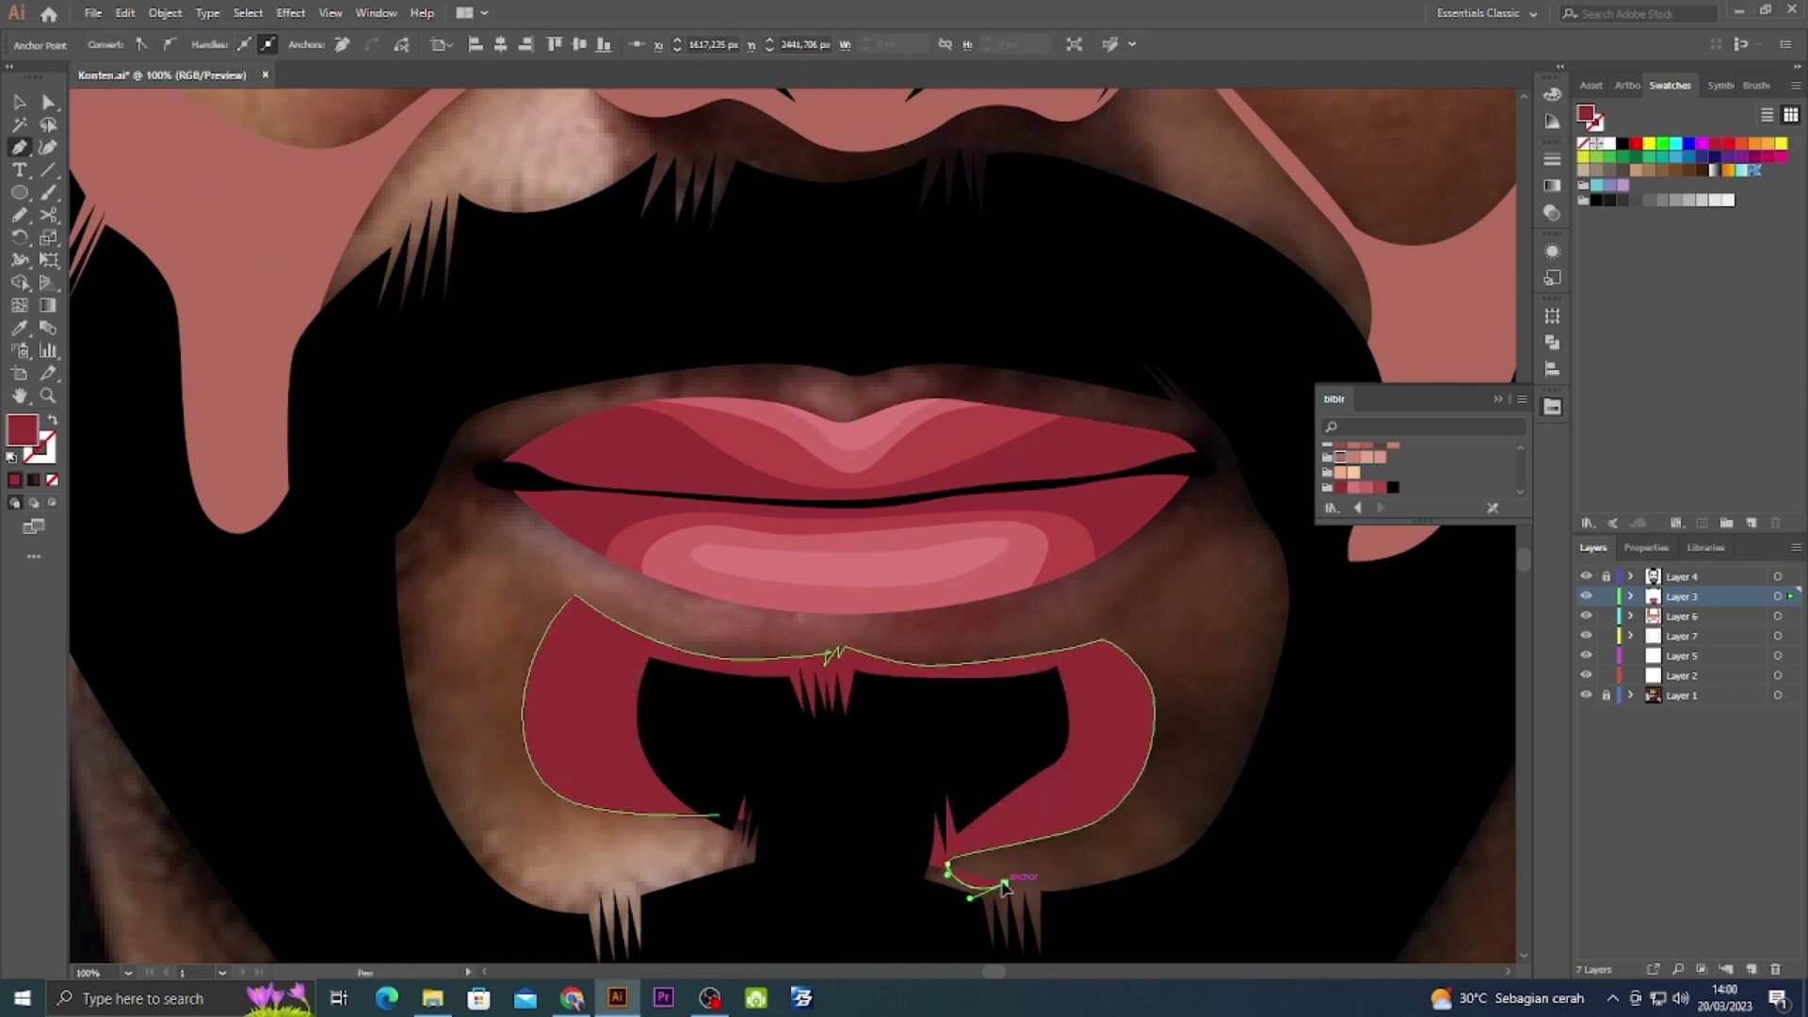
key(Escape)
click(1036, 872)
Add shapes on the chin's right side and goatee centre, then eyedropper skin pink onto them.
drag(1151, 836, 1190, 803)
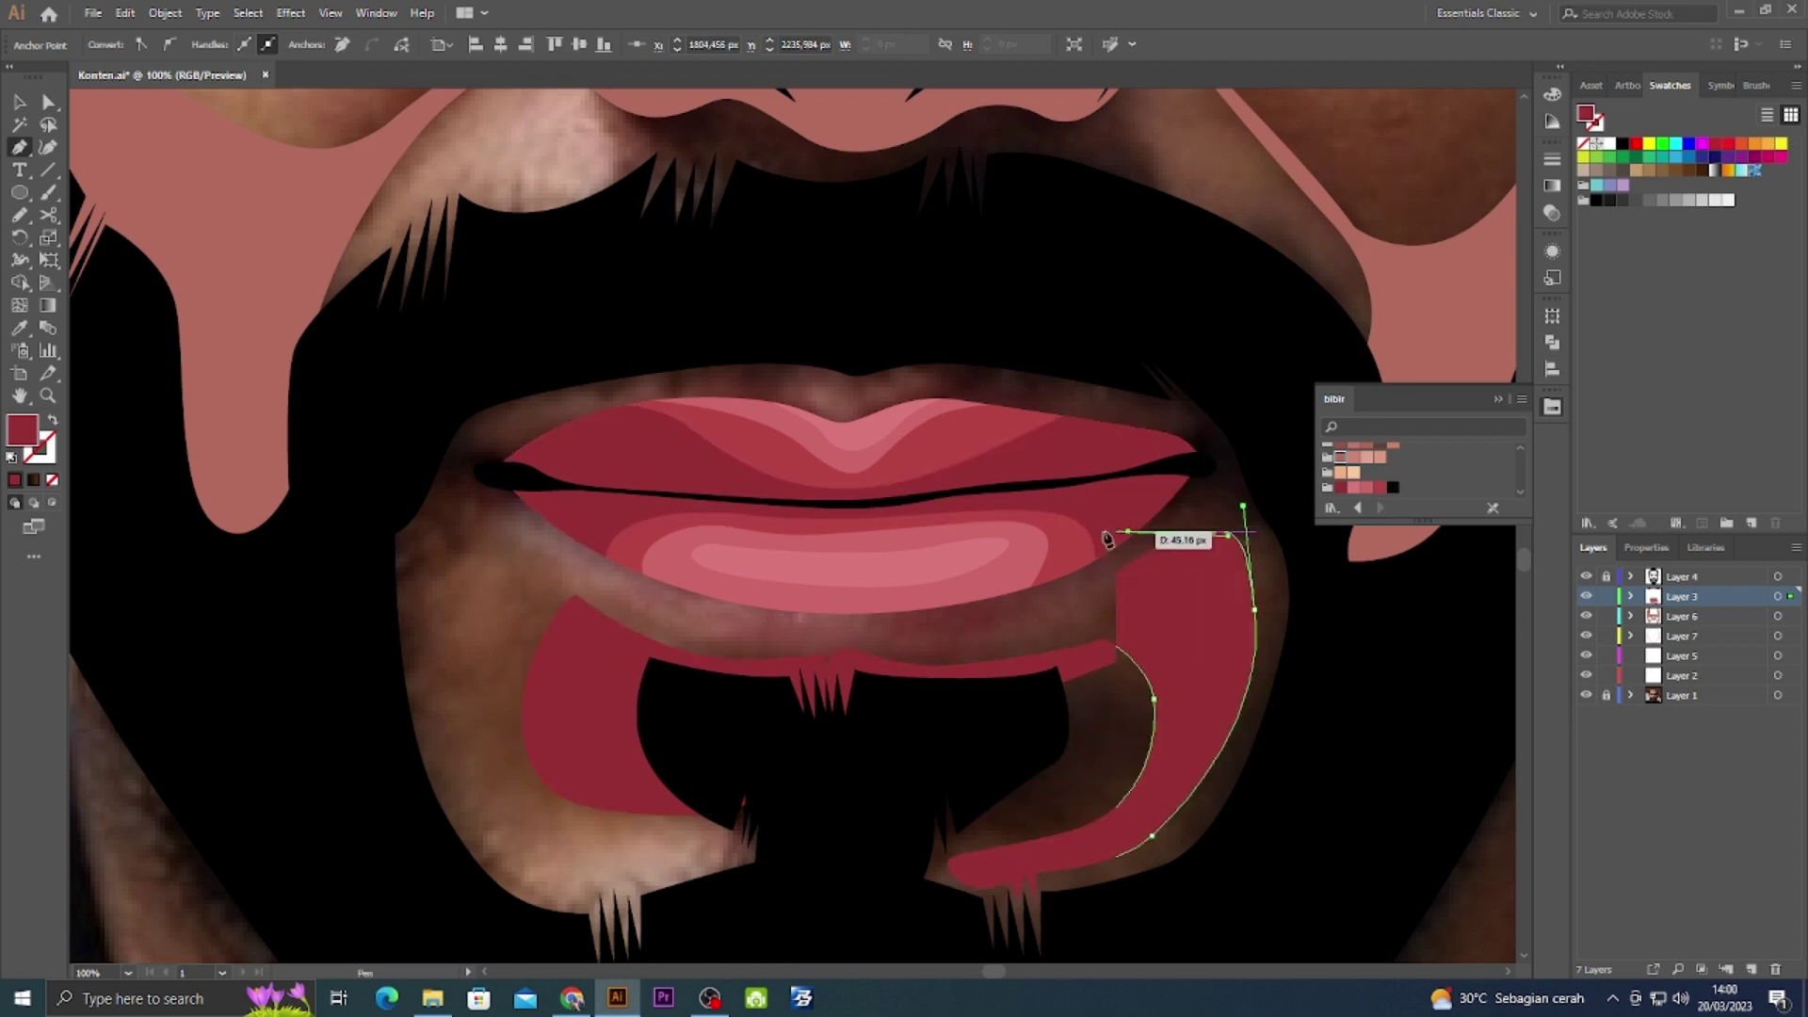
key(Escape)
scroll(941, 565, down, 3)
drag(842, 862, 713, 844)
drag(530, 759, 484, 732)
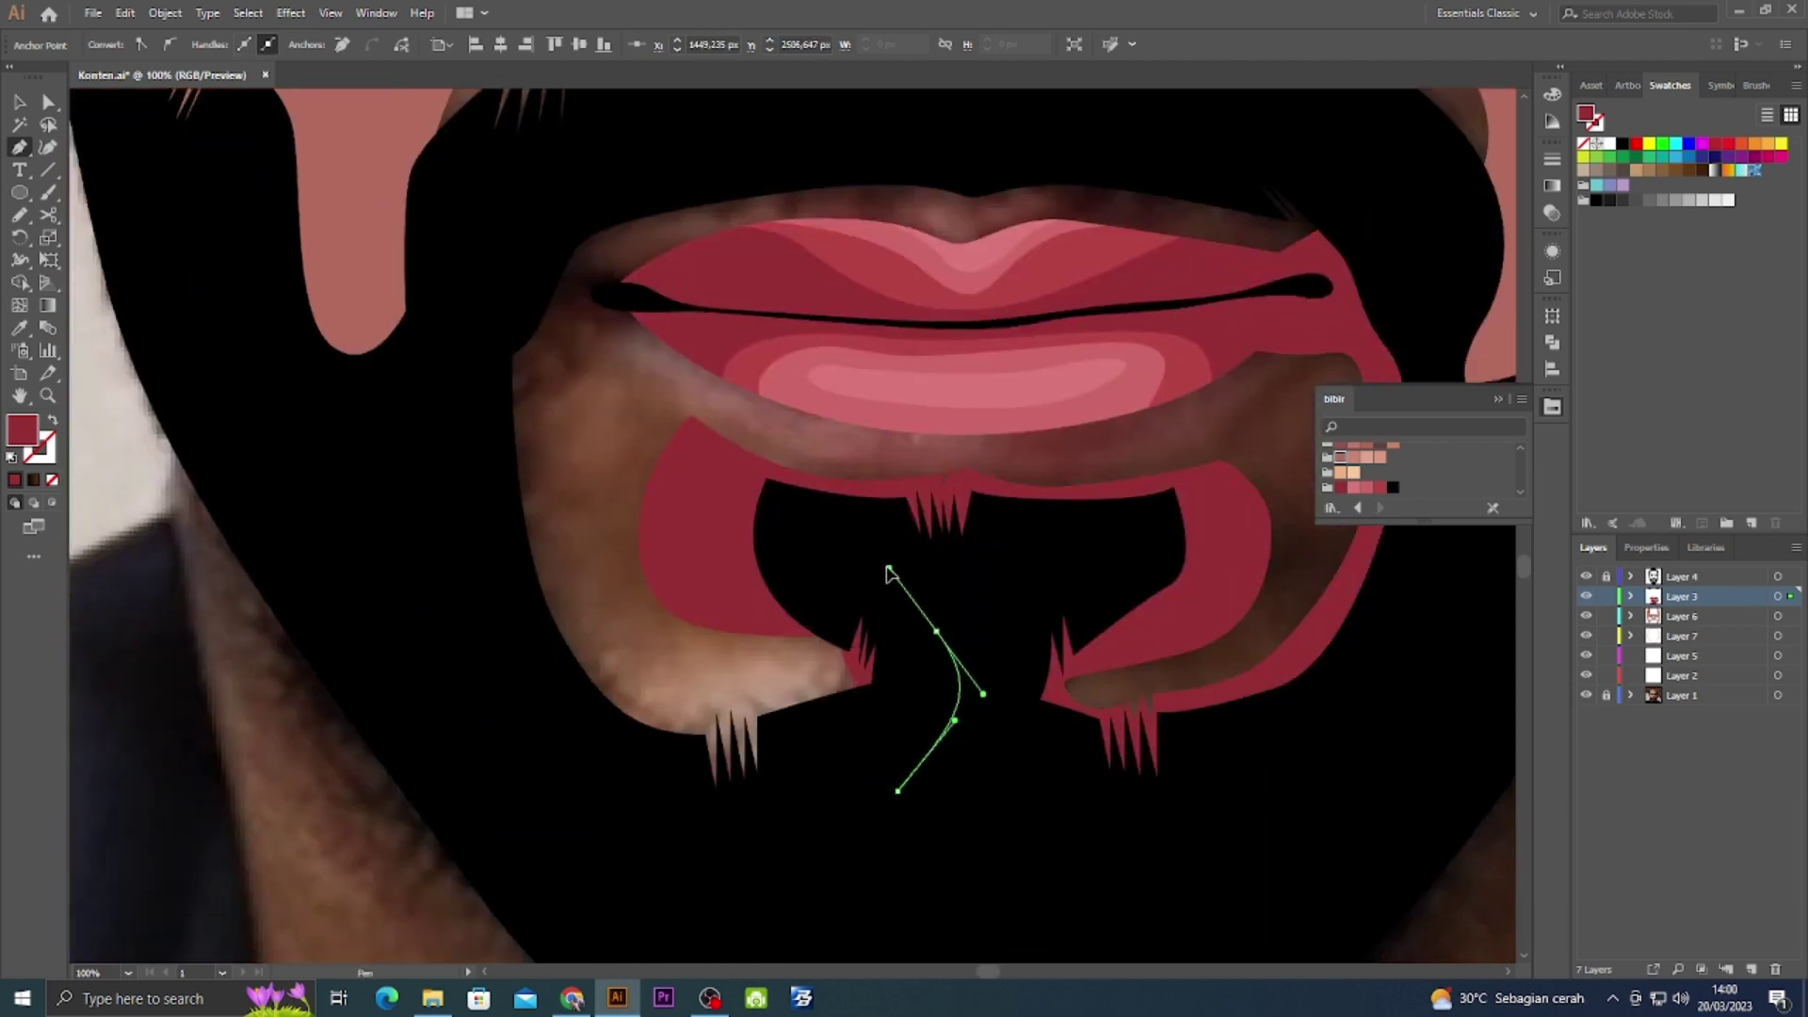
key(ctrl+a)
key(i)
click(391, 302)
Draw another skin shape to the left of the lip.
drag(641, 348, 621, 331)
drag(580, 363, 556, 389)
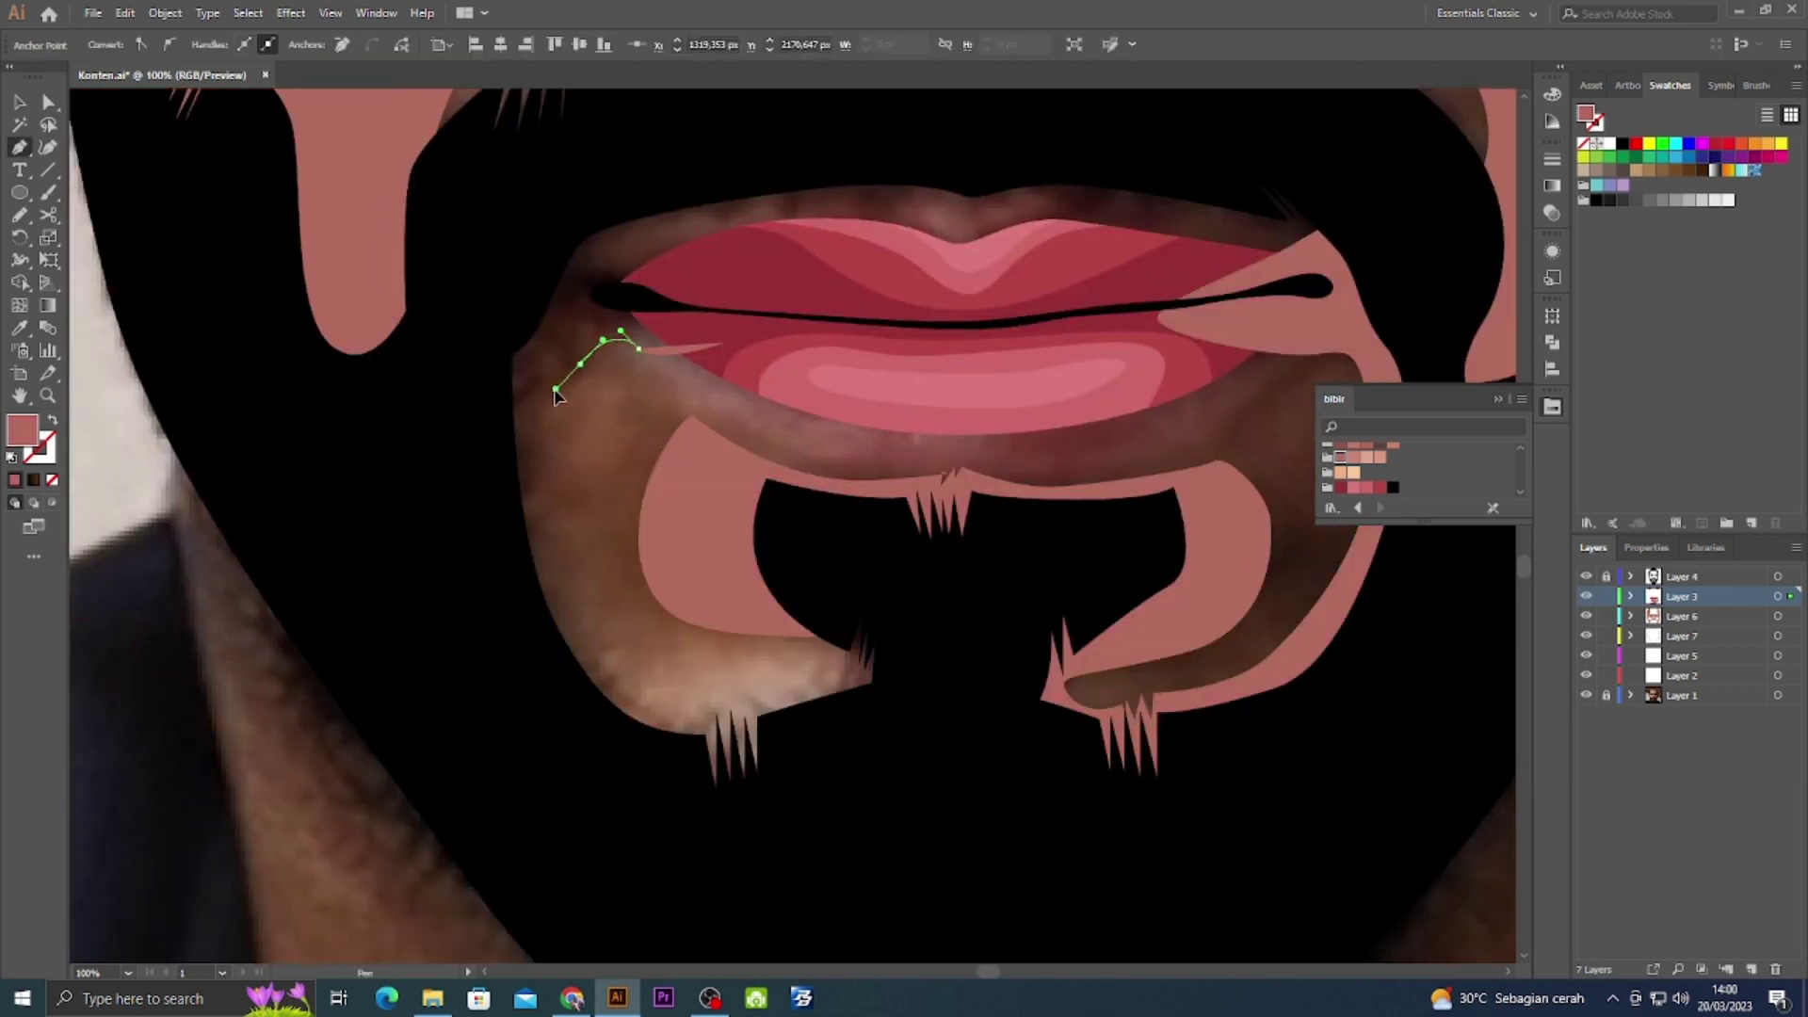
drag(692, 720, 705, 708)
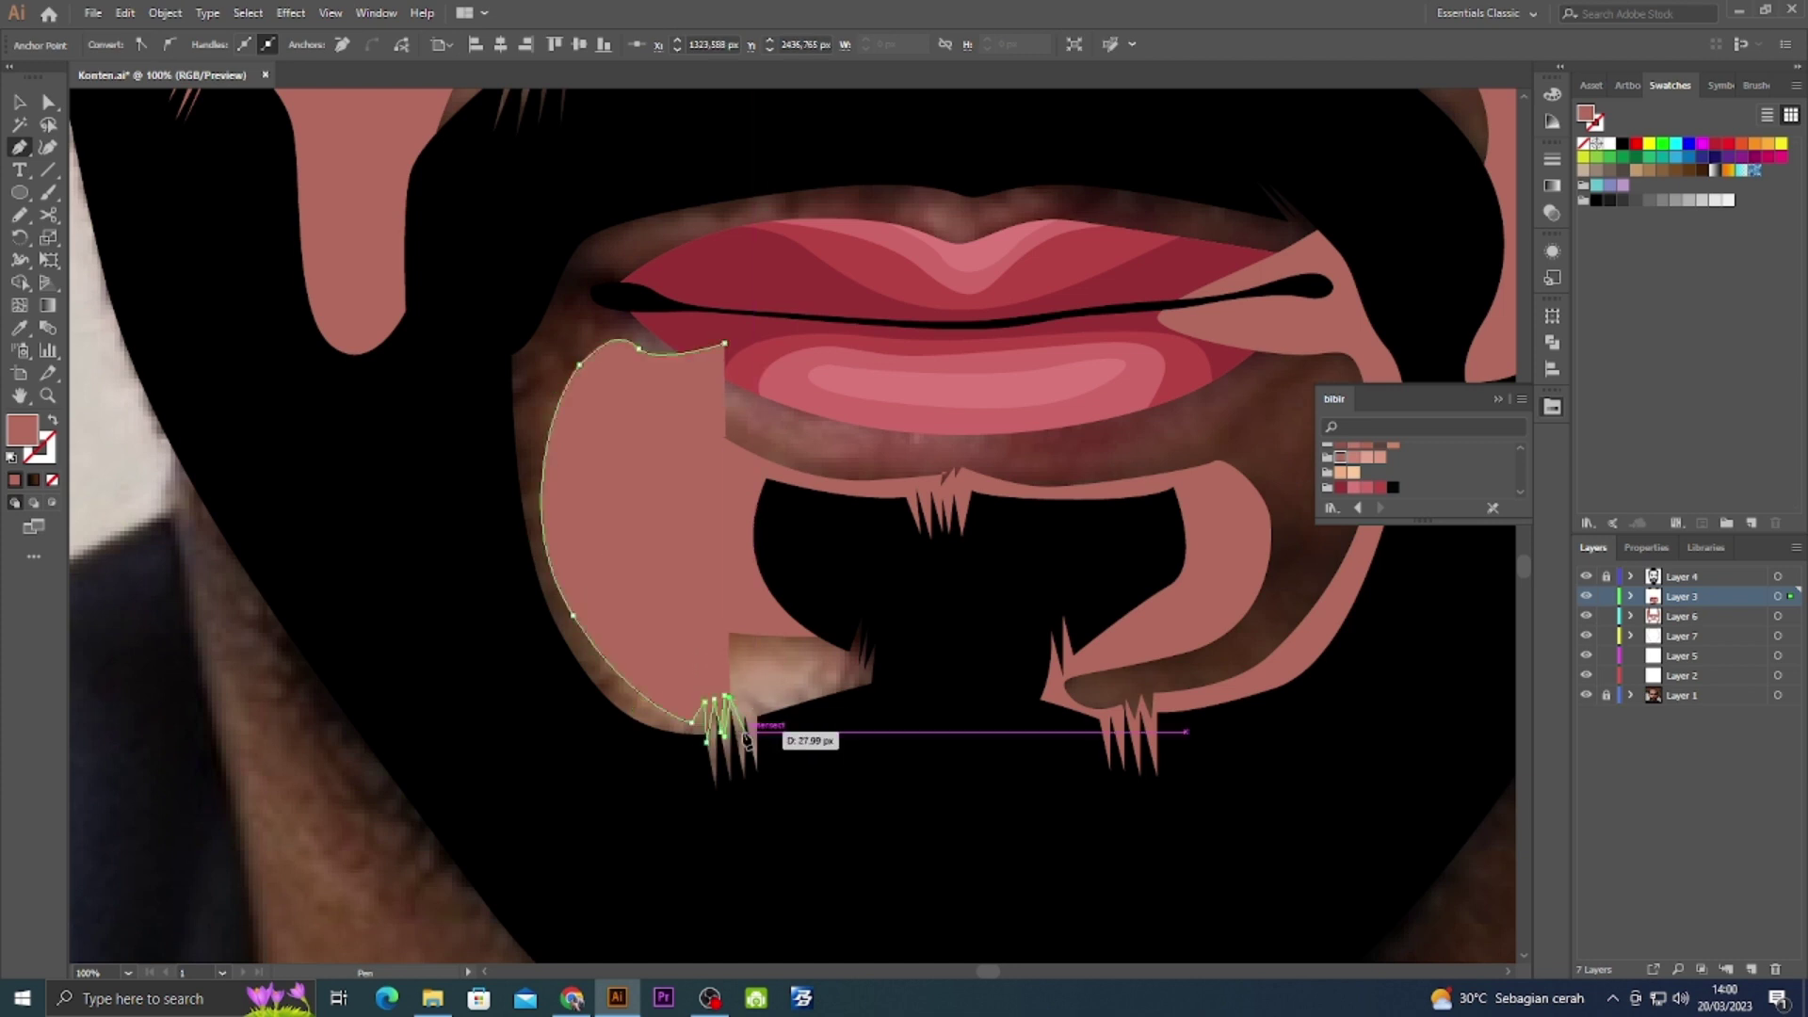
drag(464, 315, 565, 323)
drag(583, 235, 787, 274)
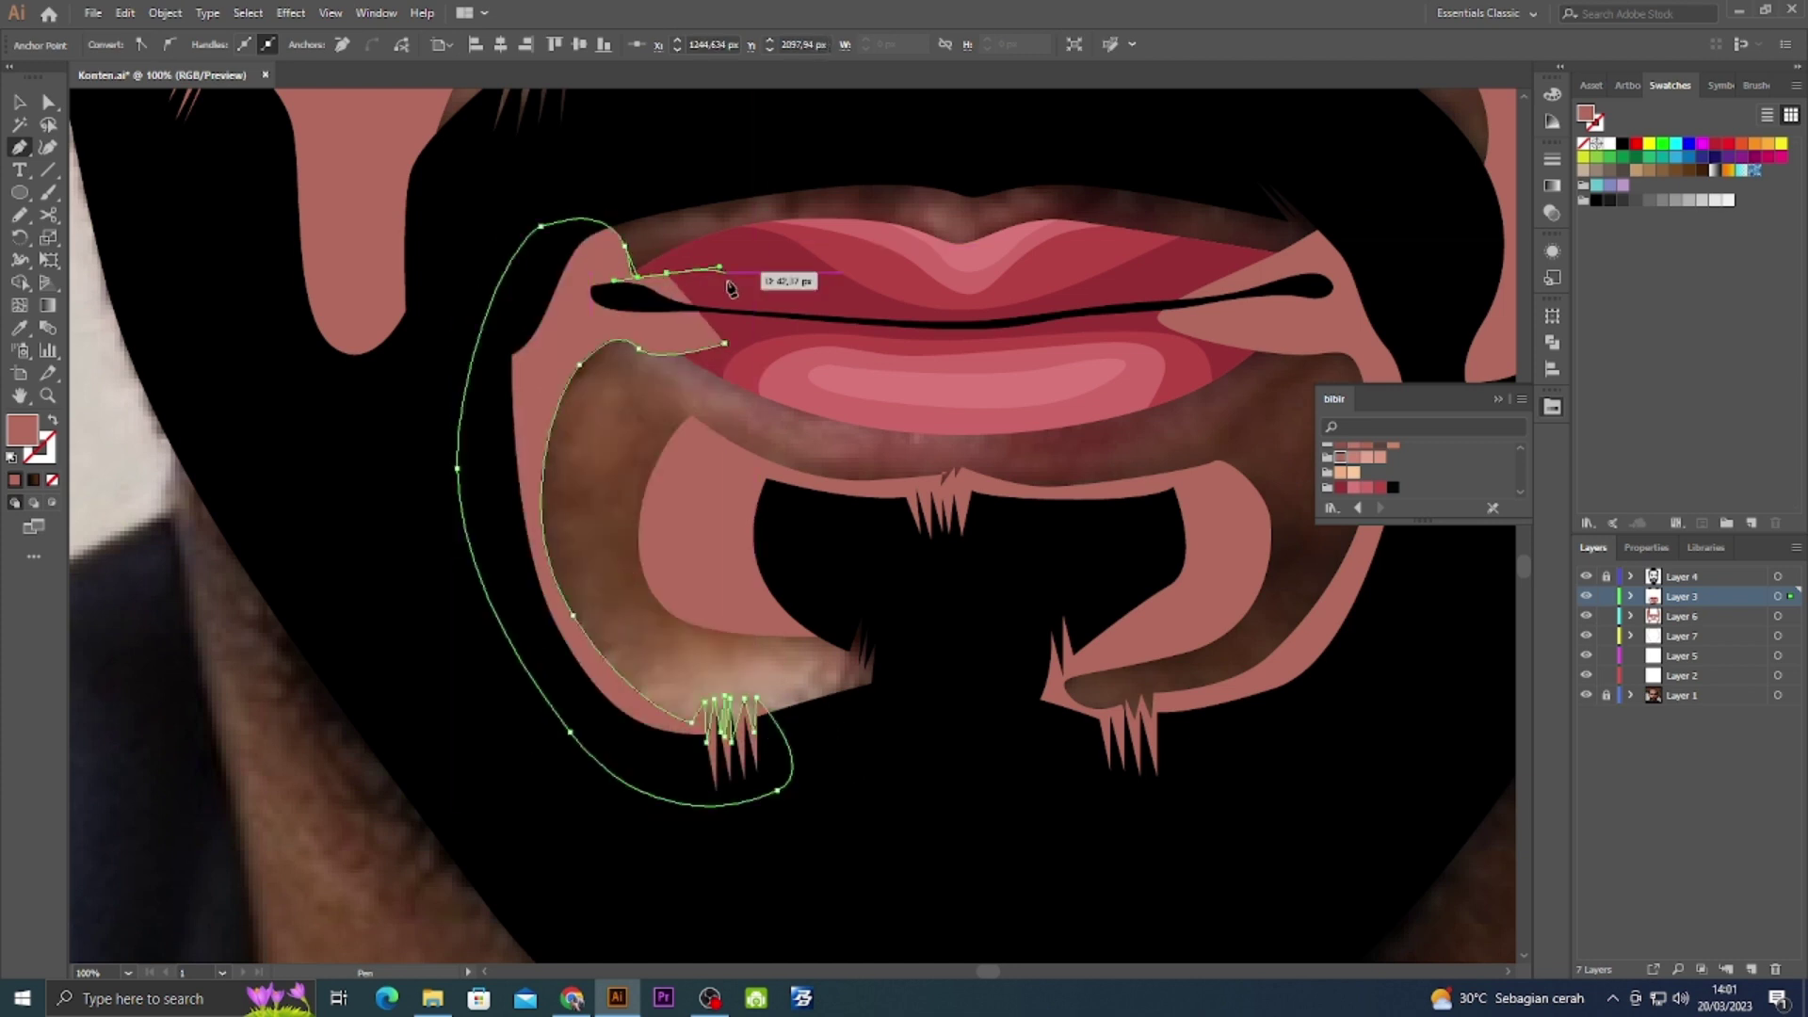
drag(641, 349, 685, 390)
Send the new shape to the back behind the beard, zoom out and expand Layer 3.
key(v)
right_click(1230, 536)
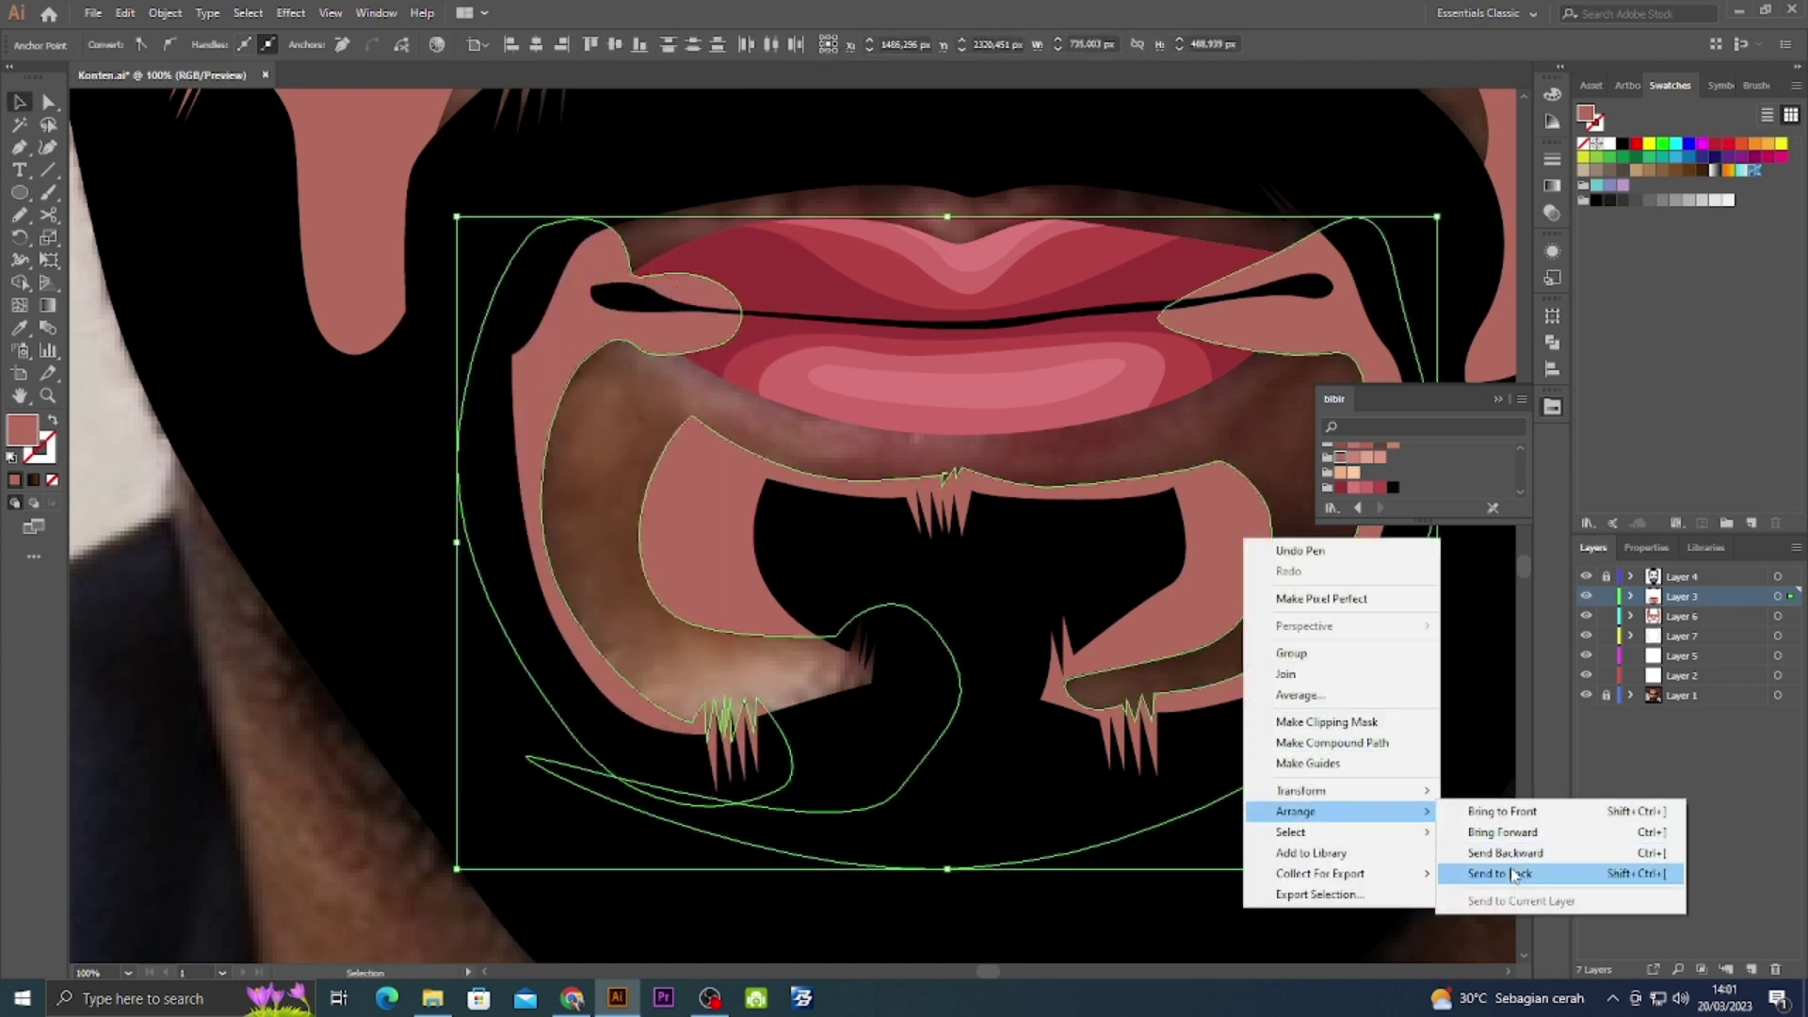
click(1506, 868)
click(623, 559)
key(ctrl+minus)
key(ctrl+minus)
key(ctrl+minus)
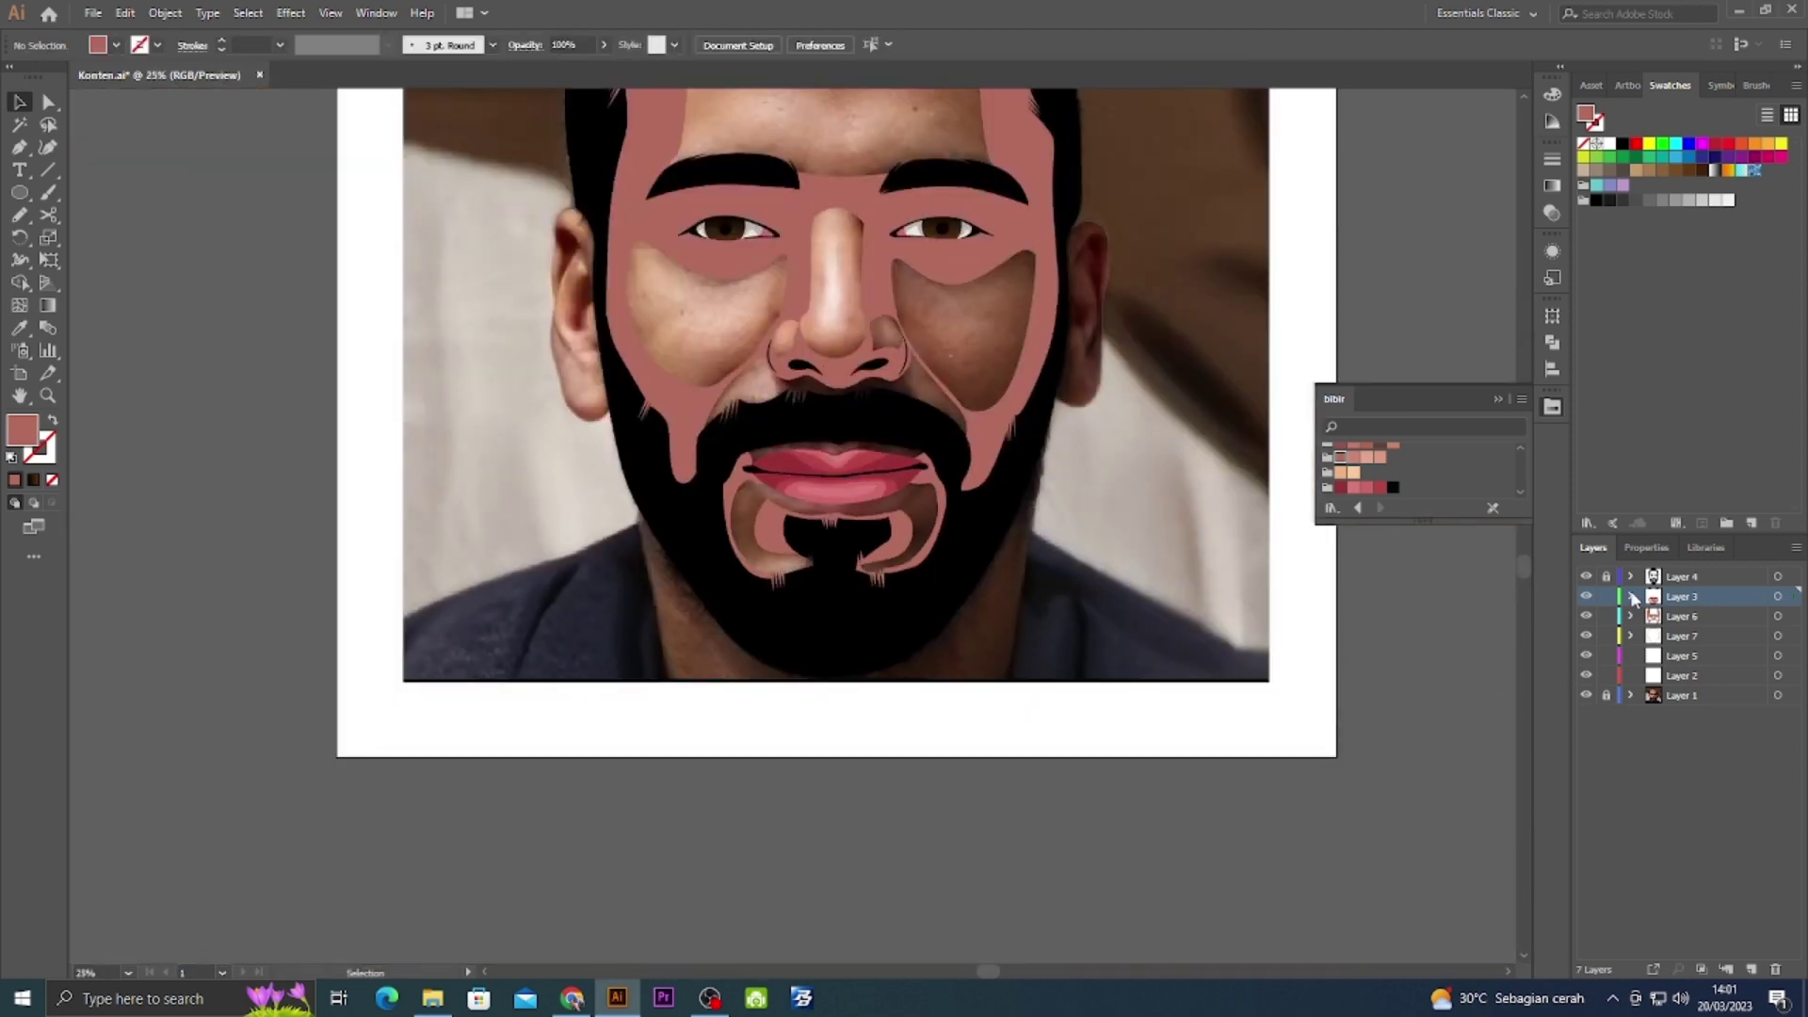
click(1631, 596)
Collapse Layer 3 and move Layer 5 above Layer 7.
scroll(1704, 872, up, 10)
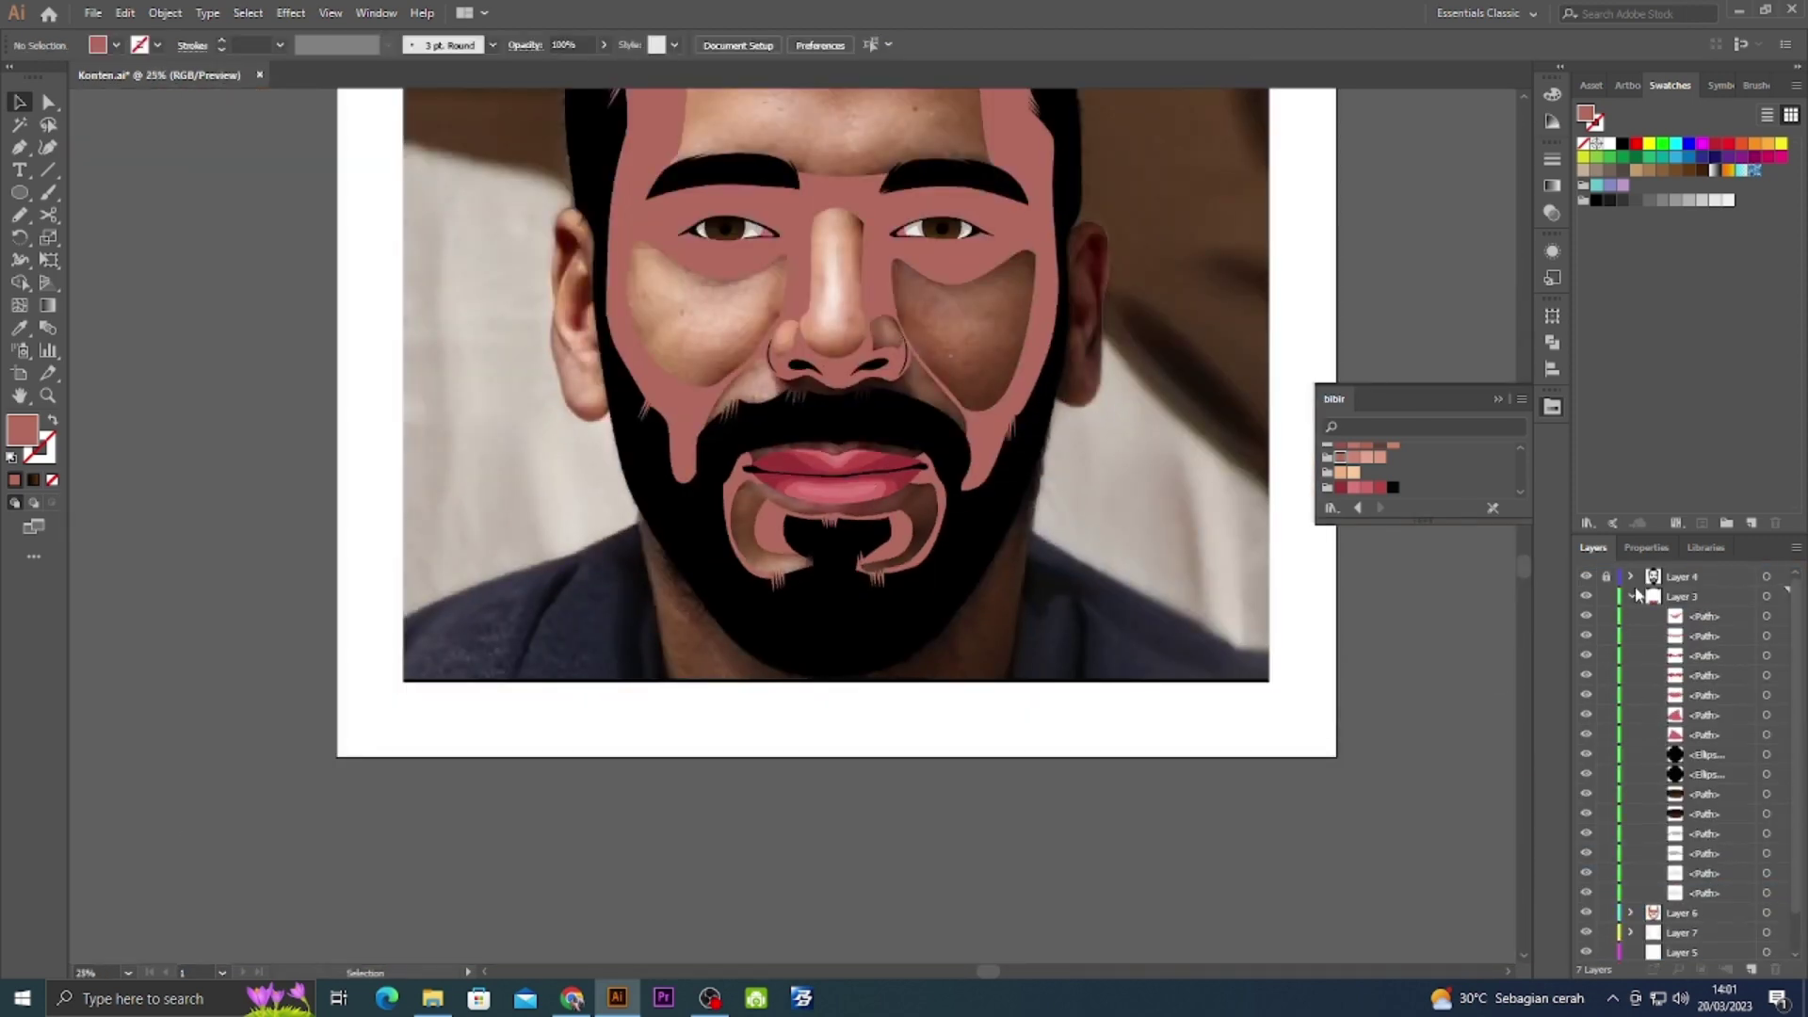
click(1631, 596)
key(ctrl+0)
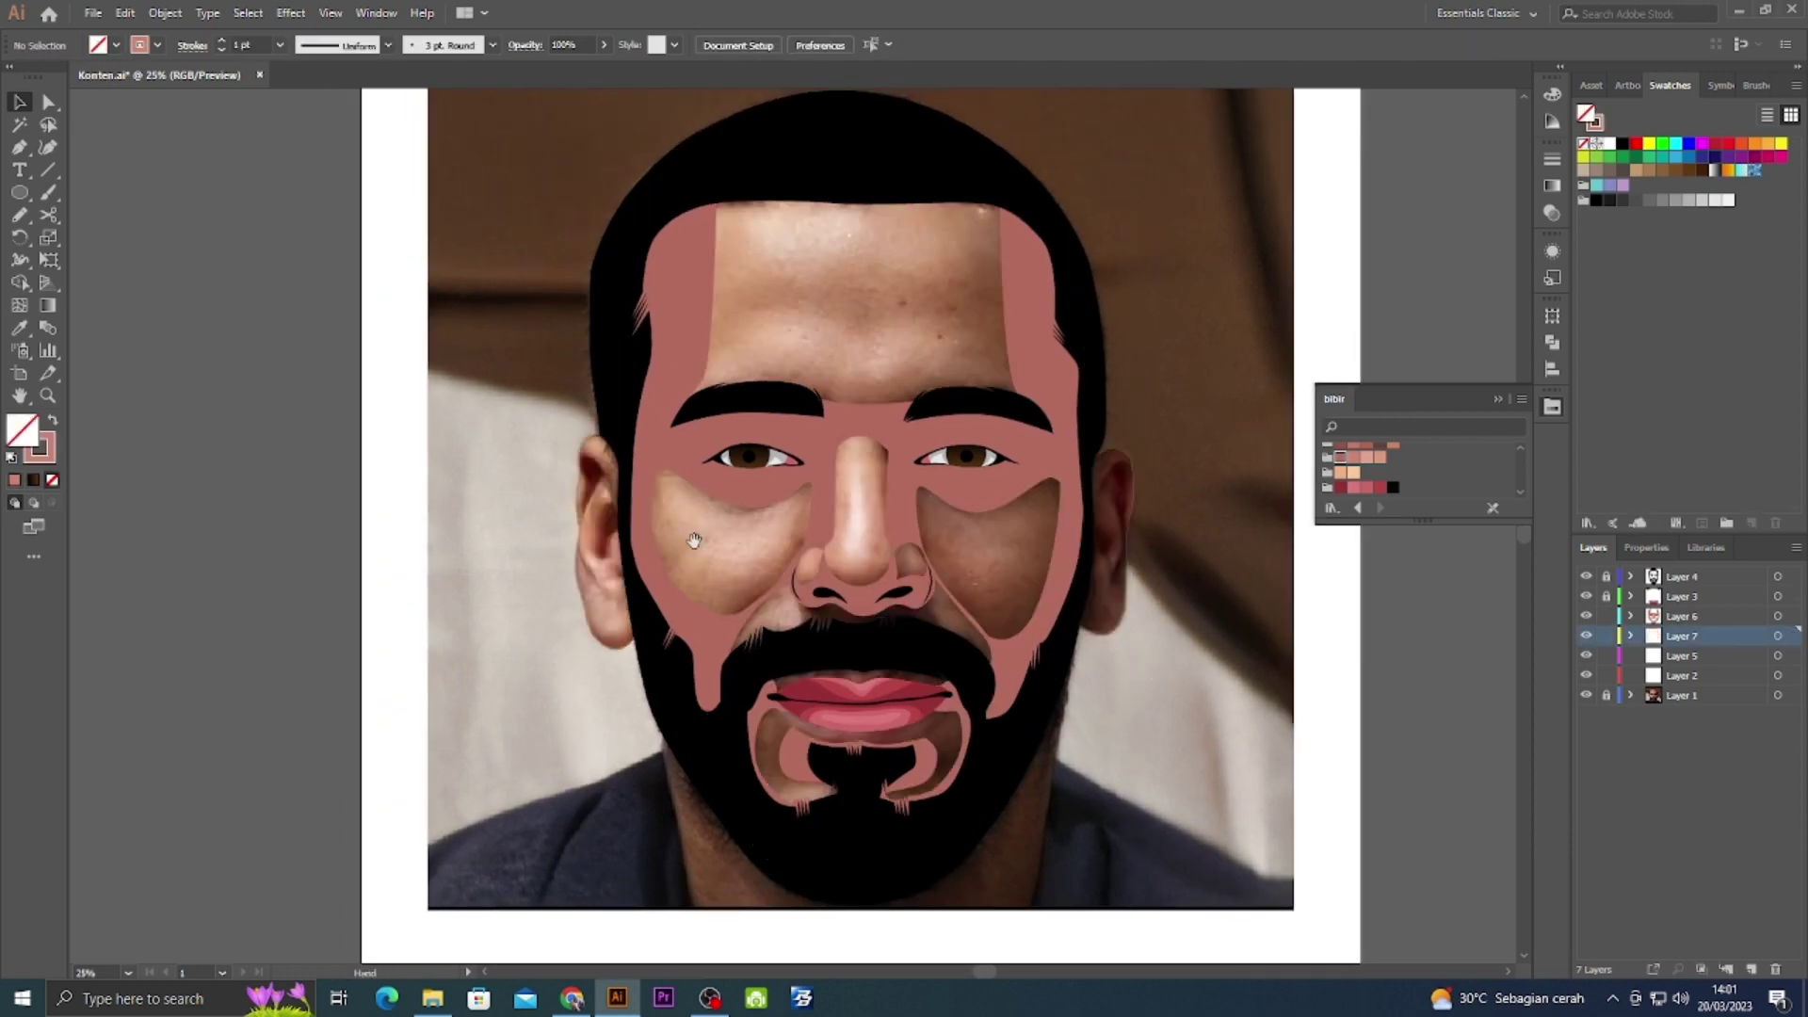
scroll(692, 513, up, 4)
drag(1681, 636, 1684, 644)
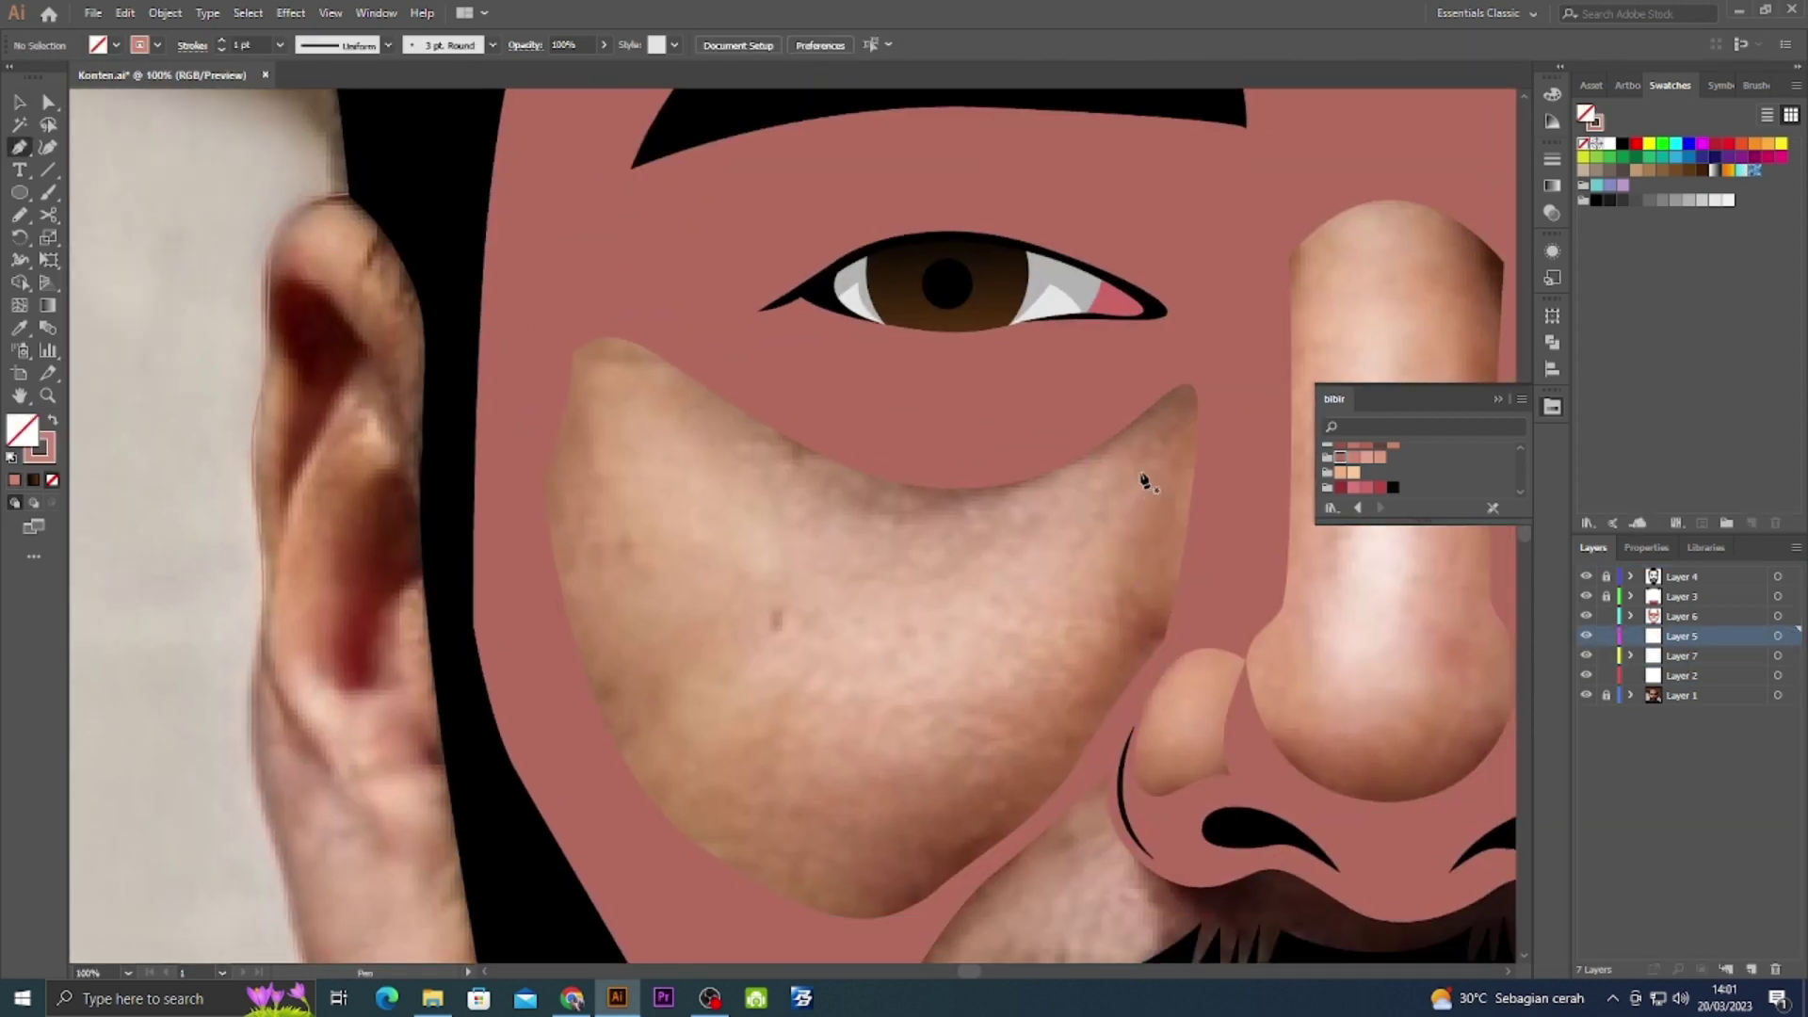
Pen-trace highlight outlines on the left cheek, above the mustache and on the nose.
drag(612, 391, 564, 406)
drag(573, 513, 573, 541)
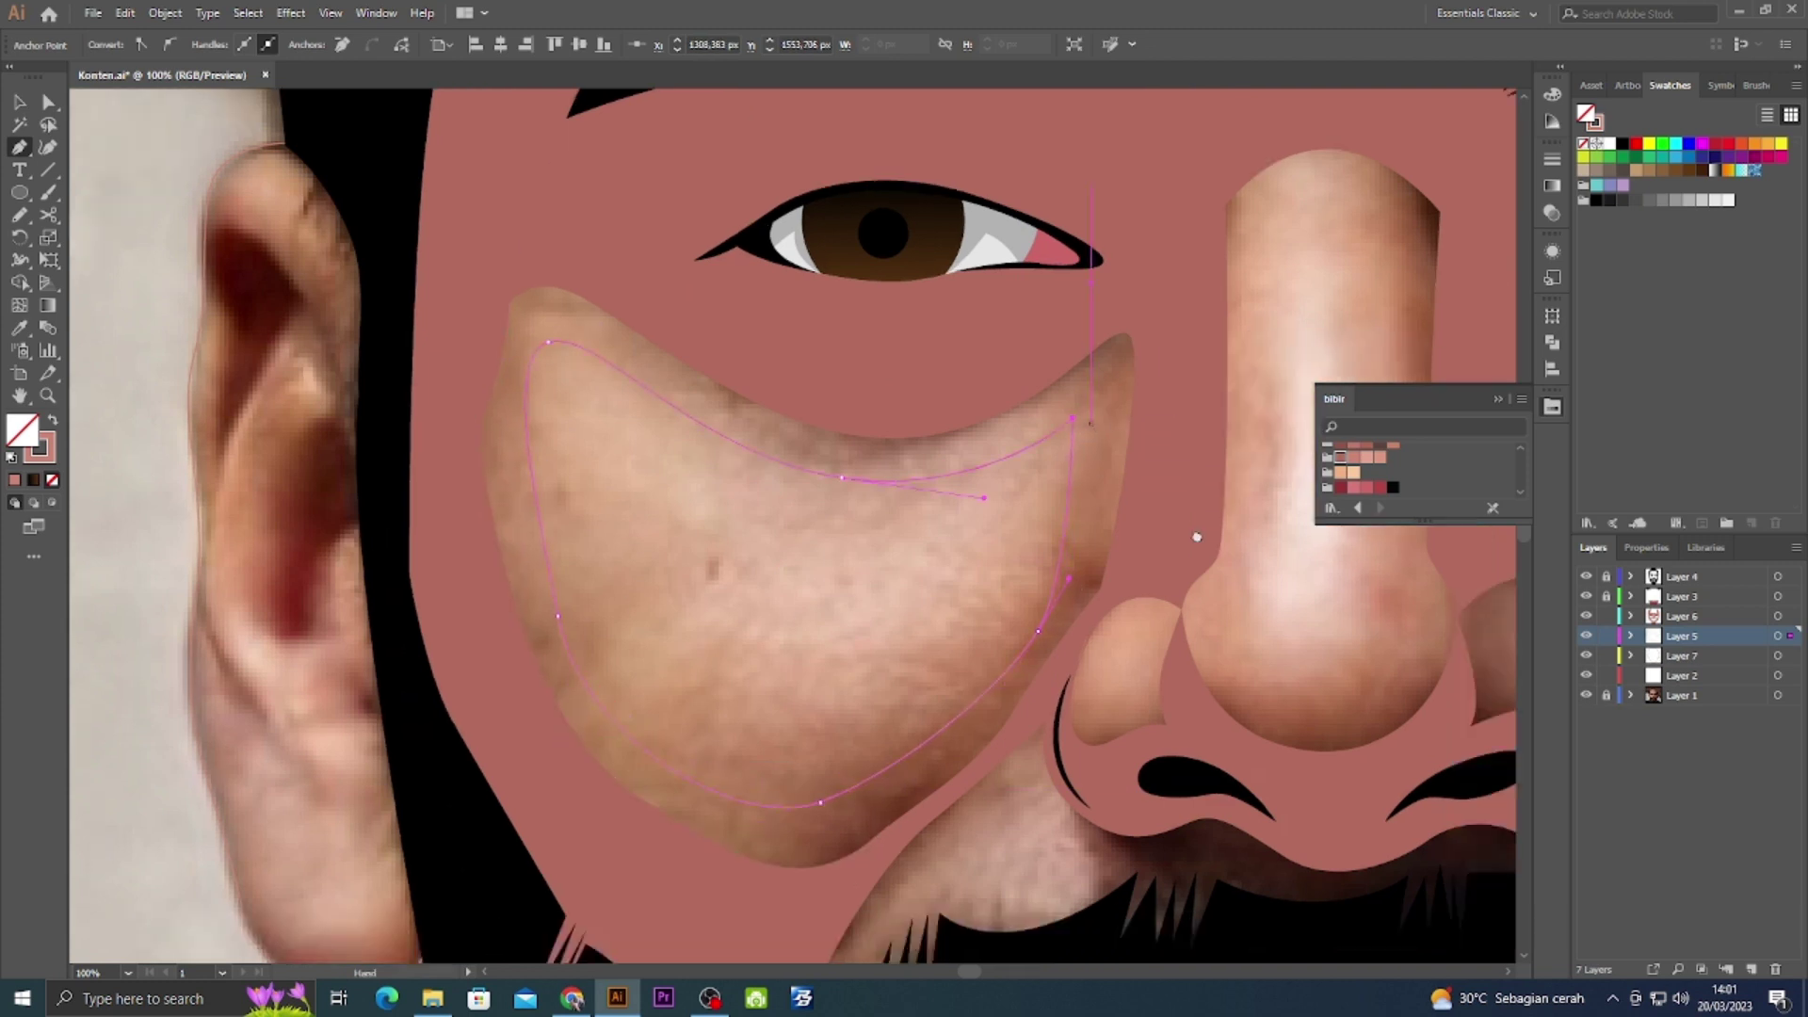
drag(1146, 610, 1081, 380)
click(1170, 786)
drag(1040, 587, 863, 819)
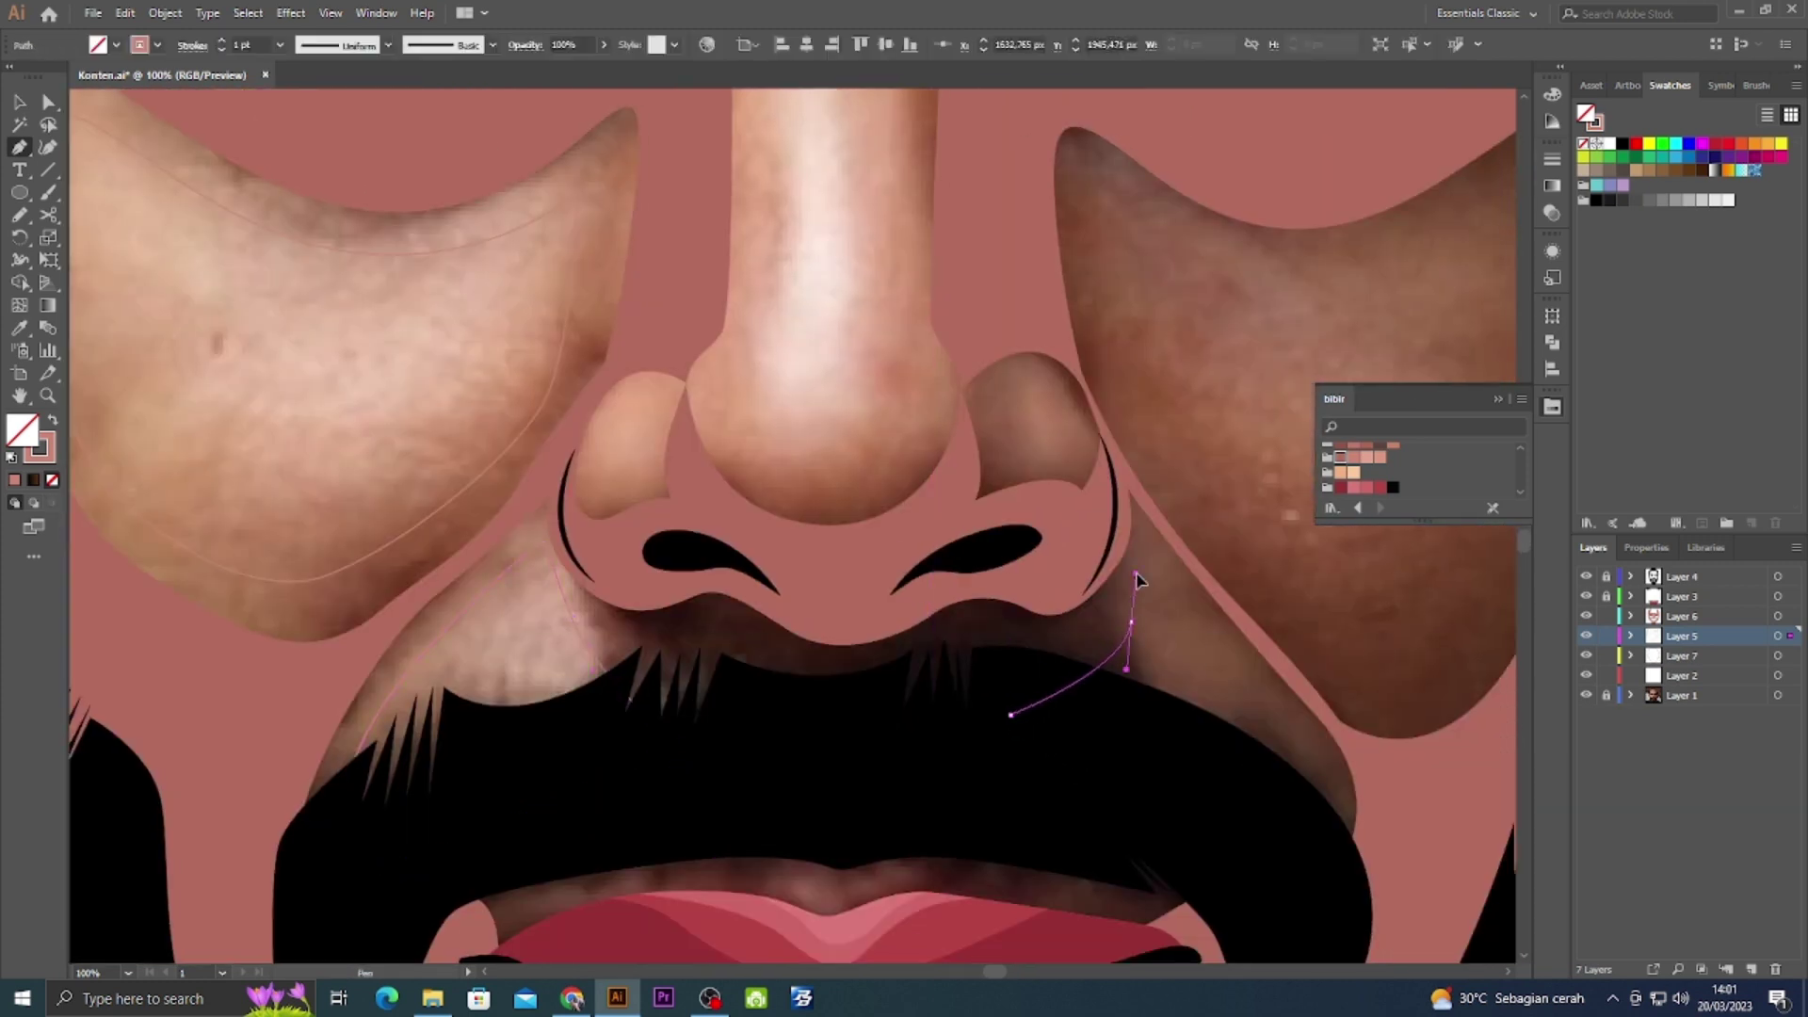
click(1141, 532)
drag(1304, 768, 1309, 805)
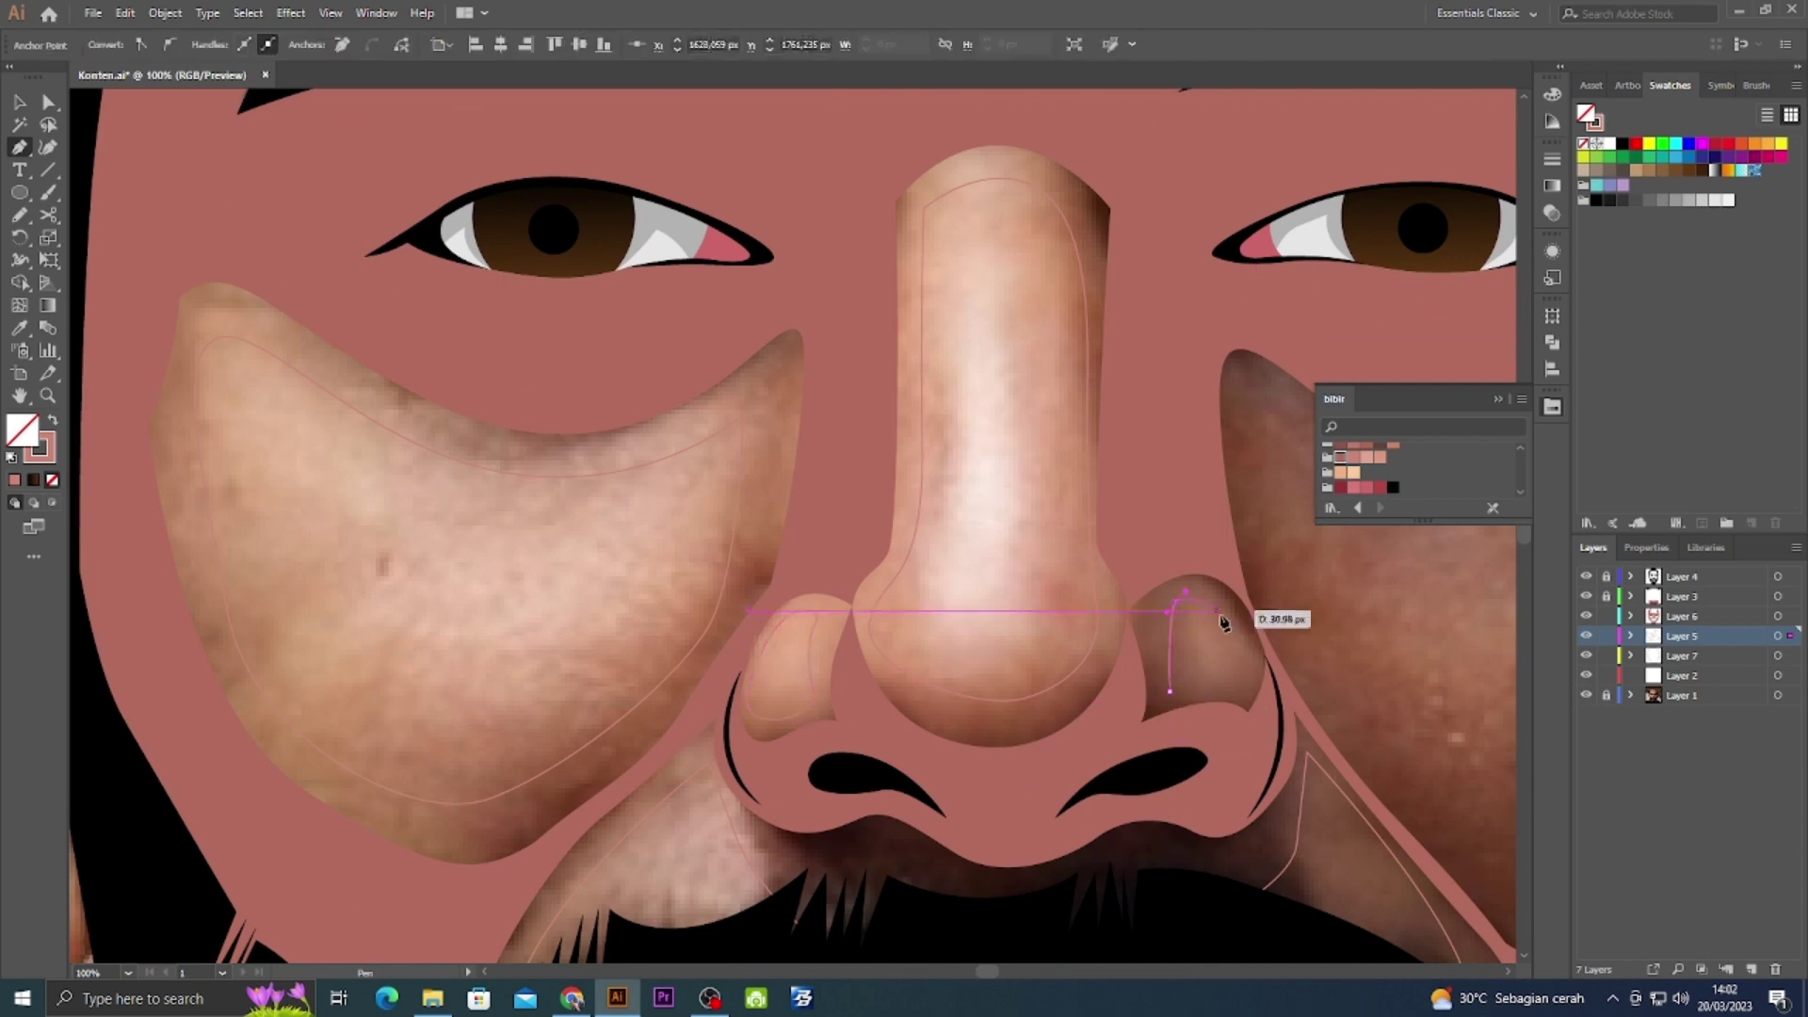
click(1242, 639)
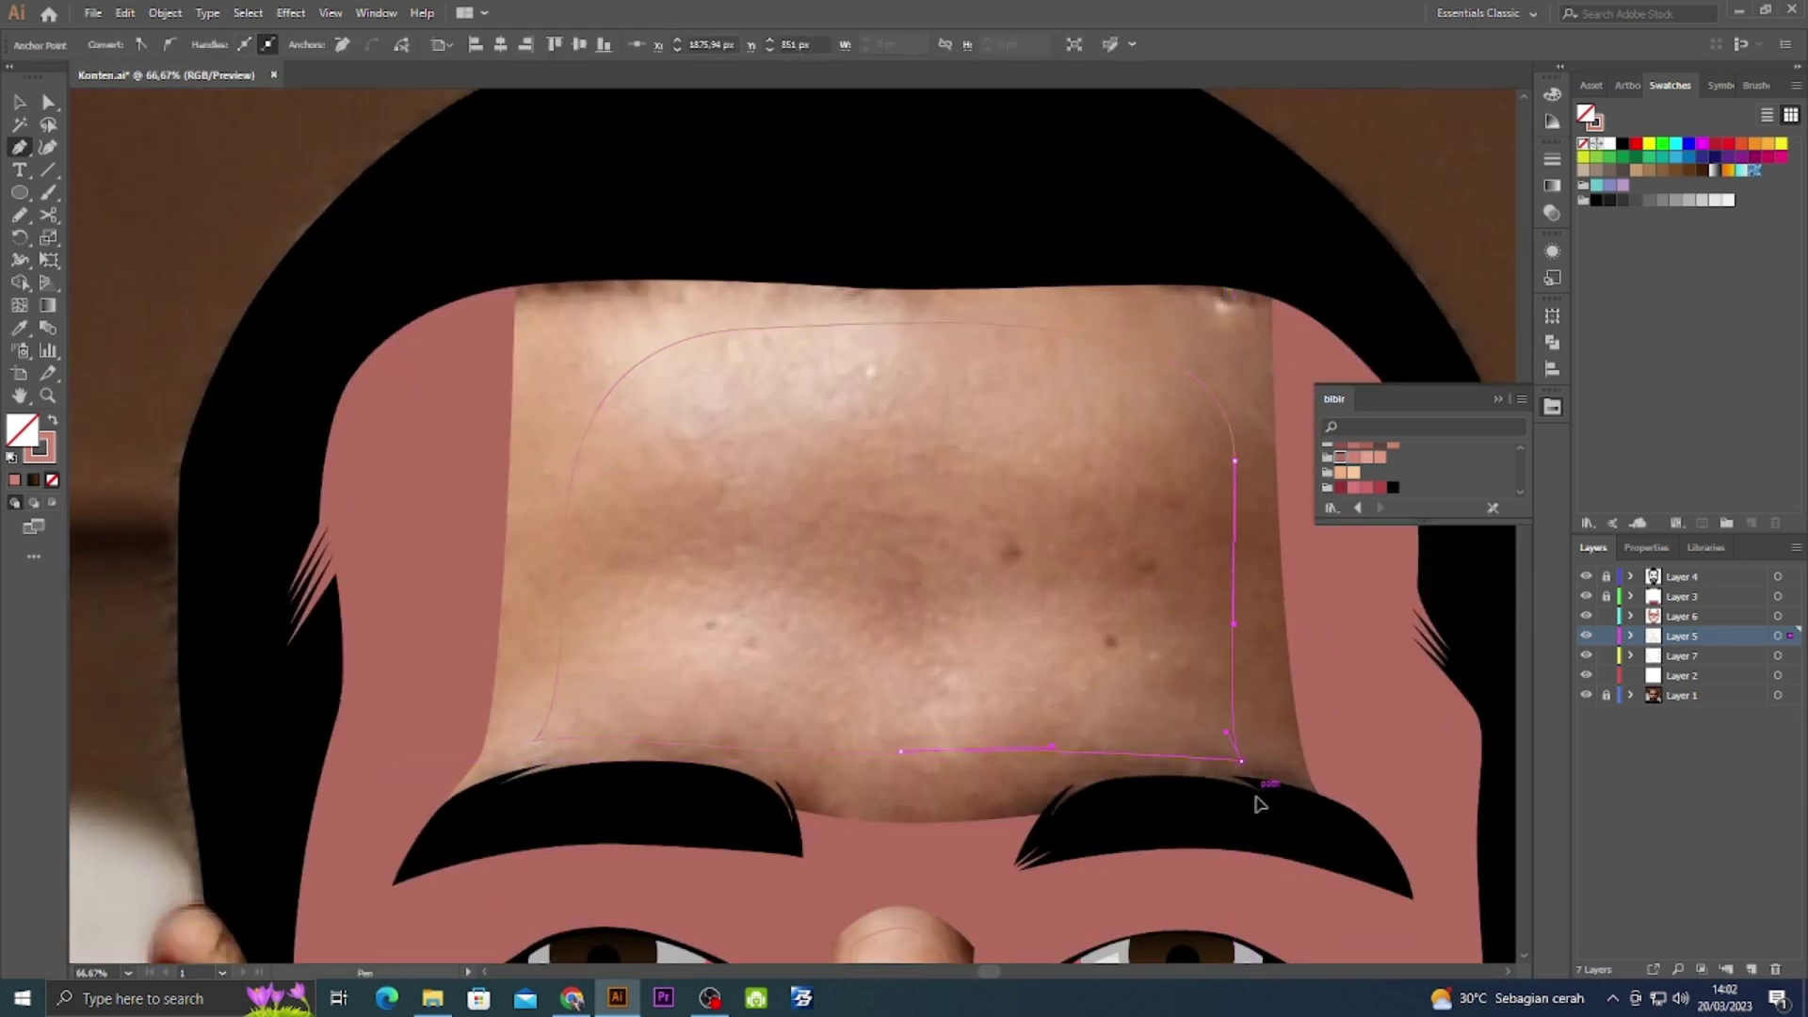
Fill the forehead highlight shape with light pink, then select the outer hair shape.
key(v)
key(ctrl+shift+a)
click(1776, 639)
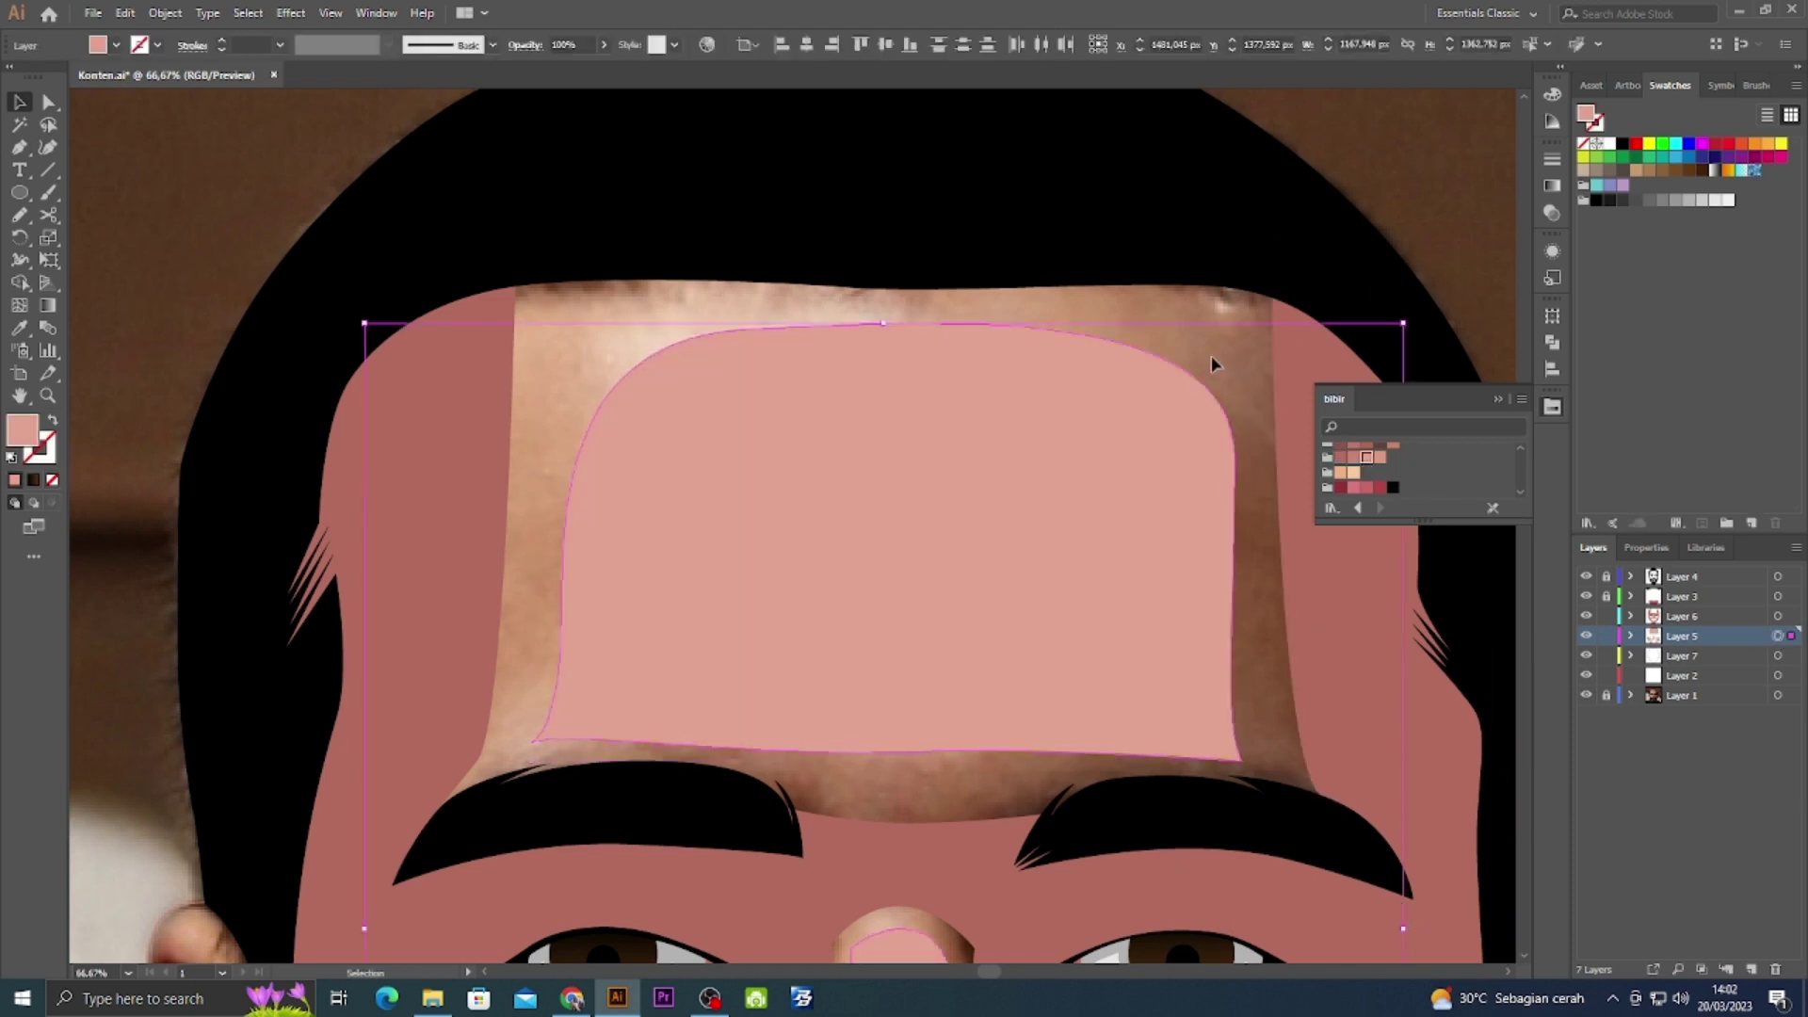
drag(1214, 123, 1407, 230)
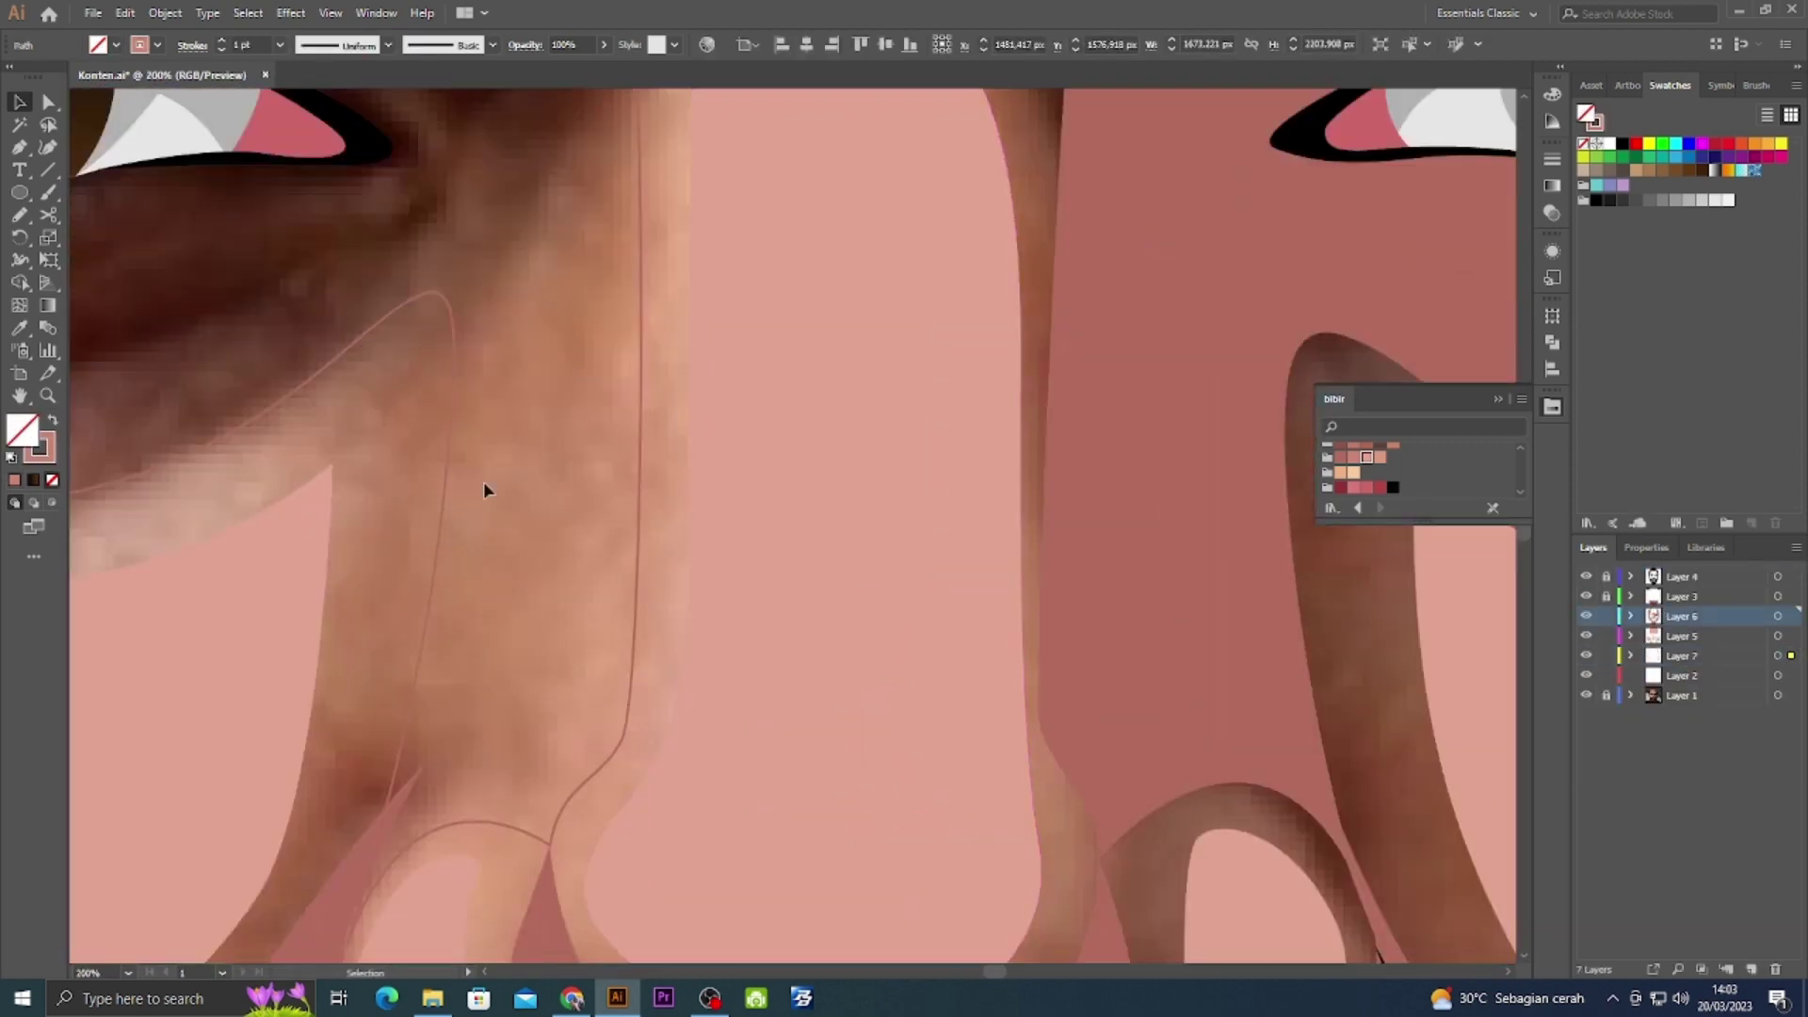
Draw an under-eye shadow shape and fill it with a darker reddish skin colour.
key(p)
click(1121, 577)
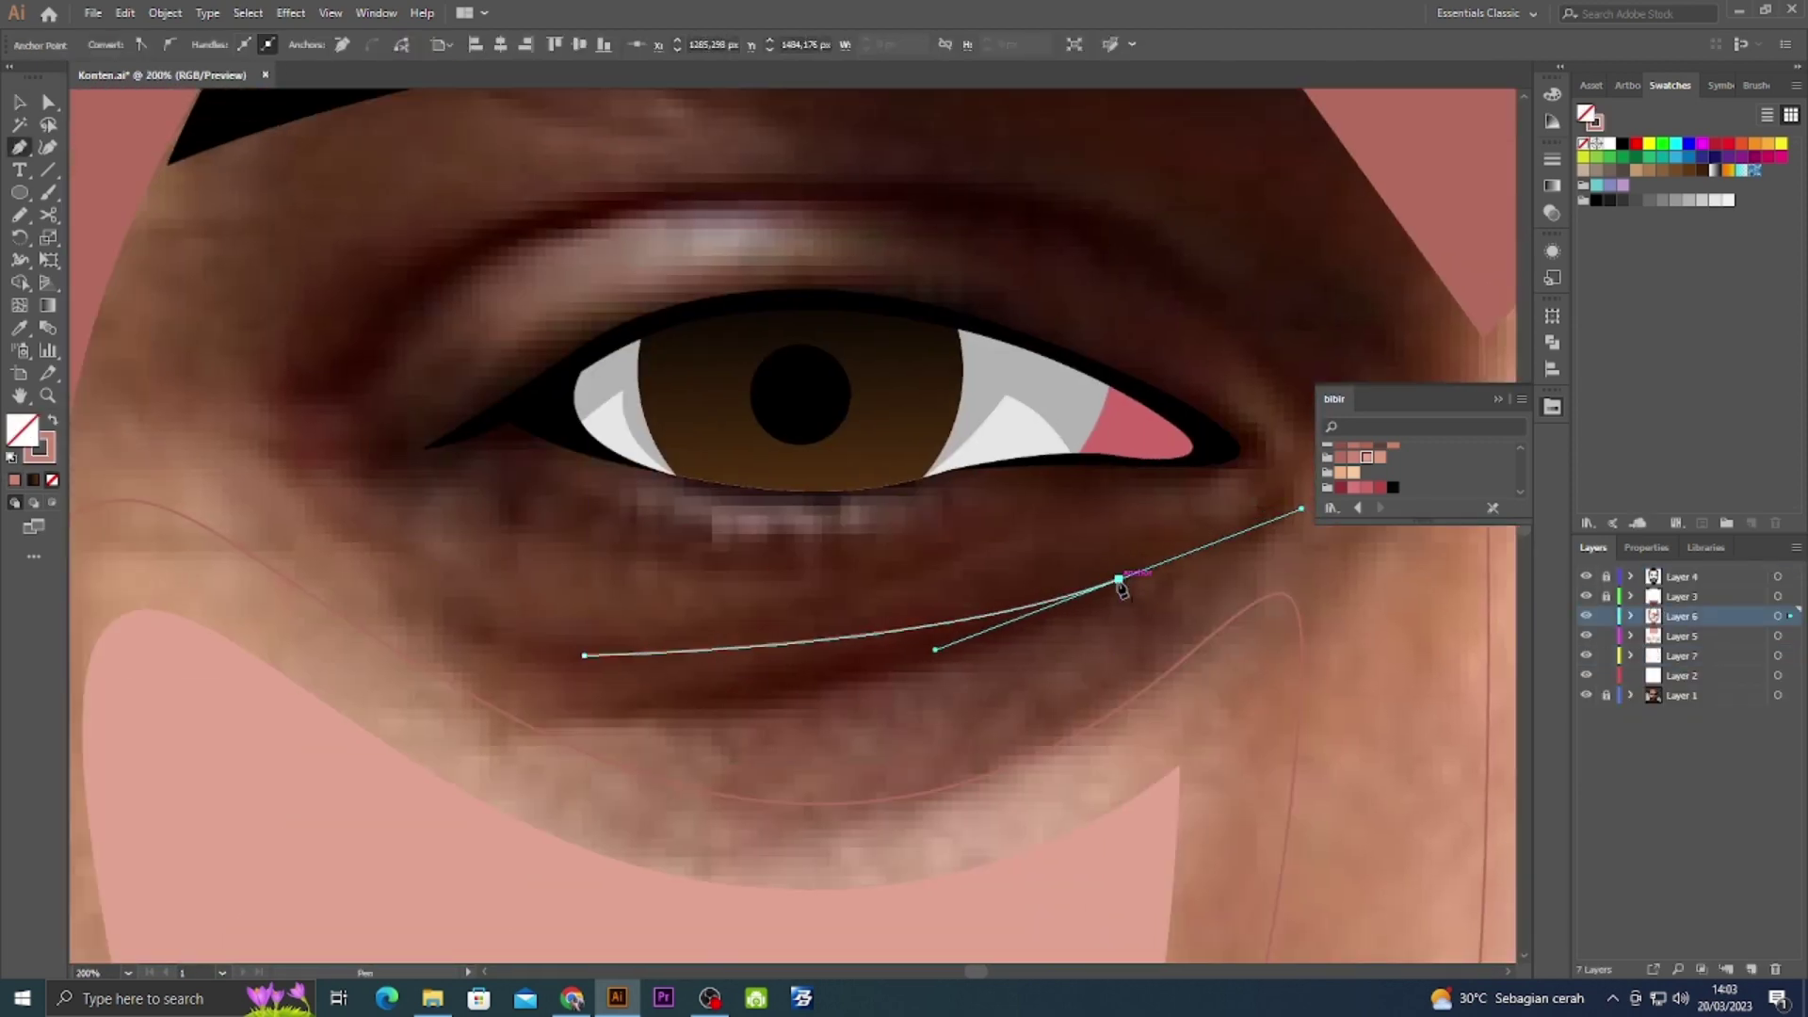
drag(714, 704, 555, 694)
key(i)
click(1251, 351)
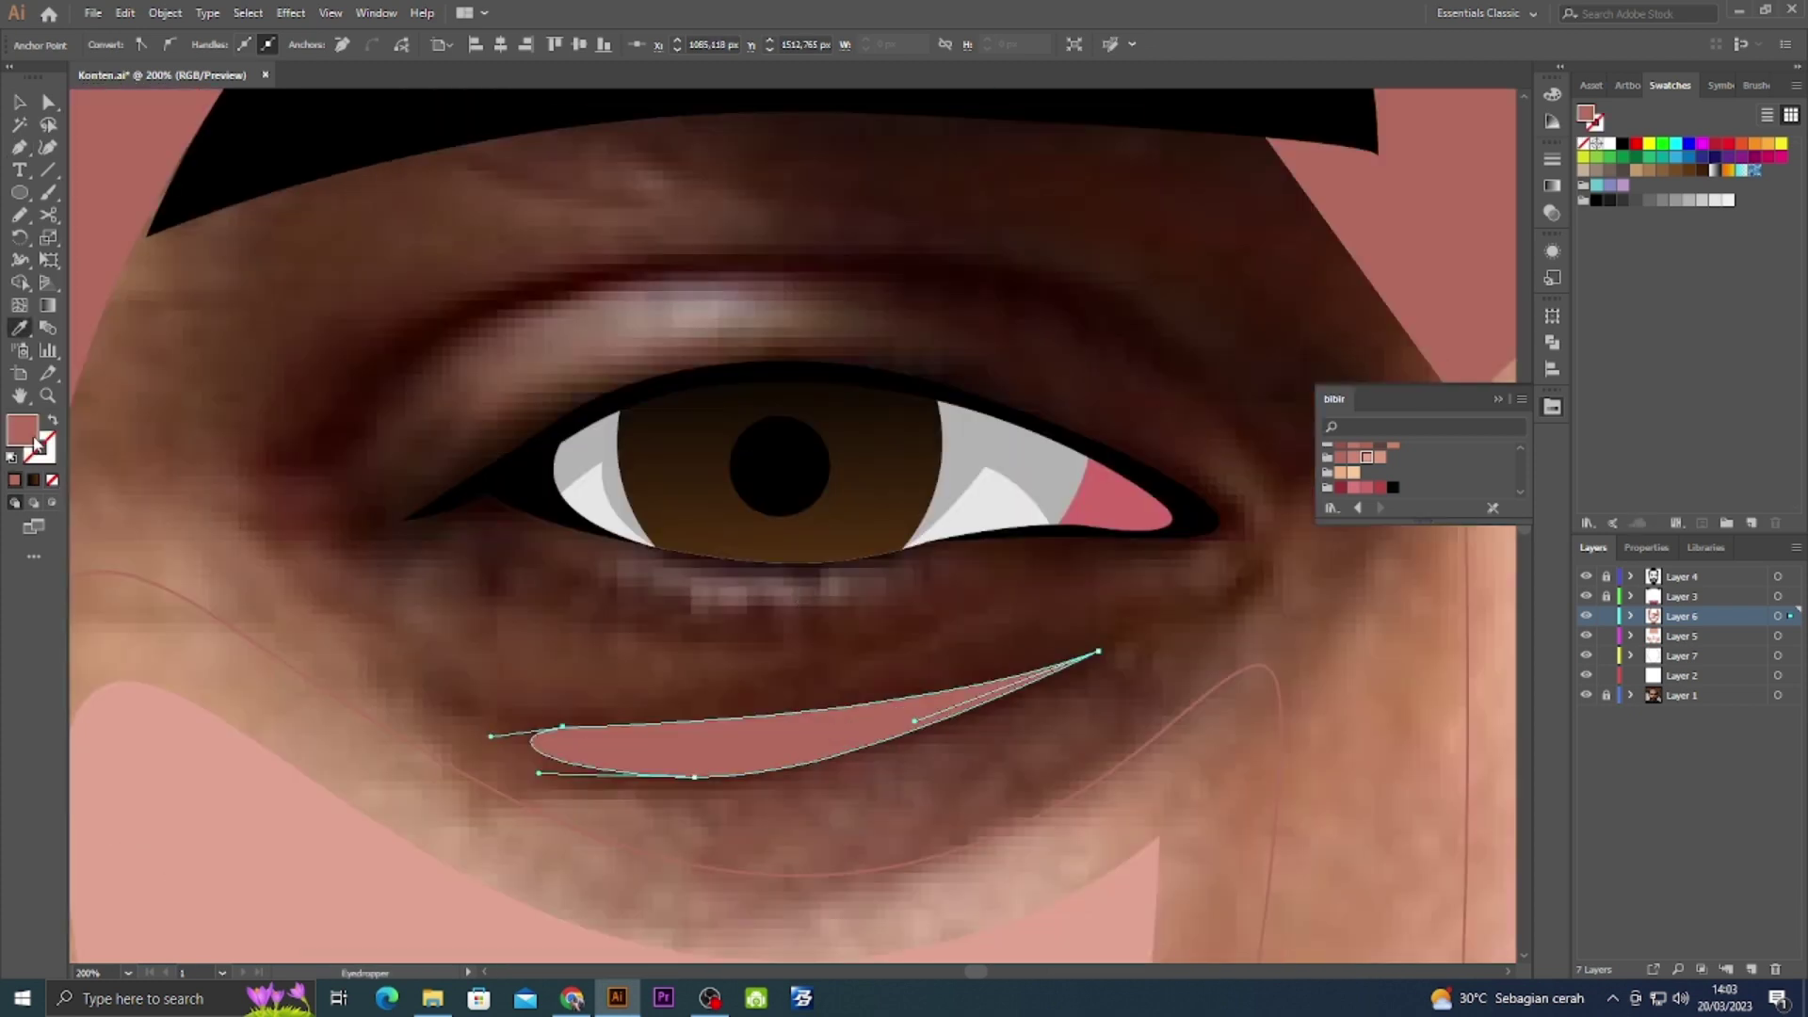
double_click(25, 431)
click(1072, 390)
key(p)
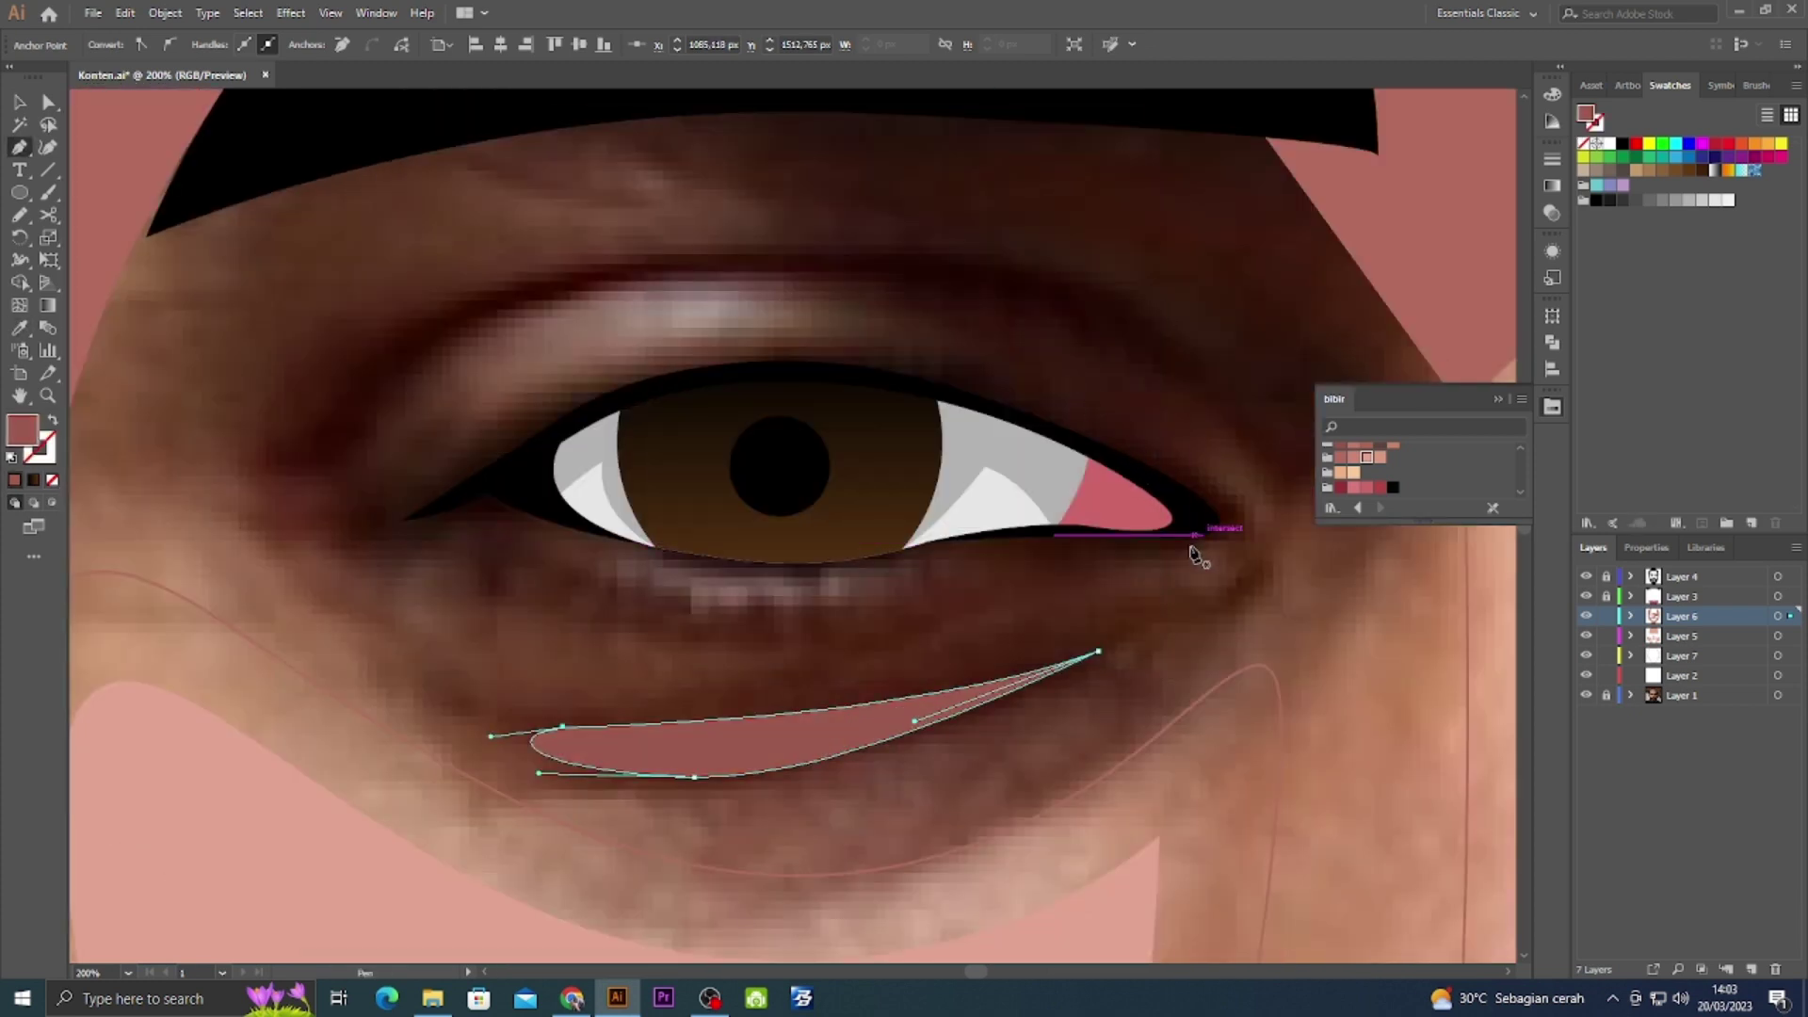
Draw the lower-eyelid shadow shape, undoing a stray path above the eye.
click(1103, 549)
mouse_move(603, 569)
mouse_down()
mouse_move(464, 538)
mouse_move(483, 445)
mouse_up()
click(1104, 549)
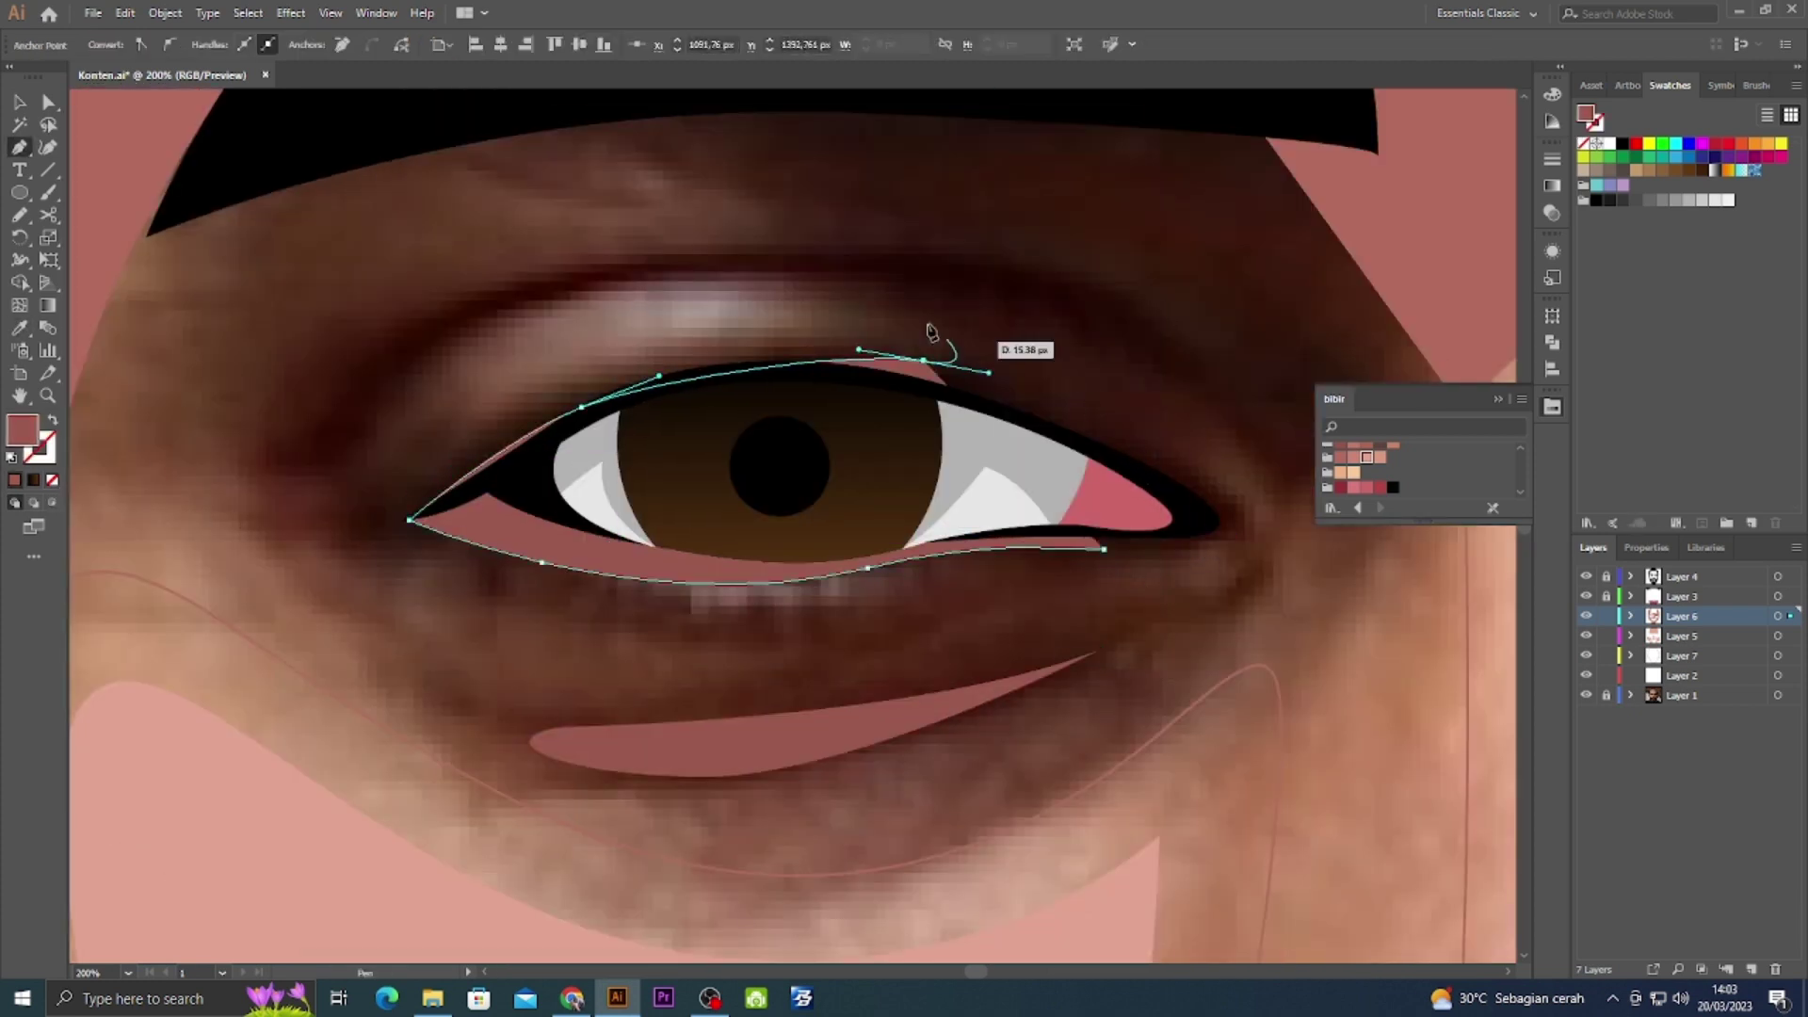
scroll(937, 342, left, 5)
click(365, 709)
drag(430, 646, 498, 539)
mouse_move(671, 486)
mouse_down()
mouse_move(843, 434)
mouse_move(957, 440)
mouse_up()
key(ctrl+z)
key(ctrl+z)
key(ctrl+z)
Draw a shadow shape above the eyelid over the eyebrow's outer end.
click(478, 575)
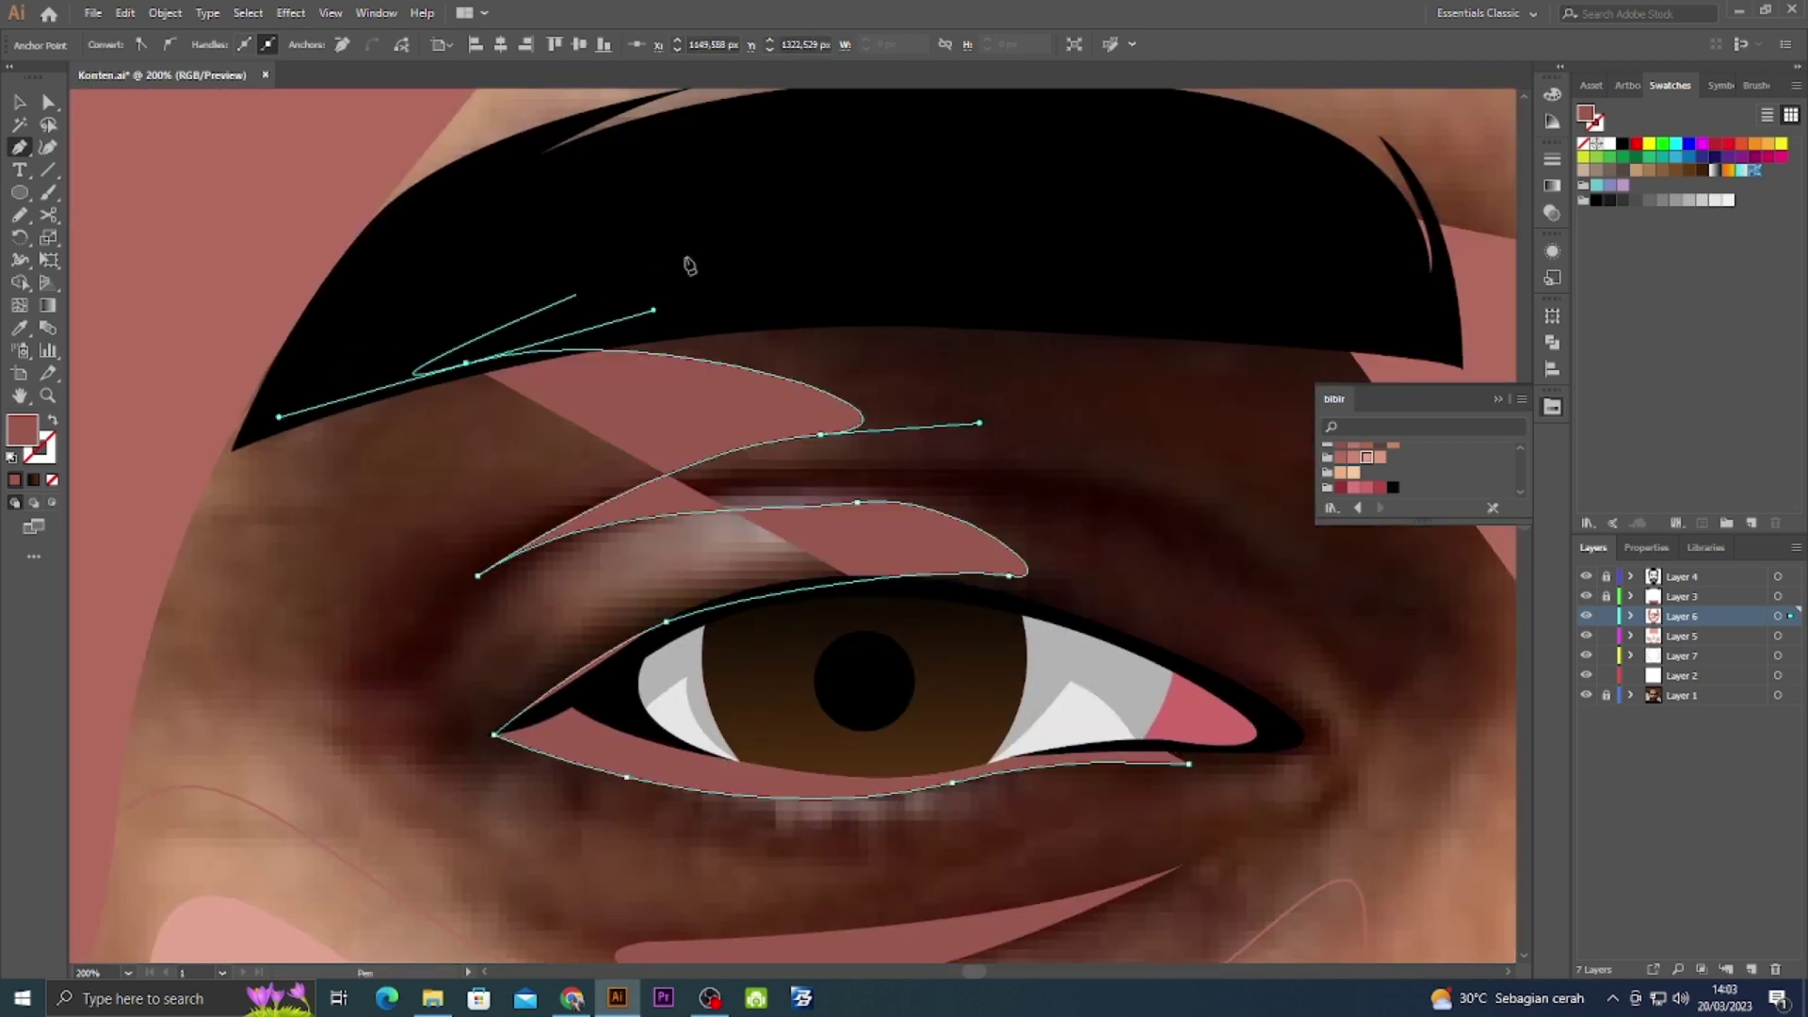
scroll(686, 263, right, 5)
drag(834, 386, 876, 496)
click(841, 892)
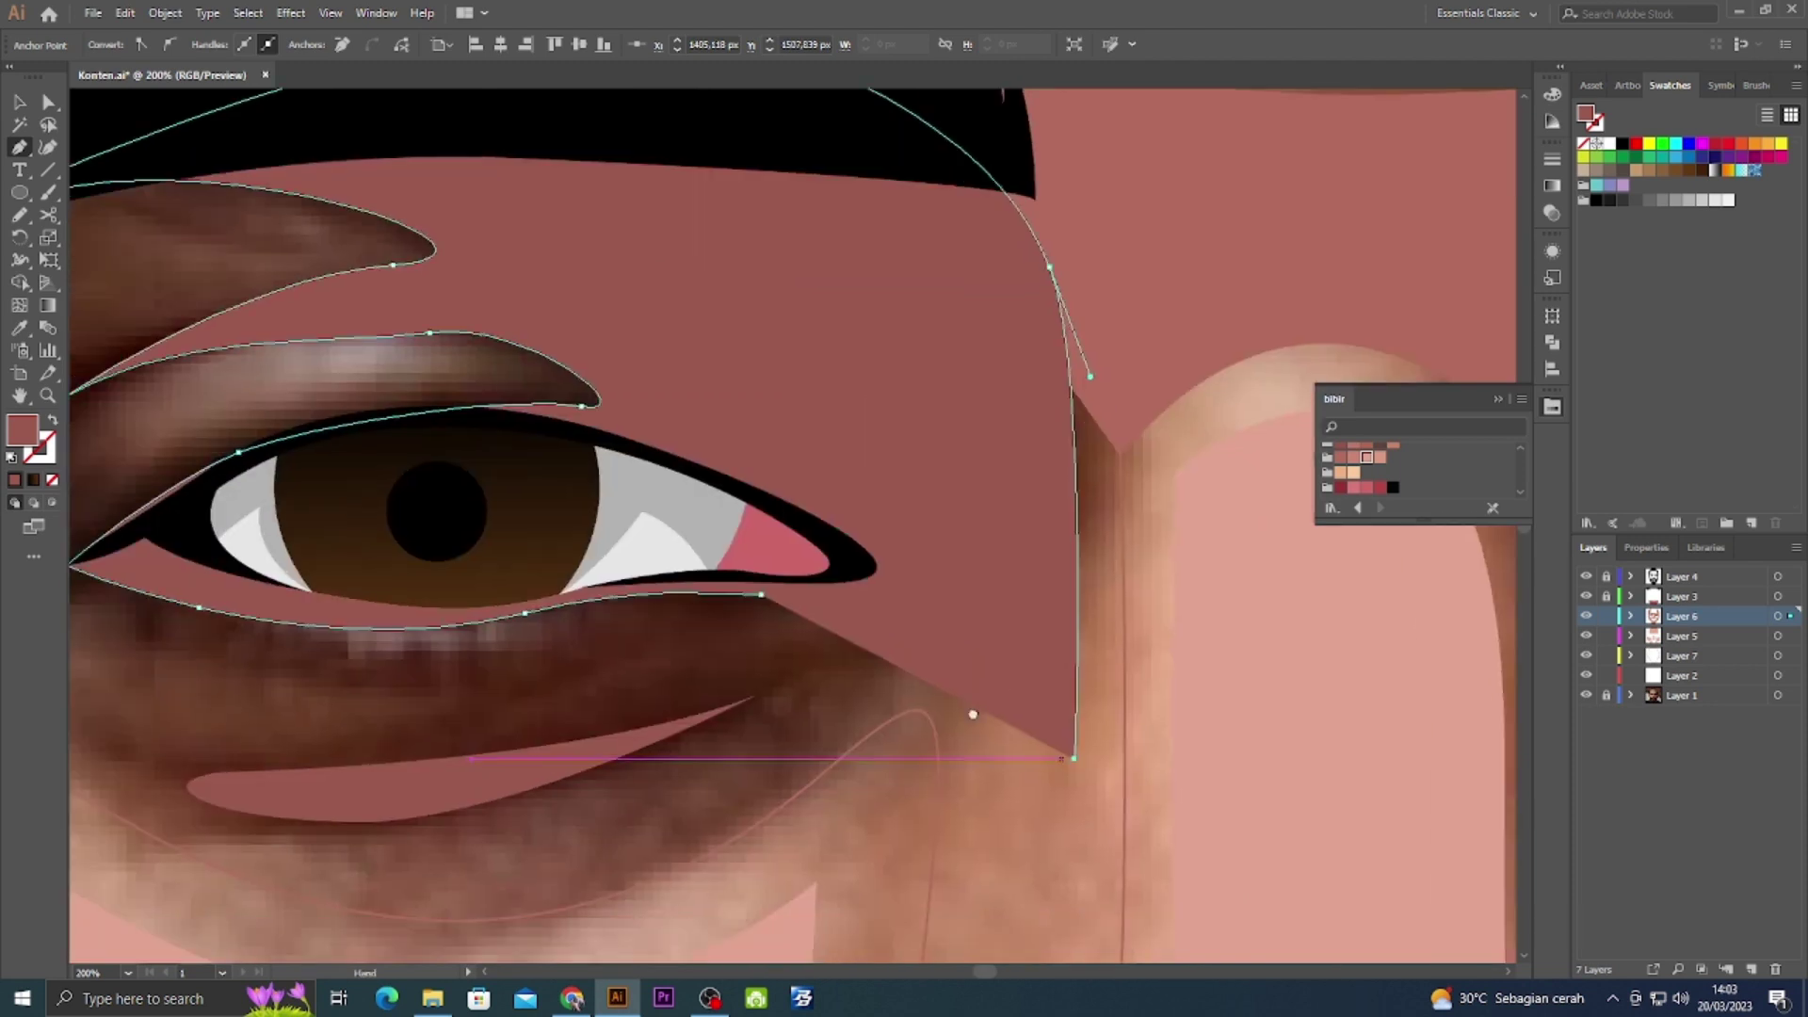
scroll(593, 610, left, 5)
click(816, 490)
Draw a shading shape following the lower eyelid, outer corner and crease.
key(p)
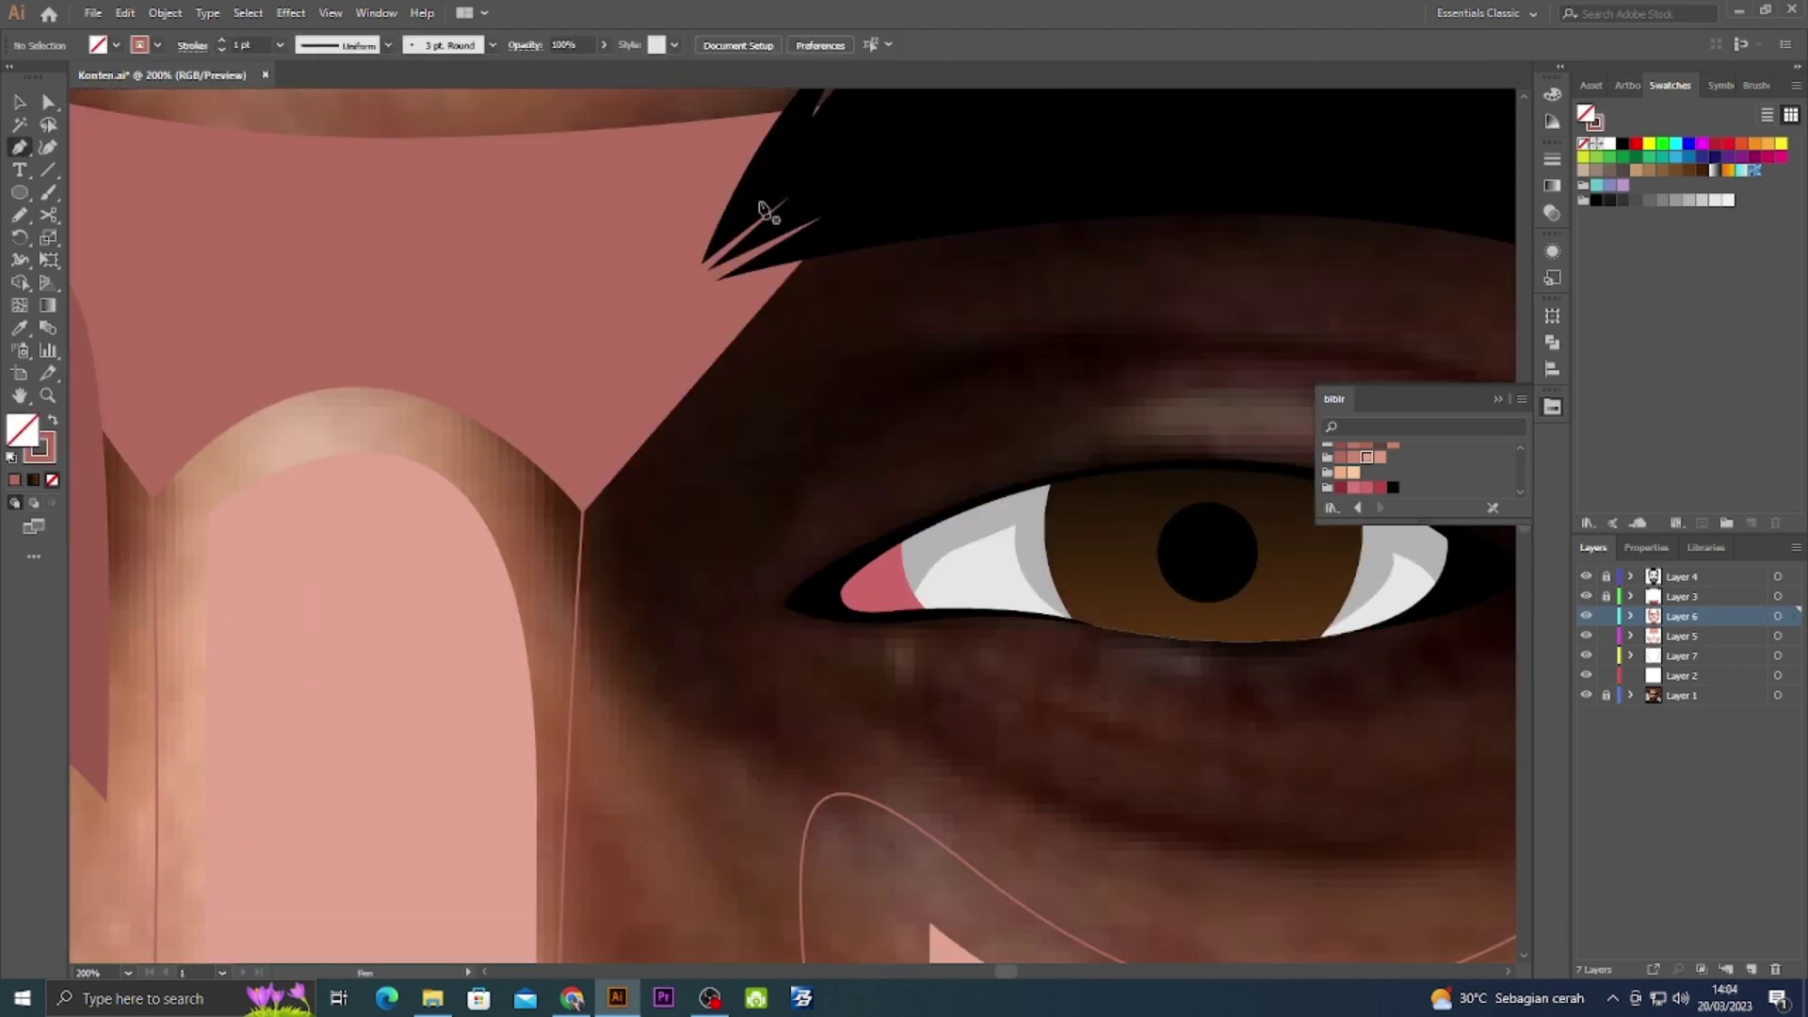
click(828, 174)
drag(593, 626, 594, 659)
click(586, 781)
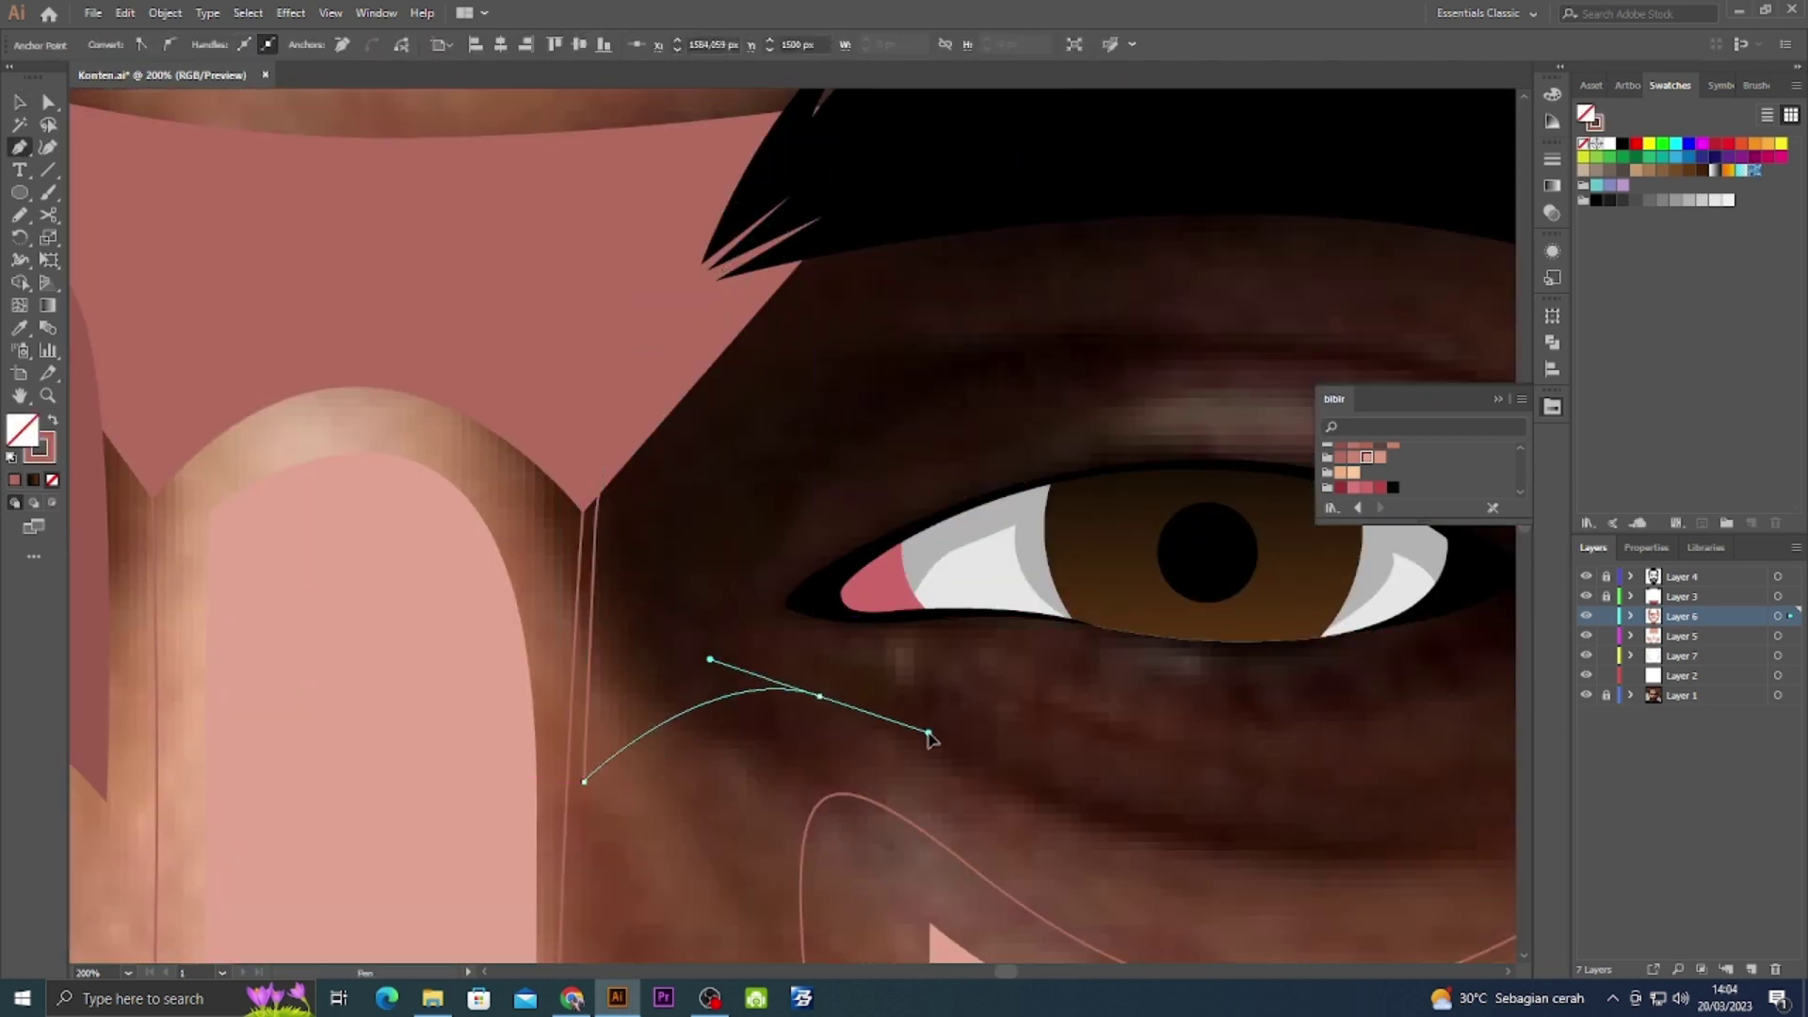
drag(929, 737, 928, 736)
scroll(734, 694, right, 5)
mouse_move(981, 674)
mouse_down()
mouse_move(1202, 606)
mouse_move(1087, 511)
mouse_up()
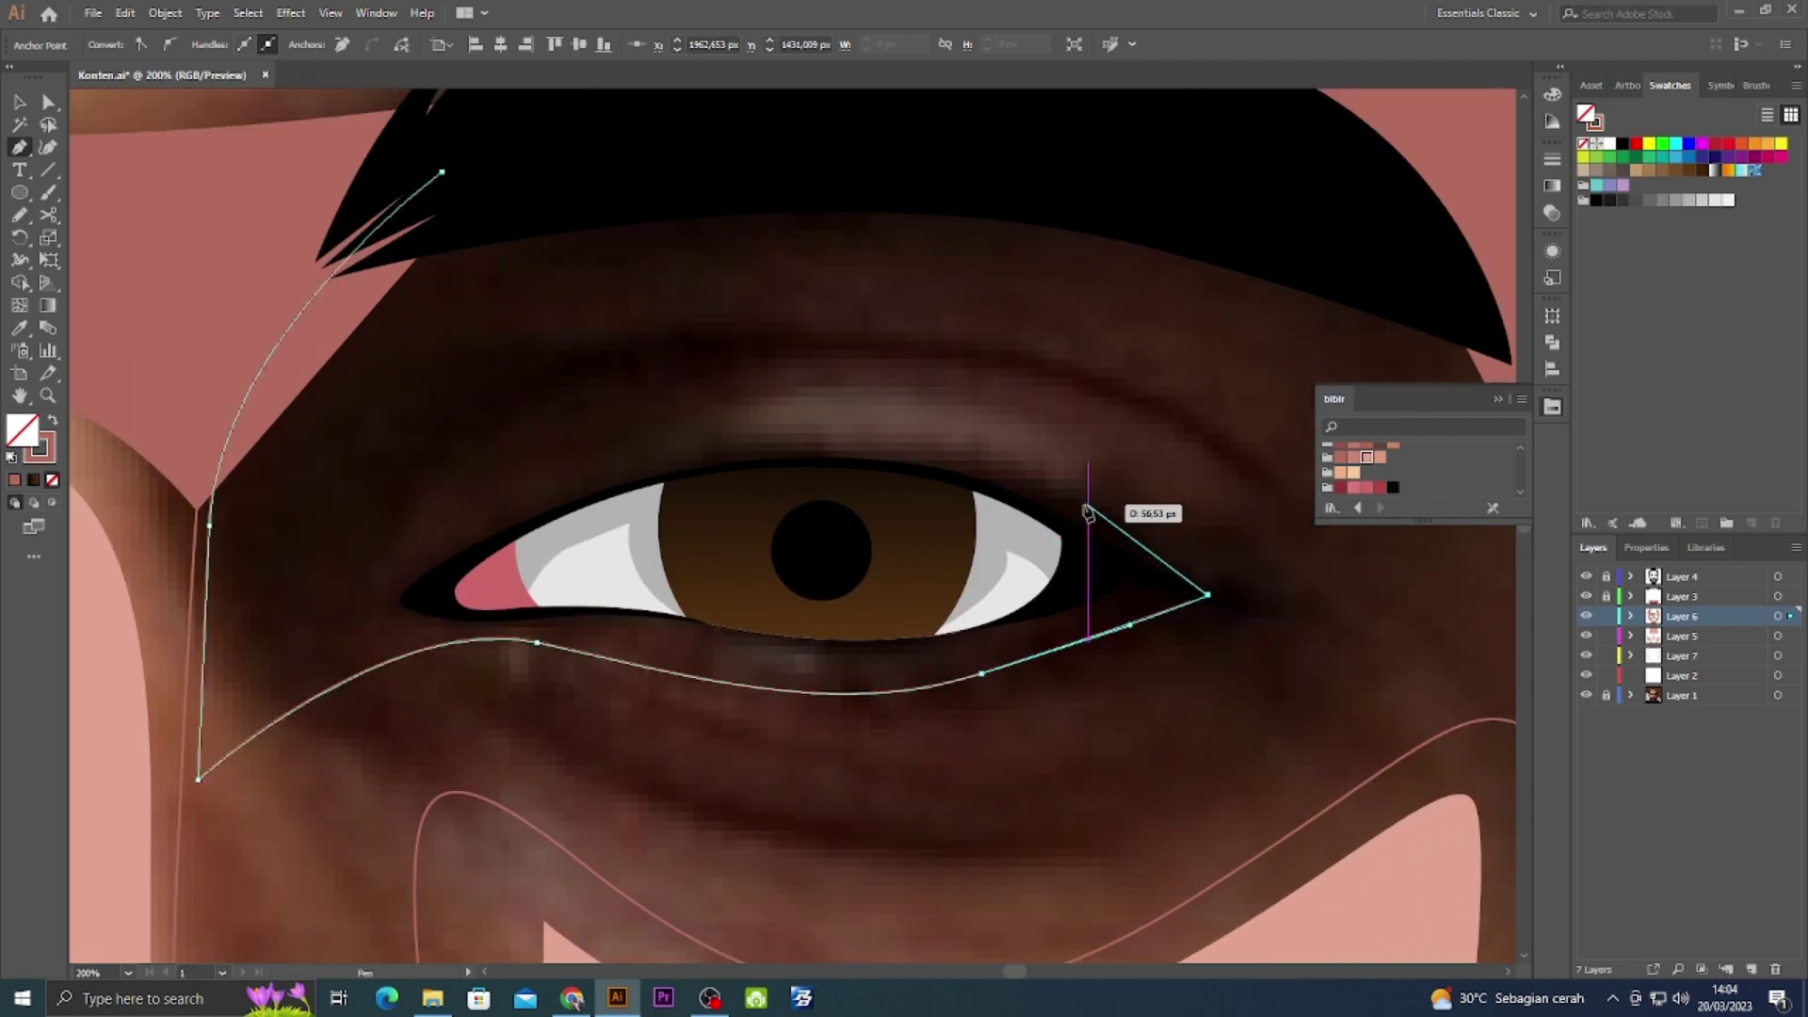
drag(807, 390, 928, 414)
click(1009, 356)
scroll(1010, 355, right, 5)
Draw the closed shadow shape beneath the brow over the brow bone.
click(873, 404)
drag(746, 400, 631, 396)
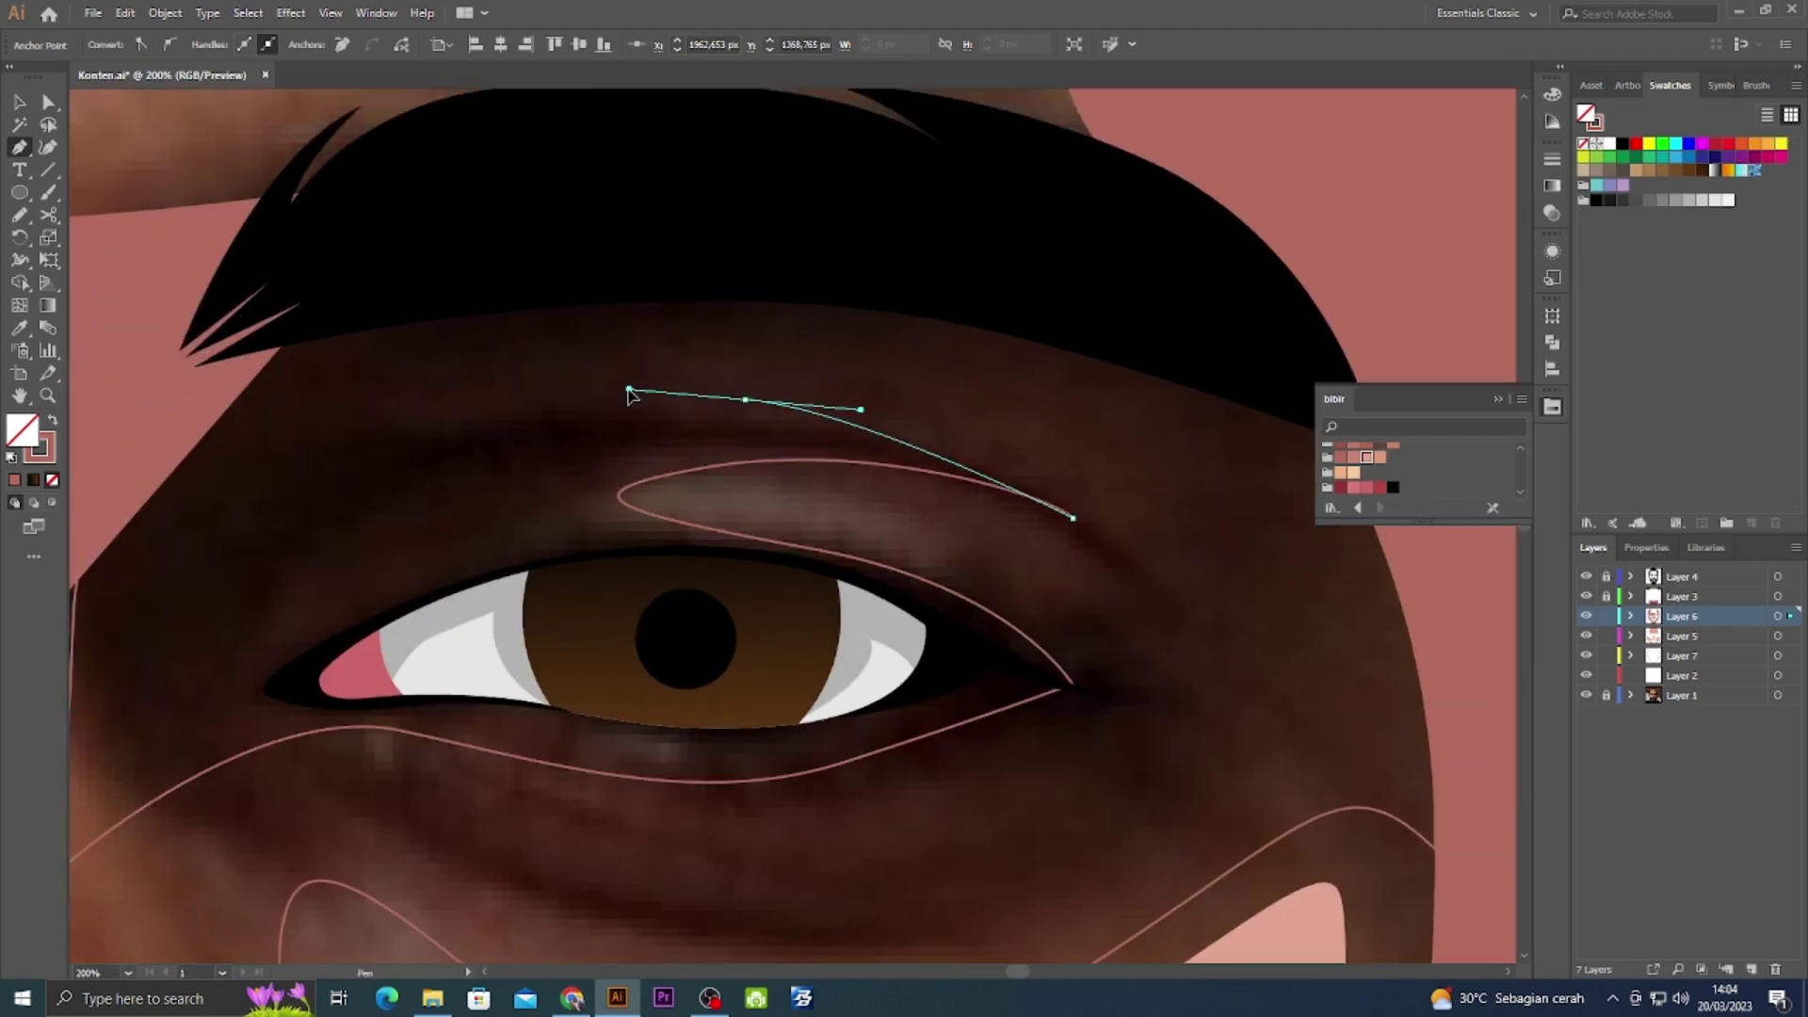
scroll(633, 545, right, 3)
scroll(953, 614, right, 5)
scroll(953, 613, down, 2)
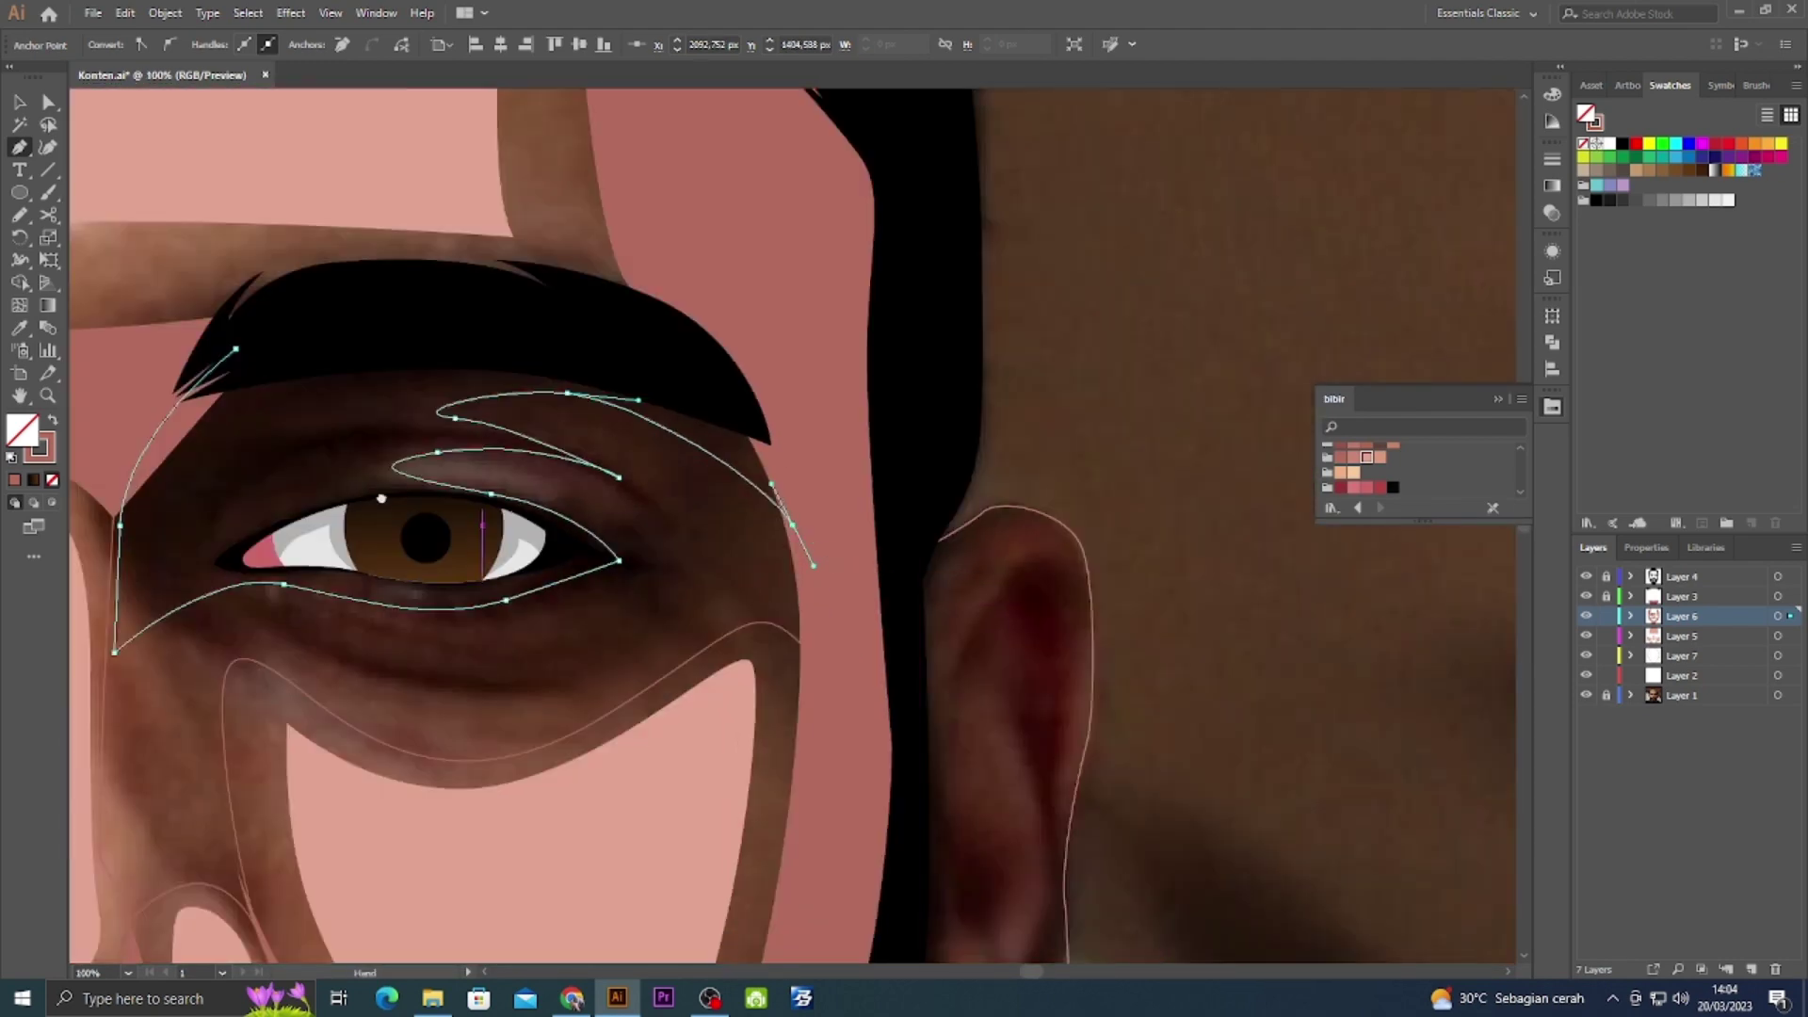
scroll(932, 537, left, 4)
click(1208, 599)
drag(1126, 441, 1043, 417)
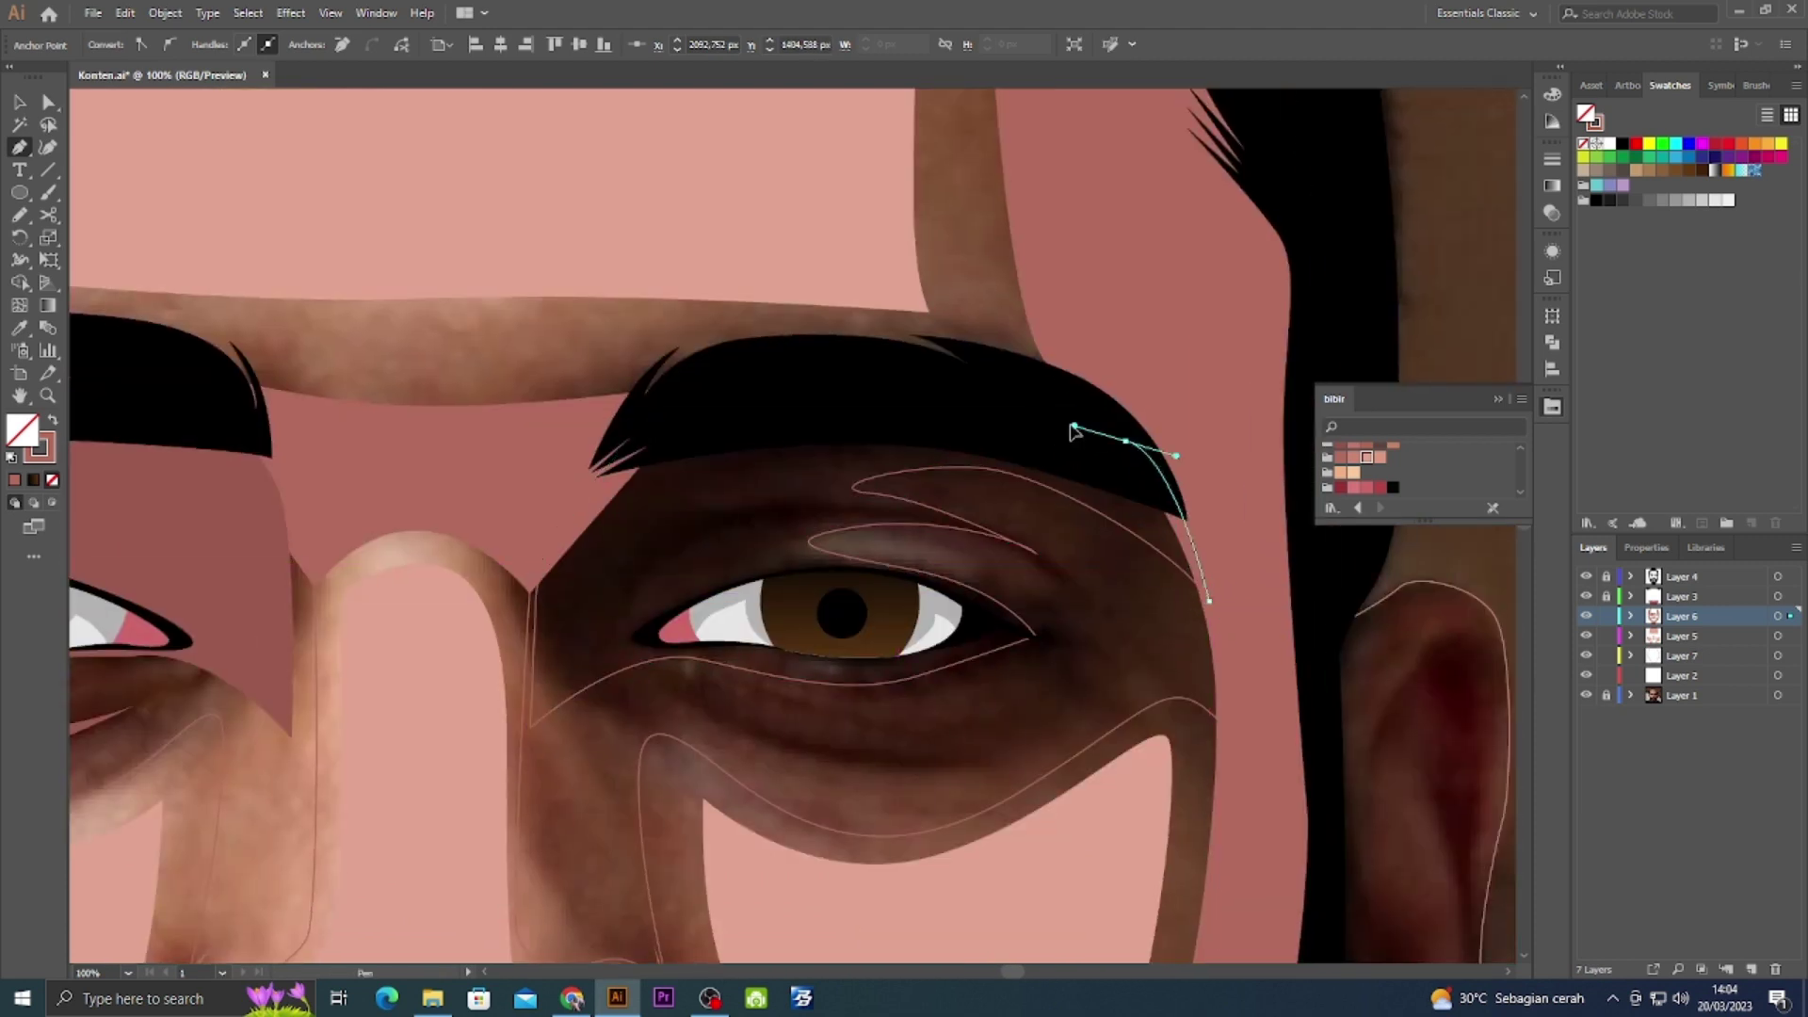
click(651, 425)
scroll(389, 534, left, 10)
Outline shading shapes around the other eye, under it and along its brow.
click(859, 402)
drag(546, 509, 479, 601)
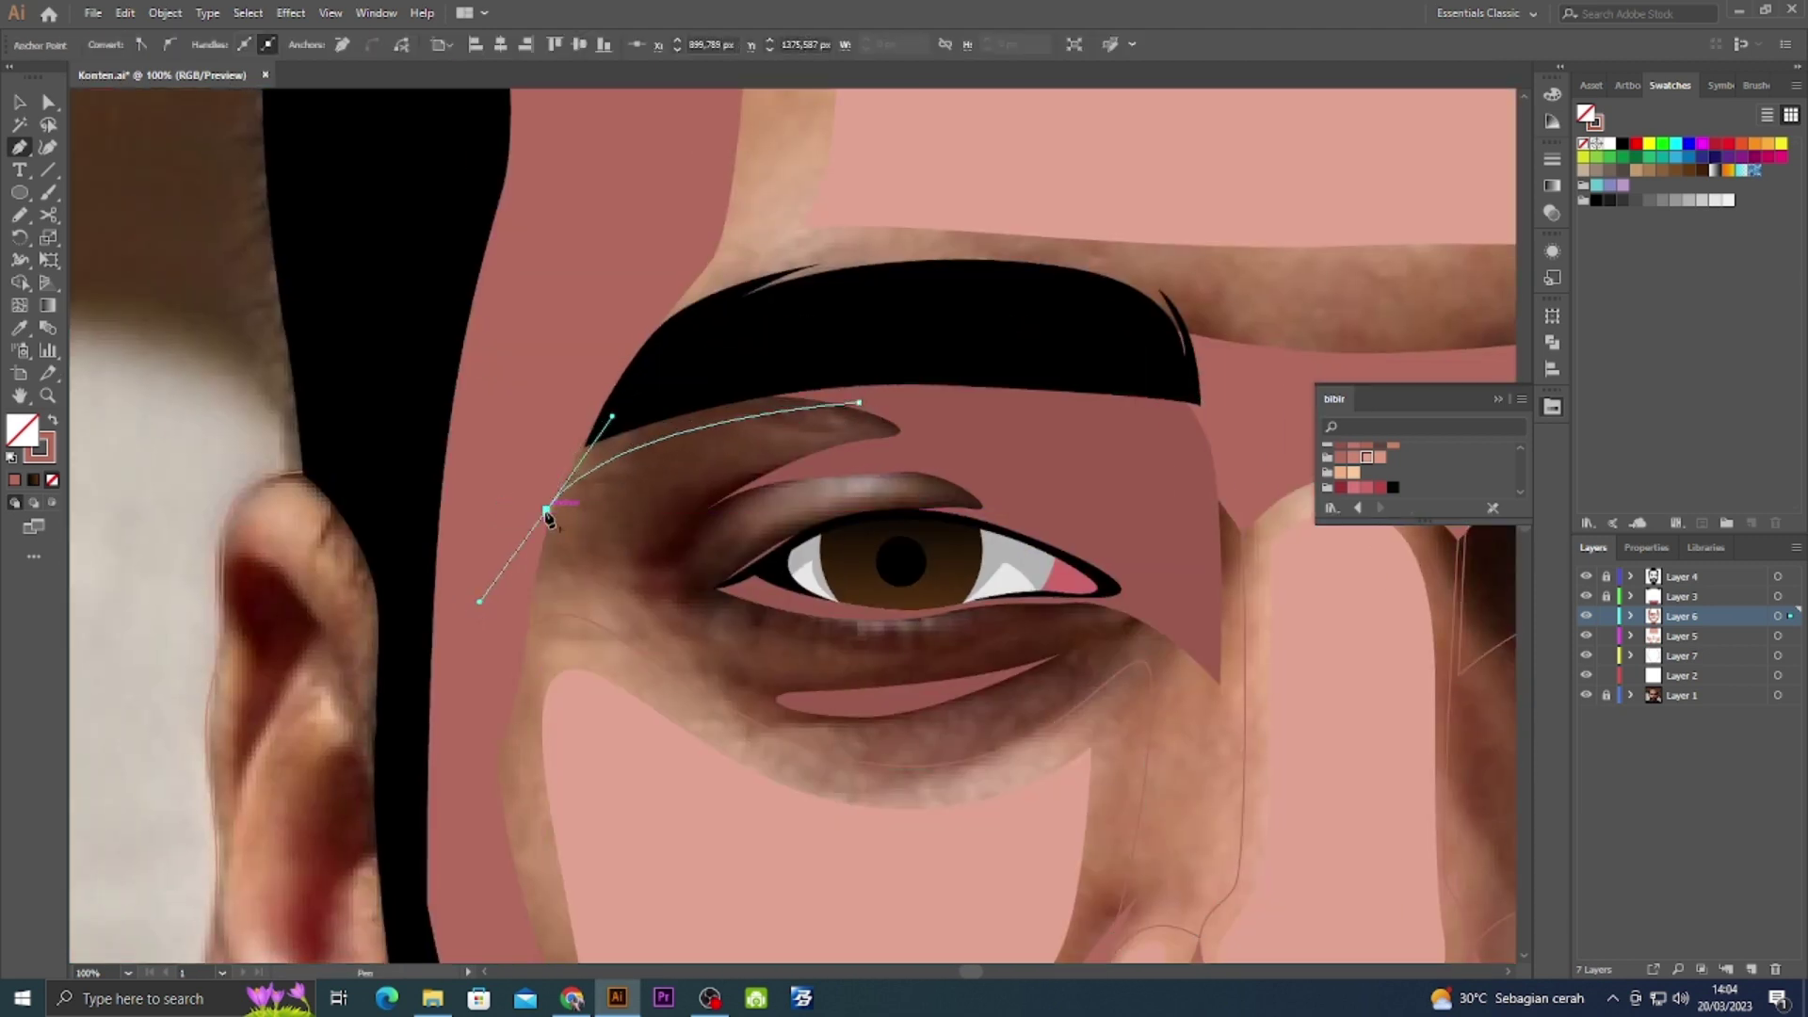
scroll(1012, 436, up, 2)
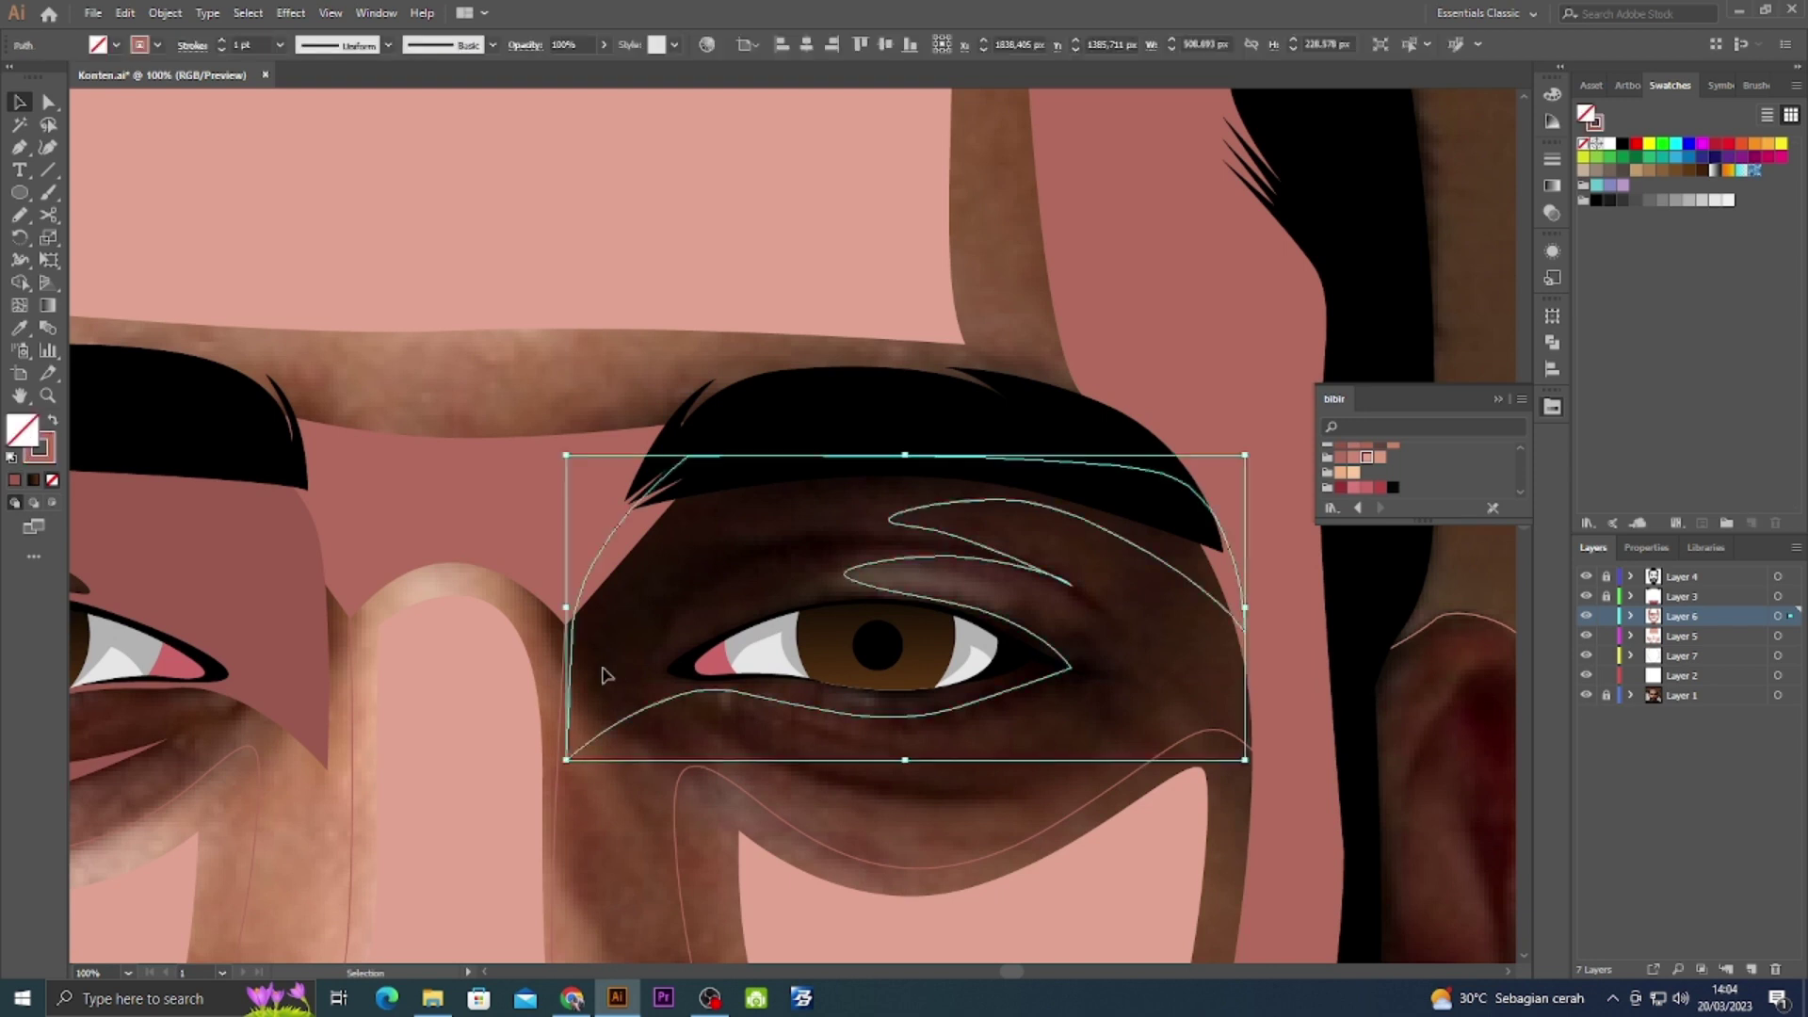
click(734, 726)
click(963, 775)
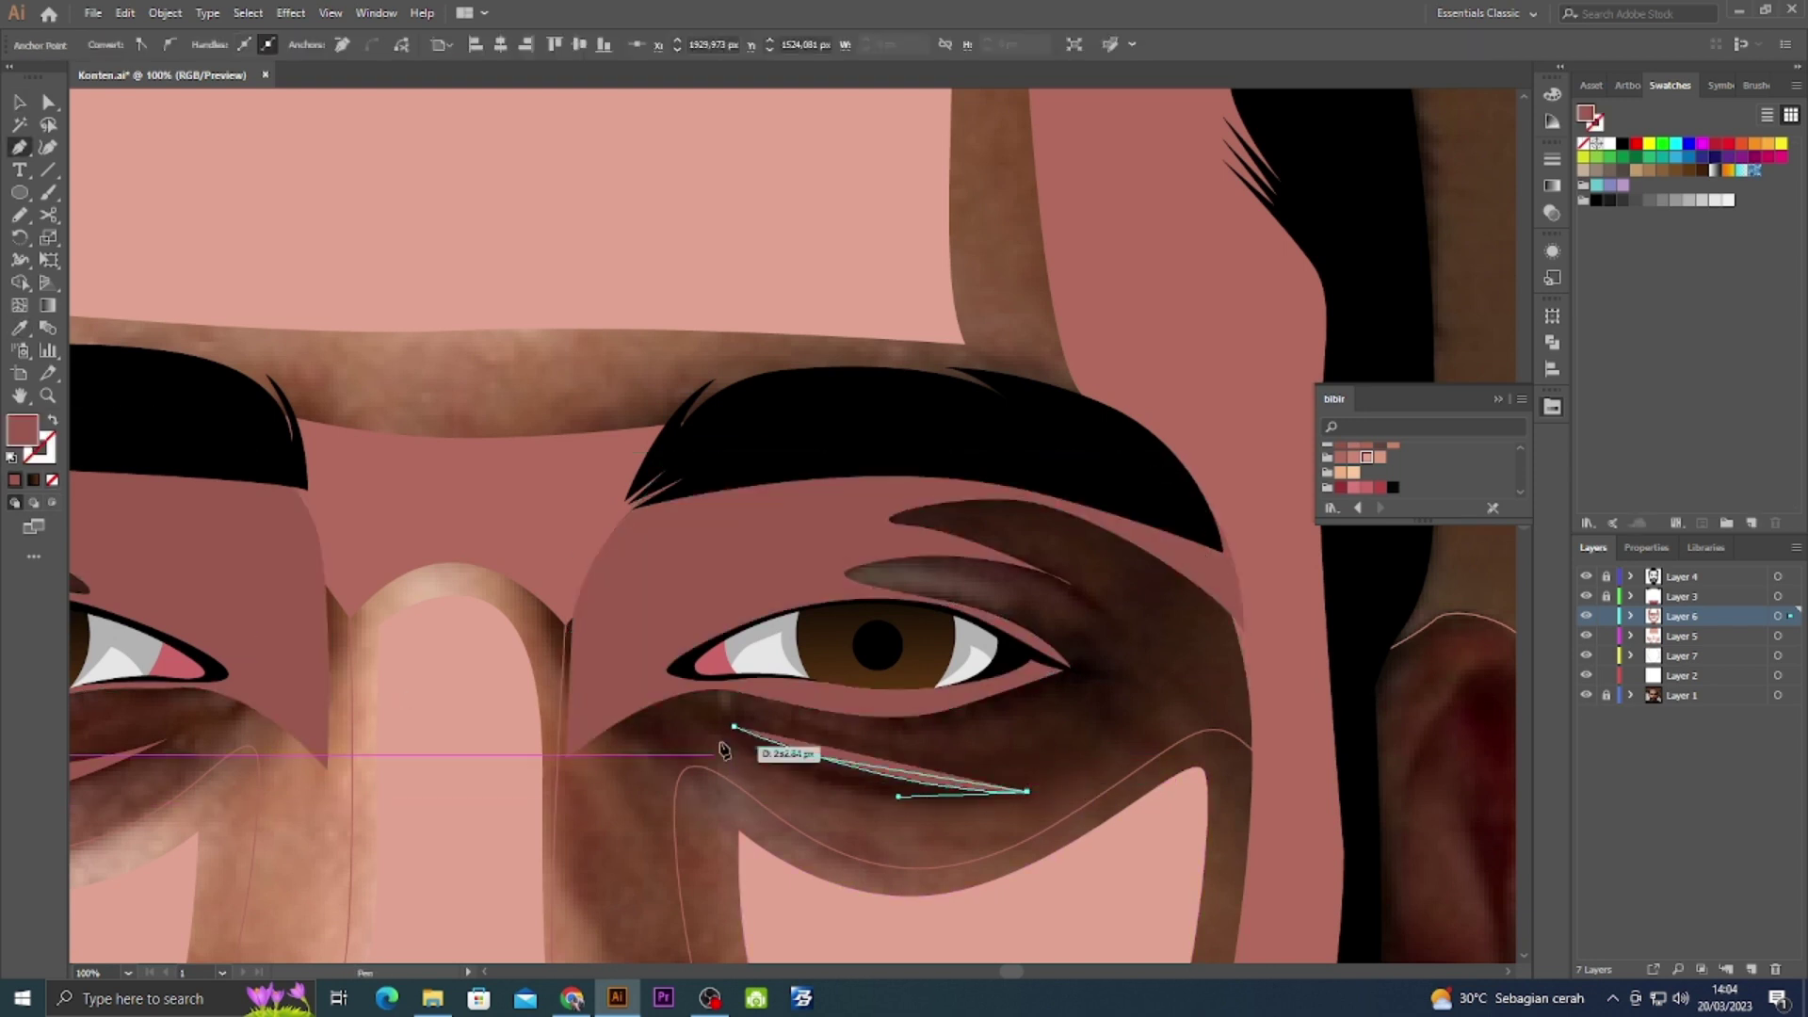
scroll(611, 614, left, 10)
click(892, 633)
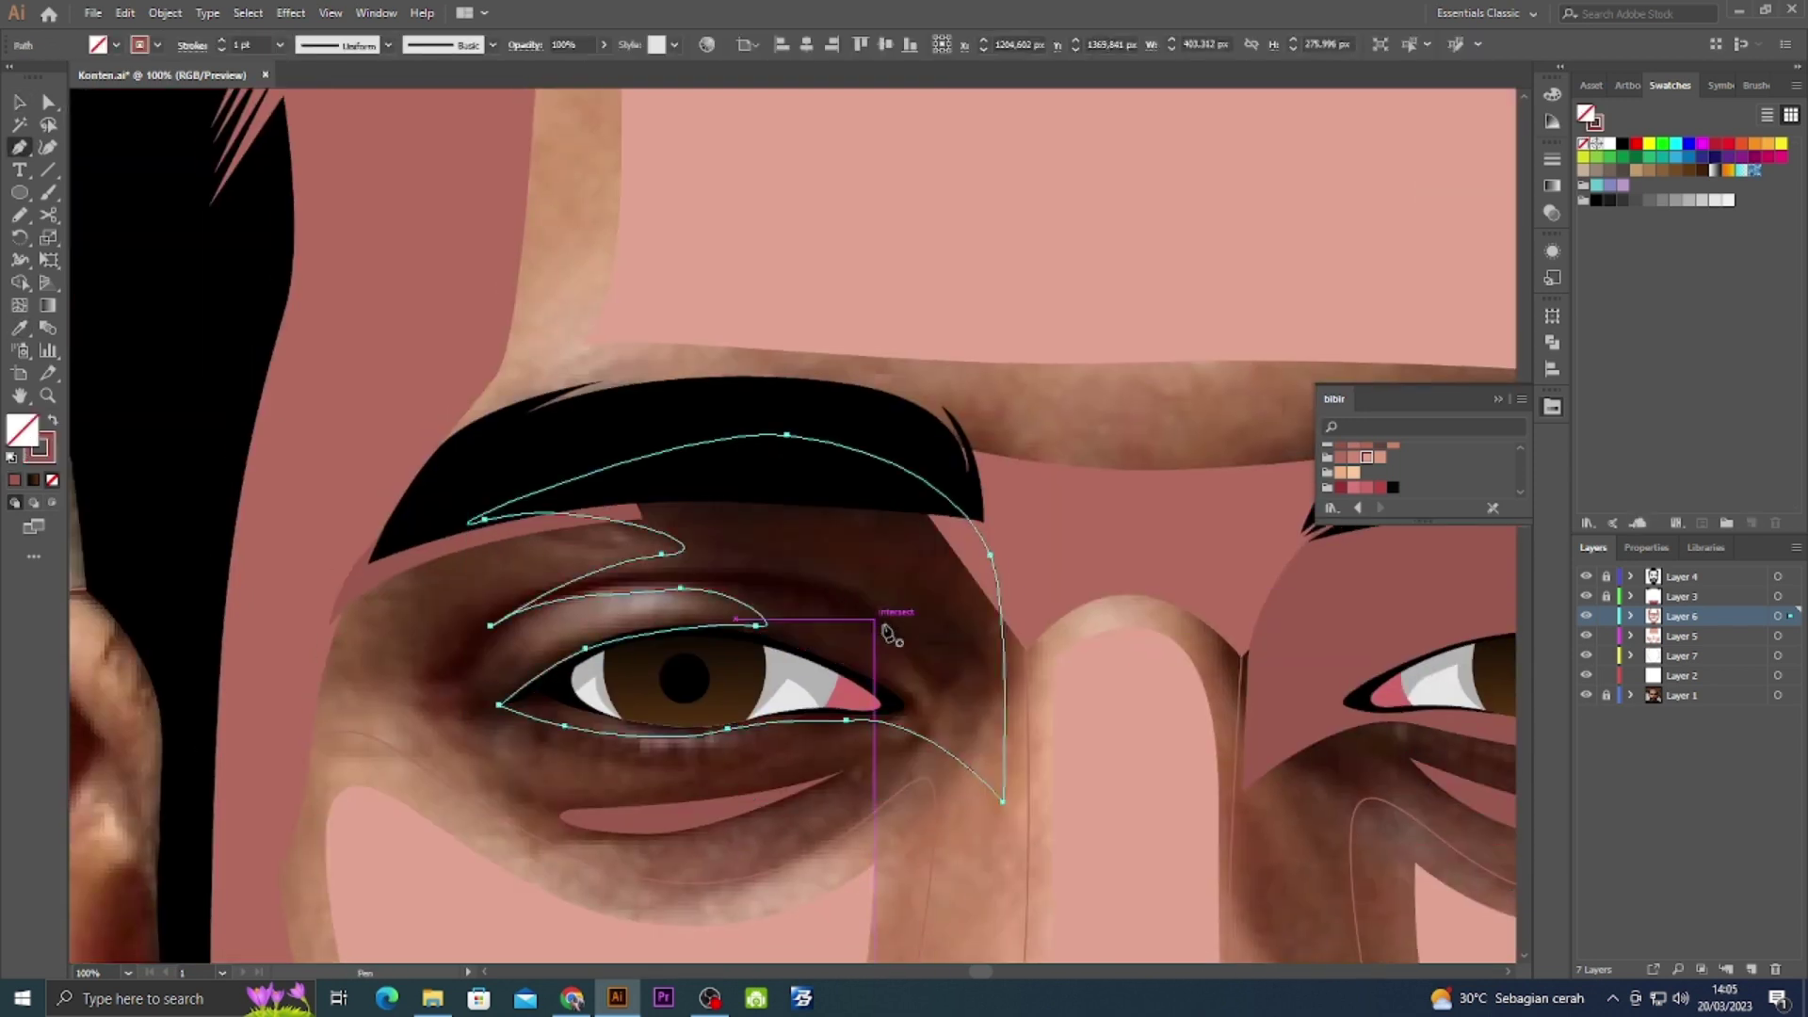
drag(775, 576, 705, 577)
click(496, 623)
Finish the shading shape and Pen-draw a crease curve above the right eye.
scroll(565, 612, right, 10)
key(v)
click(1089, 637)
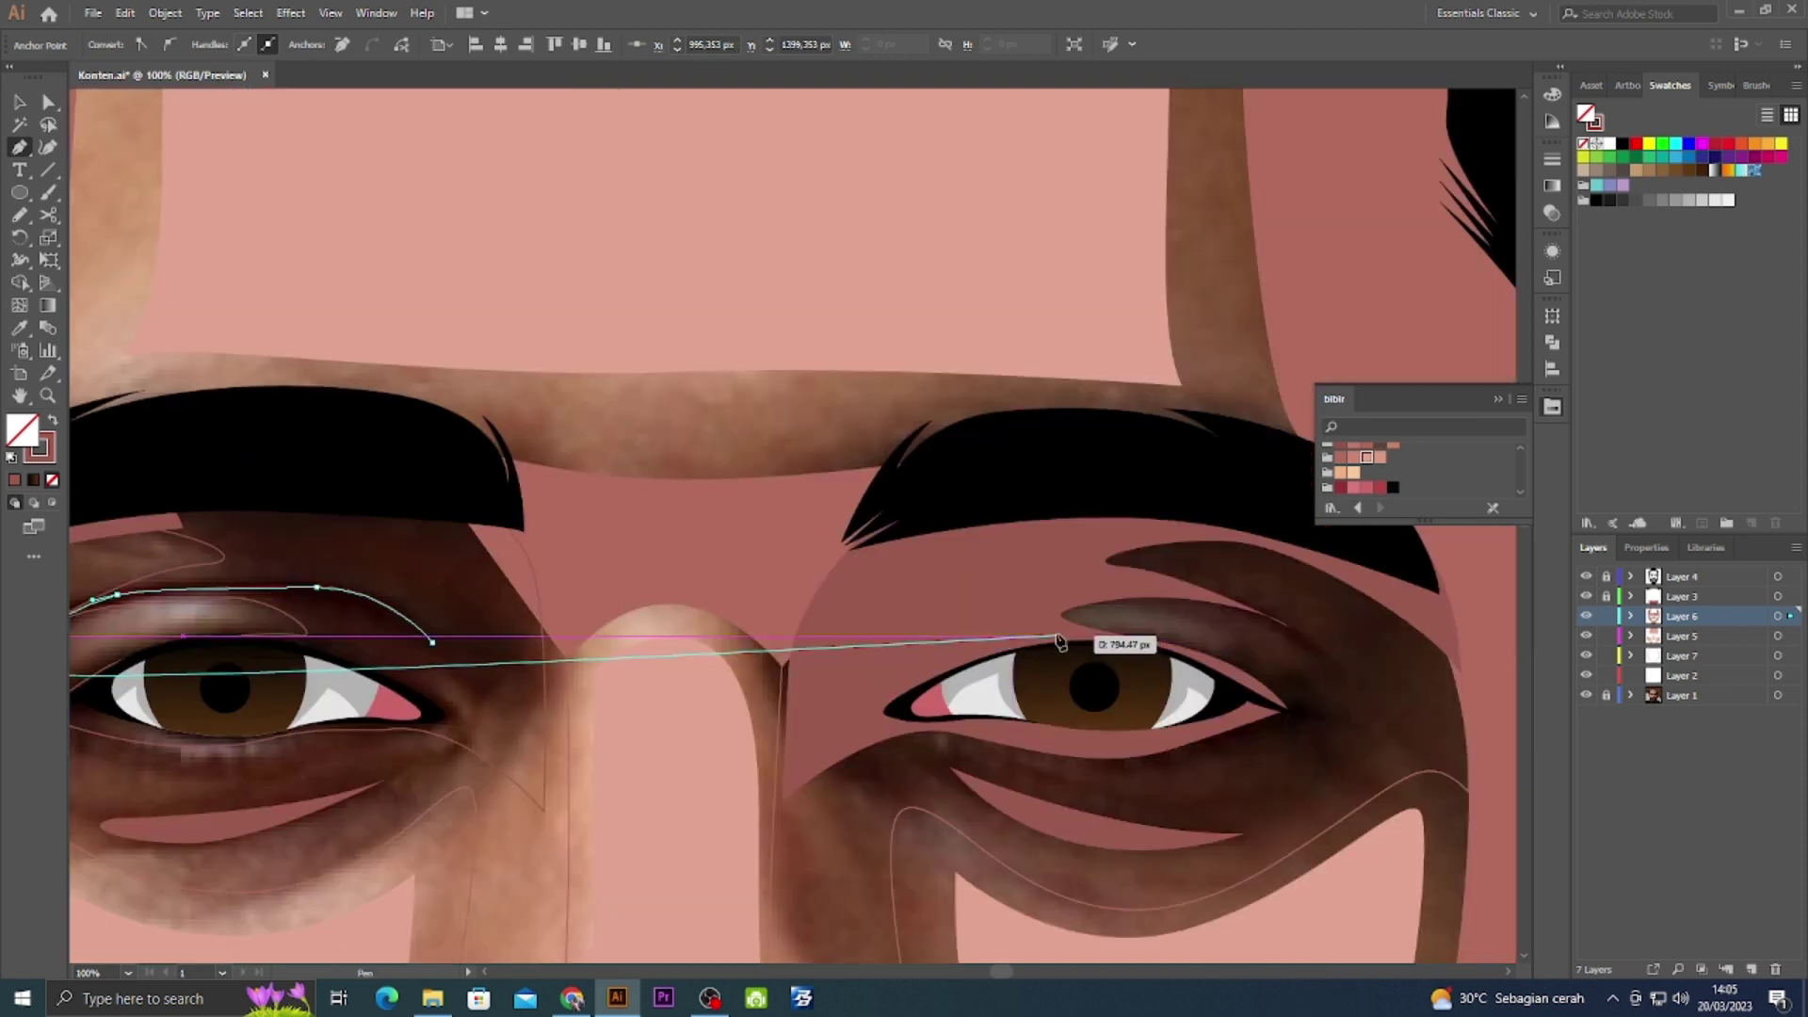
key(p)
click(883, 642)
drag(1061, 578, 1135, 578)
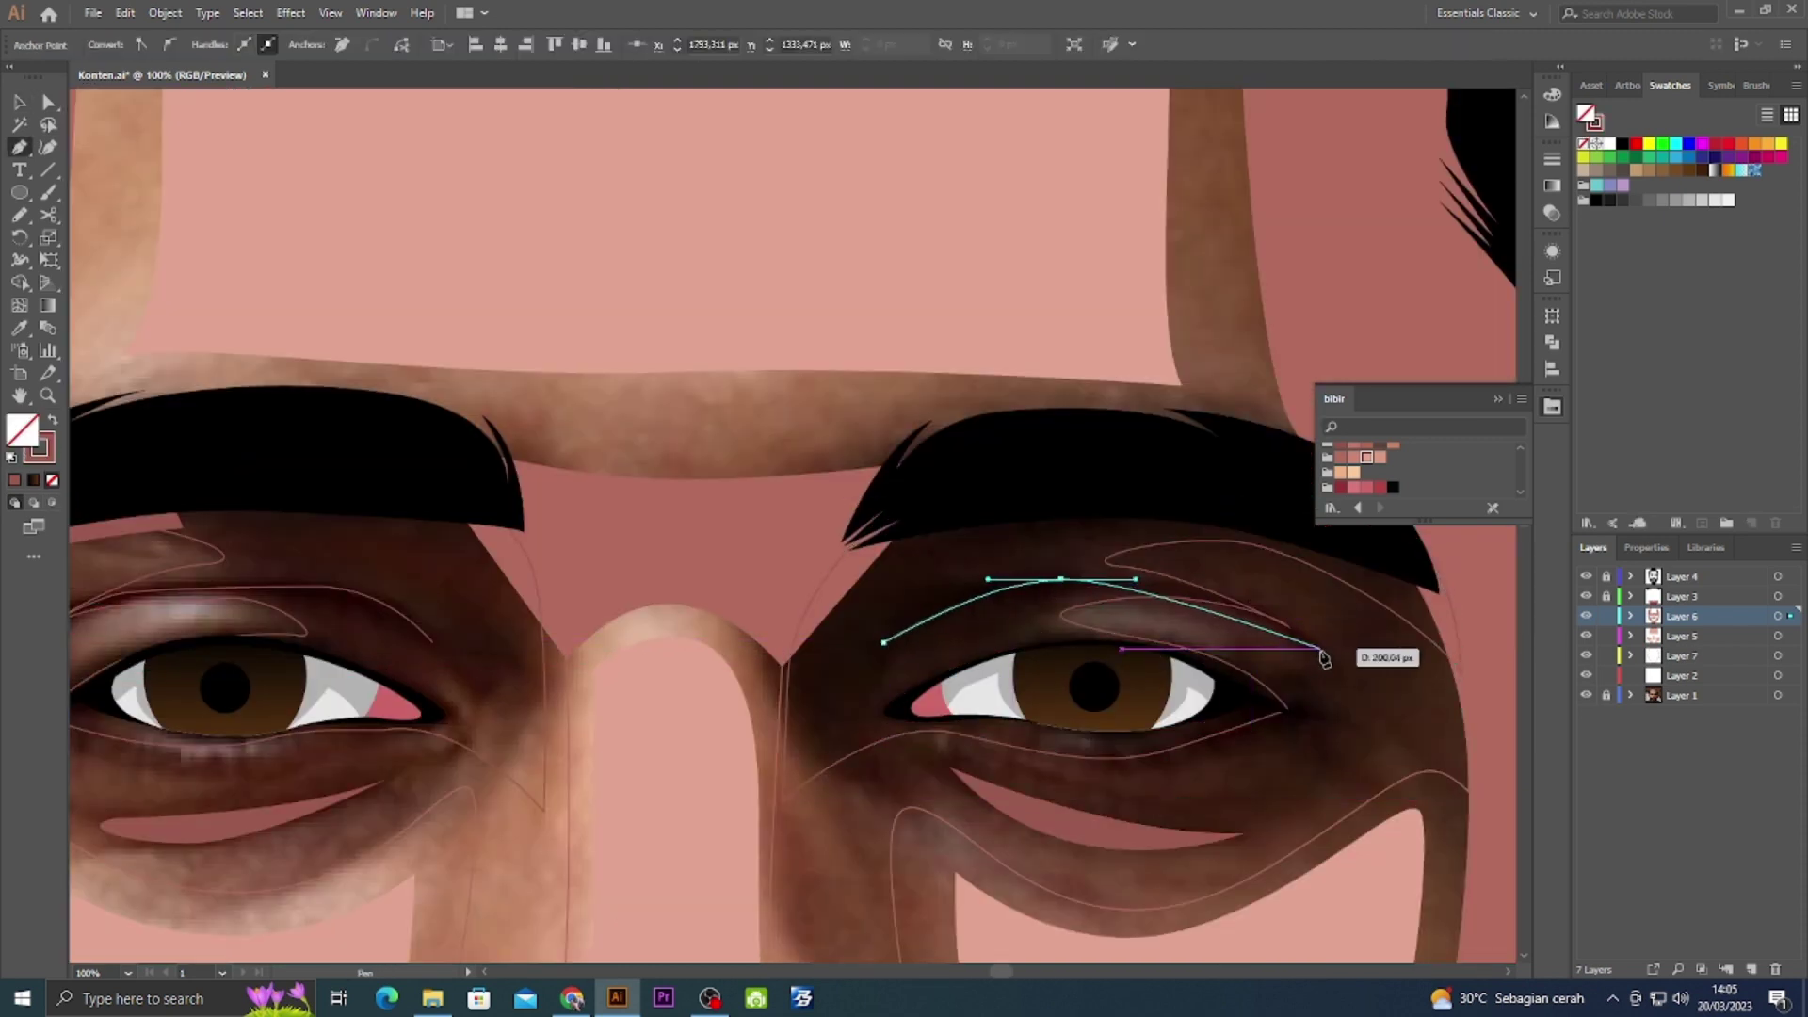
key(v)
Give both crease lines a #2b1813 dark brown stroke with a tapered width profile.
shift+click(392, 633)
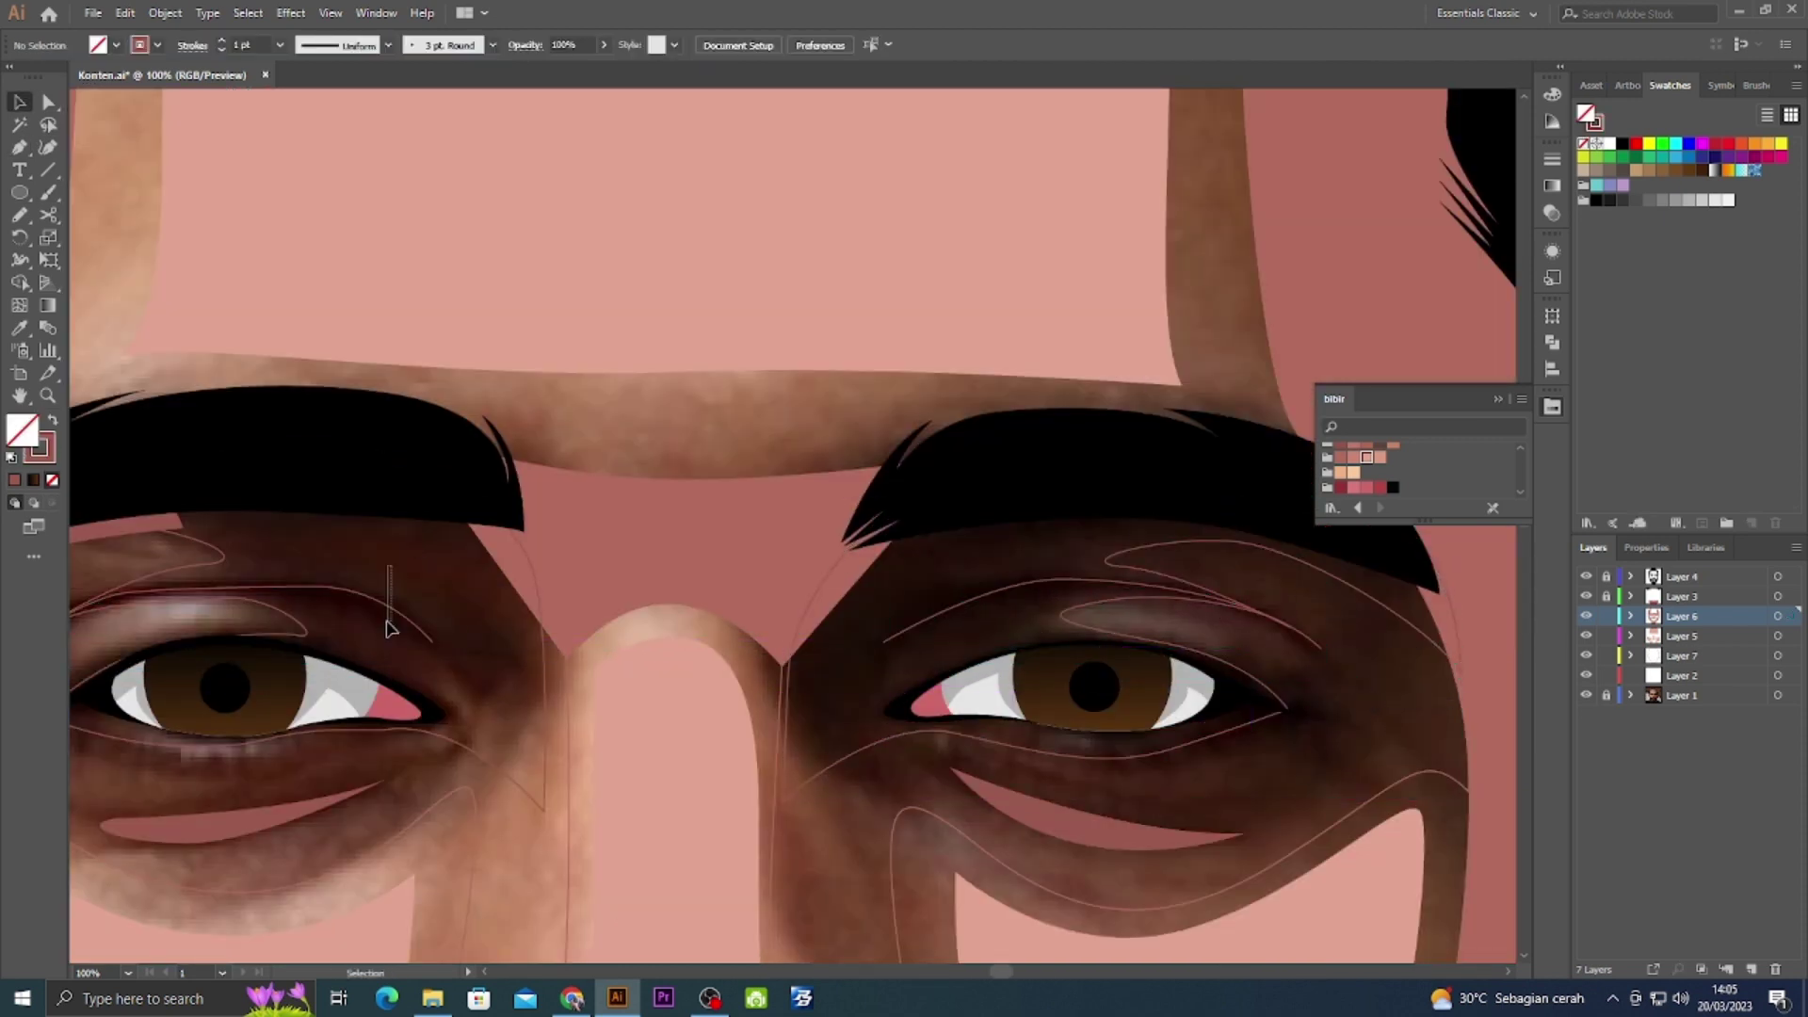
click(383, 605)
shift+click(989, 581)
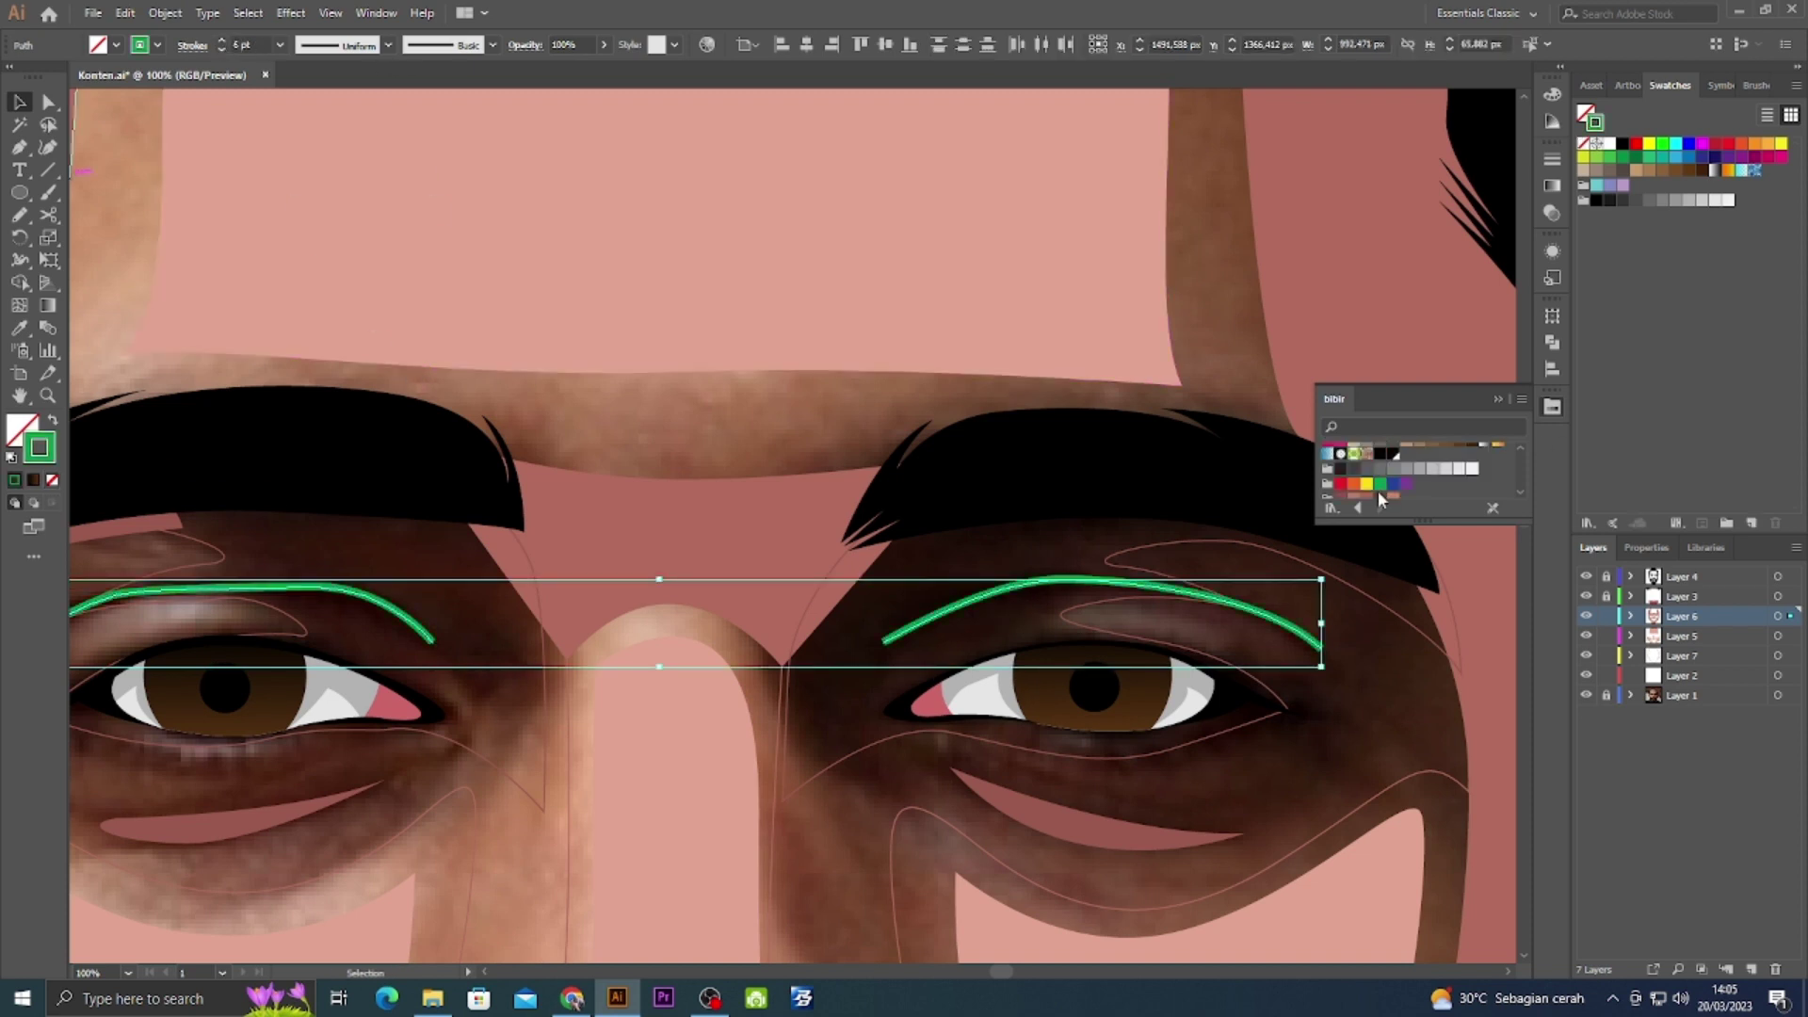
click(1380, 479)
double_click(39, 447)
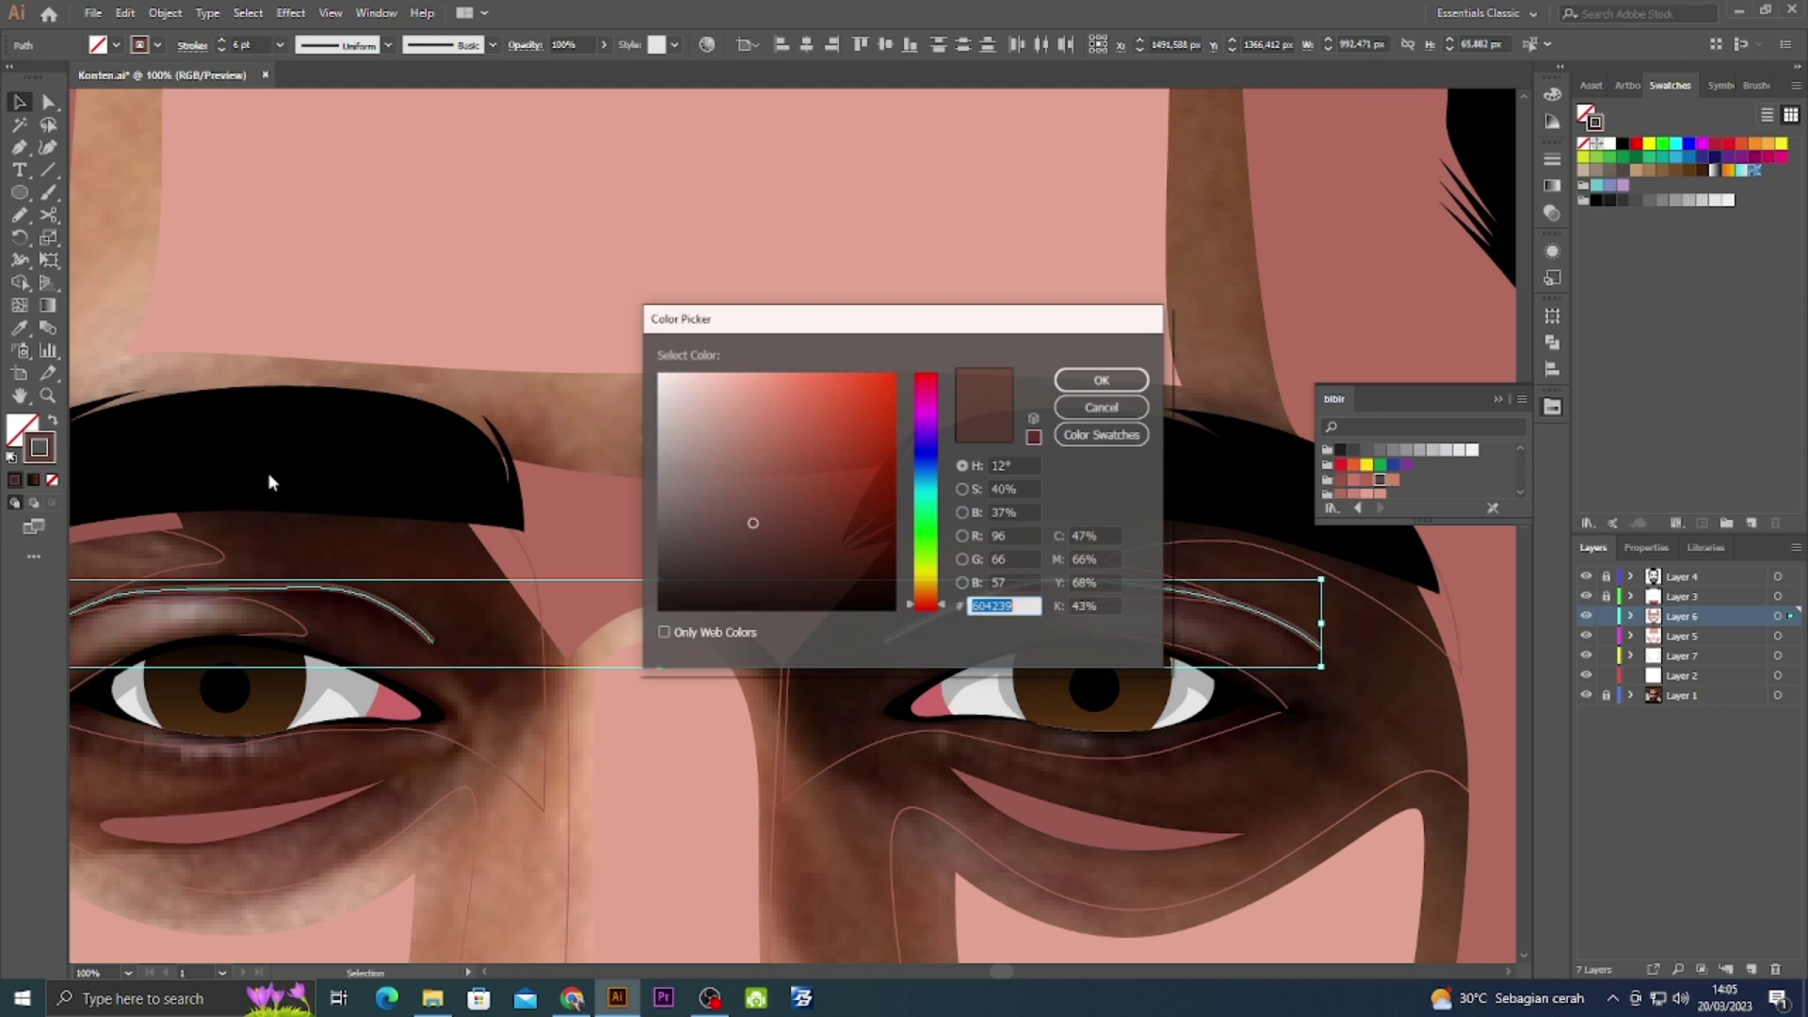
click(1102, 380)
click(388, 45)
click(354, 114)
Check the under-eye and cheek shading shapes, then deselect all and fit the artboard.
click(790, 528)
click(464, 796)
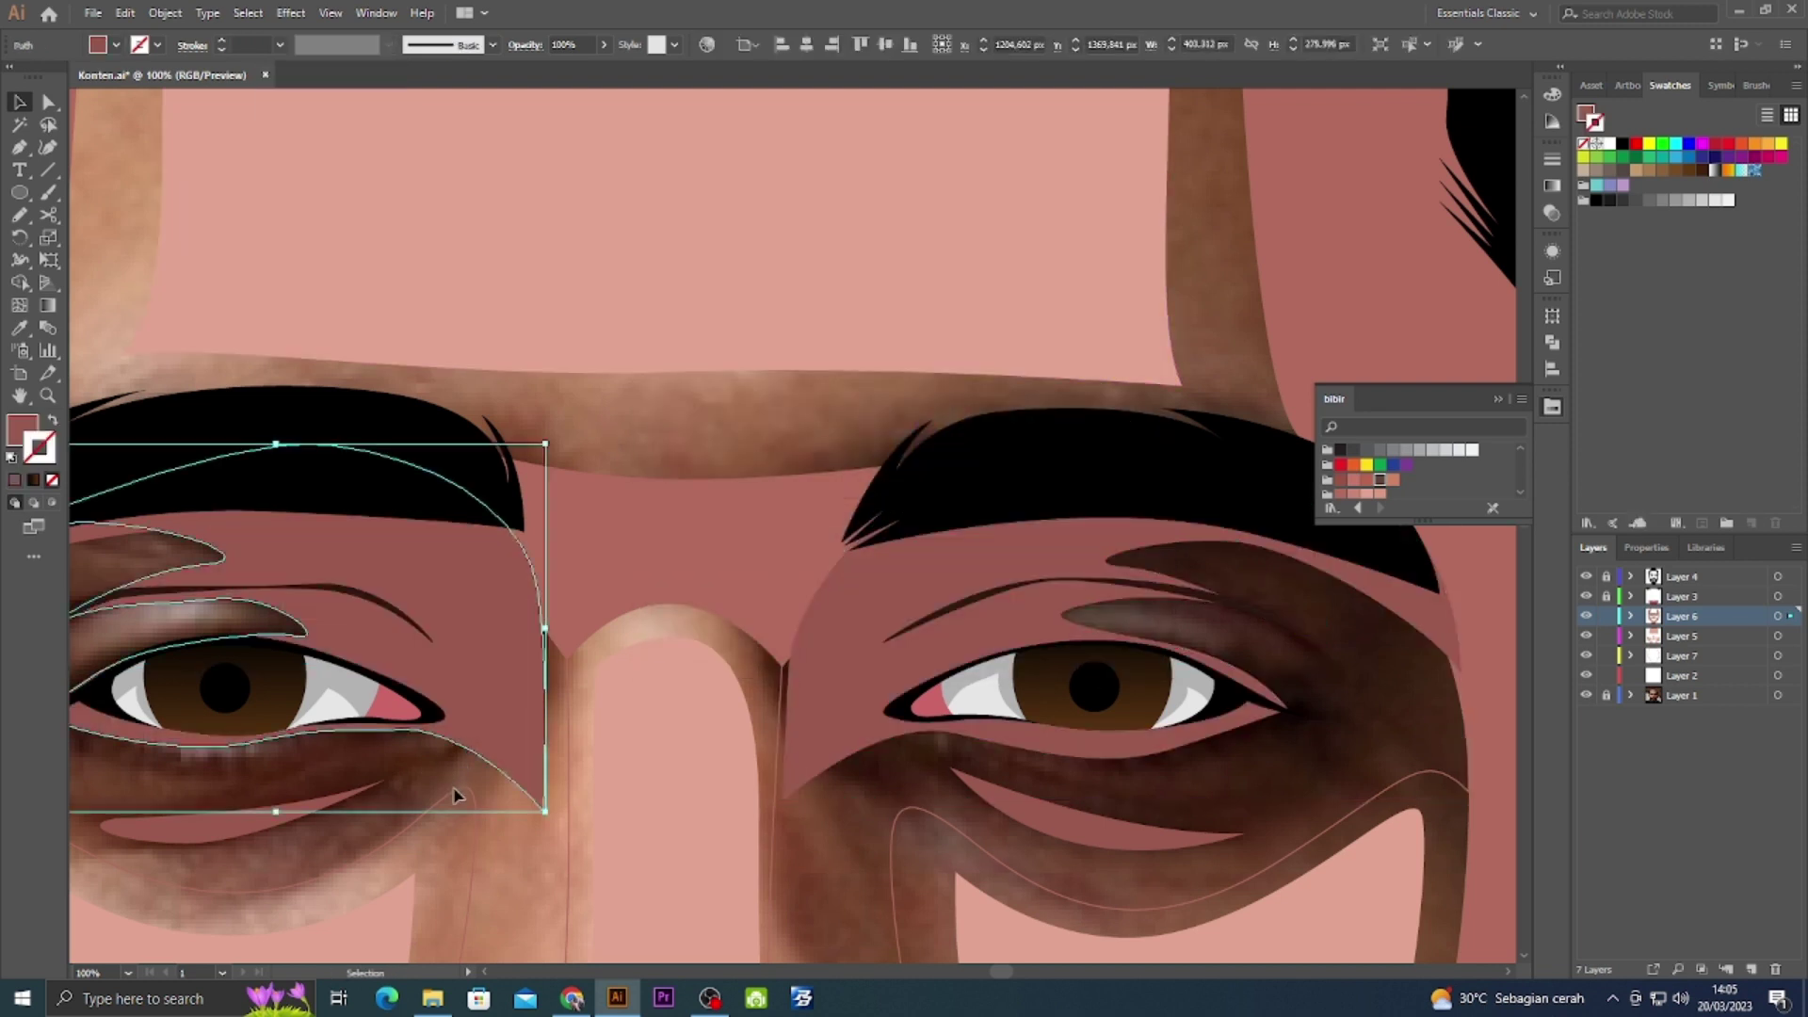
key(ctrl+shift+a)
key(ctrl+0)
On Layer 7, start a pink-filled inner-ear shape on the left ear.
click(1081, 770)
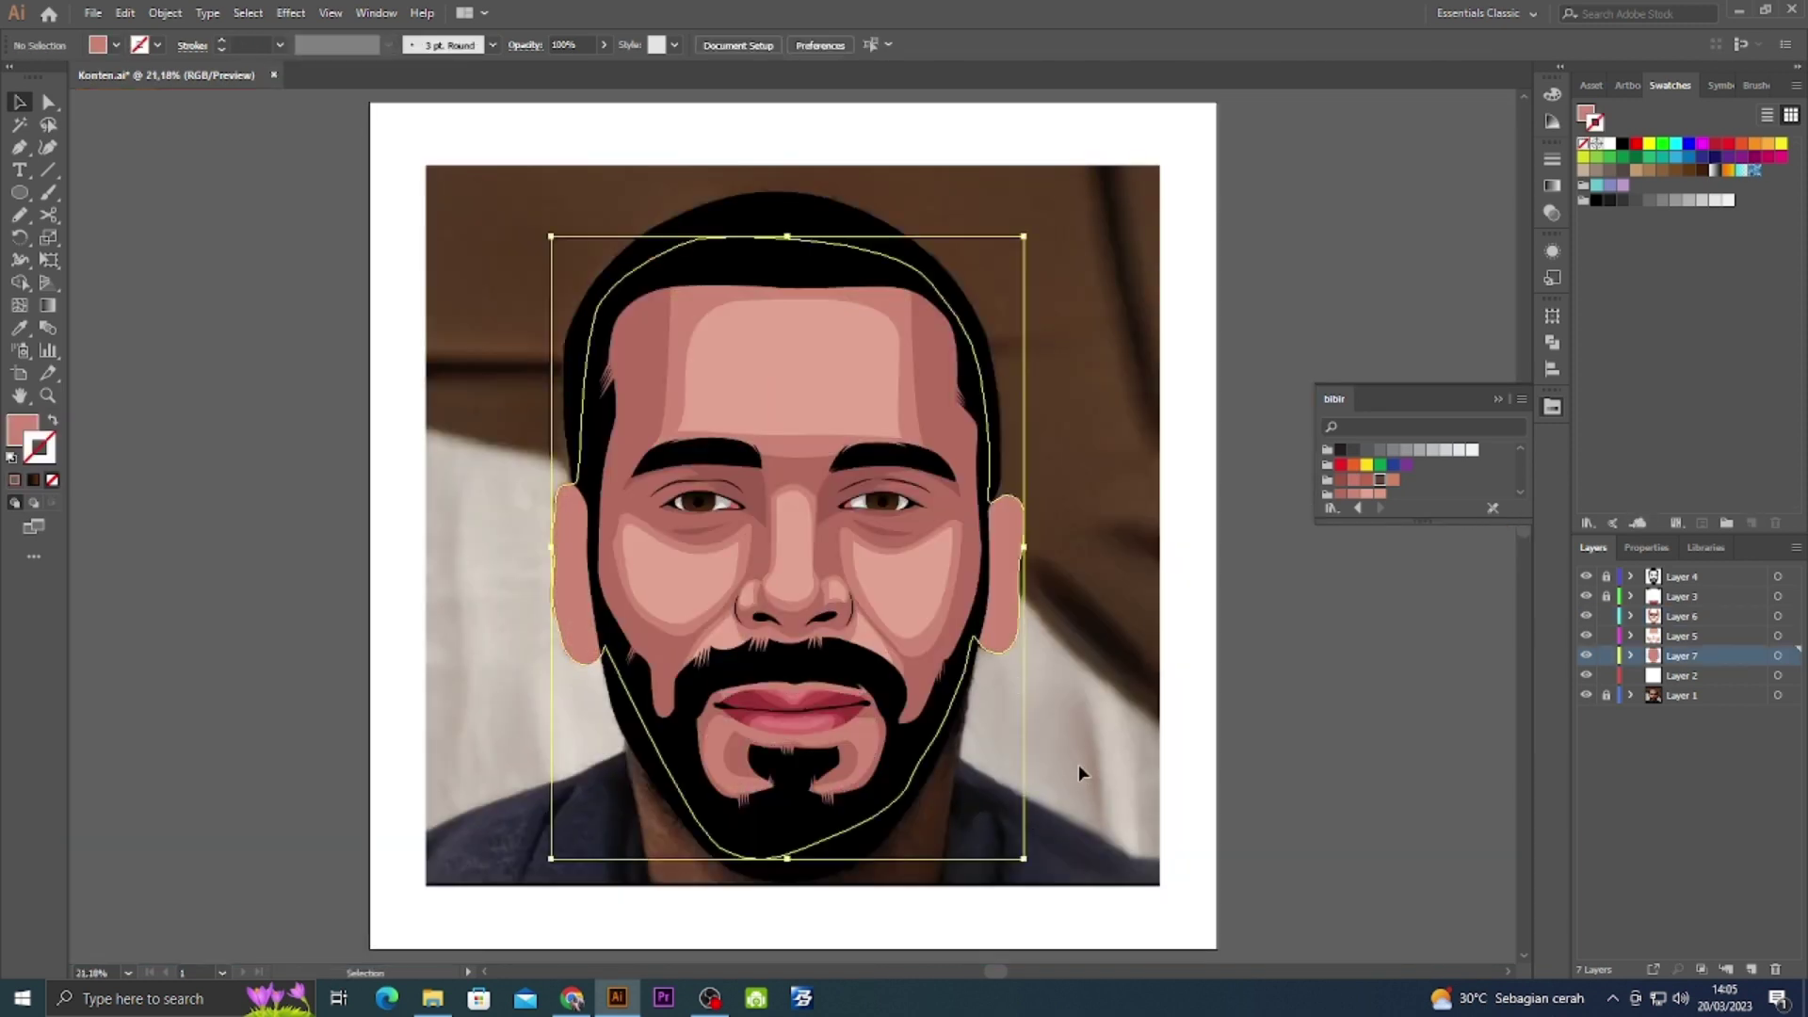
click(1107, 730)
scroll(492, 618, up, 3)
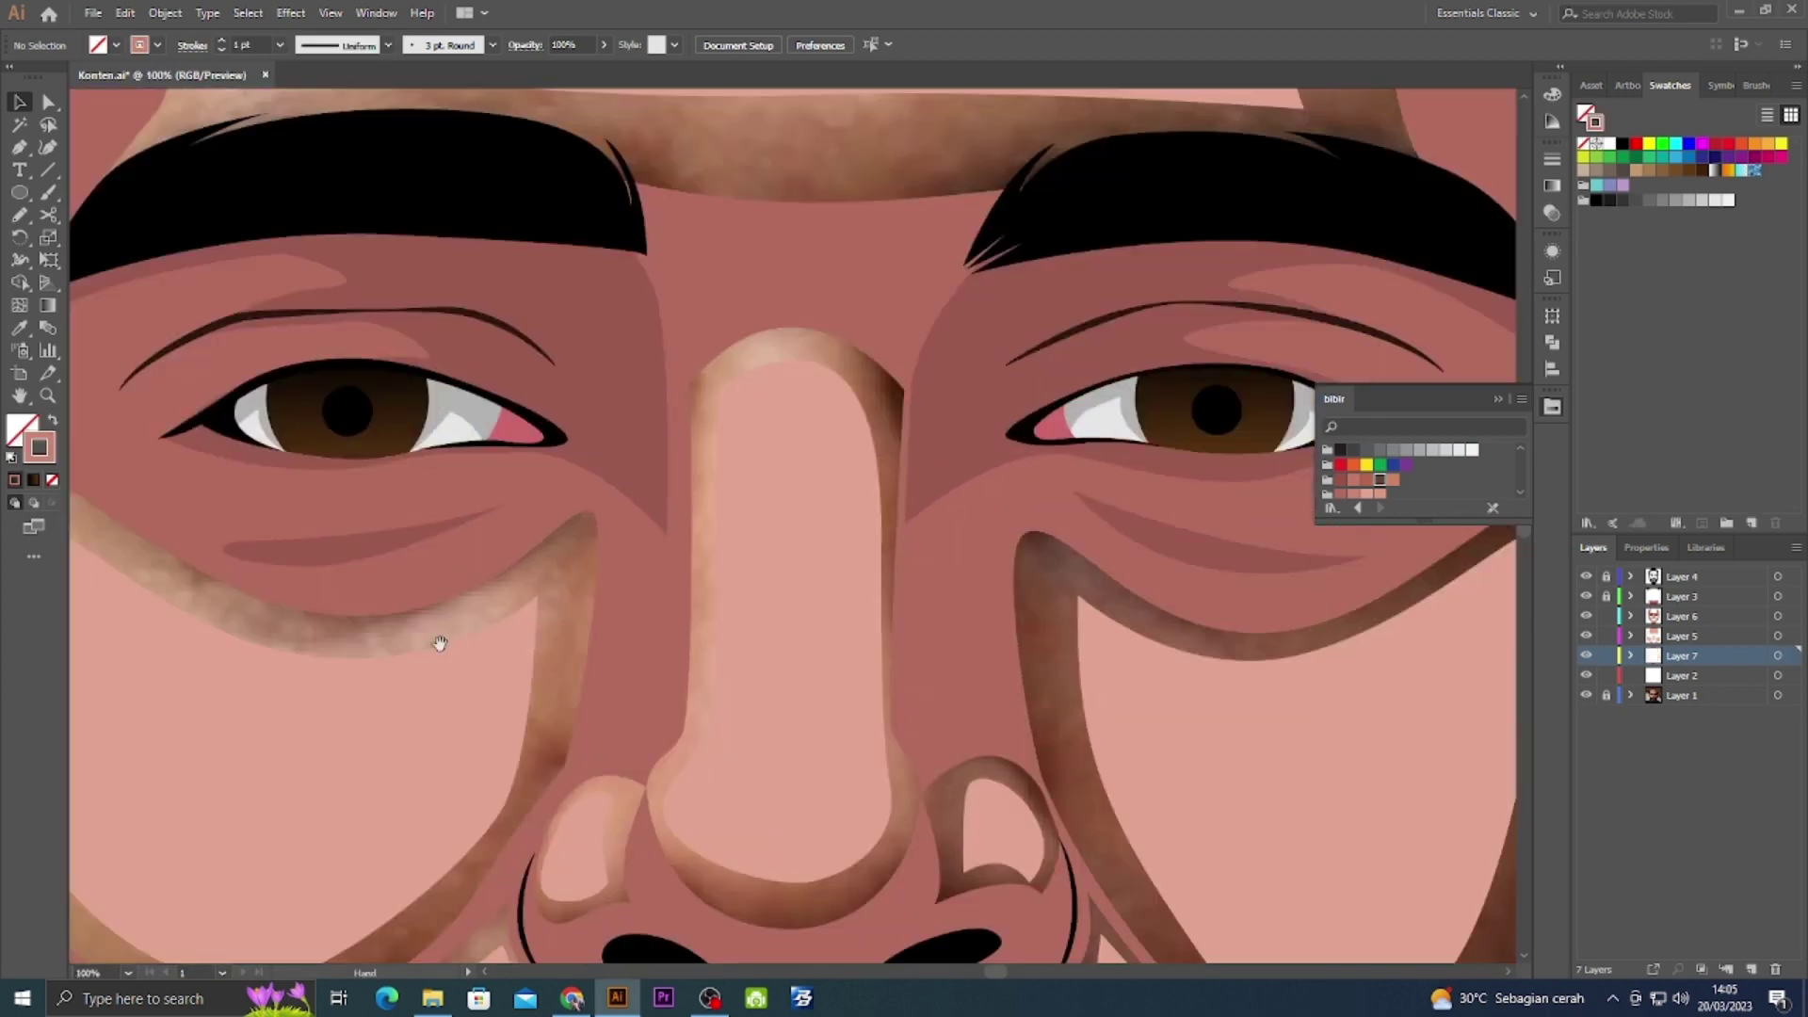
scroll(435, 638, up, 3)
key(p)
key(shift+x)
click(889, 596)
drag(845, 581, 805, 633)
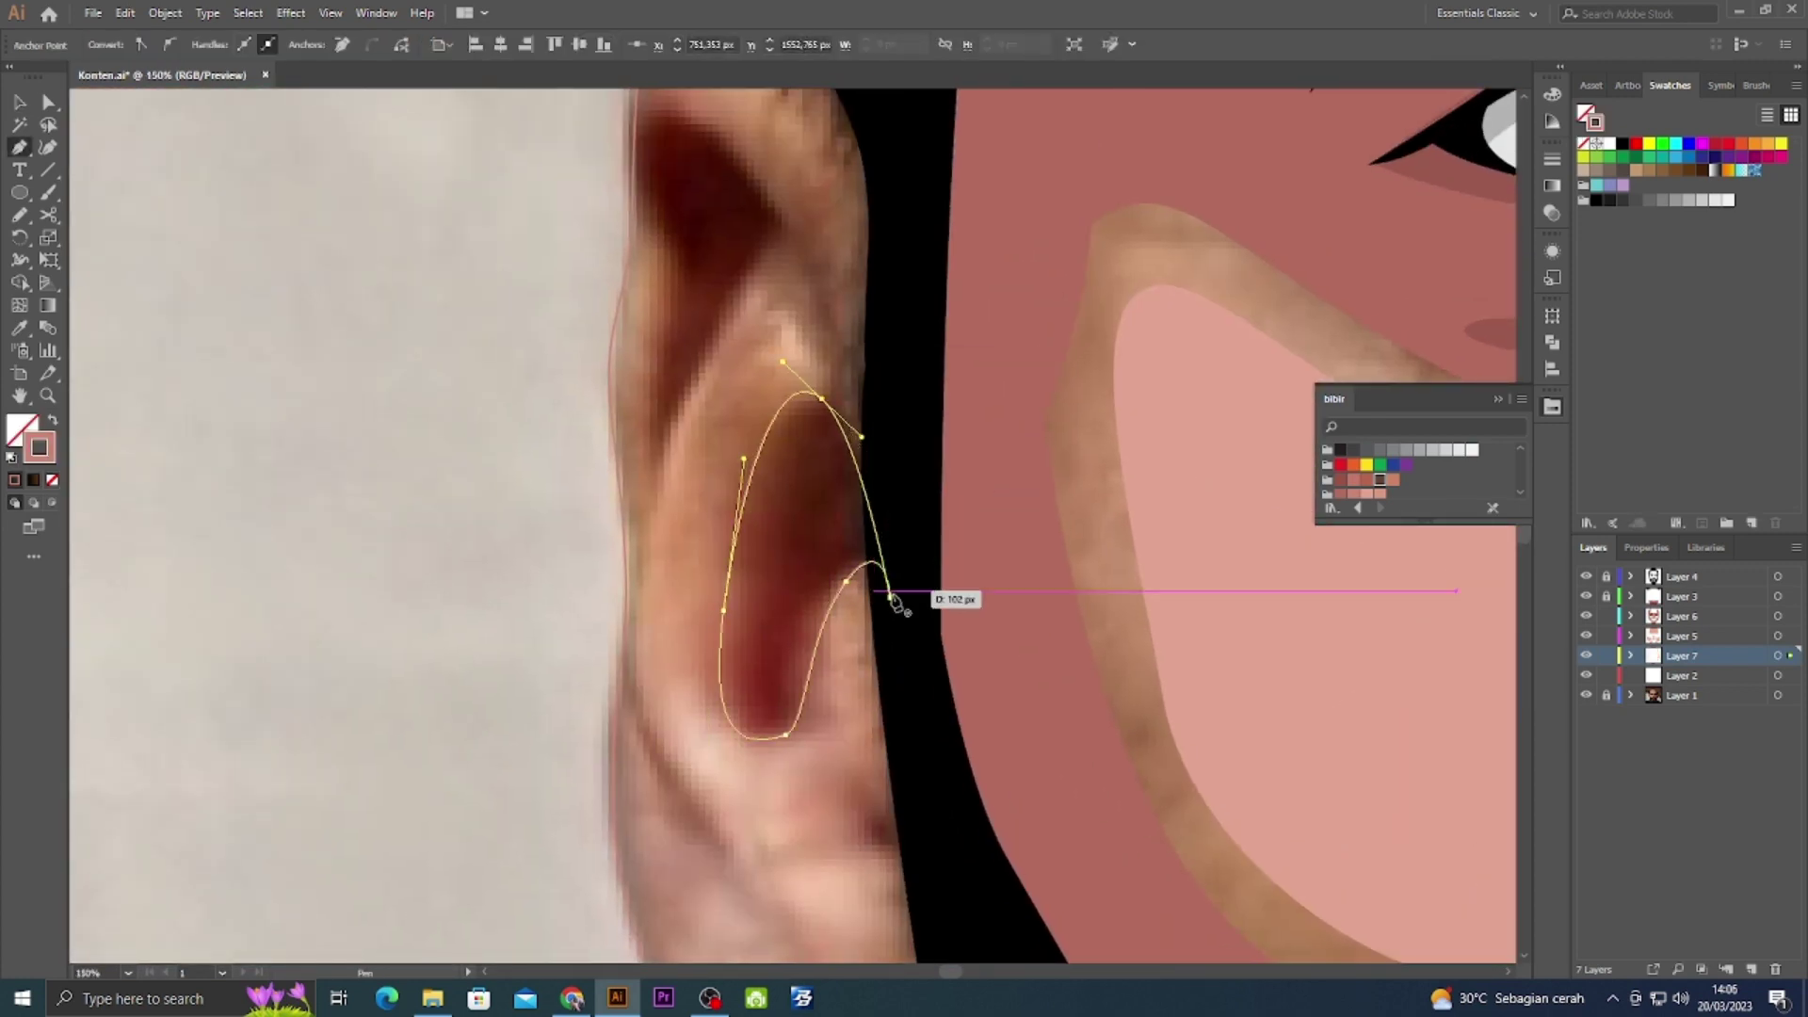
key(shift+x)
Close the upper inner-ear shape and draw a second pink shape lower on the left ear.
scroll(876, 570, up, 5)
scroll(876, 569, left, 2)
click(734, 395)
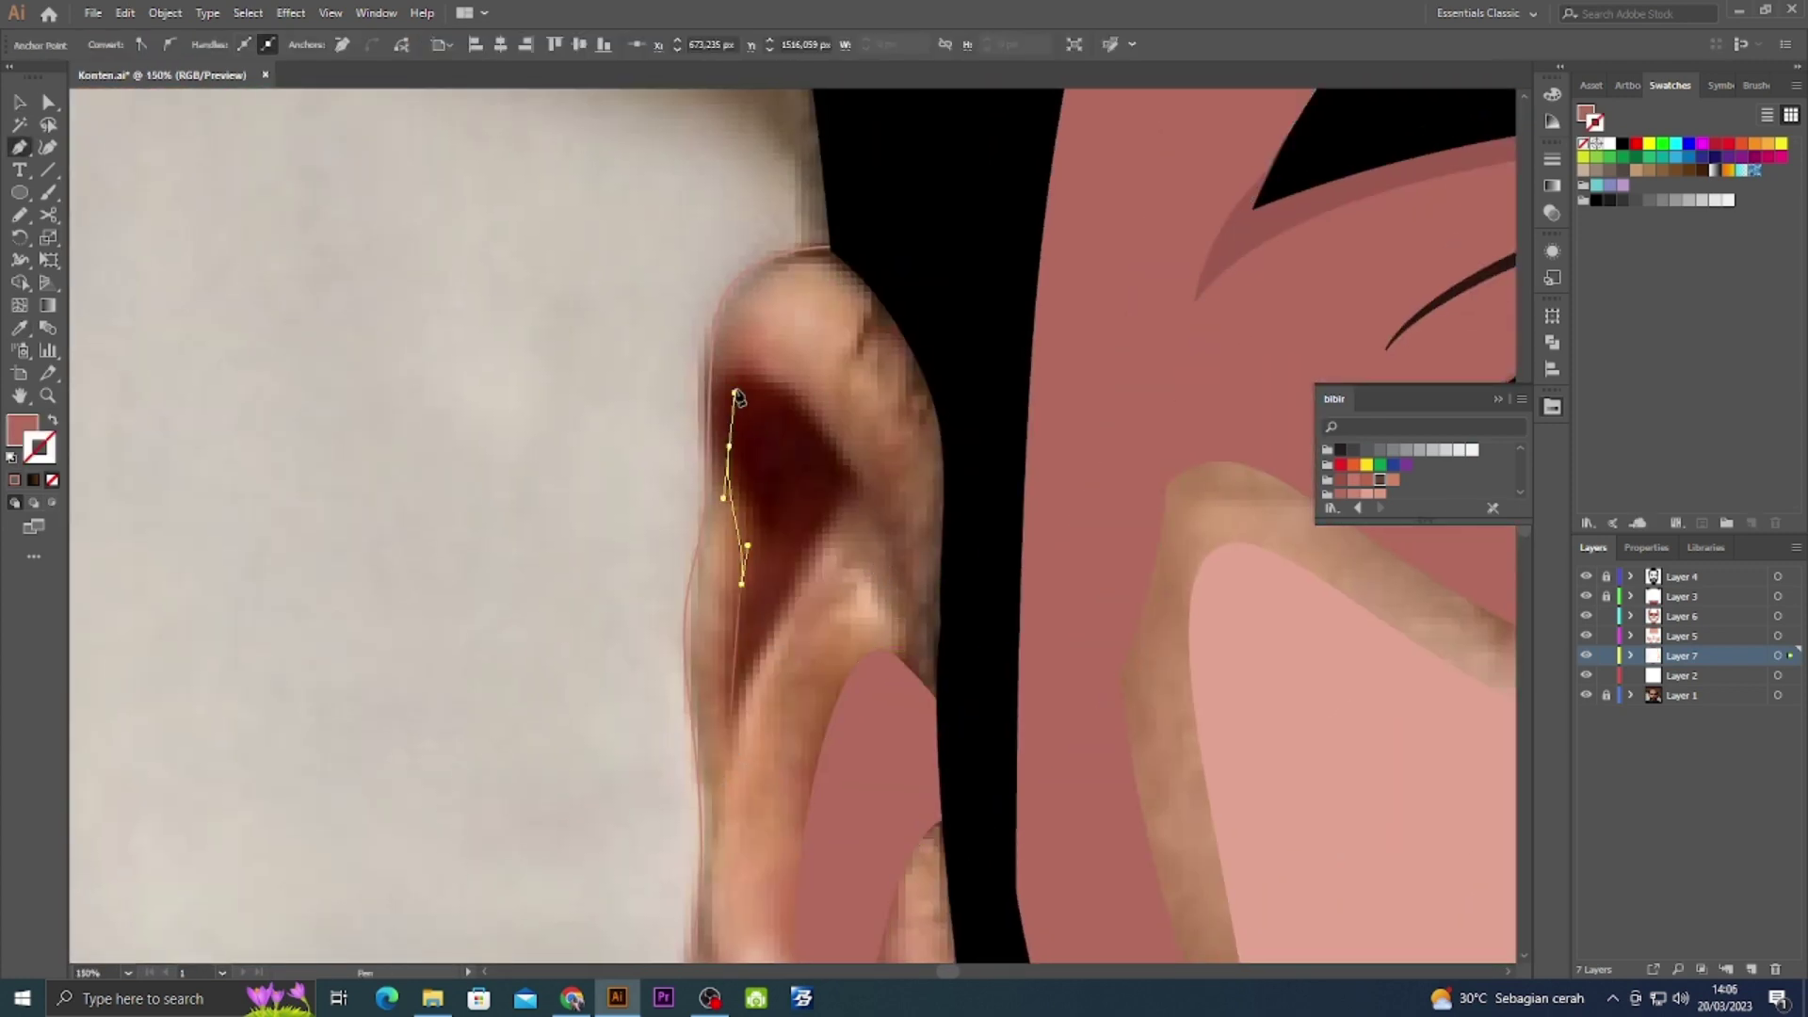
click(773, 696)
scroll(800, 659, down, 5)
click(747, 470)
click(829, 671)
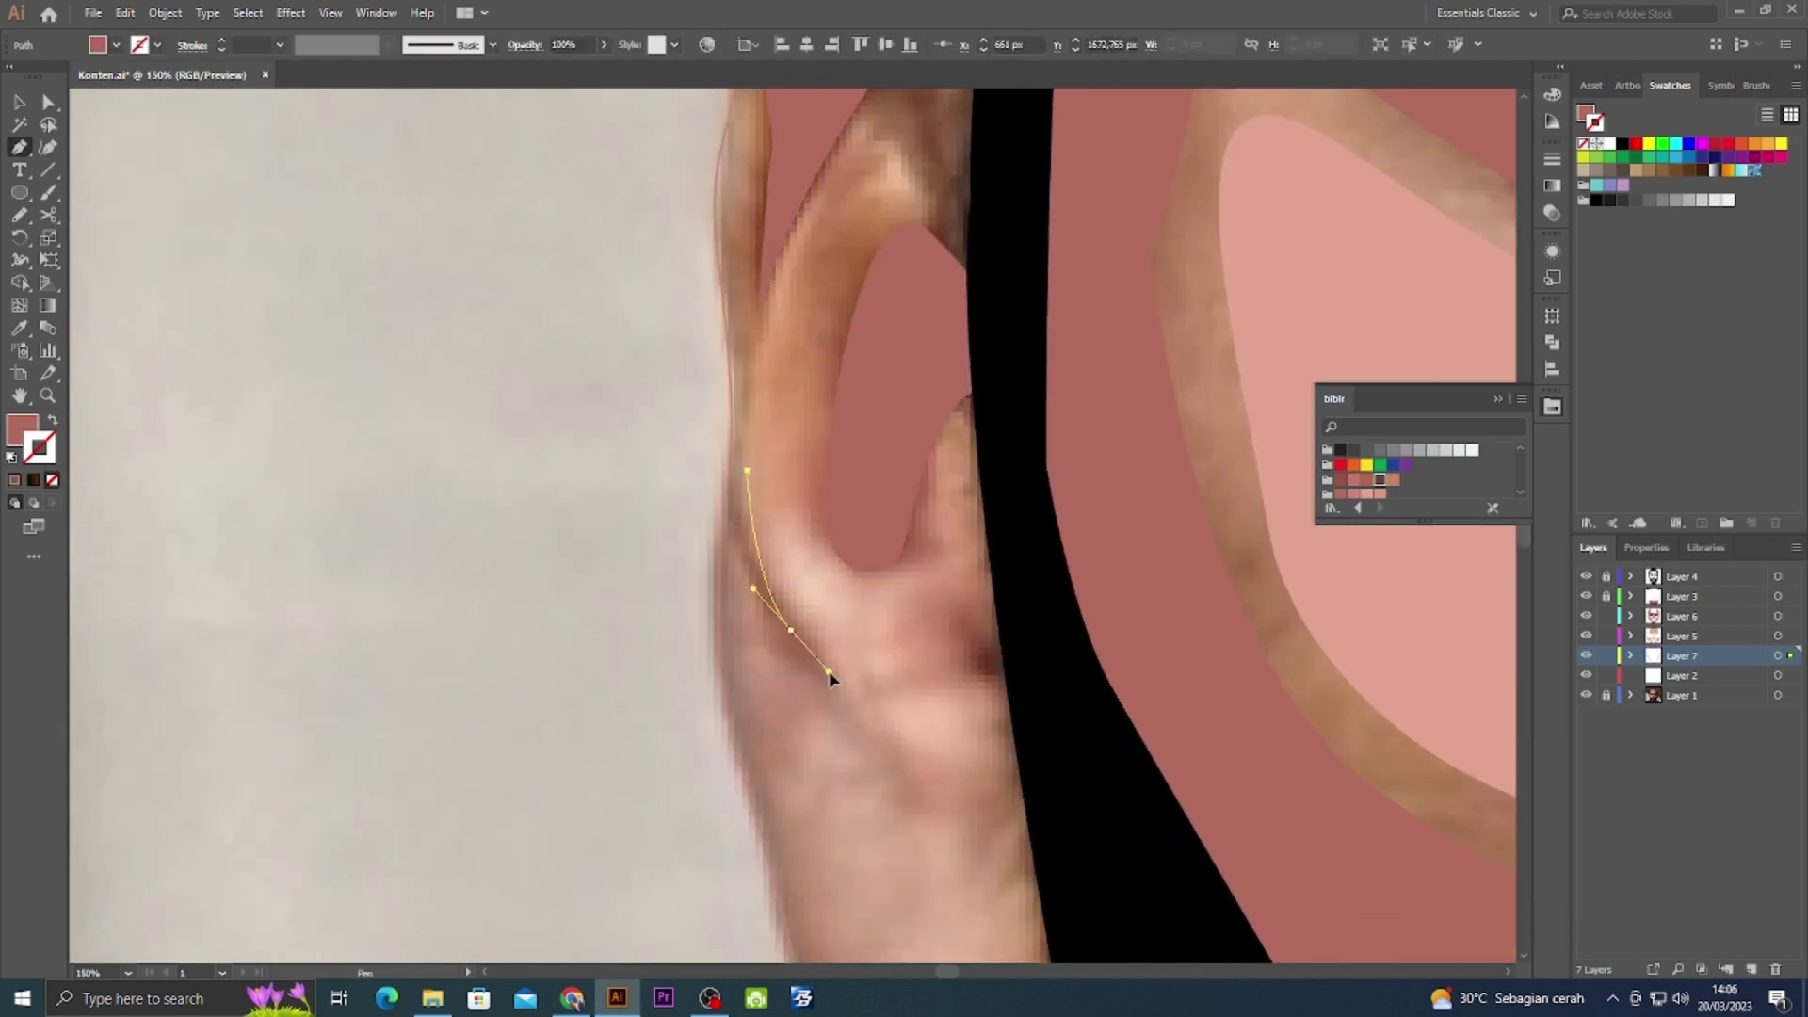
click(747, 470)
Draw the left earlobe shading shape.
scroll(910, 596, down, 4)
scroll(911, 596, down, 1)
drag(912, 761, 1005, 630)
drag(656, 544, 610, 402)
drag(635, 770, 790, 925)
click(912, 761)
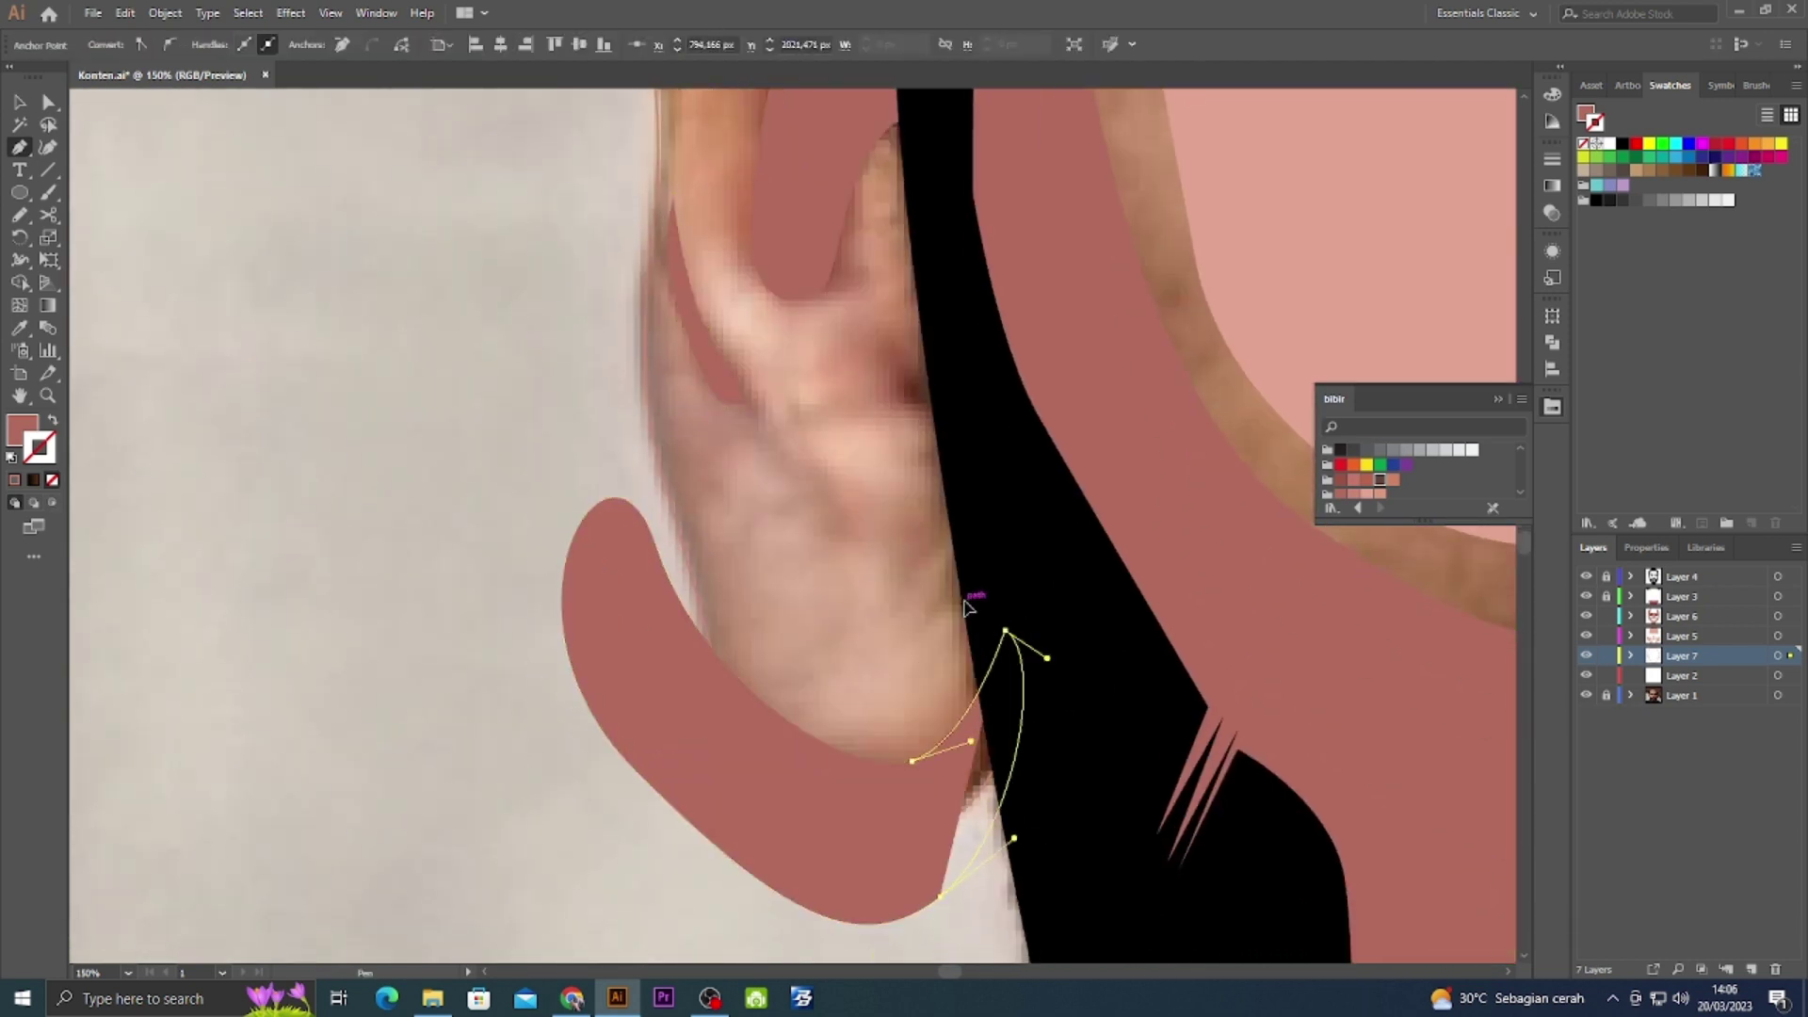
Trim the pink piece sticking outside the left ear with the Shape Builder (Shift+M).
key(shift+m)
alt+click(695, 795)
key(v)
scroll(799, 719, down, 5)
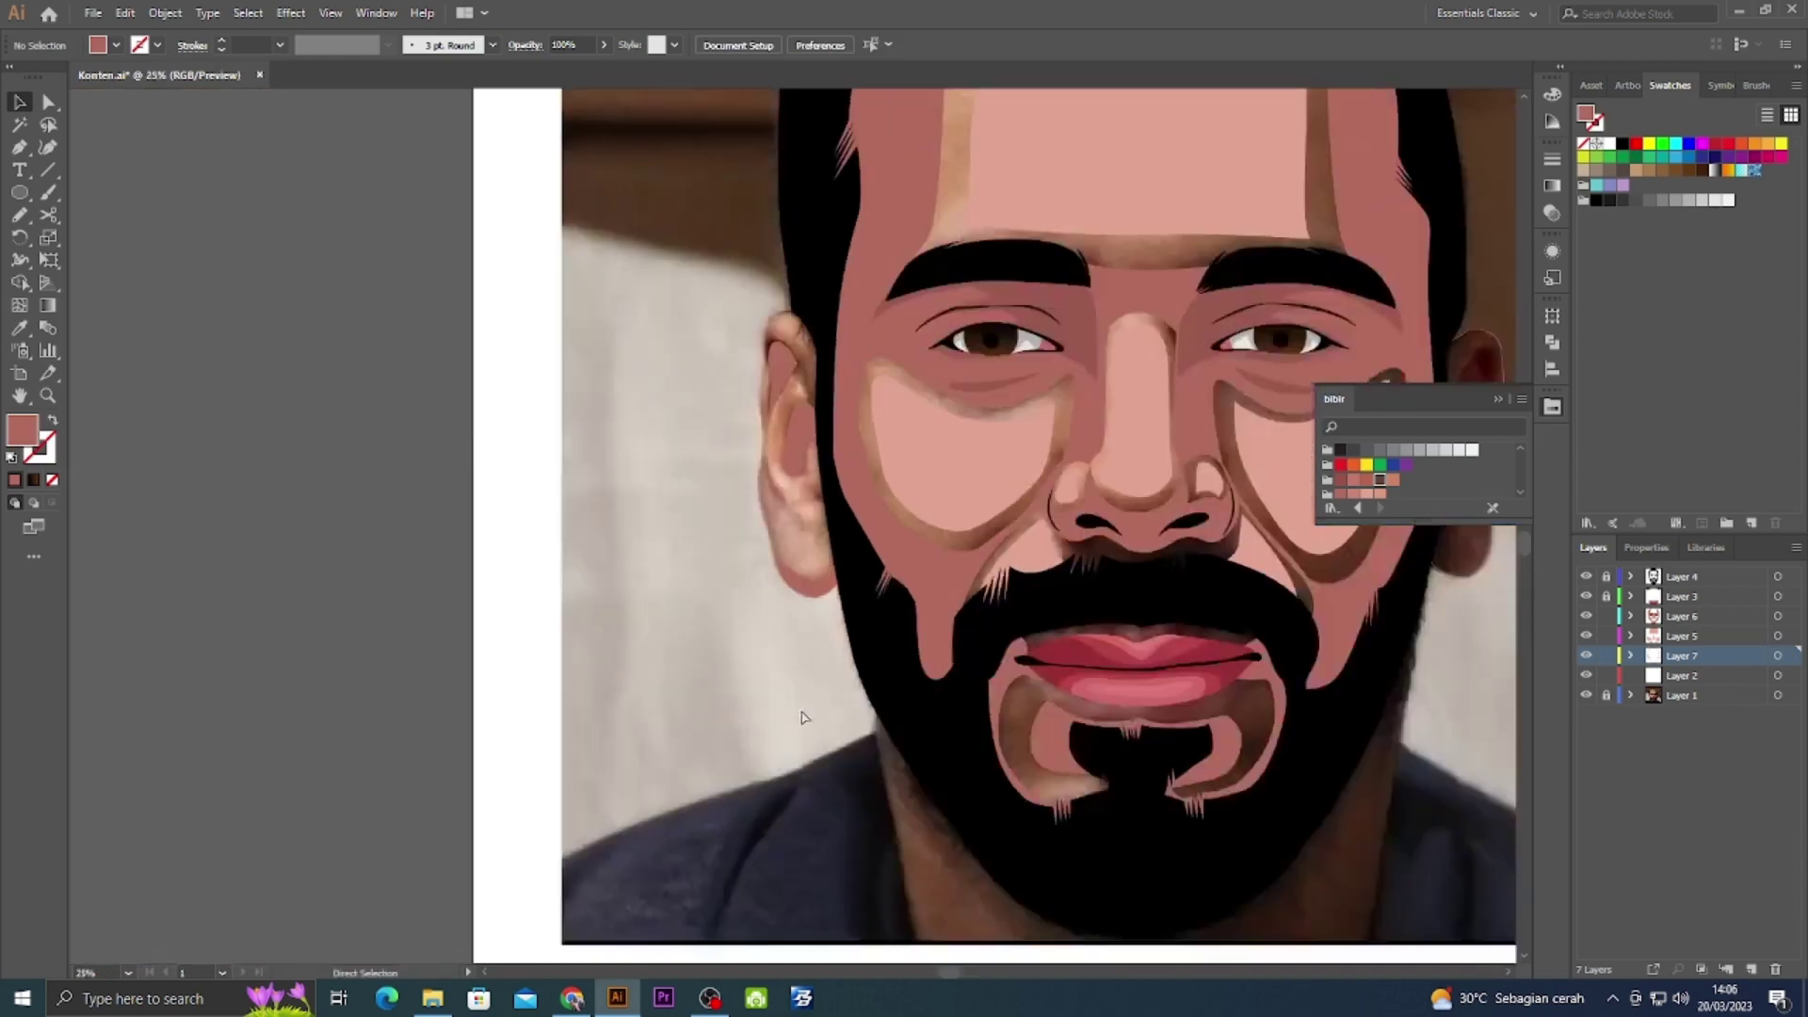
scroll(734, 686, right, 5)
scroll(1017, 468, up, 5)
Pen-outline the right ear's shading shape over its top and down the rim.
key(p)
click(572, 348)
drag(656, 511, 697, 556)
mouse_move(739, 658)
mouse_down()
mouse_move(725, 715)
mouse_move(559, 671)
mouse_up()
click(709, 789)
click(624, 360)
drag(752, 169, 876, 235)
drag(841, 312, 811, 412)
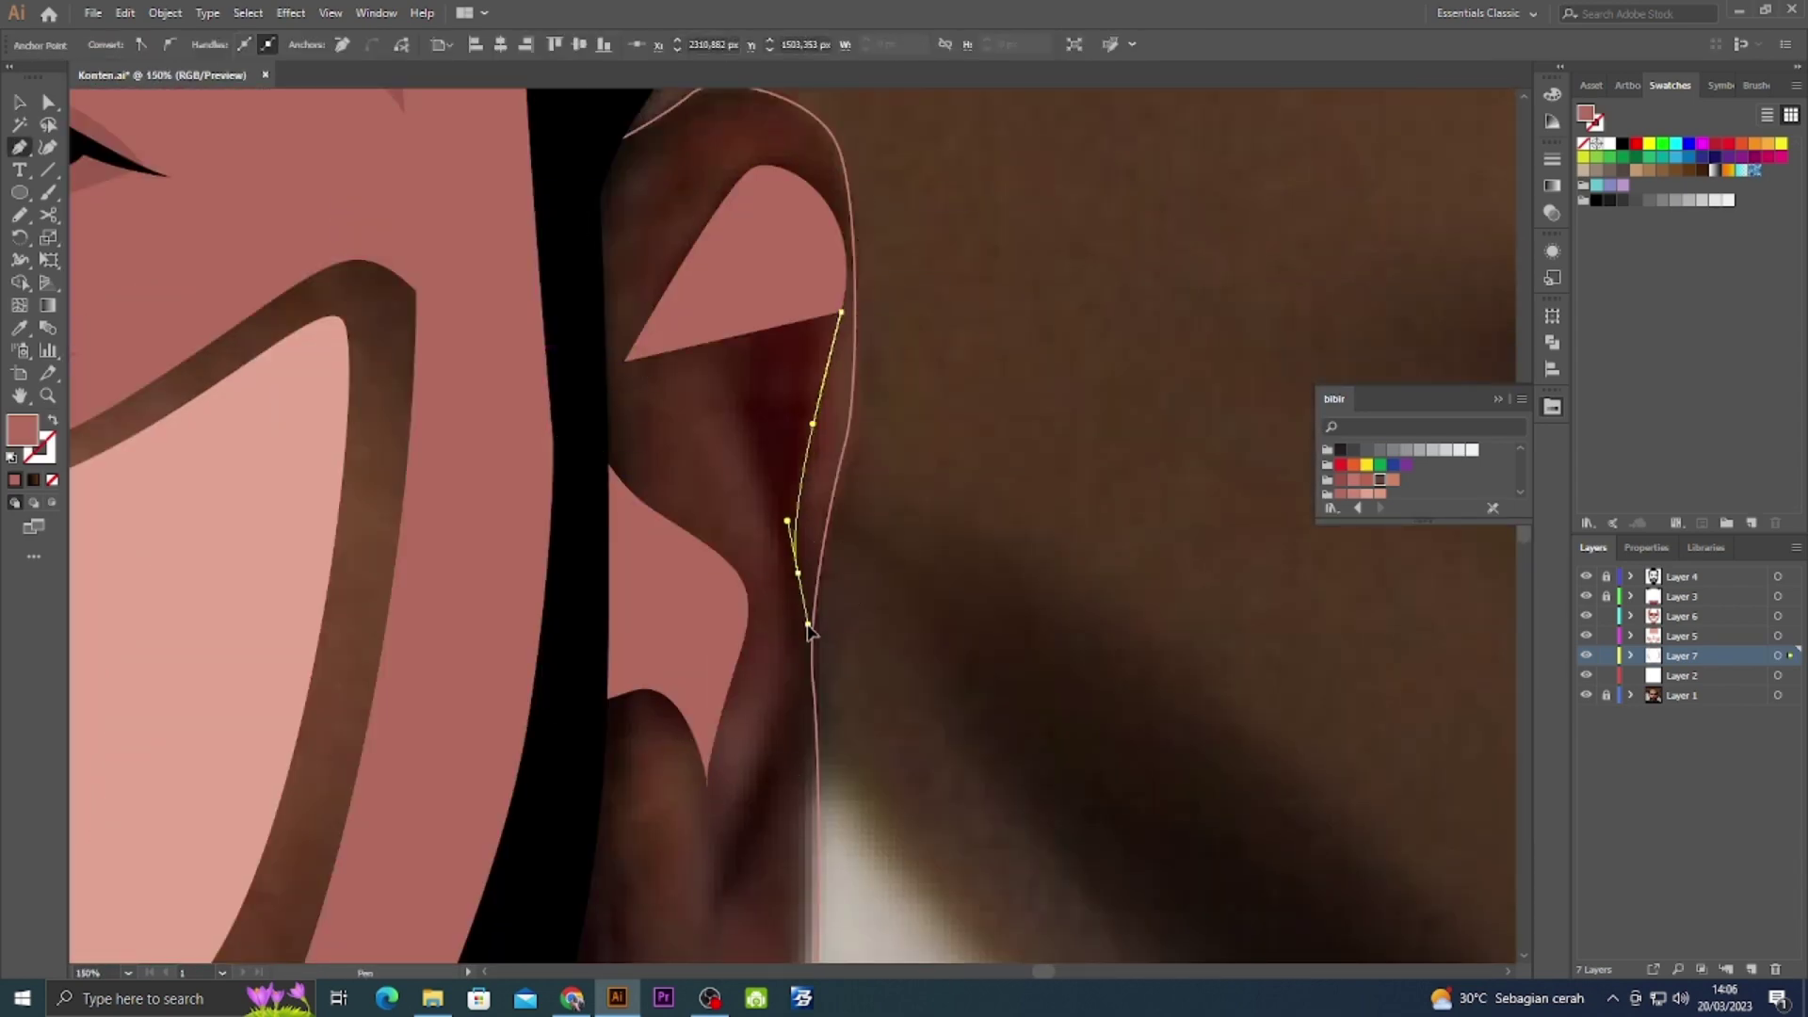
drag(803, 578, 810, 625)
drag(781, 825, 759, 879)
drag(708, 880, 702, 850)
Finish curving the right ear outline and close the shape.
key(shift+x)
key(Escape)
drag(794, 599, 806, 715)
drag(736, 392, 713, 368)
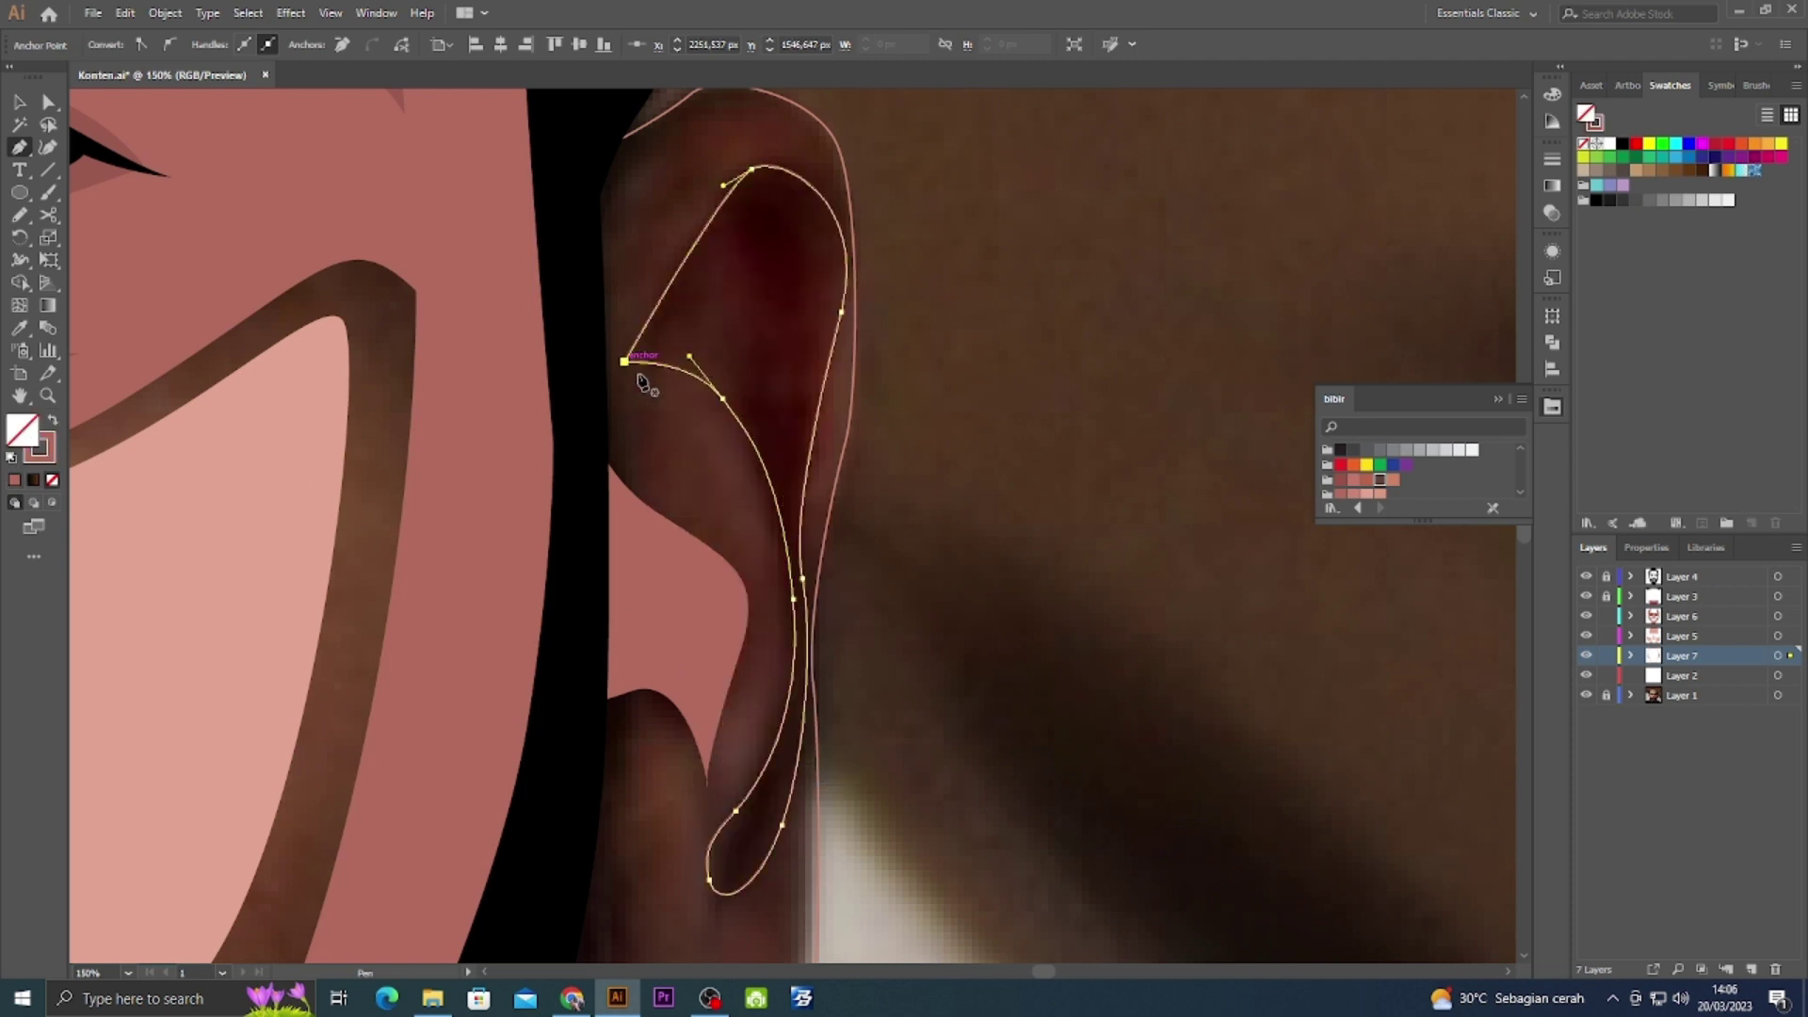
click(624, 360)
scroll(659, 424, down, 3)
Add a right earlobe shading shape, remove its overhang, and fit the artboard in view.
click(678, 499)
drag(822, 793, 990, 854)
click(650, 527)
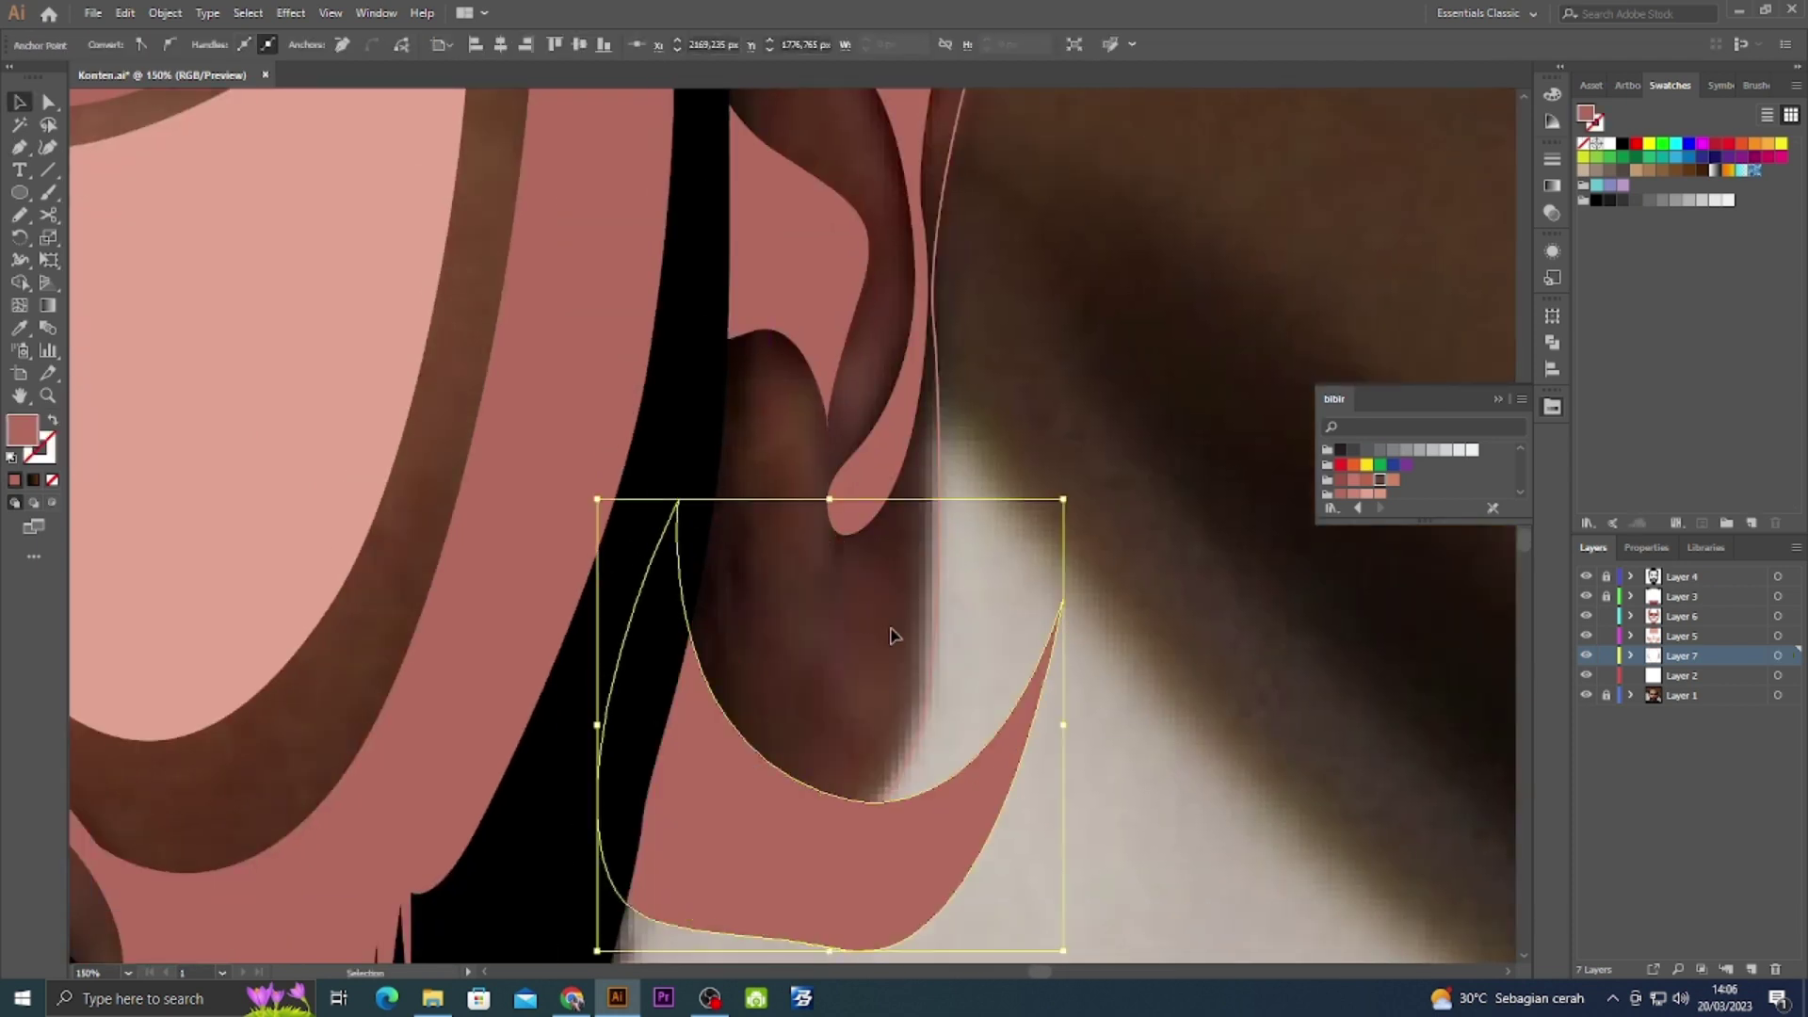
alt+click(935, 894)
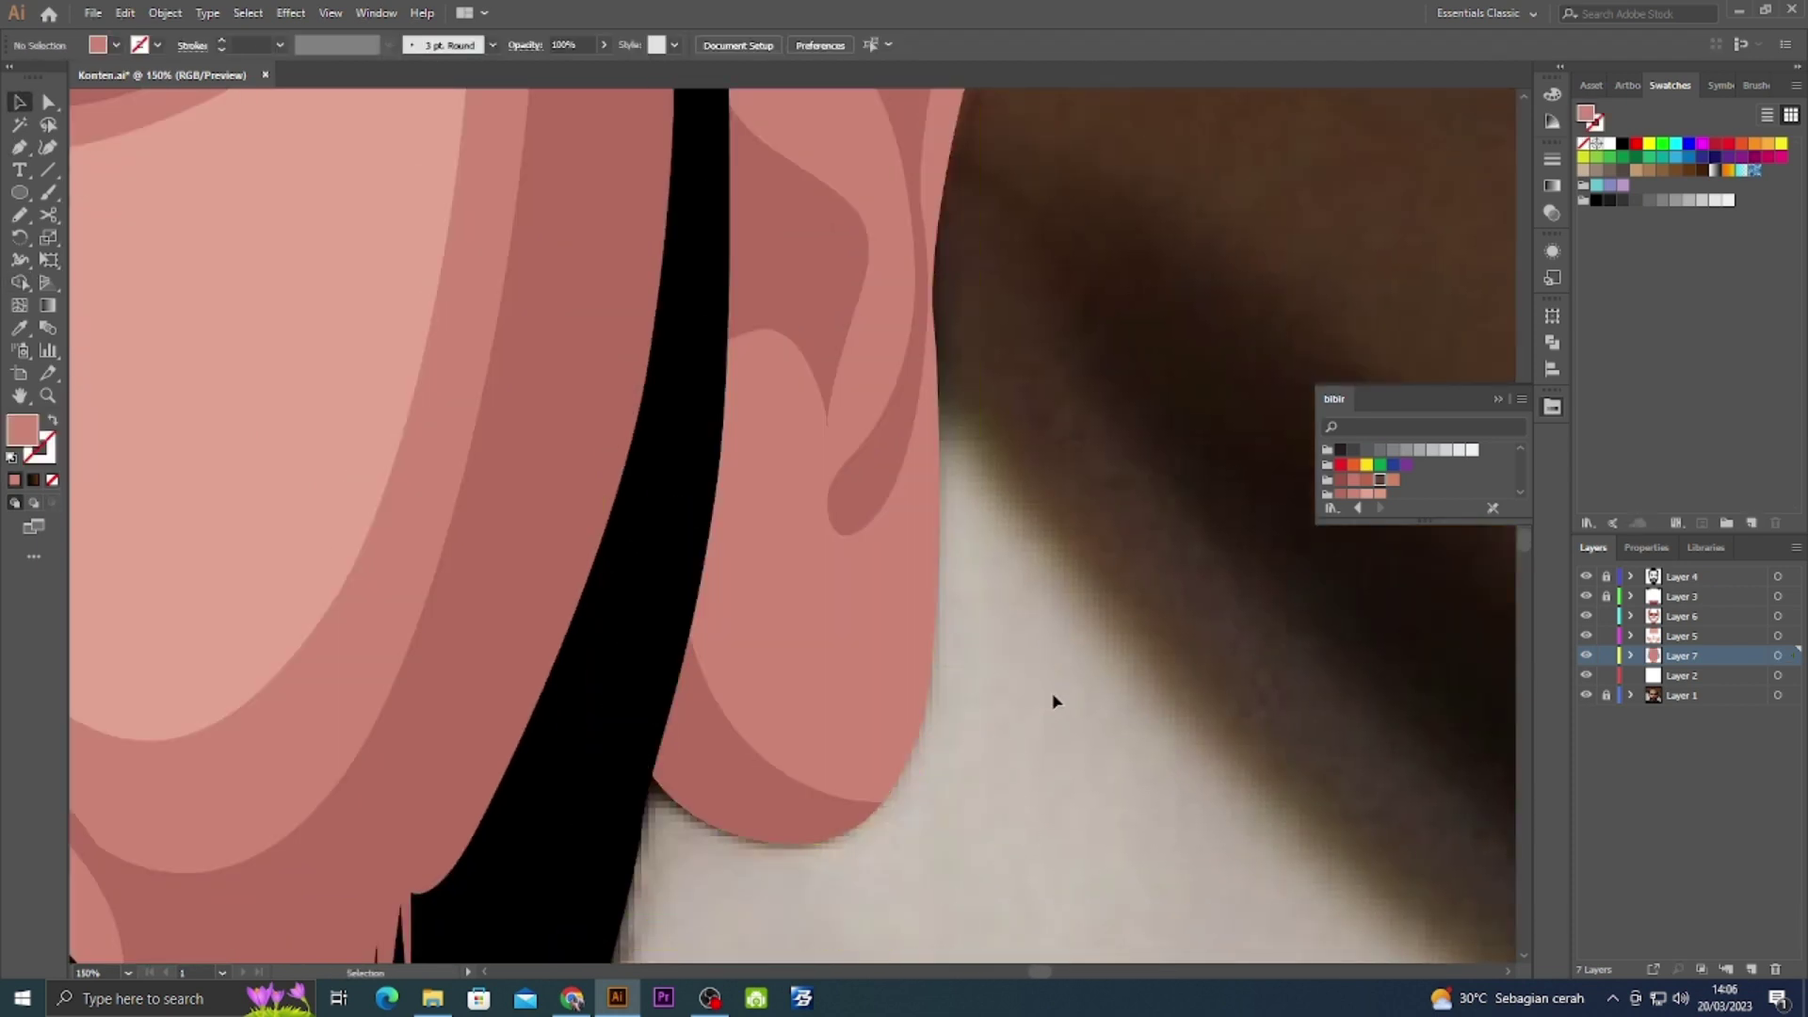
key(ctrl+0)
Lower the Layer 5 artwork's opacity, show the reference photo again and fit the artboard.
click(1777, 635)
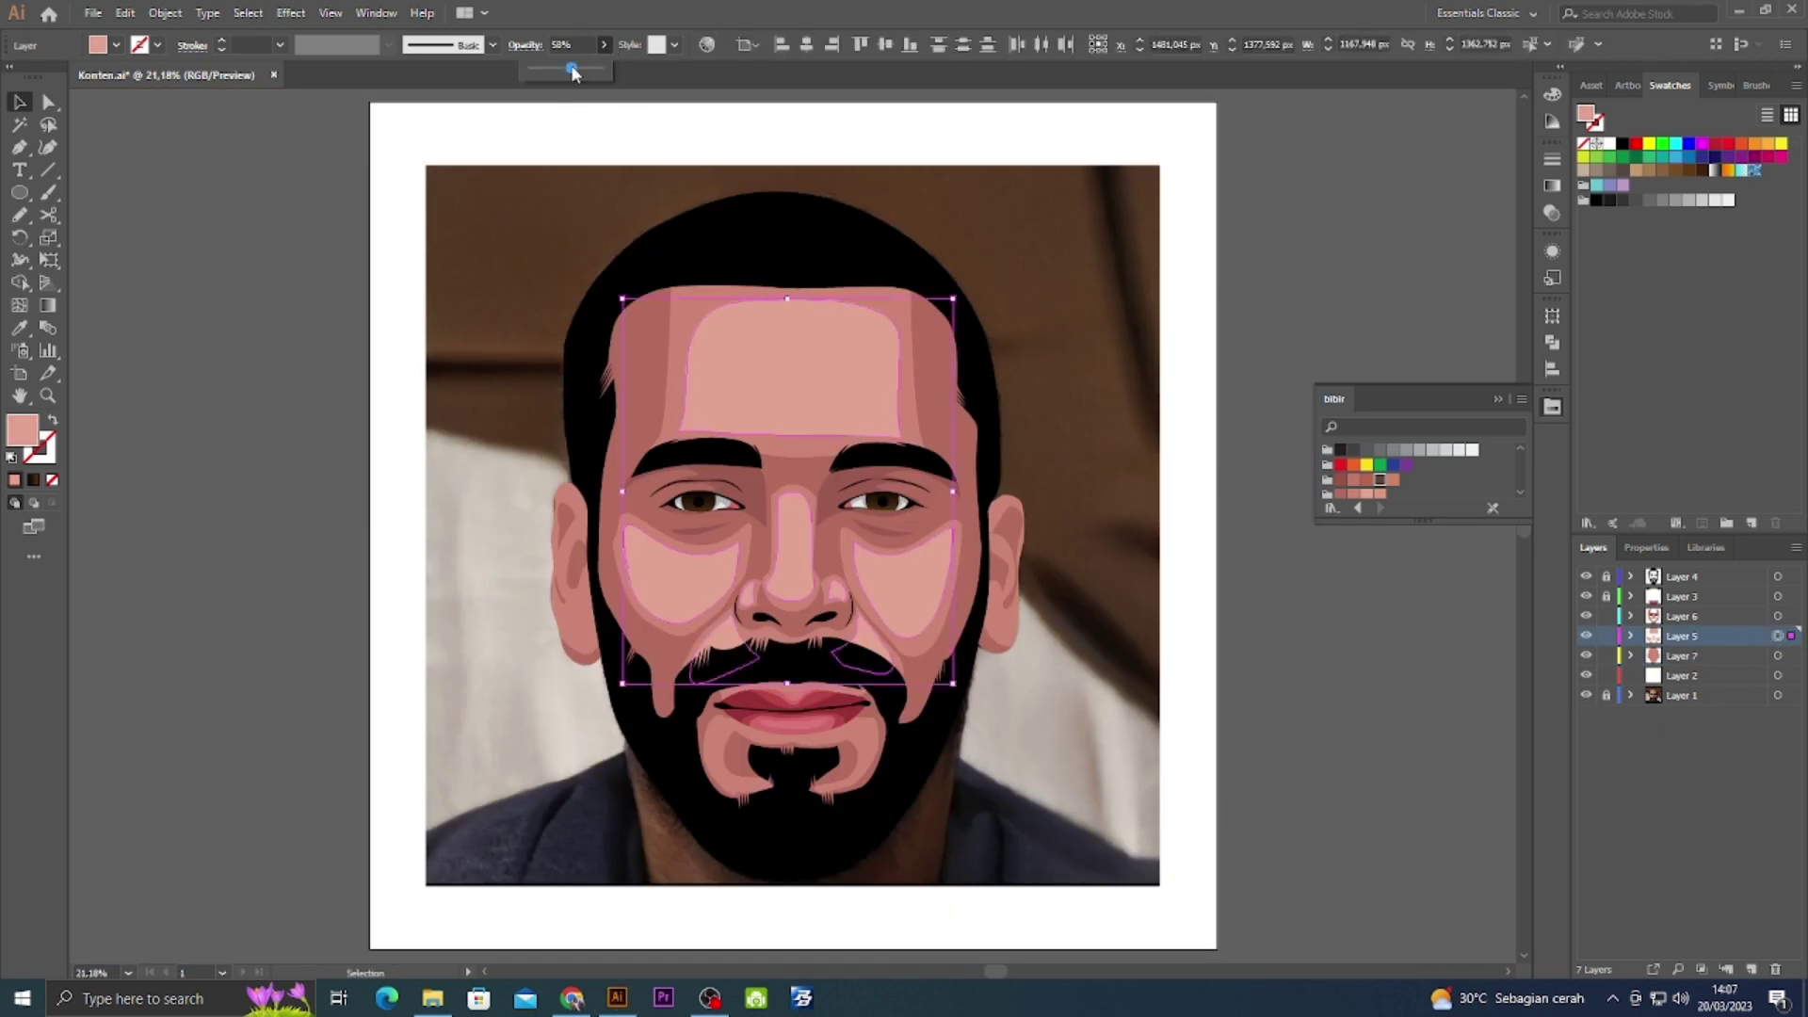
click(1110, 787)
drag(1110, 787, 1150, 697)
scroll(1138, 694, down, 3)
scroll(813, 455, up, 5)
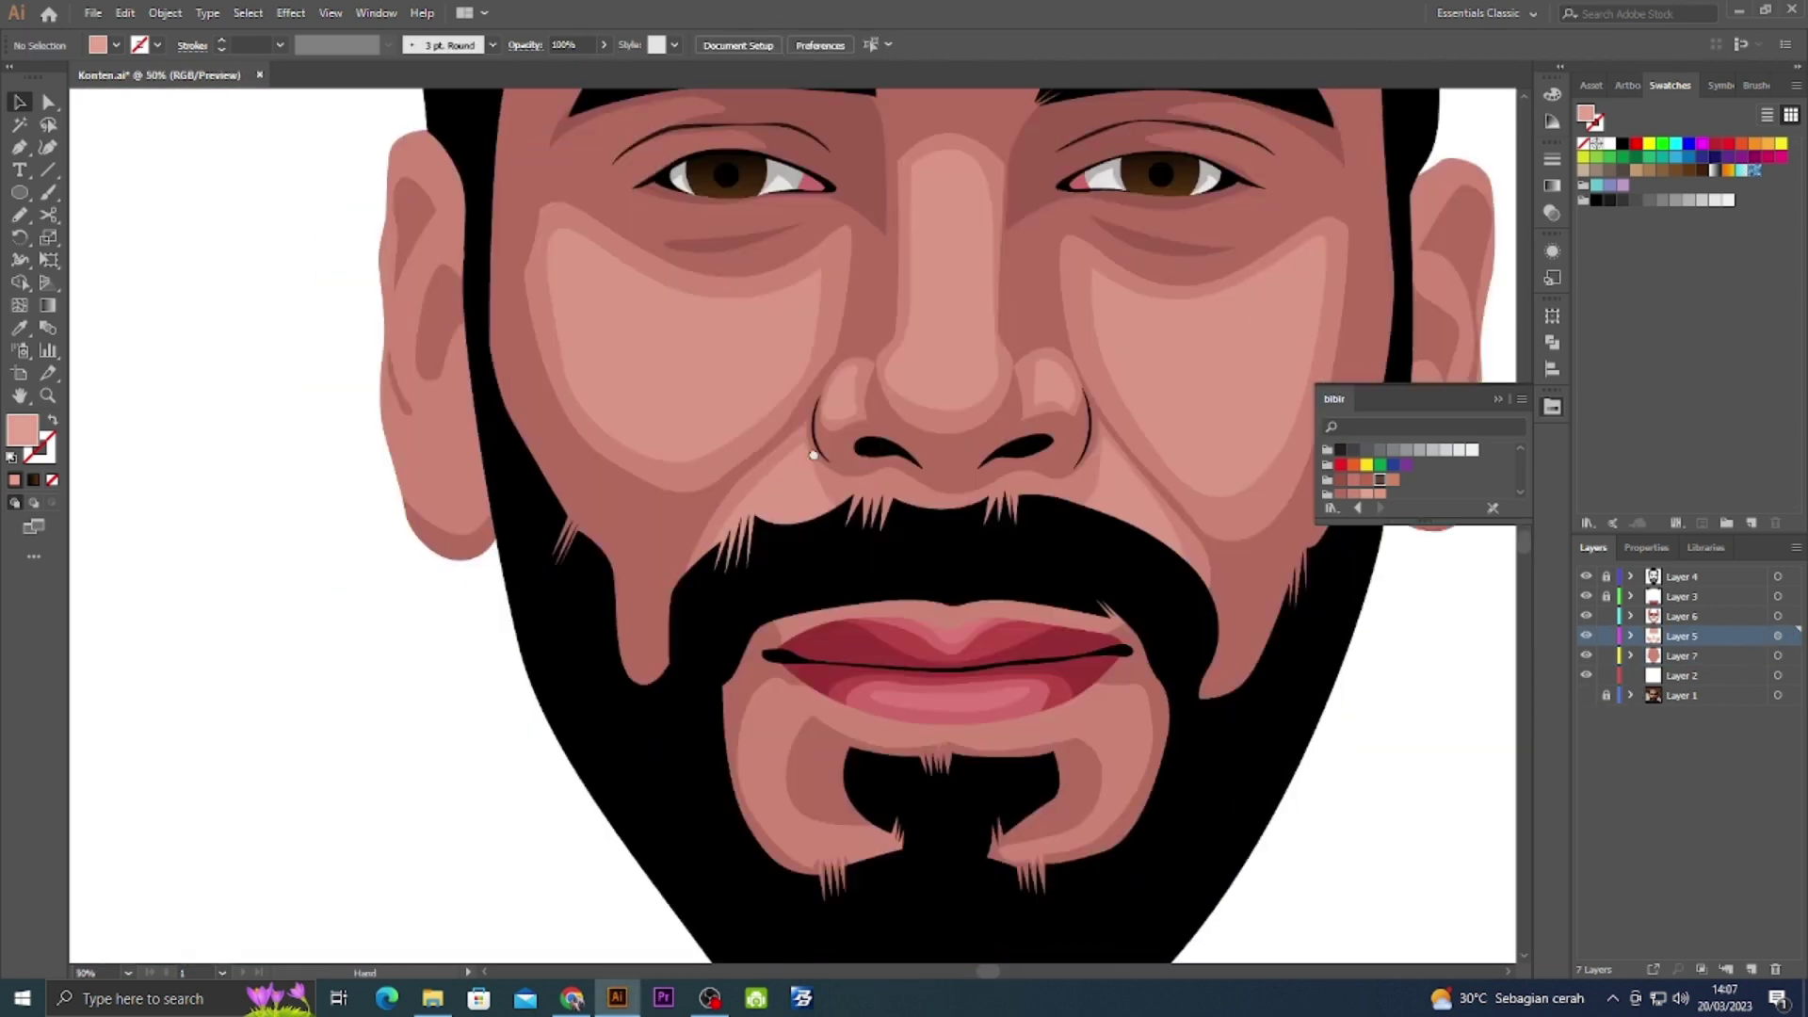
scroll(814, 455, down, 4)
click(1586, 695)
key(ctrl+0)
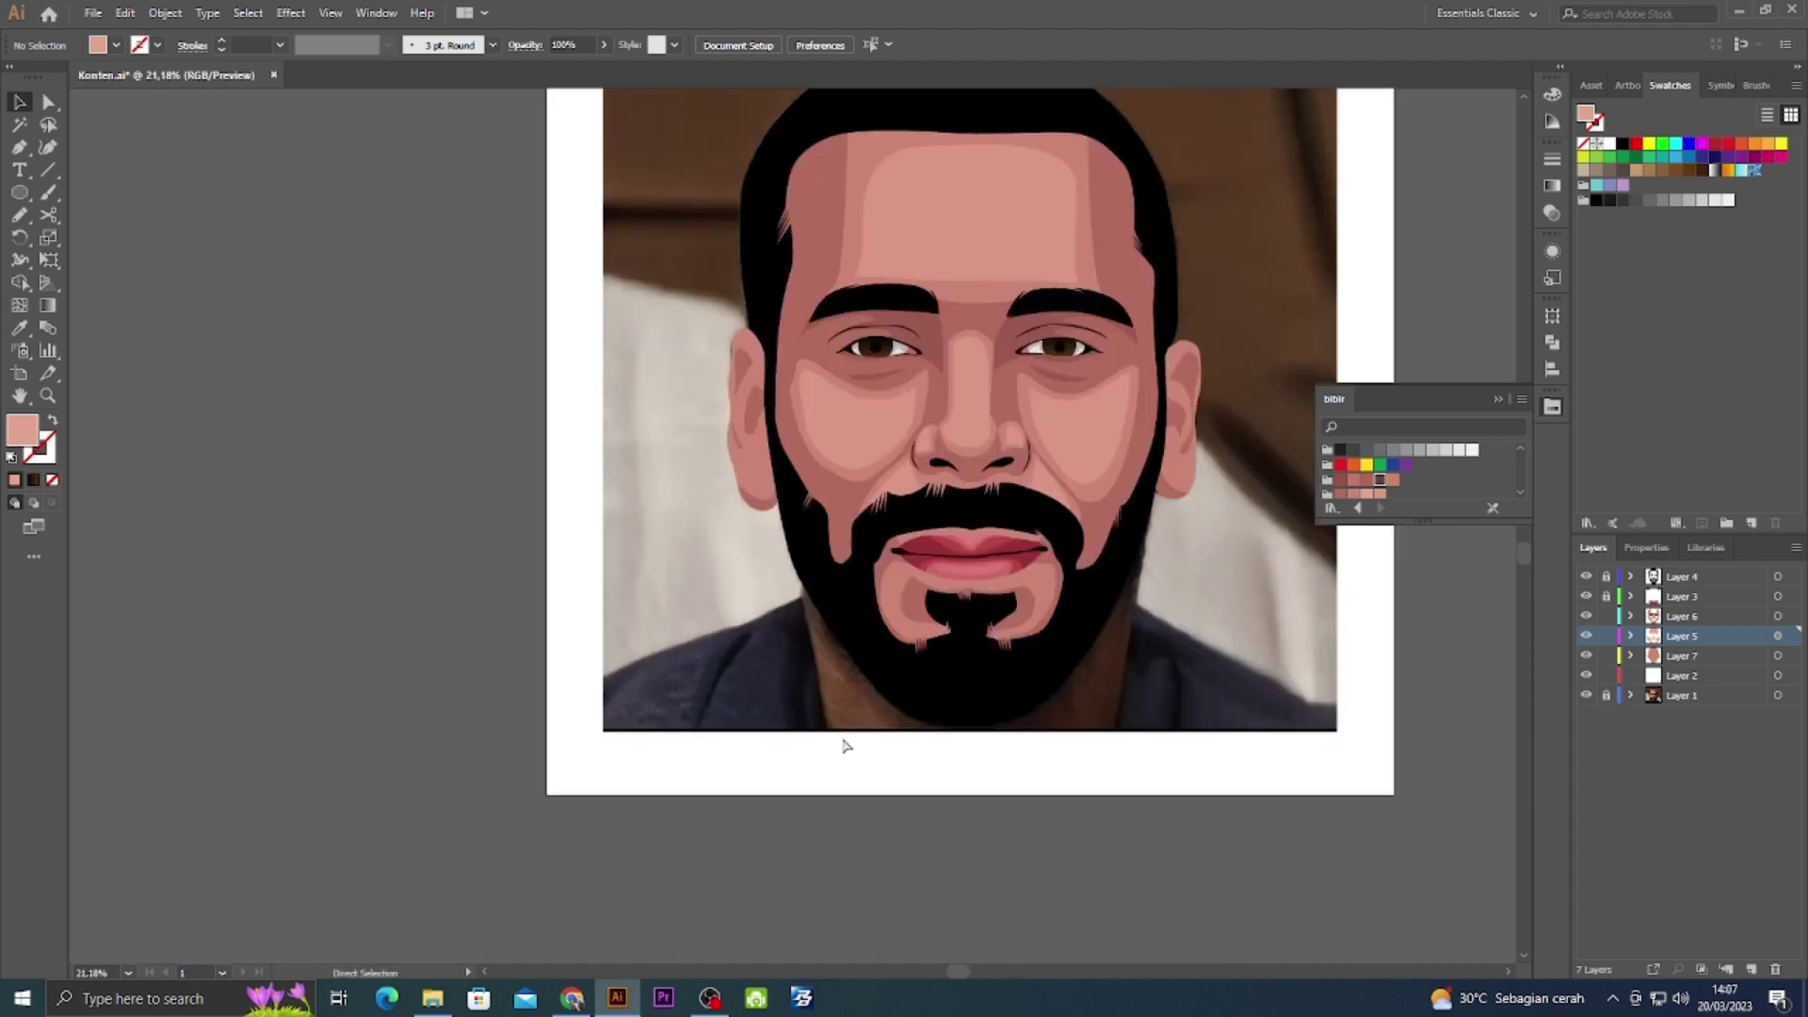
scroll(815, 671, up, 4)
Trace a neck shadow outline from the chin edge down to the artboard's bottom edge.
click(769, 324)
click(772, 435)
click(782, 489)
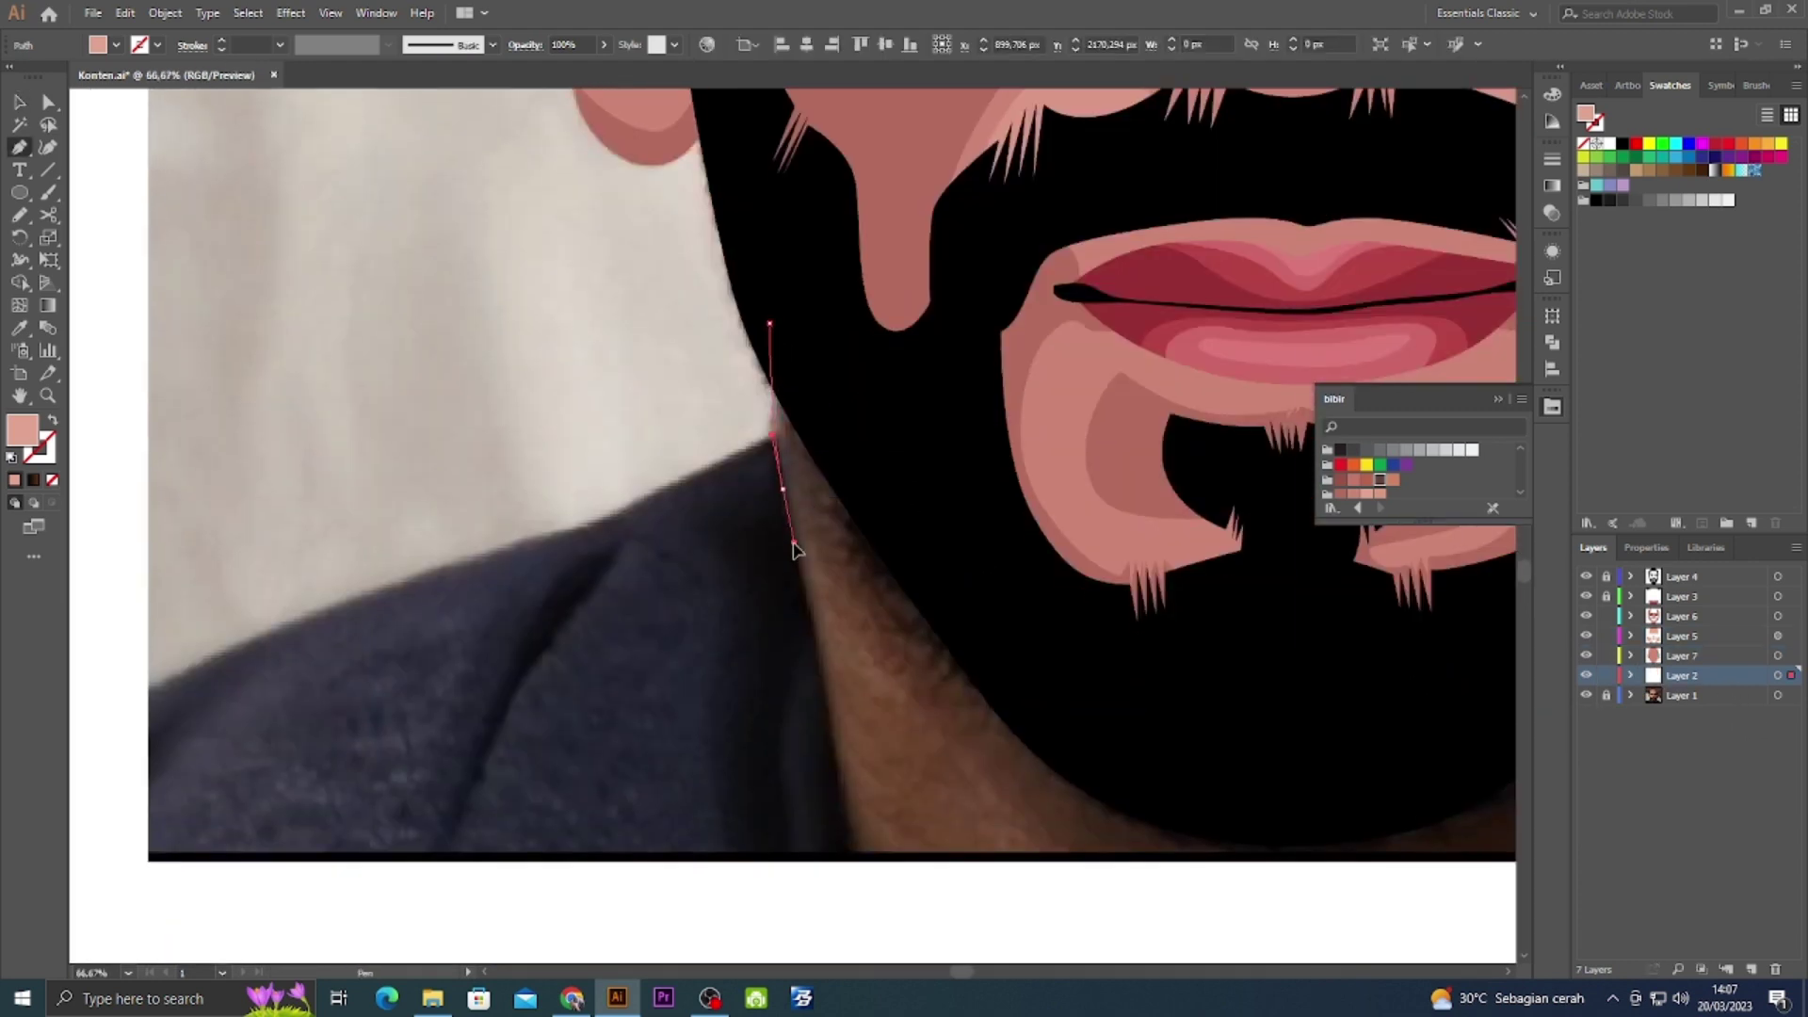
click(801, 563)
drag(1032, 862, 1162, 795)
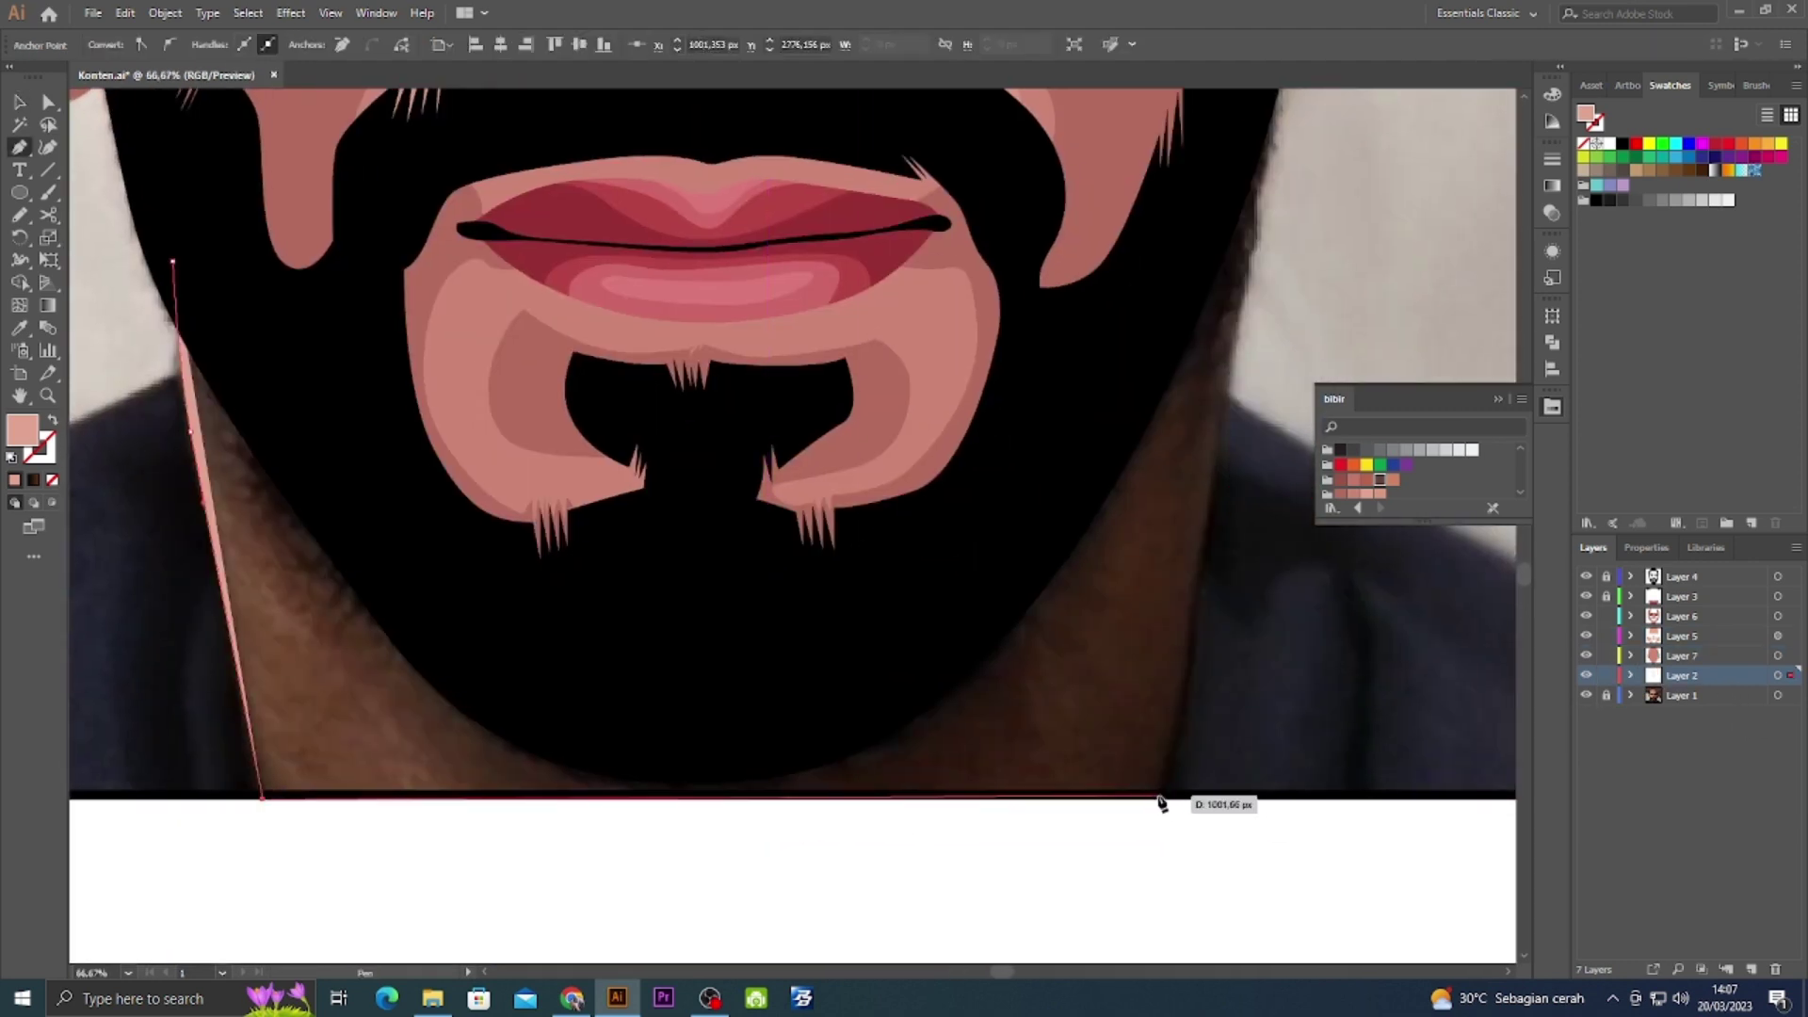
click(1162, 795)
scroll(1175, 732, up, 2)
scroll(1178, 607, up, 2)
click(1215, 330)
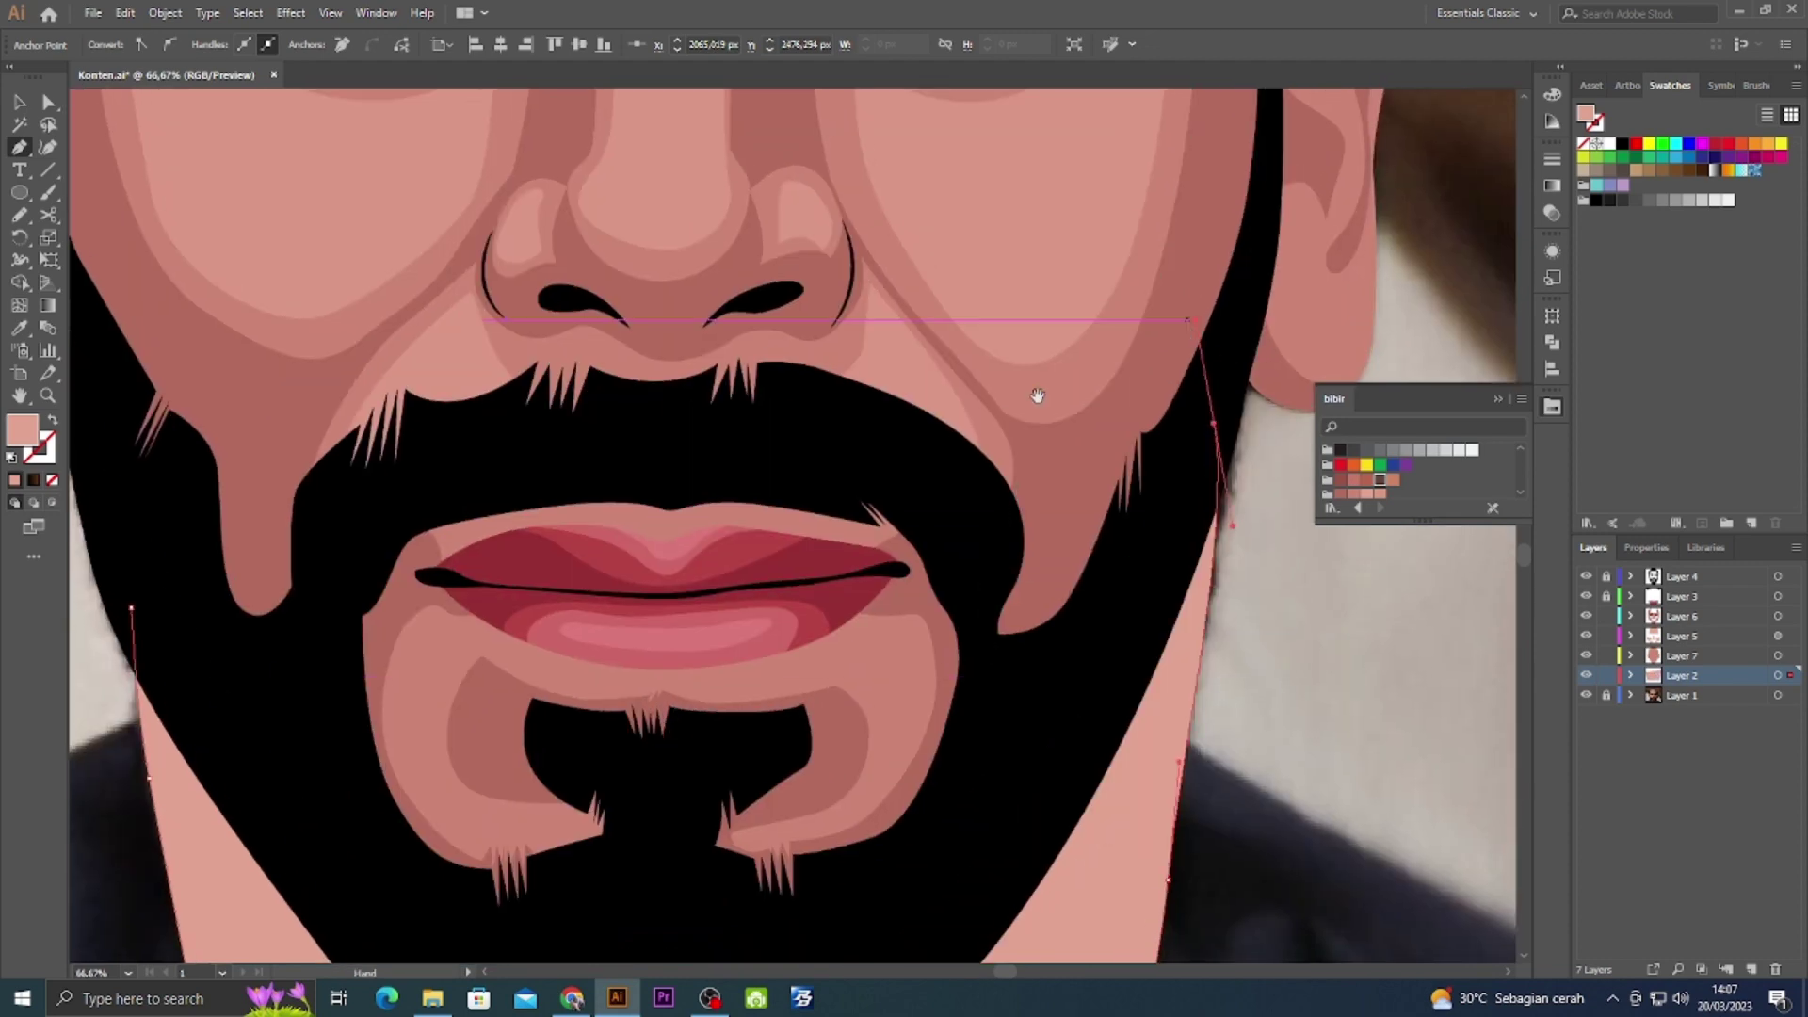
scroll(1039, 392, left, 4)
Draw and close a second curved neck shading shape with the Pen tool.
key(p)
scroll(640, 598, down, 3)
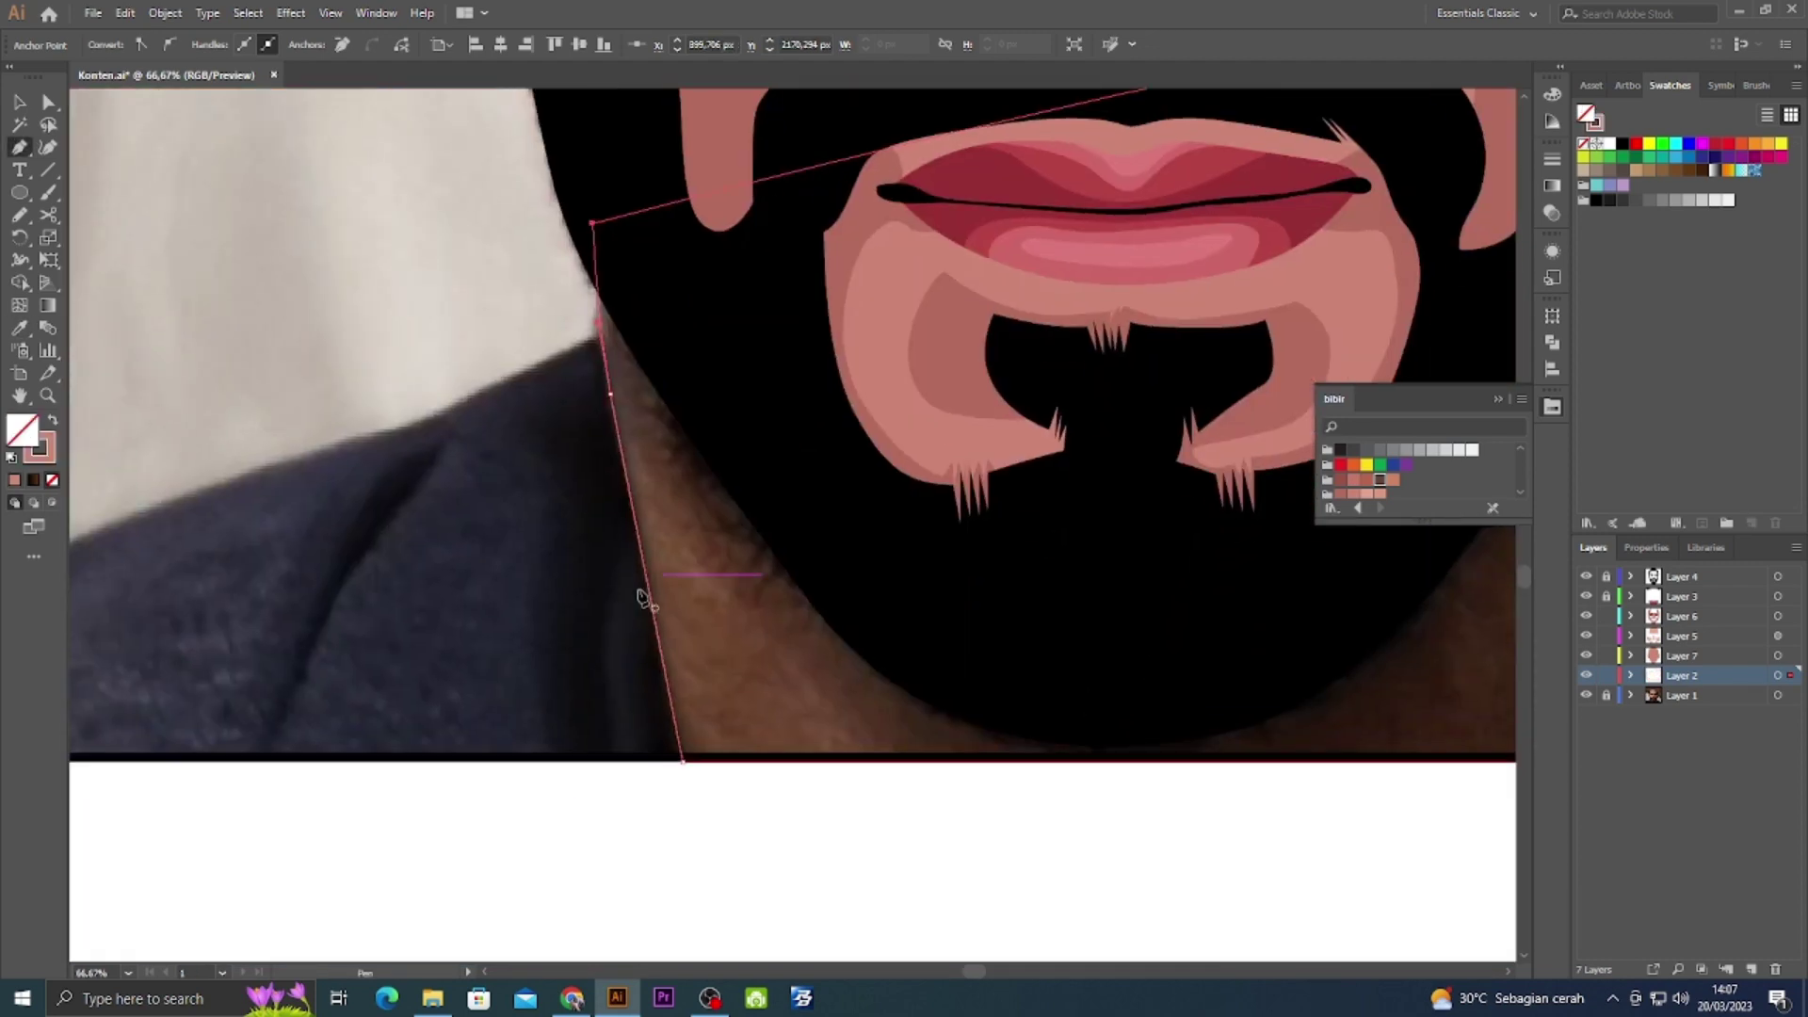
scroll(894, 871, up, 1)
scroll(895, 871, right, 5)
drag(943, 876, 921, 831)
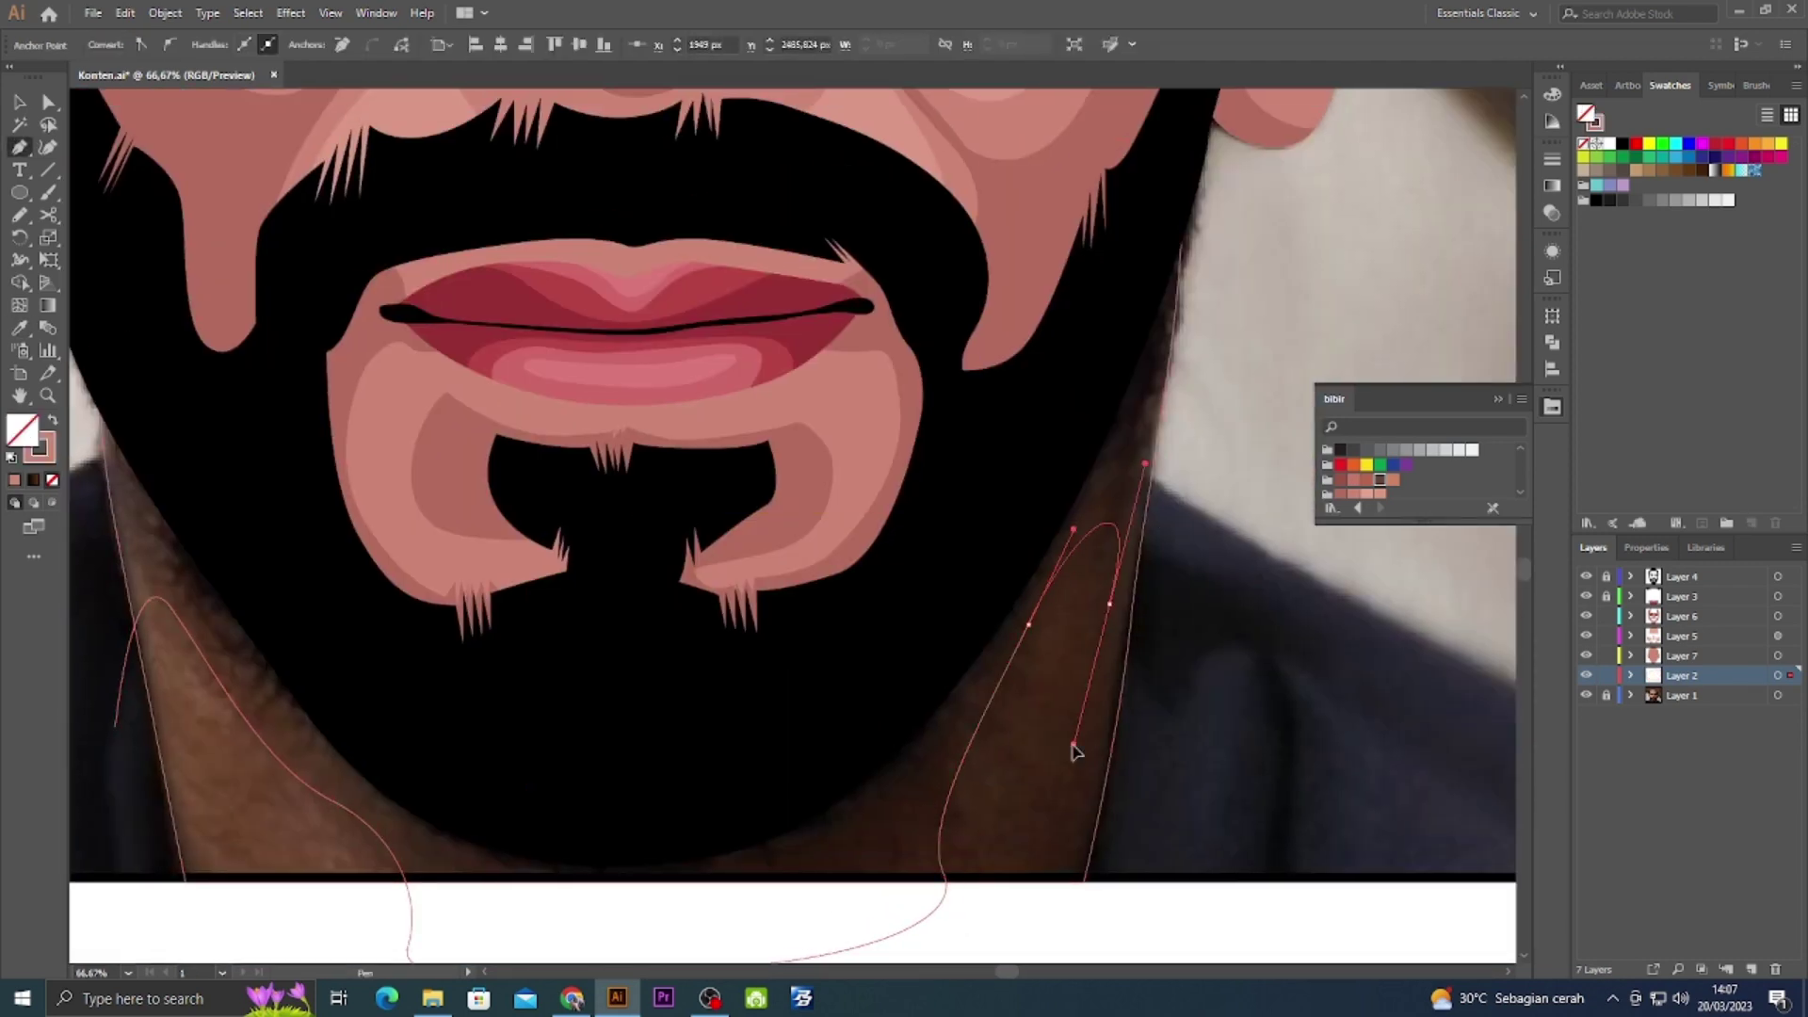
click(1074, 746)
scroll(1174, 162, left, 4)
Merge the overlapping neck shapes into one with Shape Builder.
key(v)
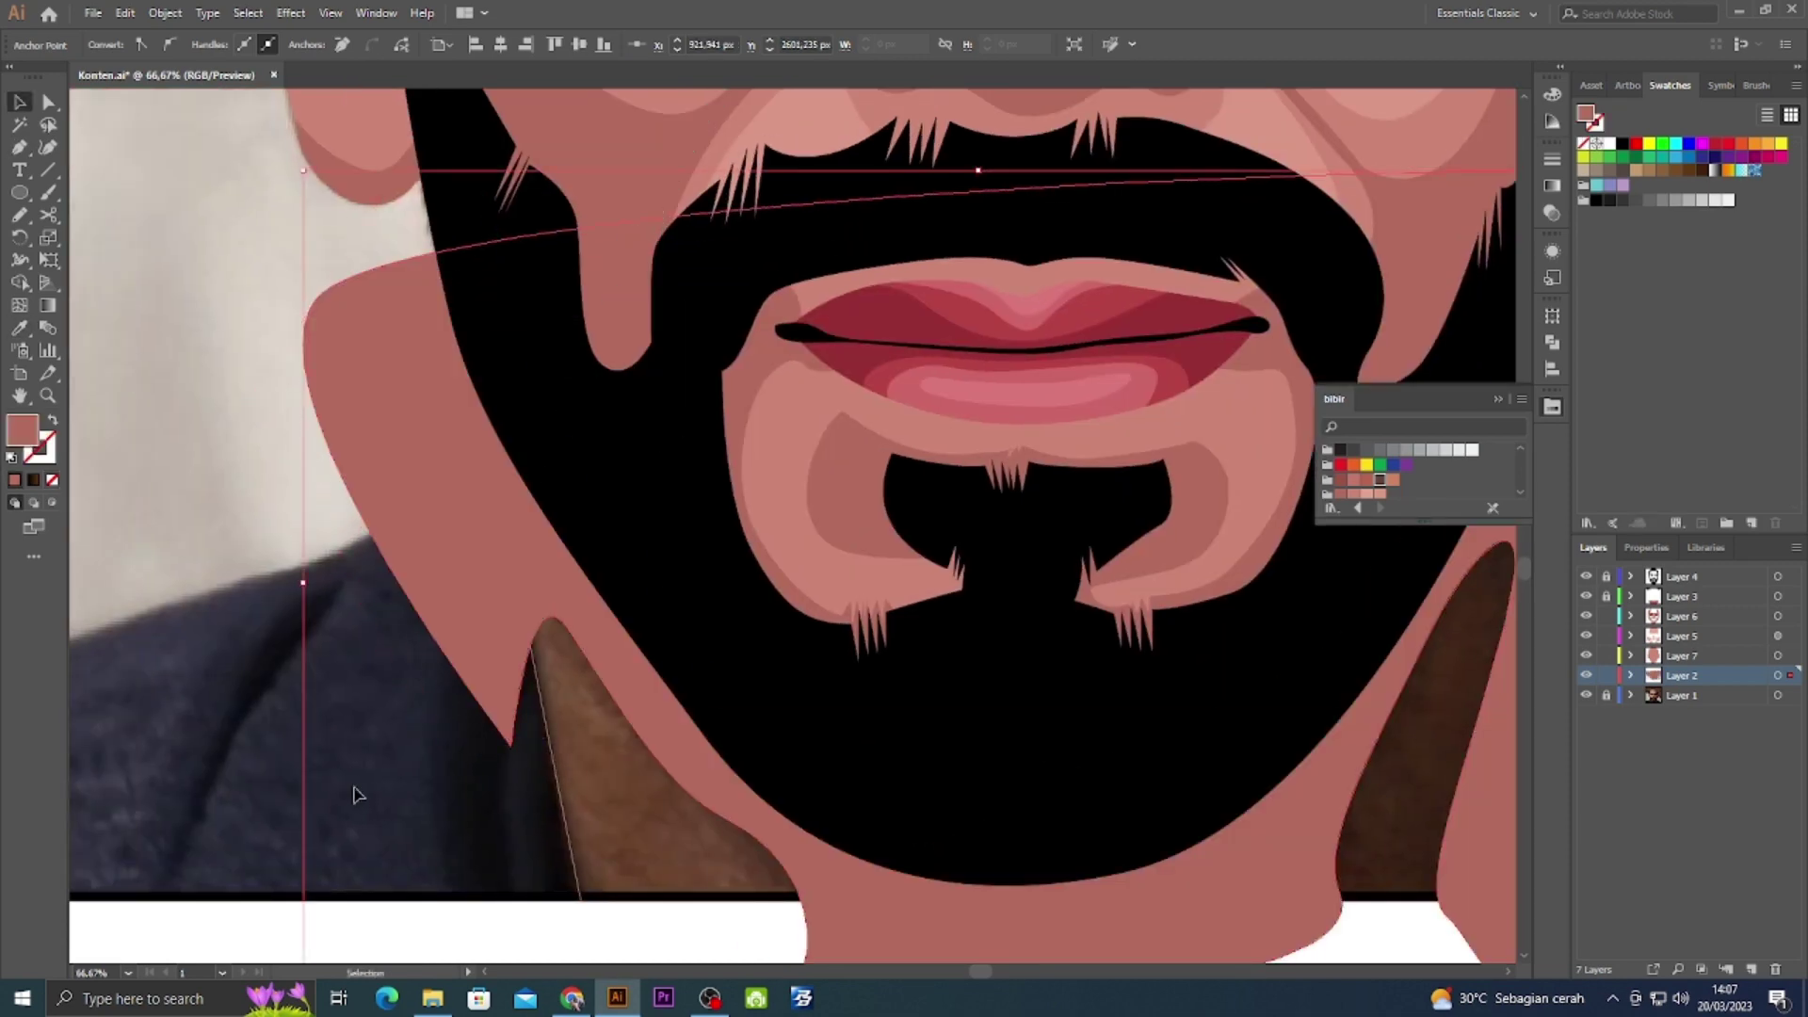
shift+click(545, 634)
key(shift+m)
drag(725, 961, 1202, 731)
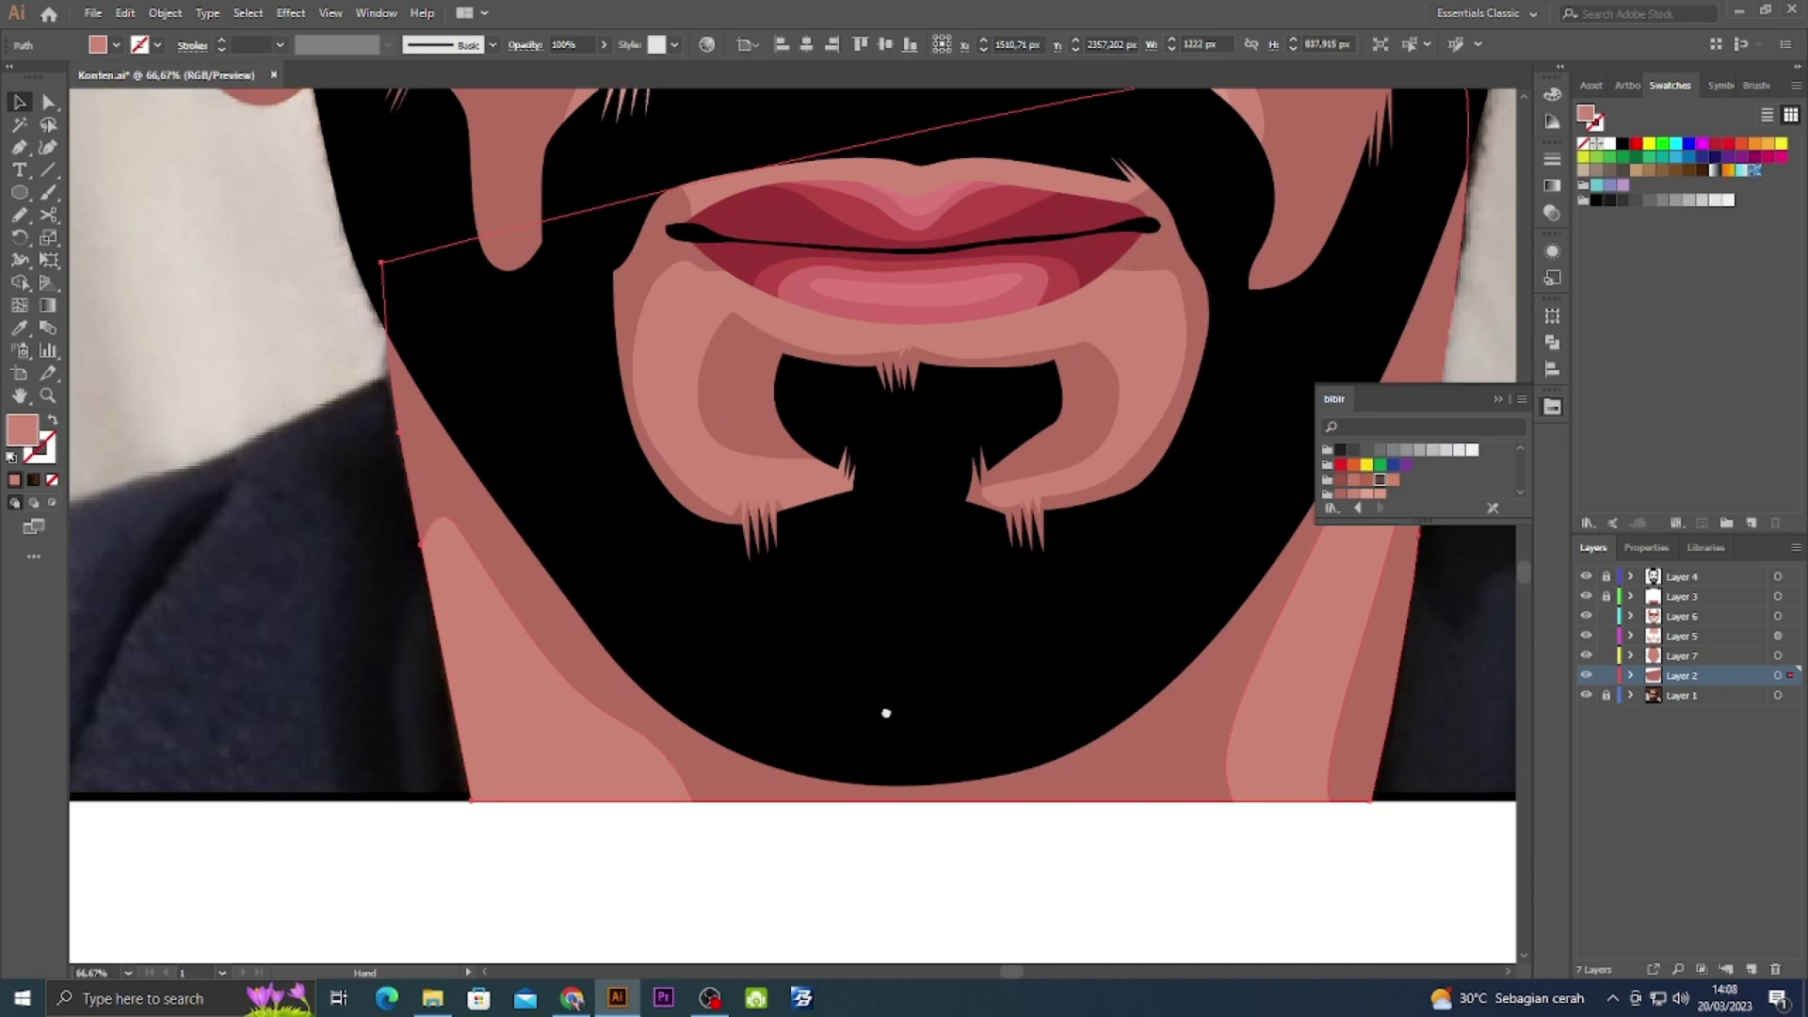
Draw lighter highlight shapes on both neck sides and trim their overhang below the picture.
drag(885, 712, 1029, 683)
key(o)
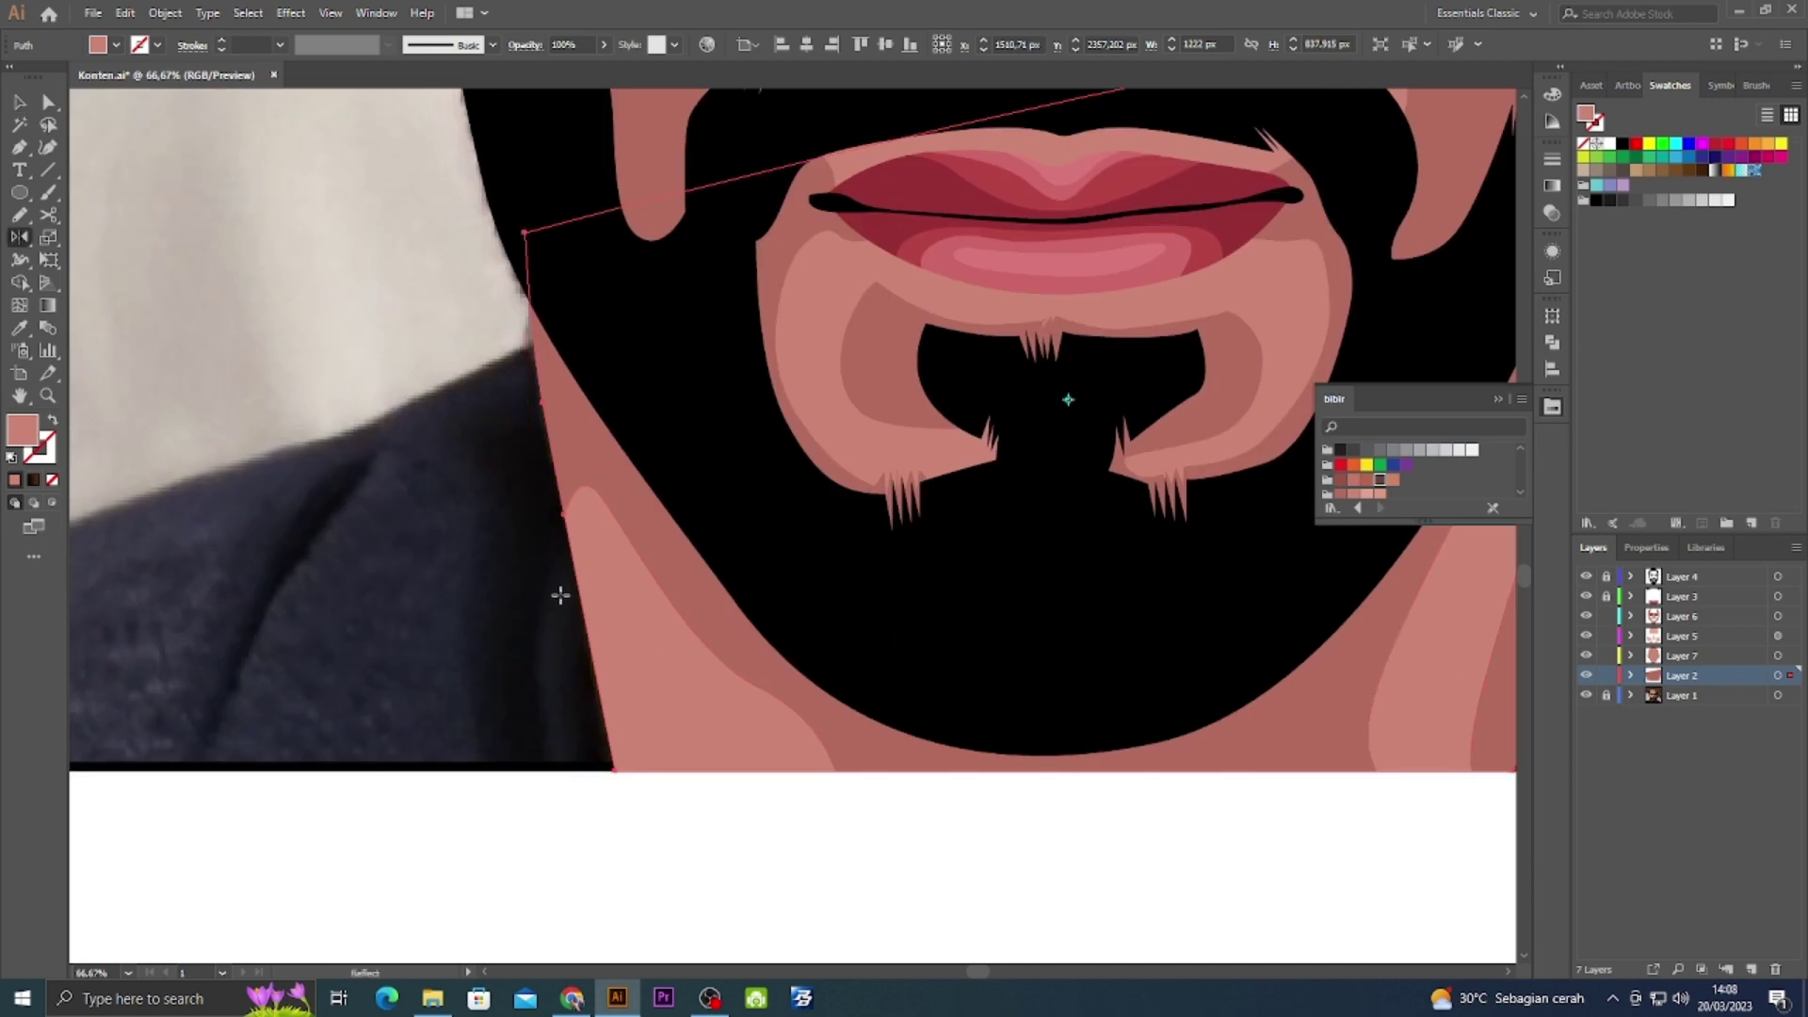
click(556, 593)
mouse_move(1035, 753)
mouse_down()
mouse_move(739, 710)
mouse_move(1142, 786)
mouse_up()
click(1188, 508)
drag(1234, 862, 1156, 795)
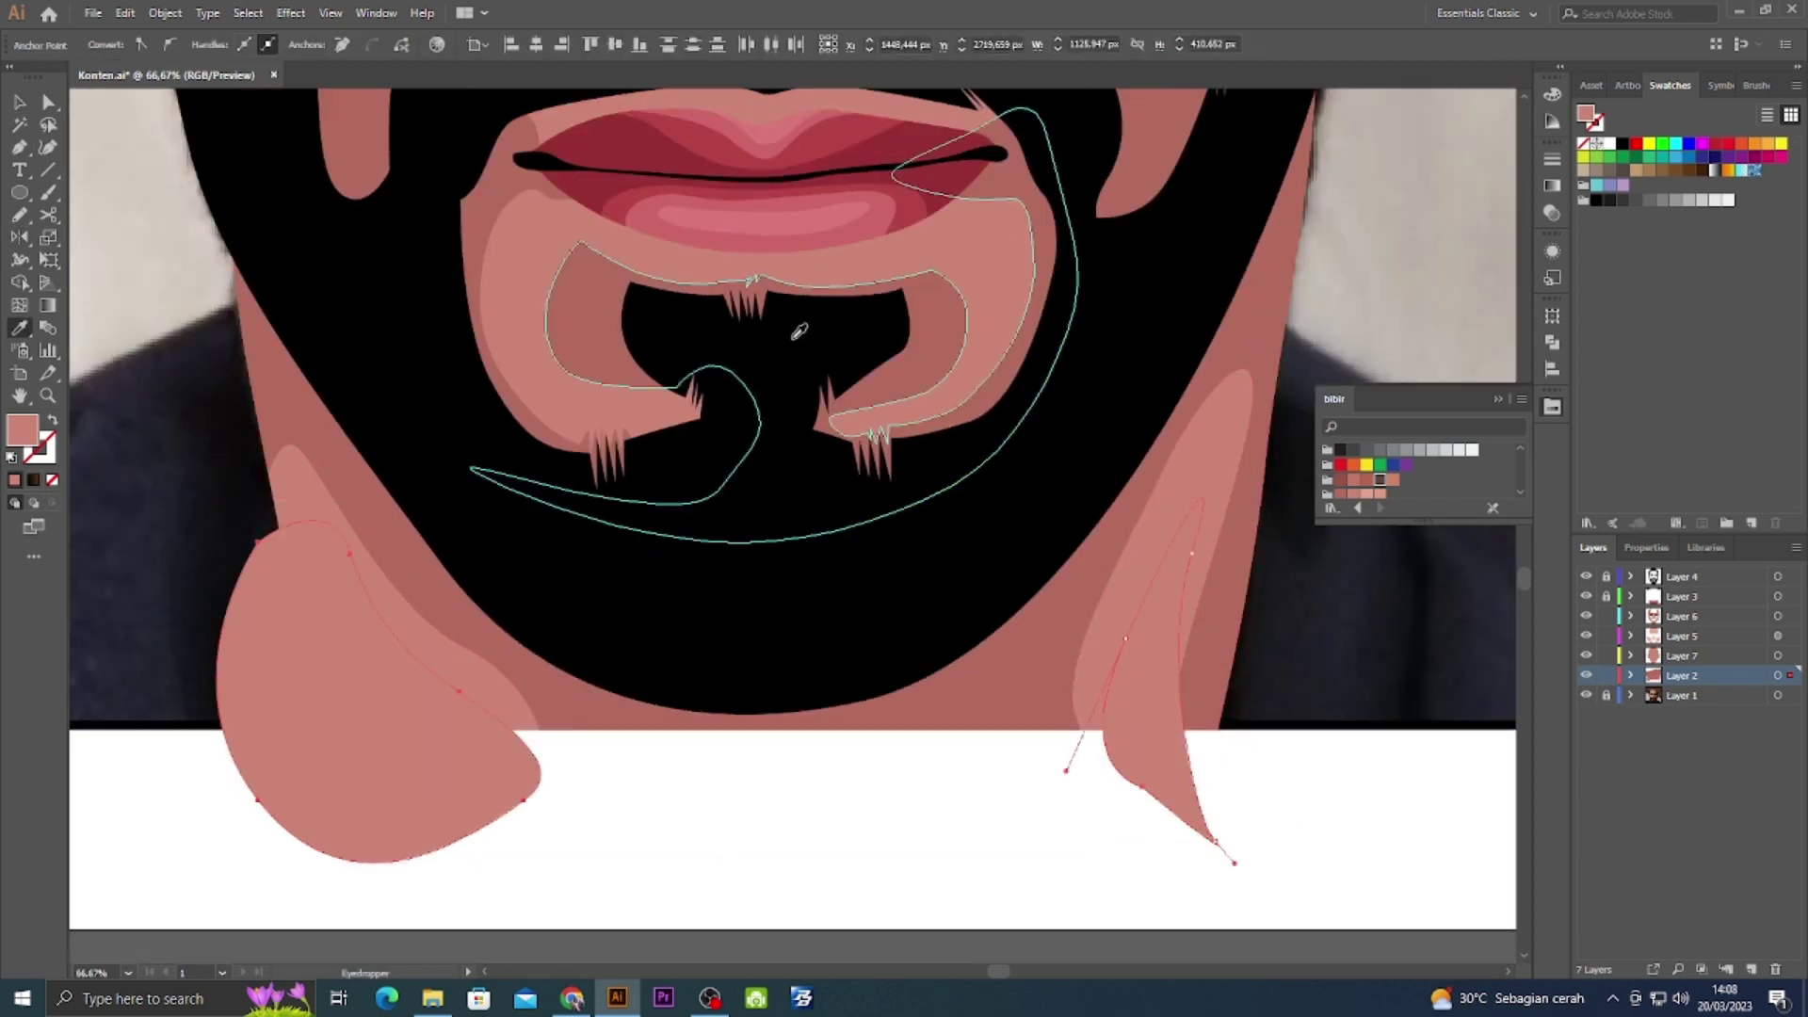
scroll(796, 320, up, 3)
scroll(958, 488, down, 5)
scroll(957, 489, left, 2)
shift+click(656, 508)
key(shift+m)
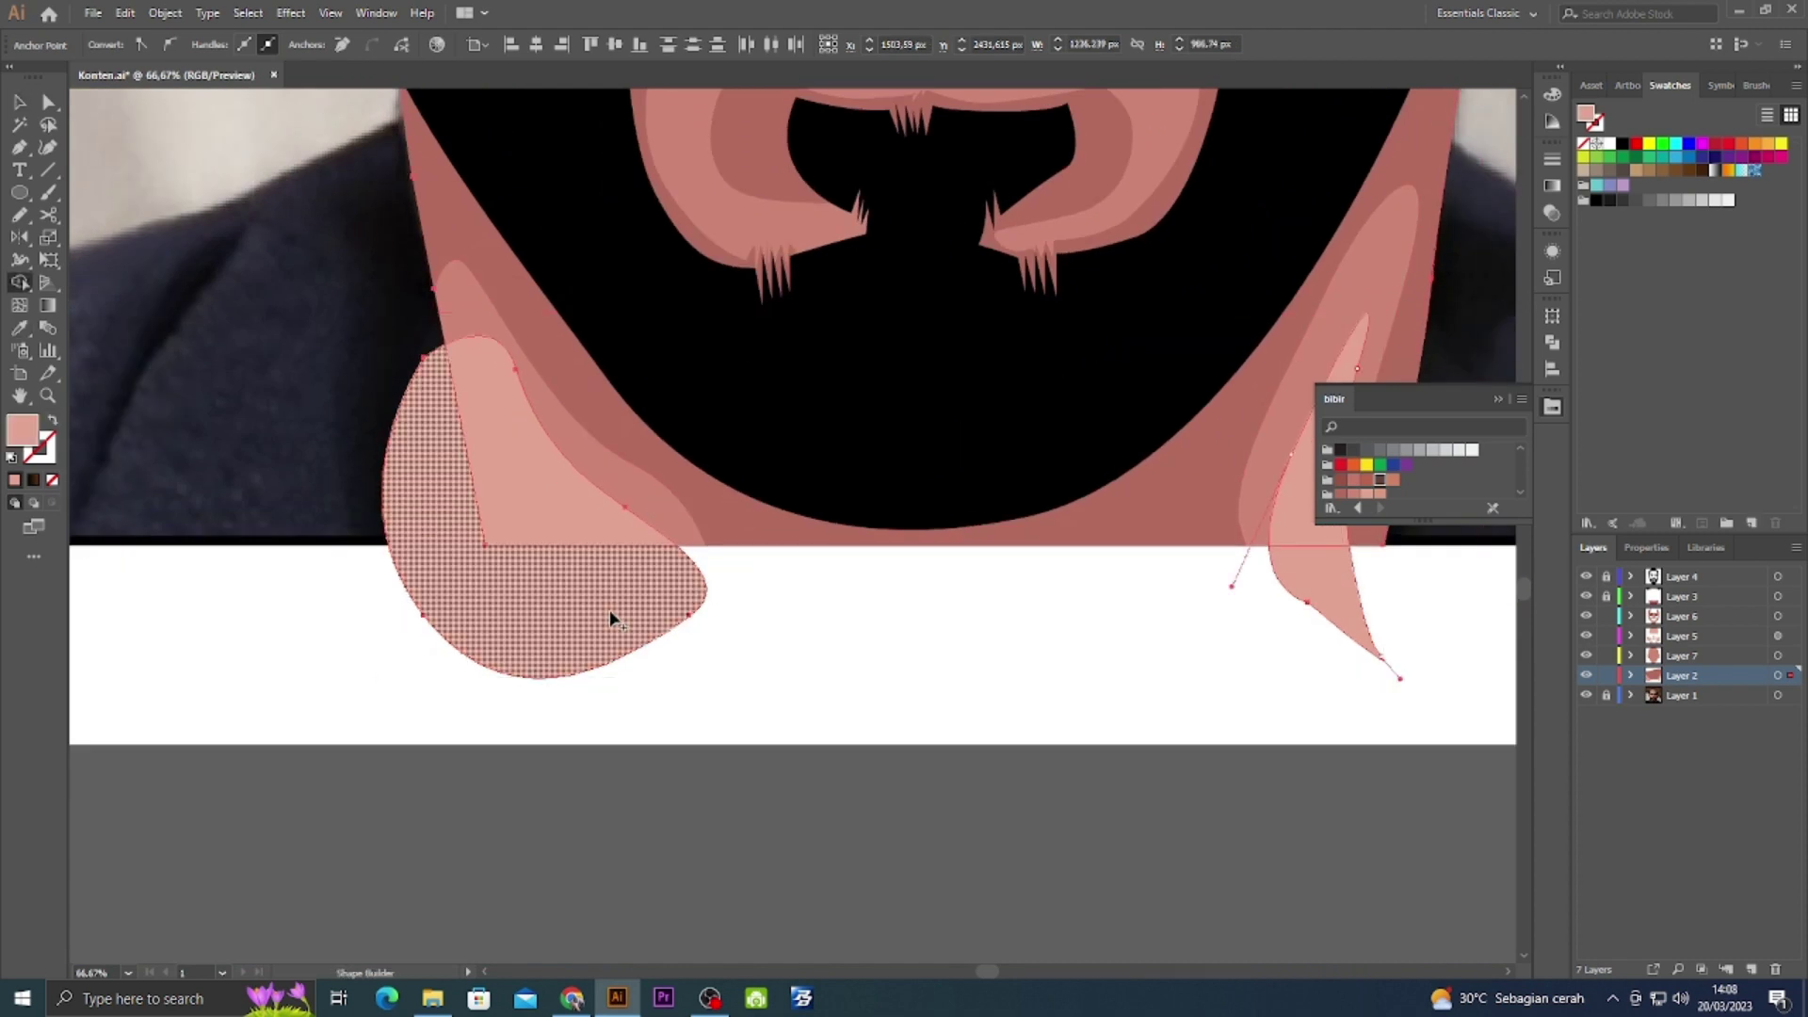
drag(666, 633, 1365, 646)
Create Layer 8 for the shirt and start its outline along the collar.
key(v)
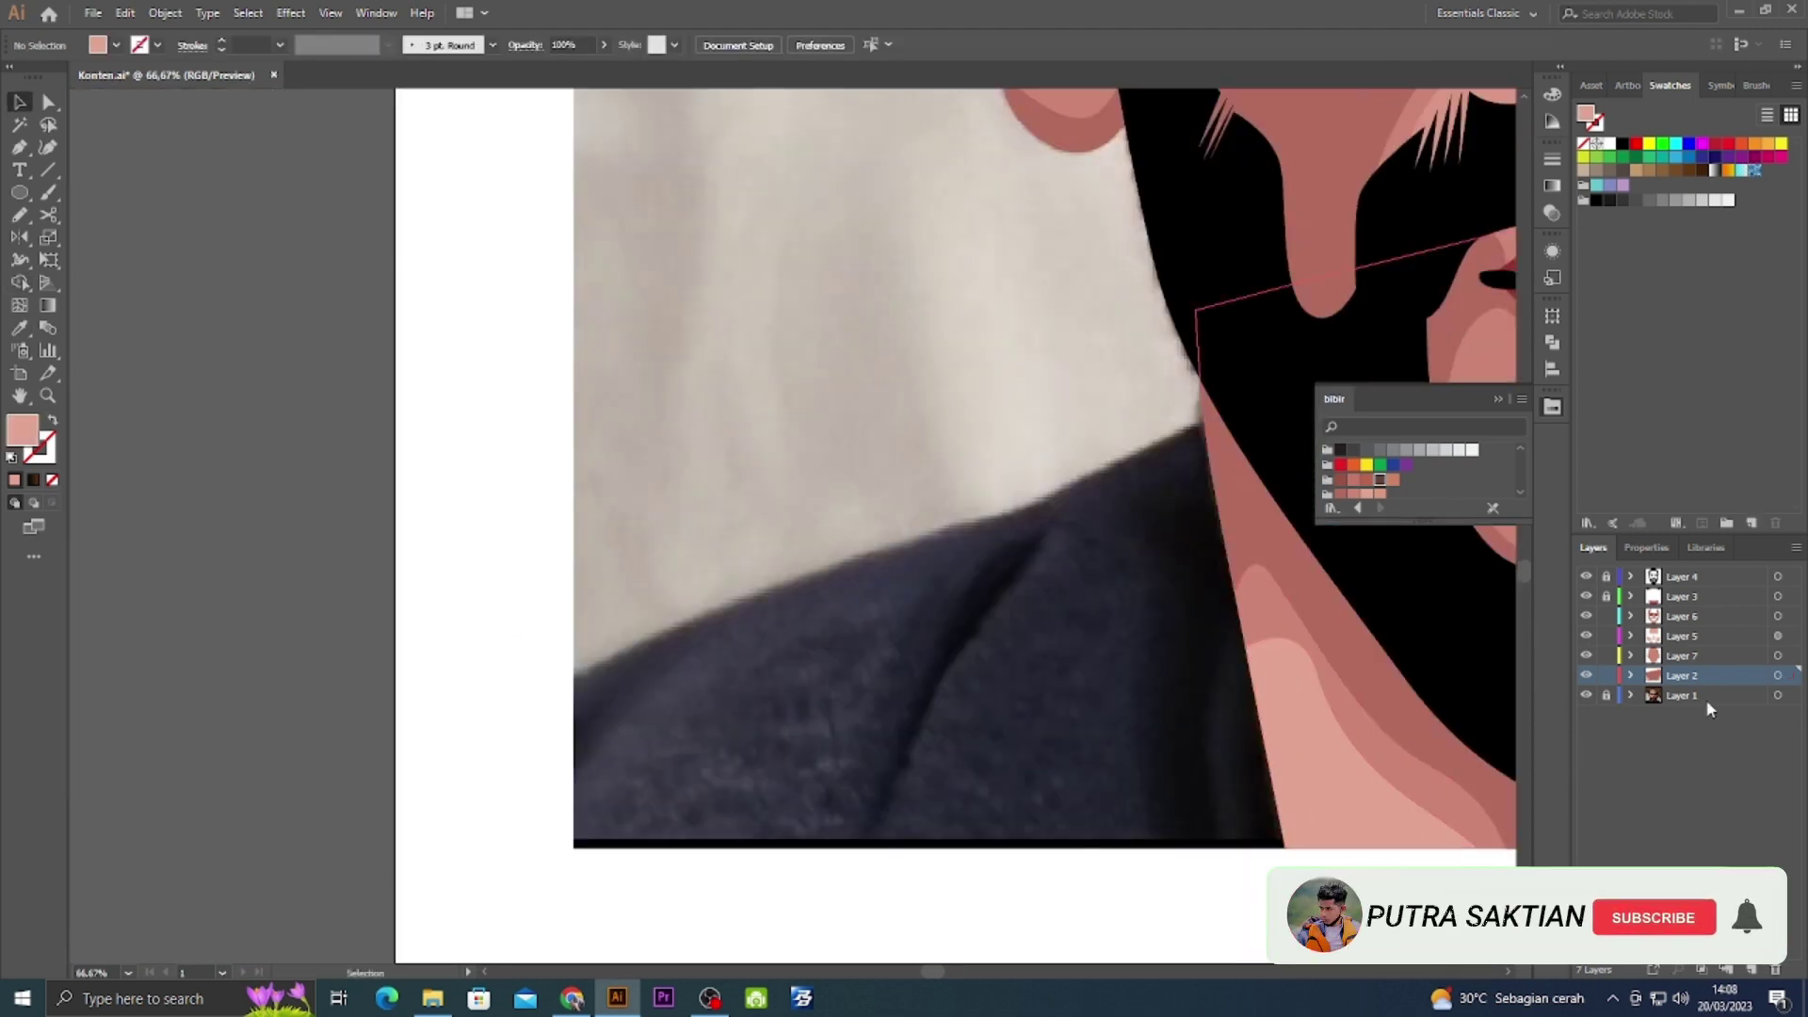
click(1120, 511)
click(1023, 554)
click(962, 565)
click(900, 577)
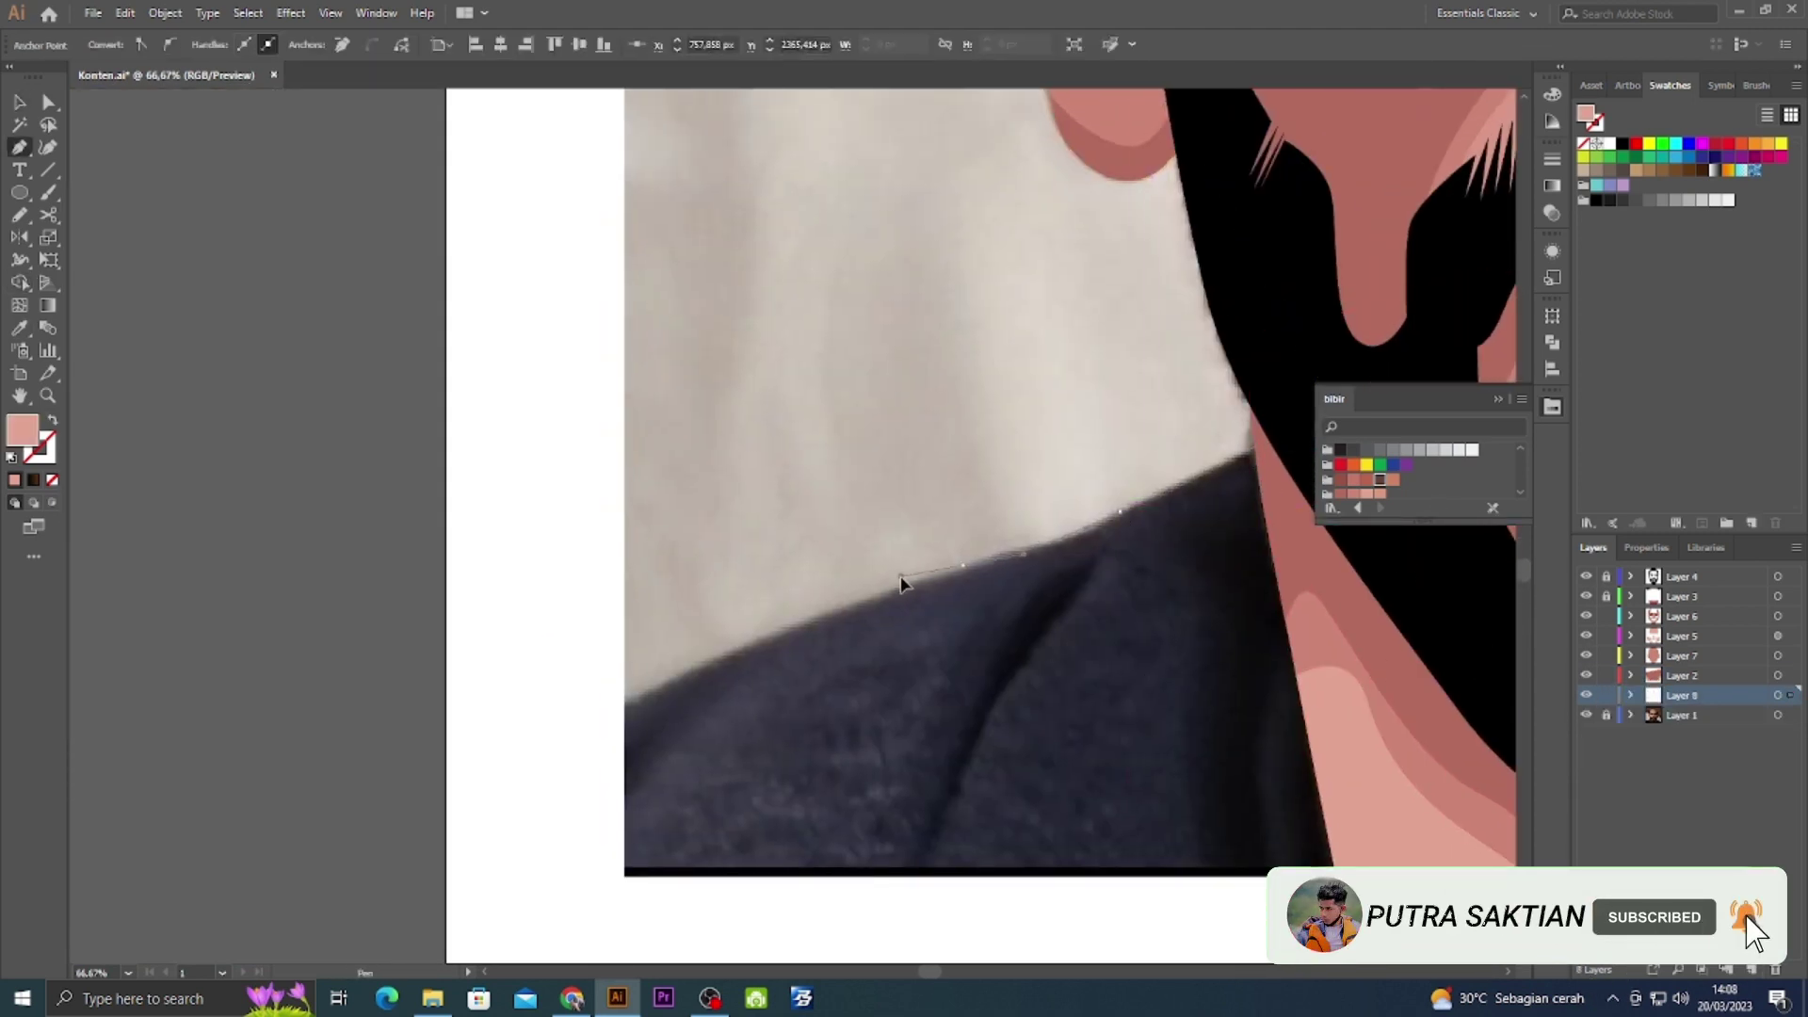
click(625, 704)
Complete the shirt outline down to the picture's bottom corner and close it.
scroll(637, 749, down, 1)
scroll(894, 772, right, 10)
scroll(1148, 716, down, 1)
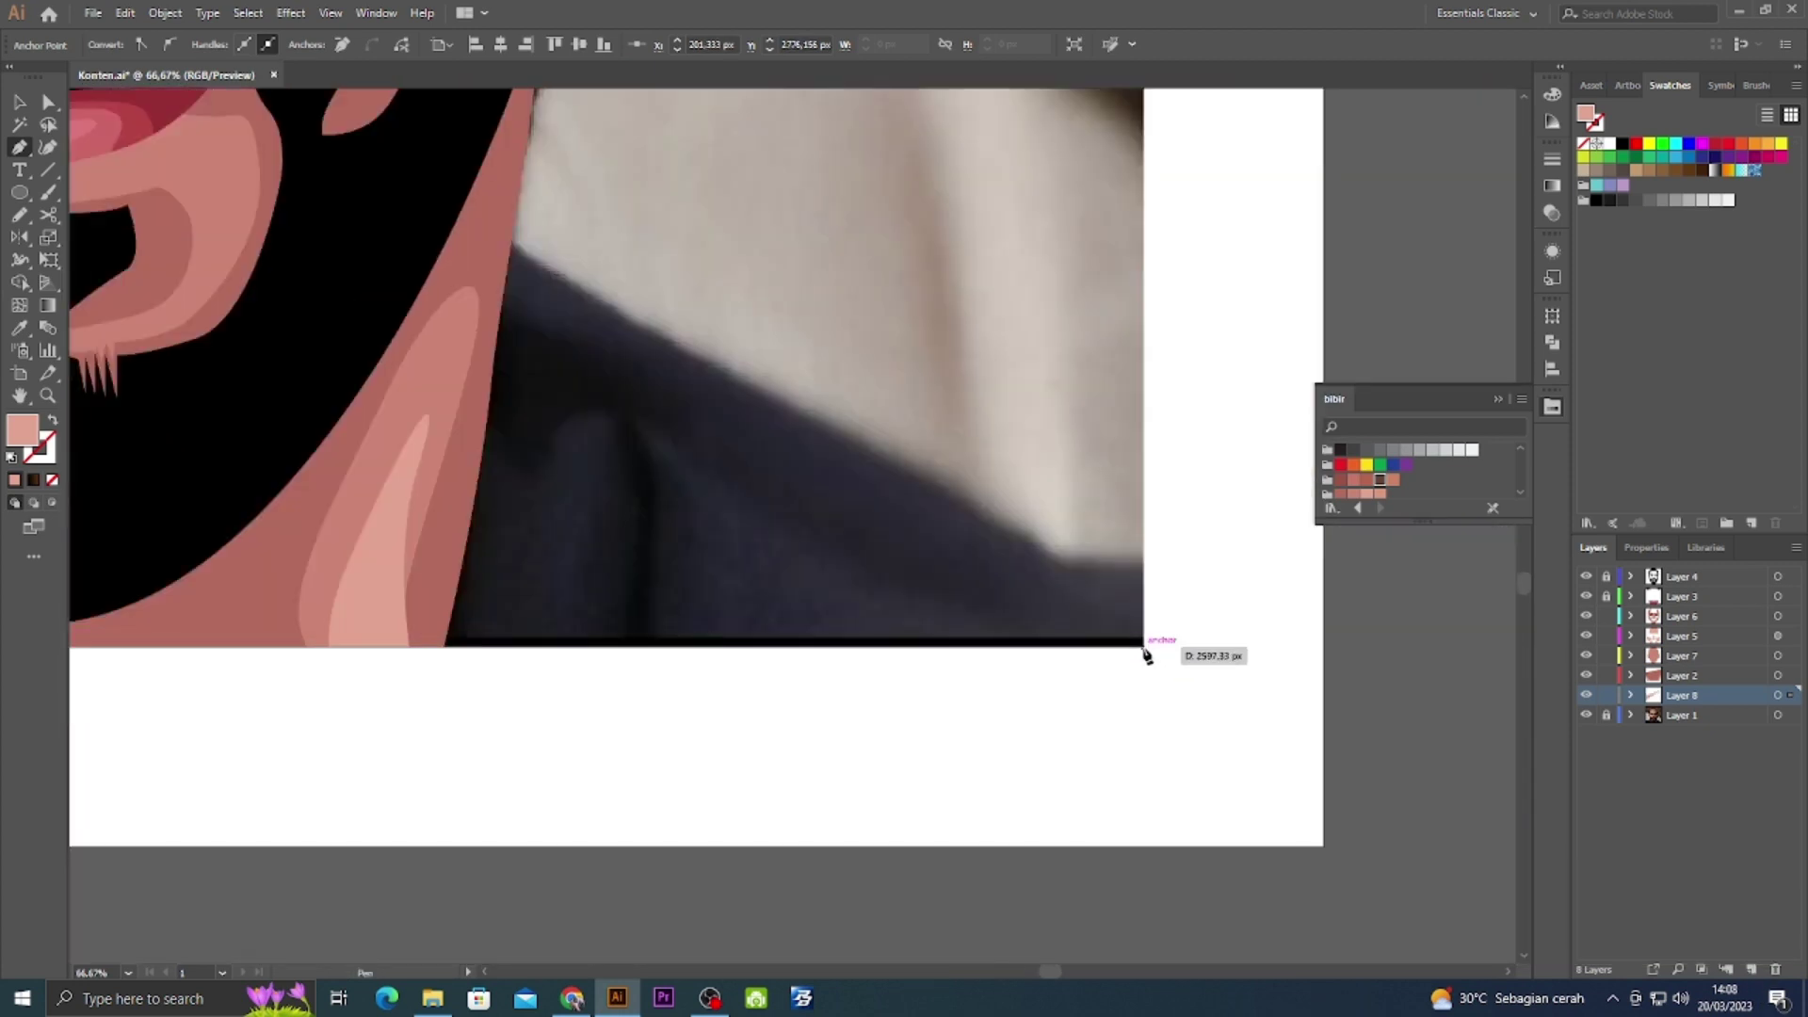
click(1145, 647)
click(1147, 565)
scroll(979, 527, up, 3)
scroll(979, 527, left, 5)
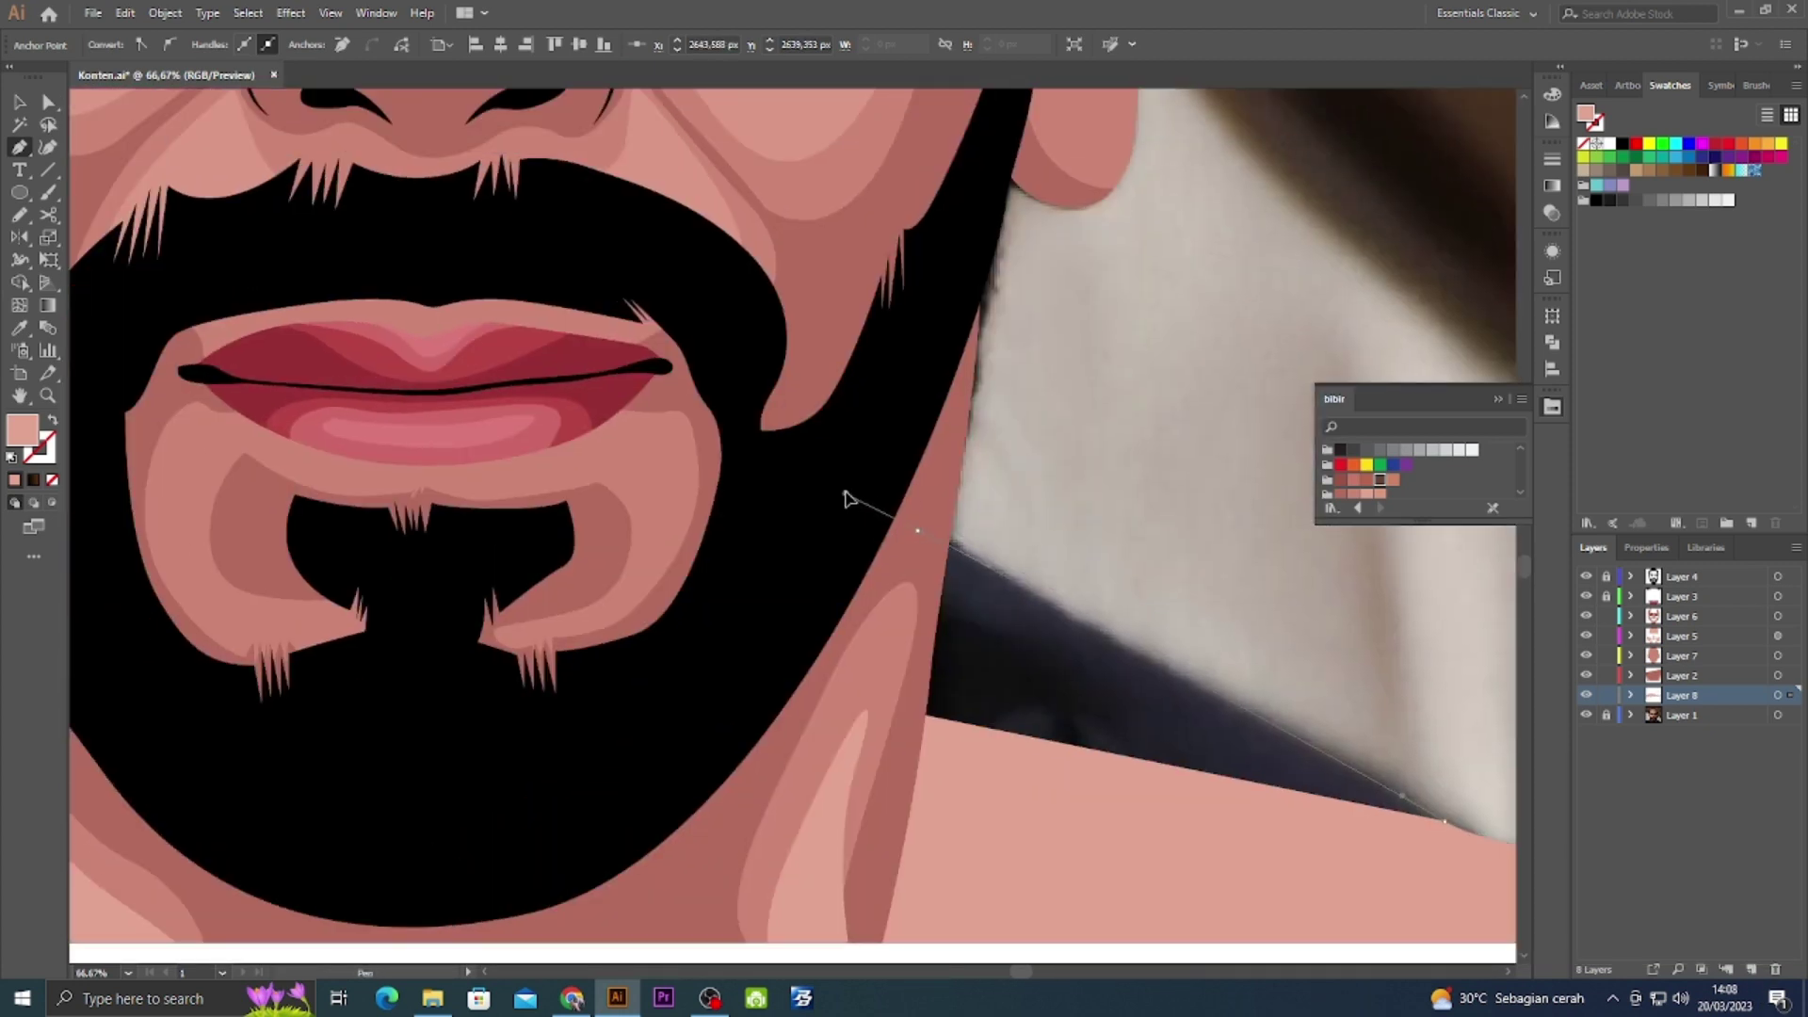
scroll(829, 518, left, 10)
click(765, 516)
Fill the shirt shape with dark grey #333333.
key(v)
click(1660, 201)
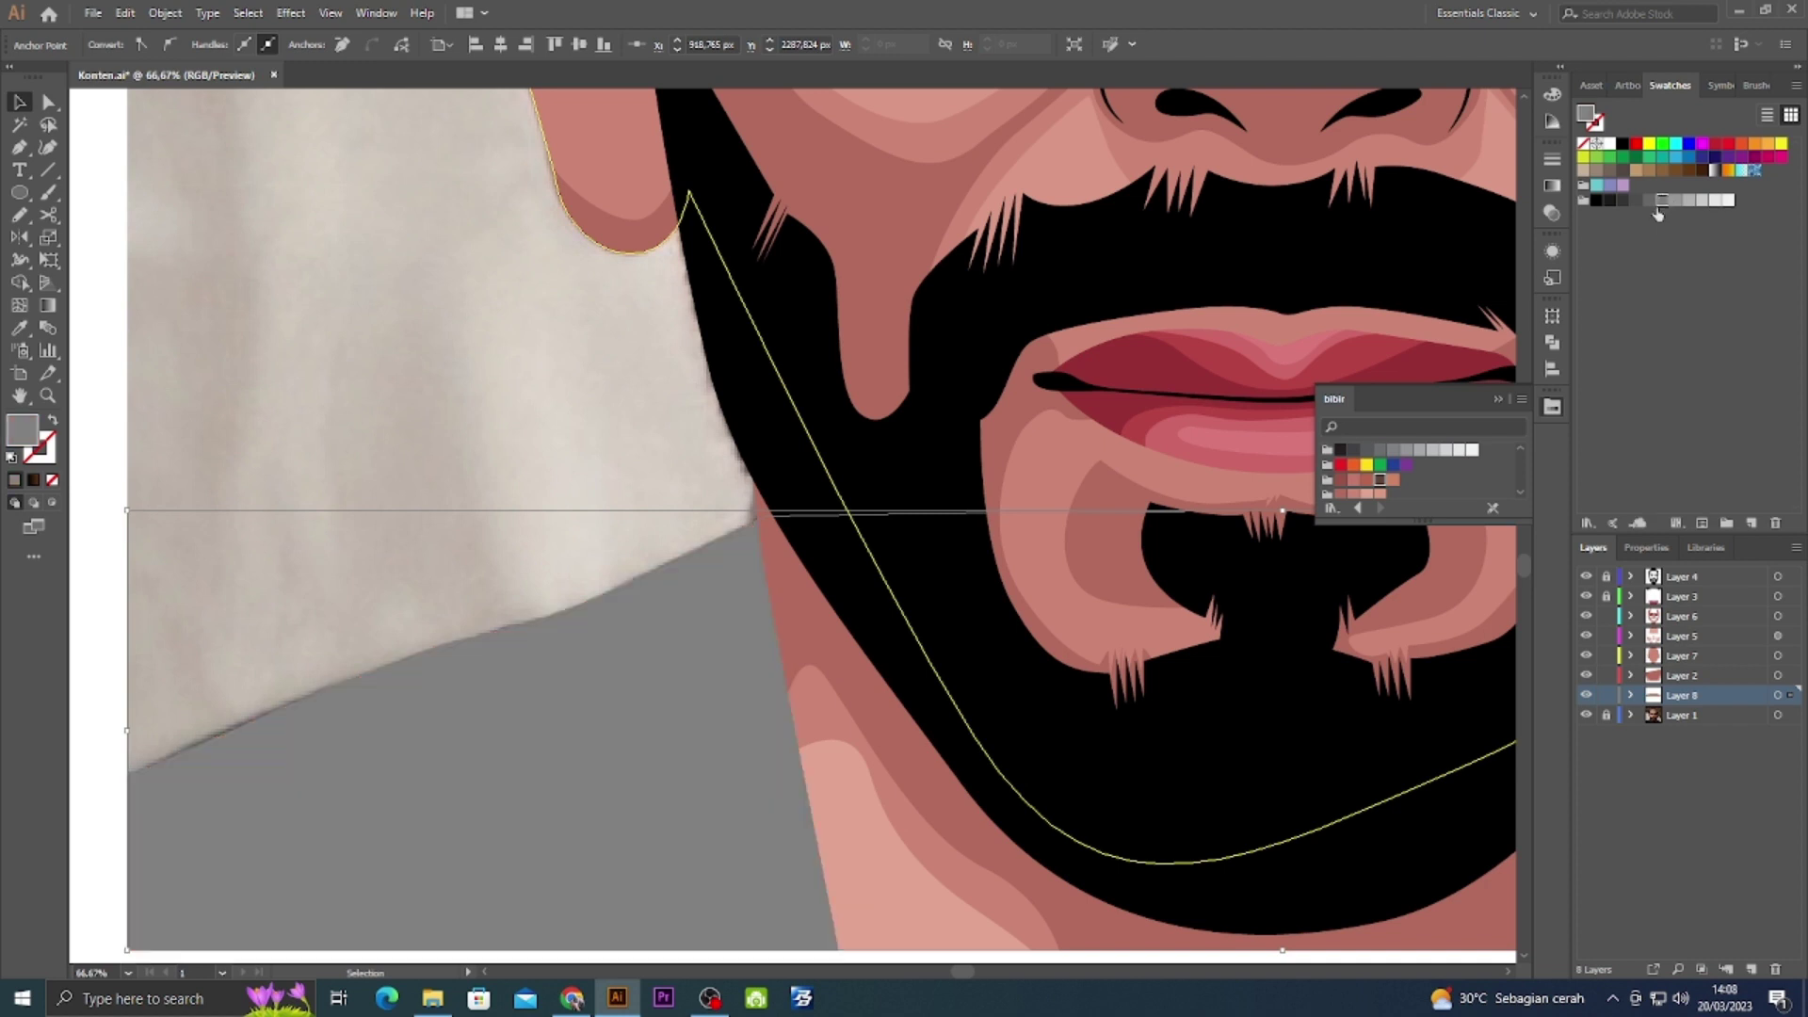
click(1621, 200)
double_click(23, 431)
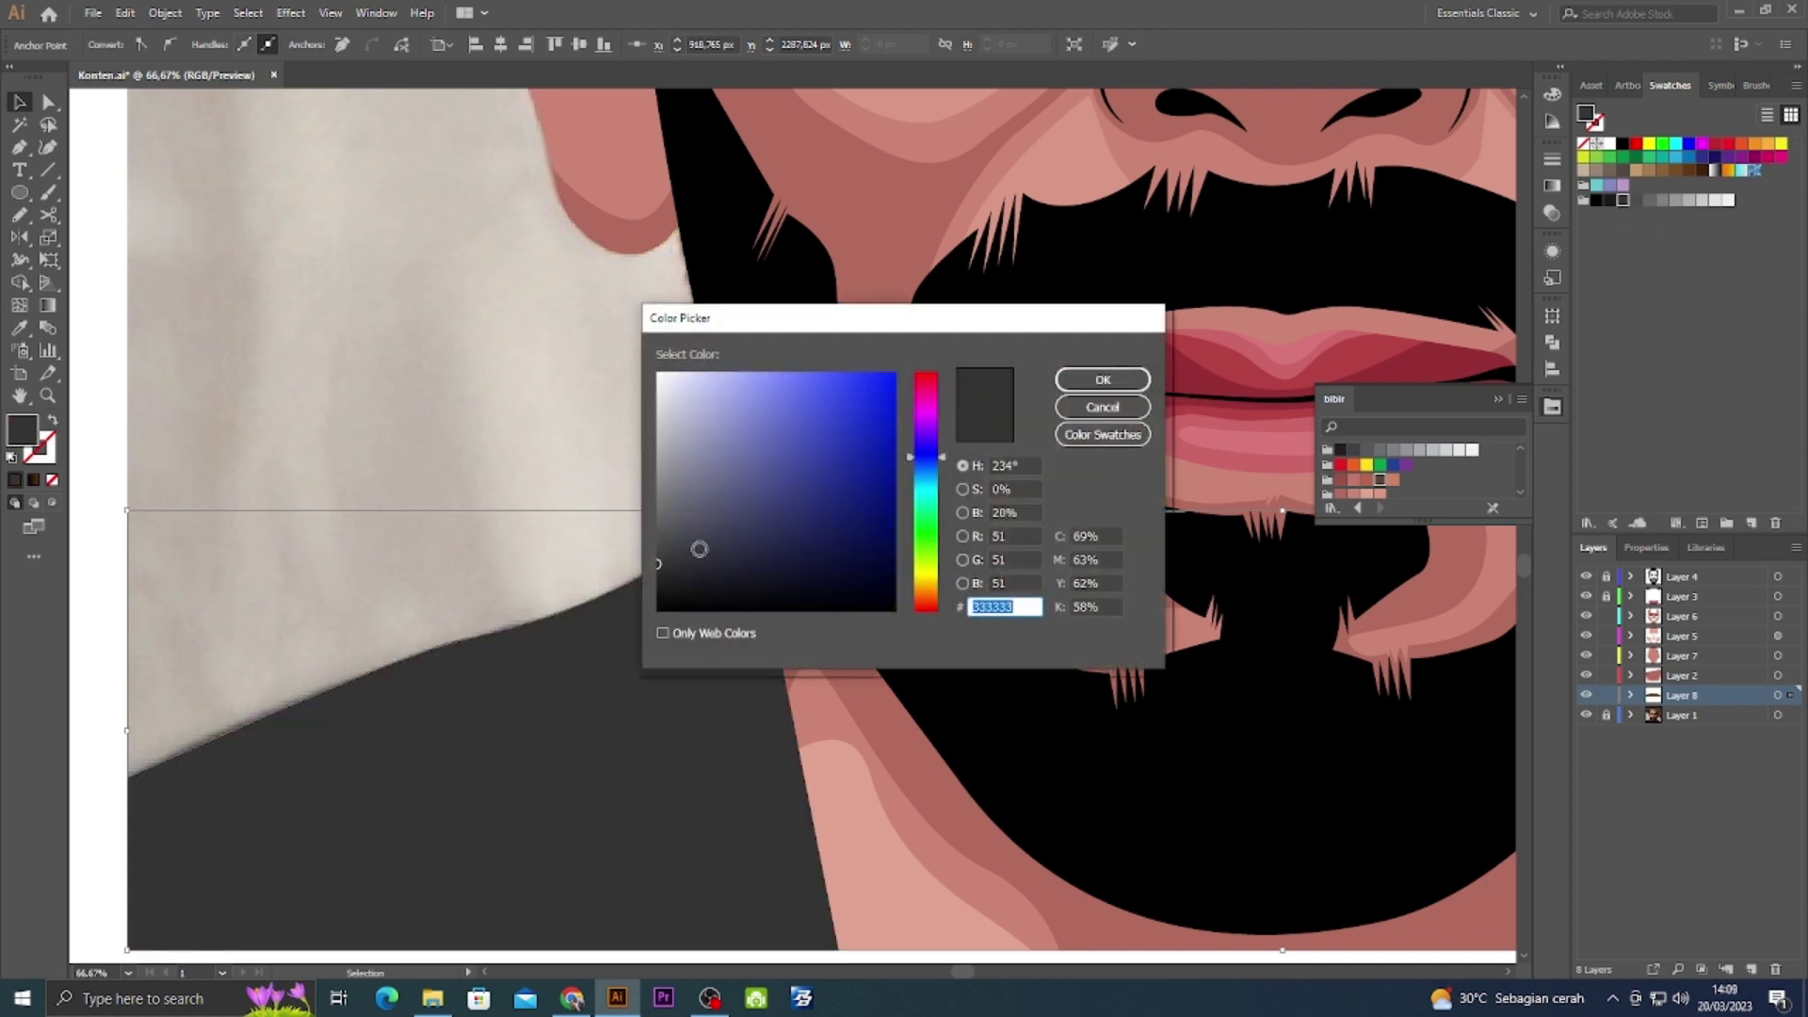
key(Return)
scroll(659, 584, down, 5)
scroll(659, 583, left, 3)
Draw curved fold shapes across the left side of the shirt.
key(p)
drag(821, 707, 896, 741)
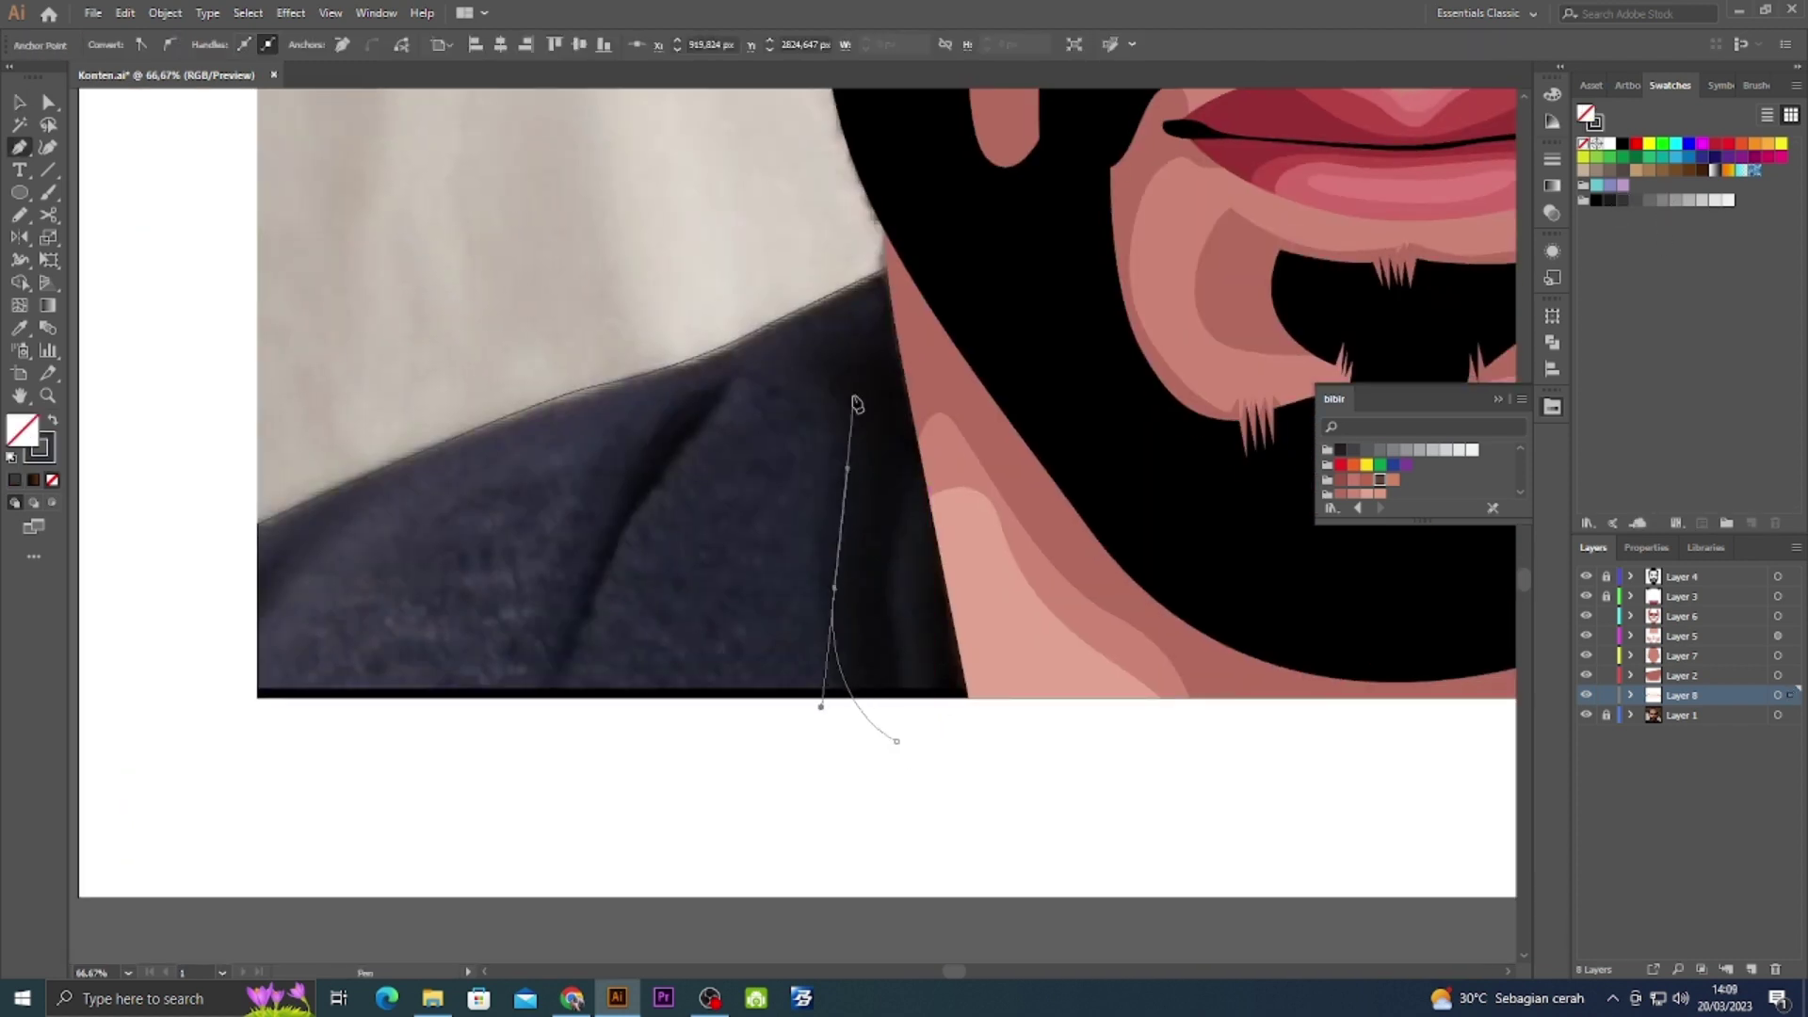
click(901, 746)
click(532, 706)
drag(640, 460, 699, 384)
drag(717, 426, 666, 497)
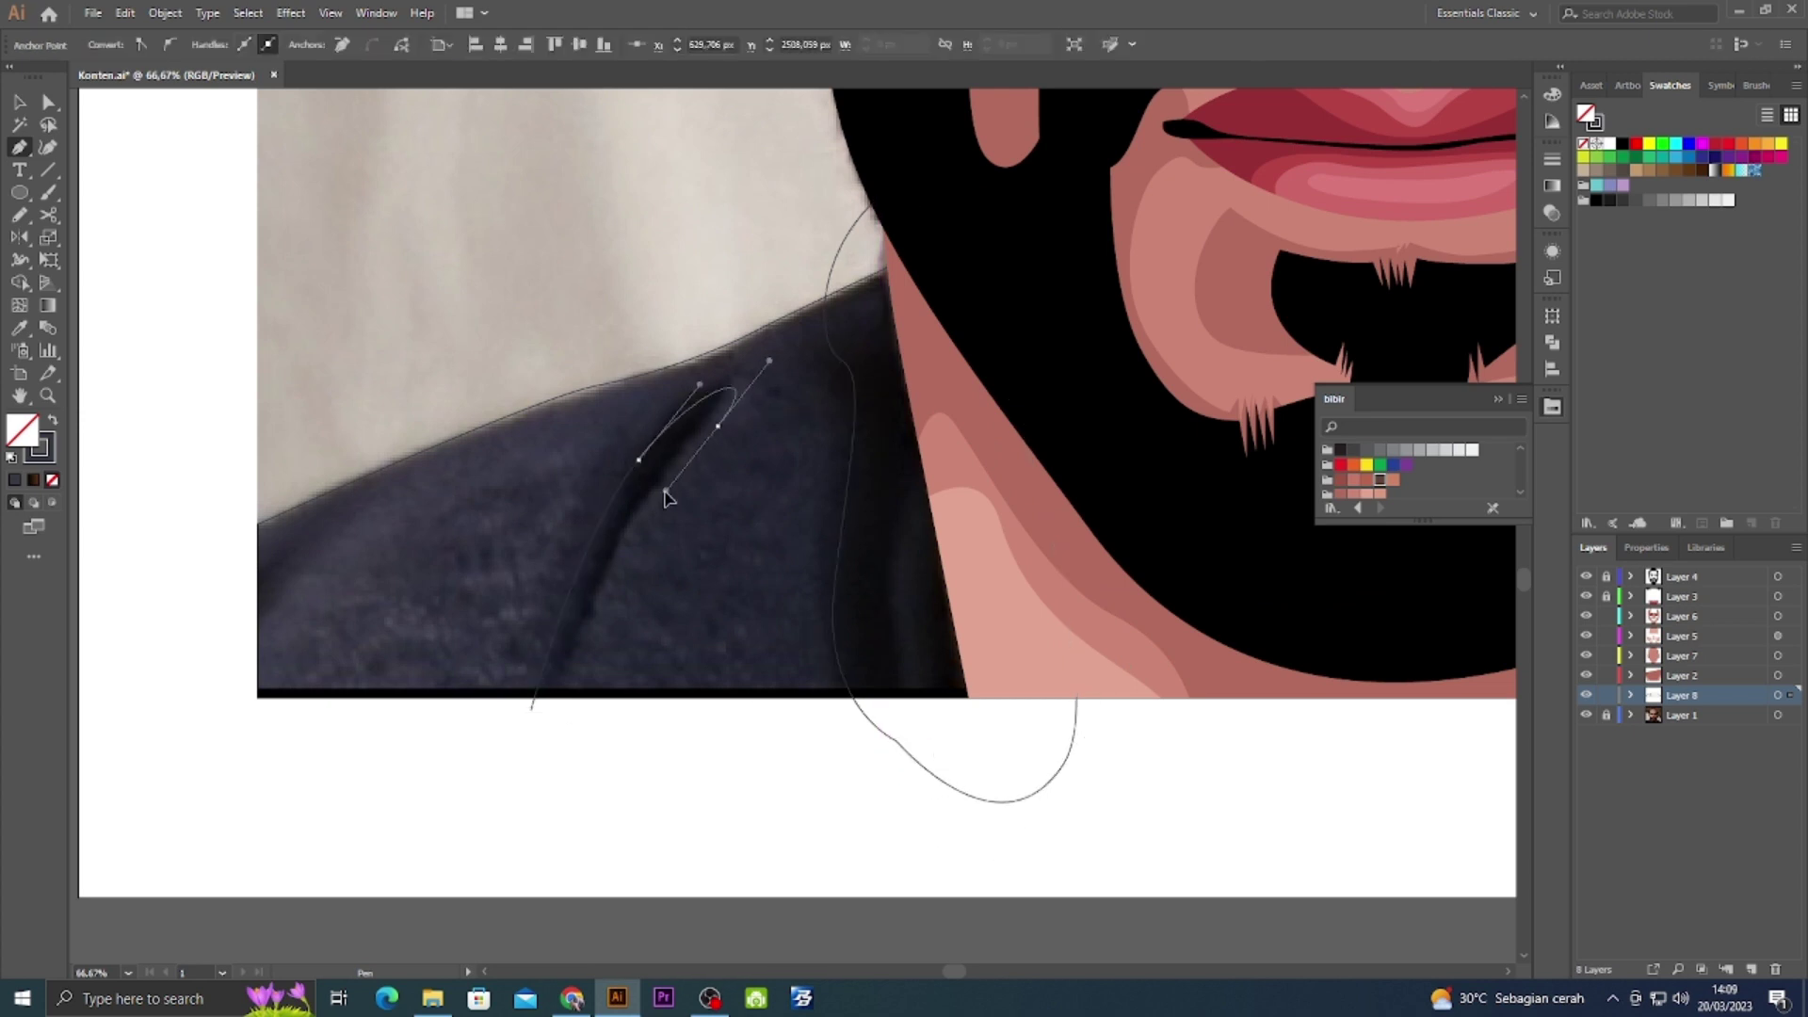
drag(307, 518, 415, 480)
drag(249, 617, 200, 758)
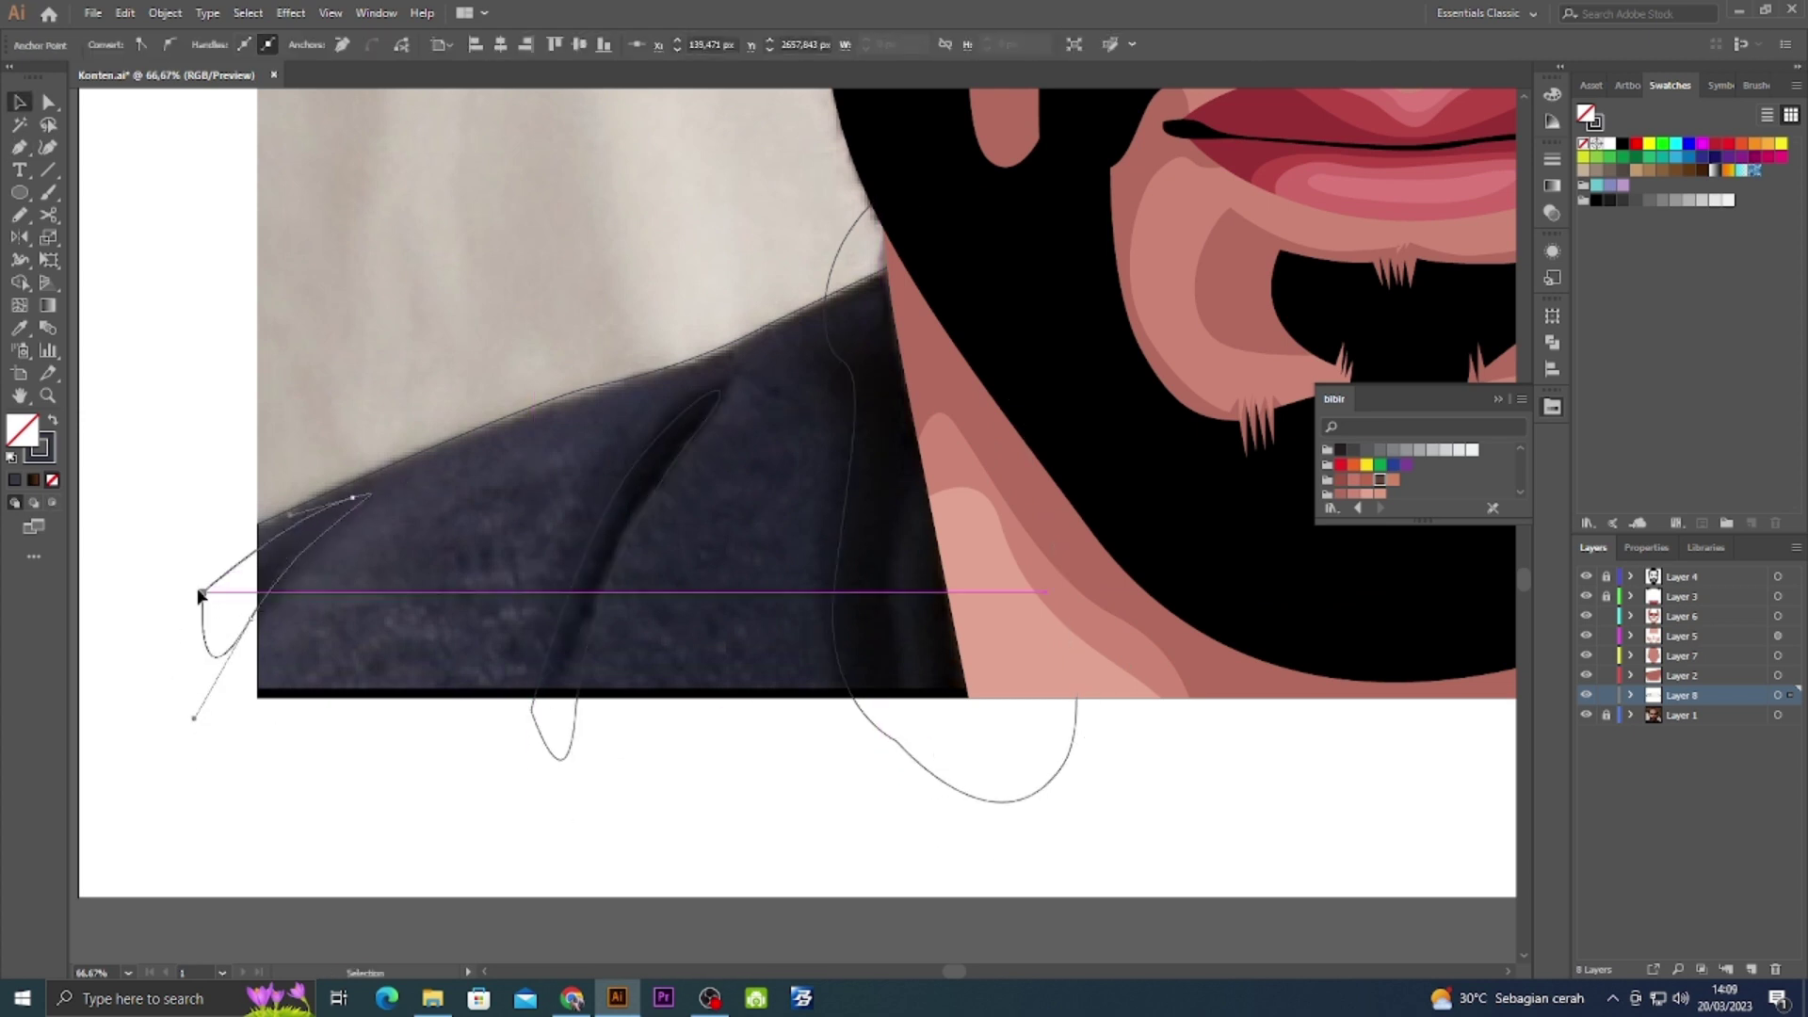
Fill the folds with #1d1e26 and remove their parts below the picture.
key(ctrl+a)
key(i)
click(556, 638)
double_click(22, 429)
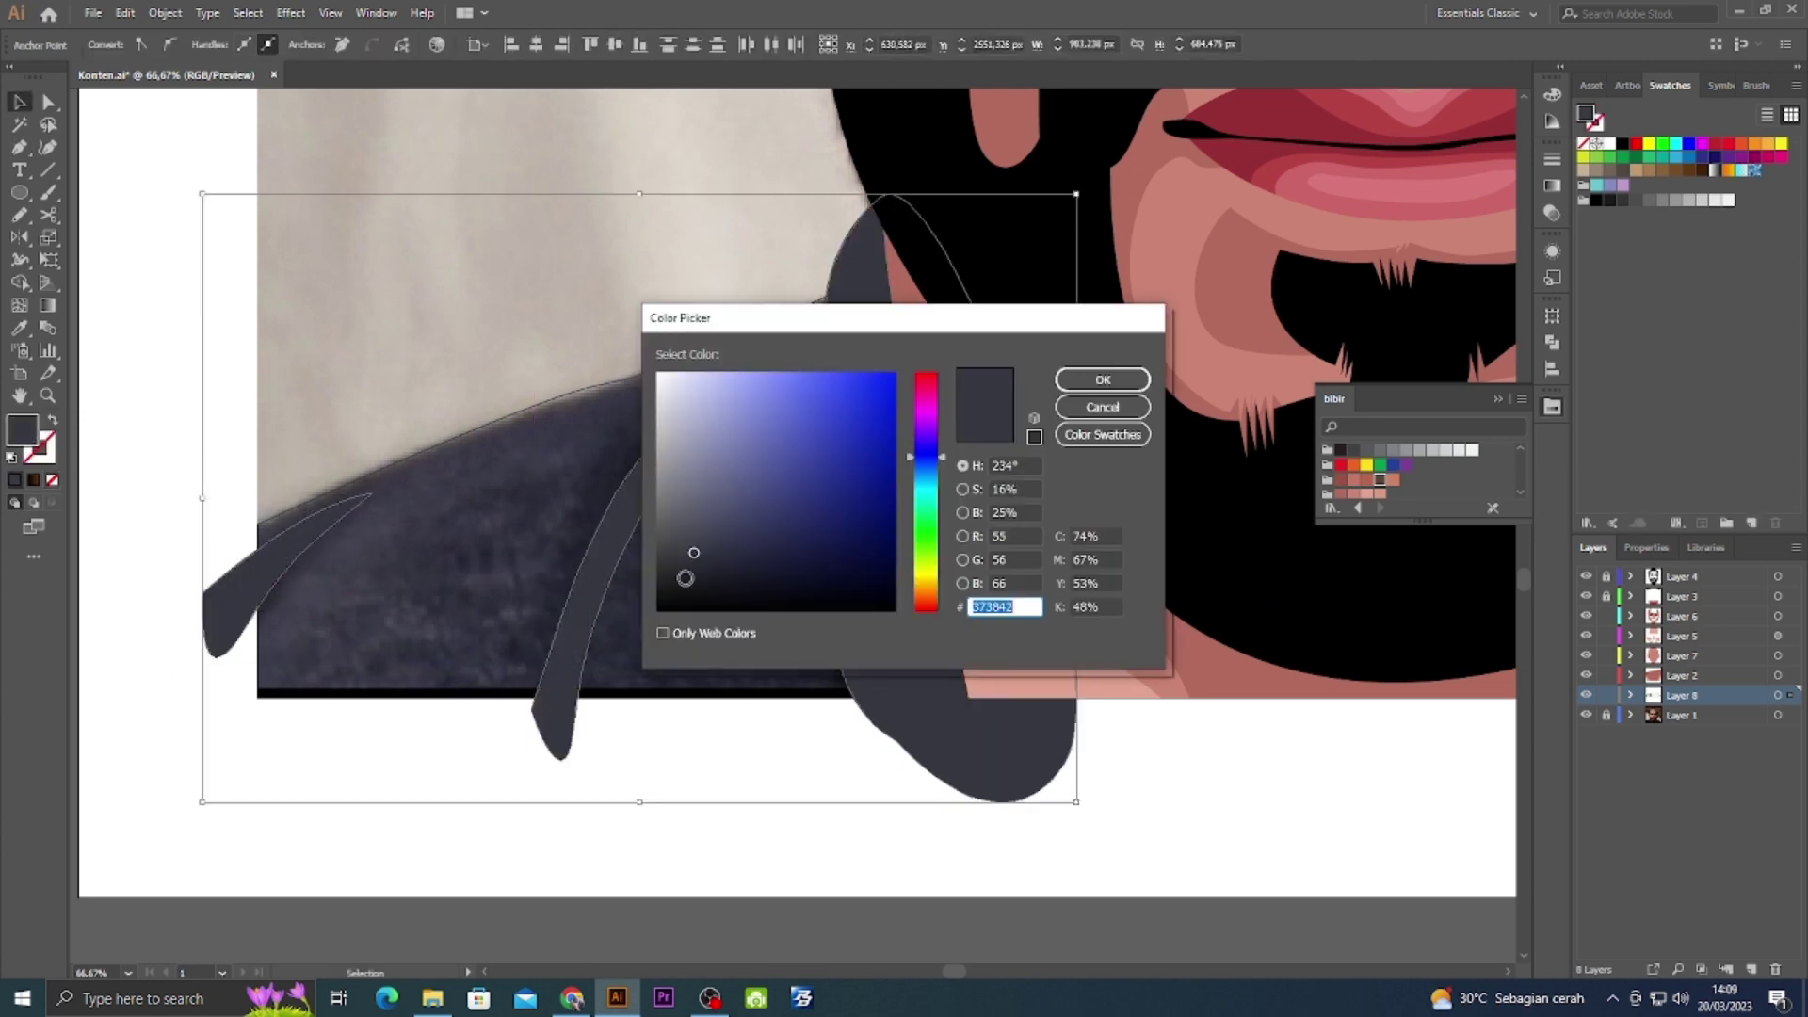
text(1d1e26)
key(Return)
key(shift+m)
drag(1035, 744, 201, 734)
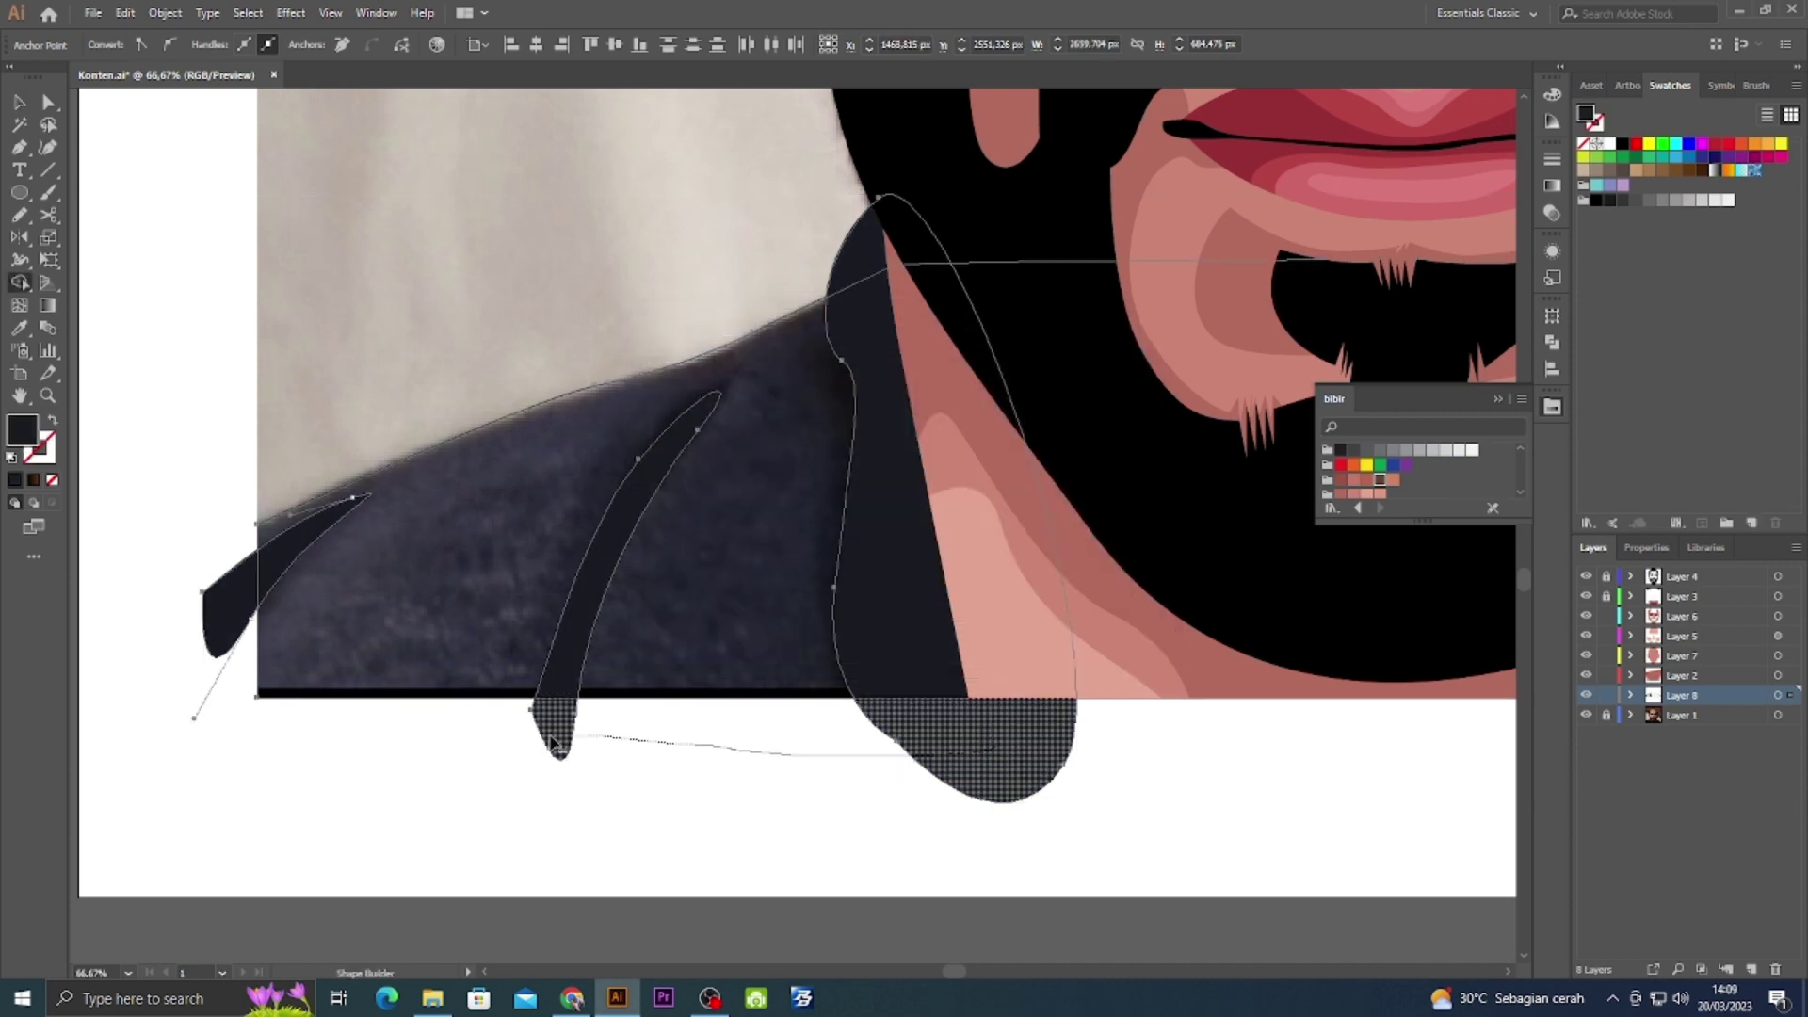
scroll(545, 464, right, 5)
scroll(383, 524, up, 2)
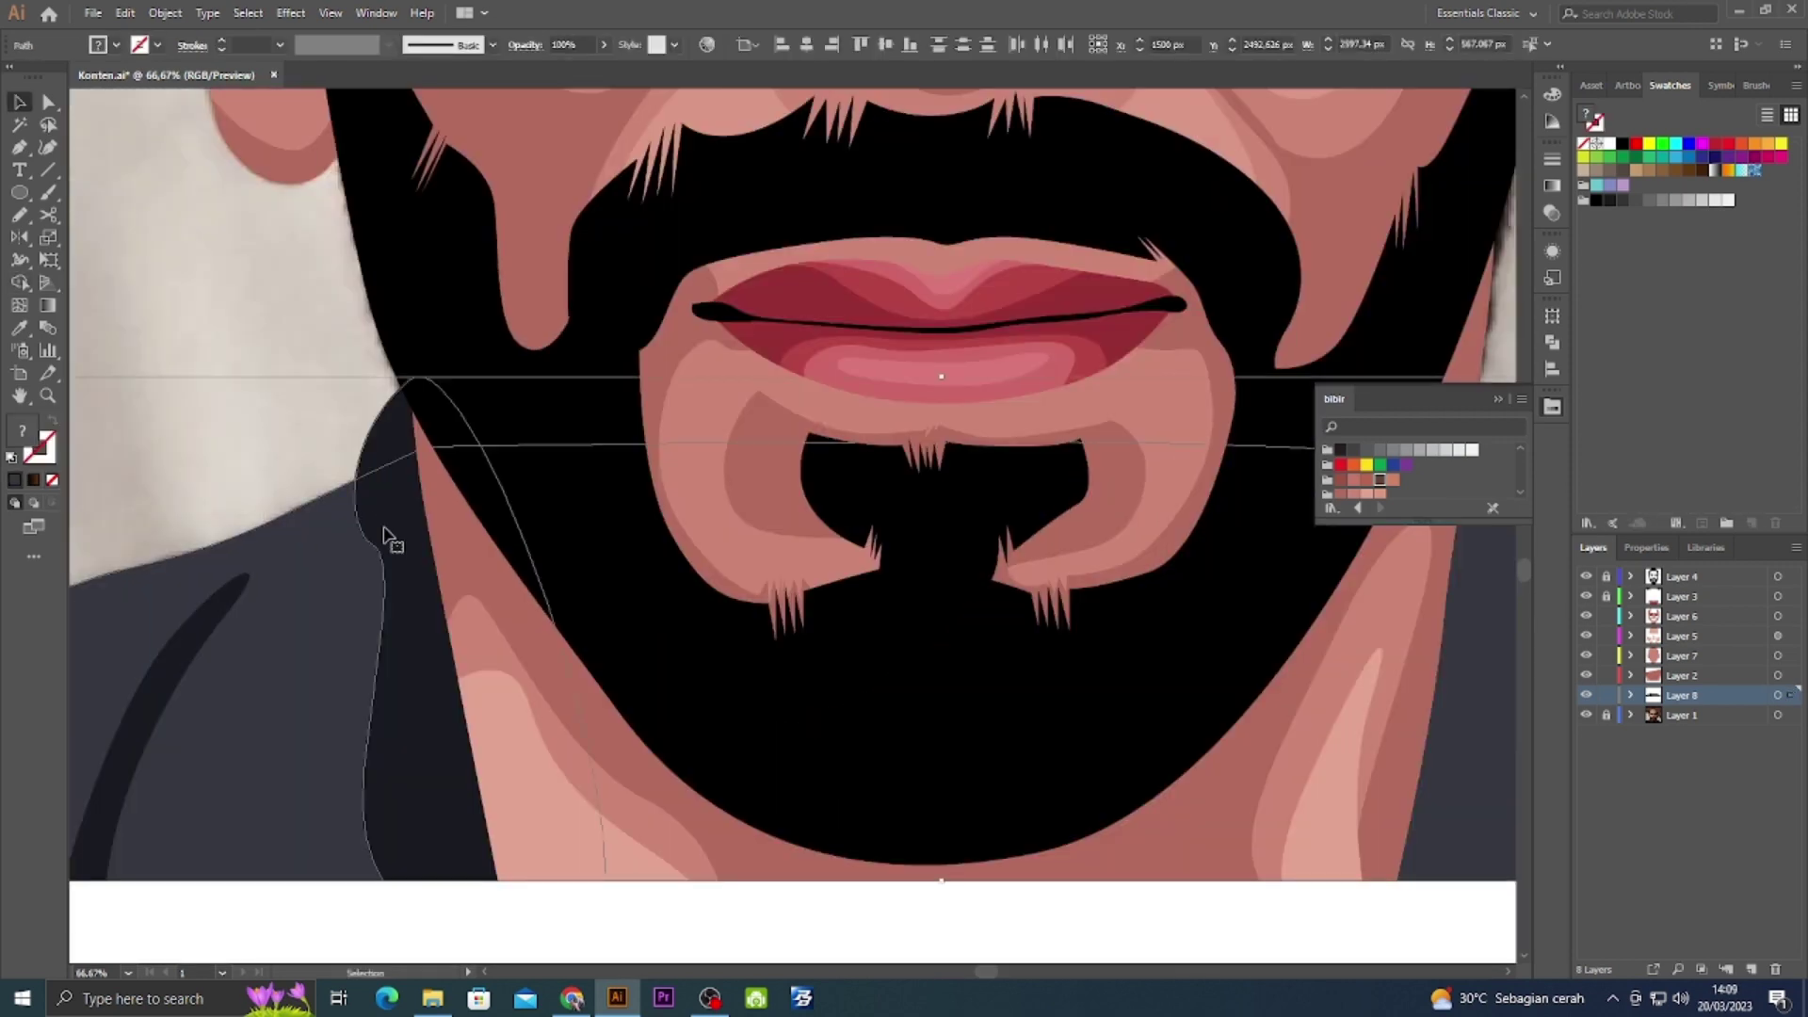
scroll(528, 528, right, 5)
Draw the right shirt shape with the dark fill and send it to the back.
key(p)
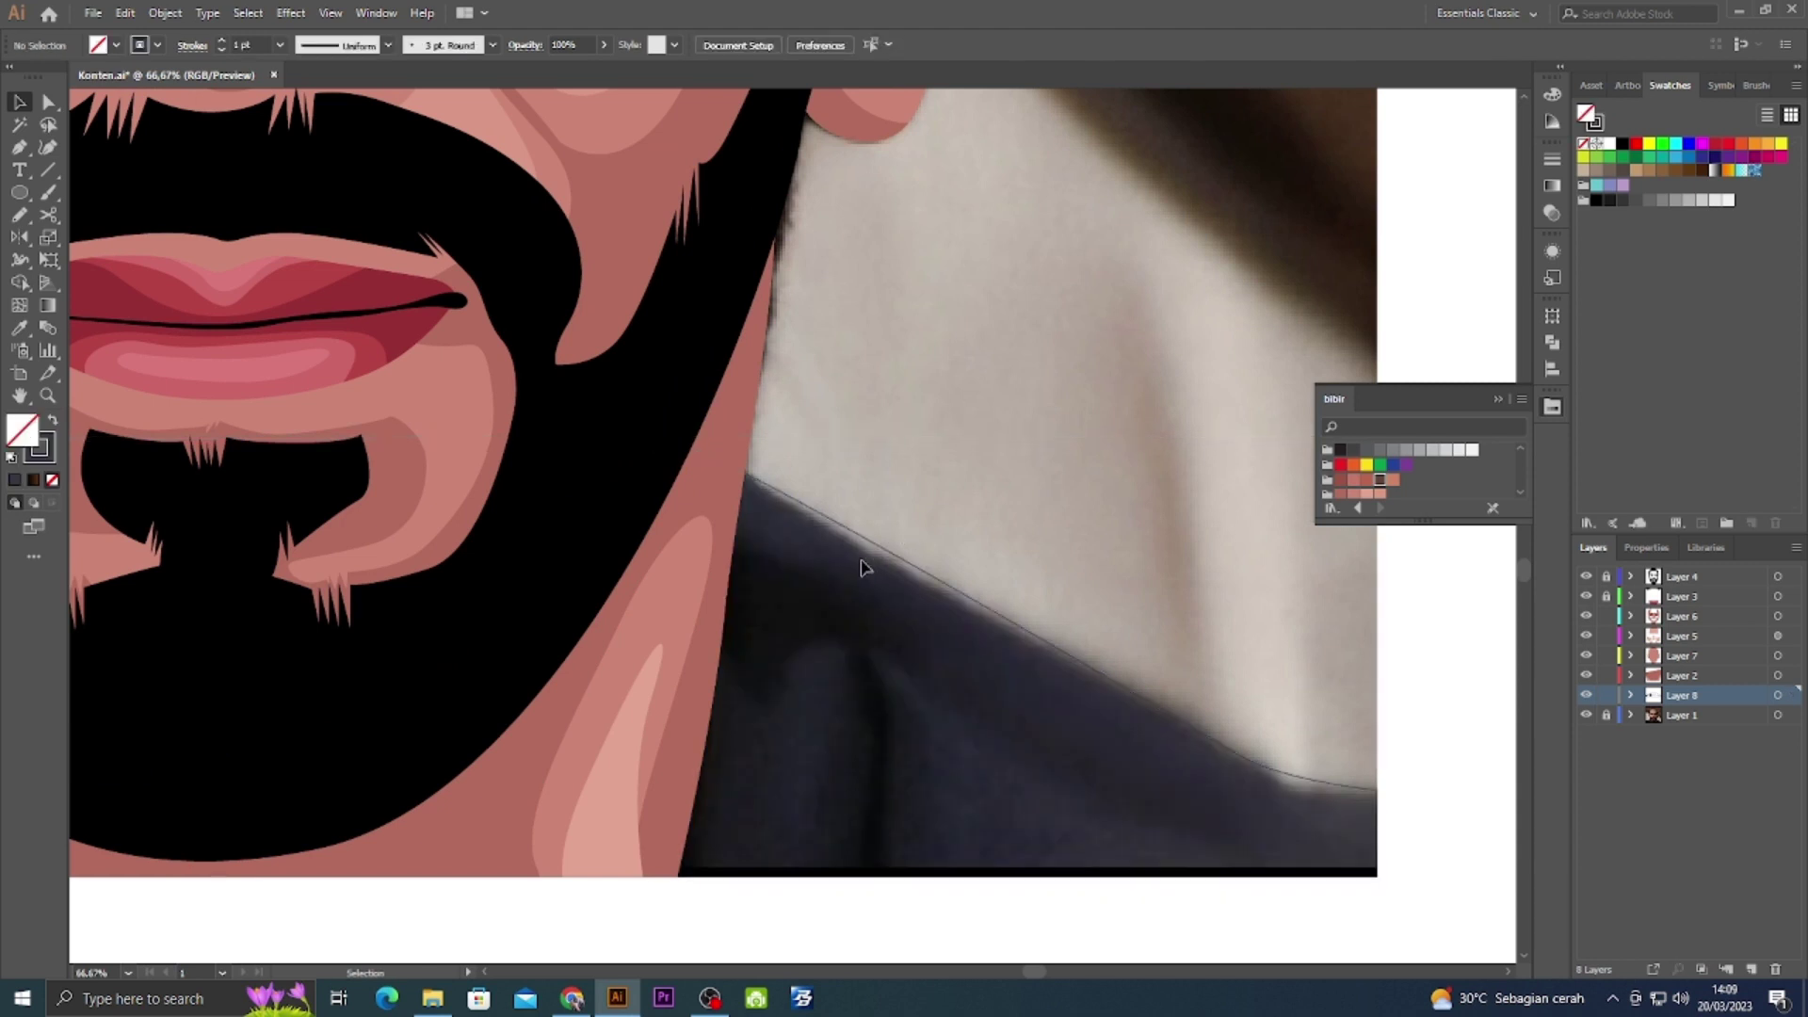
click(725, 551)
click(782, 567)
click(946, 683)
scroll(1021, 730, right, 2)
scroll(1021, 731, down, 1)
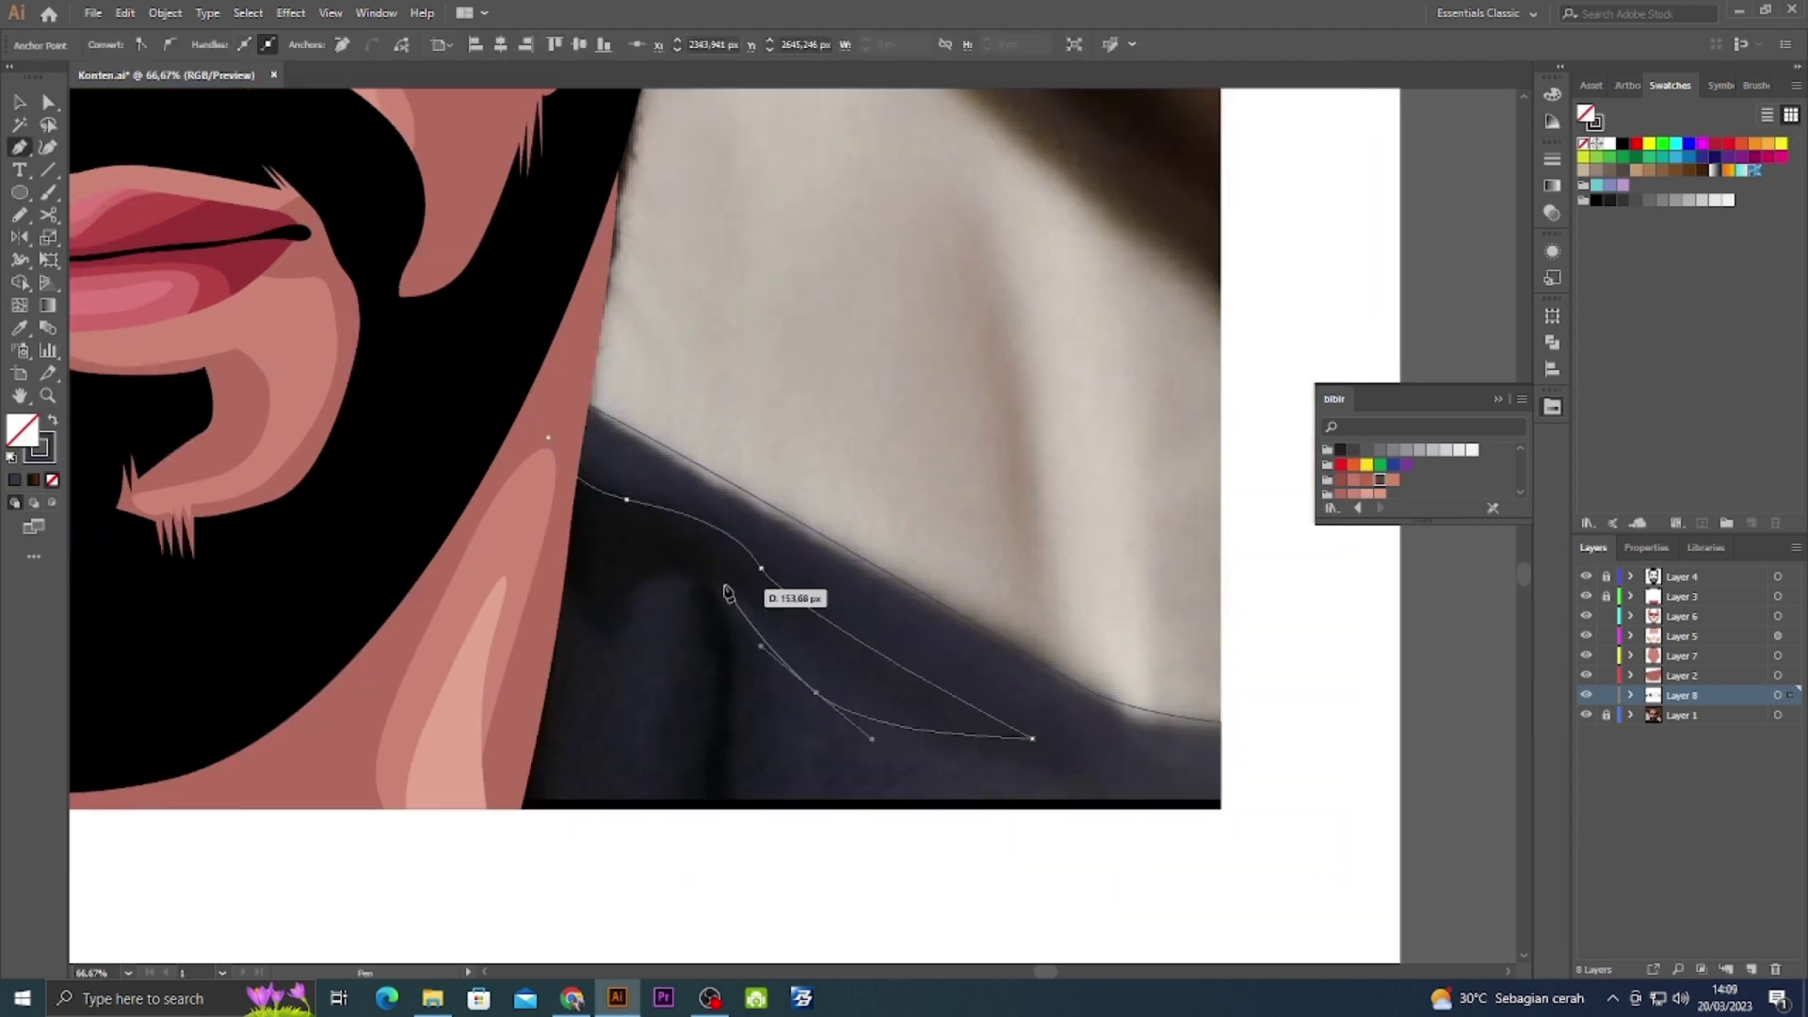
click(549, 445)
key(shift+x)
key(v)
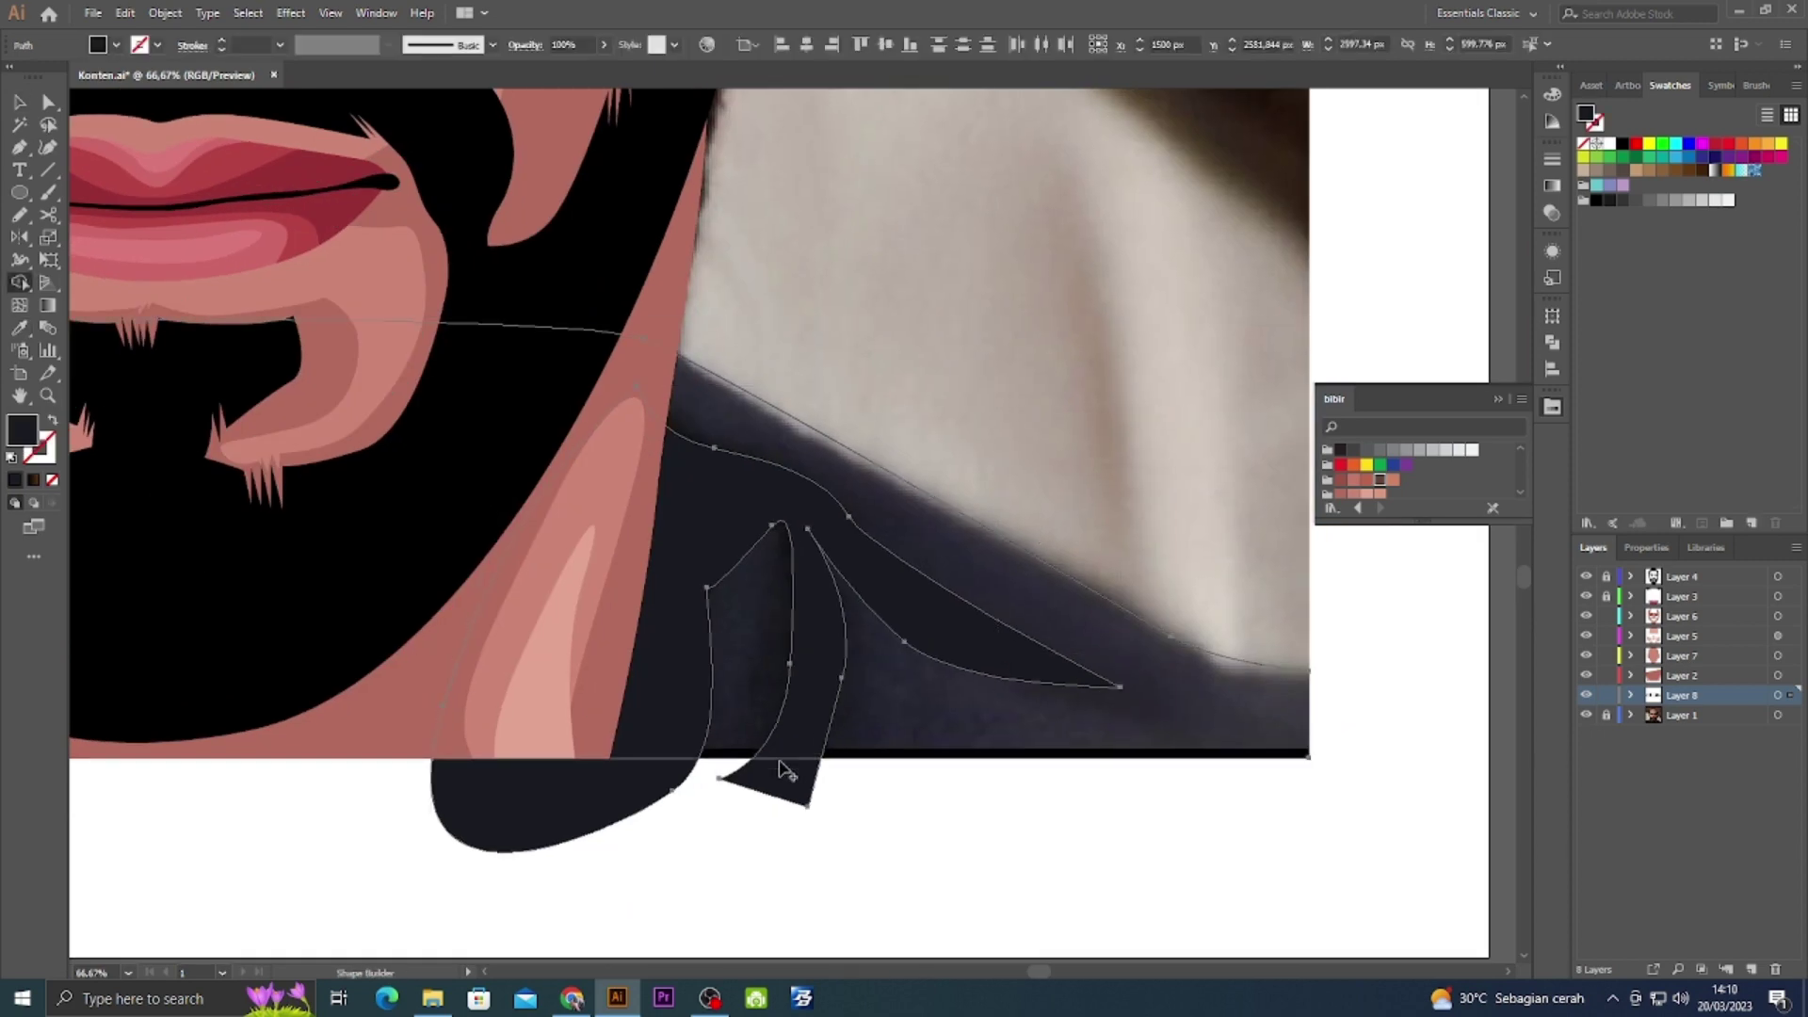
key(ctrl+shift+[)
click(1162, 706)
scroll(1149, 795, left, 10)
scroll(1149, 795, left, 5)
Draw a large curved fold shape over the left side of the shirt.
key(p)
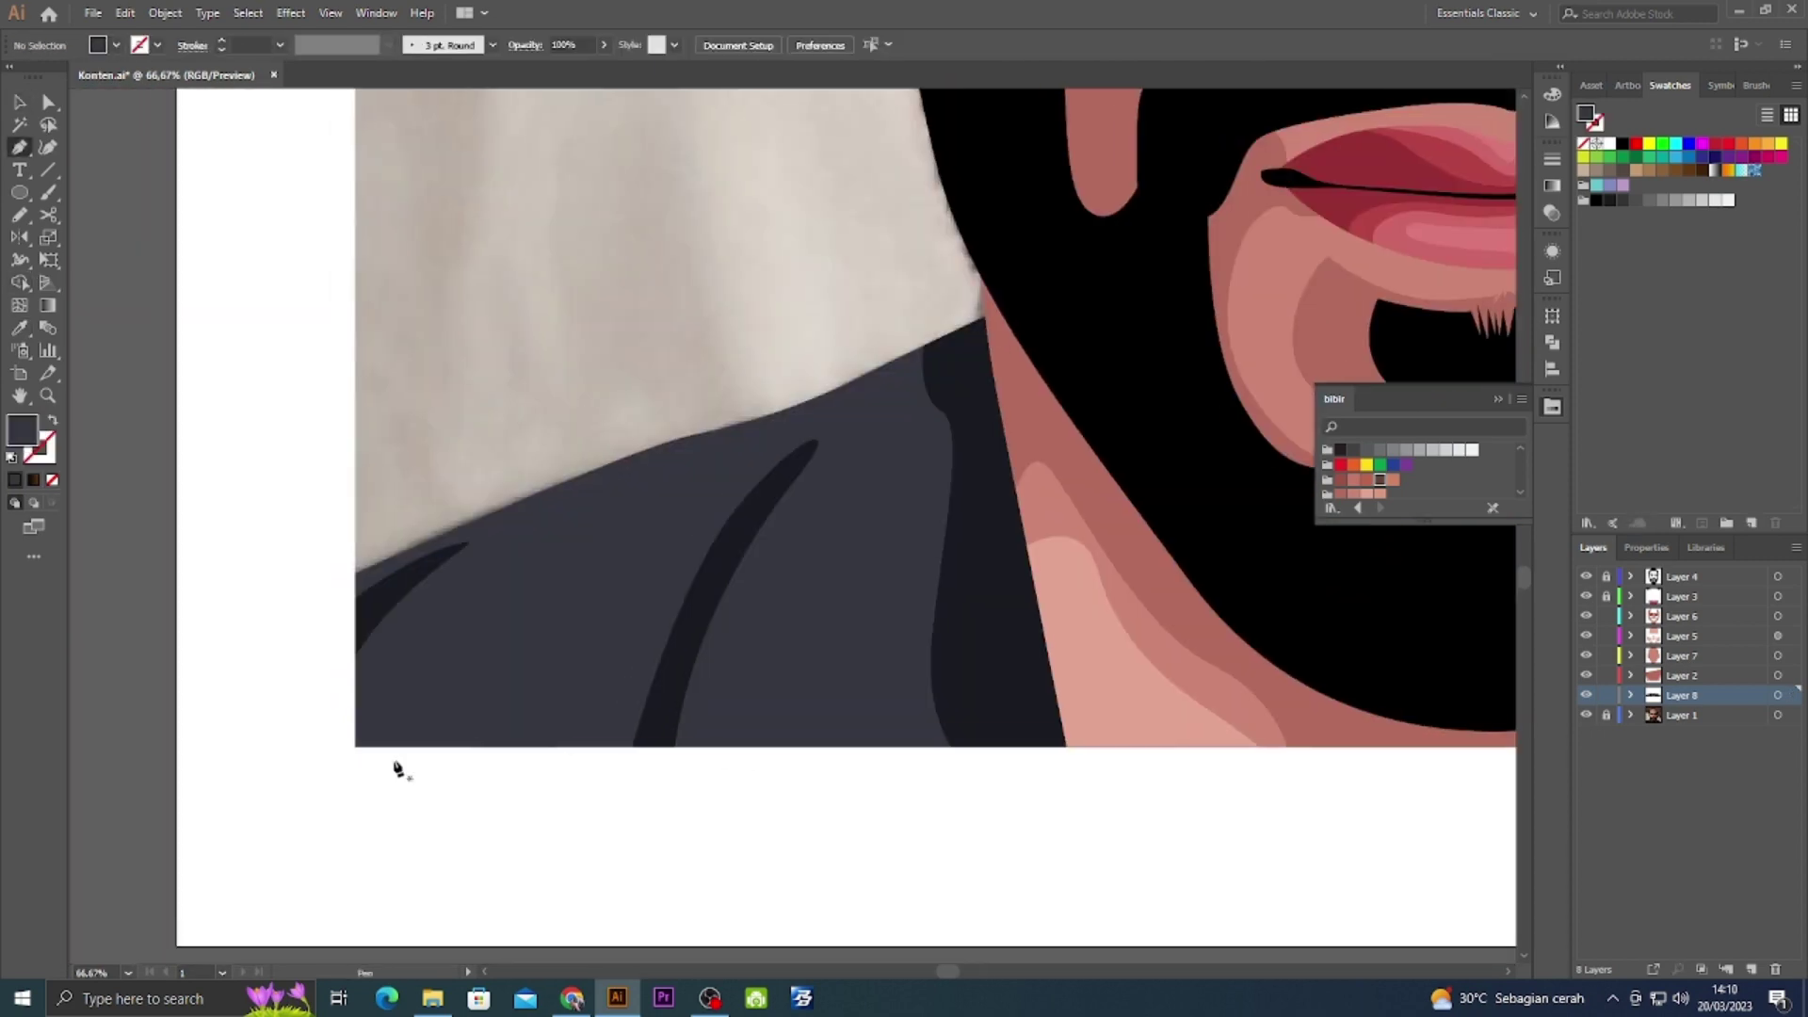
key(ctrl+z)
drag(758, 591, 836, 434)
drag(893, 440, 899, 483)
click(968, 890)
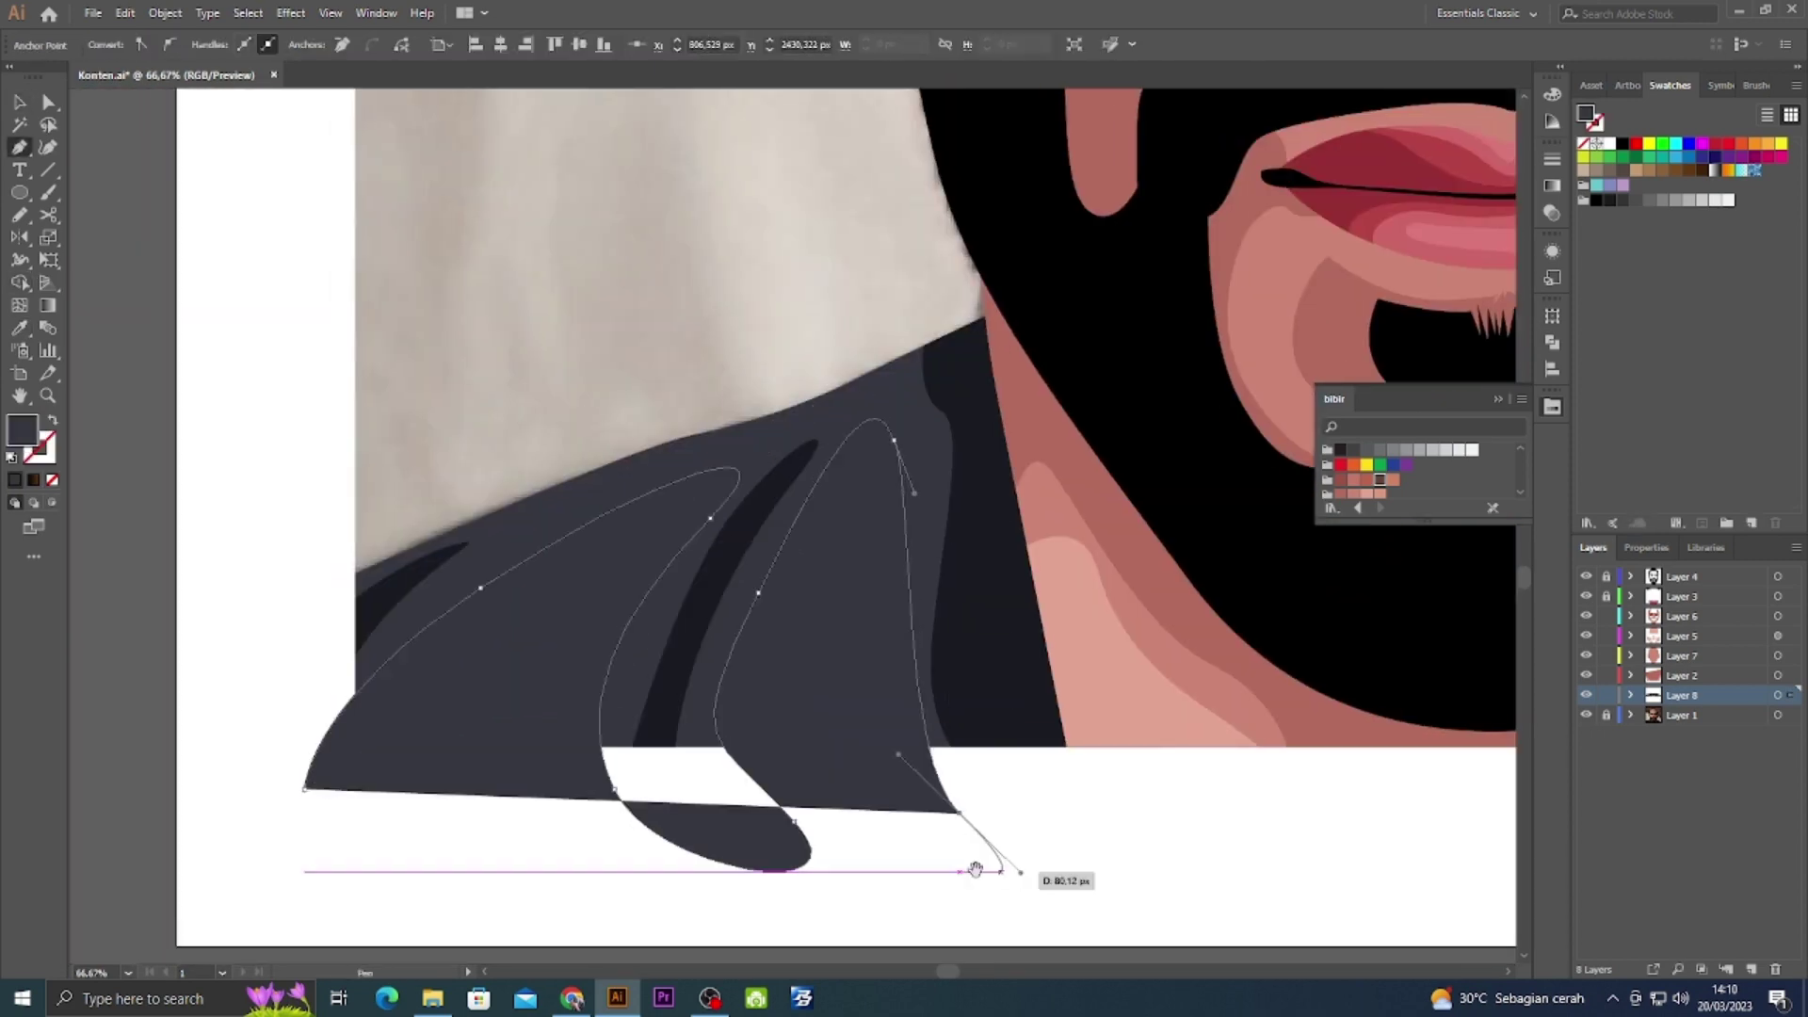
scroll(659, 753, left, 3)
click(444, 678)
scroll(941, 753, right, 10)
Draw a curved fold shape around the right shoulder and collar.
click(902, 777)
drag(960, 665, 955, 612)
click(949, 589)
drag(1196, 659, 1355, 654)
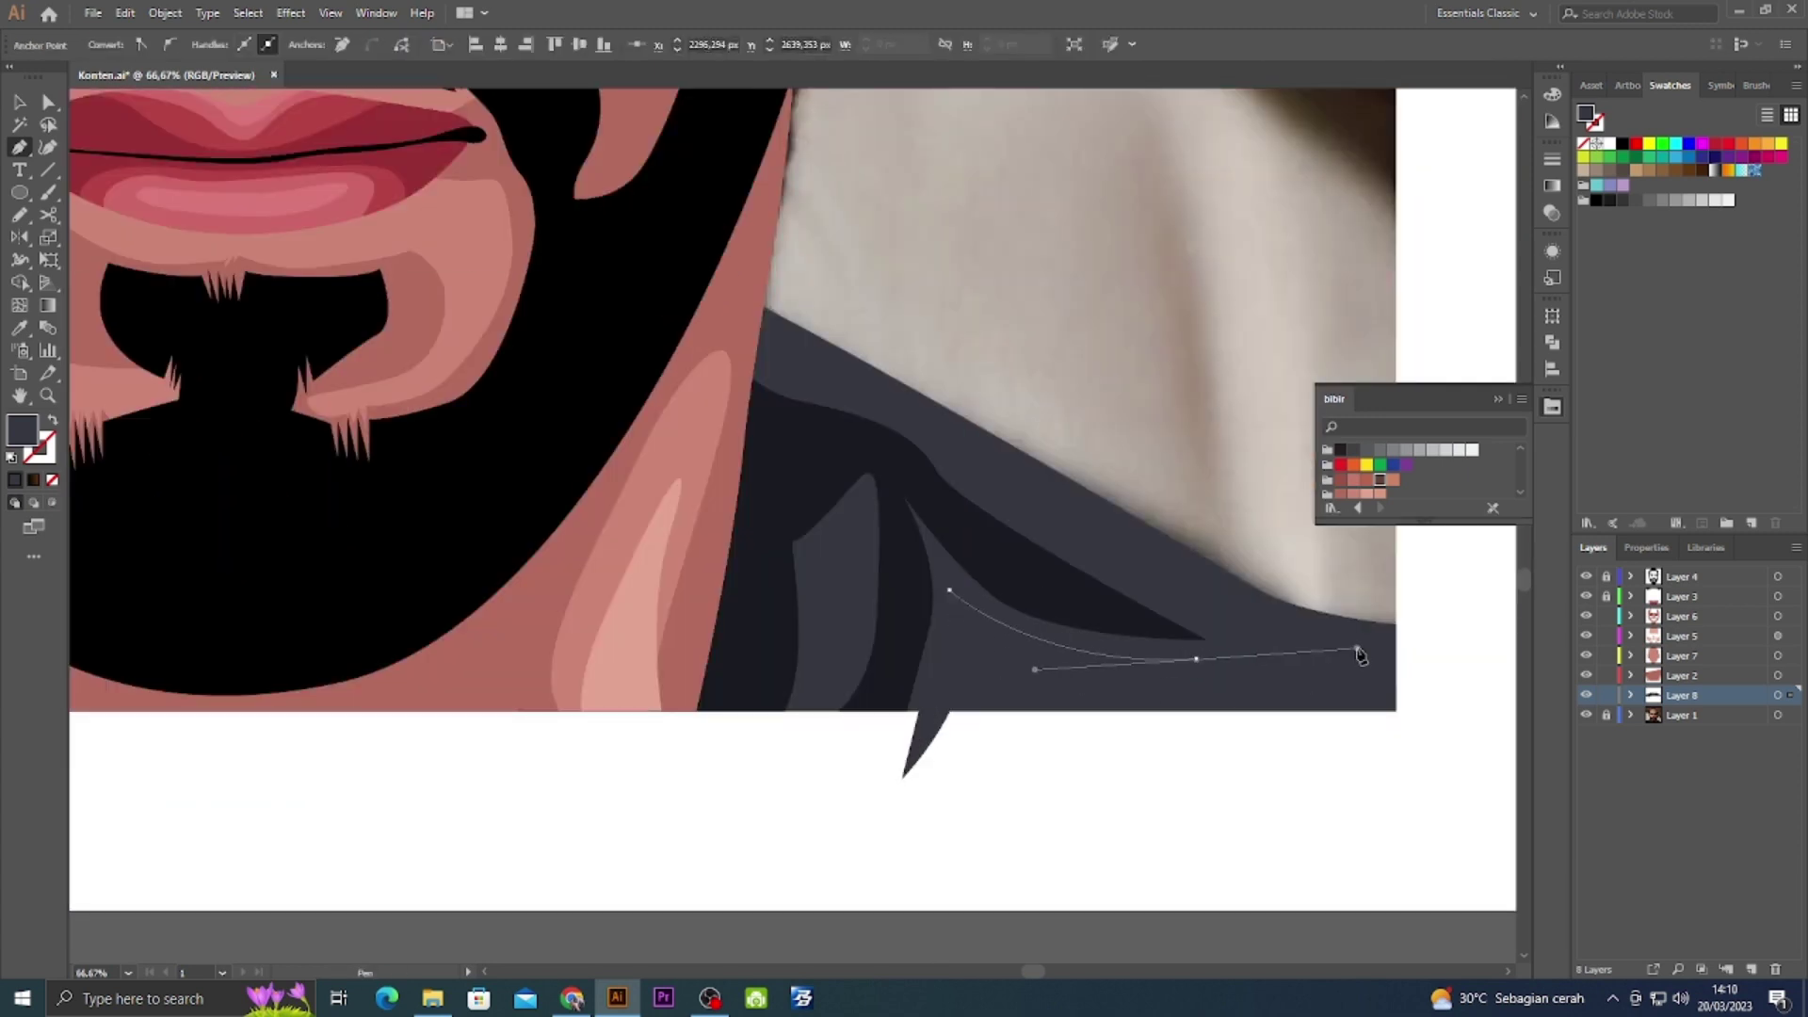
drag(1165, 589, 1085, 552)
drag(913, 311, 932, 231)
click(1427, 672)
drag(902, 778, 1453, 778)
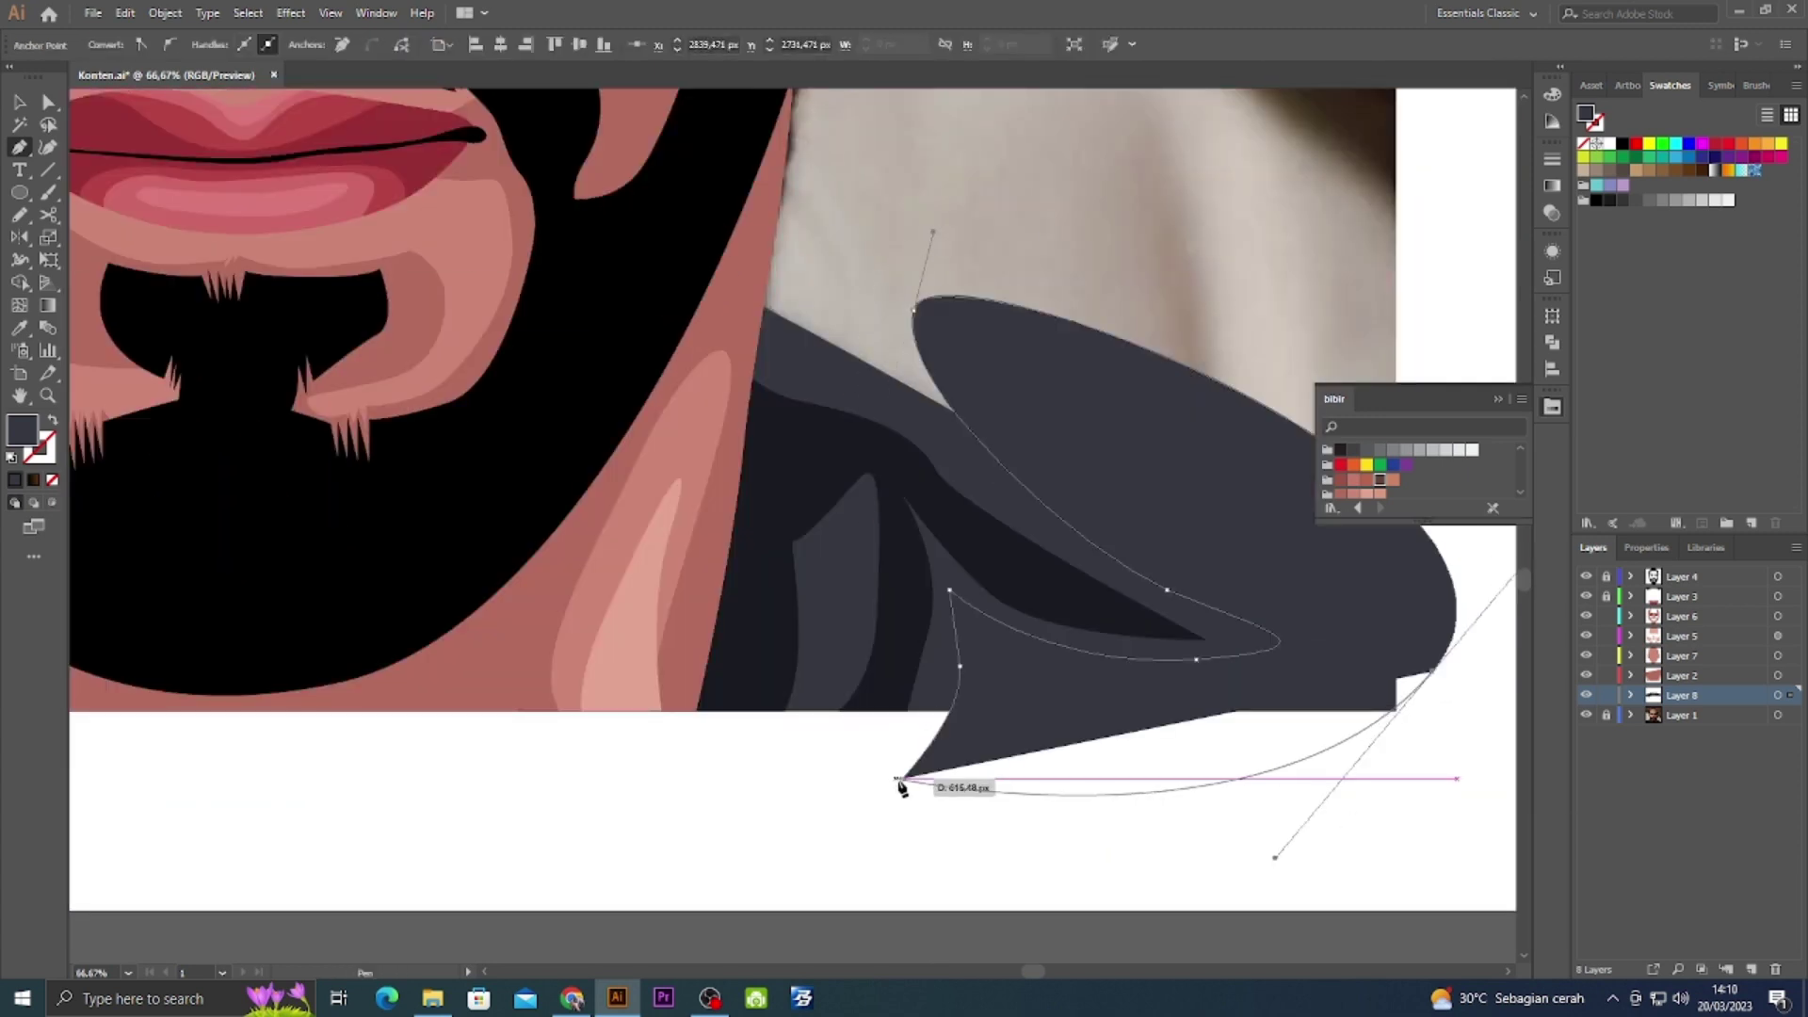
scroll(659, 754, left, 10)
key(v)
Fill the folds with #43444c, trim all overhangs below the picture, and fit the artboard.
double_click(23, 430)
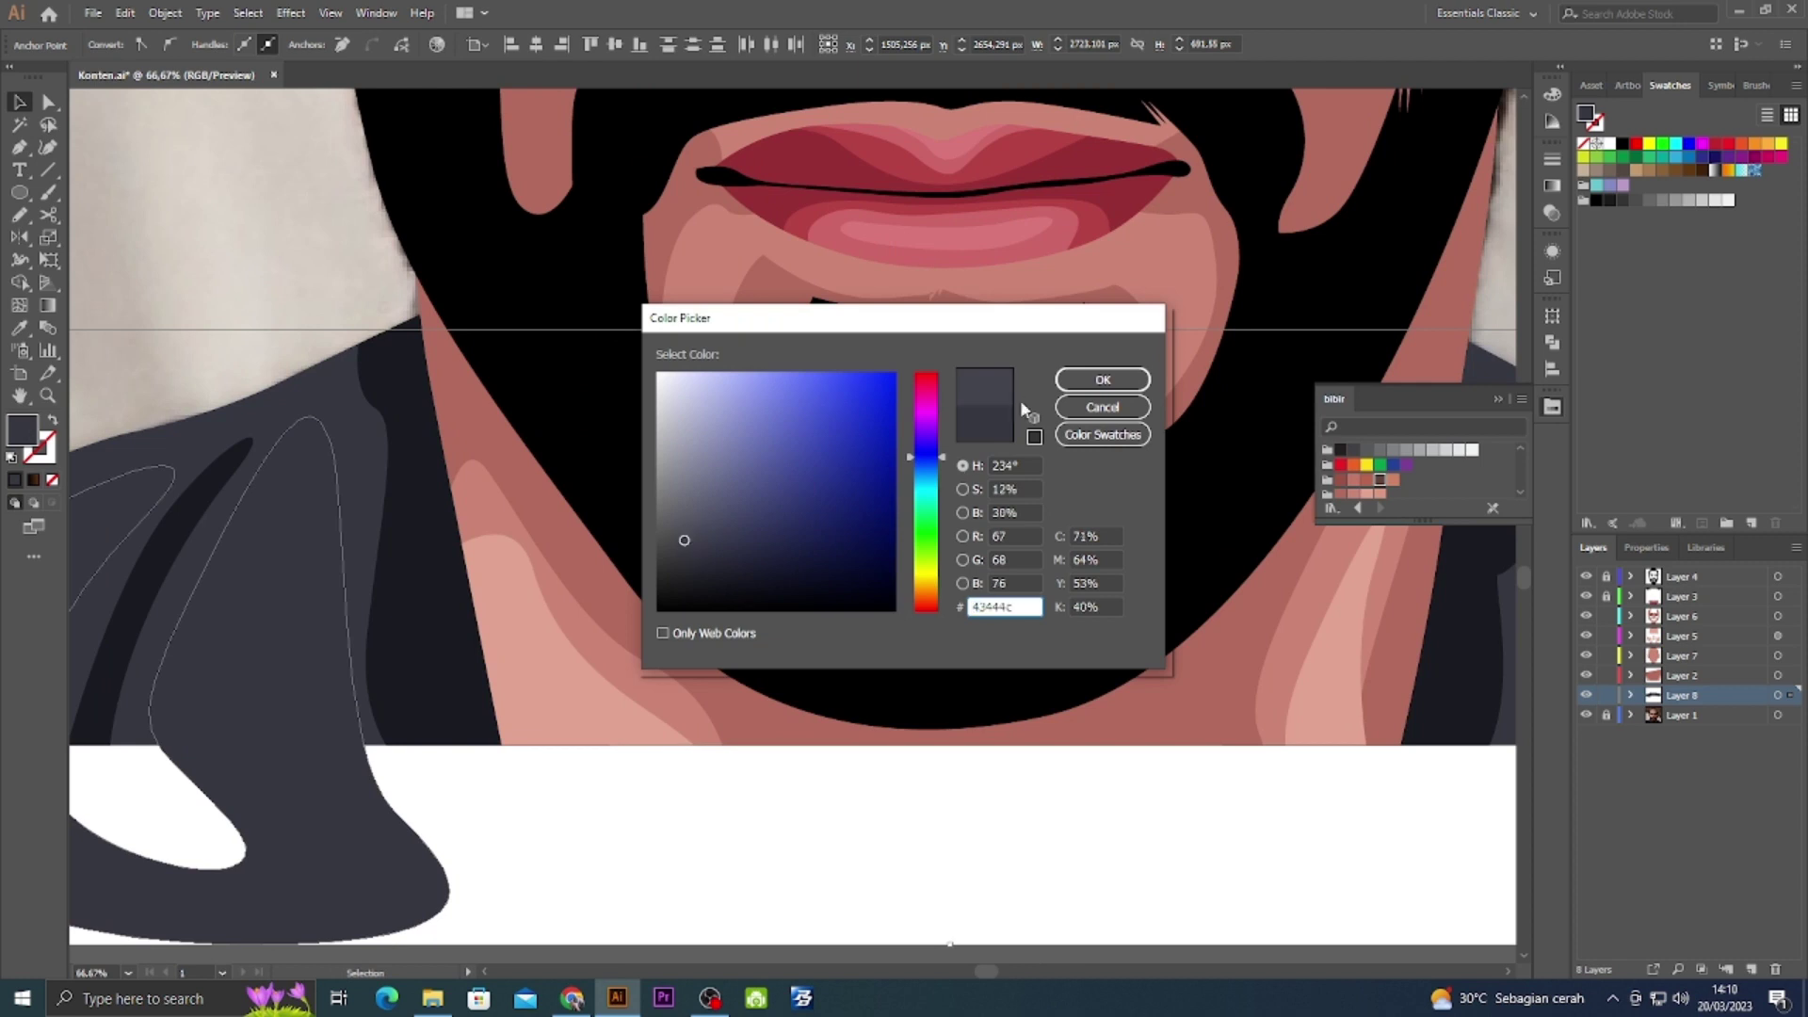
key(Return)
key(shift+m)
alt+click(299, 819)
key(ctrl+minus)
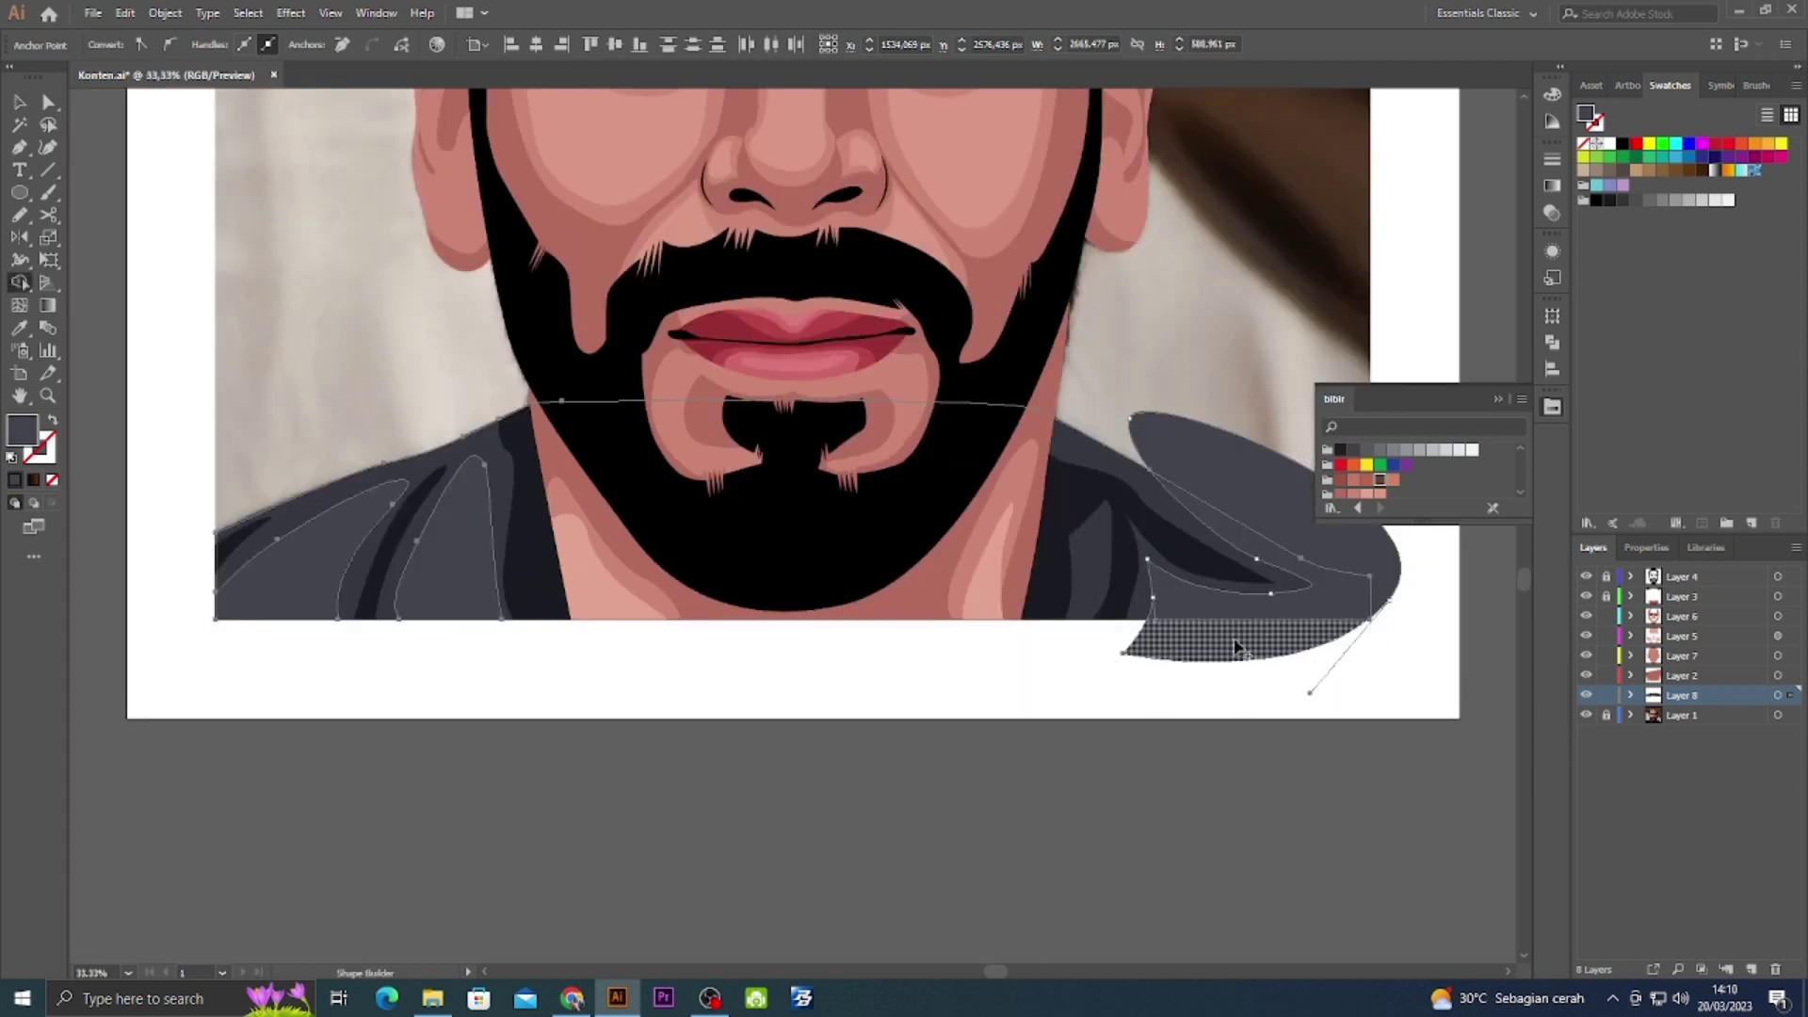
alt+click(1236, 647)
alt+click(1281, 527)
key(v)
key(ctrl+0)
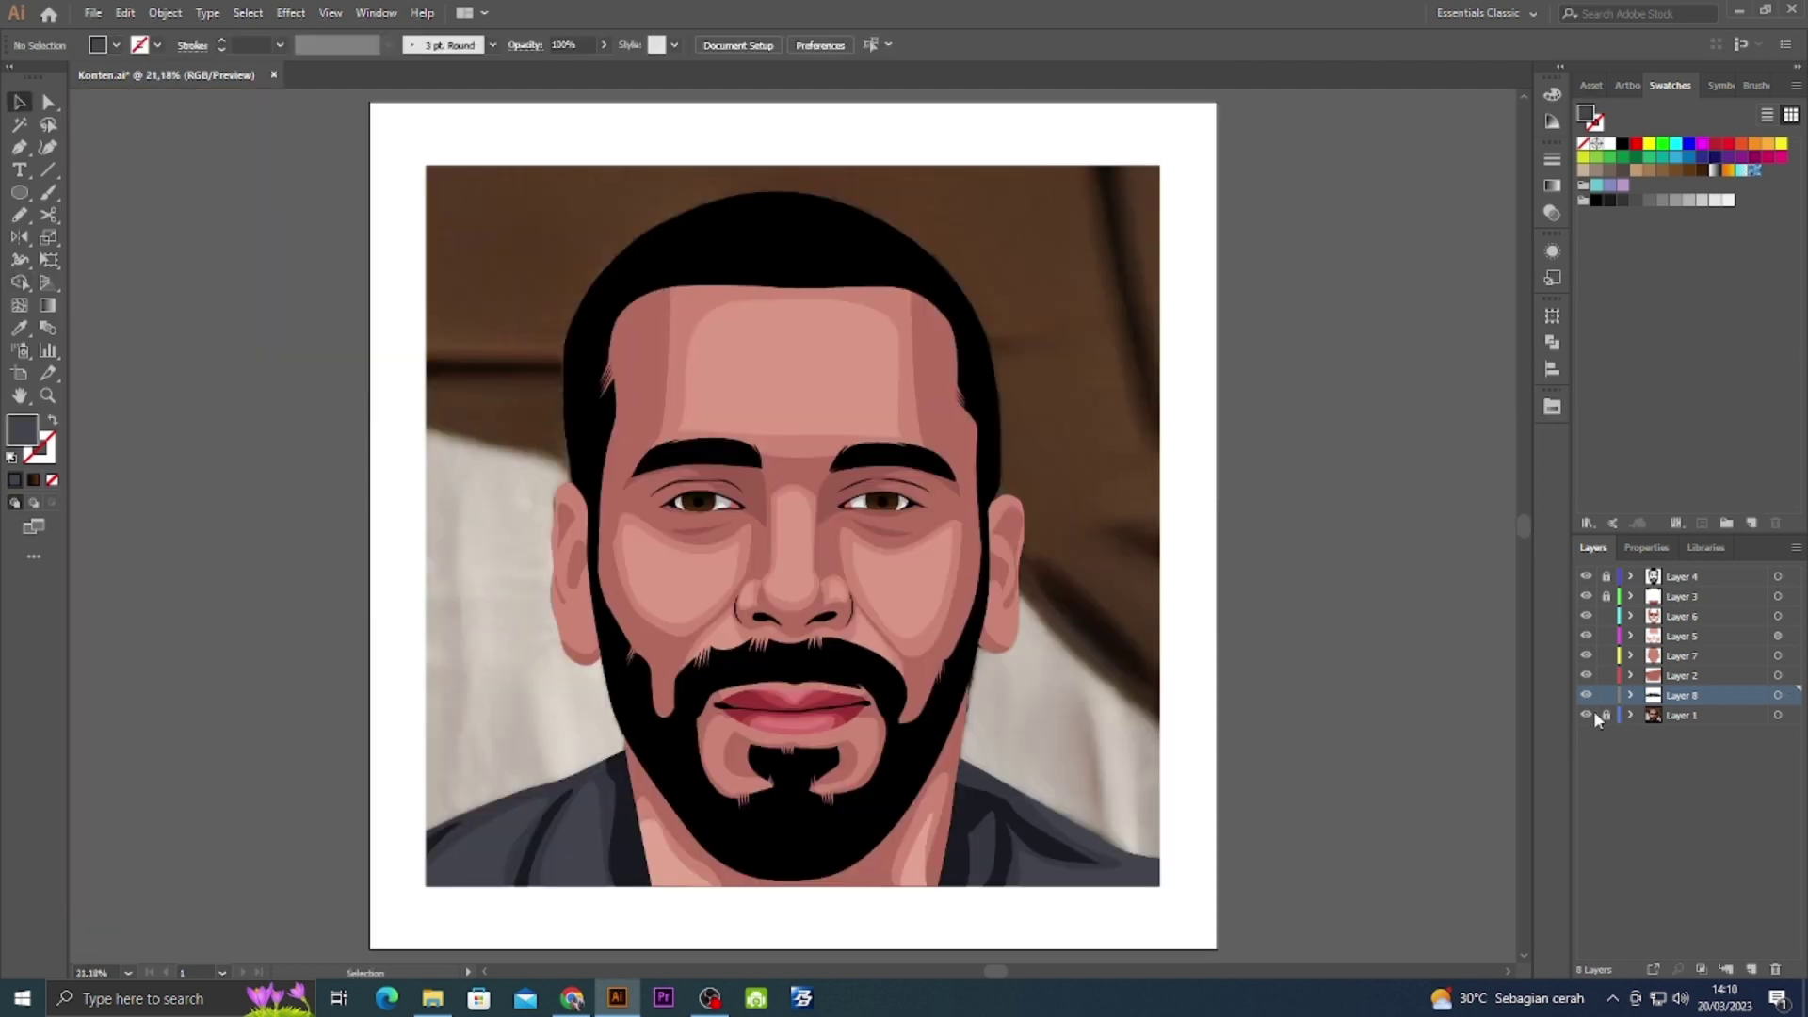
Hide the Layer 1 reference photo and export the artwork with Export As.
click(1592, 715)
click(93, 13)
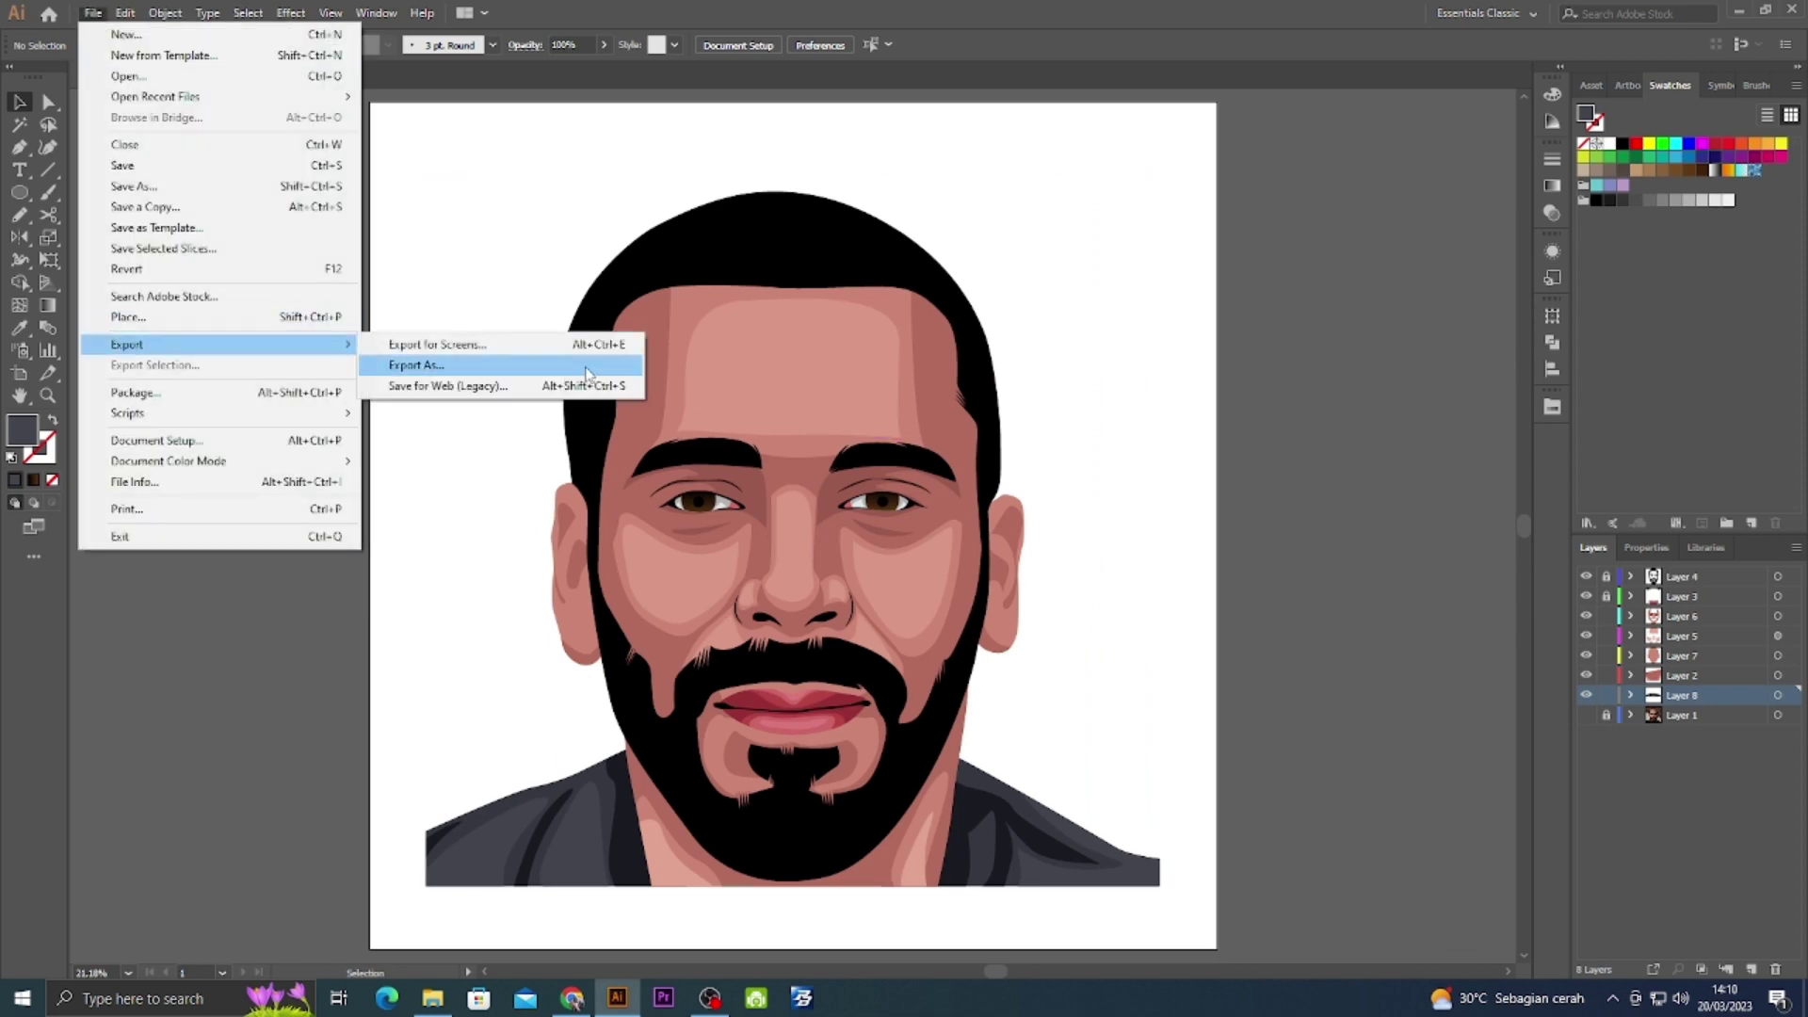
click(587, 368)
click(826, 567)
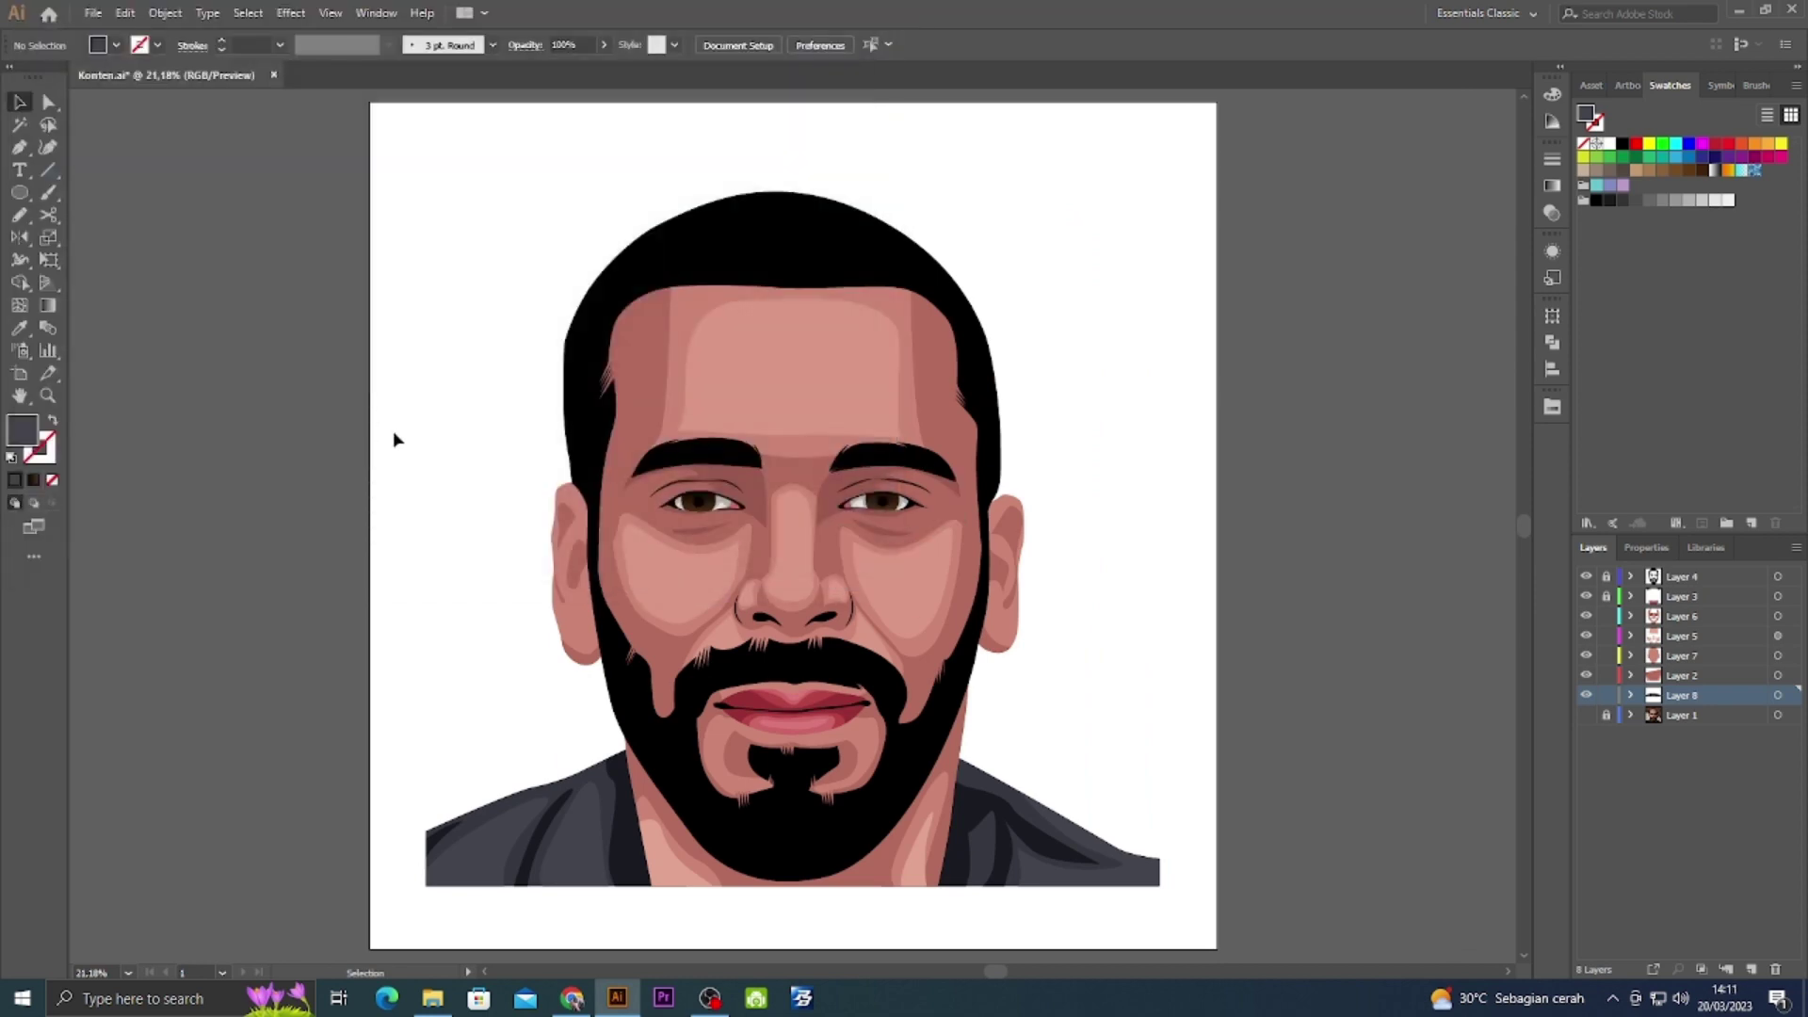